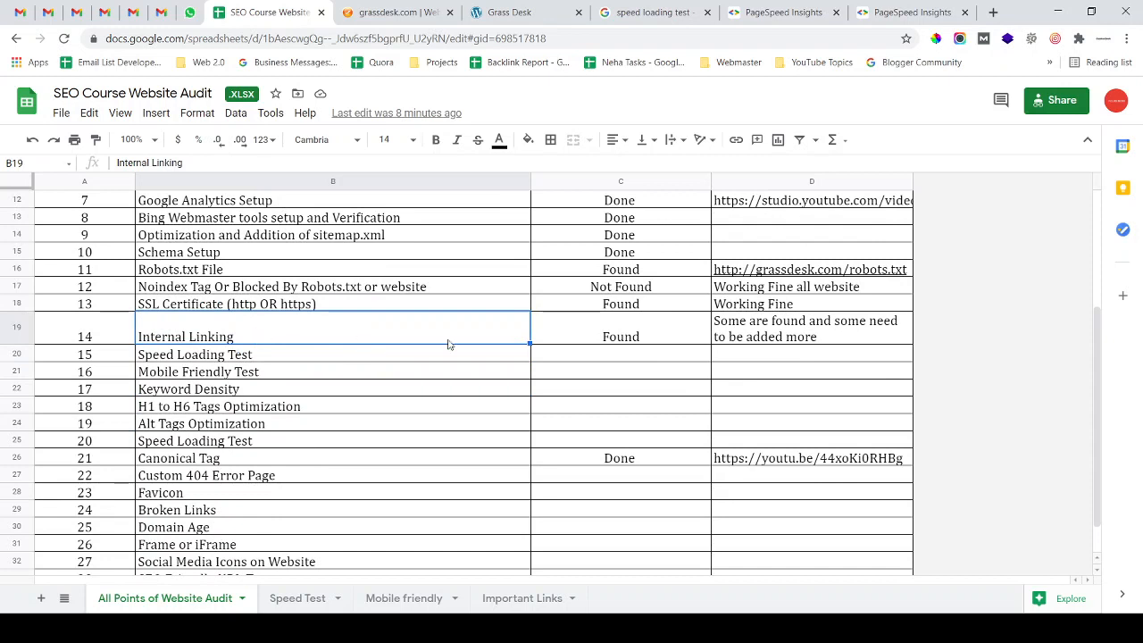
Review the Internal Linking entry and the Speed Loading Test item in the website audit checklist
{"action": "left_click", "coordinate": [616, 342]}
{"action": "left_click", "coordinate": [768, 345]}
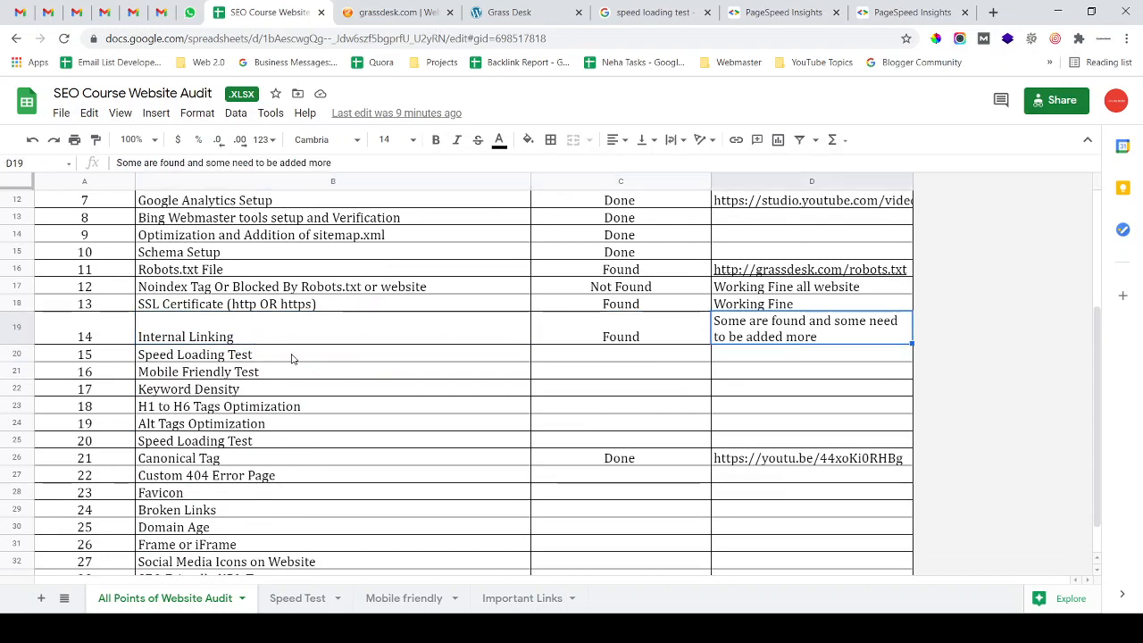
{"action": "left_click", "coordinate": [302, 356]}
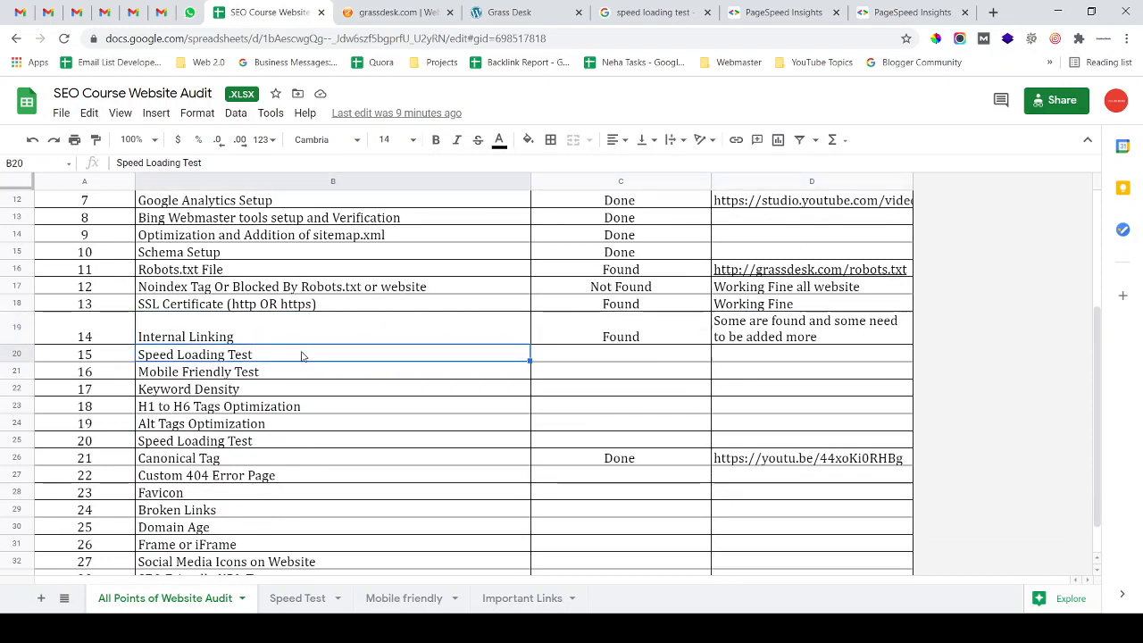
Examine the Grass Desk home page, including its full web address, featured posts and Latest News section
{"action": "left_click", "coordinate": [500, 12]}
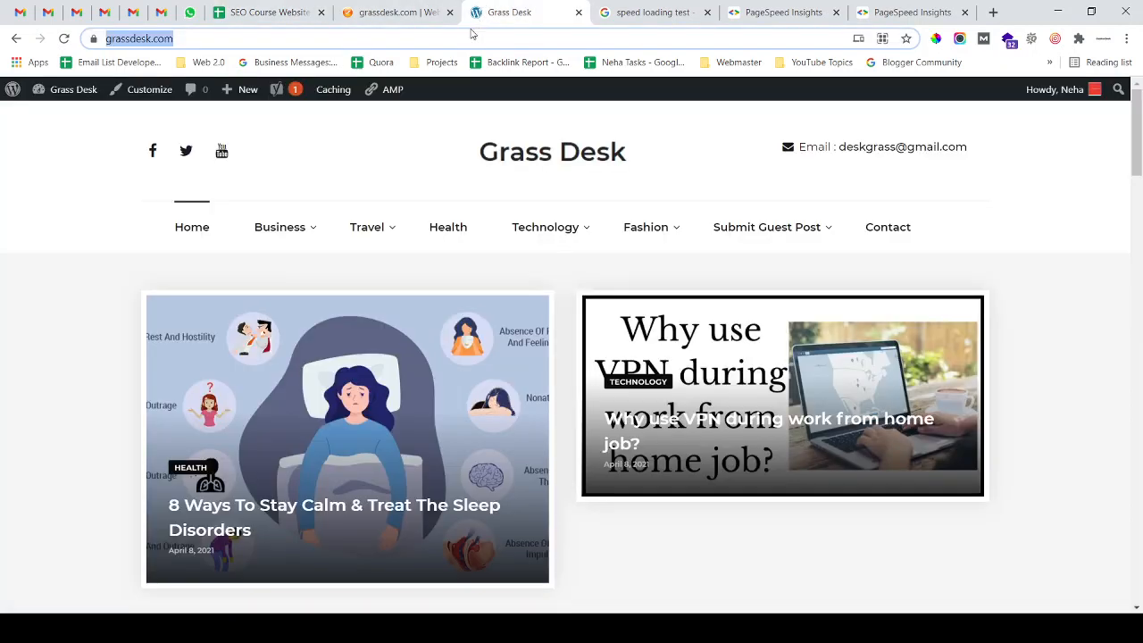
{"action": "left_click", "coordinate": [404, 36]}
{"action": "left_click_drag", "start_coordinate": [403, 36], "coordinate": [3, 30]}
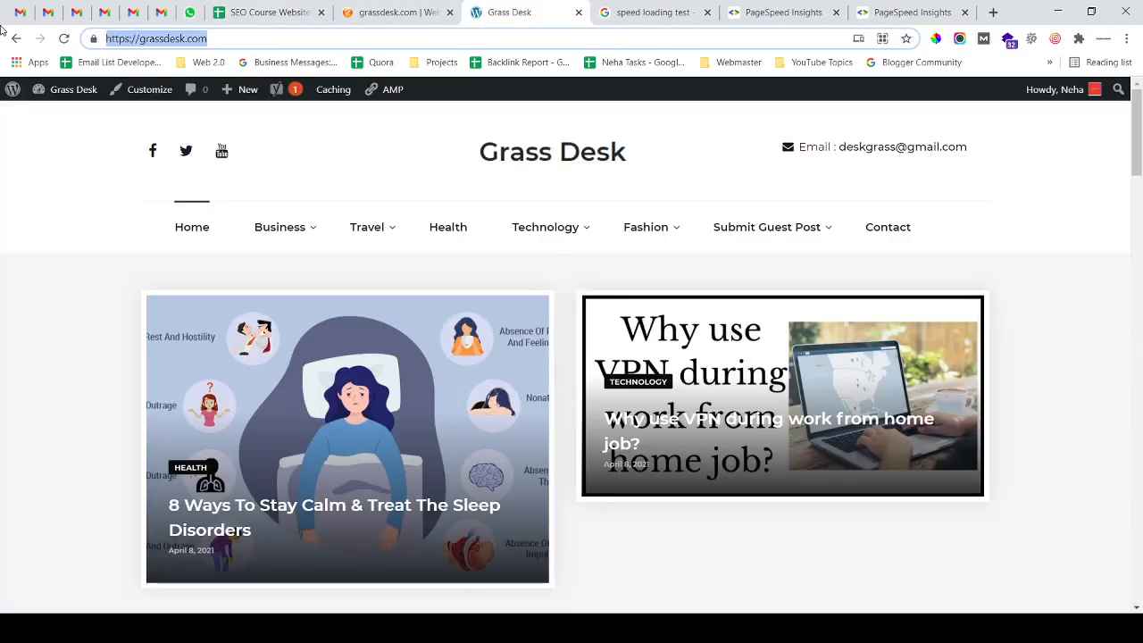
{"action": "left_click", "coordinate": [537, 40]}
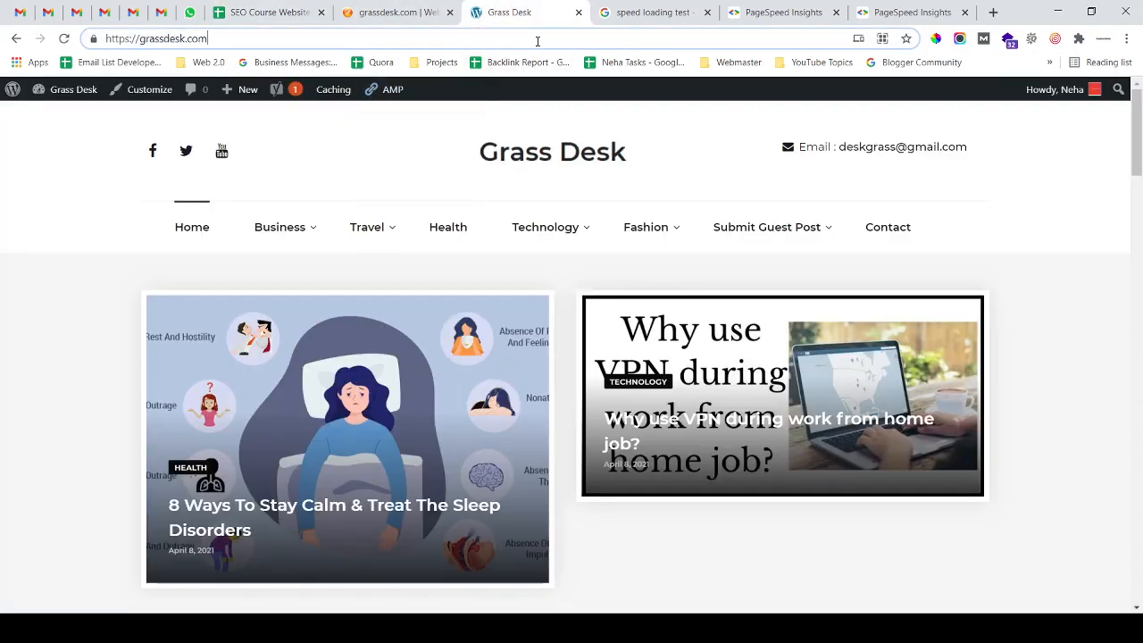
{"action": "scroll", "coordinate": [561, 256], "scroll_direction": "down", "scroll_amount": 10}
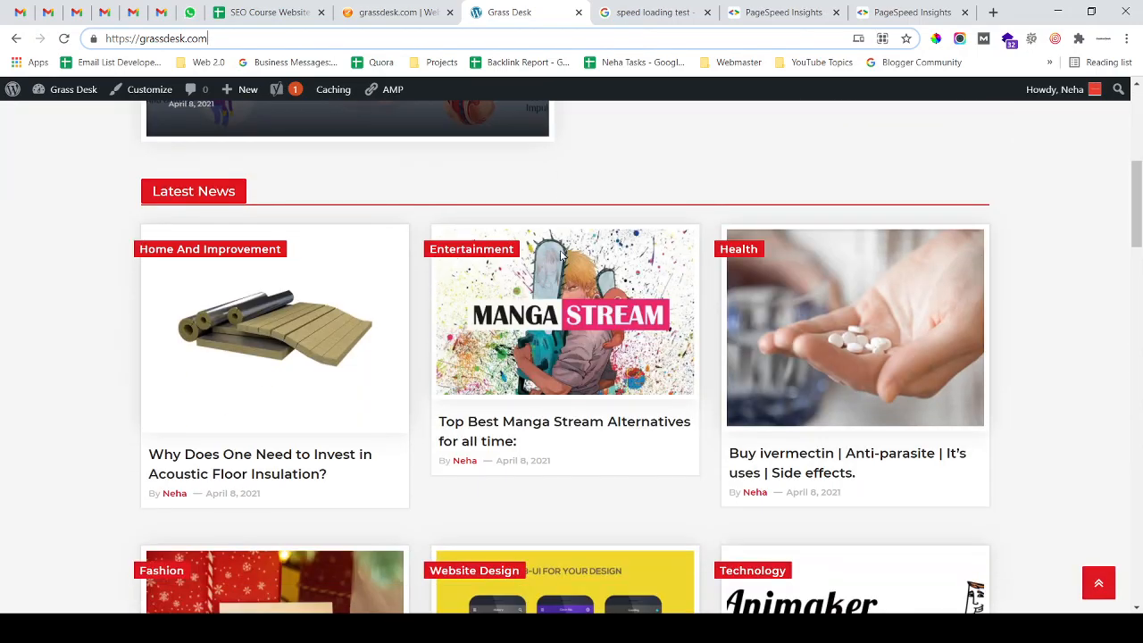
{"action": "scroll", "coordinate": [560, 256], "scroll_direction": "up", "scroll_amount": 10}
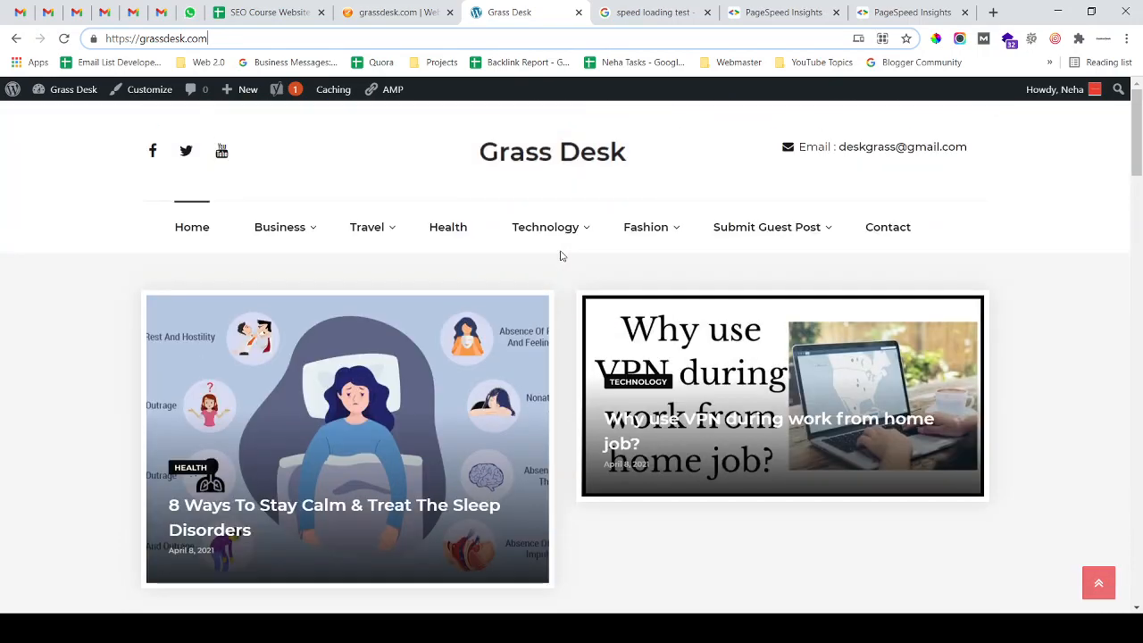
{"action": "scroll", "coordinate": [557, 276], "scroll_direction": "down", "scroll_amount": 3}
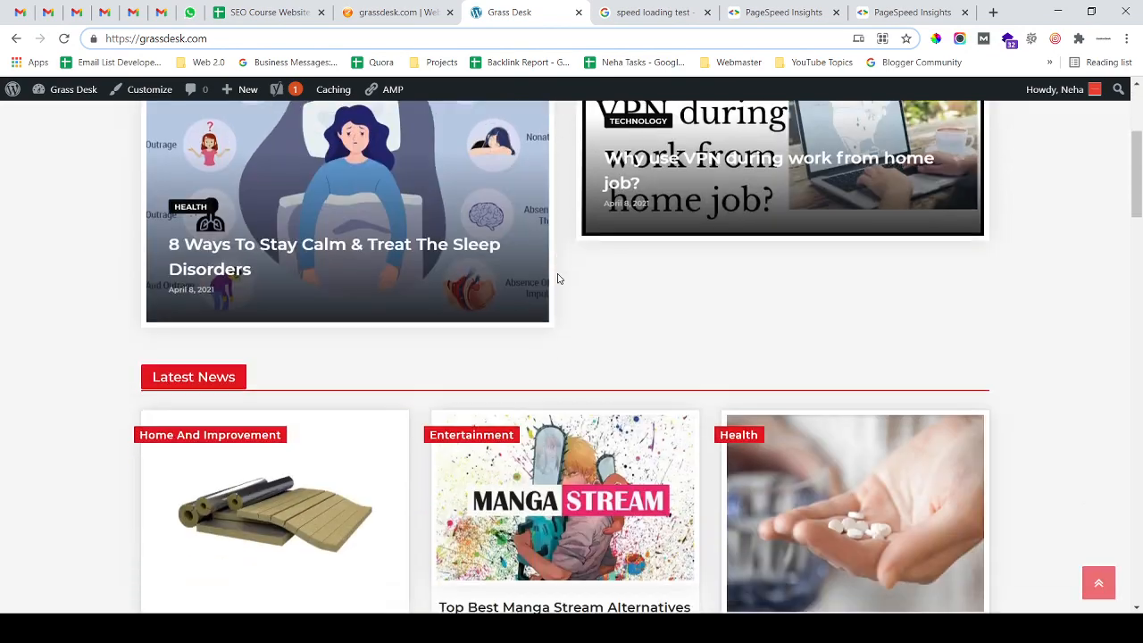
{"action": "scroll", "coordinate": [556, 277], "scroll_direction": "up", "scroll_amount": 3}
{"action": "scroll", "coordinate": [558, 279], "scroll_direction": "down", "scroll_amount": 3}
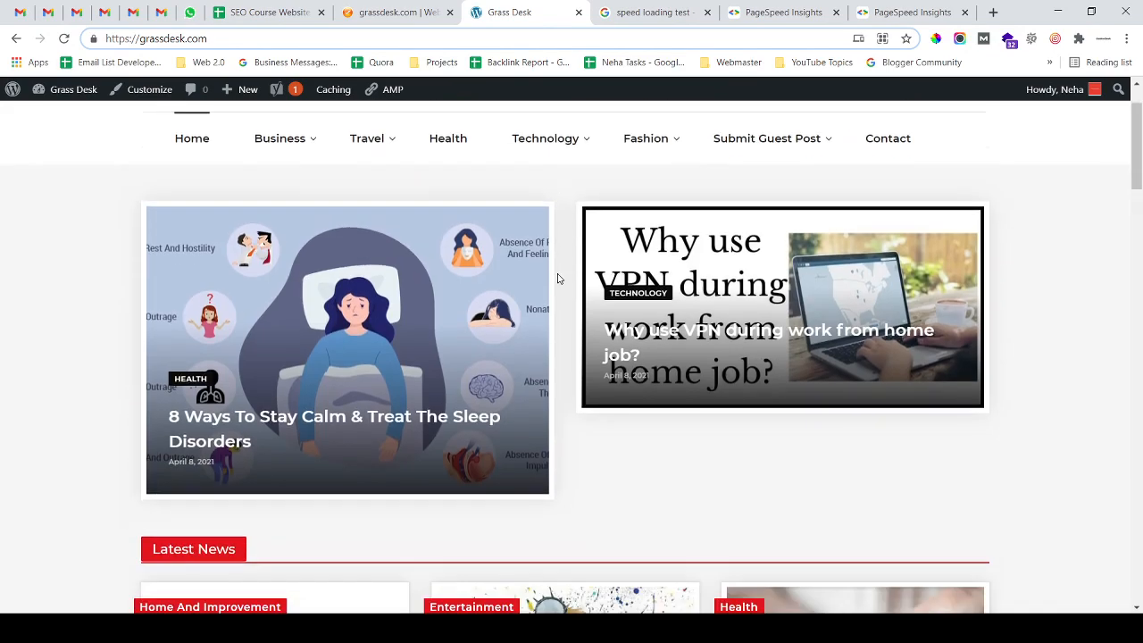
{"action": "scroll", "coordinate": [556, 275], "scroll_direction": "up", "scroll_amount": 3}
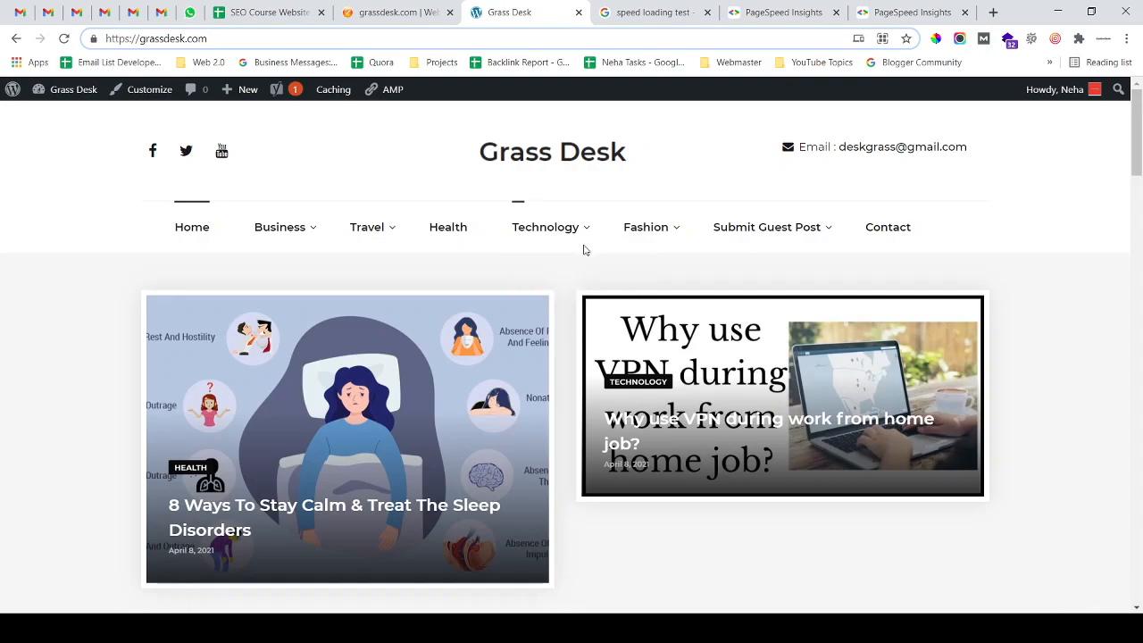
{"action": "scroll", "coordinate": [586, 247], "scroll_direction": "down", "scroll_amount": 3}
{"action": "scroll", "coordinate": [592, 250], "scroll_direction": "down", "scroll_amount": 2}
{"action": "scroll", "coordinate": [595, 253], "scroll_direction": "up", "scroll_amount": 5}
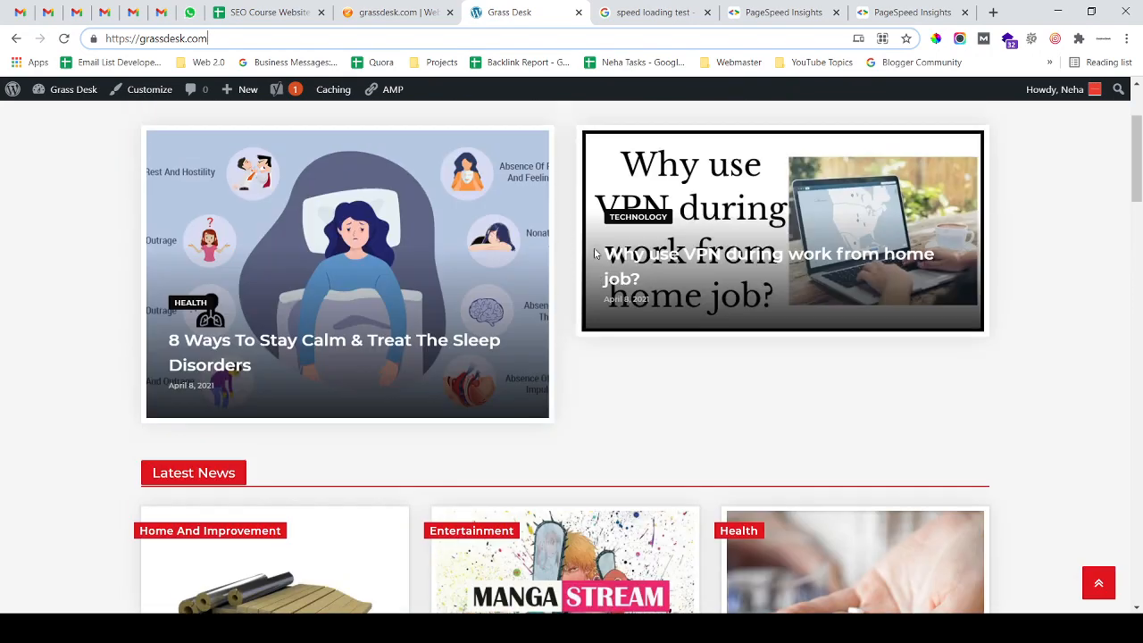
Review the Google results for "speed loading test" that lead to PageSpeed Insights
{"action": "left_click", "coordinate": [759, 12]}
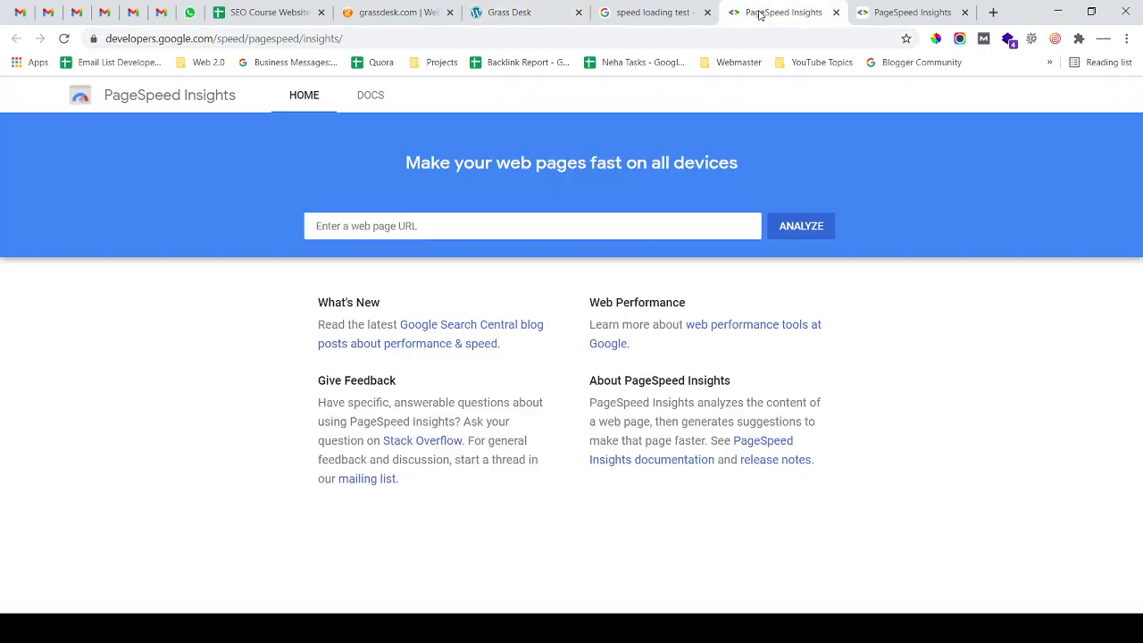
{"action": "left_click", "coordinate": [688, 16]}
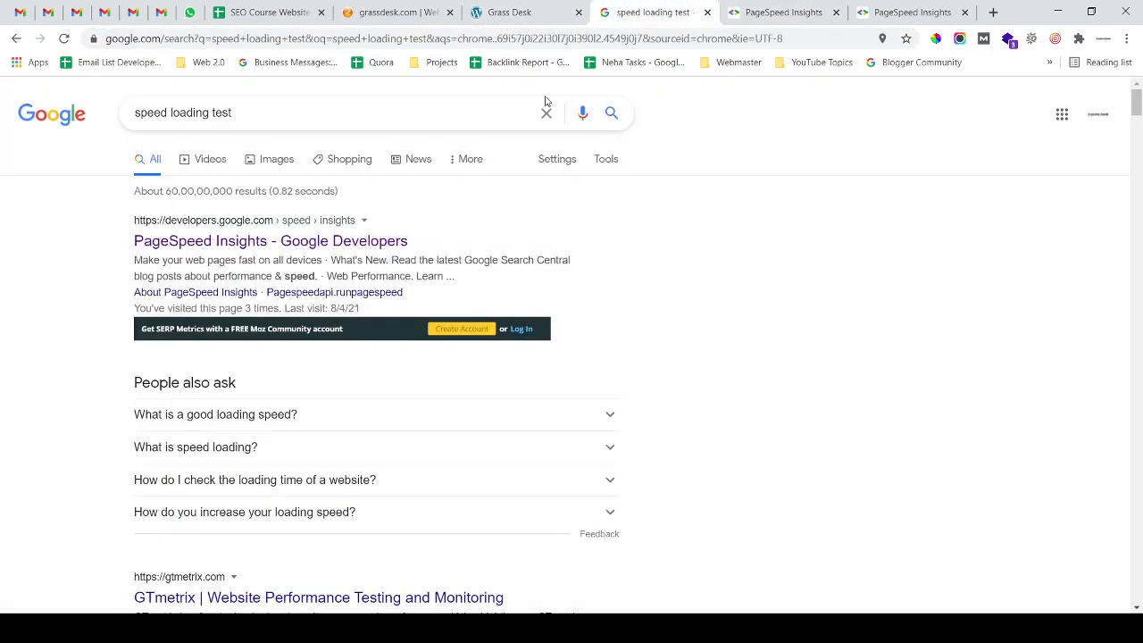
{"action": "left_click", "coordinate": [313, 121]}
{"action": "left_click_drag", "start_coordinate": [307, 113], "coordinate": [58, 206]}
{"action": "left_click", "coordinate": [57, 209]}
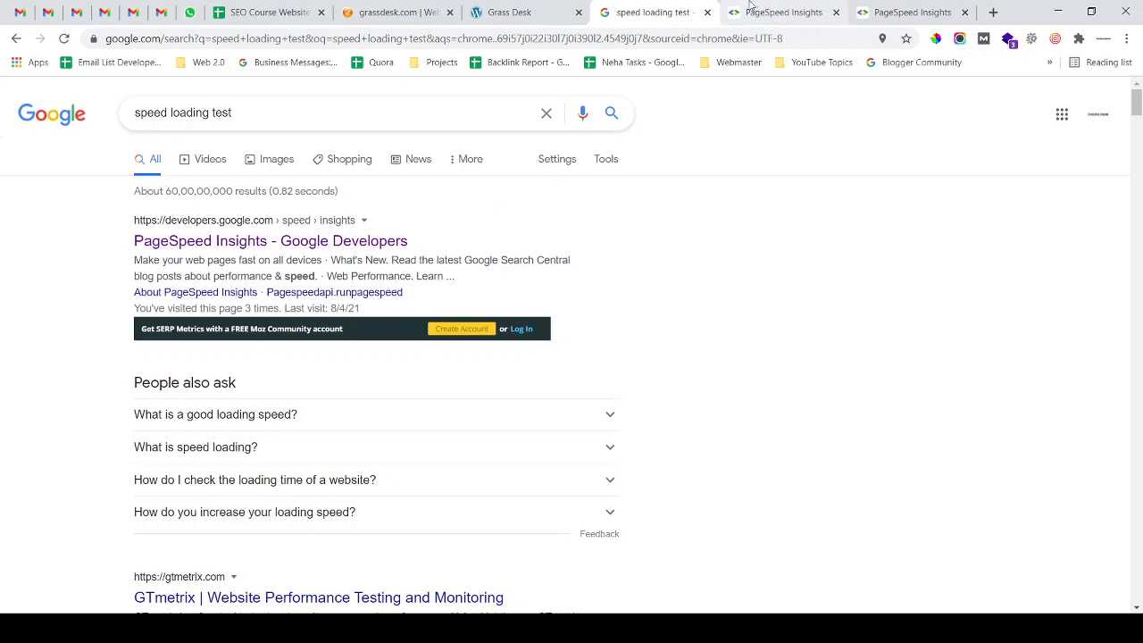
Show the PageSpeed Insights start page with its full address and make its web page URL field ready for input
{"action": "left_click", "coordinate": [268, 11]}
{"action": "left_click", "coordinate": [288, 41]}
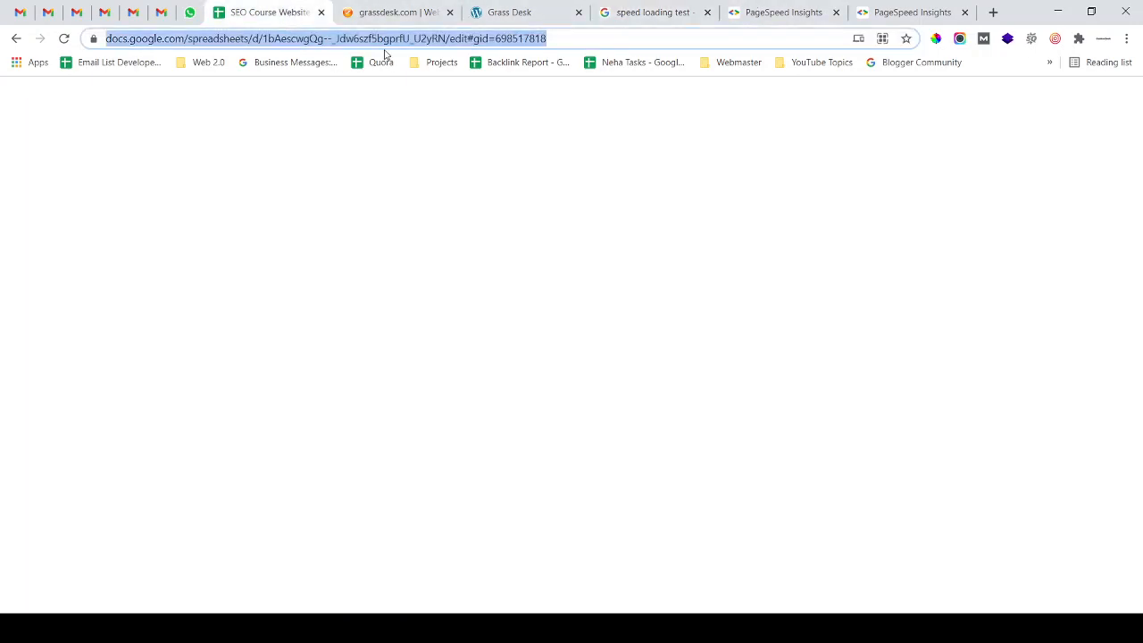
{"action": "left_click", "coordinate": [786, 12]}
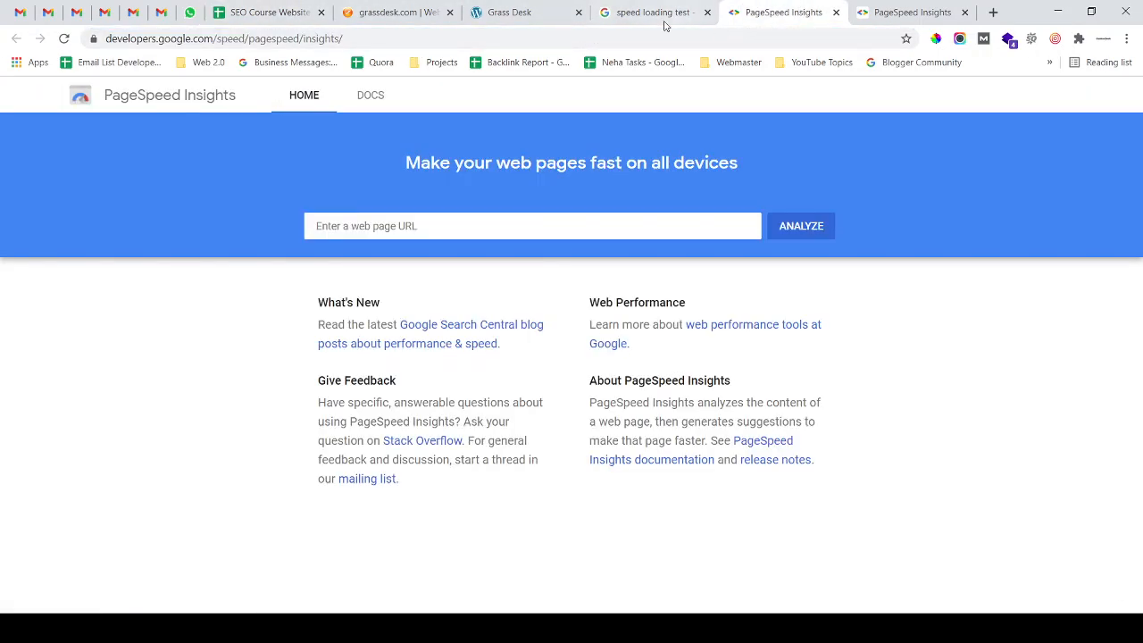
{"action": "left_click", "coordinate": [362, 37]}
{"action": "left_click", "coordinate": [525, 37]}
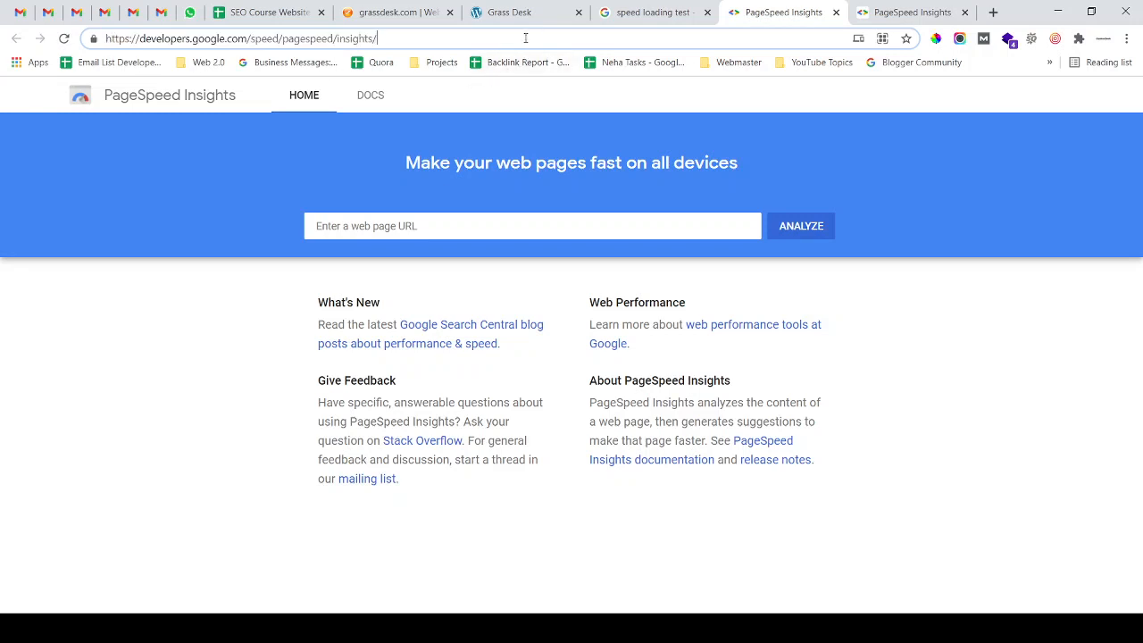
{"action": "left_click", "coordinate": [411, 232]}
{"action": "key", "text": "ctrl+plus"}
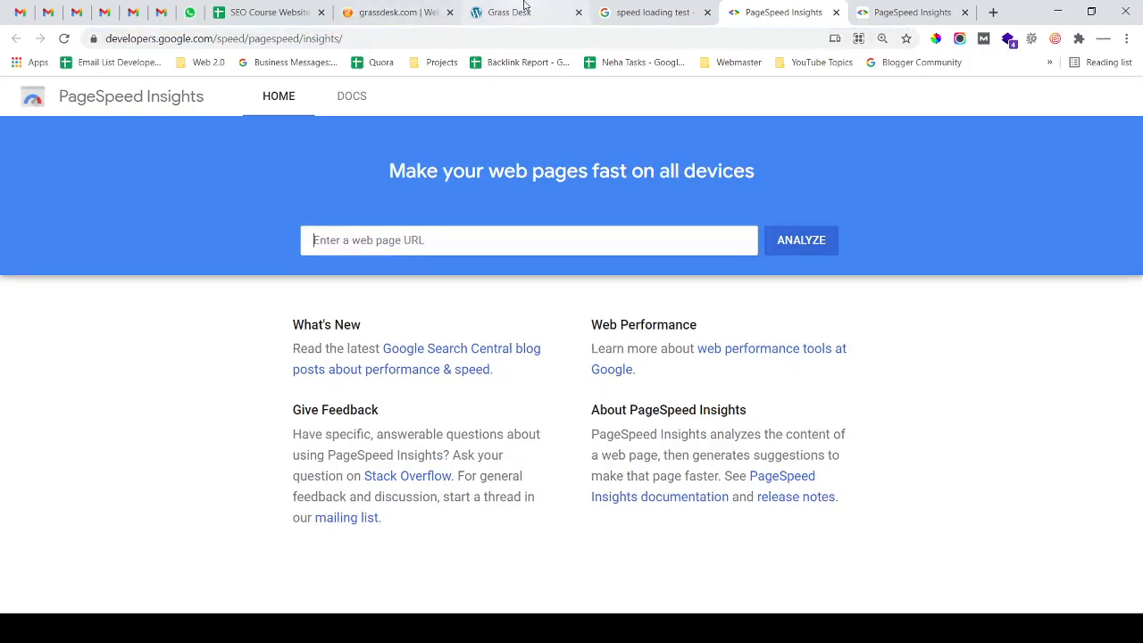
{"action": "left_click", "coordinate": [482, 15]}
{"action": "left_click_drag", "start_coordinate": [296, 42], "coordinate": [2, 43]}
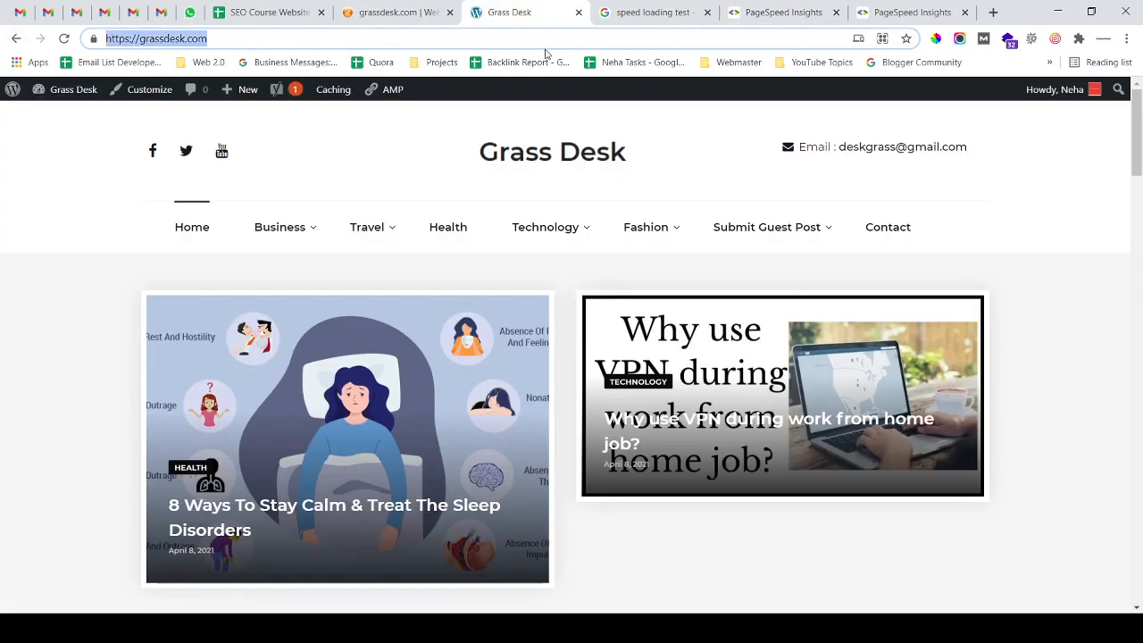
{"action": "left_click", "coordinate": [857, 15]}
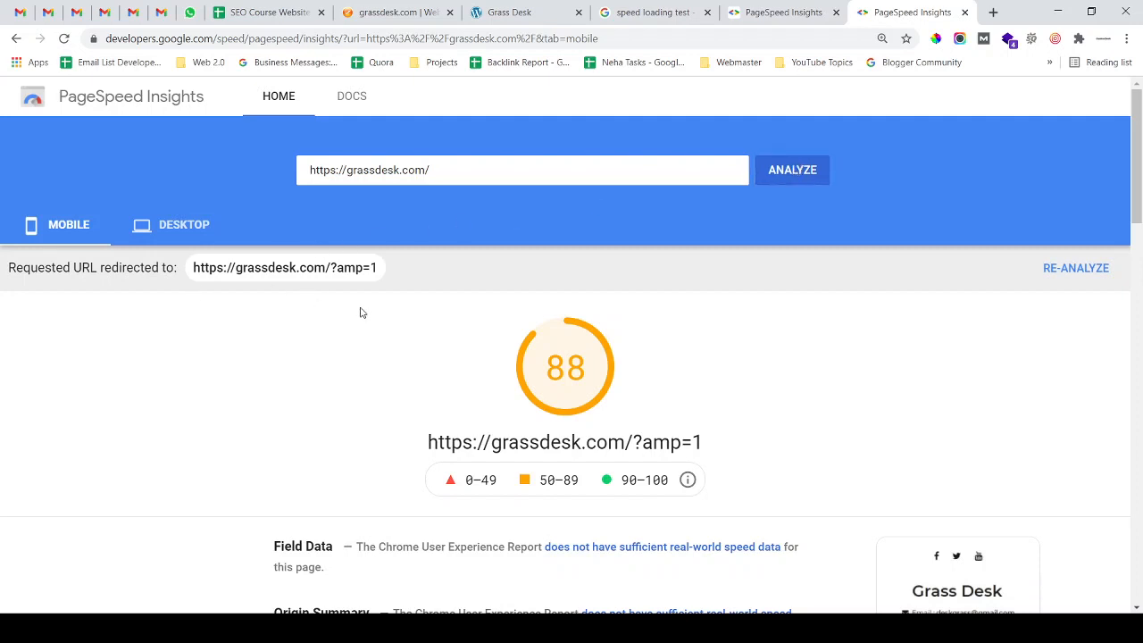
Examine the mobile speed score of grassdesk.com against the 0–49, 50–89 and 90–100 score ranges
{"action": "key", "text": "ctrl+minus"}
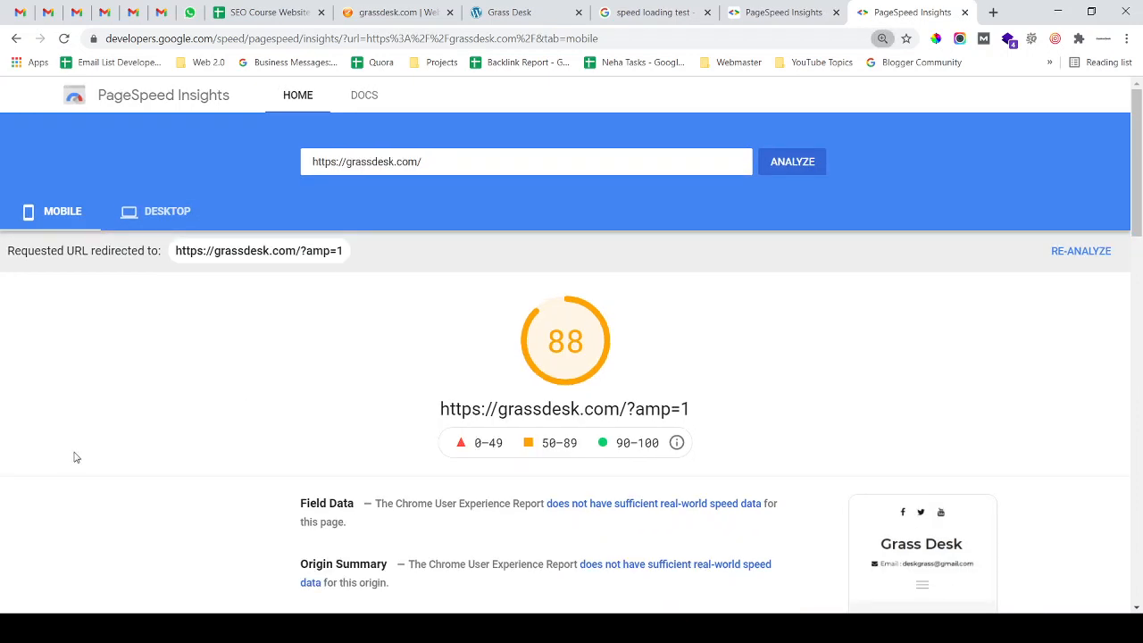
{"action": "key", "text": "ctrl+plus"}
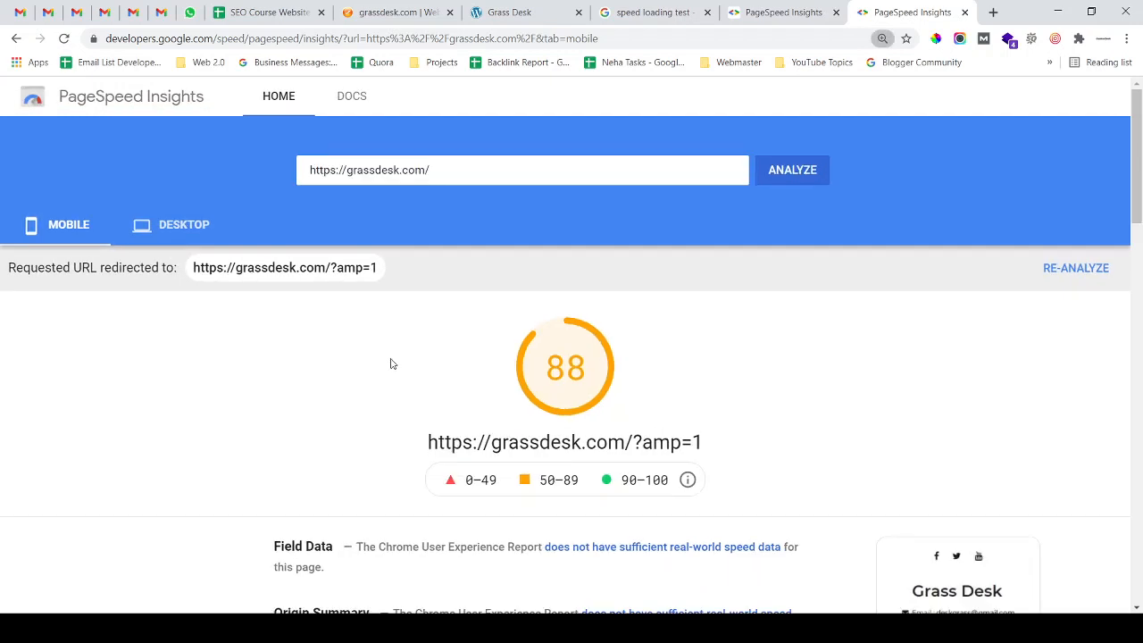
{"action": "scroll", "coordinate": [391, 364], "scroll_direction": "down", "scroll_amount": 1}
{"action": "left_click_drag", "start_coordinate": [497, 405], "coordinate": [475, 403]}
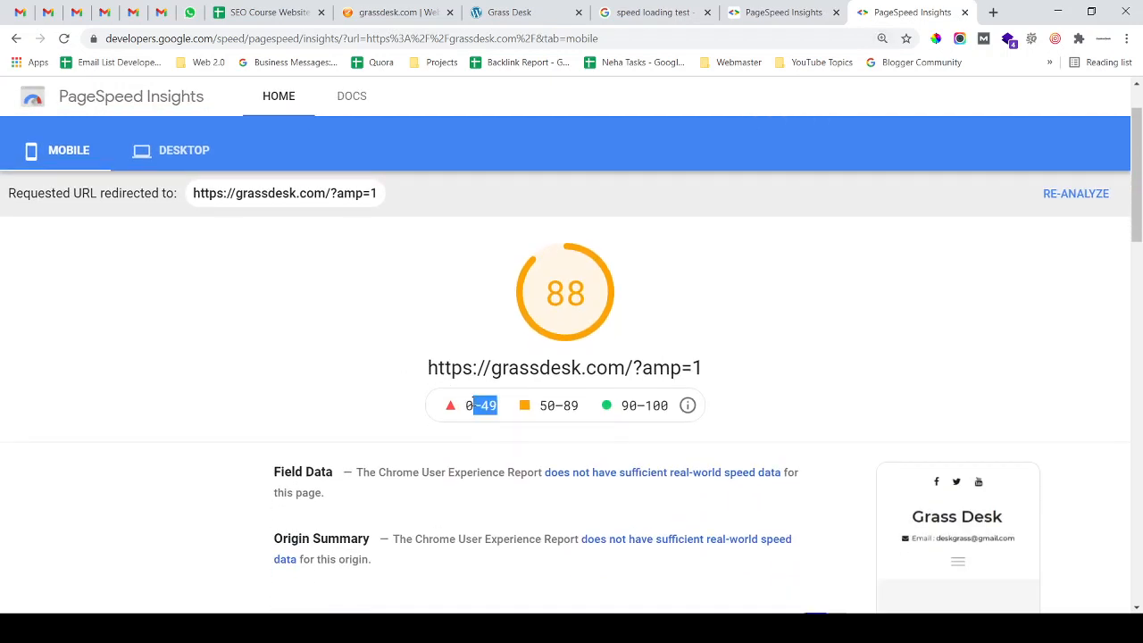
{"action": "left_click", "coordinate": [539, 409]}
{"action": "mouse_move", "coordinate": [541, 405]}
{"action": "left_mouse_down"}
{"action": "mouse_move", "coordinate": [577, 406]}
{"action": "mouse_move", "coordinate": [543, 405]}
{"action": "left_mouse_up"}
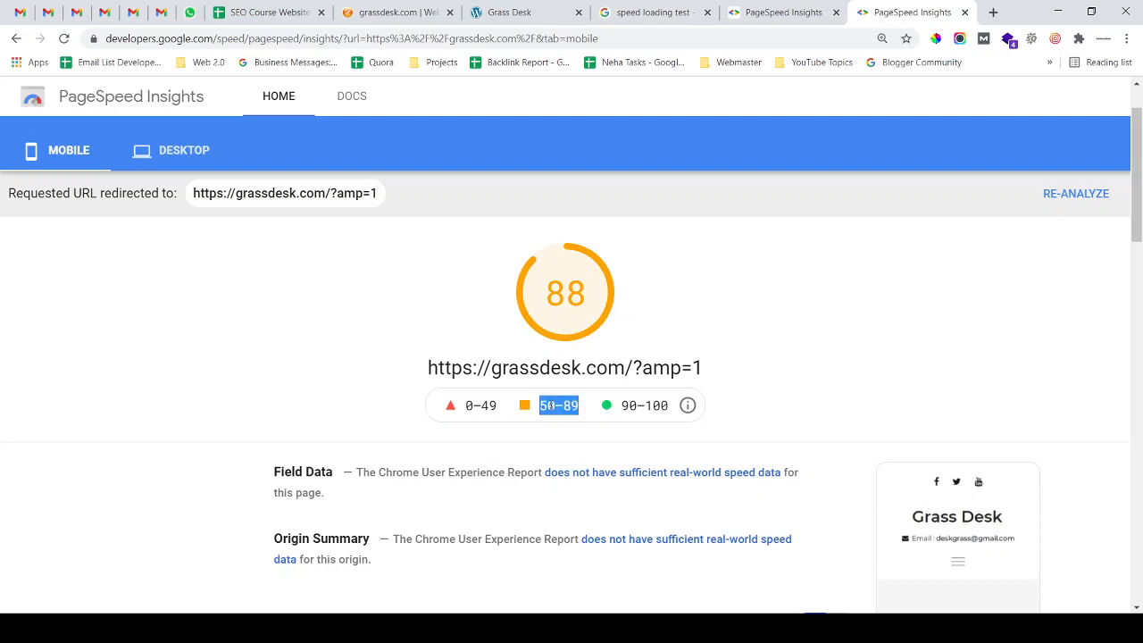
{"action": "mouse_move", "coordinate": [628, 406]}
{"action": "left_mouse_down"}
{"action": "mouse_move", "coordinate": [668, 407]}
{"action": "mouse_move", "coordinate": [616, 412]}
{"action": "mouse_move", "coordinate": [645, 408]}
{"action": "left_mouse_up"}
{"action": "left_click", "coordinate": [648, 409]}
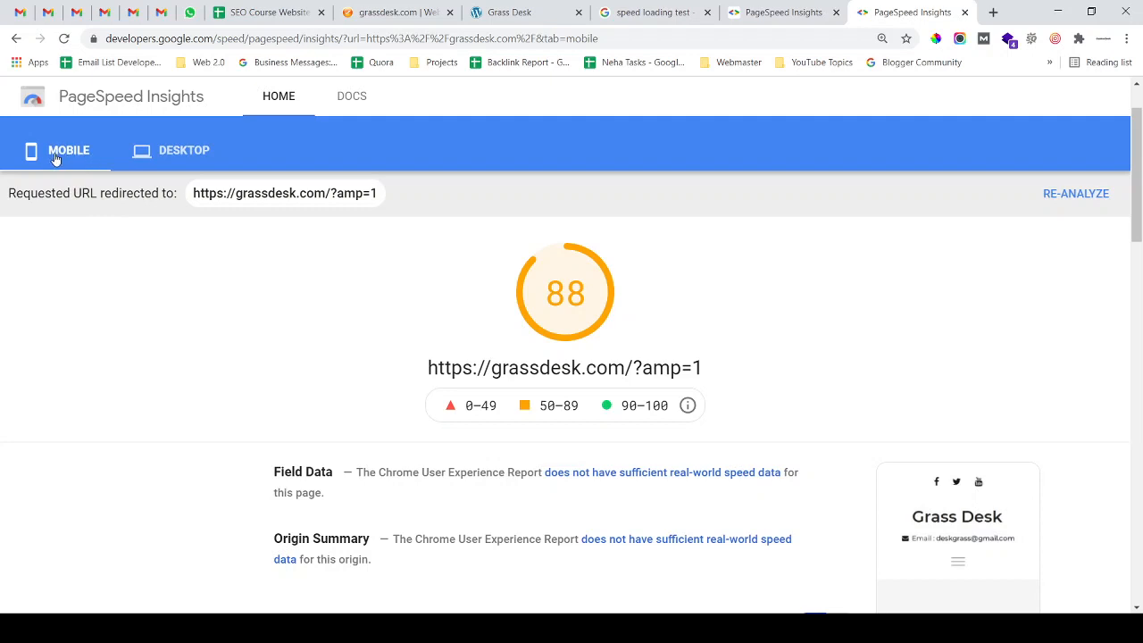
Show the desktop results for grassdesk.com and compare the score with the 90–100 range
{"action": "left_click", "coordinate": [193, 154]}
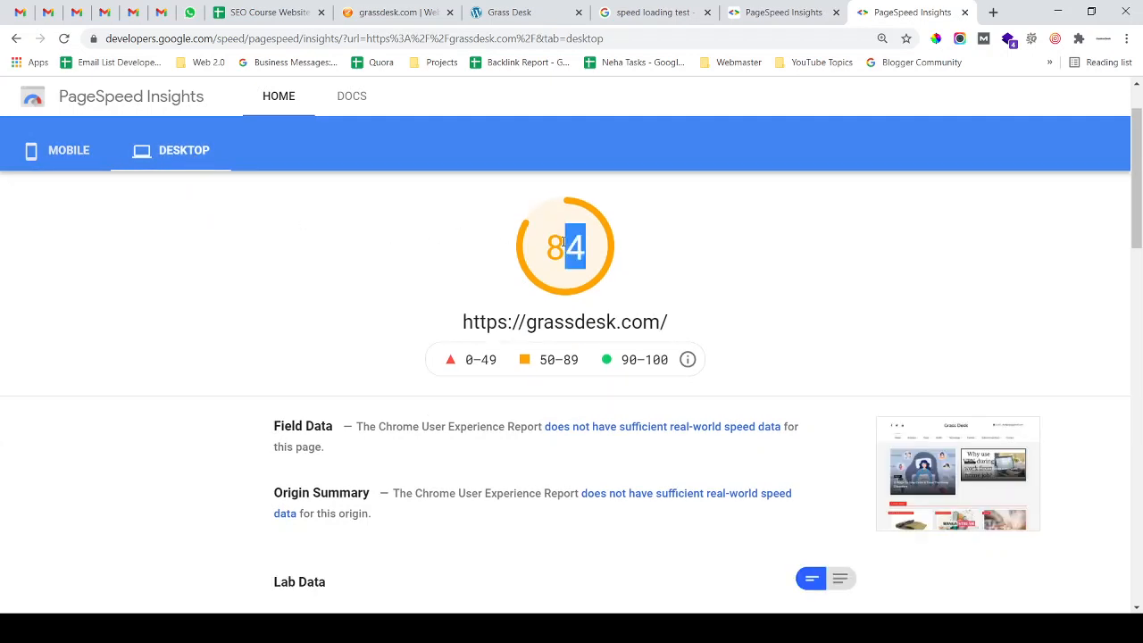
{"action": "mouse_move", "coordinate": [624, 362]}
{"action": "left_mouse_down"}
{"action": "mouse_move", "coordinate": [670, 359]}
{"action": "mouse_move", "coordinate": [620, 364]}
{"action": "left_mouse_up"}
{"action": "left_click", "coordinate": [620, 364]}
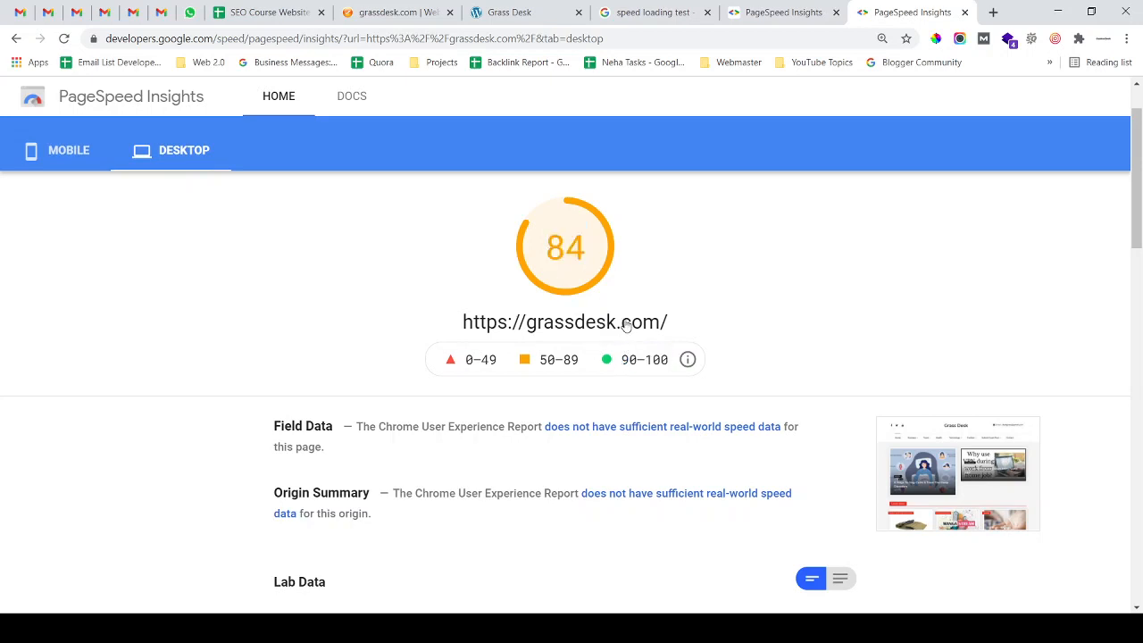
Revisit the Grass Desk address, PageSpeed Insights and the speed test search results, and return to the audit spreadsheet
{"action": "left_click", "coordinate": [534, 15]}
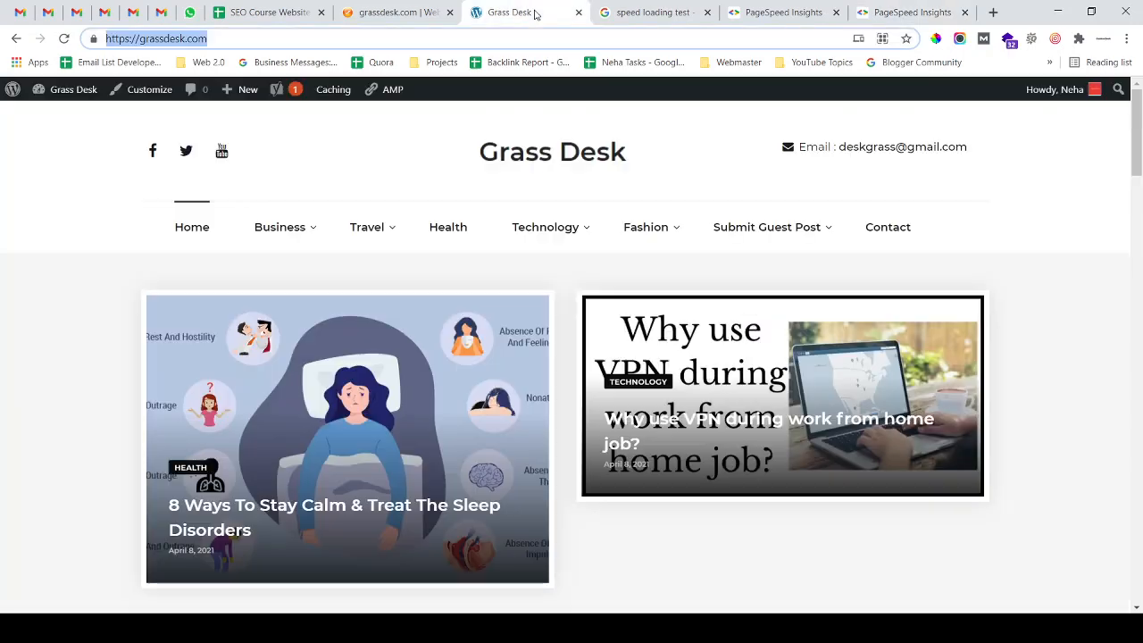
{"action": "left_click_drag", "start_coordinate": [311, 41], "coordinate": [15, 44]}
{"action": "left_click", "coordinate": [784, 11]}
{"action": "left_click", "coordinate": [643, 10]}
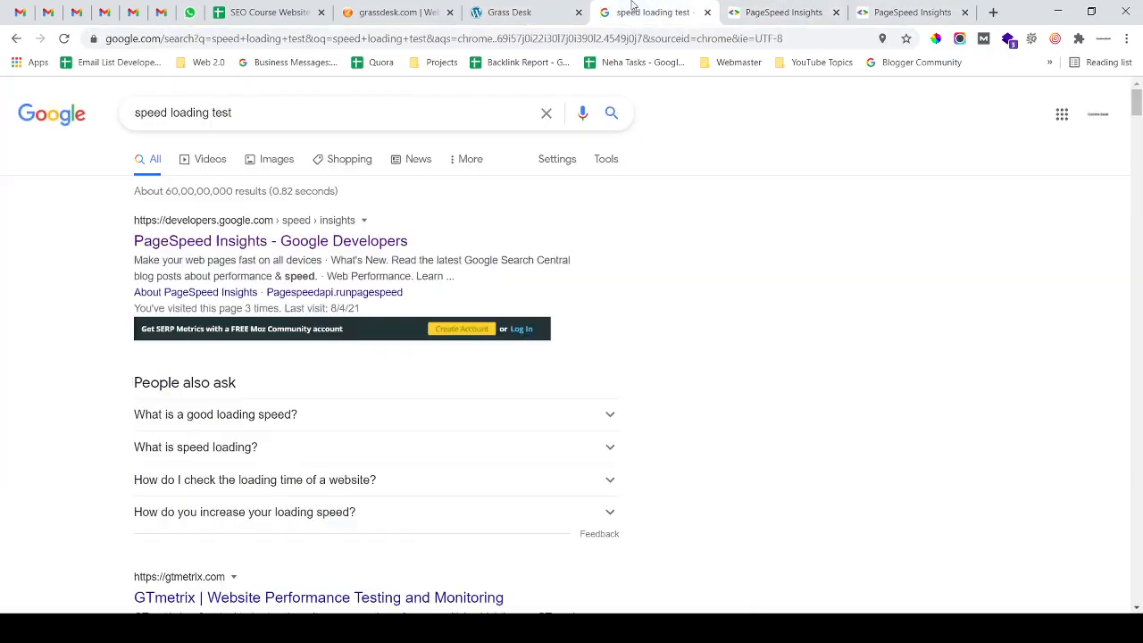
{"action": "left_click", "coordinate": [505, 10]}
{"action": "left_click", "coordinate": [267, 11]}
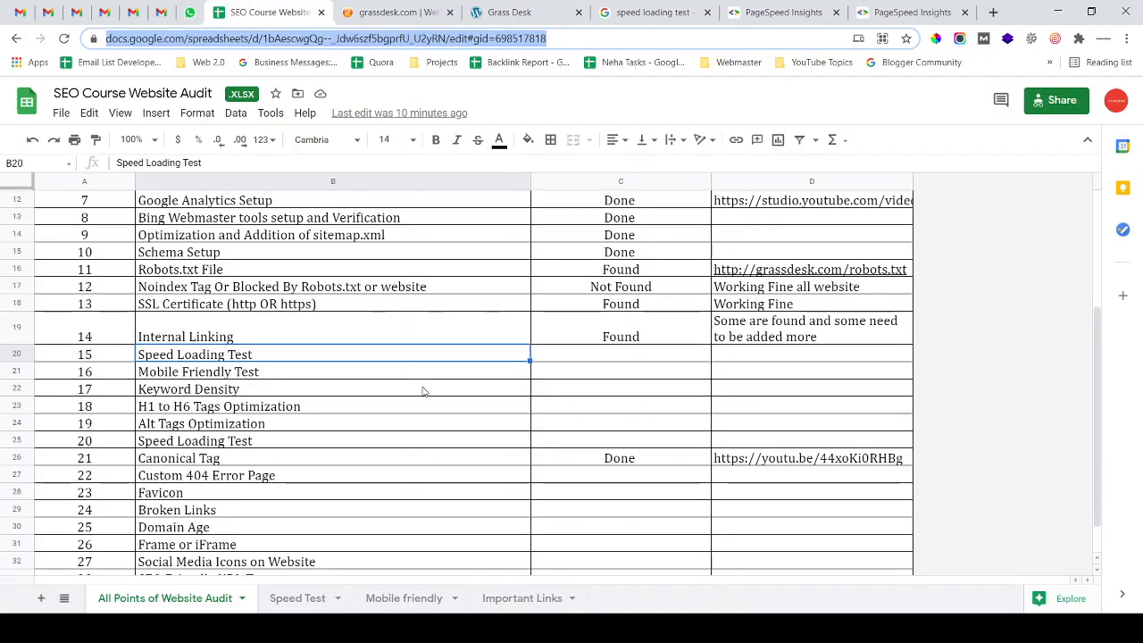
Enter "Click Here" in cell C25 as the status of checklist item 20, Speed Loading Test
{"action": "left_click", "coordinate": [261, 423]}
{"action": "left_click", "coordinate": [228, 444]}
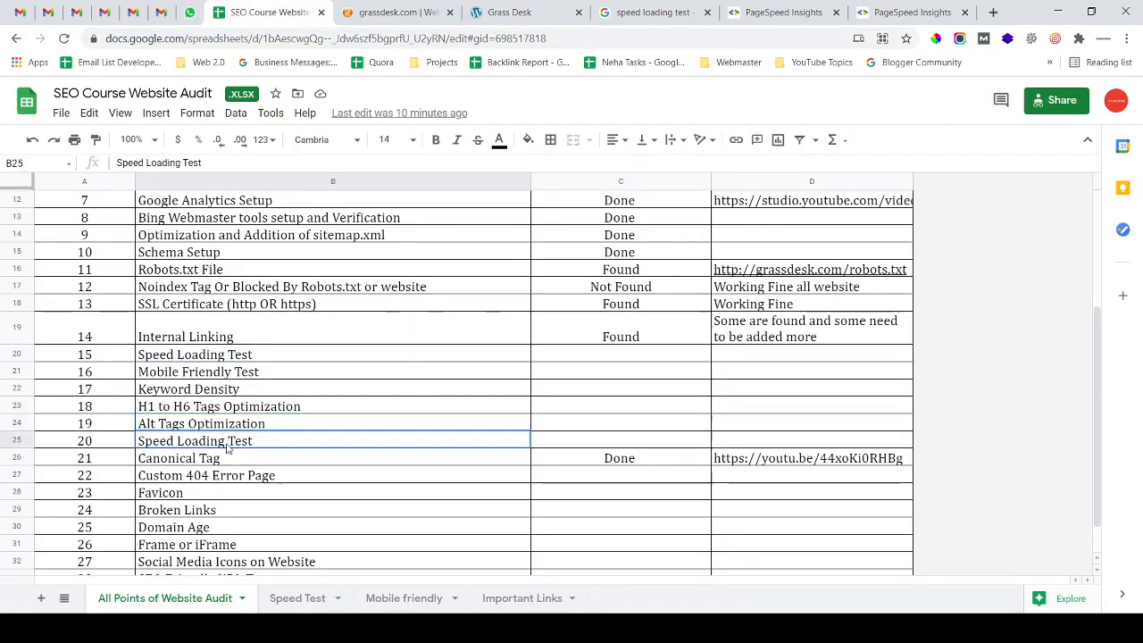
{"action": "left_click", "coordinate": [601, 444]}
{"action": "type", "text": "Cli"}
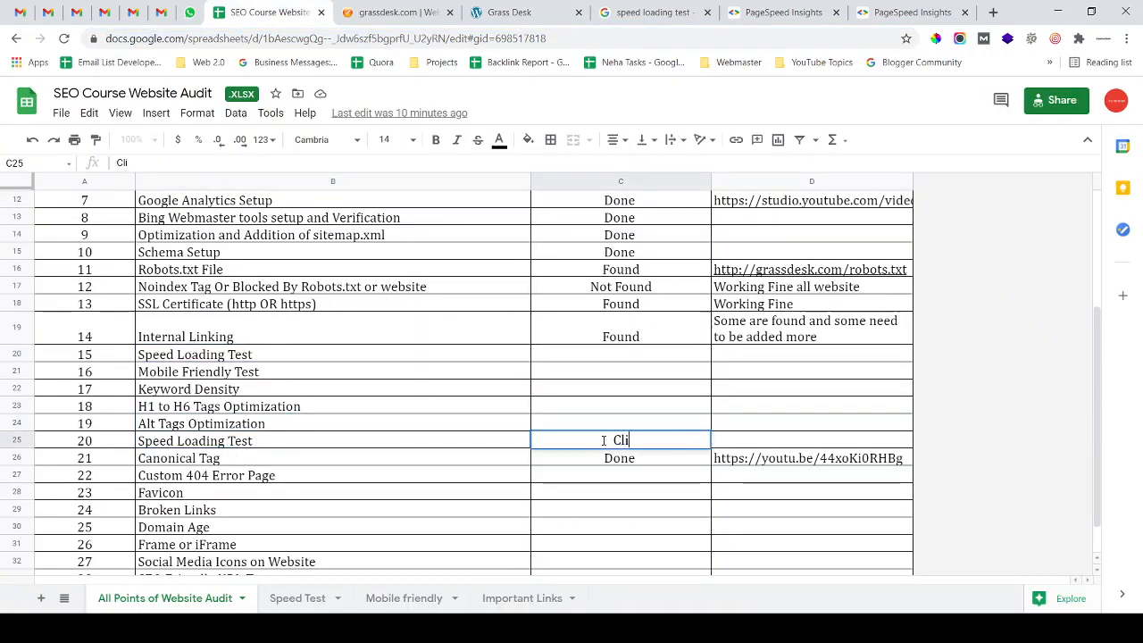
{"action": "type", "text": "ck Here"}
{"action": "key", "text": "Return"}
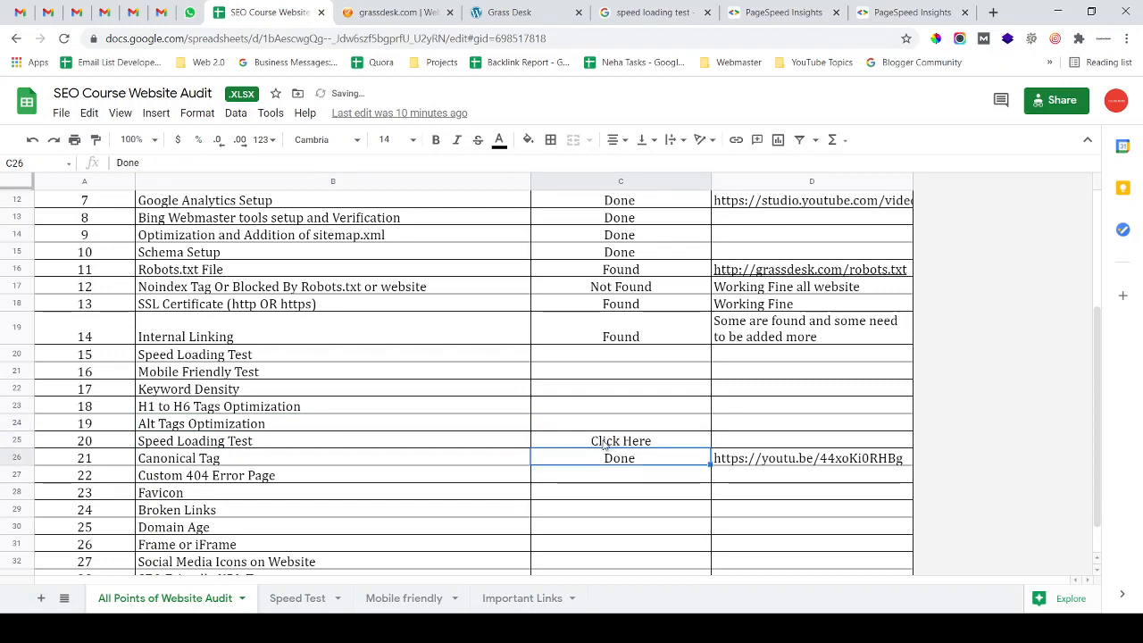
{"action": "left_click", "coordinate": [605, 442]}
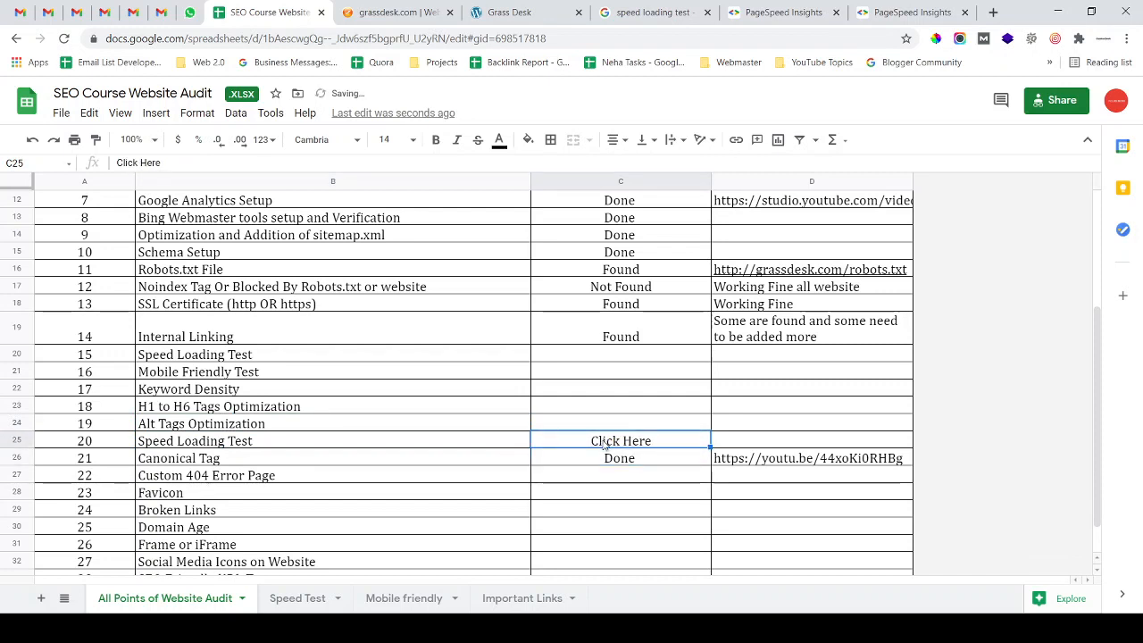
{"action": "right_click", "coordinate": [604, 444]}
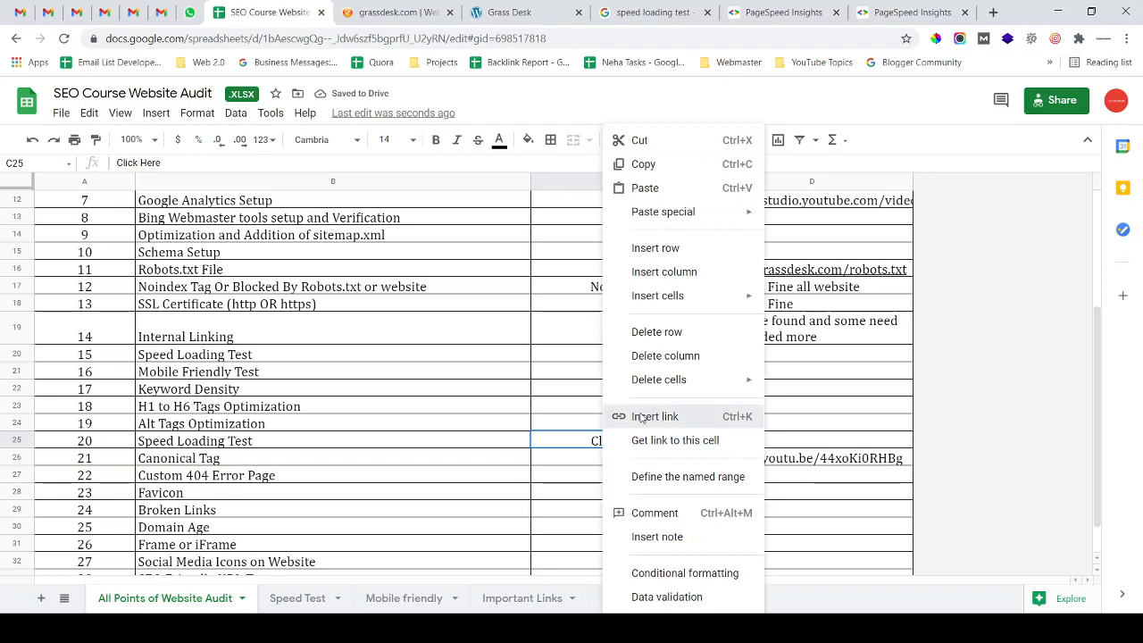
{"action": "left_click", "coordinate": [641, 417]}
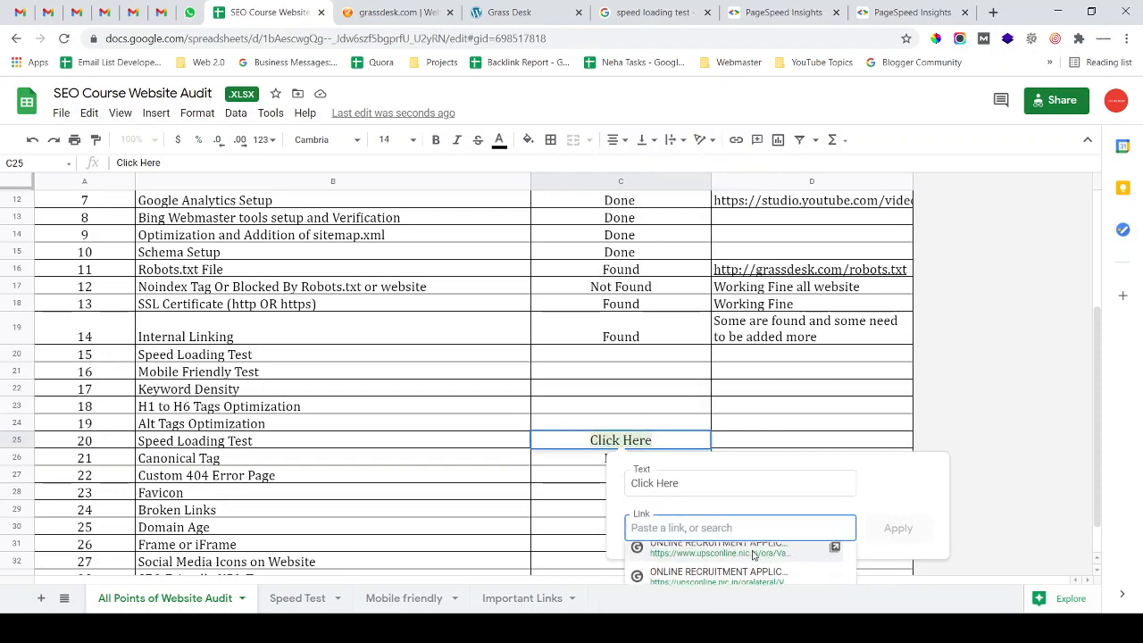
{"action": "scroll", "coordinate": [753, 554], "scroll_direction": "up", "scroll_amount": 3}
{"action": "left_click", "coordinate": [741, 549]}
{"action": "scroll", "coordinate": [739, 551], "scroll_direction": "down", "scroll_amount": 2}
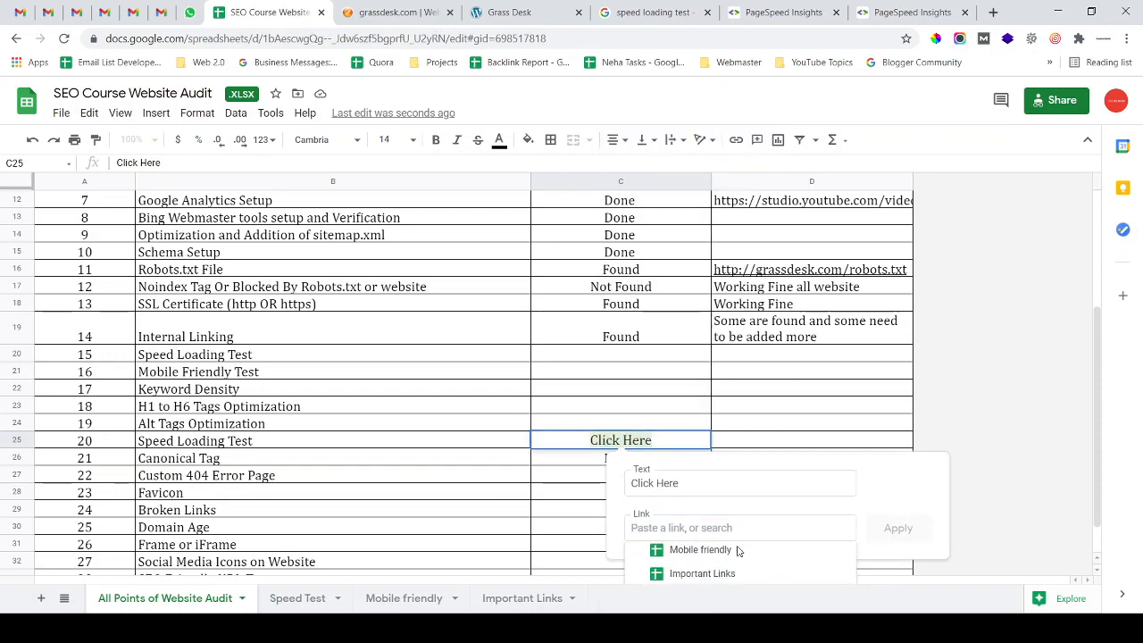
{"action": "scroll", "coordinate": [735, 565], "scroll_direction": "up", "scroll_amount": 3}
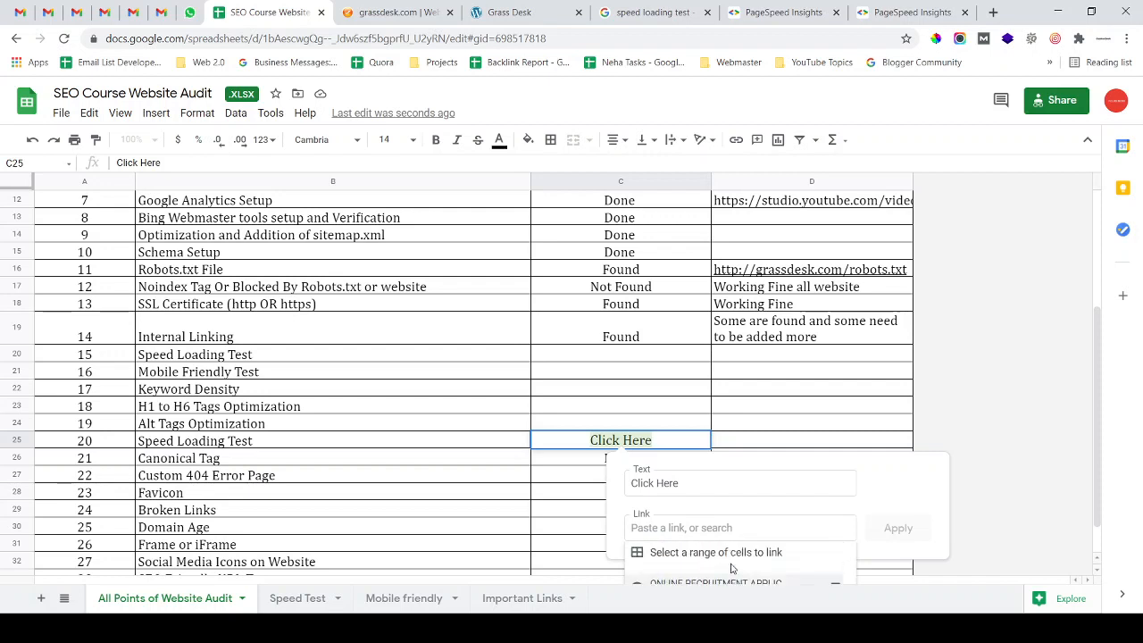
{"action": "scroll", "coordinate": [732, 568], "scroll_direction": "down", "scroll_amount": 2}
{"action": "scroll", "coordinate": [728, 573], "scroll_direction": "up", "scroll_amount": 2}
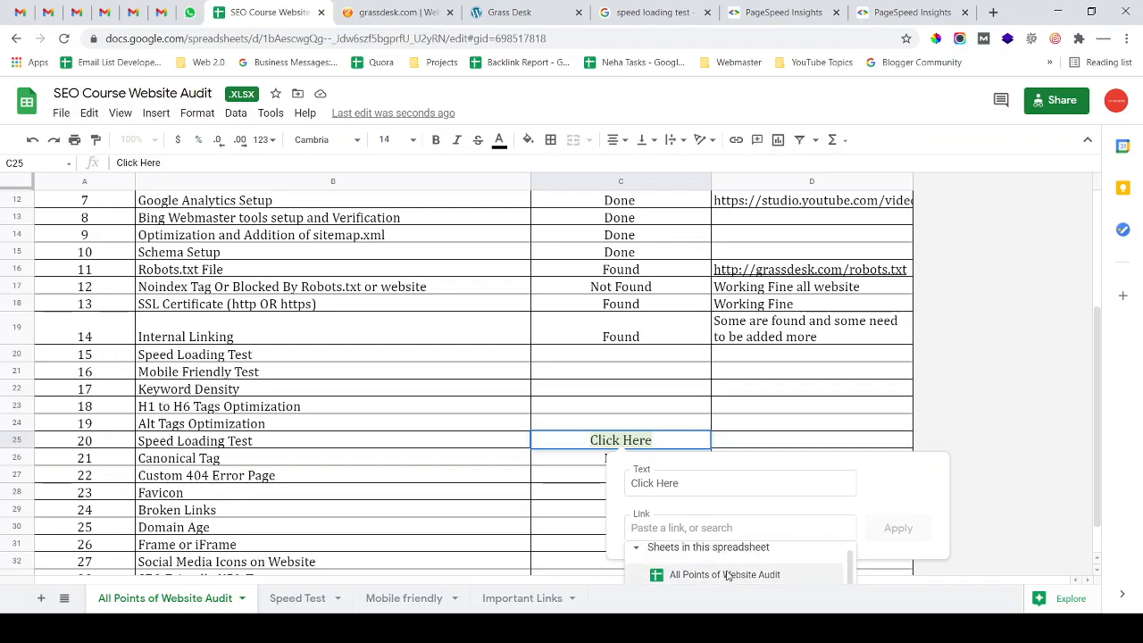
{"action": "scroll", "coordinate": [727, 576], "scroll_direction": "down", "scroll_amount": 2}
{"action": "scroll", "coordinate": [728, 568], "scroll_direction": "up", "scroll_amount": 2}
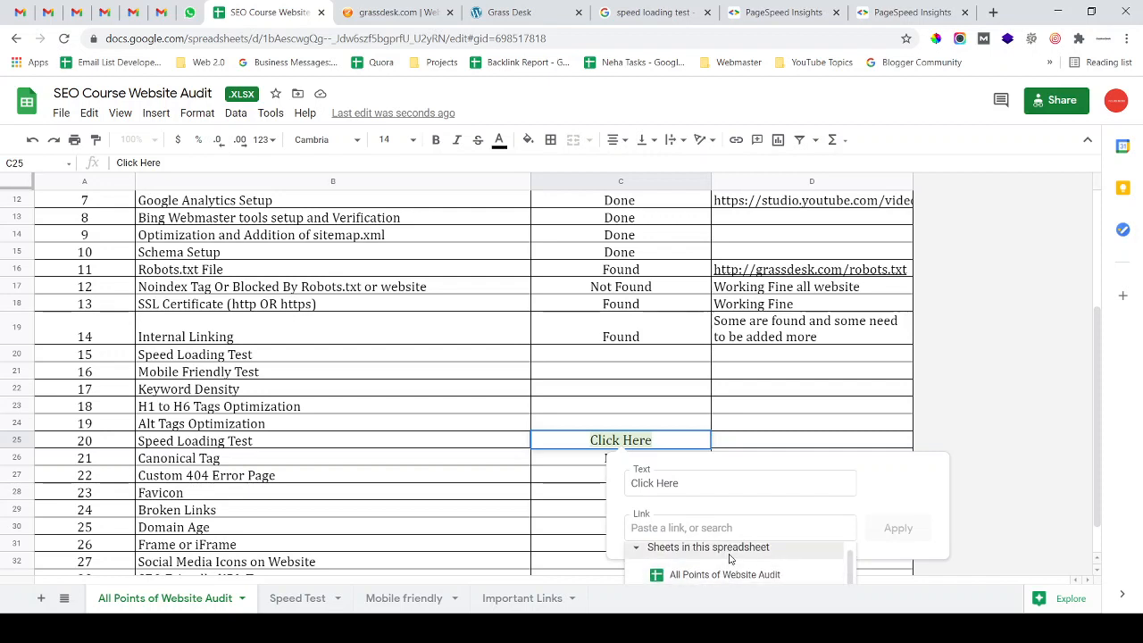
{"action": "scroll", "coordinate": [730, 558], "scroll_direction": "down", "scroll_amount": 2}
{"action": "scroll", "coordinate": [725, 560], "scroll_direction": "up", "scroll_amount": 2}
{"action": "scroll", "coordinate": [725, 563], "scroll_direction": "down", "scroll_amount": 2}
{"action": "scroll", "coordinate": [725, 563], "scroll_direction": "up", "scroll_amount": 2}
{"action": "scroll", "coordinate": [724, 563], "scroll_direction": "down", "scroll_amount": 1}
{"action": "left_click", "coordinate": [569, 442]}
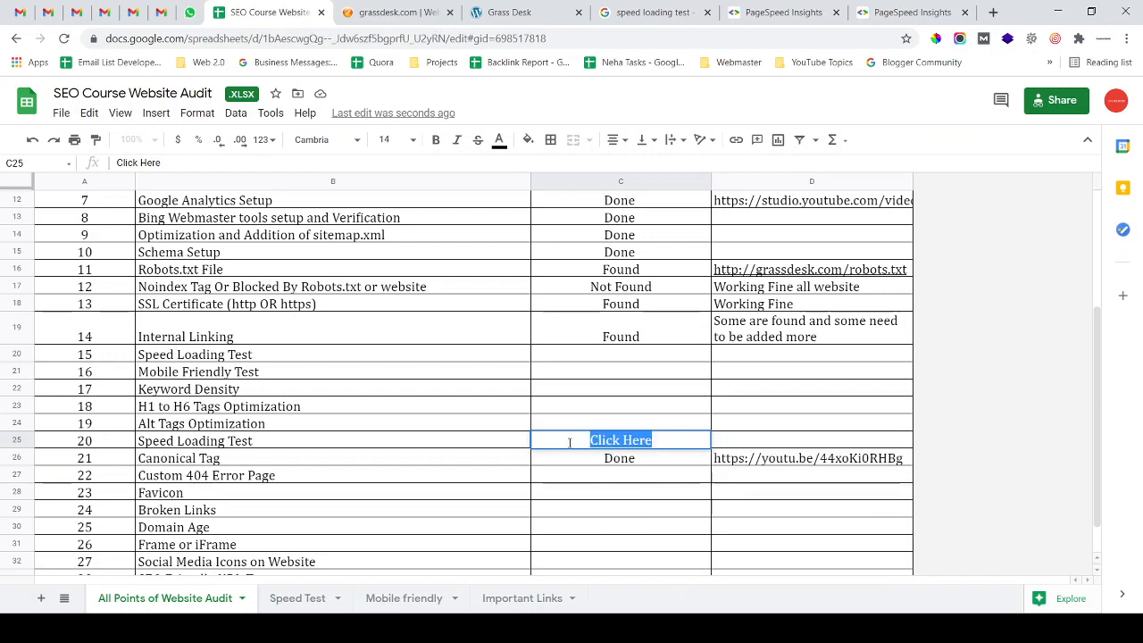
{"action": "scroll", "coordinate": [704, 411], "scroll_direction": "down", "scroll_amount": 2}
{"action": "left_click", "coordinate": [519, 481]}
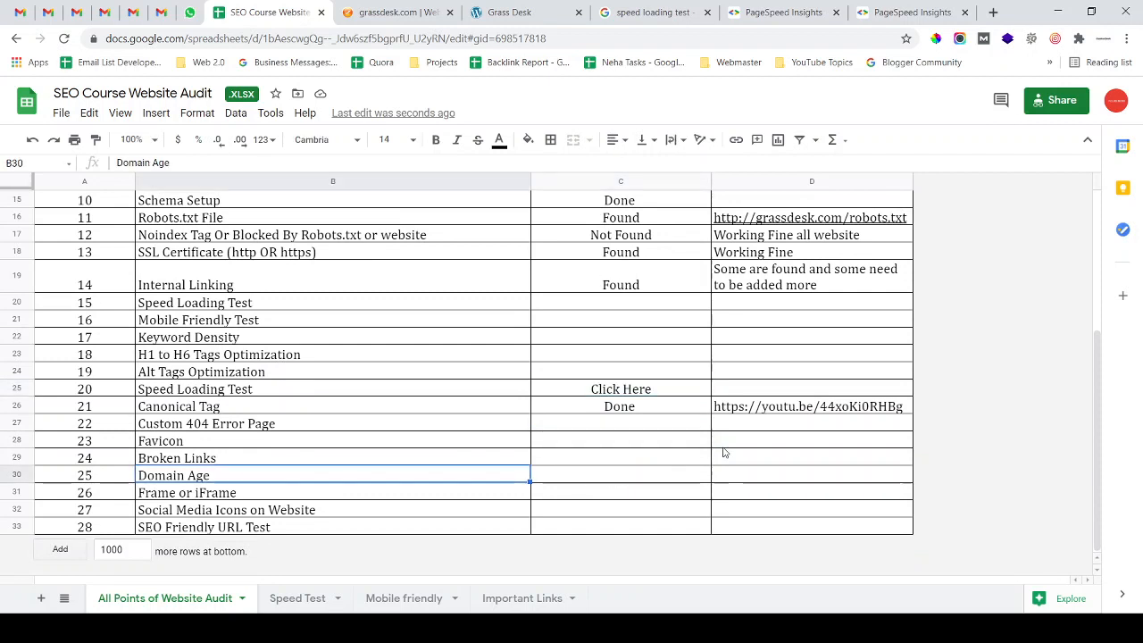
Link the "Click Here" text in cell C25 to the Speed Test sheet of this spreadsheet
{"action": "left_click", "coordinate": [640, 391]}
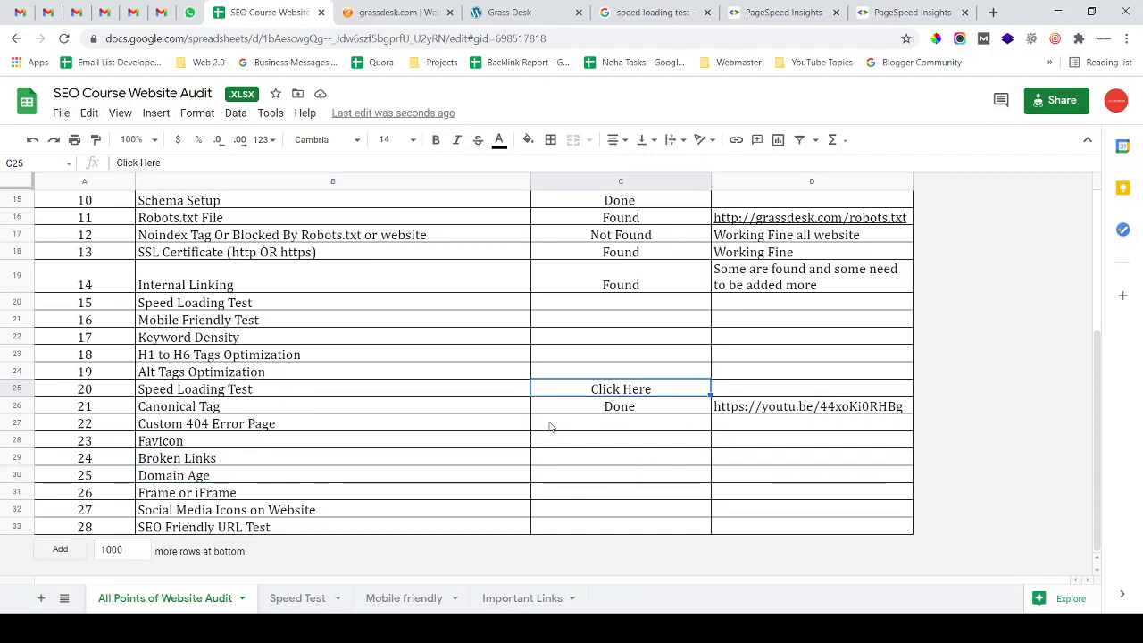
{"action": "right_click", "coordinate": [646, 394]}
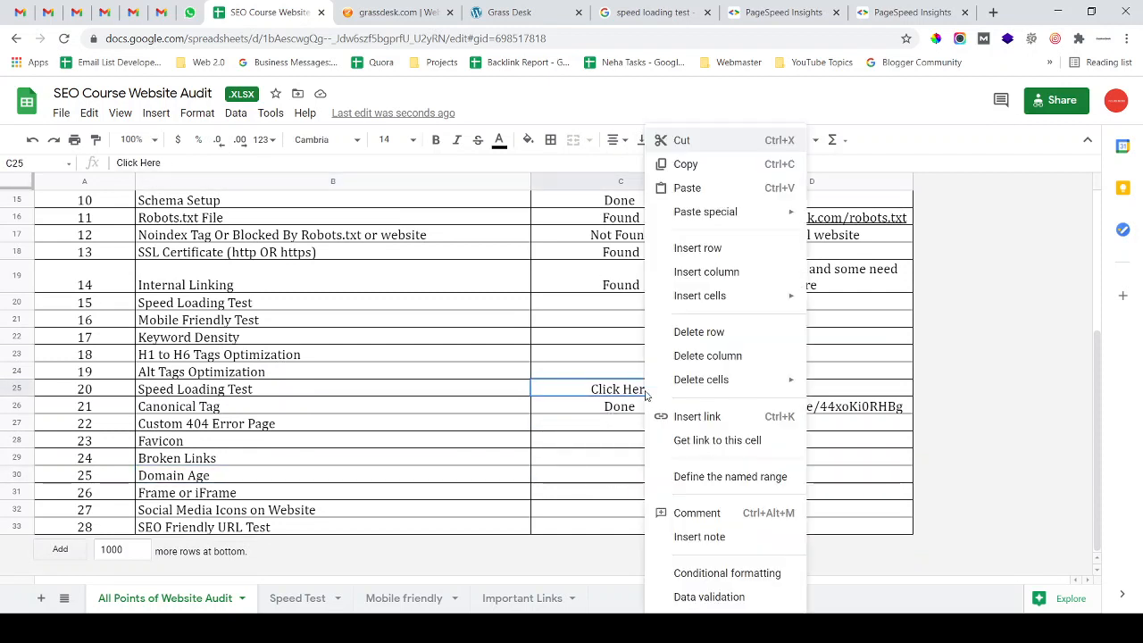
{"action": "left_click", "coordinate": [662, 416]}
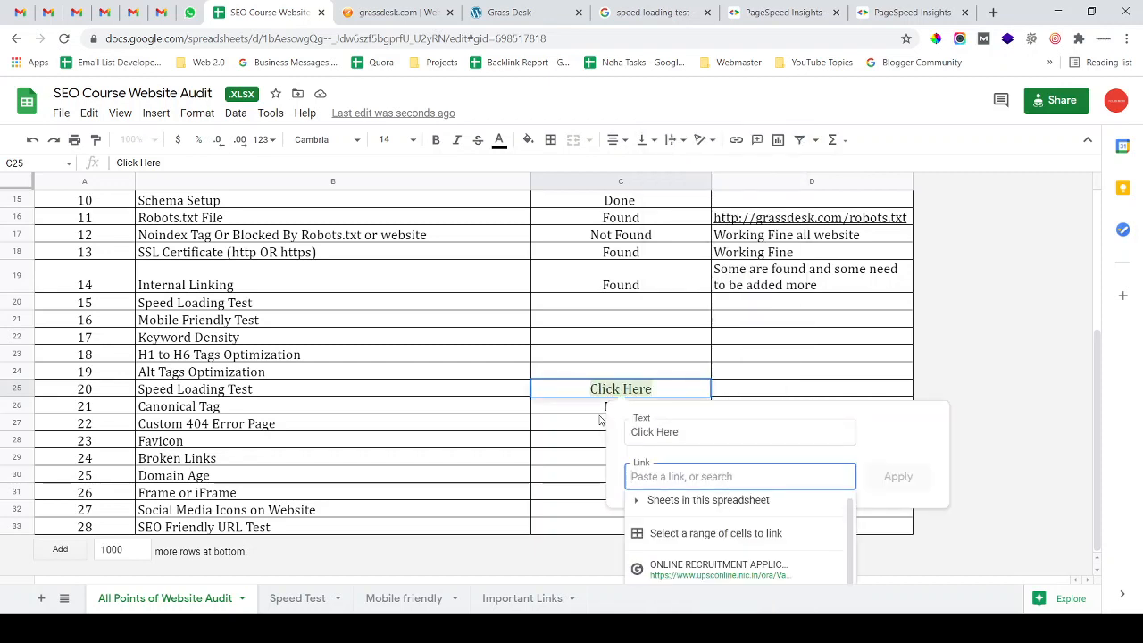
{"action": "left_click", "coordinate": [675, 504]}
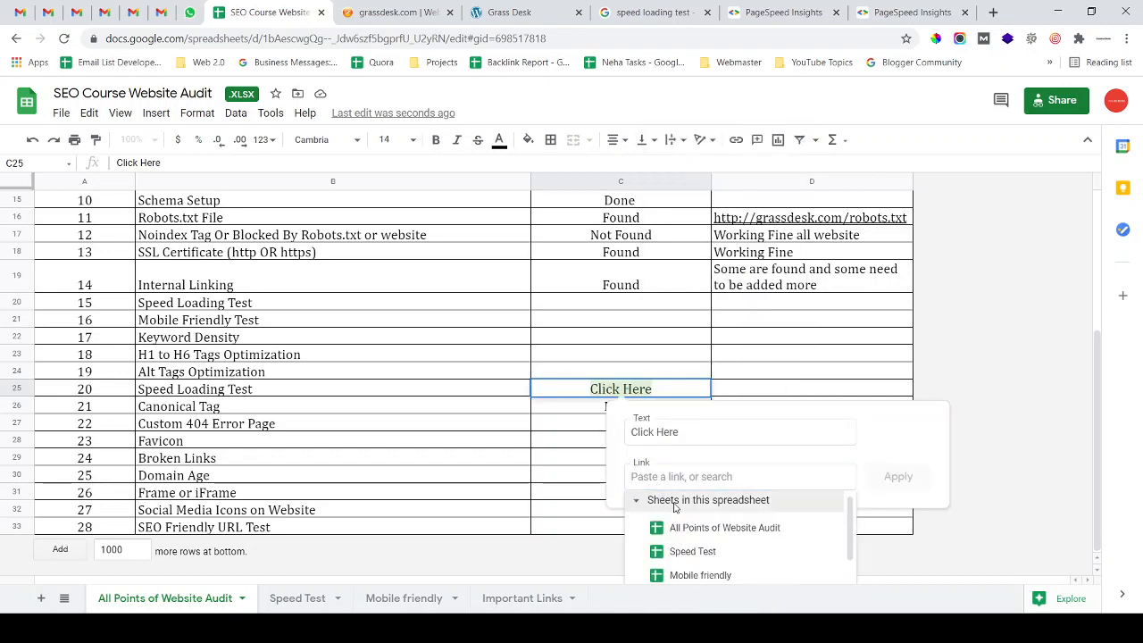
{"action": "left_click", "coordinate": [692, 552]}
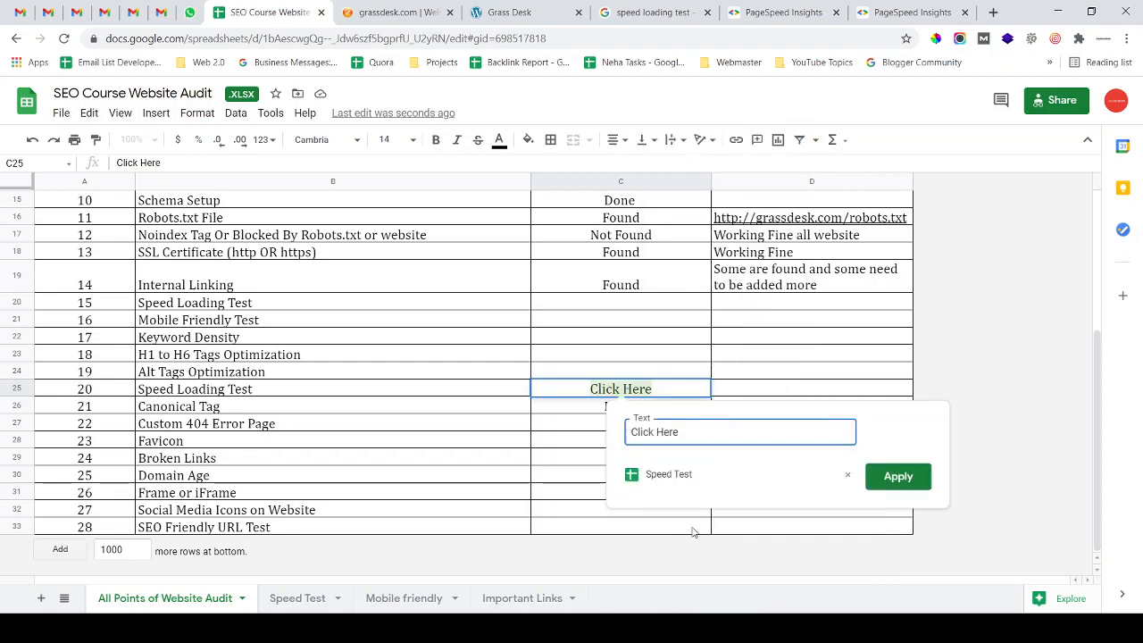
{"action": "left_click", "coordinate": [896, 476]}
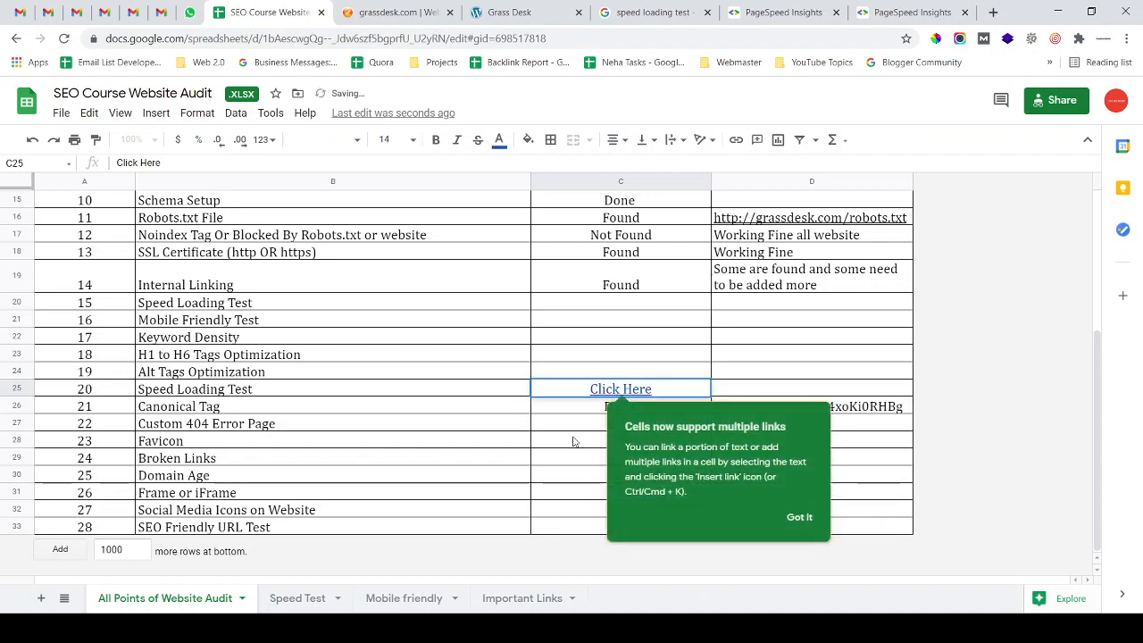
{"action": "left_click", "coordinate": [403, 396]}
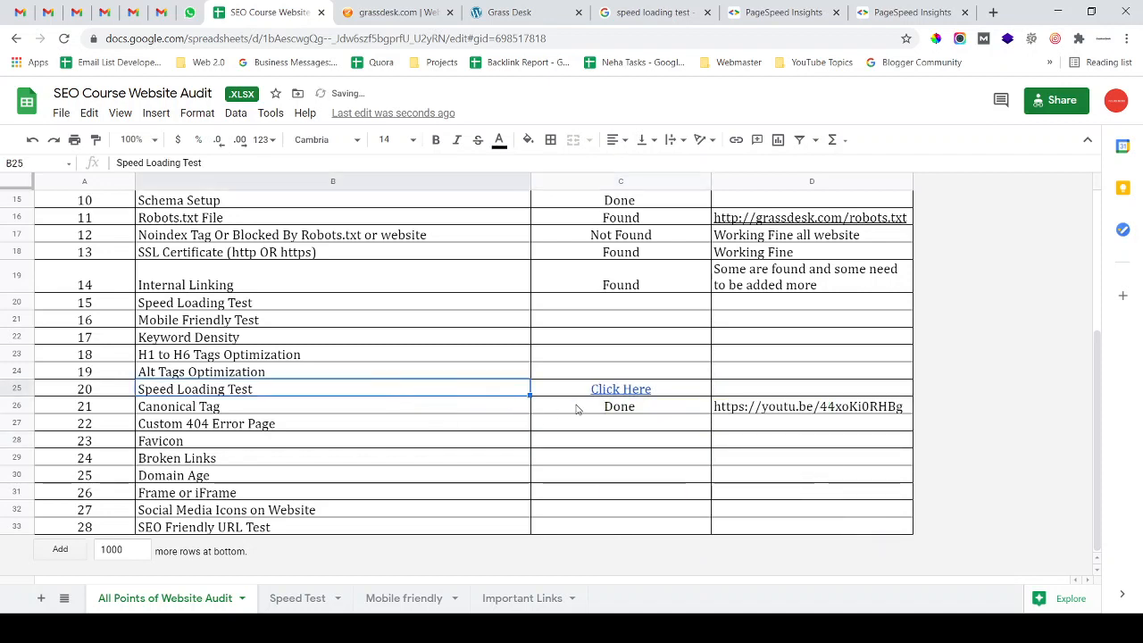
Follow the "Click Here" link in C25 to check that it leads to the Speed Test sheet
{"action": "left_click", "coordinate": [613, 393]}
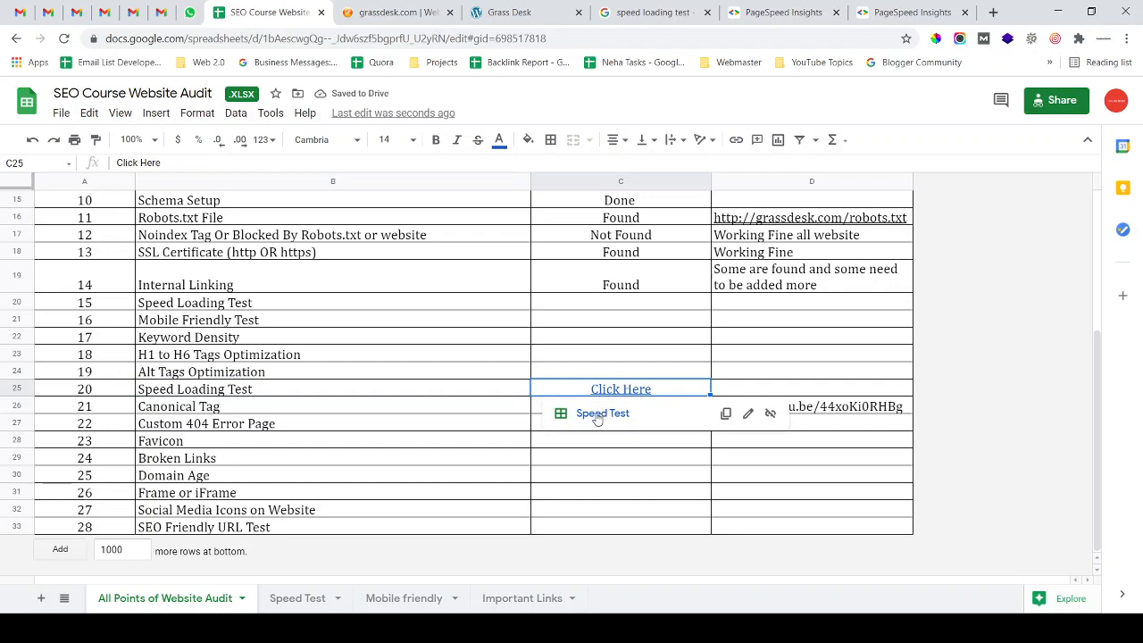
{"action": "left_click", "coordinate": [597, 416]}
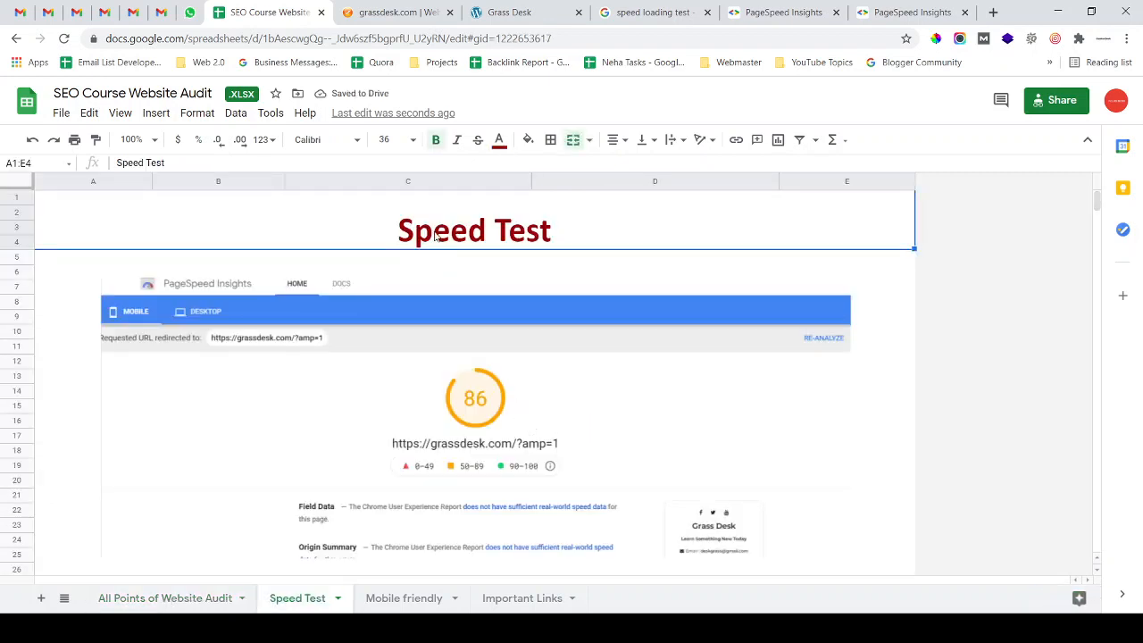
{"action": "left_click", "coordinate": [211, 601]}
{"action": "left_click", "coordinate": [301, 597]}
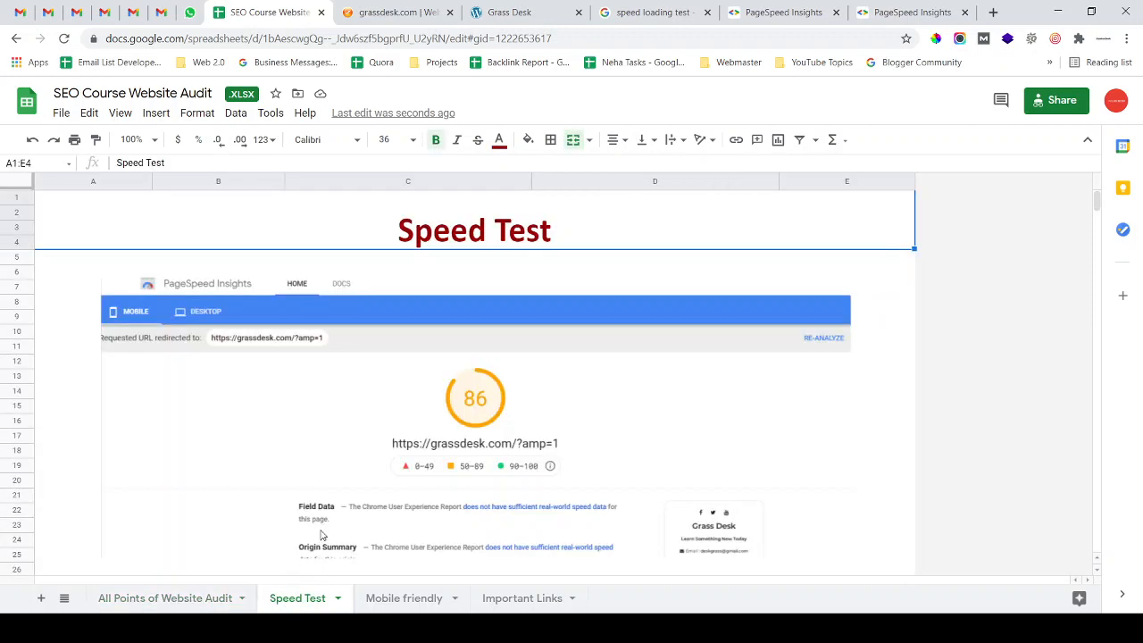
Compare the screenshot on the Speed Test sheet with the PageSpeed Insights desktop results, and return to the All Points of Website Audit sheet
{"action": "left_click", "coordinate": [337, 395]}
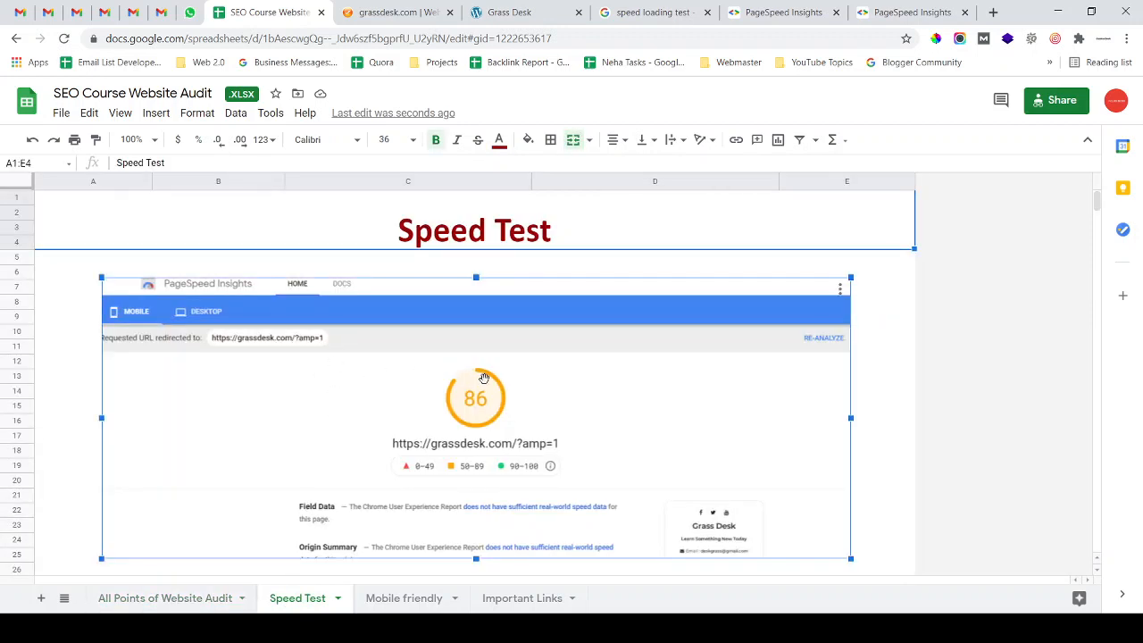
{"action": "left_click", "coordinate": [887, 9]}
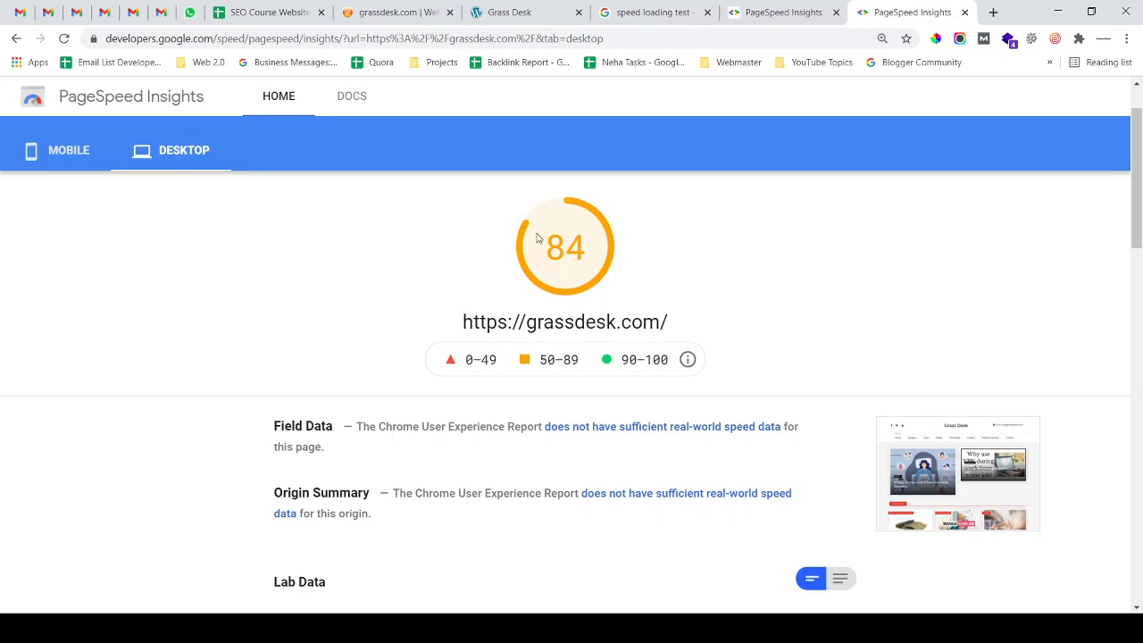
{"action": "scroll", "coordinate": [365, 259], "scroll_direction": "up", "scroll_amount": 2}
{"action": "left_click", "coordinate": [268, 12]}
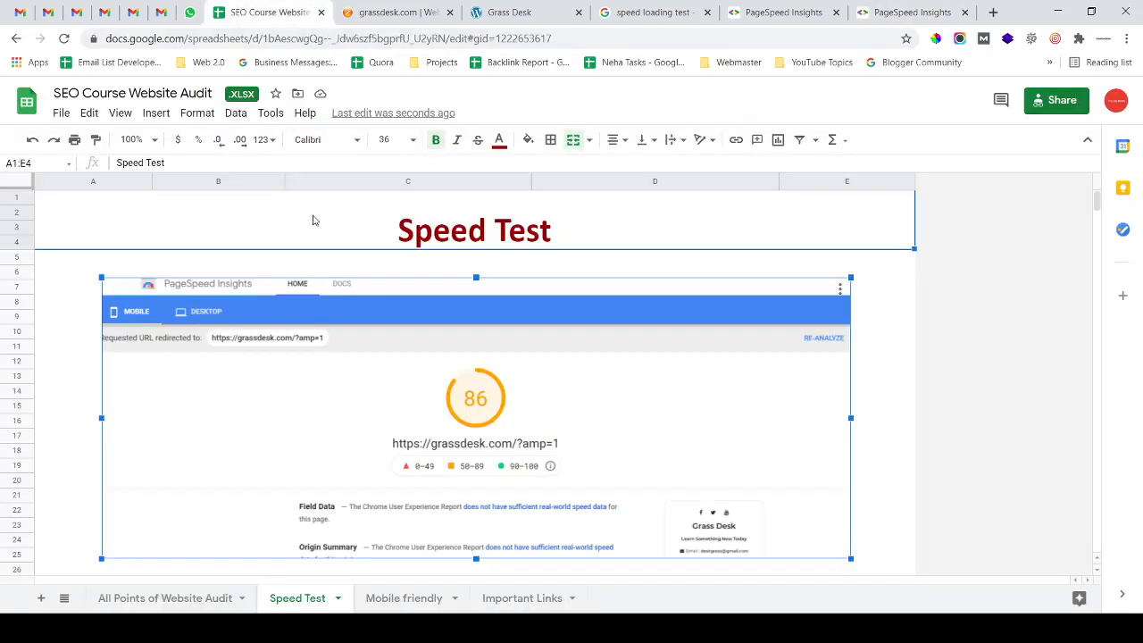
{"action": "left_click", "coordinate": [322, 381]}
{"action": "left_click", "coordinate": [222, 597]}
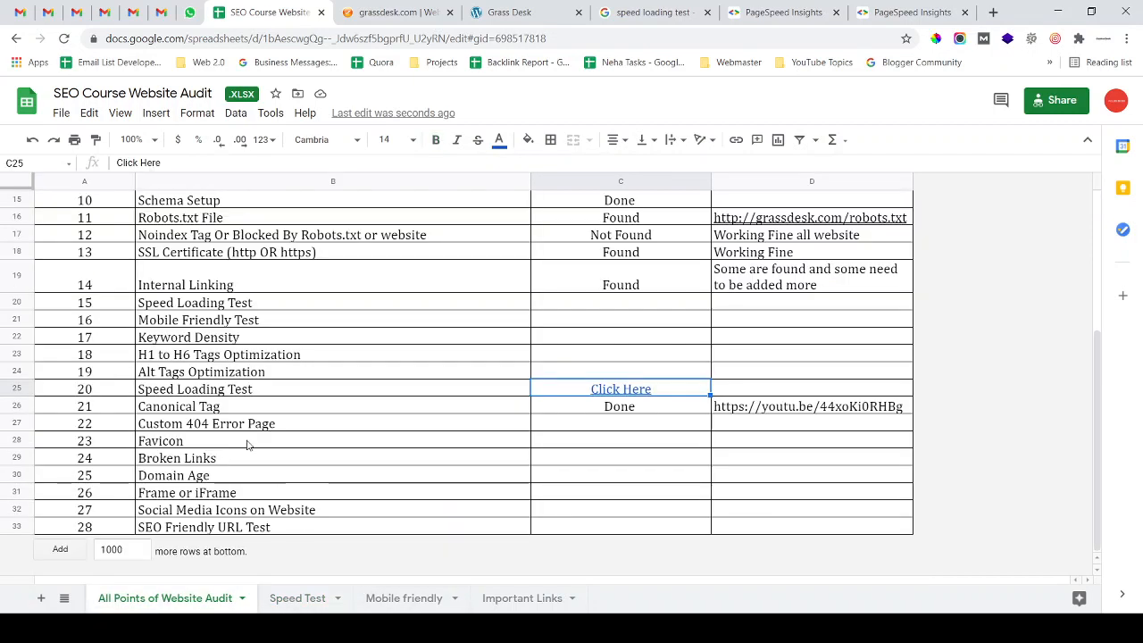
Revisit the Speed Loading Test row and the Grass Desk site, and read the desktop score in PageSpeed Insights
{"action": "left_click", "coordinate": [285, 394]}
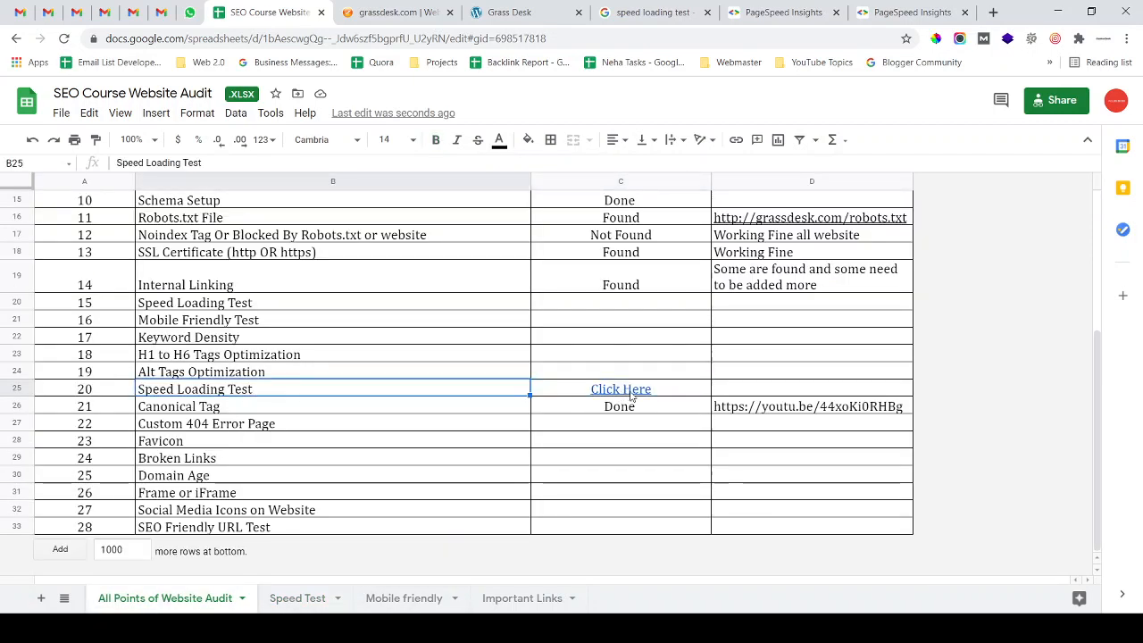
{"action": "left_click", "coordinate": [531, 9]}
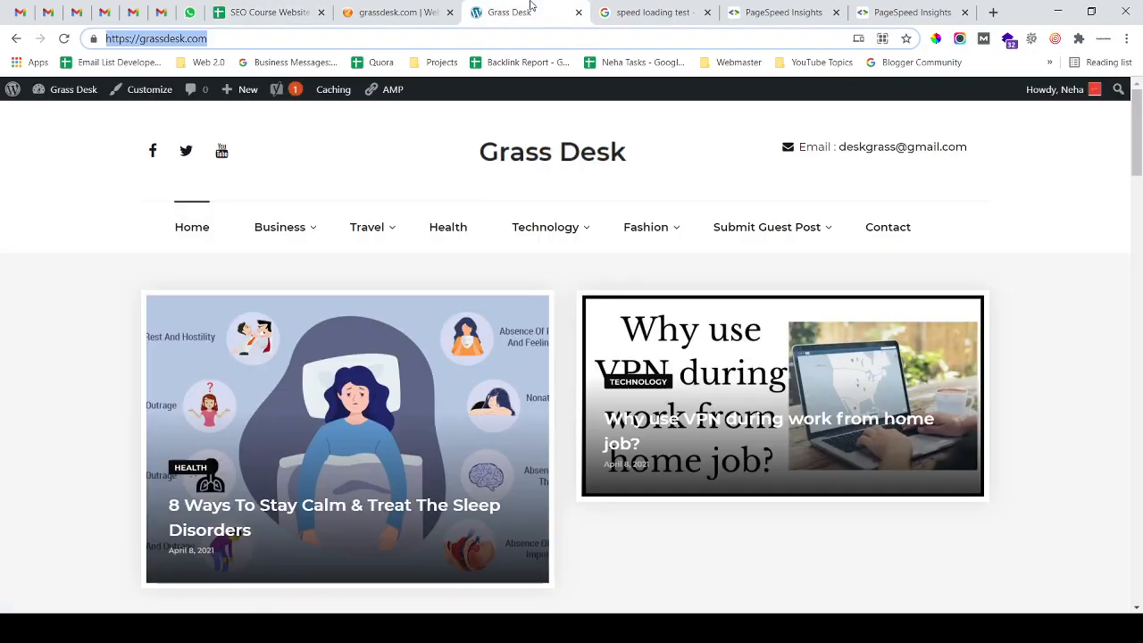
{"action": "left_click", "coordinate": [777, 11]}
{"action": "left_click", "coordinate": [907, 12]}
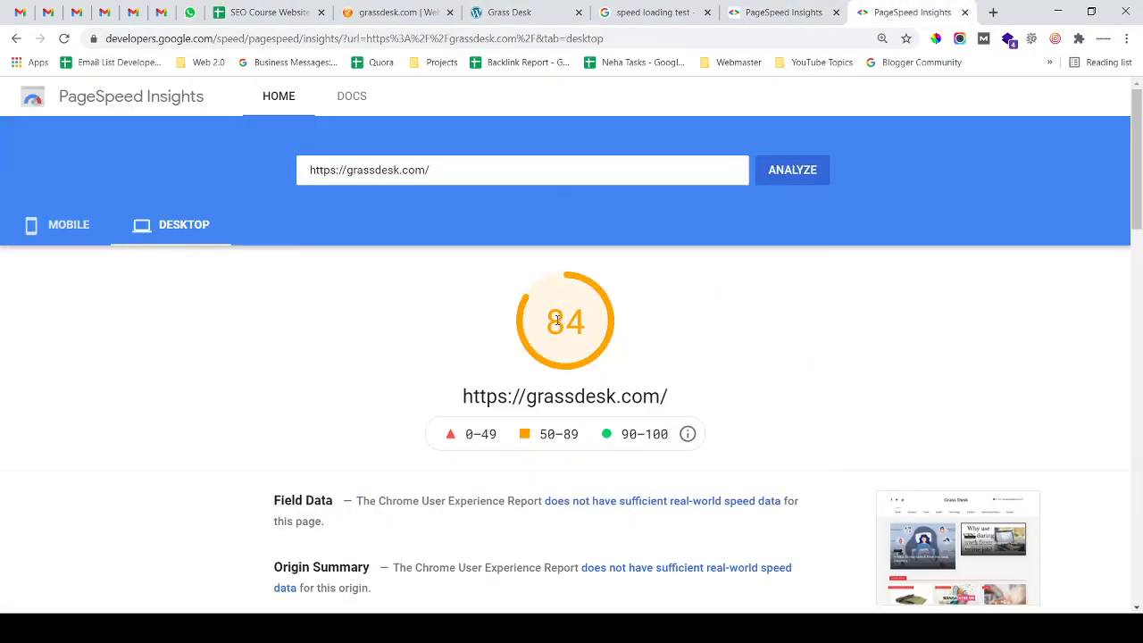
Enter "Desktop = 84 and Mobile = 88" in cell D25 of the audit spreadsheet as the Speed Loading Test remark
{"action": "left_click", "coordinate": [295, 11]}
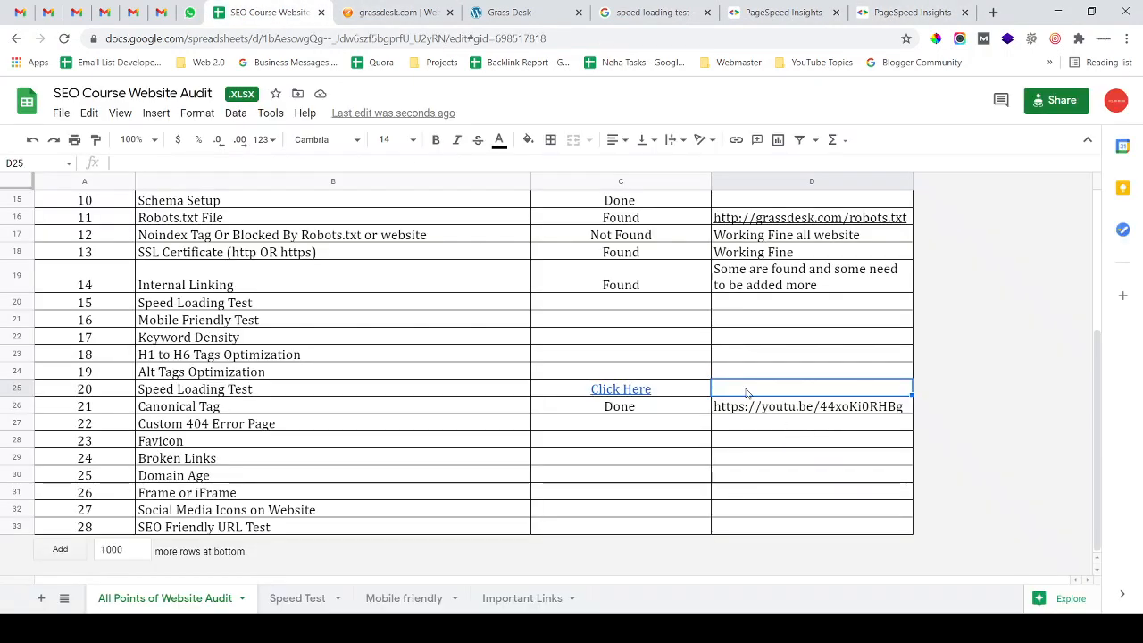
{"action": "type", "text": "Desktop"}
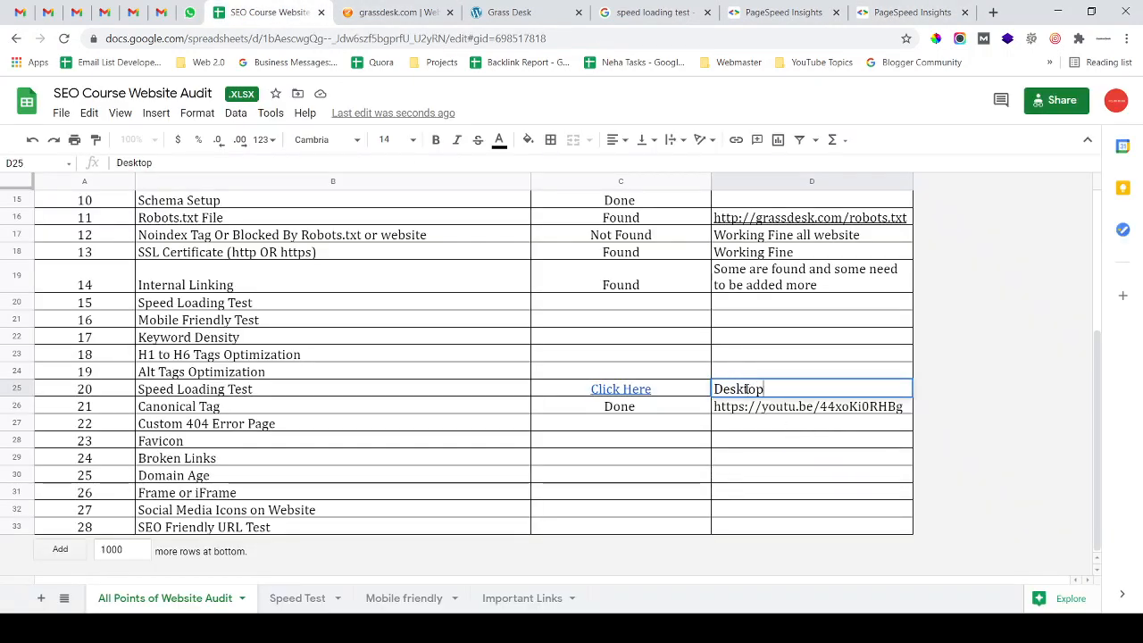
{"action": "type", "text": " = 84"}
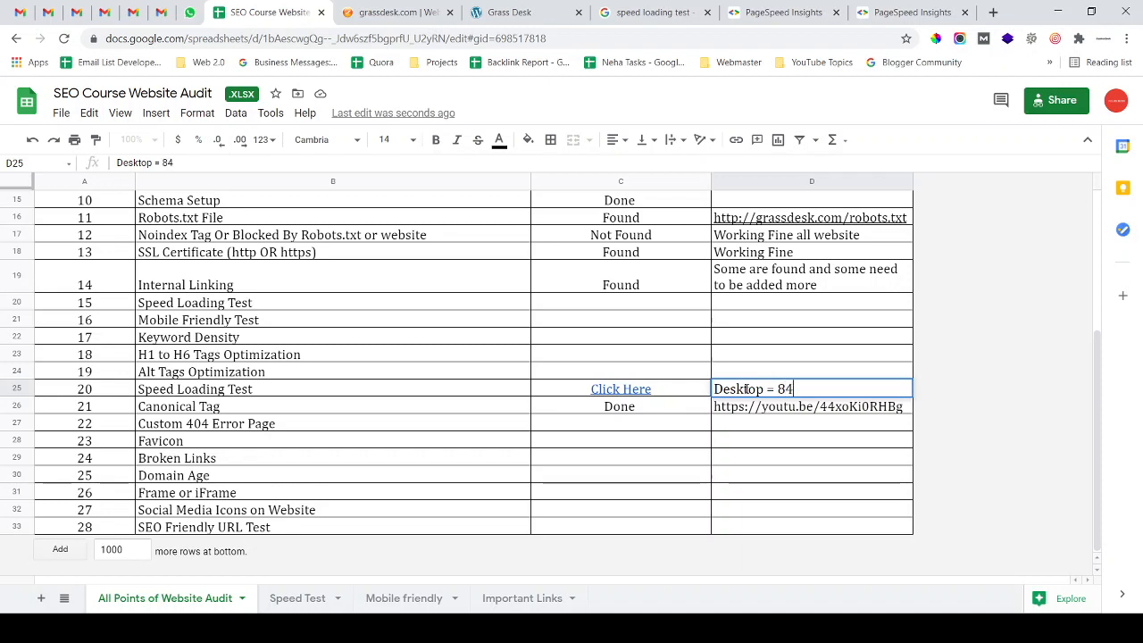
{"action": "type", "text": " and Mobile "}
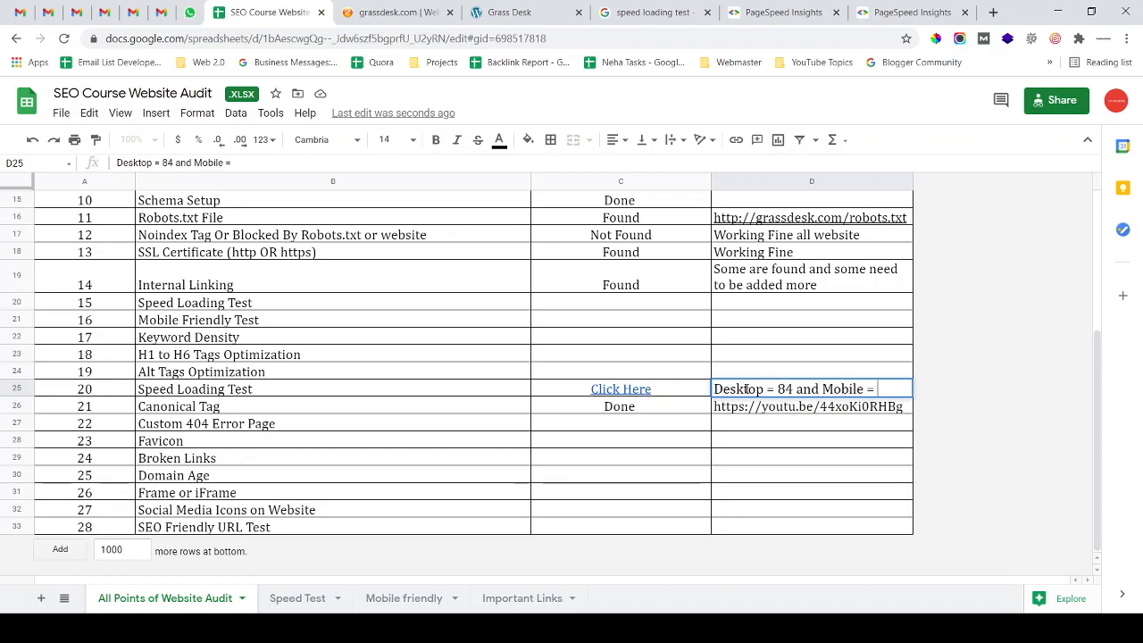
{"action": "type", "text": "= 88"}
{"action": "key", "text": "Return"}
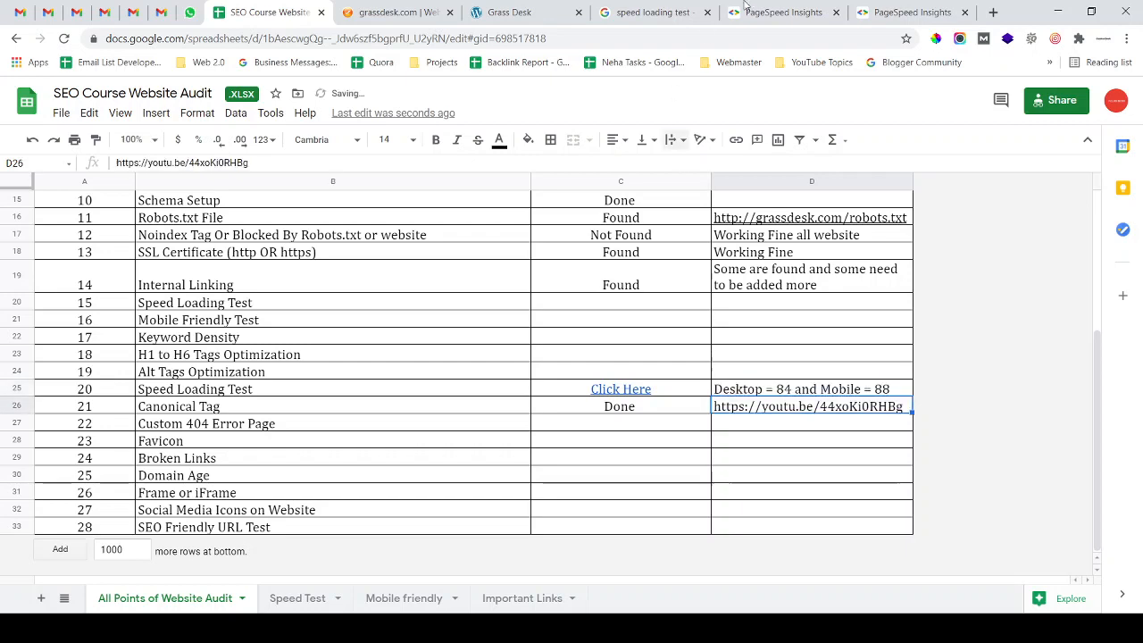
Check the mobile results for grassdesk.com in PageSpeed Insights and return to the audit spreadsheet
{"action": "left_click", "coordinate": [911, 12]}
{"action": "left_click", "coordinate": [72, 225]}
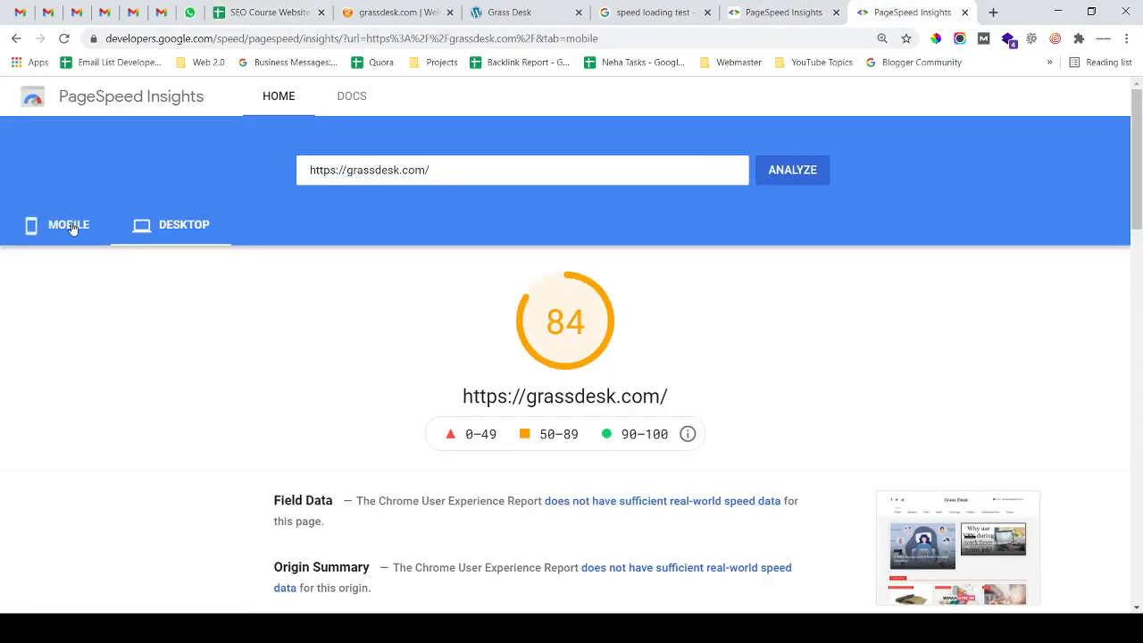
{"action": "left_click", "coordinate": [313, 8]}
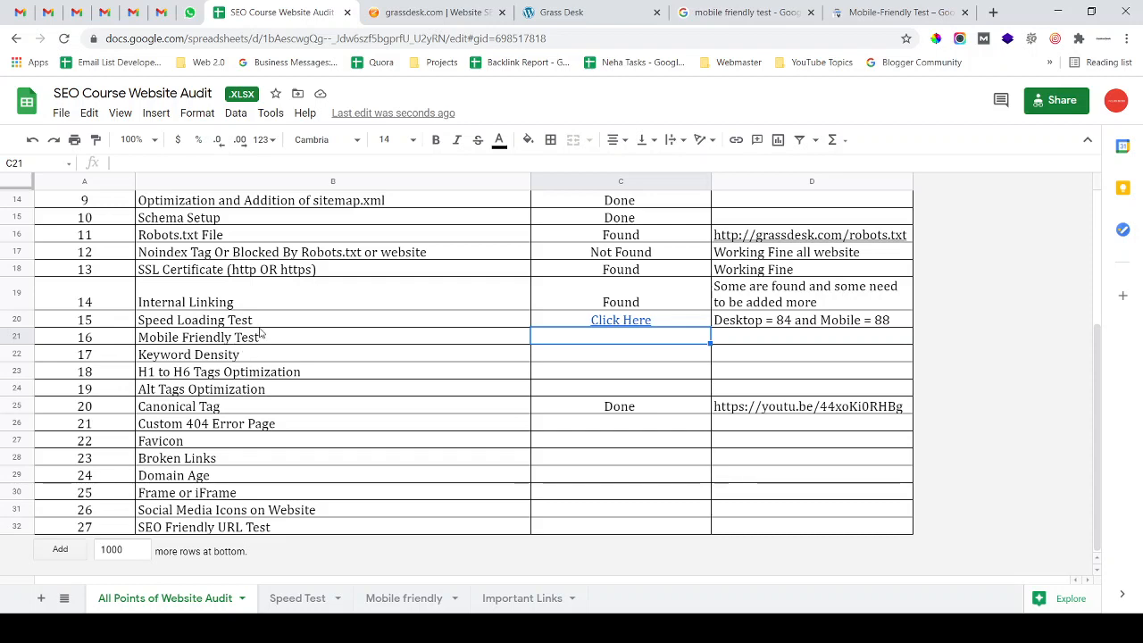
Locate the Mobile Friendly Test row in the audit spreadsheet and look over the Grass Desk home page
{"action": "left_click", "coordinate": [446, 339]}
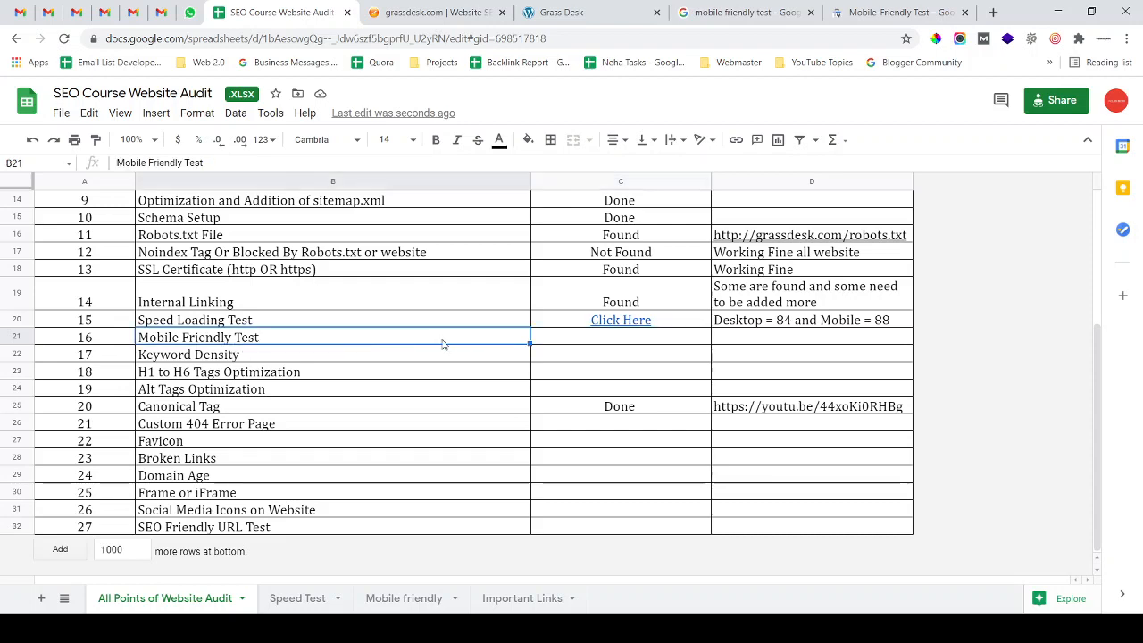
{"action": "left_click", "coordinate": [592, 334]}
{"action": "left_click", "coordinate": [577, 6]}
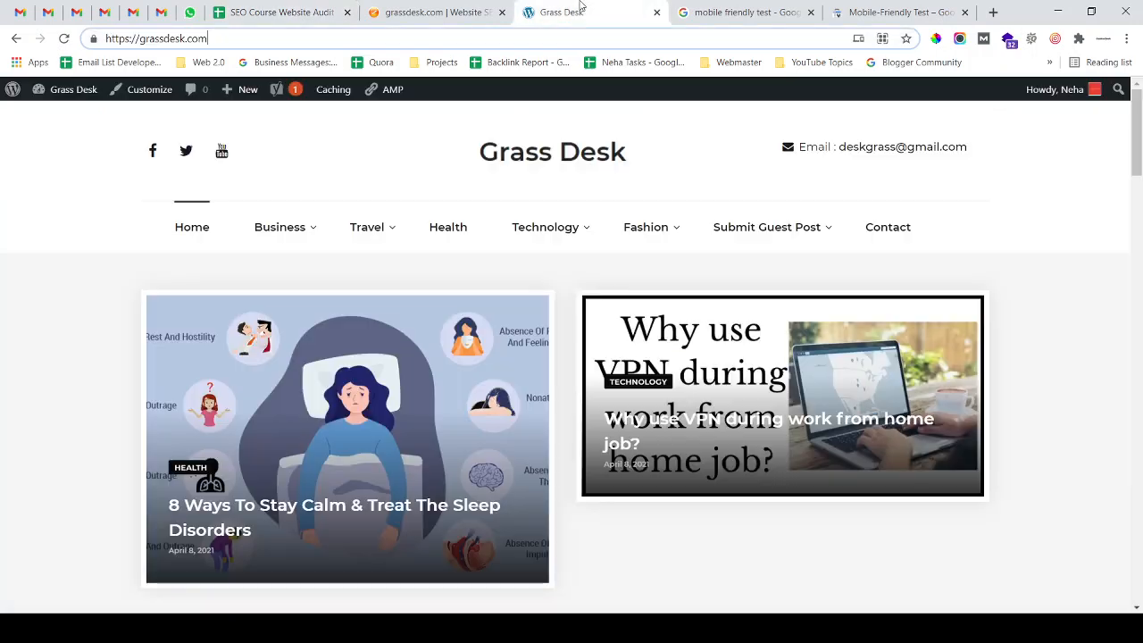
{"action": "key", "text": "ctrl+l"}
{"action": "left_click_drag", "start_coordinate": [63, 32], "coordinate": [273, 47]}
{"action": "scroll", "coordinate": [320, 242], "scroll_direction": "down", "scroll_amount": 4}
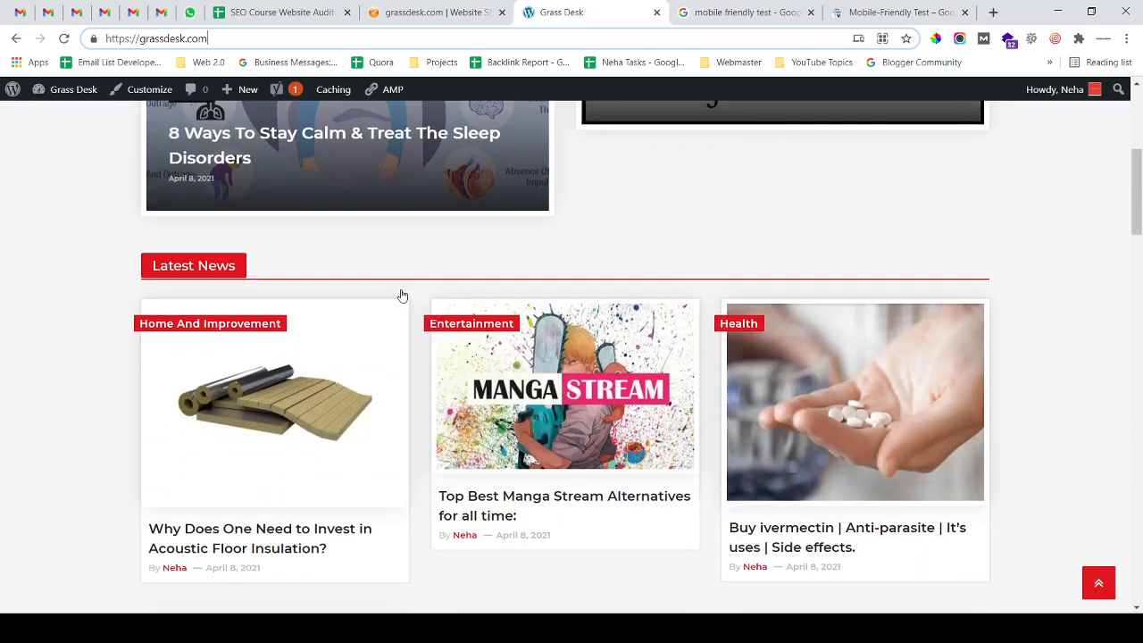
{"action": "scroll", "coordinate": [401, 296], "scroll_direction": "up", "scroll_amount": 4}
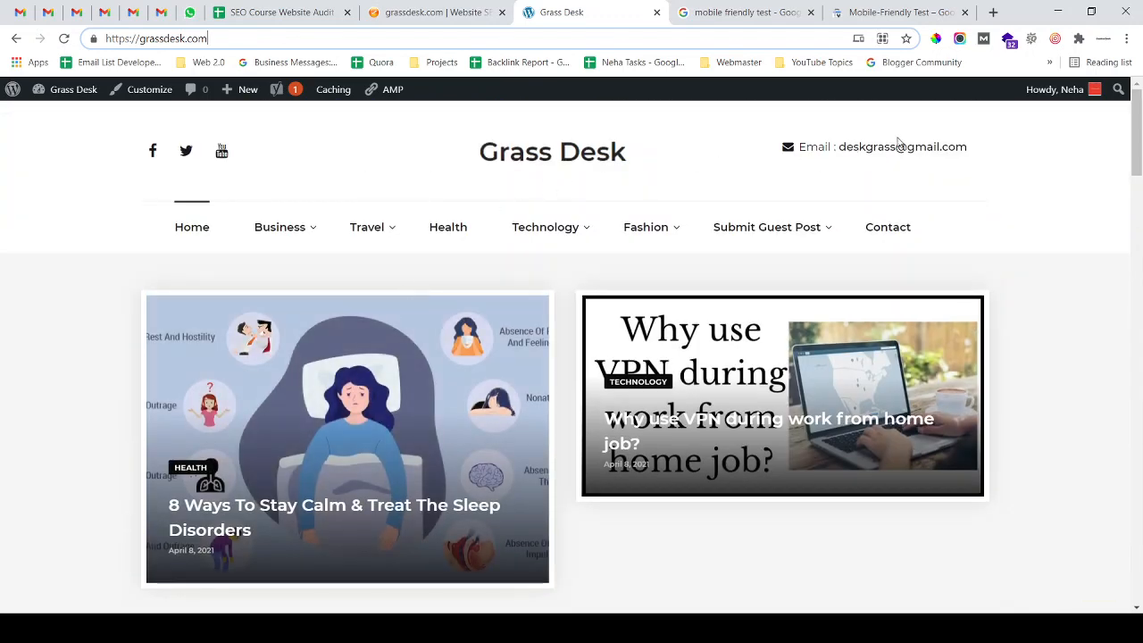
{"action": "scroll", "coordinate": [531, 171], "scroll_direction": "down", "scroll_amount": 2}
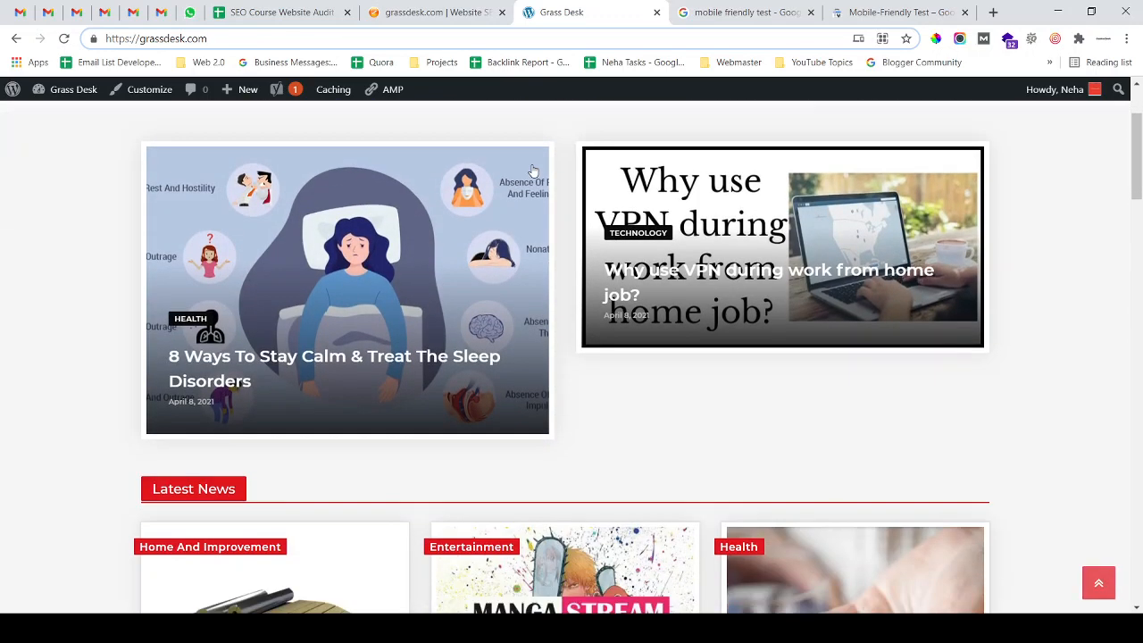
{"action": "scroll", "coordinate": [531, 170], "scroll_direction": "up", "scroll_amount": 2}
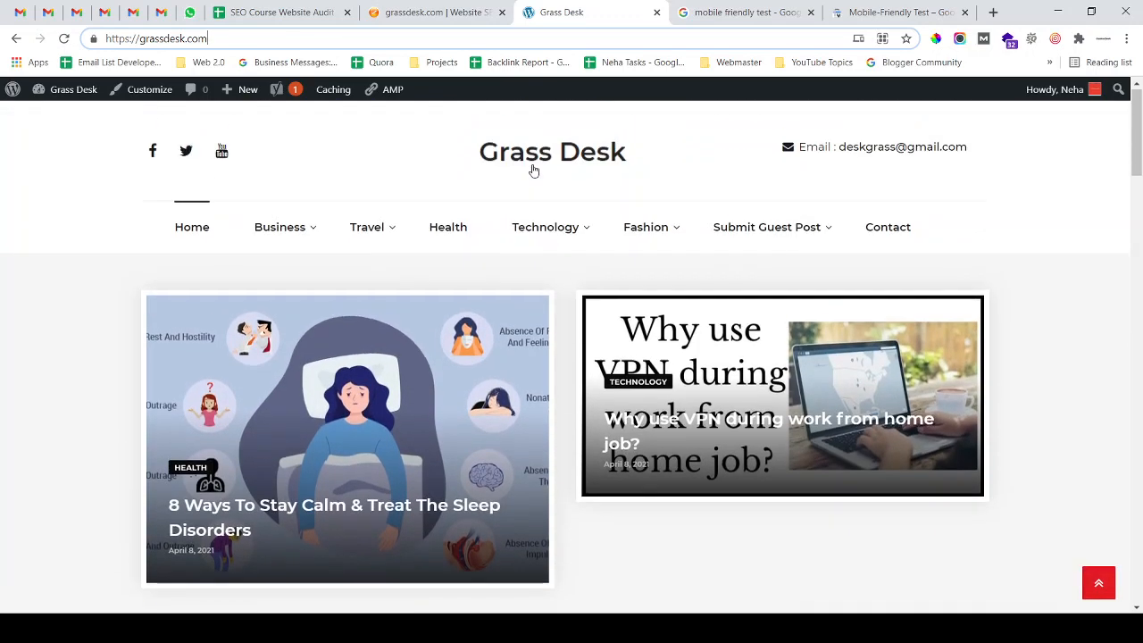
Review the Google search for "mobile friendly test" and its built-in page test form
{"action": "left_click", "coordinate": [702, 10]}
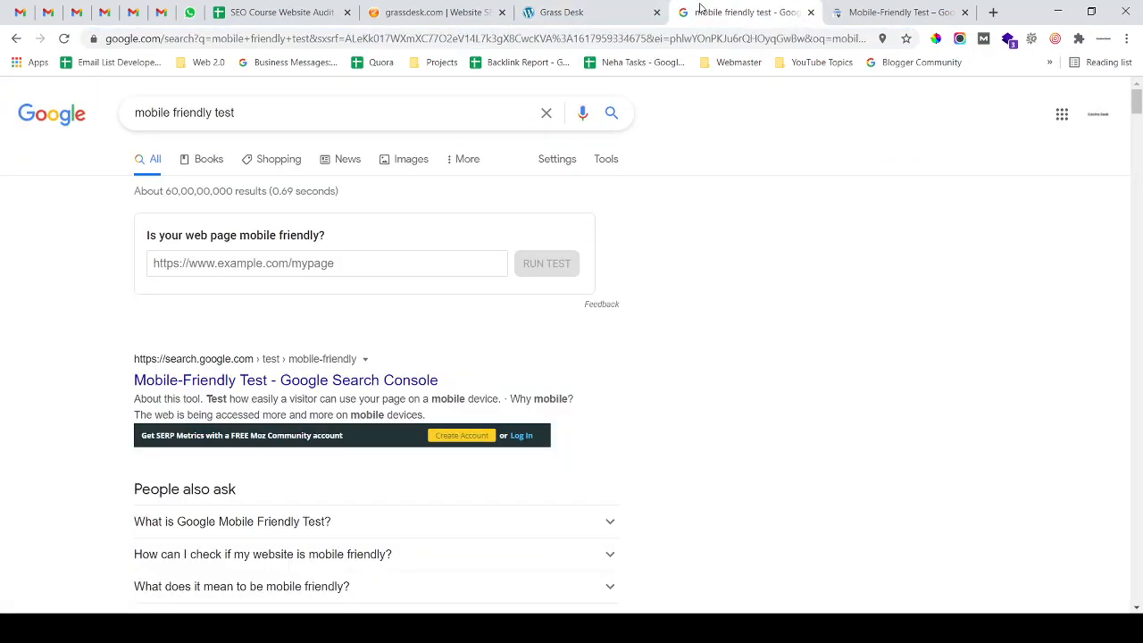
{"action": "left_click_drag", "start_coordinate": [282, 116], "coordinate": [146, 114]}
{"action": "left_click", "coordinate": [238, 114]}
{"action": "left_click", "coordinate": [59, 194]}
{"action": "left_click", "coordinate": [273, 110]}
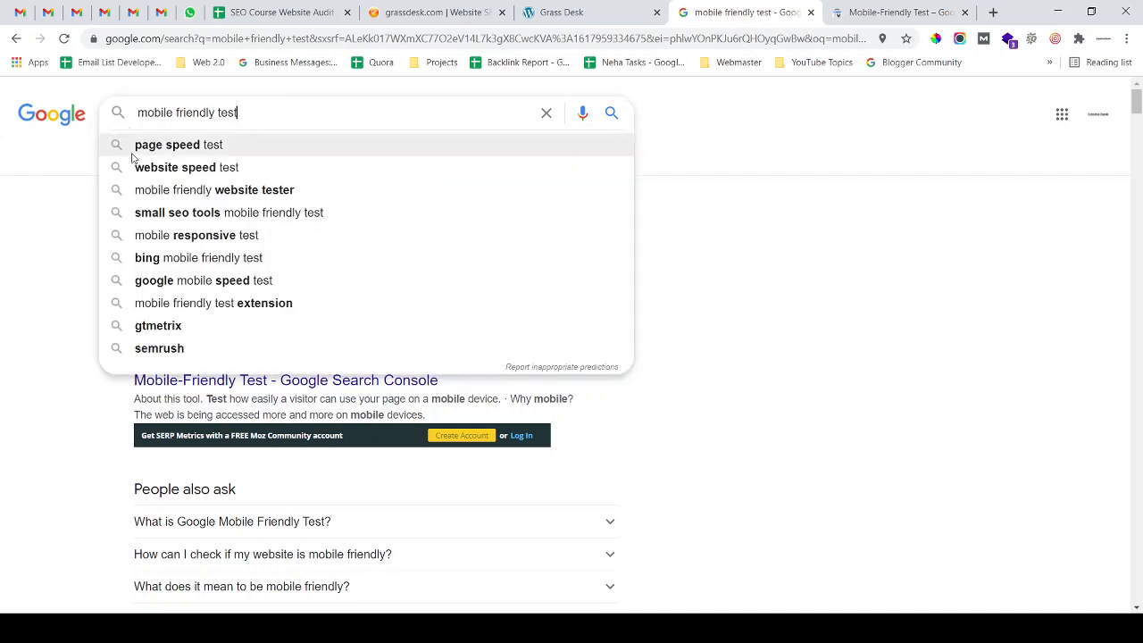
{"action": "left_click", "coordinate": [101, 199]}
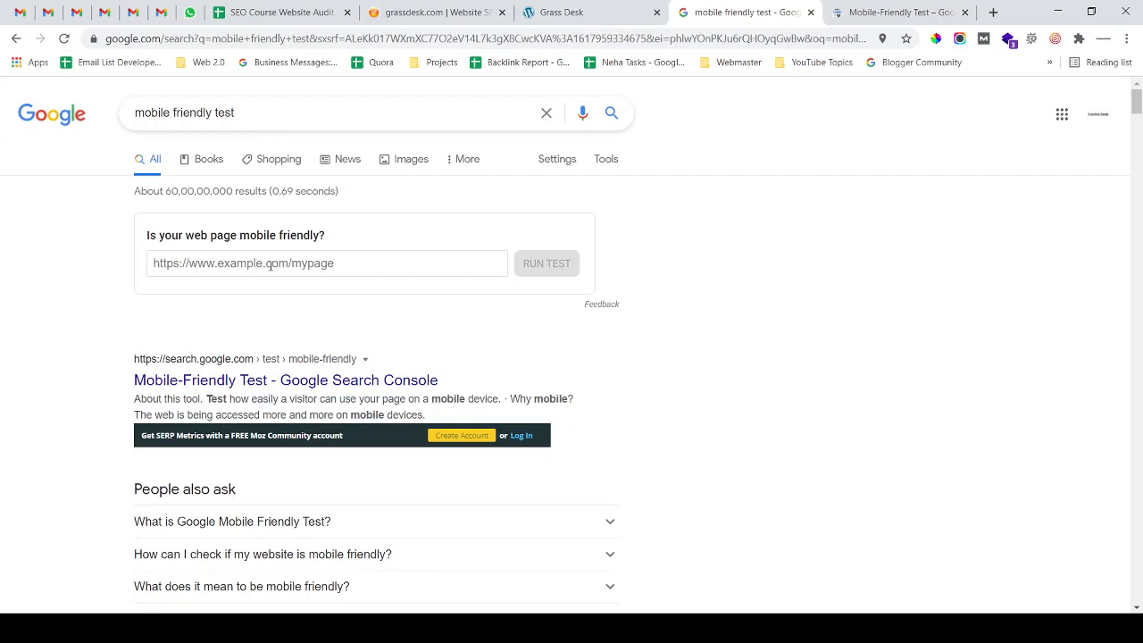
{"action": "left_click", "coordinate": [548, 15]}
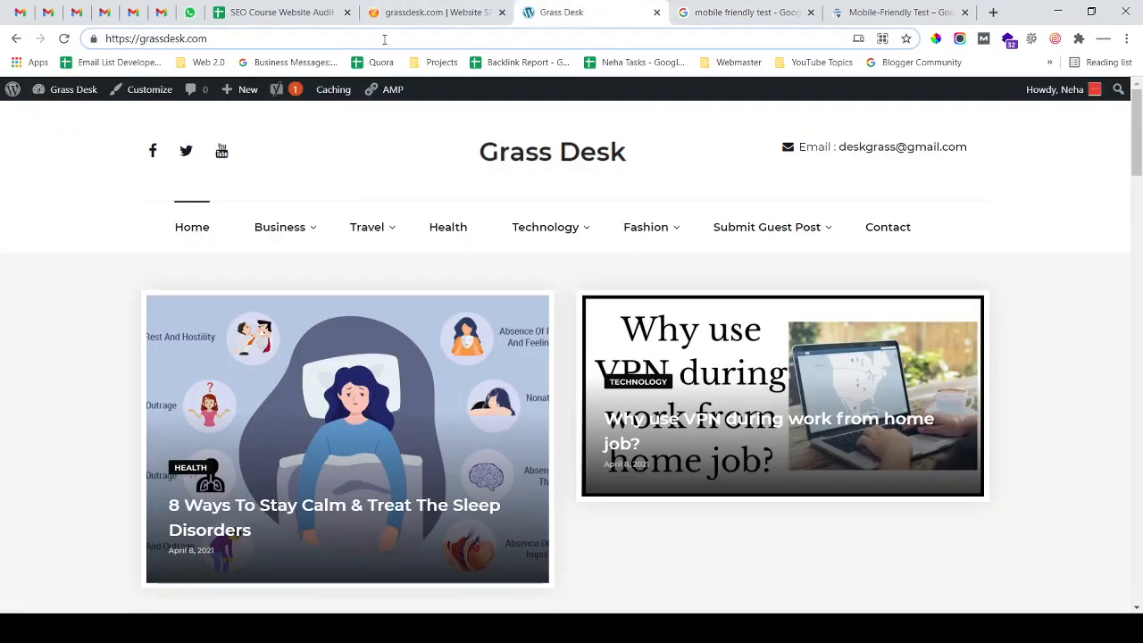
{"action": "left_click", "coordinate": [384, 38]}
{"action": "key", "text": "ctrl+c"}
{"action": "left_click", "coordinate": [746, 12]}
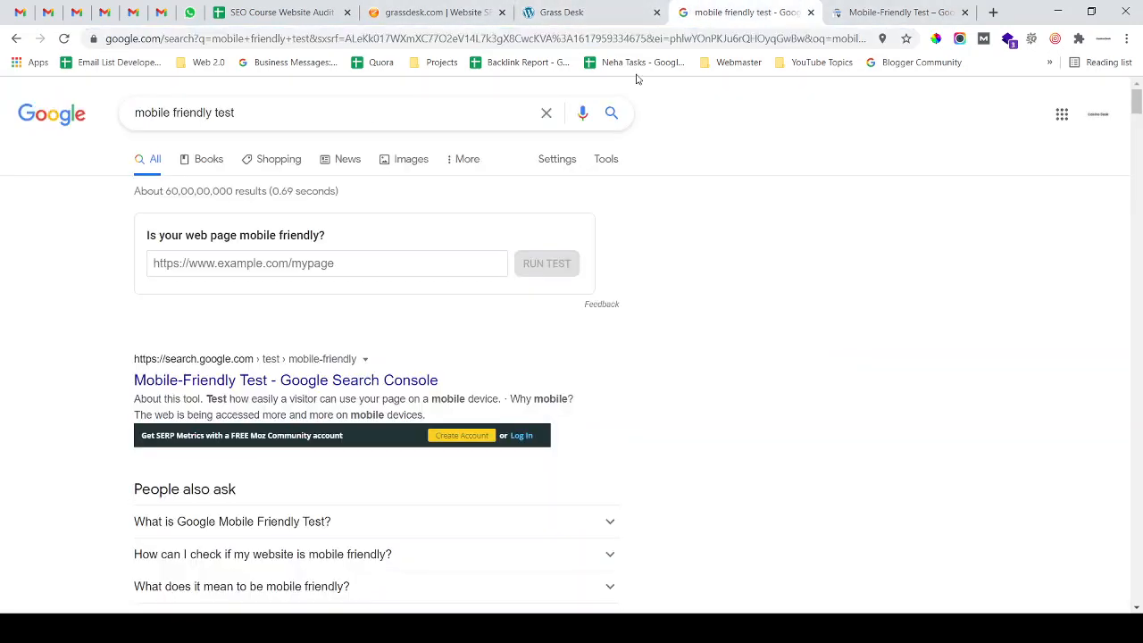
{"action": "left_click", "coordinate": [261, 258]}
{"action": "key", "text": "ctrl+v"}
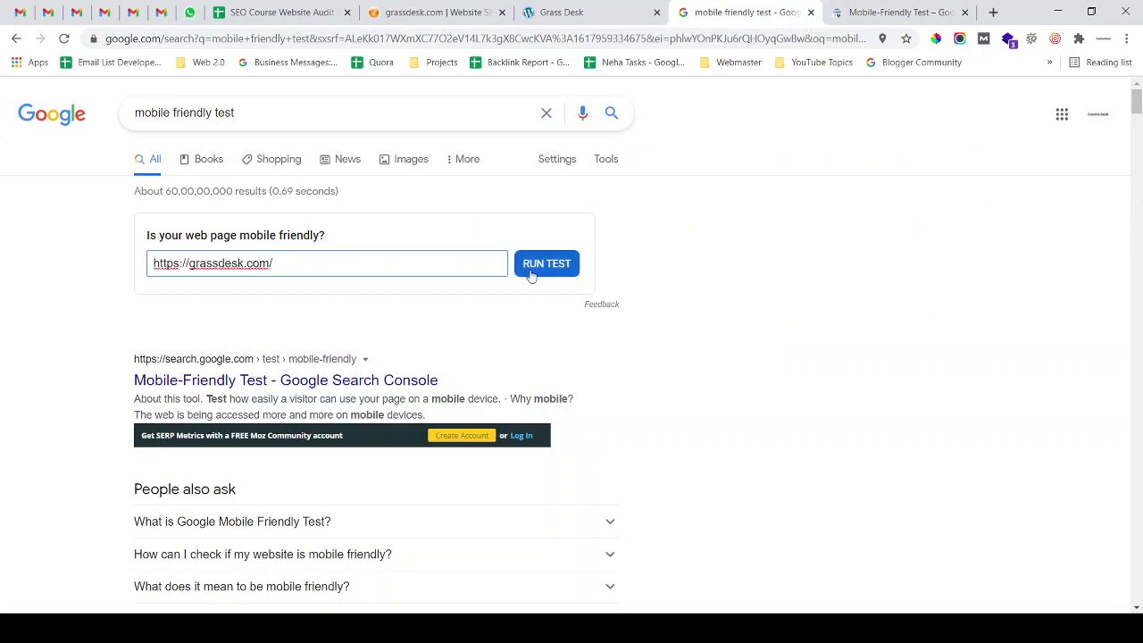
Switch to the Mobile-Friendly Test results for grassdesk.com and read the verdict
{"action": "left_click", "coordinate": [841, 19]}
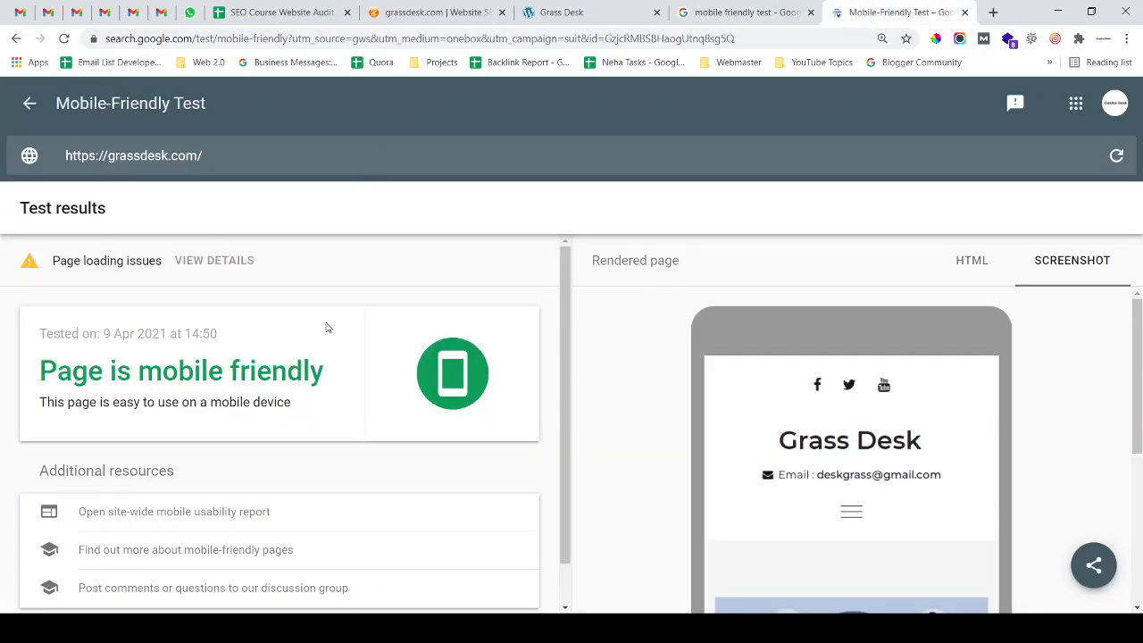
{"action": "scroll", "coordinate": [327, 328], "scroll_direction": "down", "scroll_amount": 1}
{"action": "scroll", "coordinate": [327, 328], "scroll_direction": "up", "scroll_amount": 1}
{"action": "left_click_drag", "start_coordinate": [37, 379], "coordinate": [336, 379]}
{"action": "left_click", "coordinate": [336, 380]}
Examine the rendered mobile screenshot of the Grass Desk page in the test results
{"action": "scroll", "coordinate": [801, 415], "scroll_direction": "down", "scroll_amount": 1}
{"action": "scroll", "coordinate": [801, 415], "scroll_direction": "down", "scroll_amount": 3}
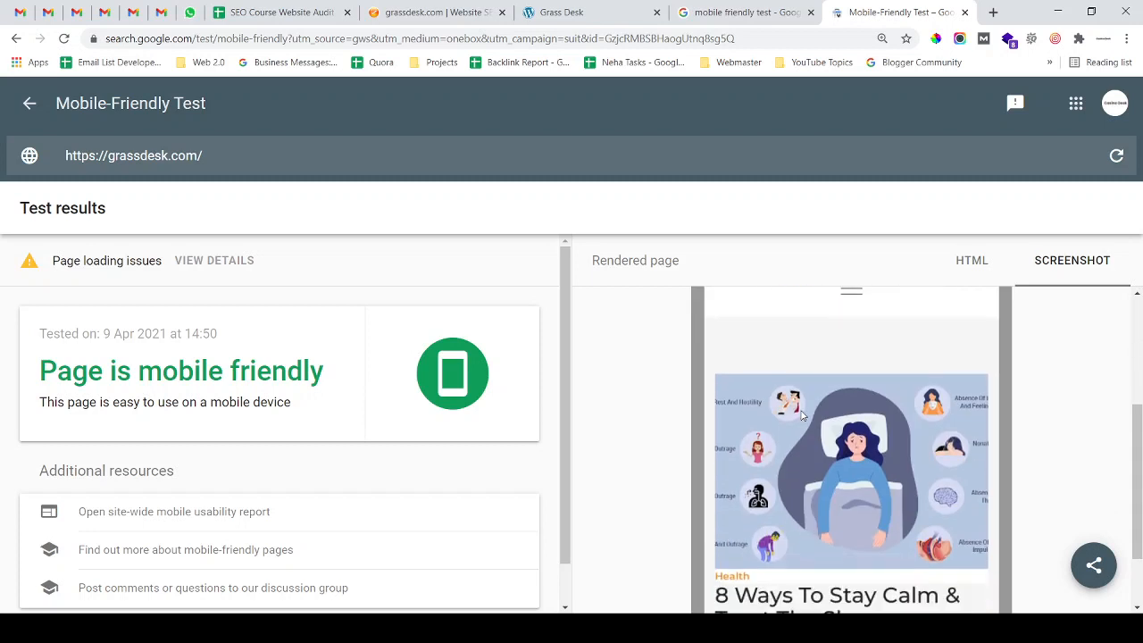
{"action": "scroll", "coordinate": [824, 416], "scroll_direction": "up", "scroll_amount": 4}
{"action": "left_click_drag", "start_coordinate": [1141, 340], "coordinate": [1141, 397]}
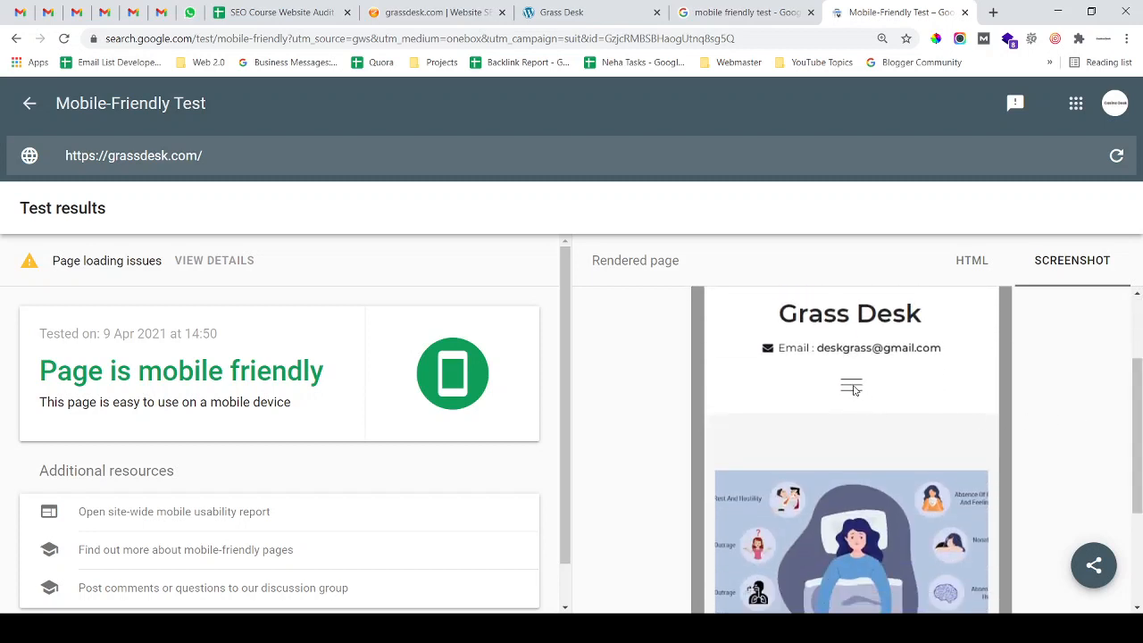
{"action": "scroll", "coordinate": [855, 389], "scroll_direction": "down", "scroll_amount": 2}
{"action": "scroll", "coordinate": [857, 393], "scroll_direction": "up", "scroll_amount": 4}
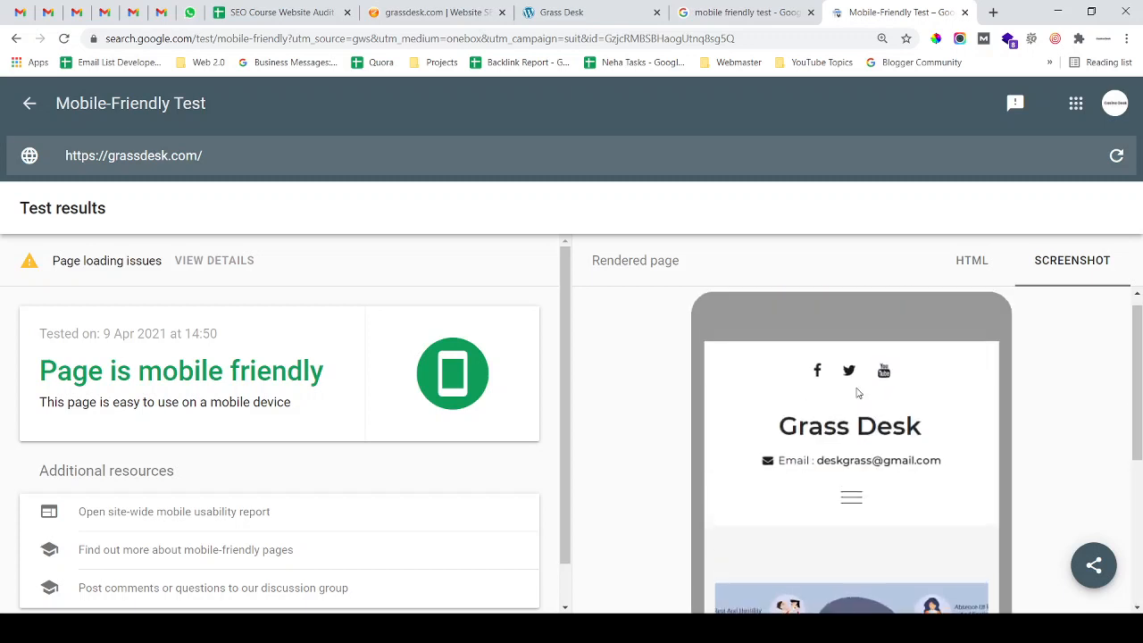
{"action": "left_click_drag", "start_coordinate": [696, 265], "coordinate": [618, 261]}
{"action": "left_click", "coordinate": [605, 261]}
{"action": "left_click", "coordinate": [620, 263]}
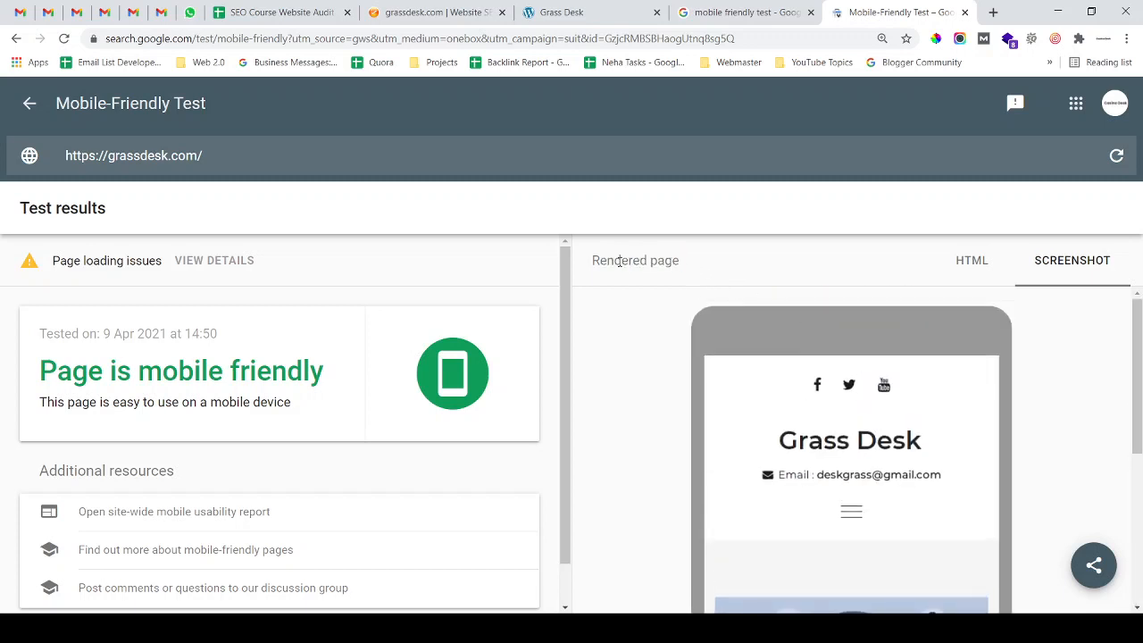
Revisit the Grass Desk site address and the iwebchk report, and return to the audit spreadsheet
{"action": "left_click", "coordinate": [576, 11]}
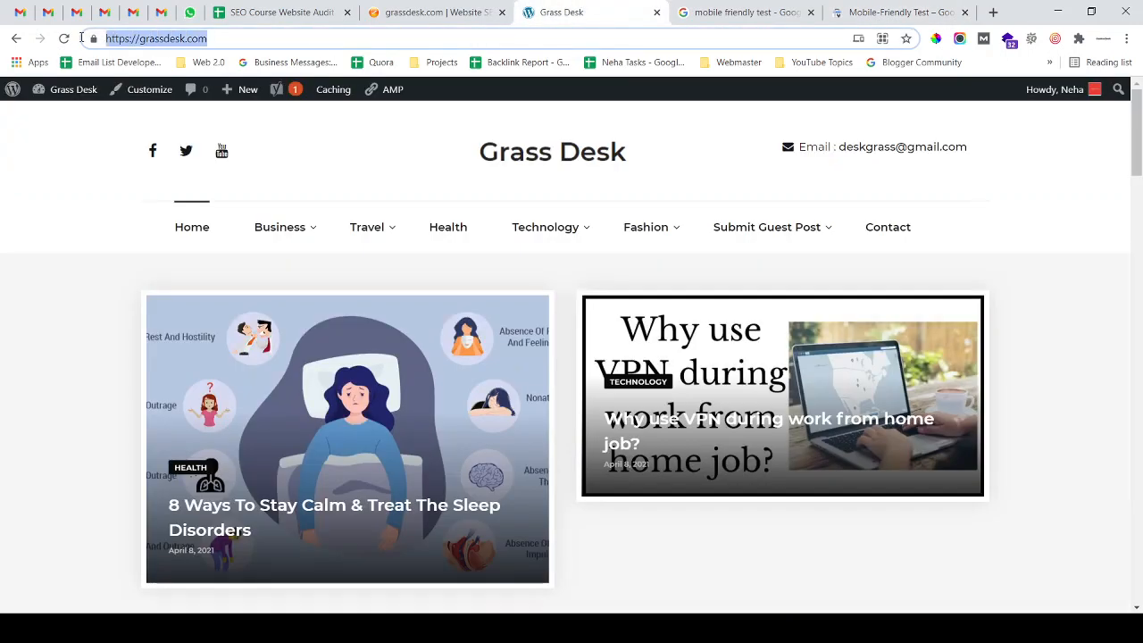
{"action": "left_click", "coordinate": [293, 40]}
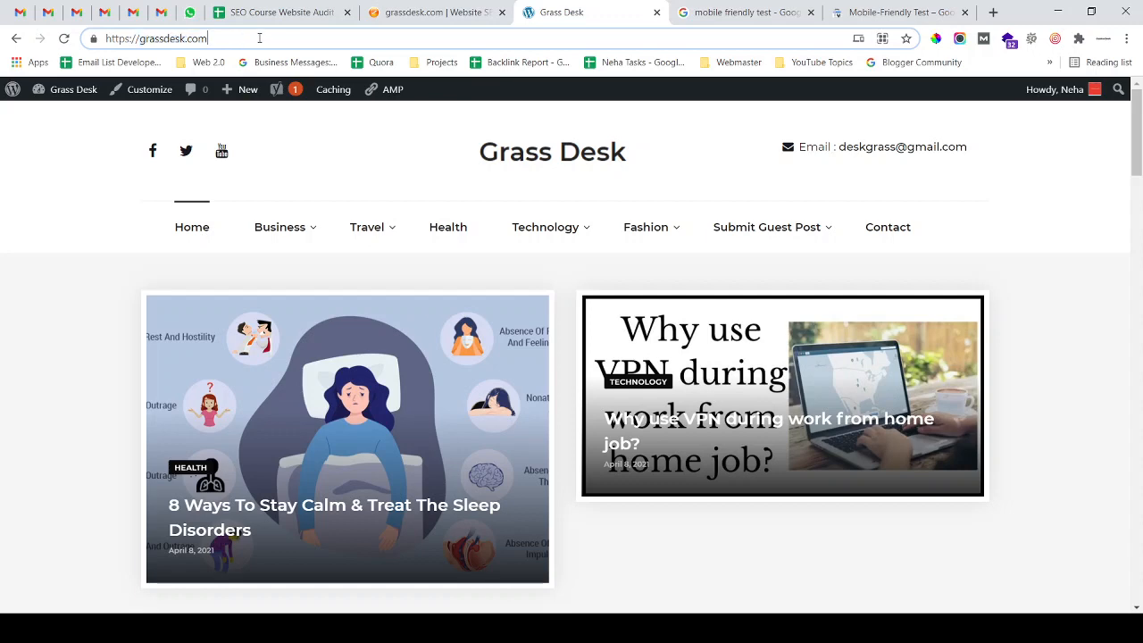
{"action": "left_click", "coordinate": [455, 9]}
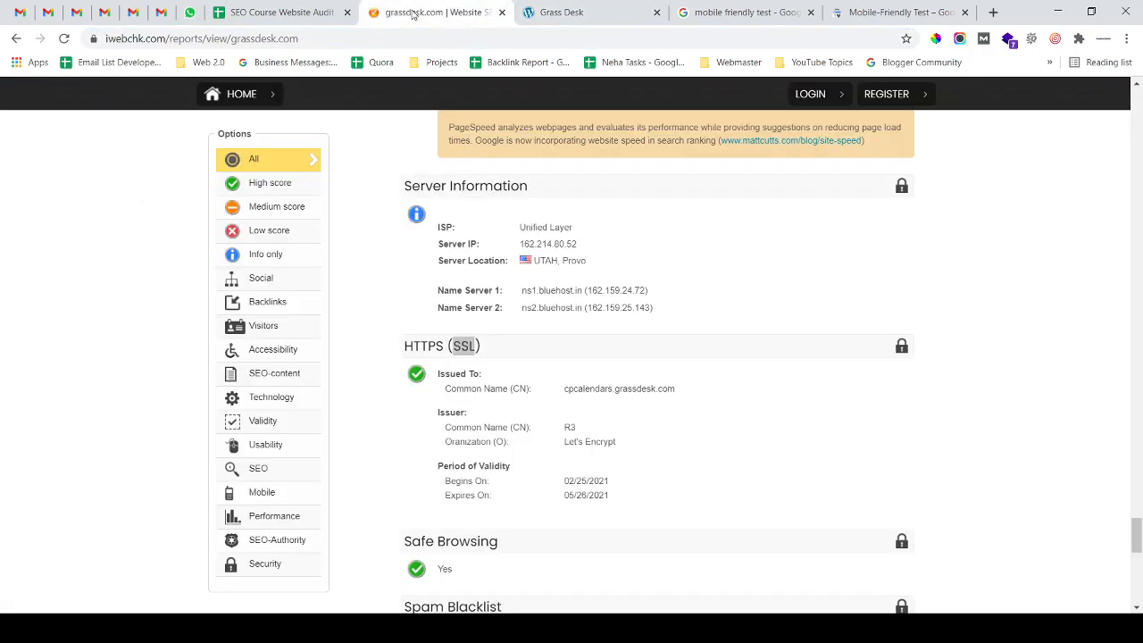
{"action": "left_click", "coordinate": [268, 12]}
{"action": "left_click", "coordinate": [418, 11]}
{"action": "left_click", "coordinate": [285, 11]}
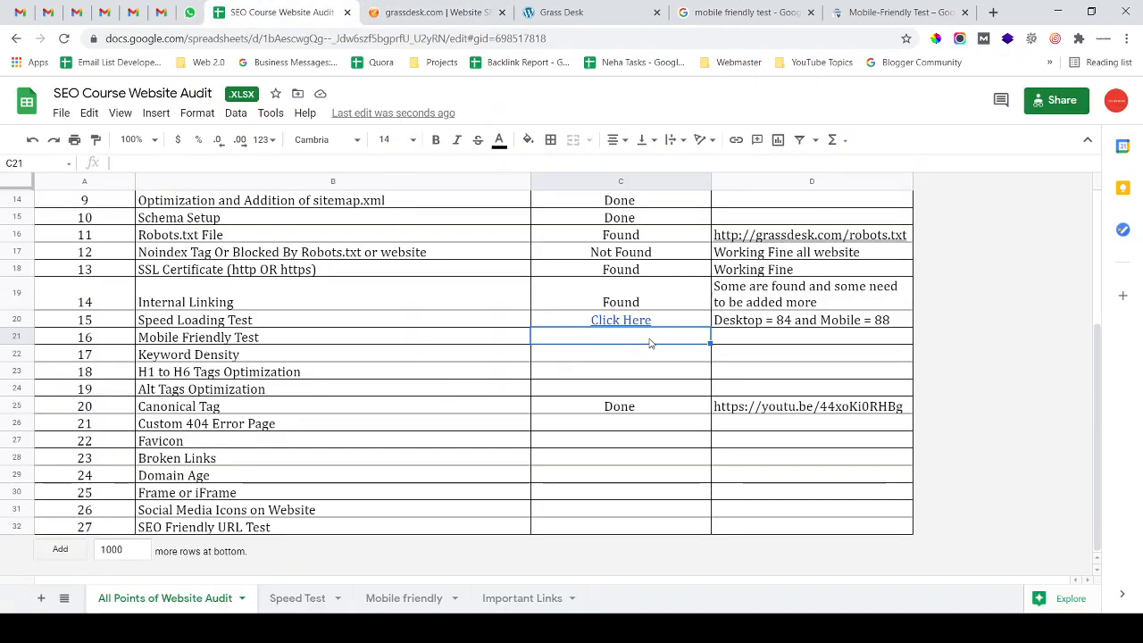
Check the Speed Loading Test link and enter "Click Here" in cell C21 for the Mobile Friendly Test
{"action": "left_click", "coordinate": [665, 323]}
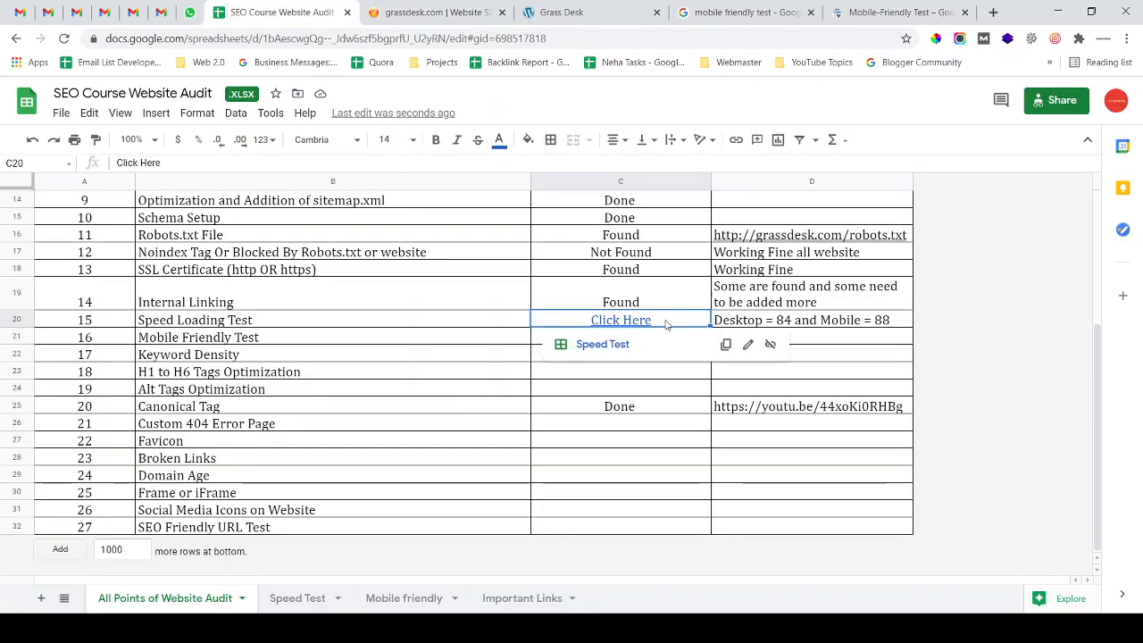
{"action": "left_click", "coordinate": [459, 325]}
{"action": "left_click", "coordinate": [342, 338]}
{"action": "left_click", "coordinate": [607, 342]}
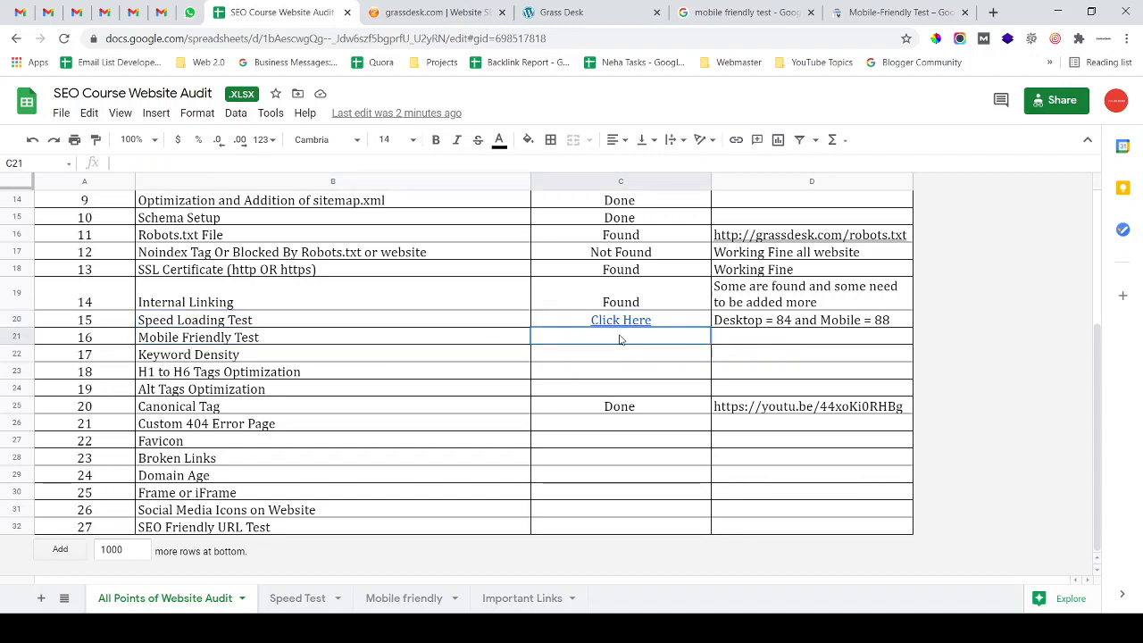
{"action": "type", "text": "Click Here"}
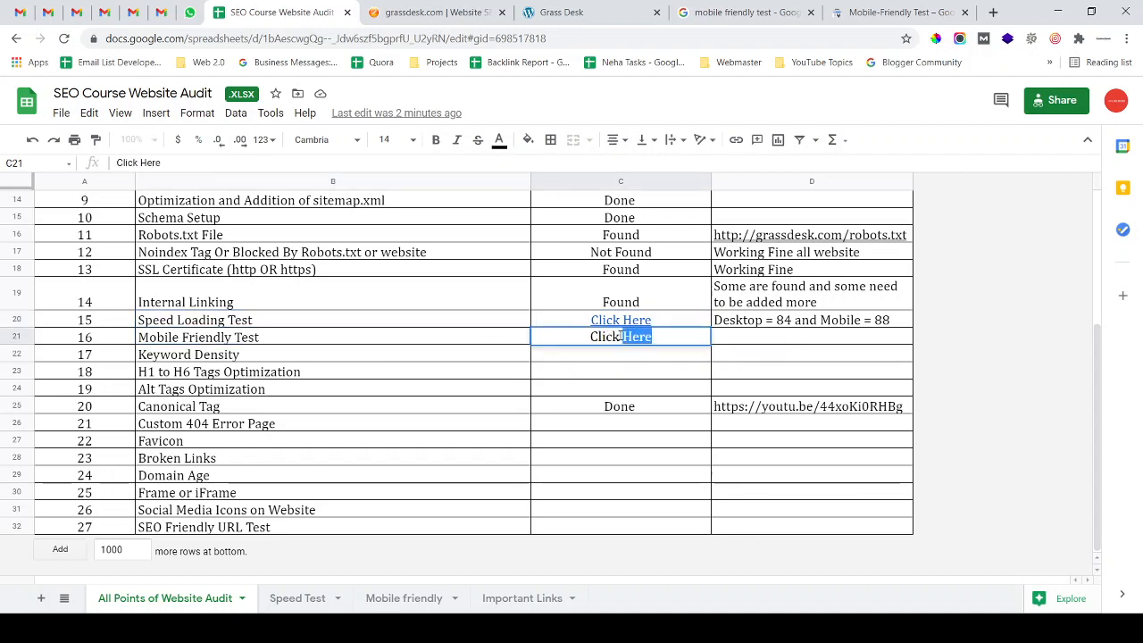
{"action": "key", "text": "Return"}
Link the "Click Here" text in cell C21 to the Mobile friendly sheet of this spreadsheet
{"action": "left_click", "coordinate": [623, 338]}
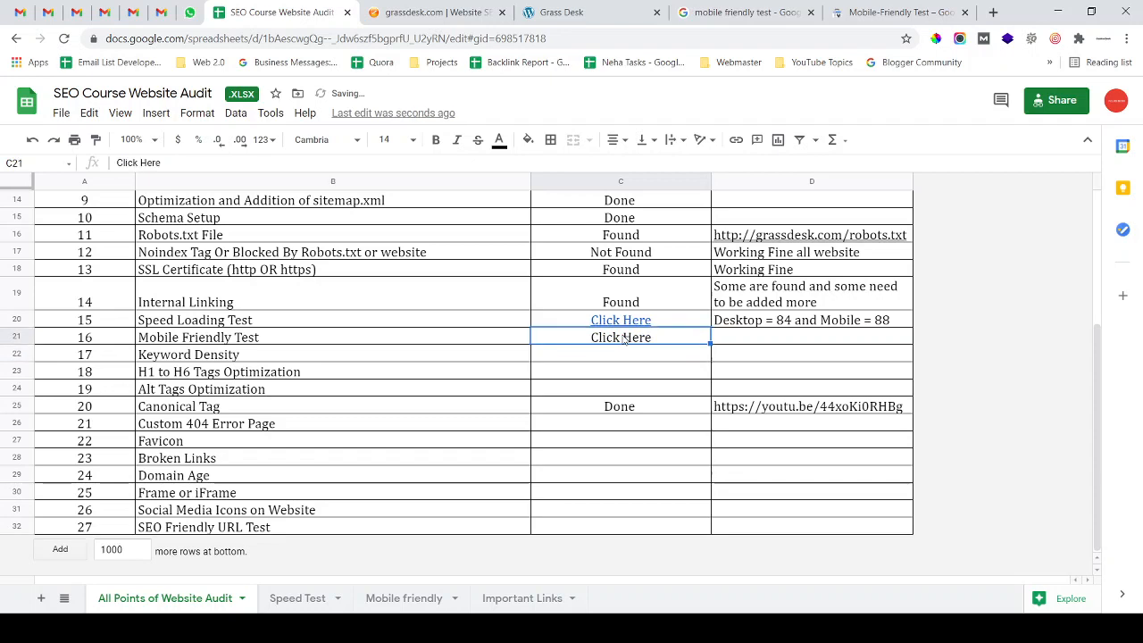
{"action": "right_click", "coordinate": [623, 338]}
{"action": "left_click", "coordinate": [657, 345]}
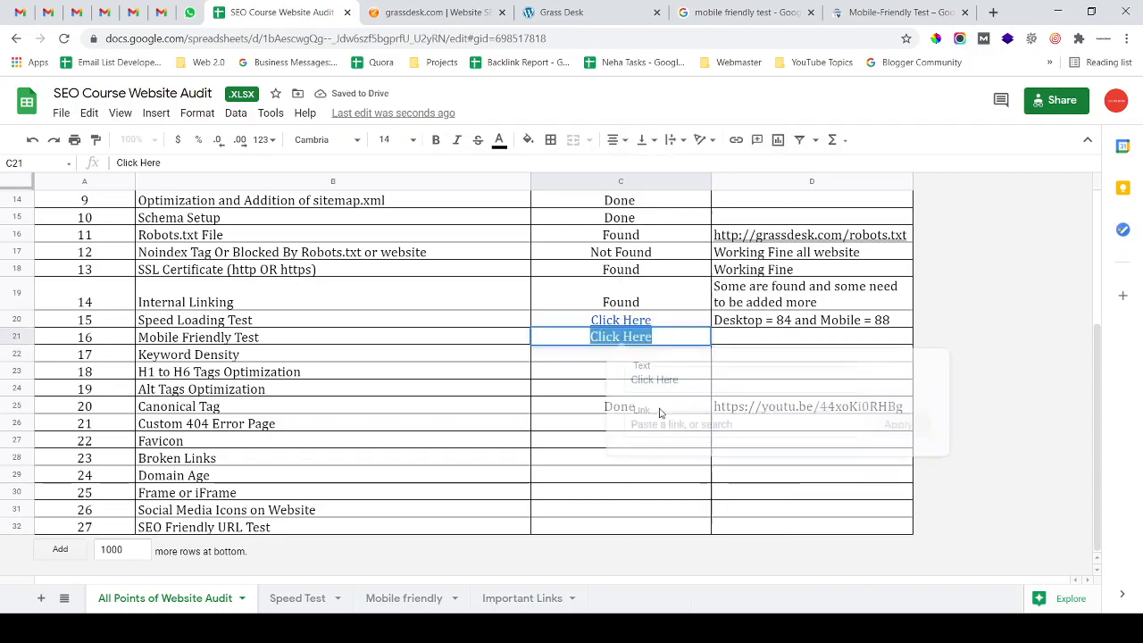
{"action": "left_click", "coordinate": [678, 448]}
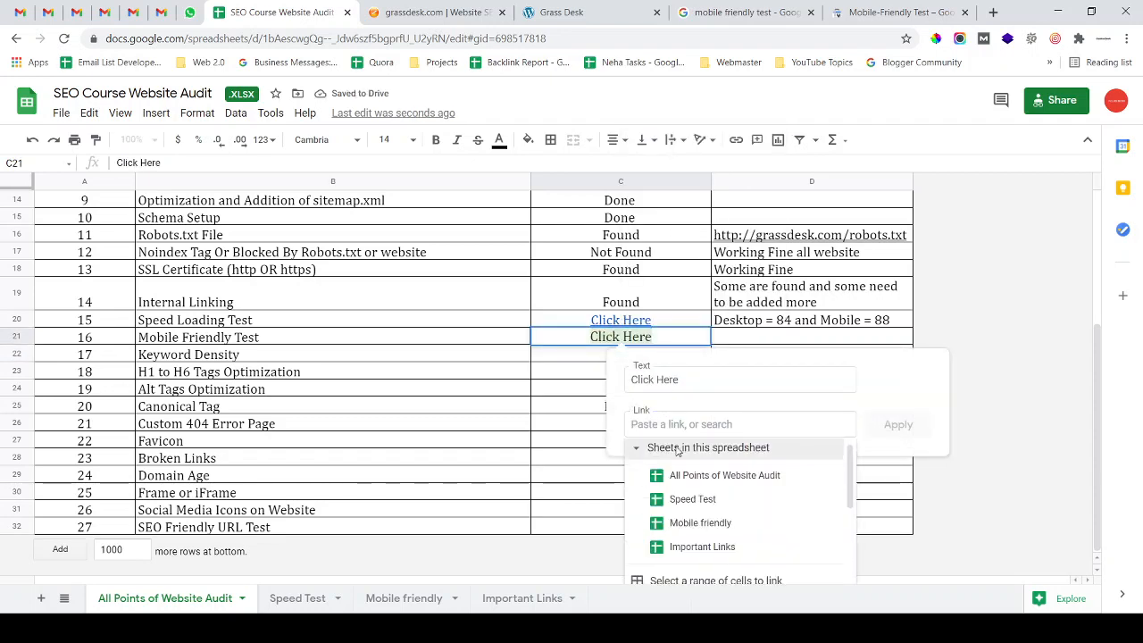
{"action": "left_click", "coordinate": [691, 532]}
{"action": "left_click", "coordinate": [901, 432]}
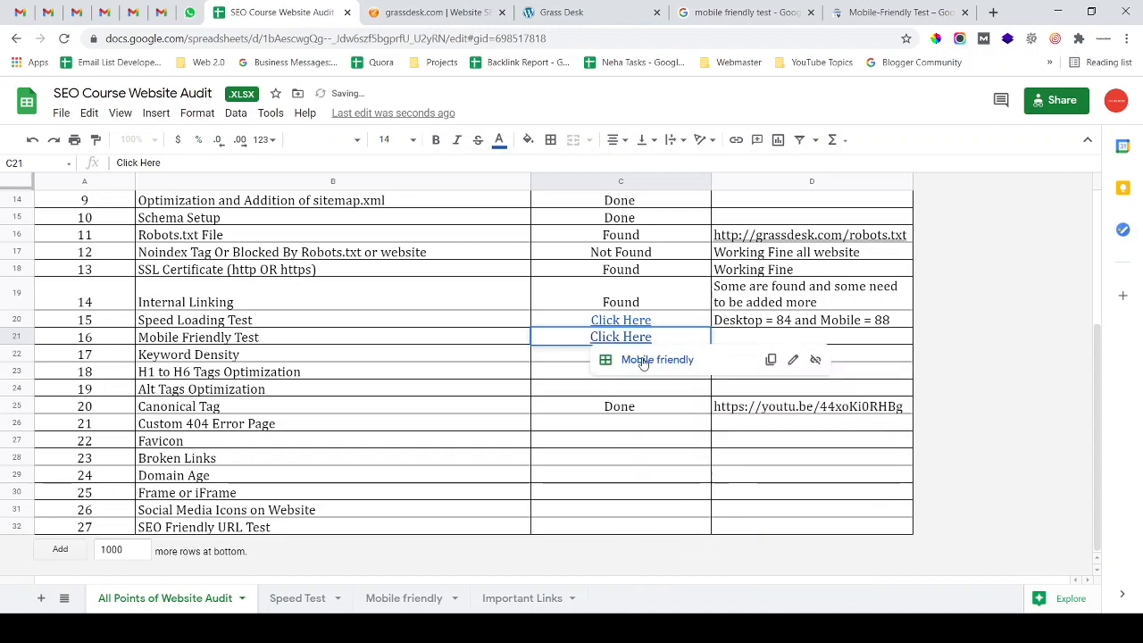
Follow the link to the Mobile friendly sheet and compare its screenshot with the live Mobile-Friendly Test results
{"action": "left_click", "coordinate": [643, 361]}
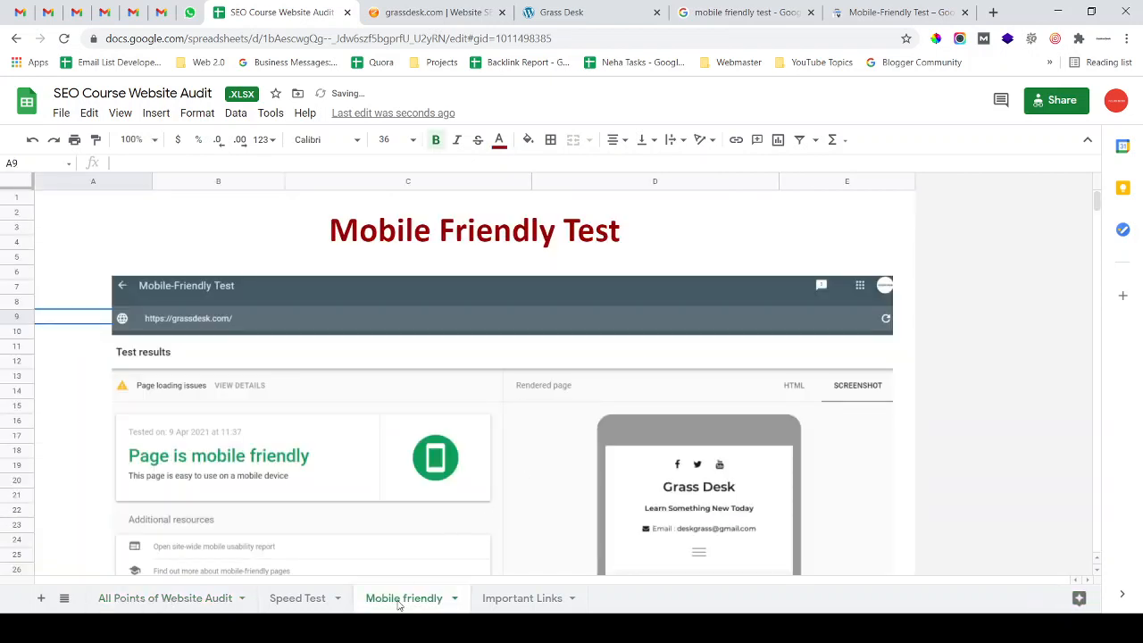
{"action": "left_click", "coordinate": [335, 406]}
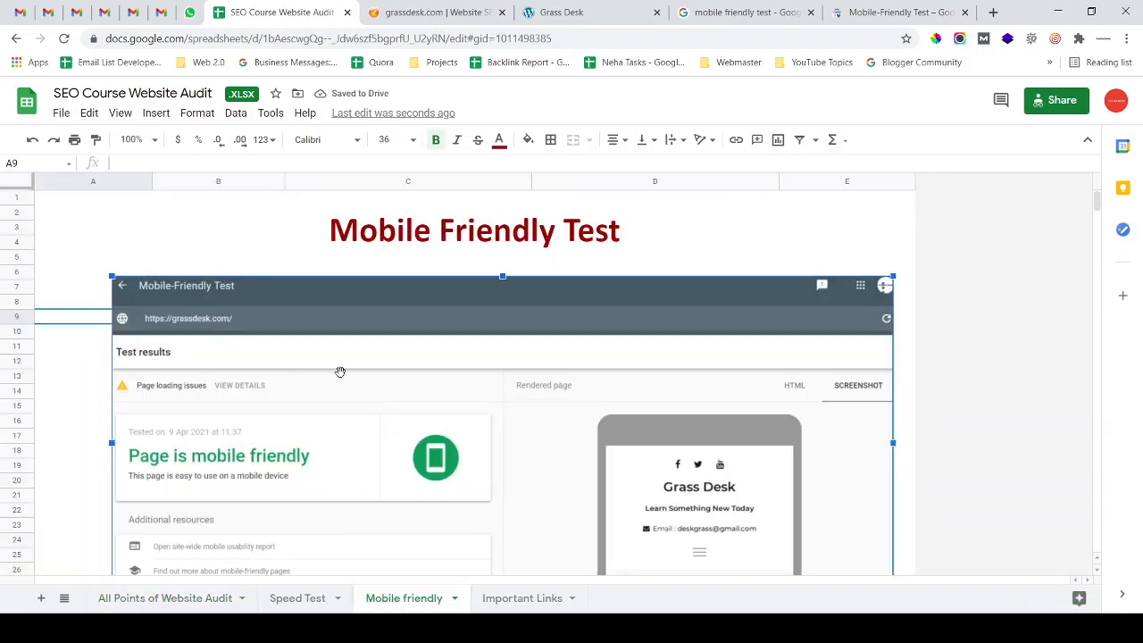
{"action": "left_click", "coordinate": [884, 11]}
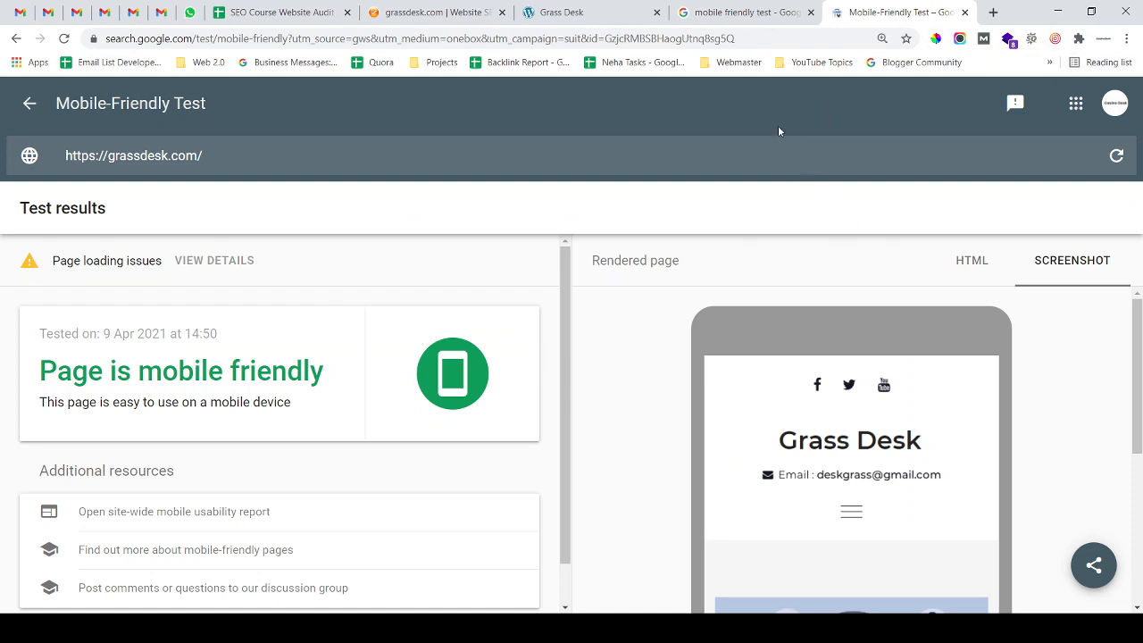
{"action": "left_click", "coordinate": [421, 11]}
{"action": "left_click", "coordinate": [291, 5]}
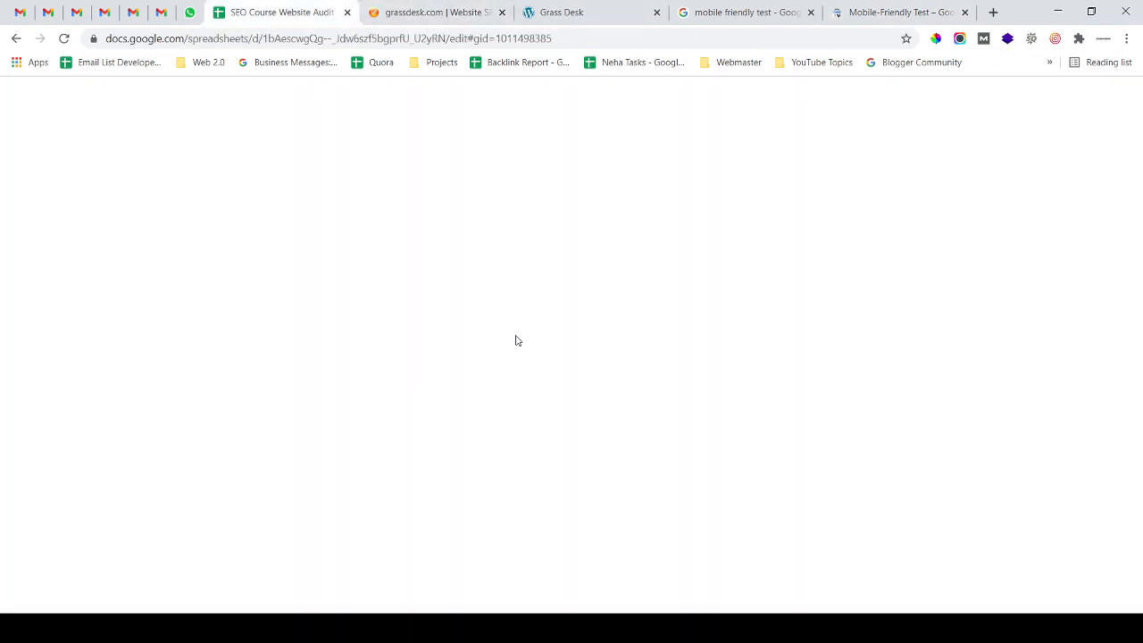
Look up the options for inserting an image on the Mobile friendly sheet and close them without inserting anything
{"action": "left_click", "coordinate": [385, 395]}
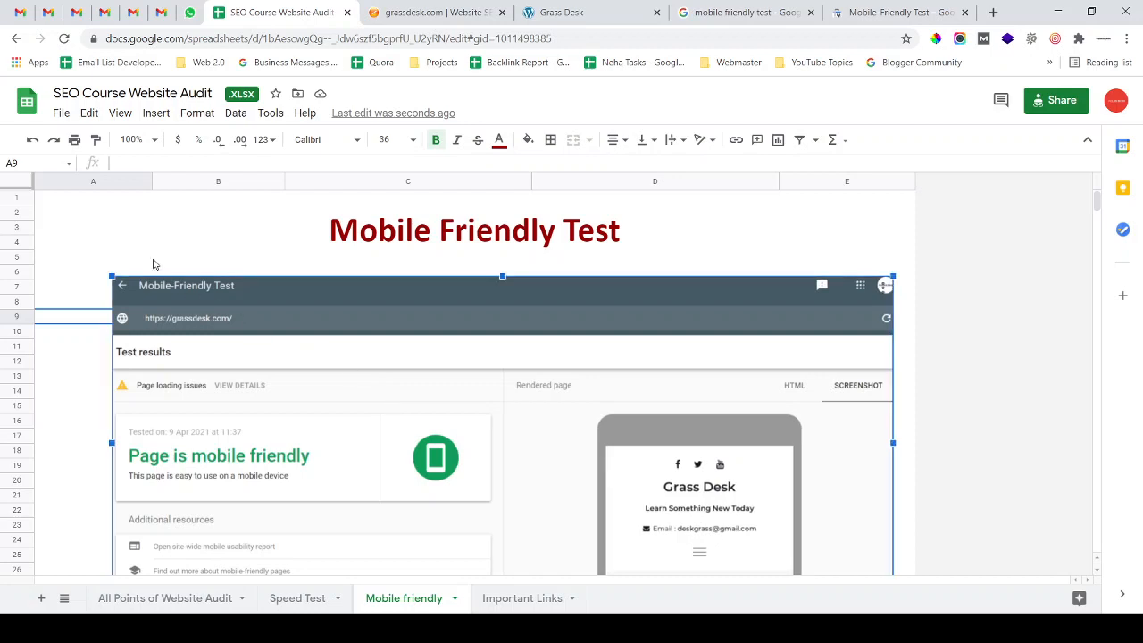
{"action": "left_click", "coordinate": [153, 115]}
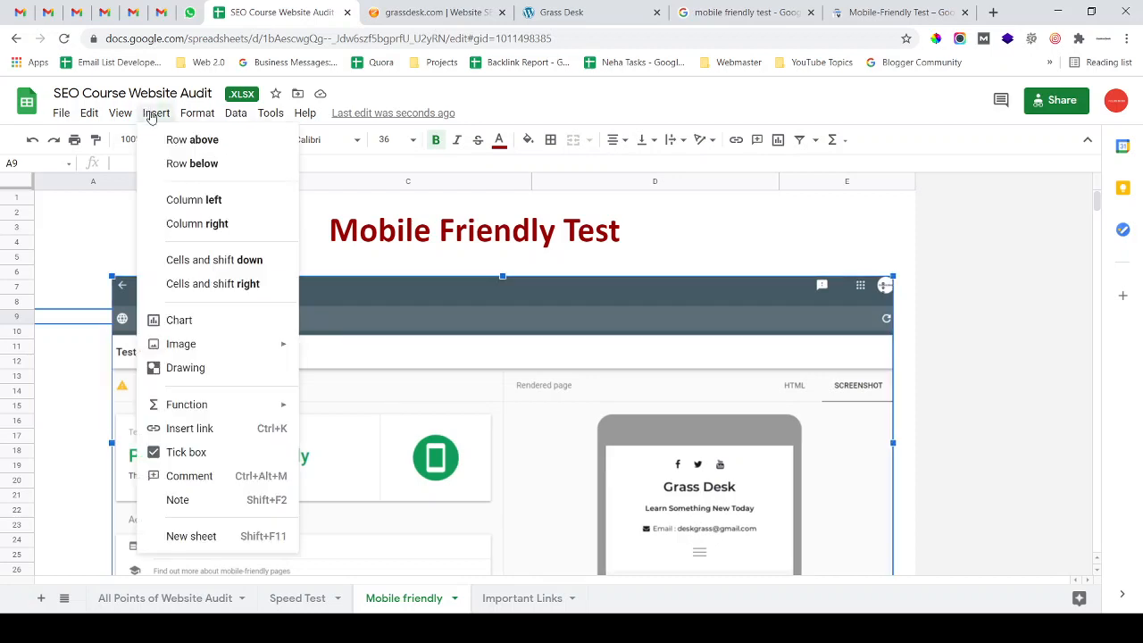
{"action": "mouse_move", "coordinate": [184, 342]}
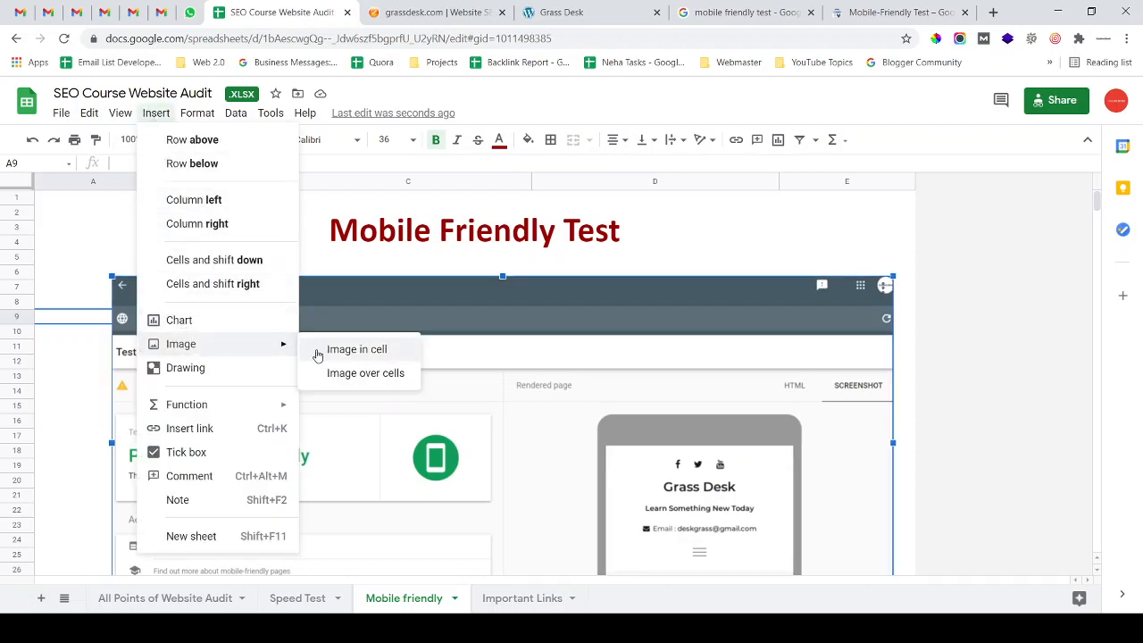
{"action": "left_click", "coordinate": [103, 350]}
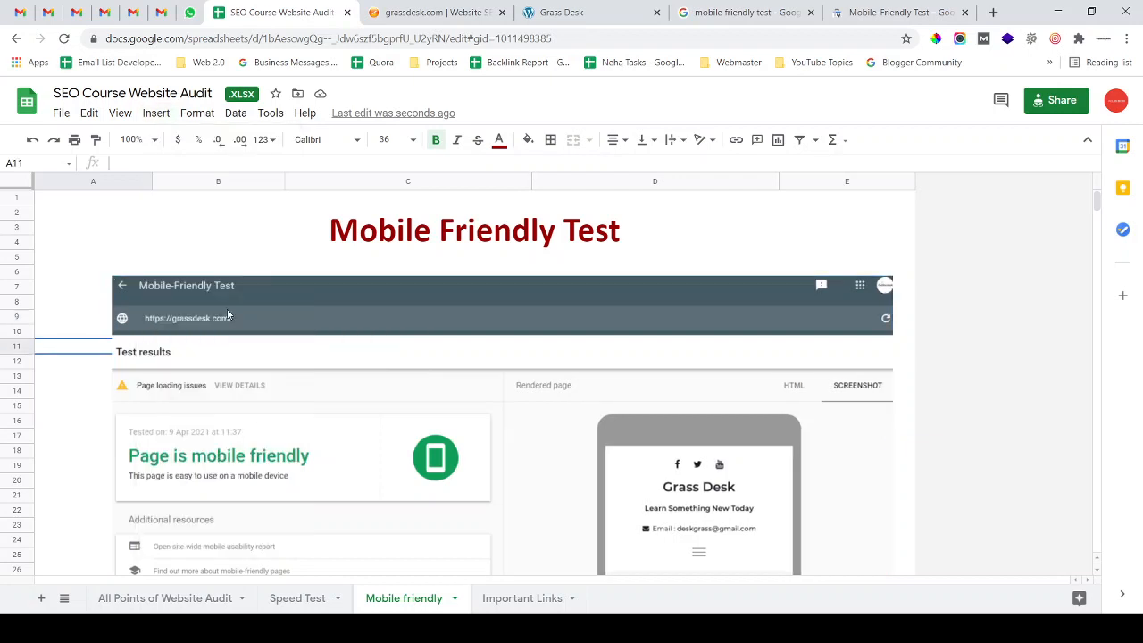
{"action": "left_click", "coordinate": [386, 313]}
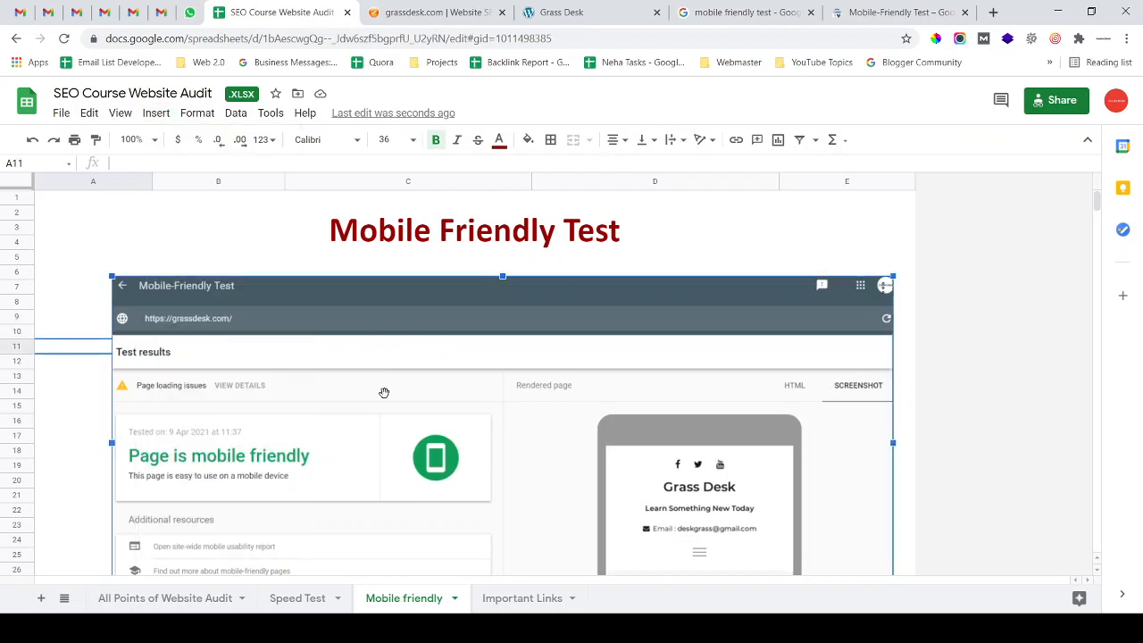
Examine the whole test result screenshot on the Mobile friendly sheet
{"action": "scroll", "coordinate": [384, 393], "scroll_direction": "down", "scroll_amount": 3}
{"action": "scroll", "coordinate": [384, 393], "scroll_direction": "up", "scroll_amount": 3}
{"action": "scroll", "coordinate": [382, 402], "scroll_direction": "down", "scroll_amount": 2}
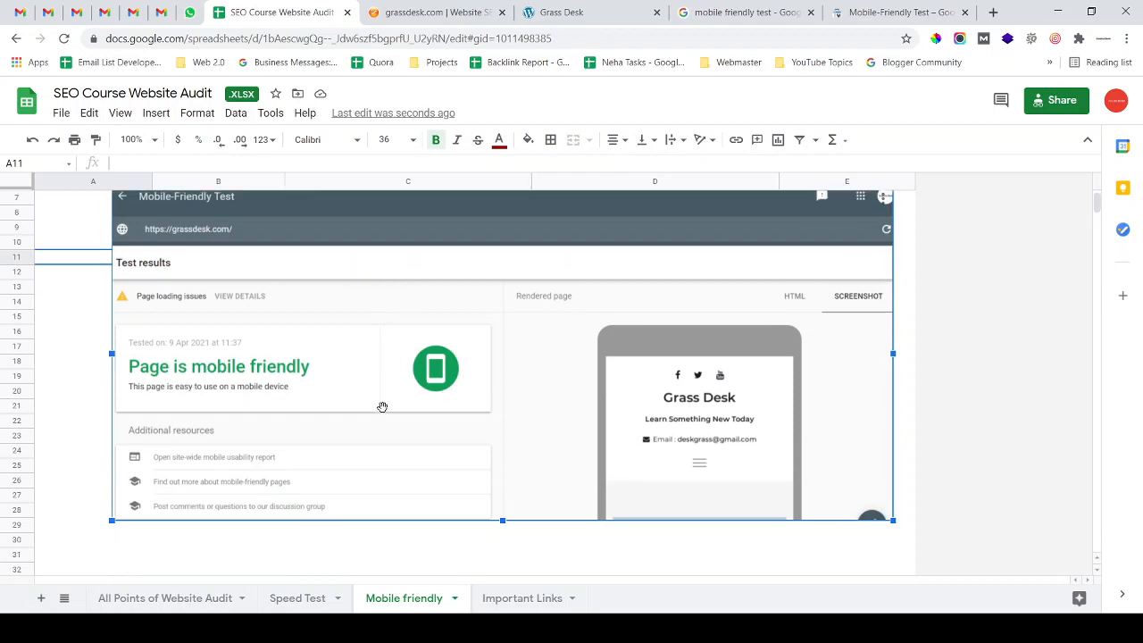
{"action": "scroll", "coordinate": [384, 405], "scroll_direction": "up", "scroll_amount": 2}
{"action": "scroll", "coordinate": [385, 401], "scroll_direction": "down", "scroll_amount": 2}
{"action": "scroll", "coordinate": [385, 399], "scroll_direction": "up", "scroll_amount": 1}
{"action": "scroll", "coordinate": [385, 400], "scroll_direction": "down", "scroll_amount": 1}
{"action": "scroll", "coordinate": [385, 400], "scroll_direction": "up", "scroll_amount": 2}
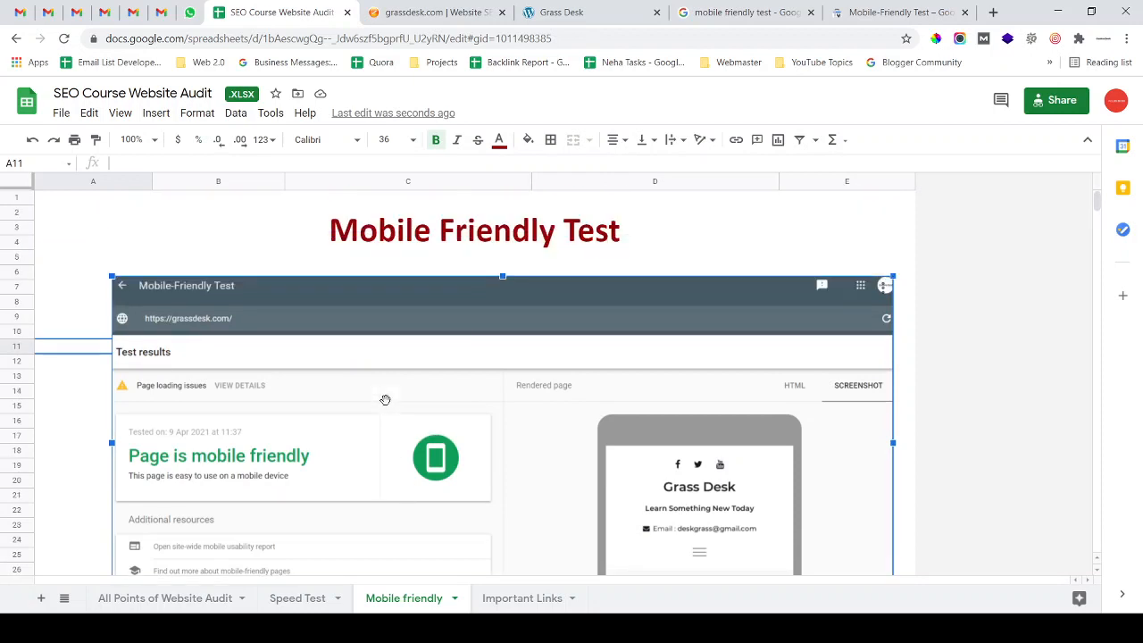
Check the All Points of Website Audit and Speed Test sheets, and return to the Mobile friendly sheet's screenshot
{"action": "left_click", "coordinate": [211, 600]}
{"action": "left_click", "coordinate": [413, 598]}
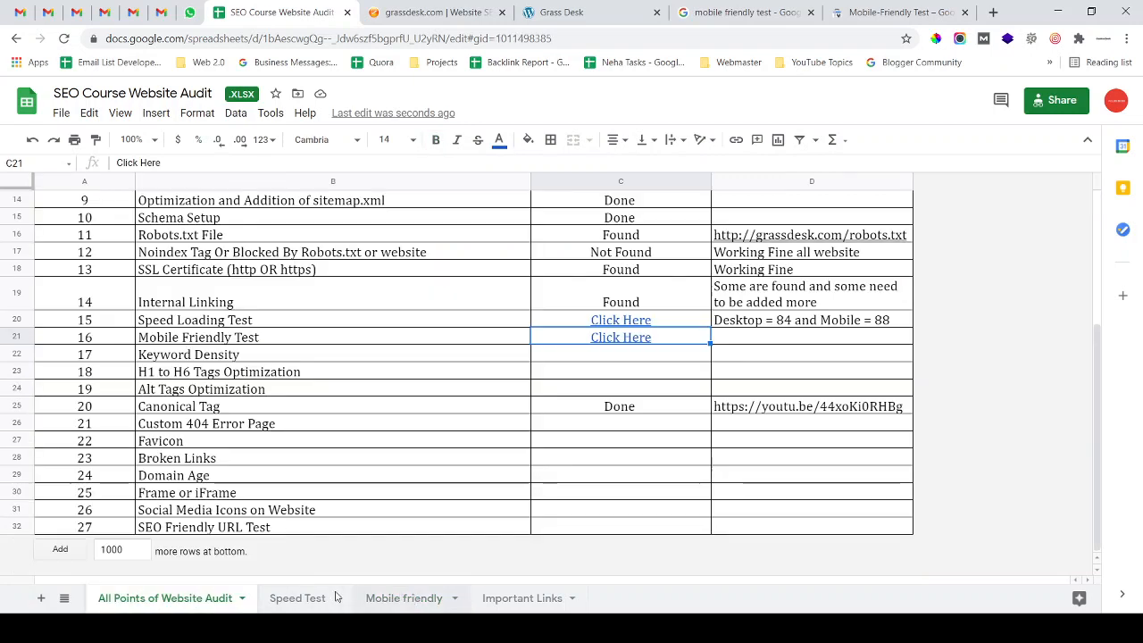
{"action": "left_click", "coordinate": [273, 597]}
{"action": "left_click", "coordinate": [428, 597]}
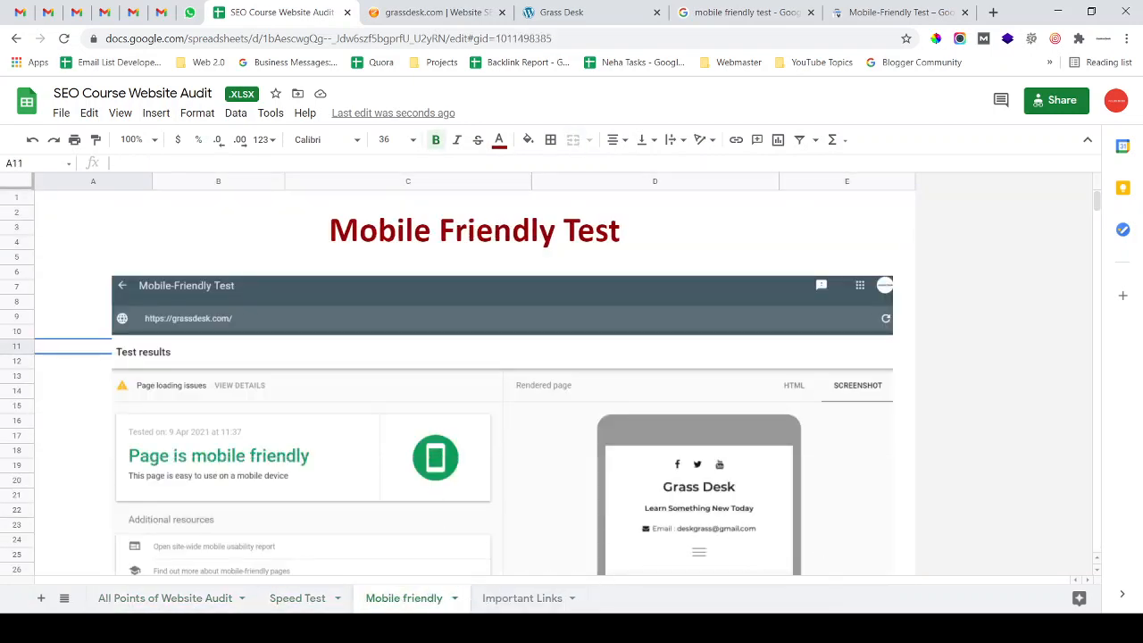
{"action": "scroll", "coordinate": [688, 474], "scroll_direction": "down", "scroll_amount": 3}
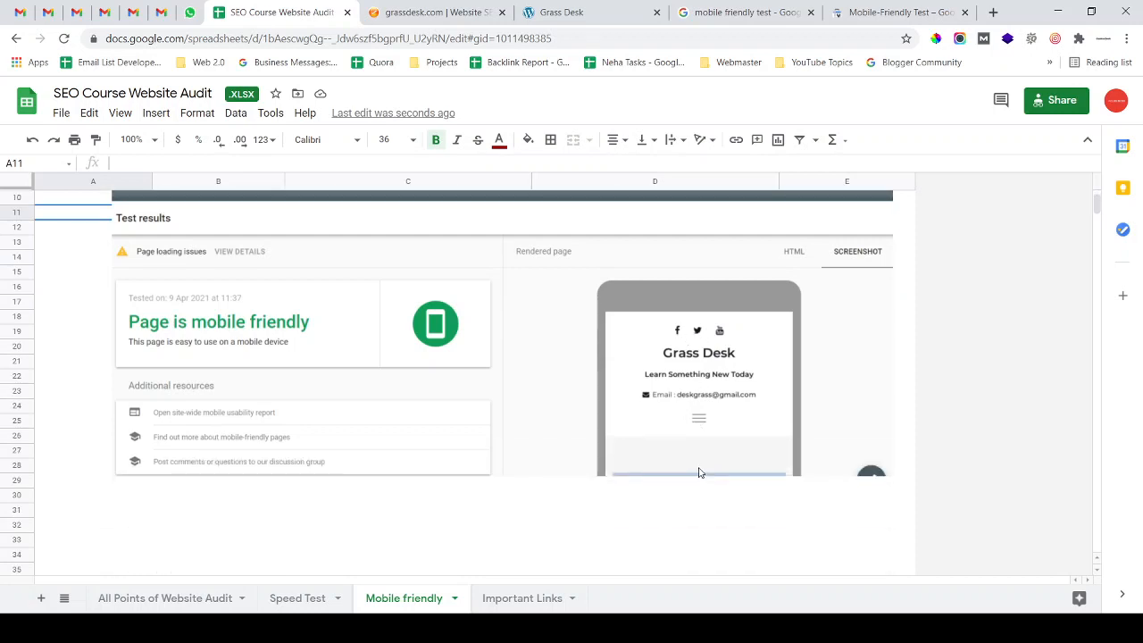
{"action": "left_click", "coordinate": [805, 628]}
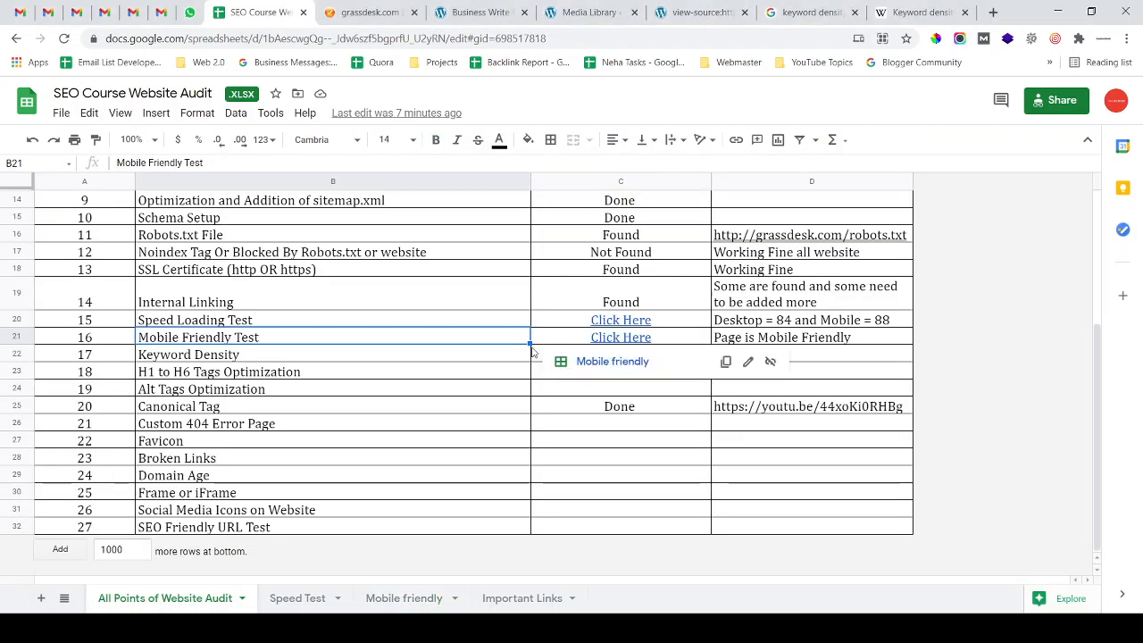
Check the Mobile Friendly Test remark in cell D21 and select the Keyword Density item in cell B22
{"action": "key", "text": "Down"}
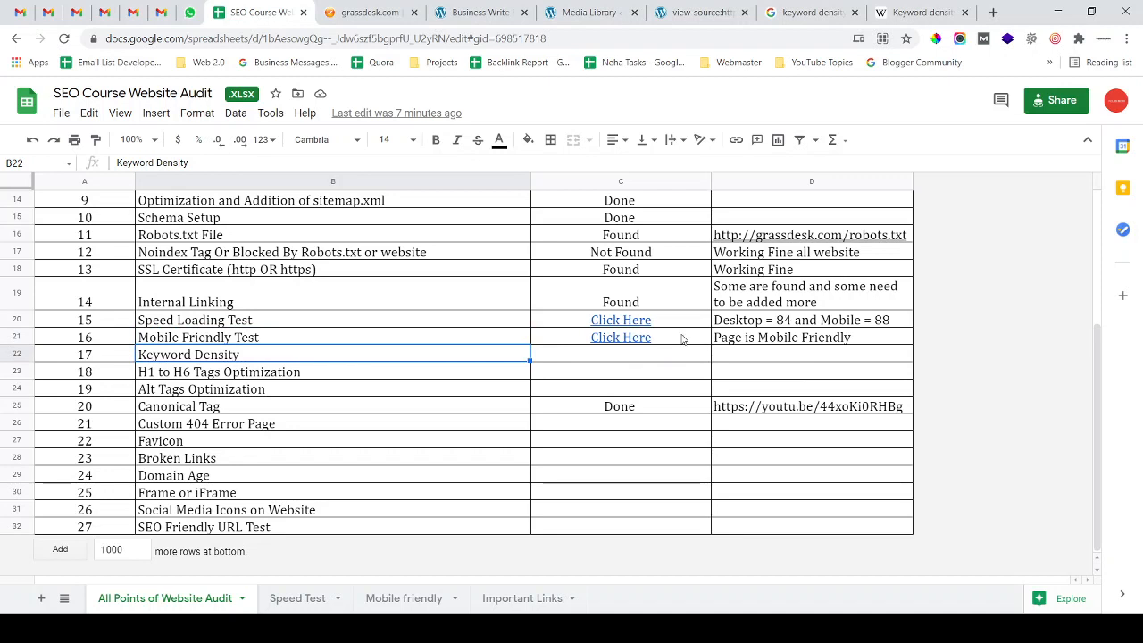
{"action": "left_click", "coordinate": [760, 342]}
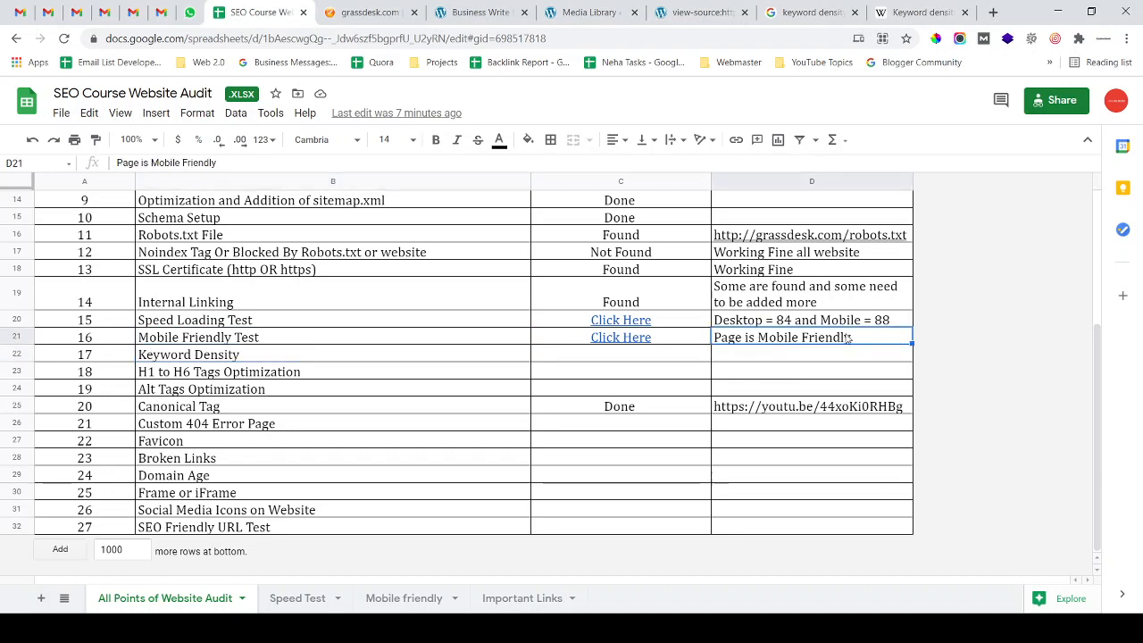
{"action": "left_click", "coordinate": [258, 357]}
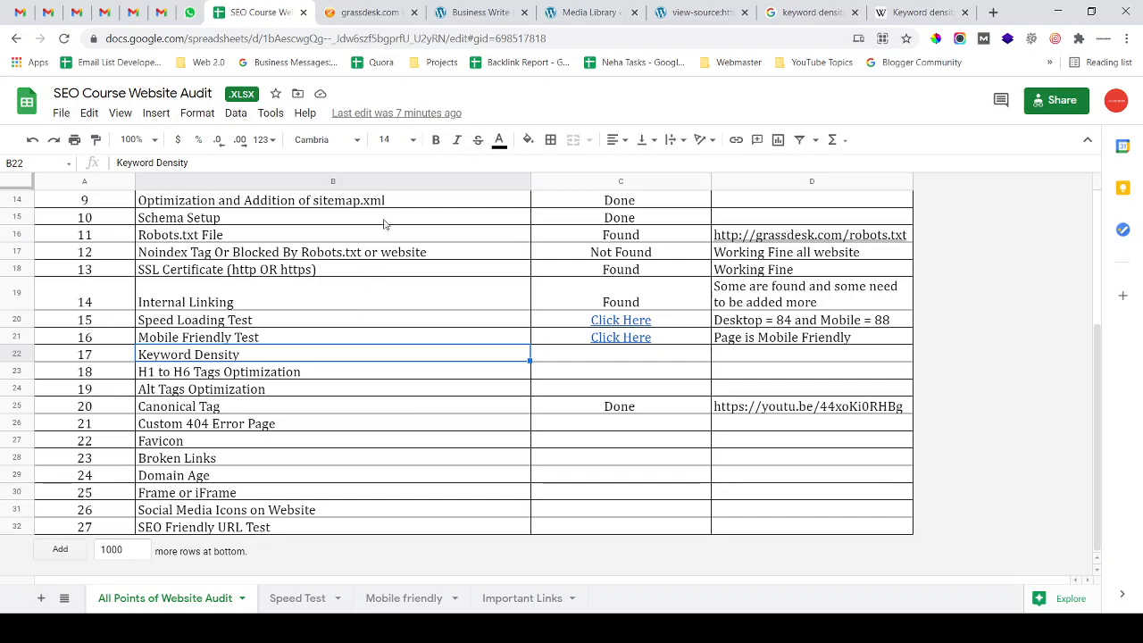
Switch to Grass Desk's Business Write For Us page and look over its title, introduction and FAQ section
{"action": "left_click", "coordinate": [480, 13]}
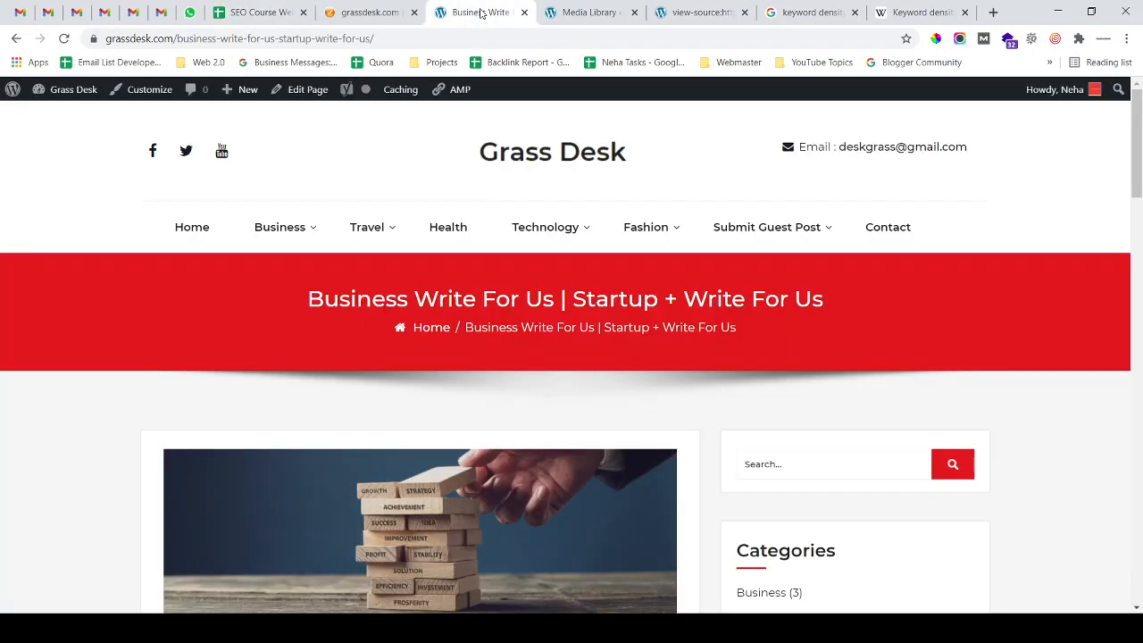
{"action": "left_click_drag", "start_coordinate": [829, 304], "coordinate": [268, 297]}
{"action": "left_click", "coordinate": [229, 293]}
{"action": "scroll", "coordinate": [263, 330], "scroll_direction": "down", "scroll_amount": 6}
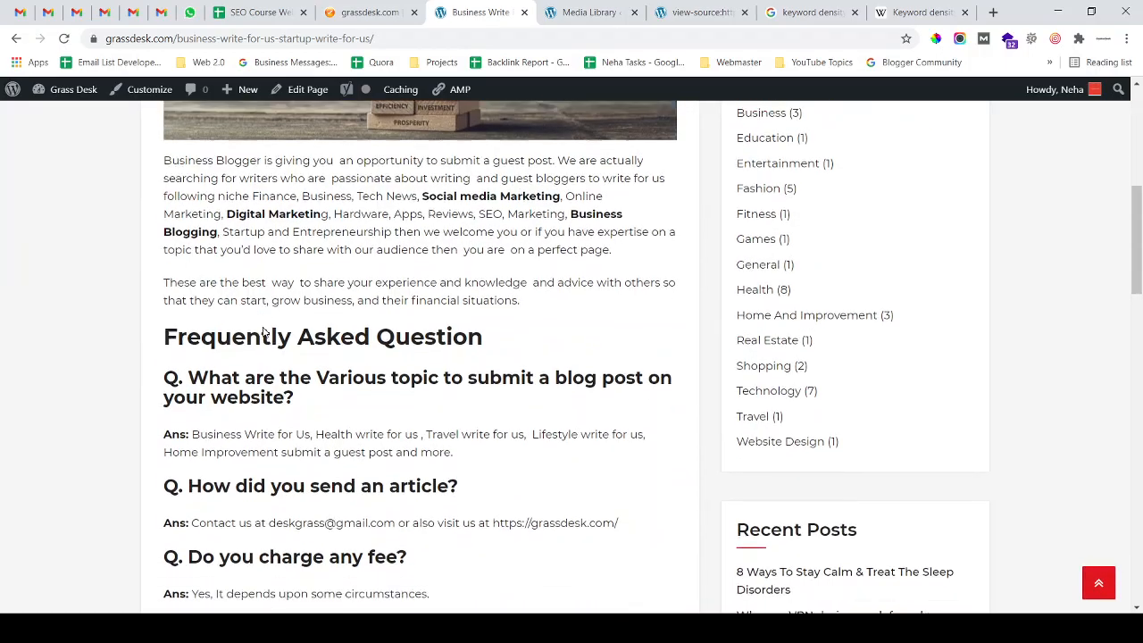
{"action": "scroll", "coordinate": [264, 327], "scroll_direction": "up", "scroll_amount": 1}
{"action": "scroll", "coordinate": [263, 327], "scroll_direction": "up", "scroll_amount": 15}
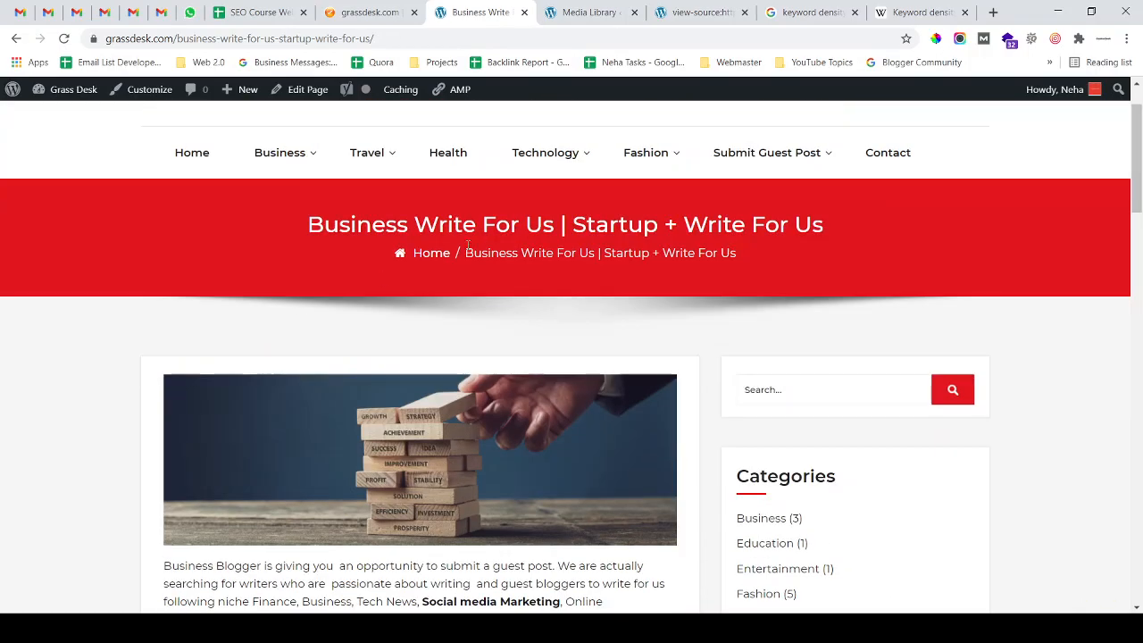
{"action": "scroll", "coordinate": [278, 321], "scroll_direction": "up", "scroll_amount": 2}
Switch to Wikipedia's Keyword density article and read its opening definition, highlighting the key phrases
{"action": "left_click", "coordinate": [929, 11]}
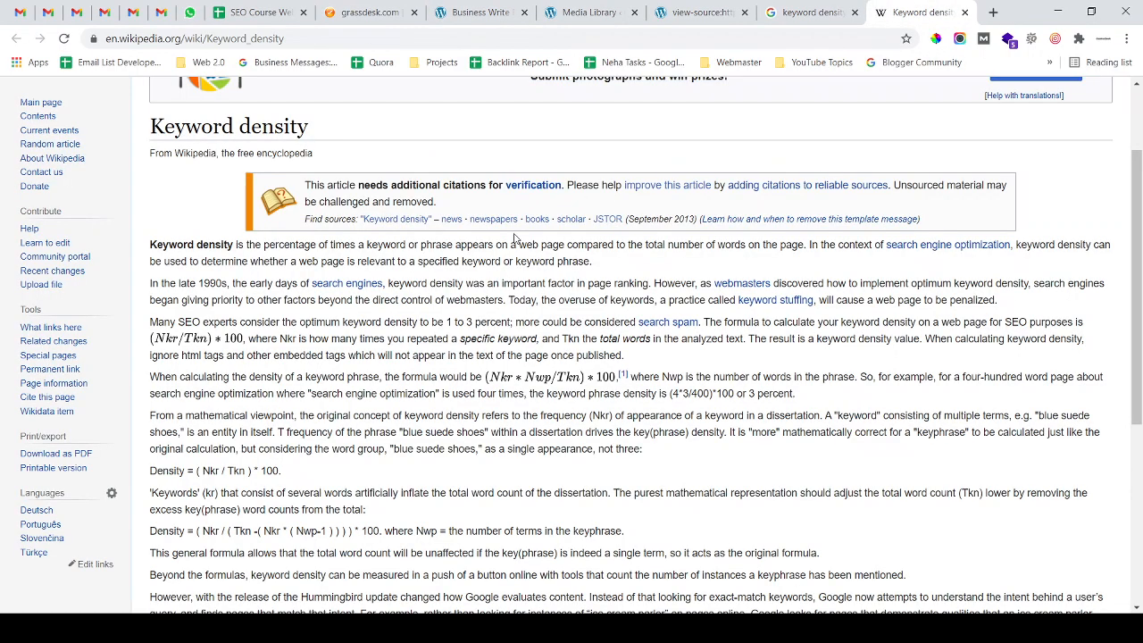
{"action": "scroll", "coordinate": [514, 236], "scroll_direction": "up", "scroll_amount": 2}
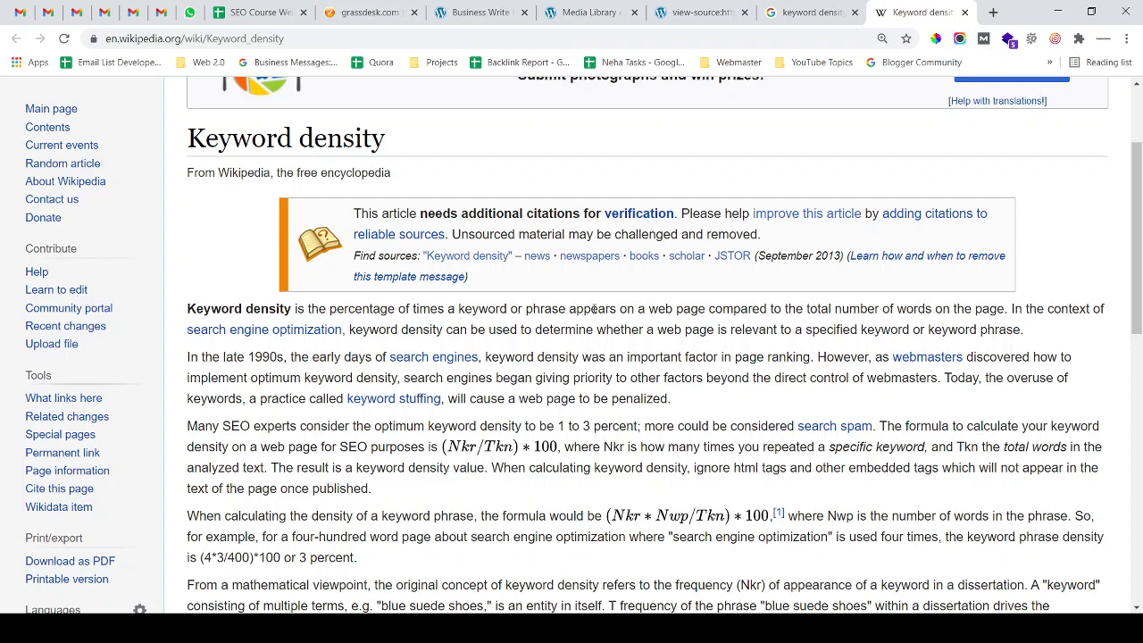
{"action": "left_click_drag", "start_coordinate": [716, 312], "coordinate": [525, 311]}
{"action": "left_click", "coordinate": [421, 313]}
{"action": "left_click", "coordinate": [543, 312]}
{"action": "left_click", "coordinate": [479, 312]}
{"action": "left_click", "coordinate": [603, 310]}
{"action": "left_click_drag", "start_coordinate": [1051, 310], "coordinate": [1071, 310]}
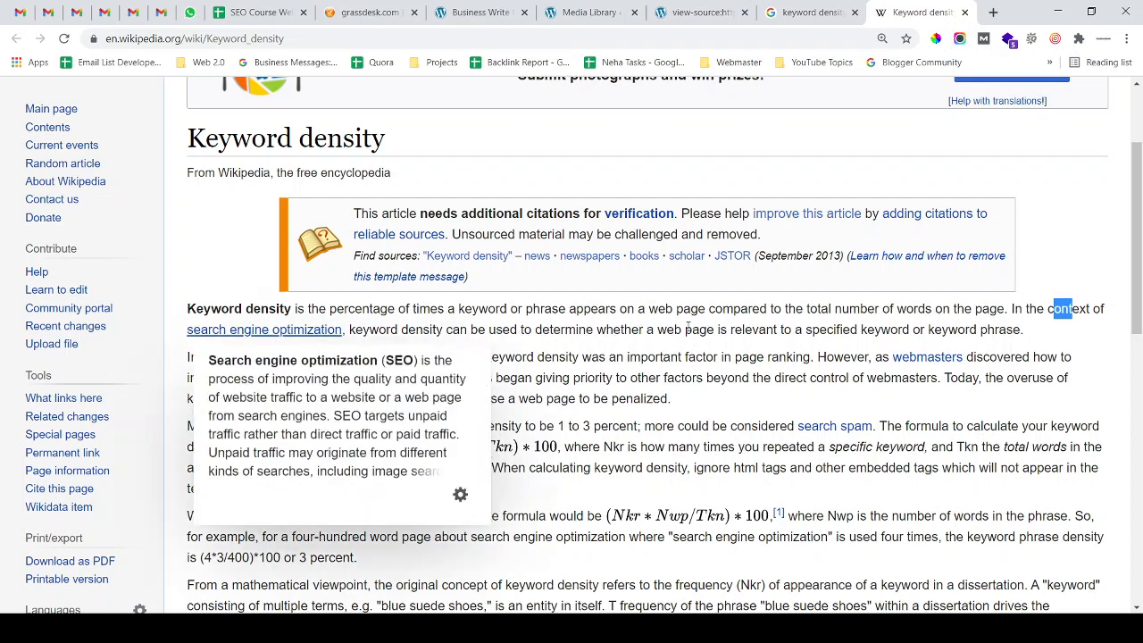
Read the article's sentence on using keyword density to judge a web page's relevance to a specified keyword or phrase
{"action": "left_click_drag", "start_coordinate": [708, 329], "coordinate": [788, 330]}
{"action": "left_click", "coordinate": [832, 332]}
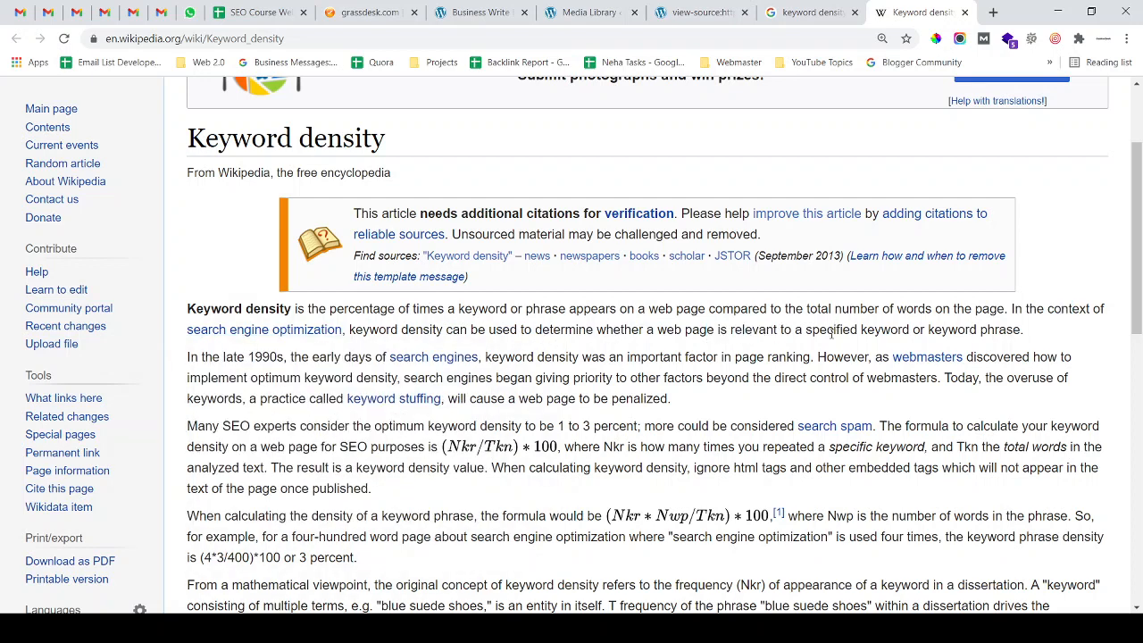
{"action": "left_click_drag", "start_coordinate": [1025, 328], "coordinate": [593, 357]}
{"action": "left_click", "coordinate": [516, 314]}
{"action": "left_click_drag", "start_coordinate": [480, 309], "coordinate": [508, 310]}
{"action": "left_click", "coordinate": [546, 327]}
{"action": "left_click_drag", "start_coordinate": [655, 329], "coordinate": [786, 329]}
{"action": "left_click", "coordinate": [795, 329]}
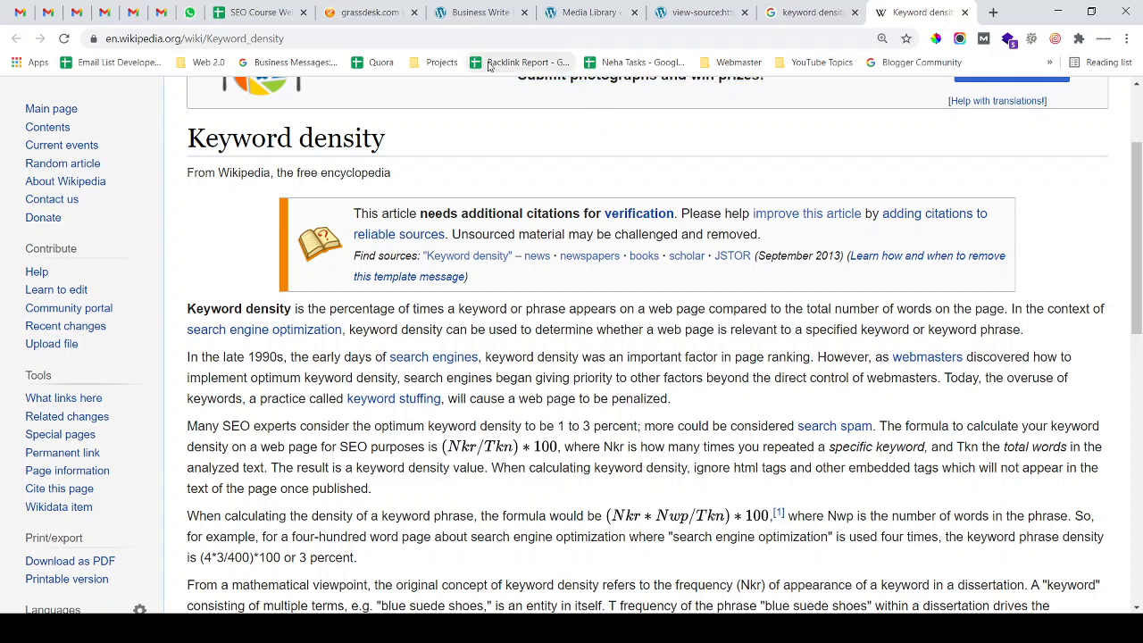
Search the Grass Desk guest post page for "Business Write For Us" and step through every match
{"action": "left_click", "coordinate": [477, 12]}
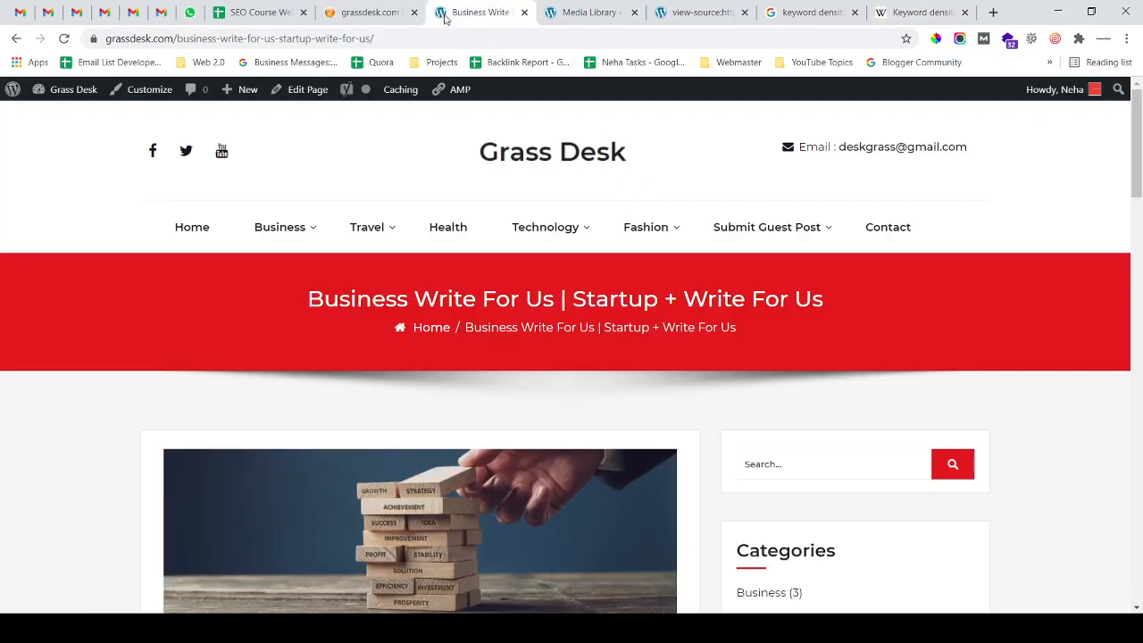
{"action": "left_click_drag", "start_coordinate": [285, 296], "coordinate": [358, 299]}
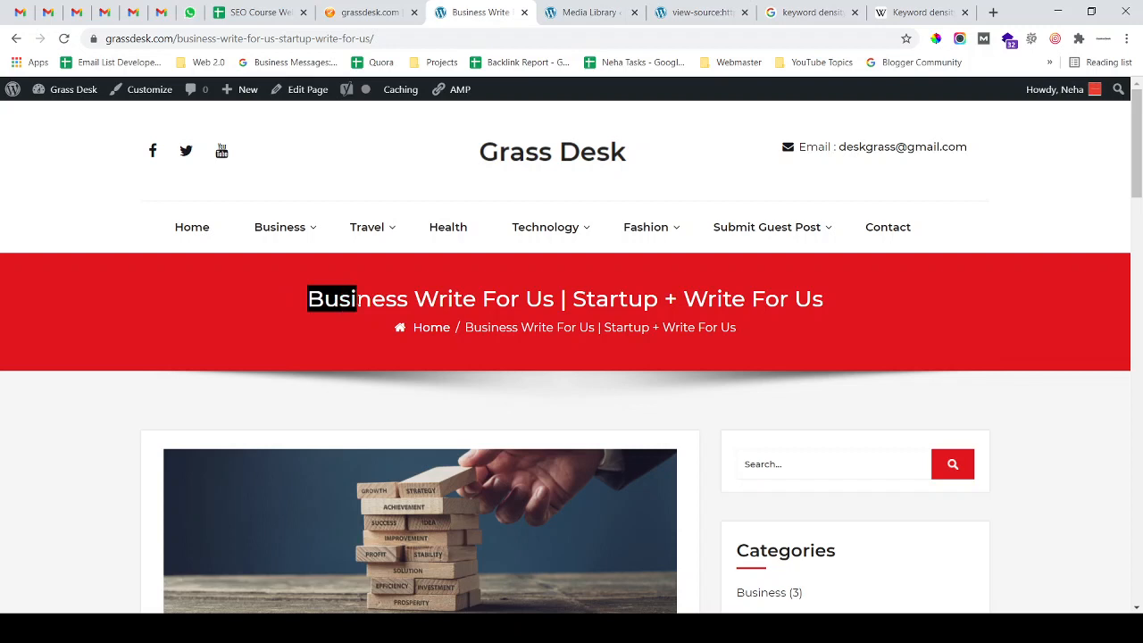
{"action": "left_click", "coordinate": [362, 300]}
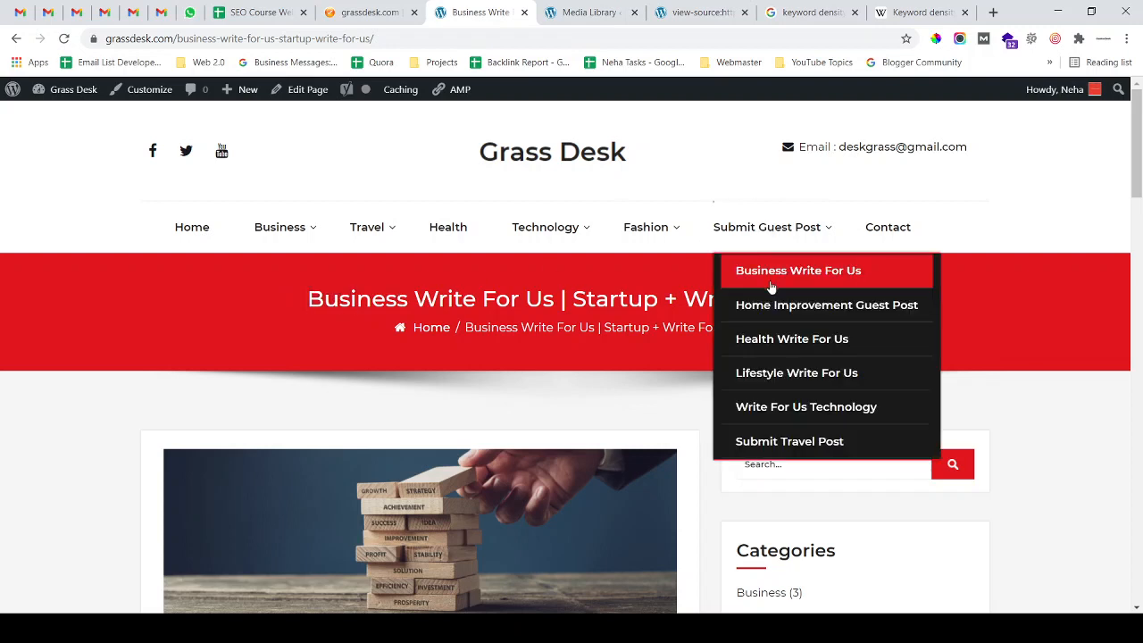
{"action": "left_click_drag", "start_coordinate": [308, 301], "coordinate": [553, 303]}
{"action": "key", "text": "ctrl+f"}
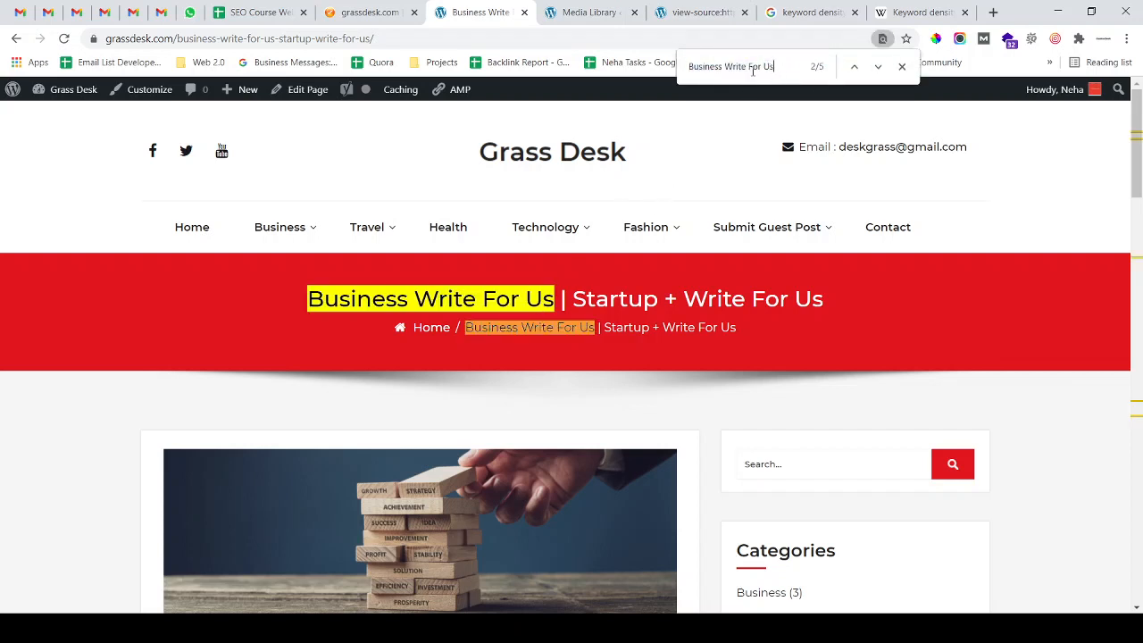
{"action": "left_click", "coordinate": [879, 67]}
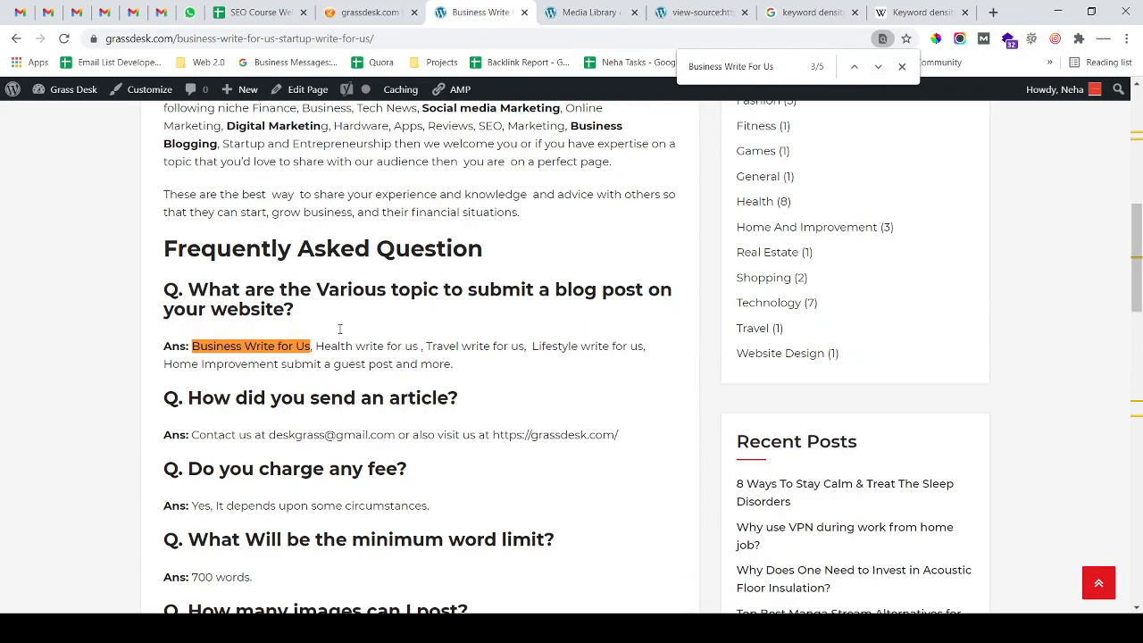
{"action": "left_click", "coordinate": [879, 67]}
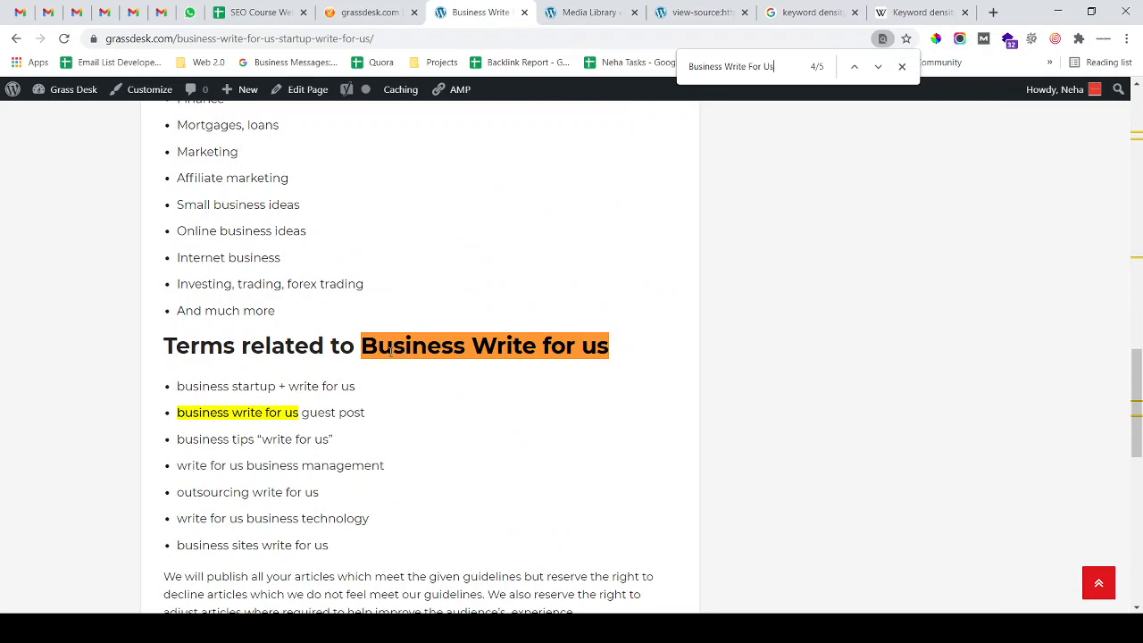
{"action": "left_click", "coordinate": [879, 67]}
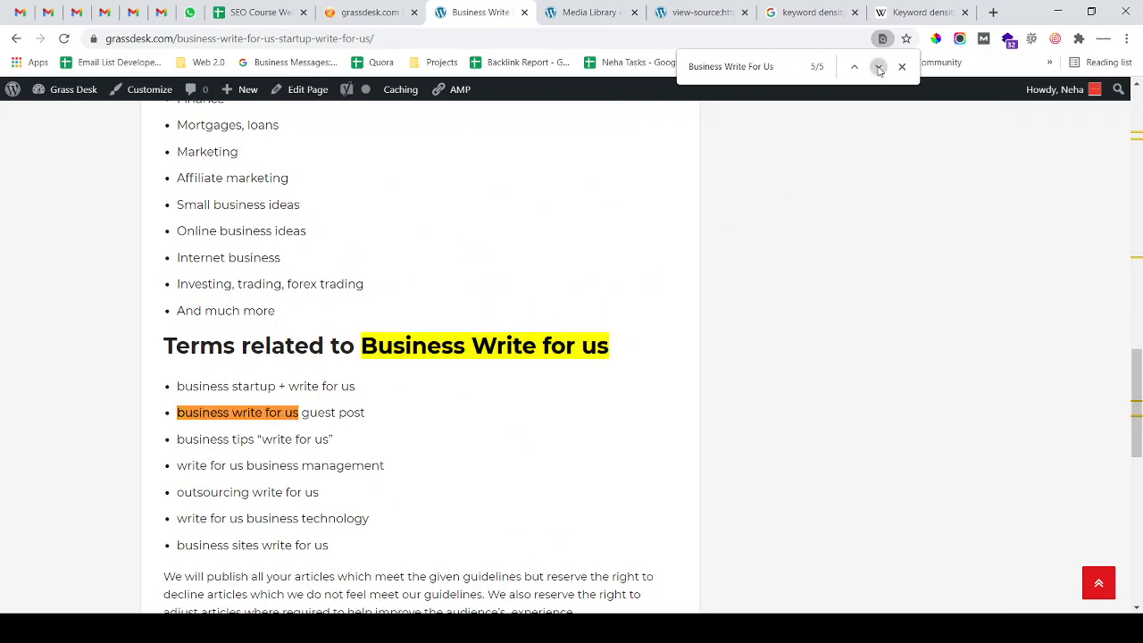
{"action": "left_click", "coordinate": [879, 67]}
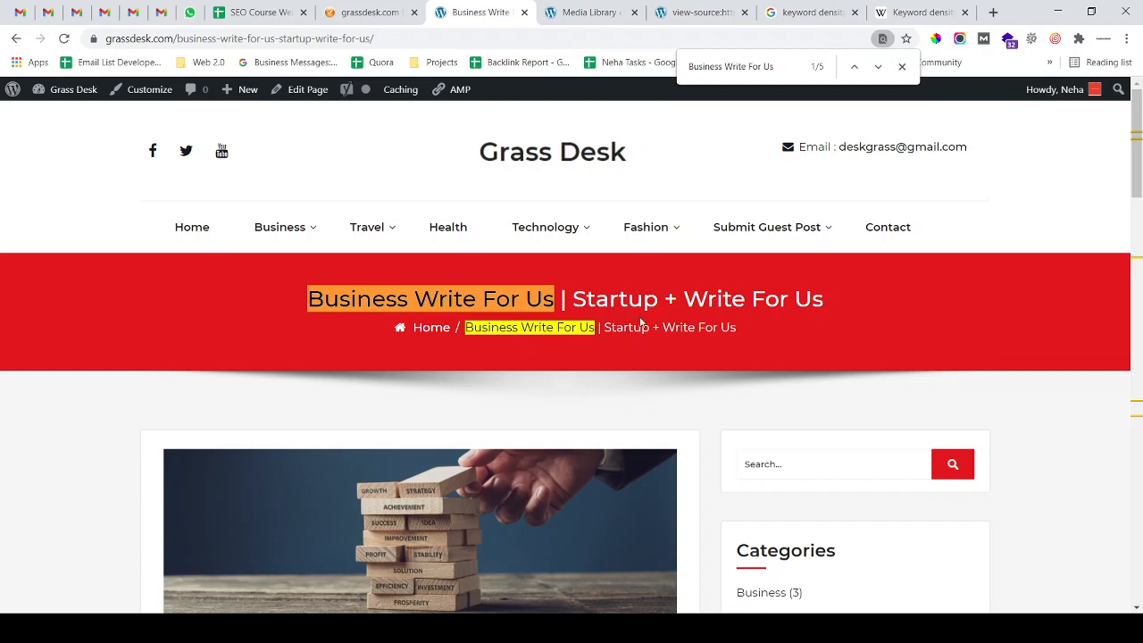
Examine the introductory paragraph below the page image for uses of the "Business Write For Us" keyword
{"action": "scroll", "coordinate": [345, 286], "scroll_direction": "down", "scroll_amount": 4}
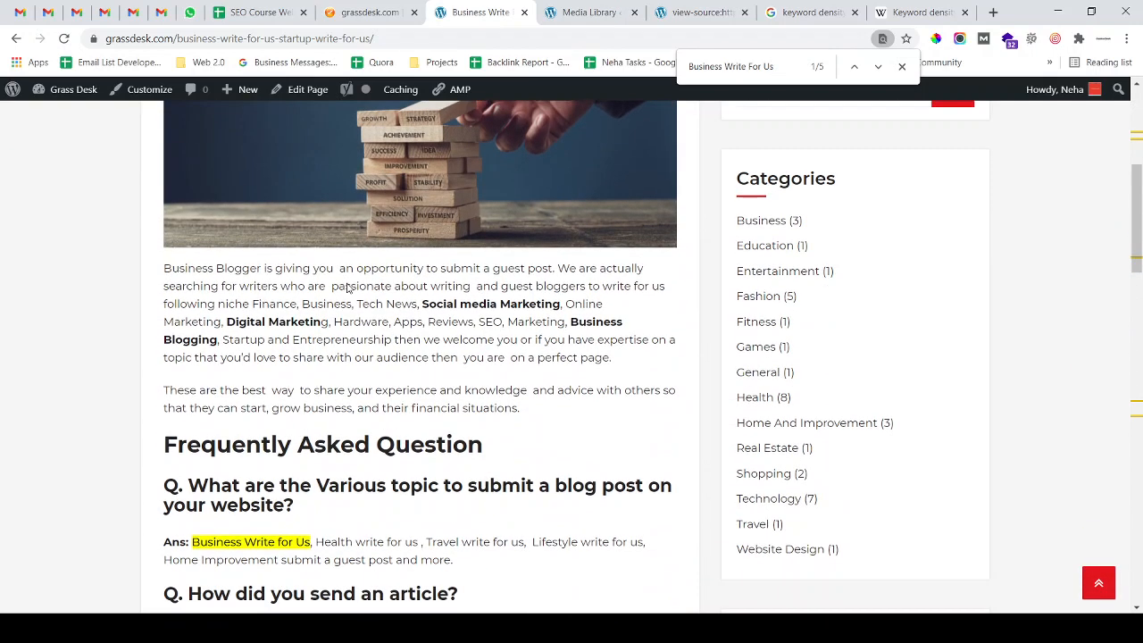
{"action": "scroll", "coordinate": [313, 260], "scroll_direction": "down", "scroll_amount": 1}
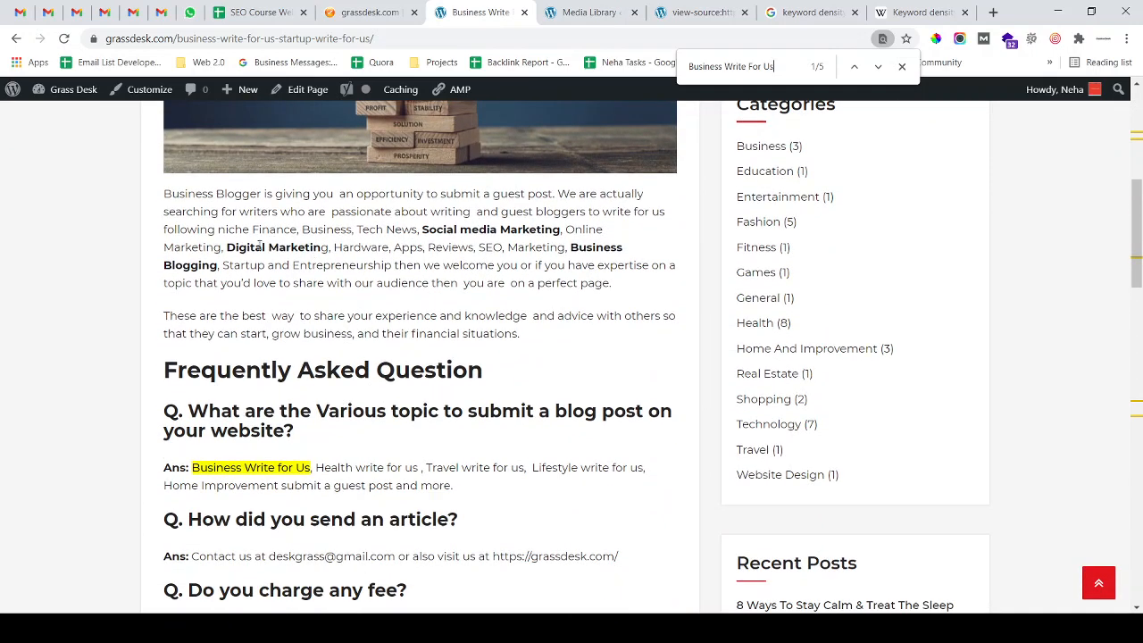
{"action": "left_click_drag", "start_coordinate": [169, 194], "coordinate": [497, 283]}
{"action": "left_click", "coordinate": [301, 284]}
{"action": "scroll", "coordinate": [301, 284], "scroll_direction": "down", "scroll_amount": 2}
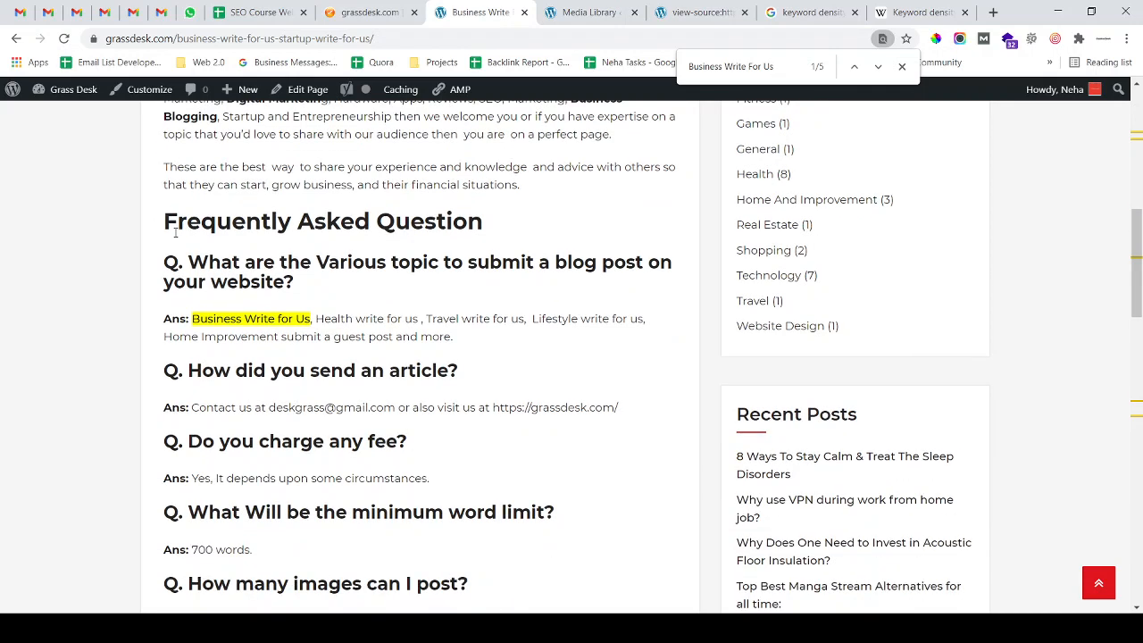
Examine how the keyword "Business Write for Us" is used in the first Frequently Asked Question answer
{"action": "left_click_drag", "start_coordinate": [176, 228], "coordinate": [424, 223]}
{"action": "left_click", "coordinate": [274, 317]}
{"action": "mouse_move", "coordinate": [193, 323]}
{"action": "left_mouse_down"}
{"action": "mouse_move", "coordinate": [405, 319]}
{"action": "mouse_move", "coordinate": [315, 318]}
{"action": "left_mouse_up"}
{"action": "left_click", "coordinate": [229, 319]}
{"action": "left_click", "coordinate": [375, 316]}
{"action": "left_click", "coordinate": [381, 319]}
{"action": "left_click", "coordinate": [314, 318]}
{"action": "left_click_drag", "start_coordinate": [458, 336], "coordinate": [200, 336]}
{"action": "left_click", "coordinate": [323, 276]}
Return to the introductory paragraph and highlight its text to review it for missing keyword mentions
{"action": "scroll", "coordinate": [330, 275], "scroll_direction": "down", "scroll_amount": 3}
{"action": "scroll", "coordinate": [339, 274], "scroll_direction": "up", "scroll_amount": 3}
{"action": "scroll", "coordinate": [397, 286], "scroll_direction": "up", "scroll_amount": 3}
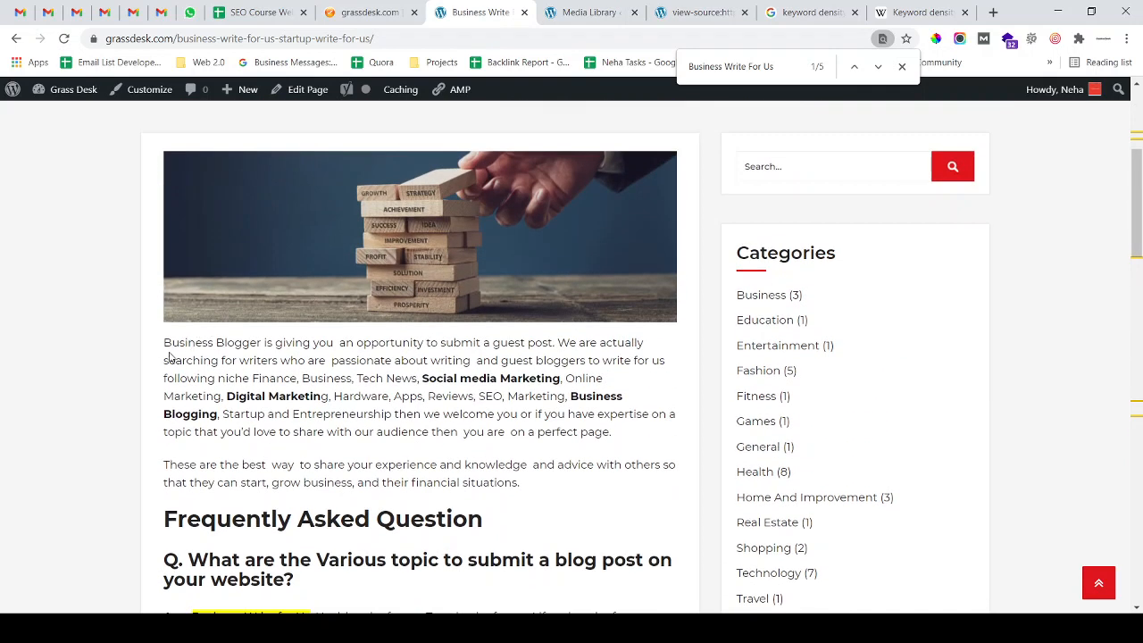
{"action": "left_click_drag", "start_coordinate": [163, 342], "coordinate": [233, 414]}
{"action": "left_click_drag", "start_coordinate": [510, 378], "coordinate": [239, 360]}
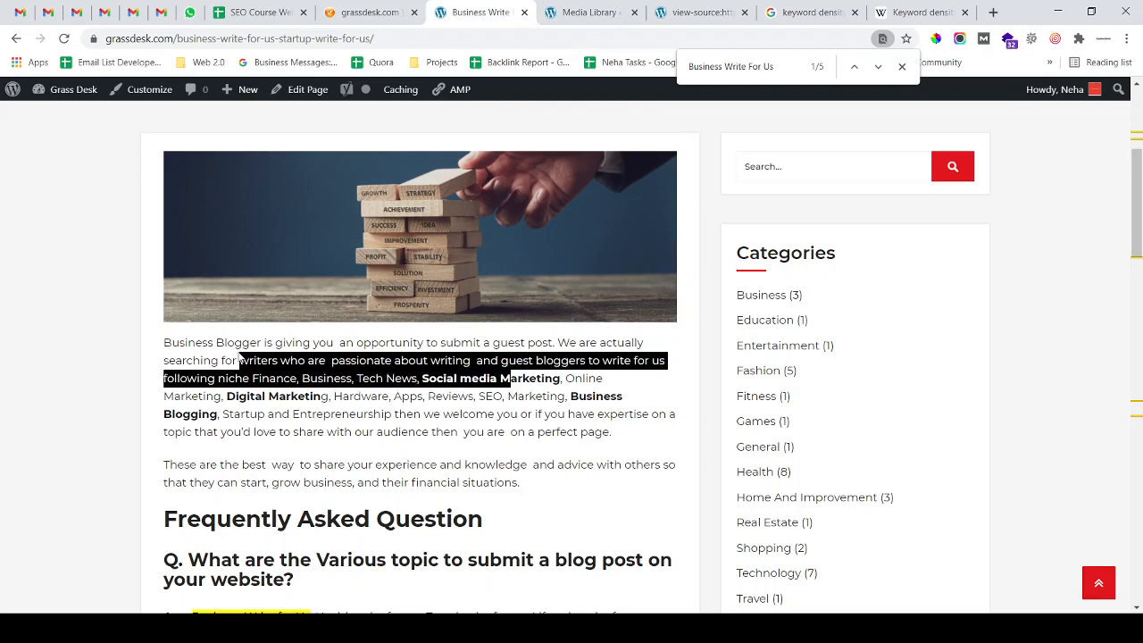
Highlight the "Business Write For Us" keyword in the page title to review its use, and close the in-page search
{"action": "left_click", "coordinate": [239, 360]}
{"action": "scroll", "coordinate": [357, 357], "scroll_direction": "down", "scroll_amount": 2}
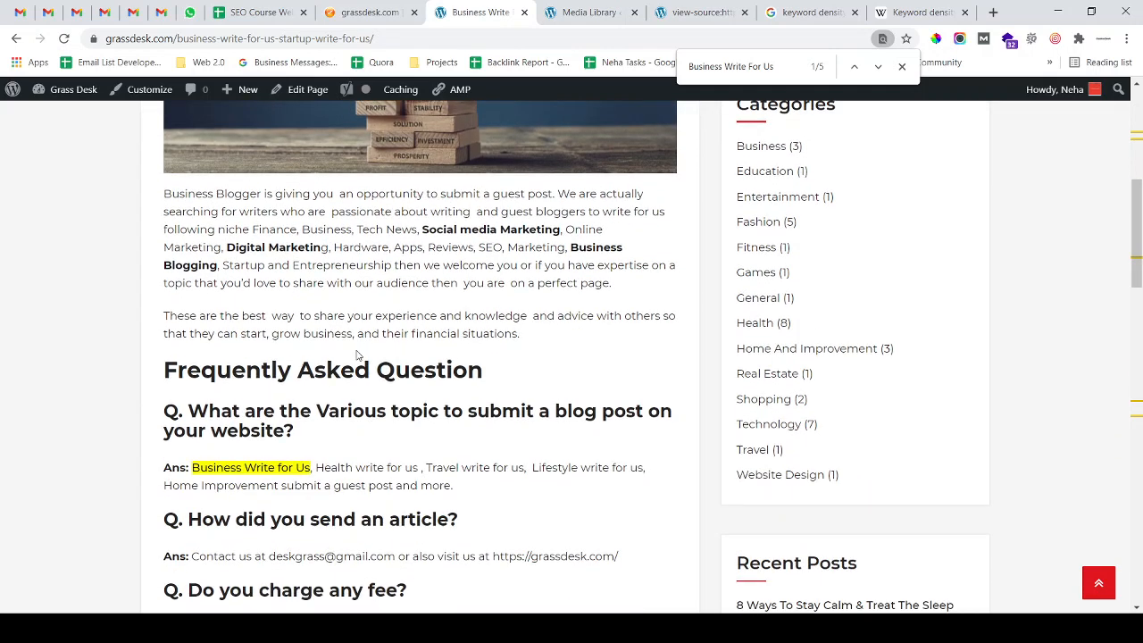
{"action": "scroll", "coordinate": [355, 355], "scroll_direction": "up", "scroll_amount": 4}
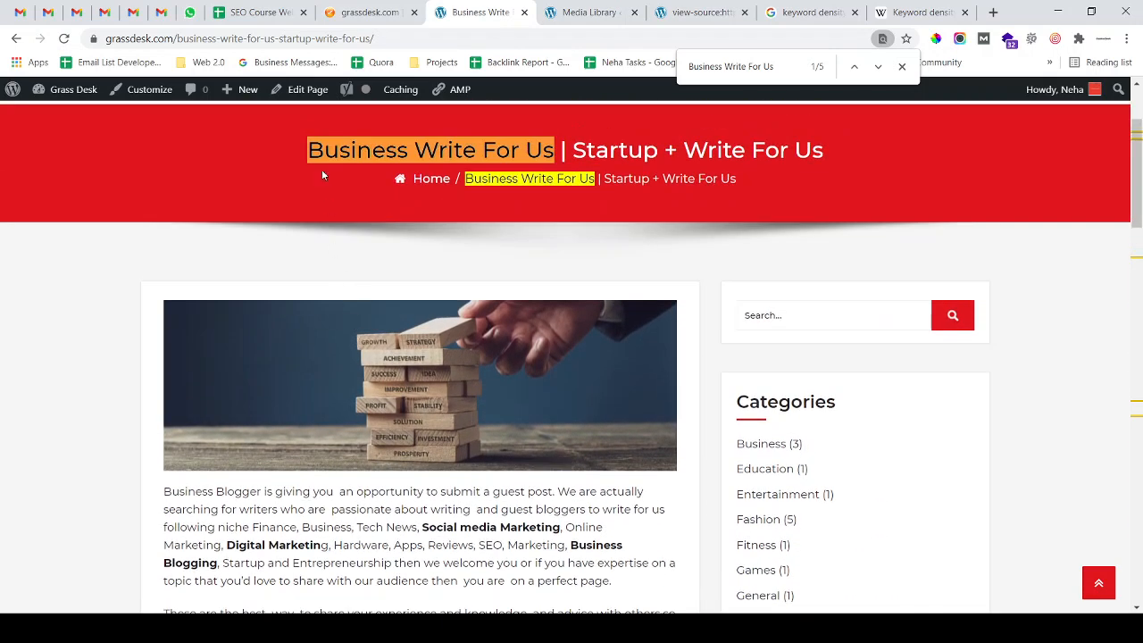
{"action": "left_click_drag", "start_coordinate": [310, 153], "coordinate": [485, 155]}
{"action": "left_click", "coordinate": [559, 155]}
{"action": "left_click_drag", "start_coordinate": [556, 154], "coordinate": [309, 154]}
{"action": "left_click", "coordinate": [369, 150]}
{"action": "left_click", "coordinate": [904, 67]}
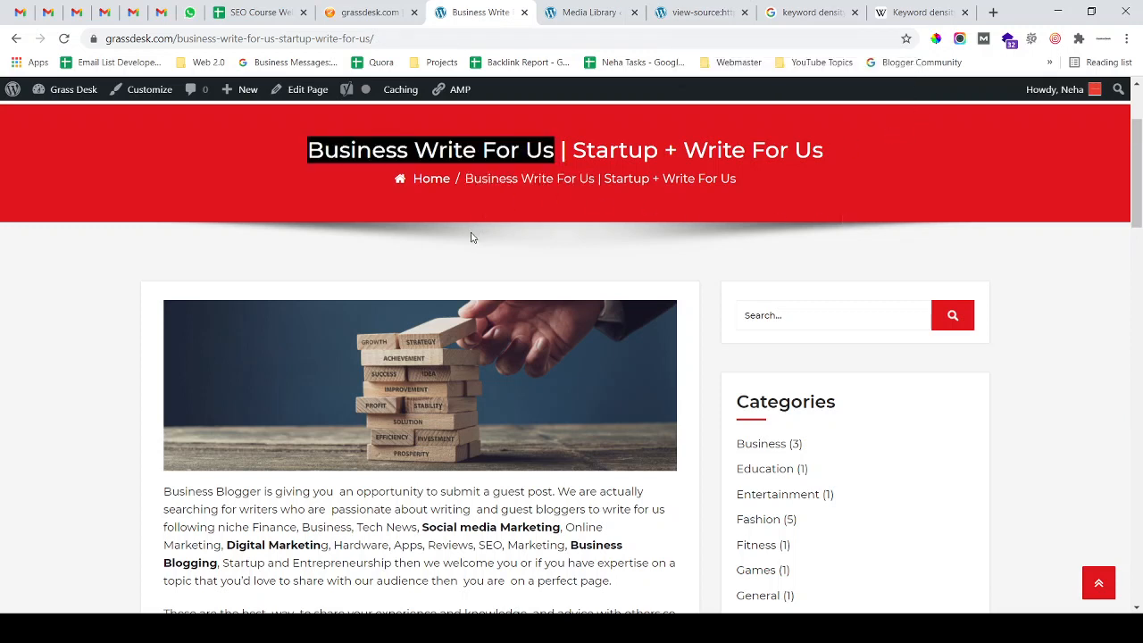
Switch to the iwebchk report for grassdesk.com and step through the matches for "density" back to the Keyword Density & Consistency heading
{"action": "left_click", "coordinate": [384, 12]}
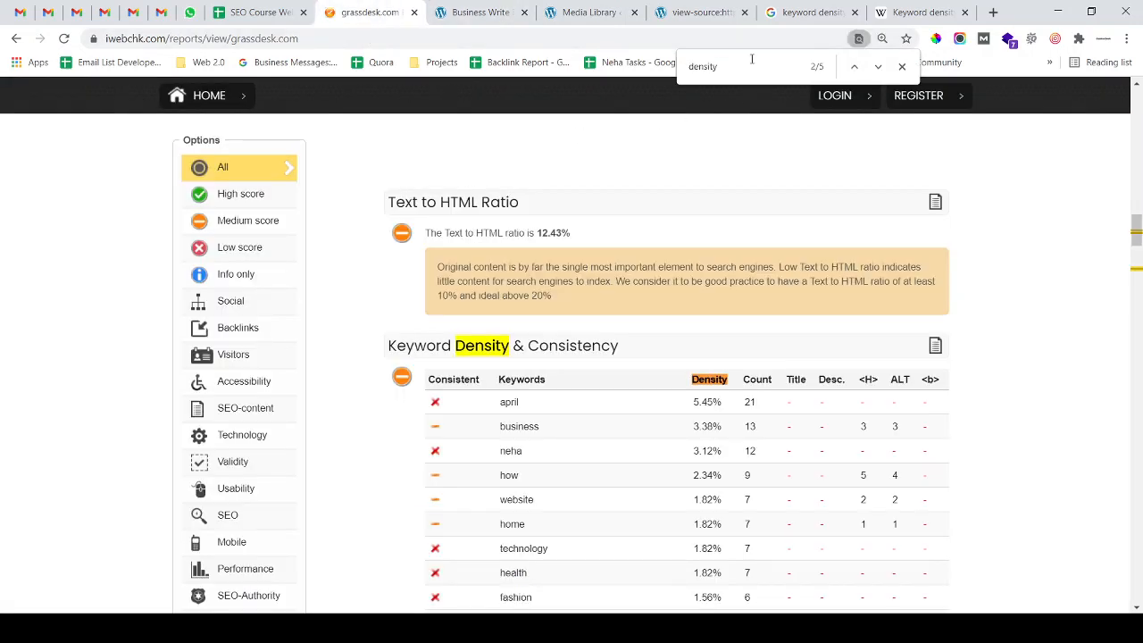
{"action": "left_click_drag", "start_coordinate": [752, 61], "coordinate": [646, 69]}
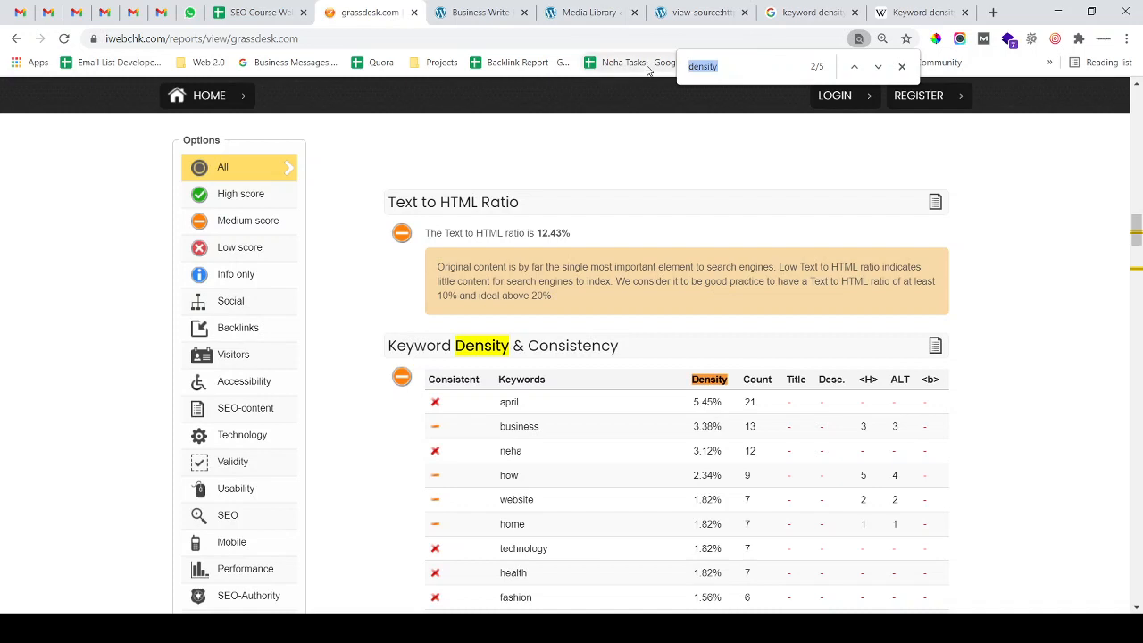
{"action": "key", "text": "Return"}
{"action": "key", "text": "Return"}
{"action": "key", "text": "Return"}
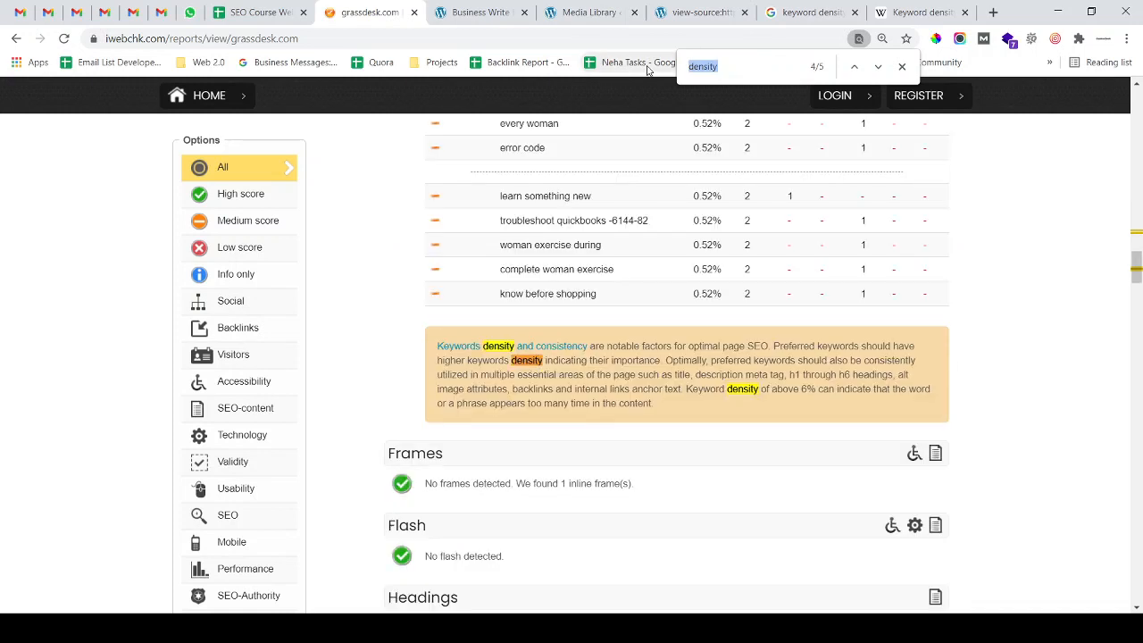
{"action": "key", "text": "Return"}
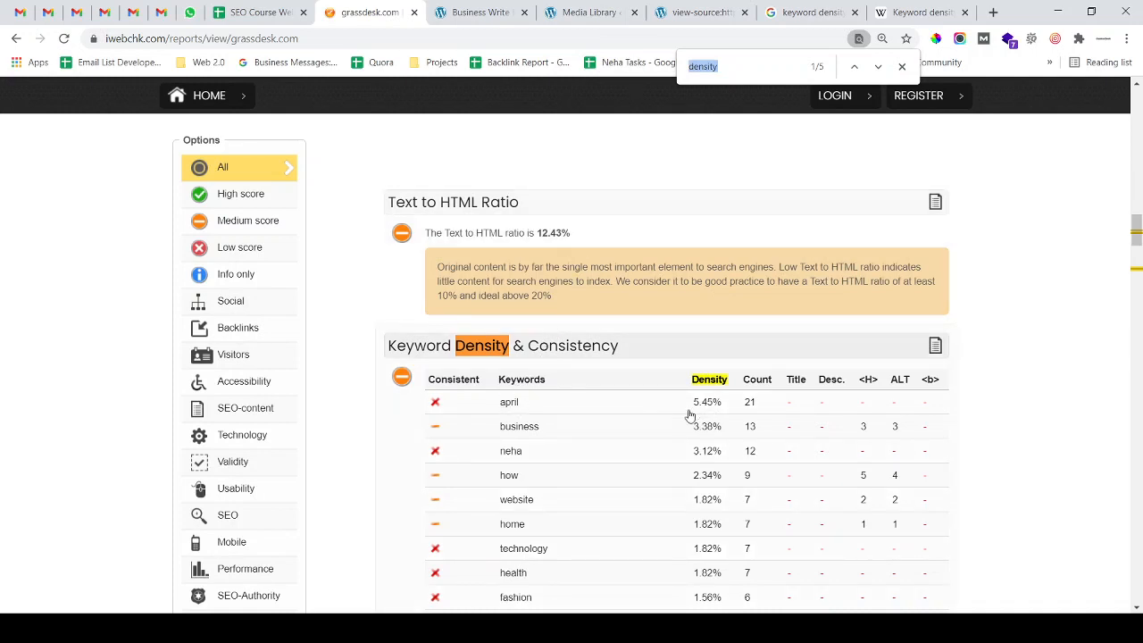
Examine the keywords, densities and counts in the Keyword Density & Consistency table at an enlarged page zoom
{"action": "key", "text": "BackSpace"}
{"action": "key", "text": "ctrl+plus"}
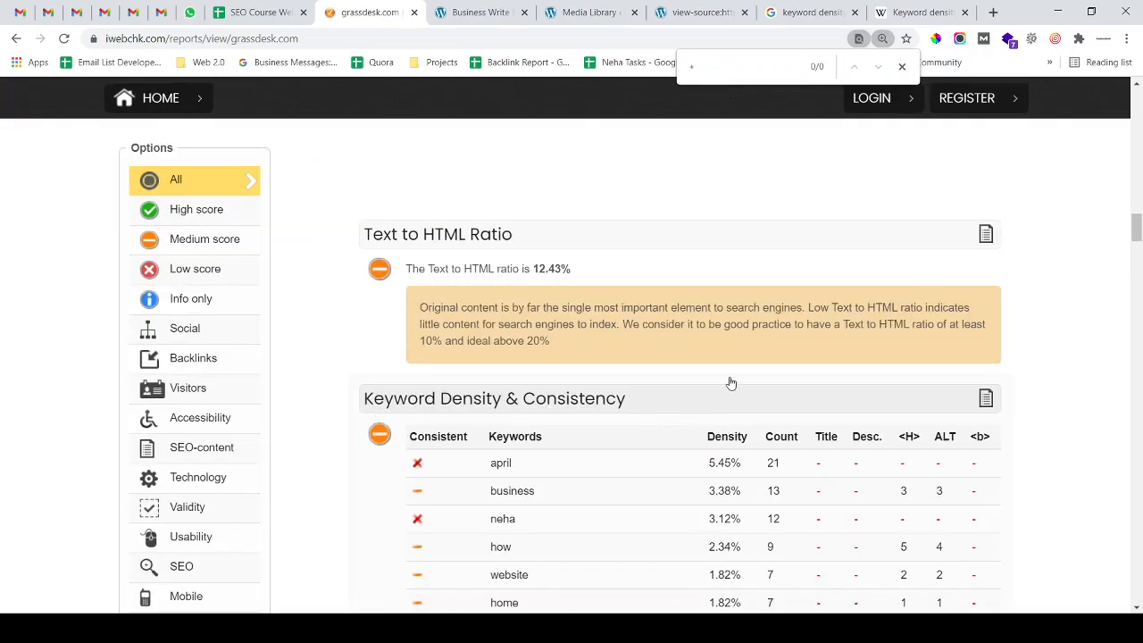
{"action": "scroll", "coordinate": [731, 382], "scroll_direction": "down", "scroll_amount": 1}
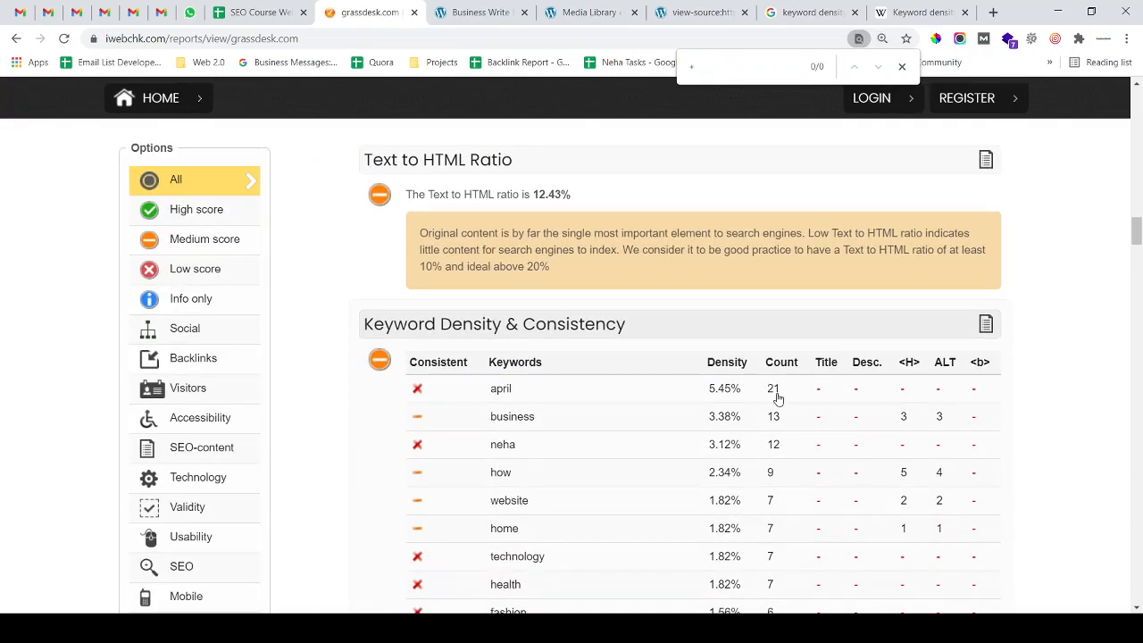
{"action": "scroll", "coordinate": [727, 388], "scroll_direction": "down", "scroll_amount": 1}
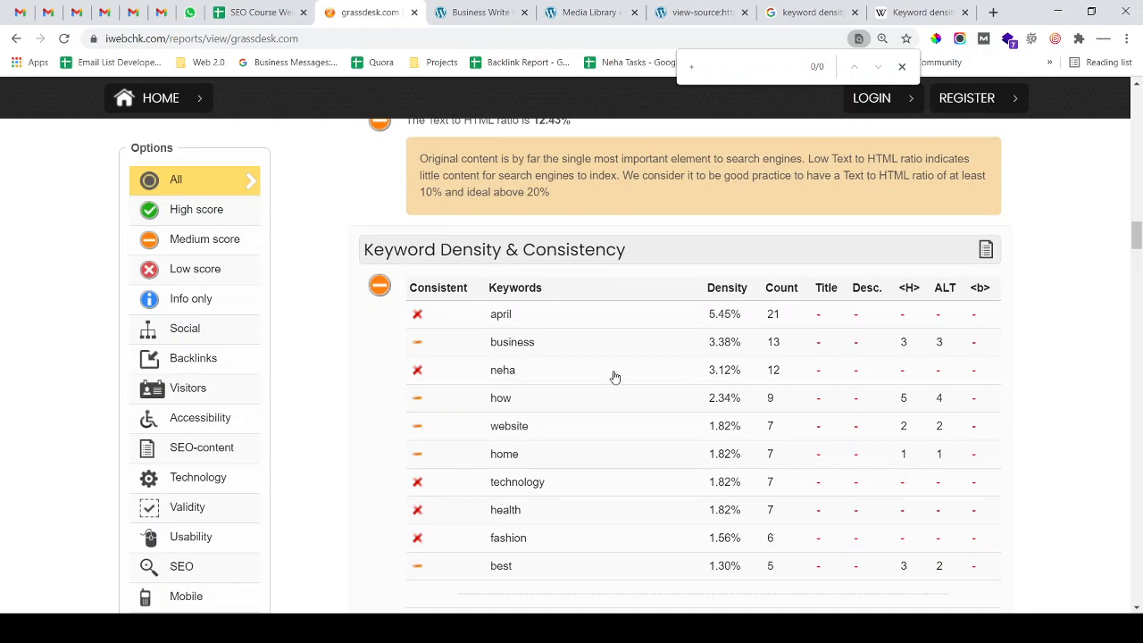
{"action": "scroll", "coordinate": [618, 371], "scroll_direction": "down", "scroll_amount": 2}
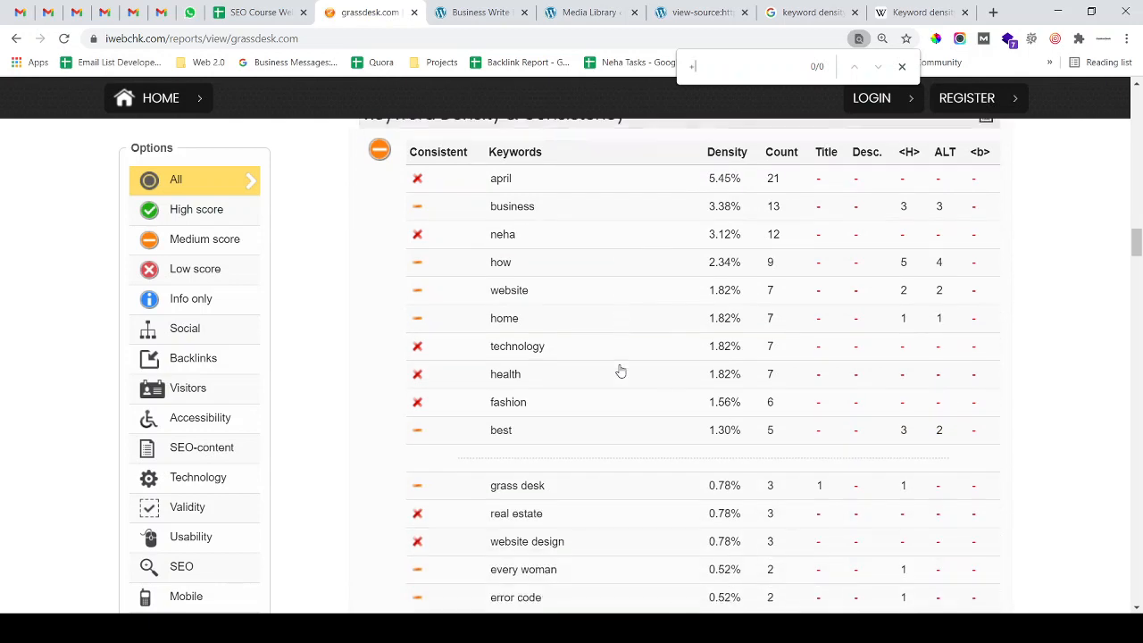
{"action": "scroll", "coordinate": [620, 371], "scroll_direction": "down", "scroll_amount": 1}
{"action": "scroll", "coordinate": [621, 371], "scroll_direction": "down", "scroll_amount": 2}
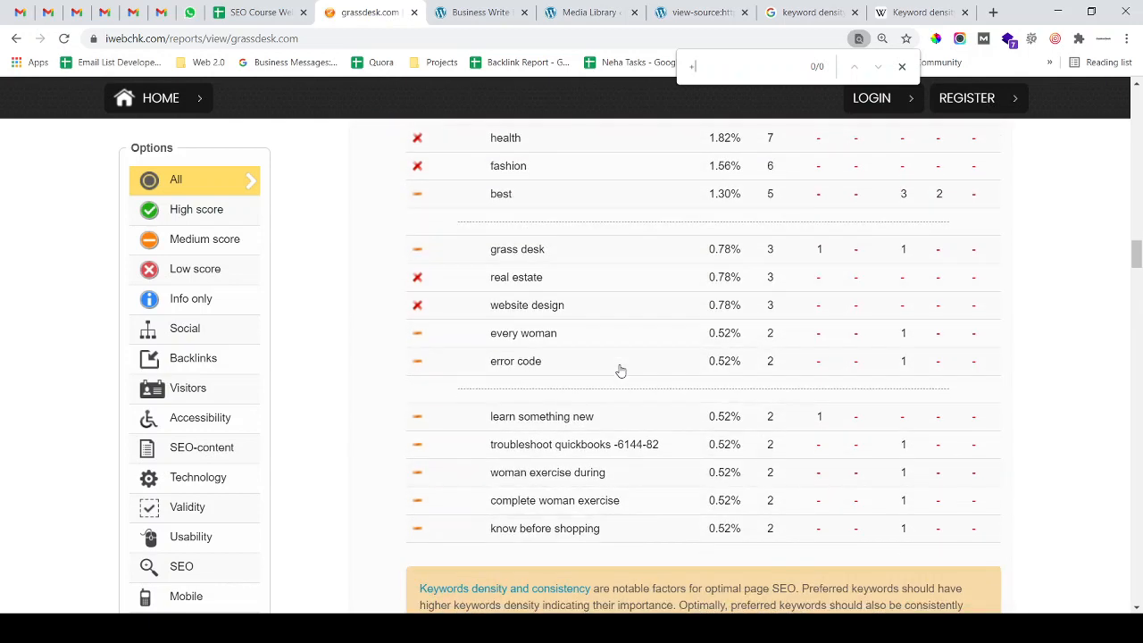
{"action": "scroll", "coordinate": [621, 371], "scroll_direction": "up", "scroll_amount": 4}
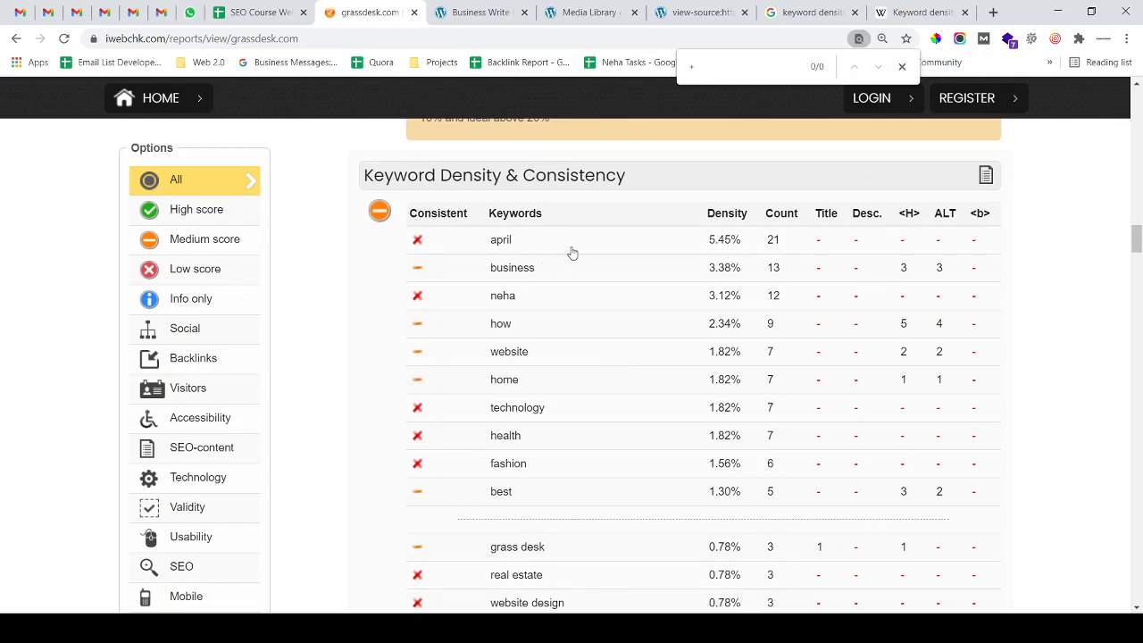
{"action": "scroll", "coordinate": [616, 328], "scroll_direction": "up", "scroll_amount": 1}
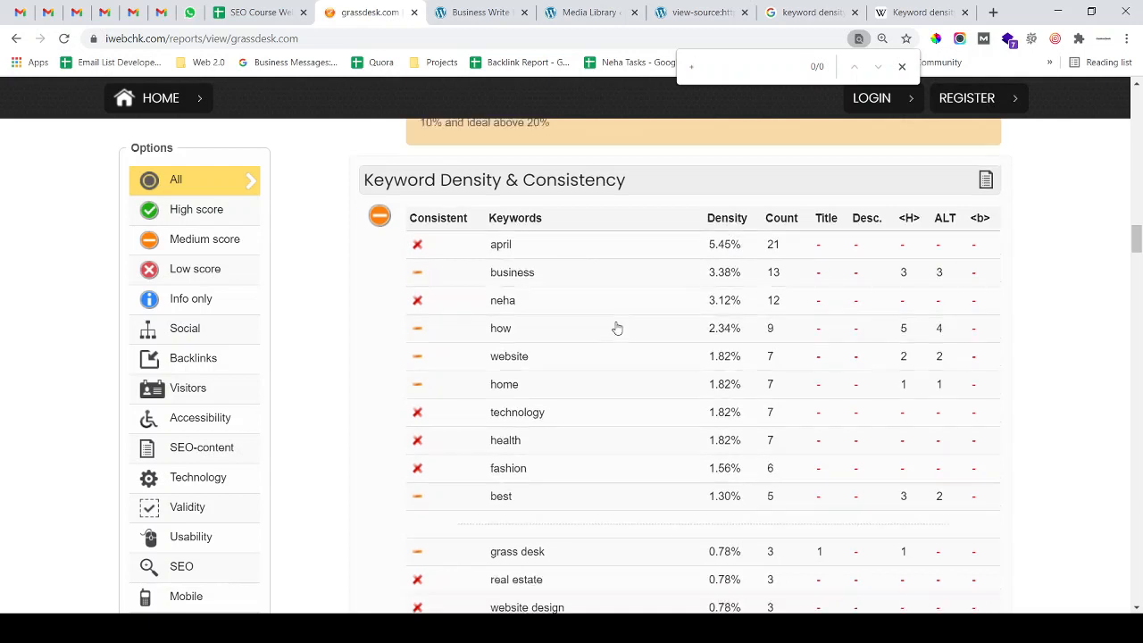
{"action": "scroll", "coordinate": [616, 328], "scroll_direction": "up", "scroll_amount": 1}
{"action": "key", "text": "ctrl+minus"}
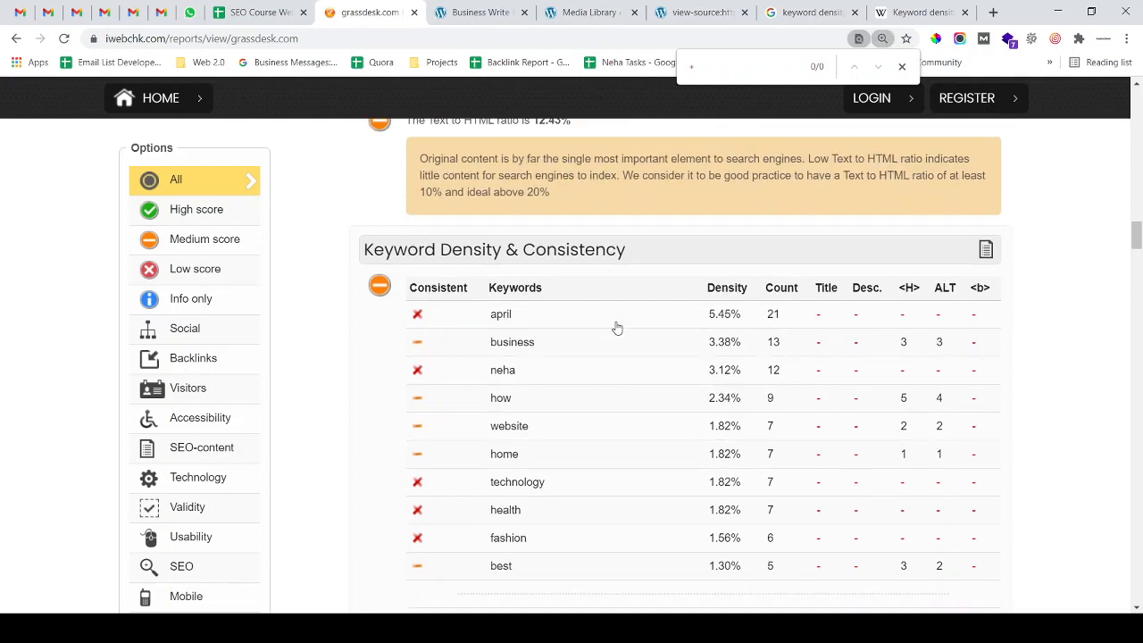
Record the Keyword Density item in the SEO Course Website Audit sheet as "Found" with the remark "Working Fine"
{"action": "left_click", "coordinate": [254, 12]}
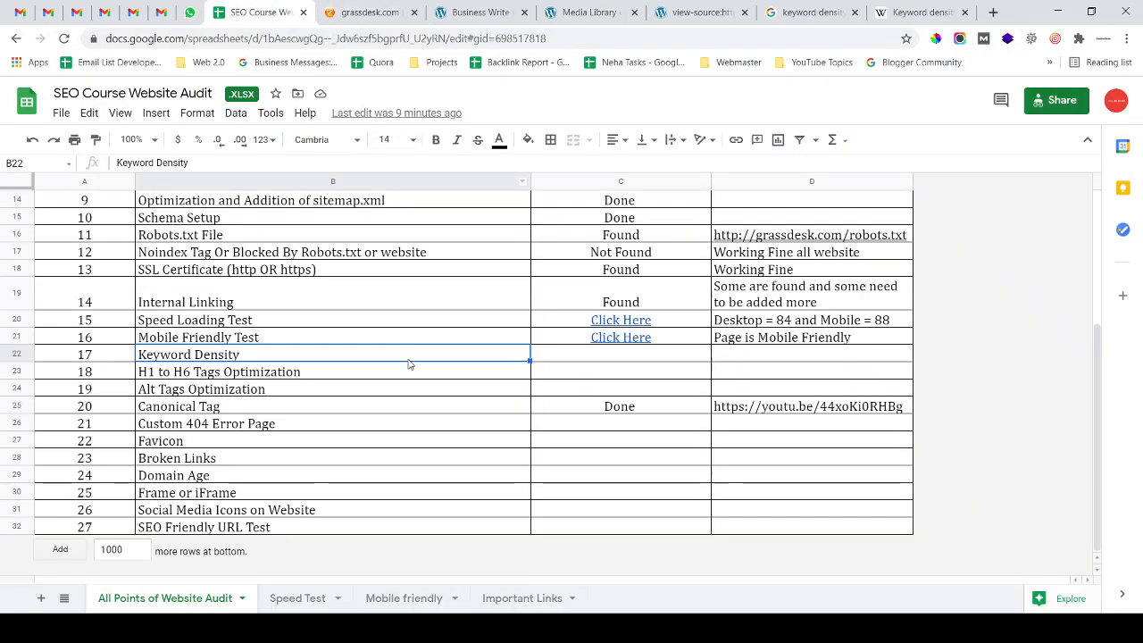
{"action": "left_click", "coordinate": [603, 360]}
{"action": "type", "text": "Found"}
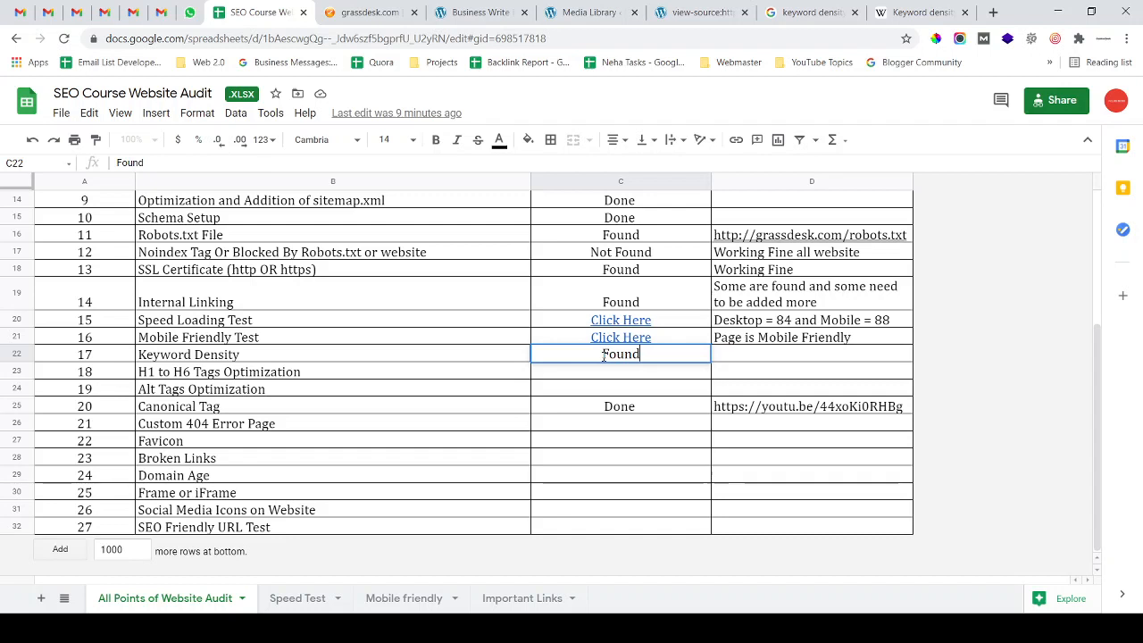
{"action": "key", "text": "Tab"}
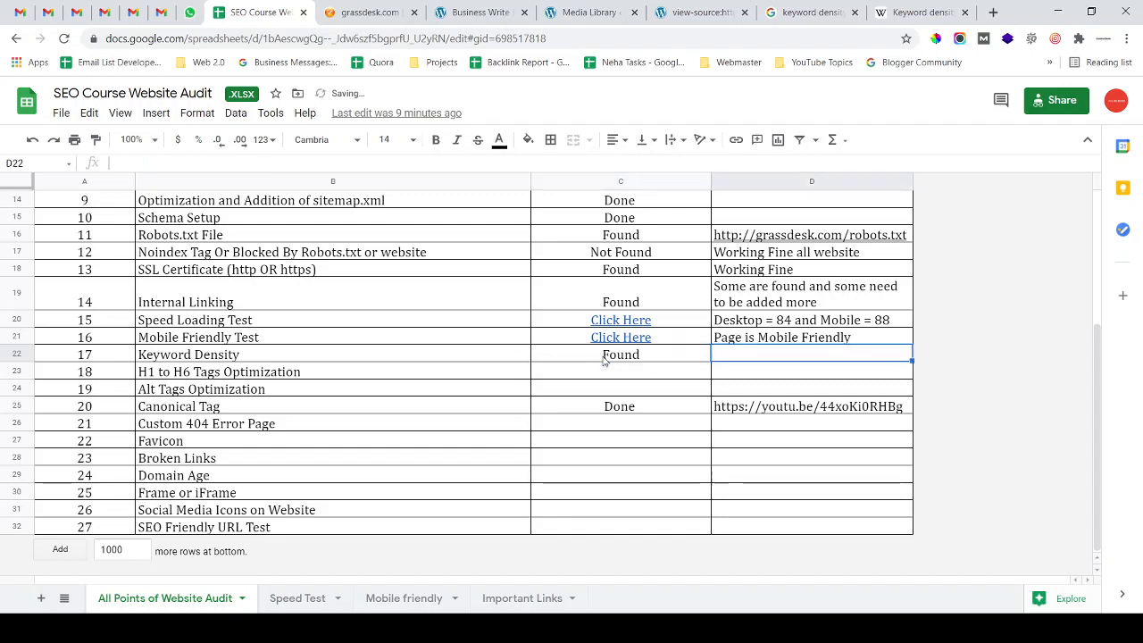
{"action": "type", "text": "Working Fine"}
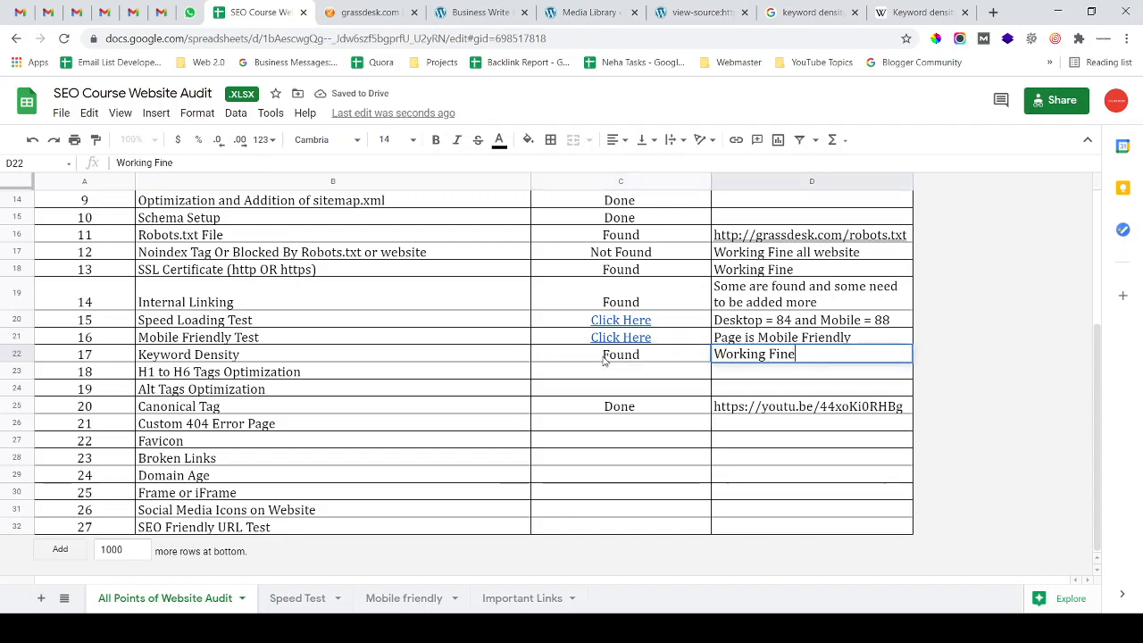
{"action": "key", "text": "Return"}
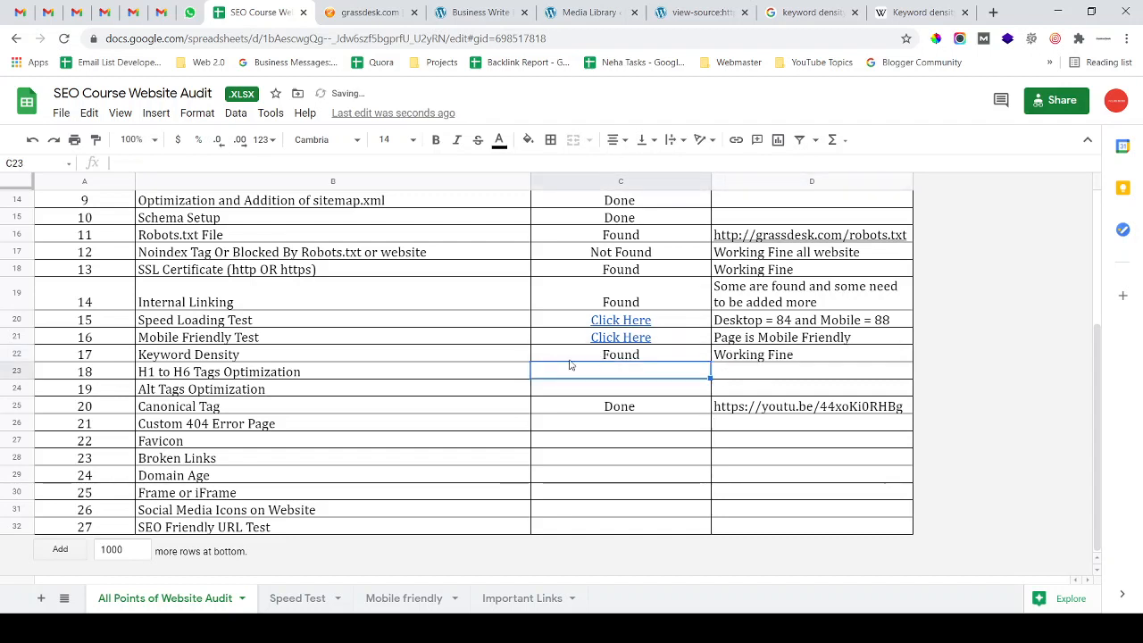
Start the H1 to H6 Tags Optimization check by reviewing the main title on the Business Write For Us page
{"action": "left_click", "coordinate": [403, 378]}
{"action": "left_click", "coordinate": [596, 373]}
{"action": "left_click", "coordinate": [479, 376]}
{"action": "left_click", "coordinate": [585, 374]}
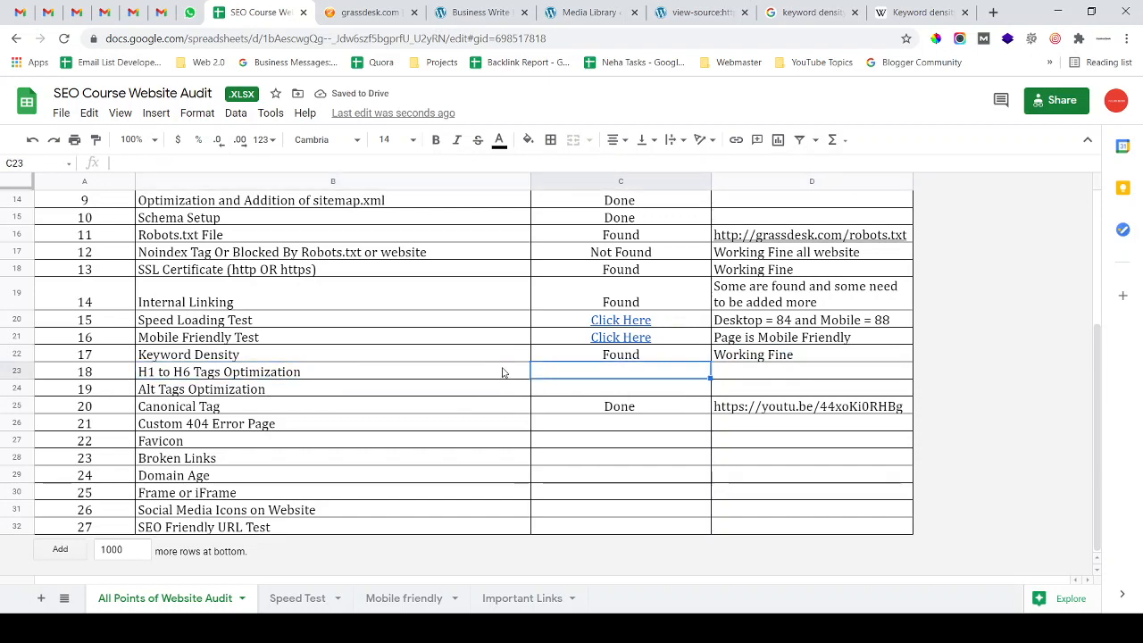
{"action": "left_click", "coordinate": [481, 11]}
{"action": "left_click", "coordinate": [514, 154]}
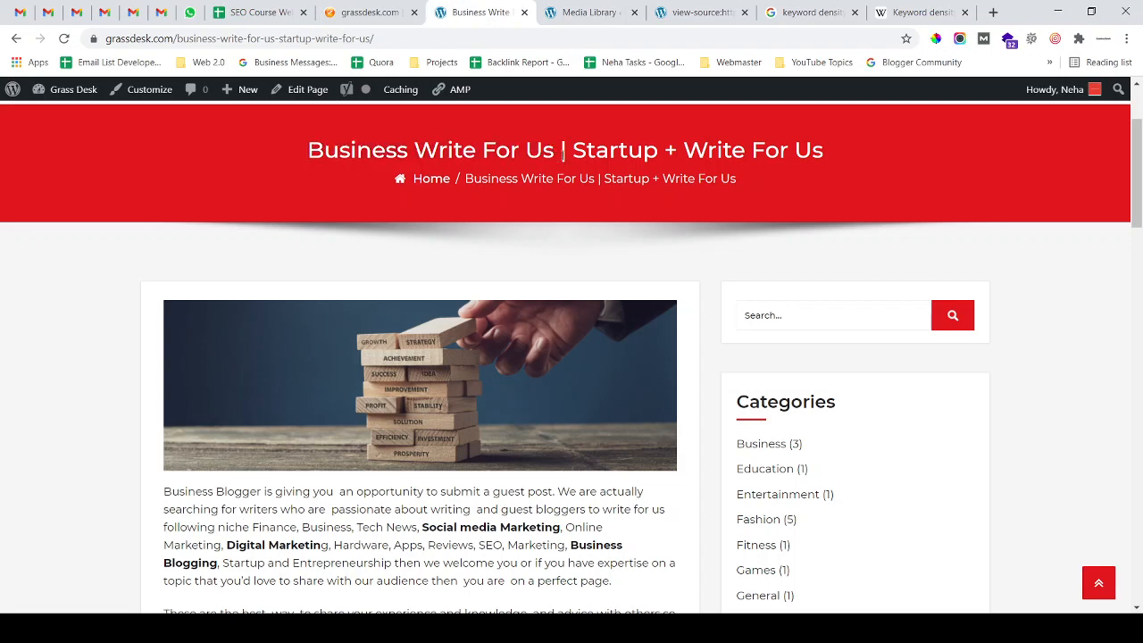
{"action": "left_click_drag", "start_coordinate": [568, 151], "coordinate": [371, 155]}
{"action": "left_click", "coordinate": [378, 208]}
{"action": "scroll", "coordinate": [380, 220], "scroll_direction": "up", "scroll_amount": 1}
{"action": "scroll", "coordinate": [381, 221], "scroll_direction": "up", "scroll_amount": 2}
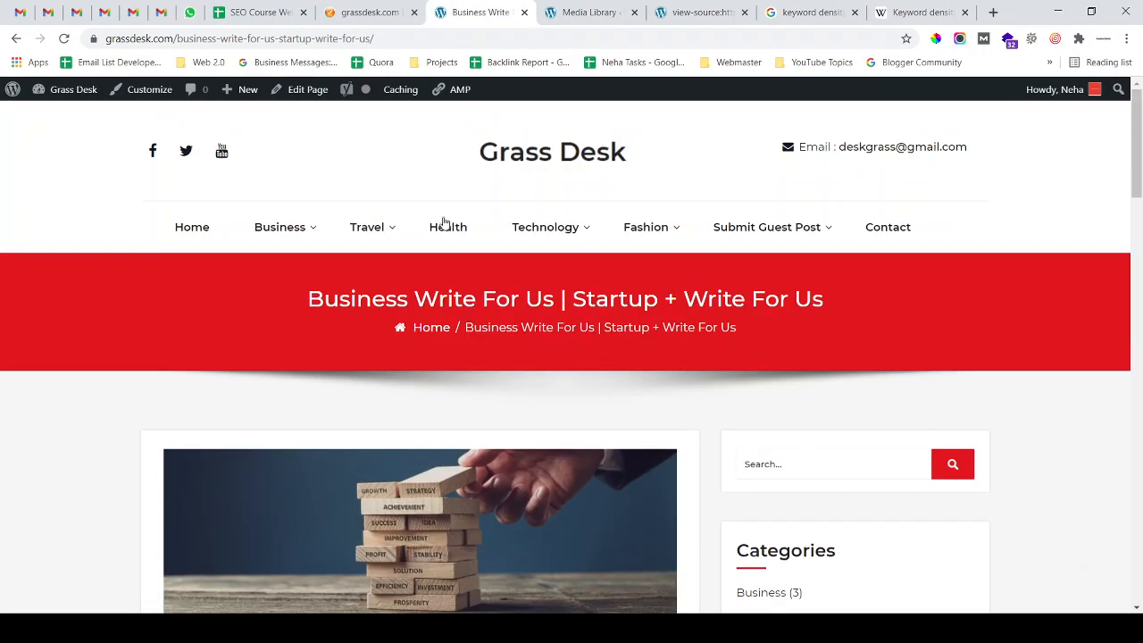
{"action": "mouse_move", "coordinate": [770, 229]}
{"action": "mouse_move", "coordinate": [296, 301]}
{"action": "left_mouse_down"}
{"action": "mouse_move", "coordinate": [823, 299]}
{"action": "mouse_move", "coordinate": [306, 299]}
{"action": "left_mouse_up"}
{"action": "left_click", "coordinate": [304, 297]}
Examine the subheadings of the page content, from Frequently Asked Question to Terms related to Business Write for us
{"action": "scroll", "coordinate": [333, 273], "scroll_direction": "down", "scroll_amount": 6}
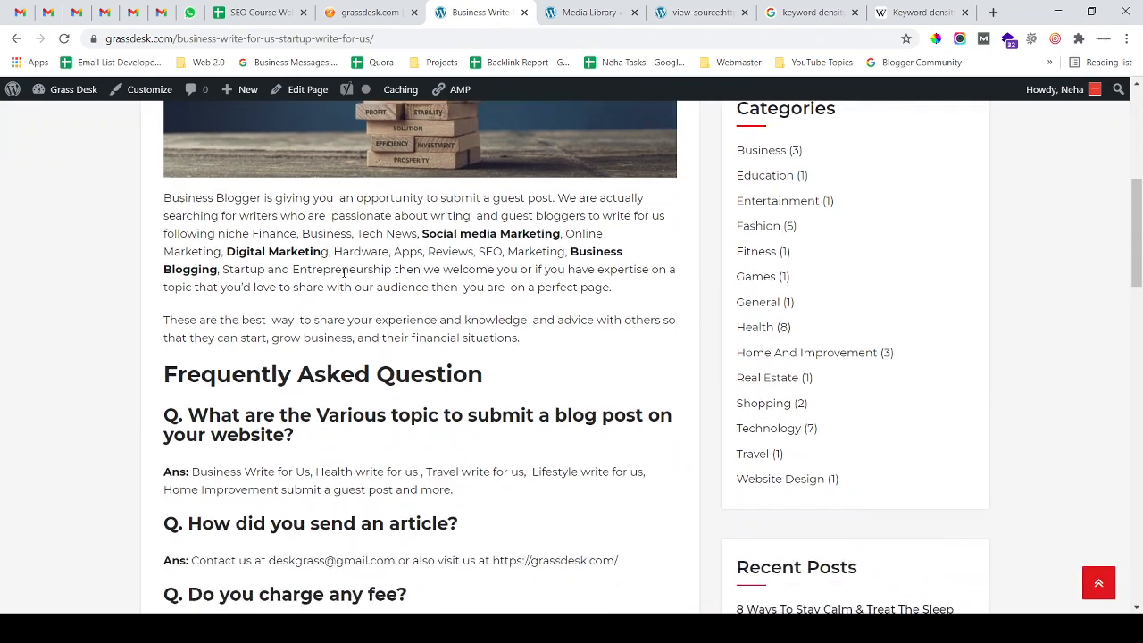
{"action": "scroll", "coordinate": [685, 251], "scroll_direction": "up", "scroll_amount": 2}
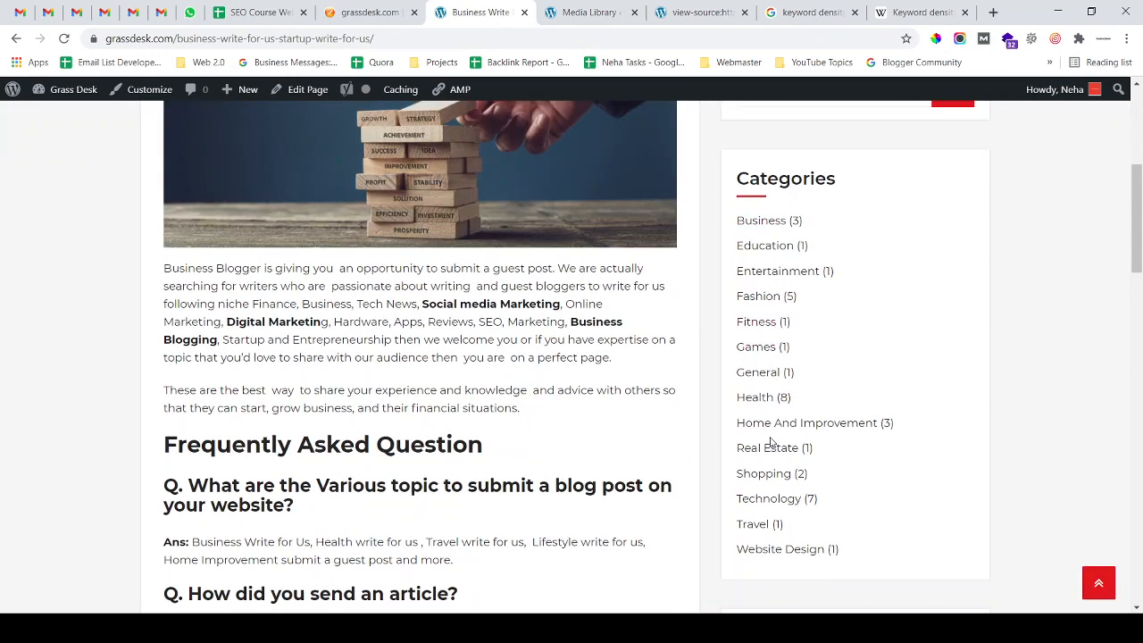
{"action": "scroll", "coordinate": [786, 442], "scroll_direction": "down", "scroll_amount": 4}
{"action": "scroll", "coordinate": [658, 428], "scroll_direction": "down", "scroll_amount": 8}
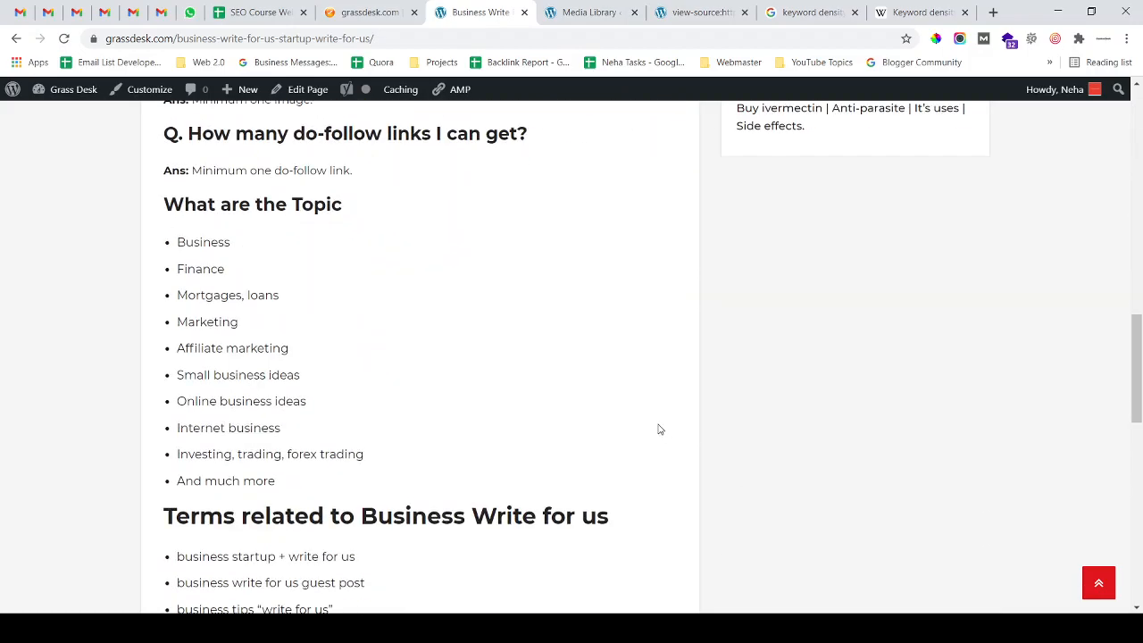
{"action": "left_click_drag", "start_coordinate": [1134, 431], "coordinate": [1140, 218]}
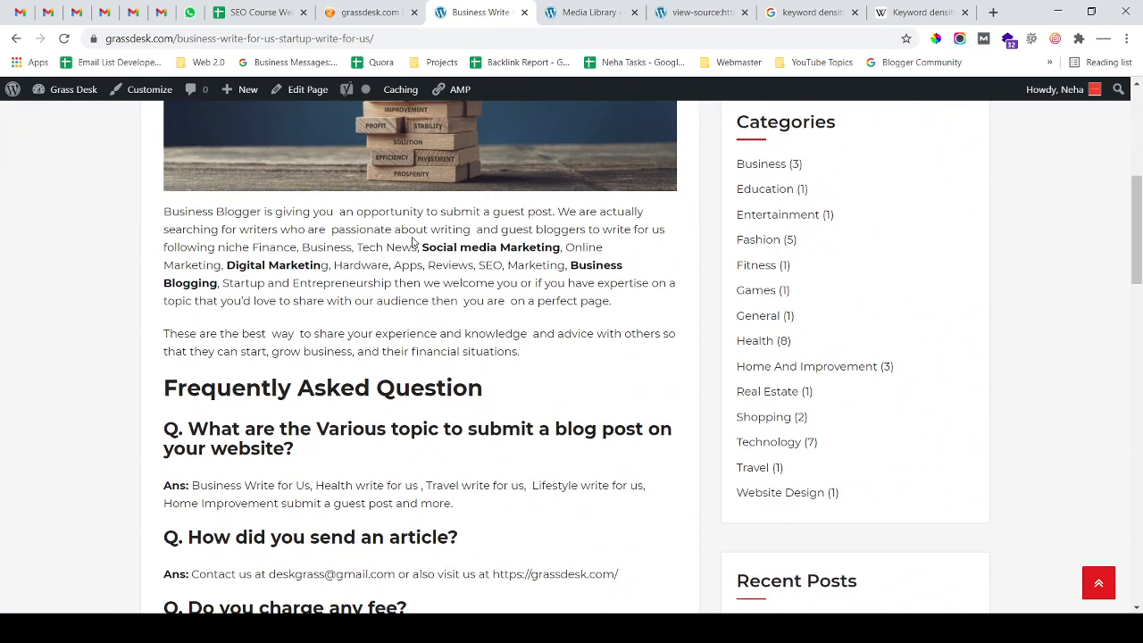
{"action": "left_click_drag", "start_coordinate": [413, 239], "coordinate": [409, 301]}
{"action": "left_click", "coordinate": [415, 310]}
{"action": "scroll", "coordinate": [323, 319], "scroll_direction": "down", "scroll_amount": 3}
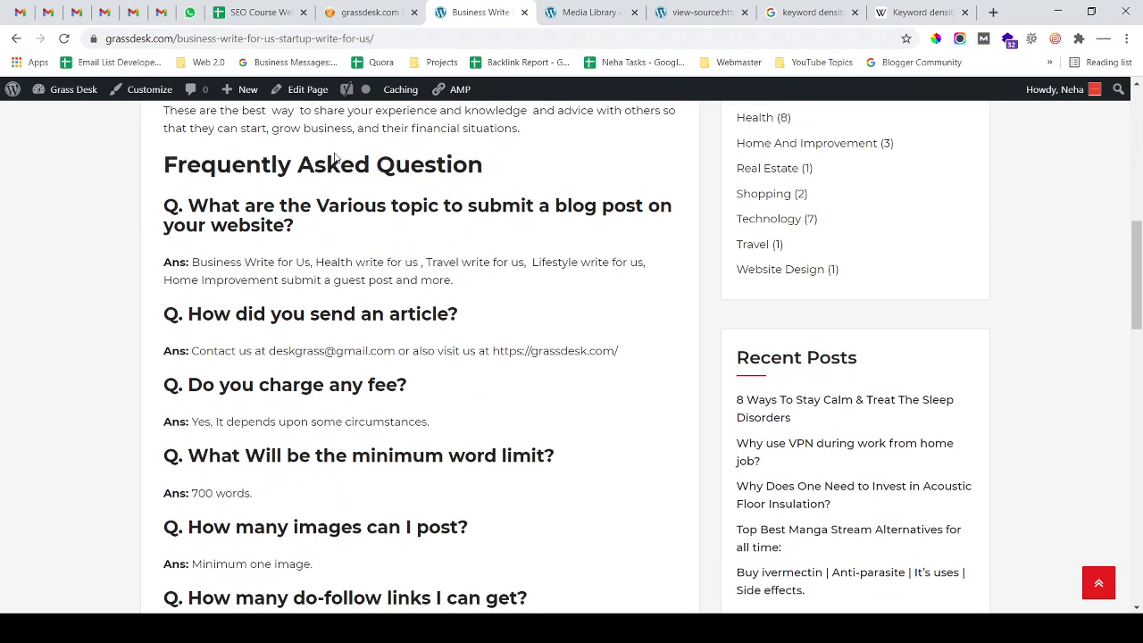
Return to the audit sheet and select the Alt Tags Optimization item
{"action": "left_click", "coordinate": [372, 13]}
{"action": "left_click", "coordinate": [253, 7]}
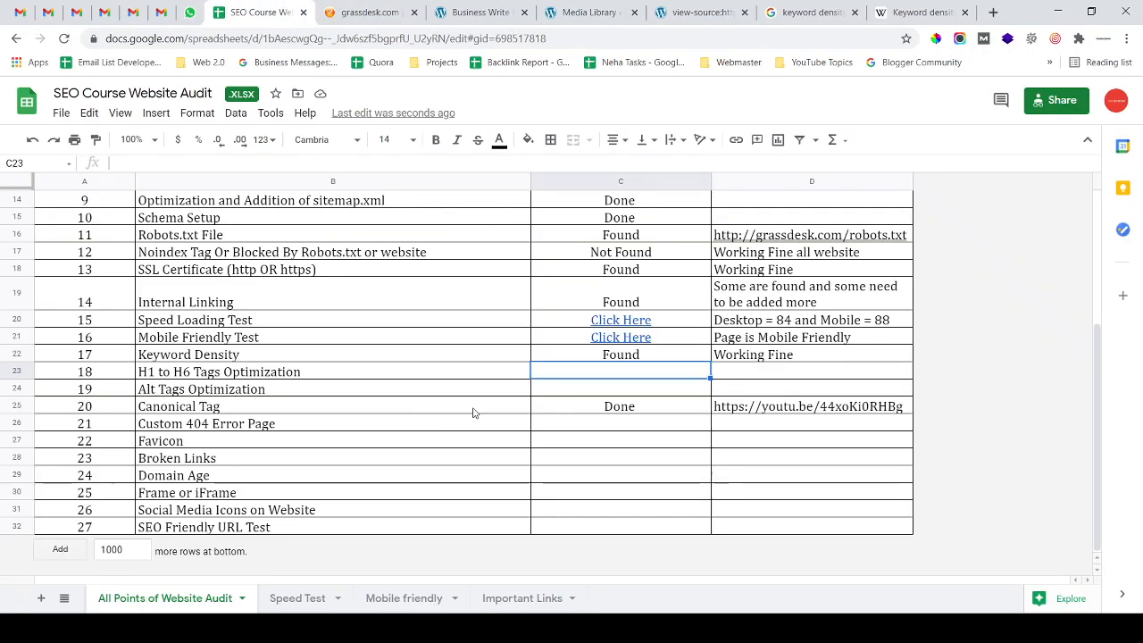
{"action": "left_click", "coordinate": [226, 391]}
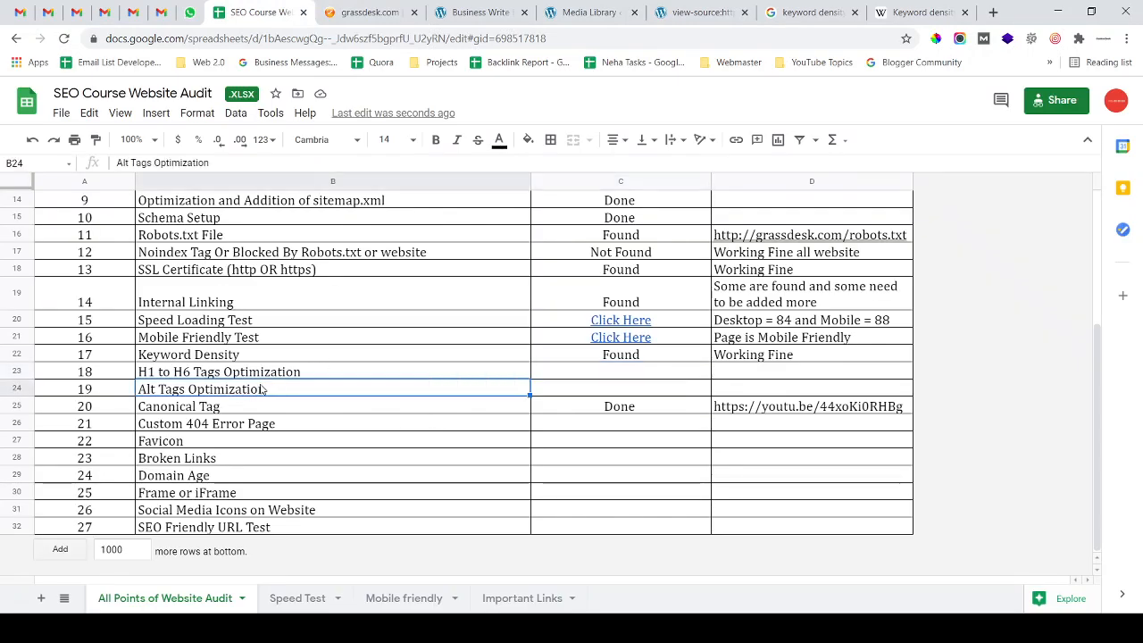
Inspect the code of the main image on the Business Write For Us page to check its alt attribute
{"action": "left_click", "coordinate": [366, 12]}
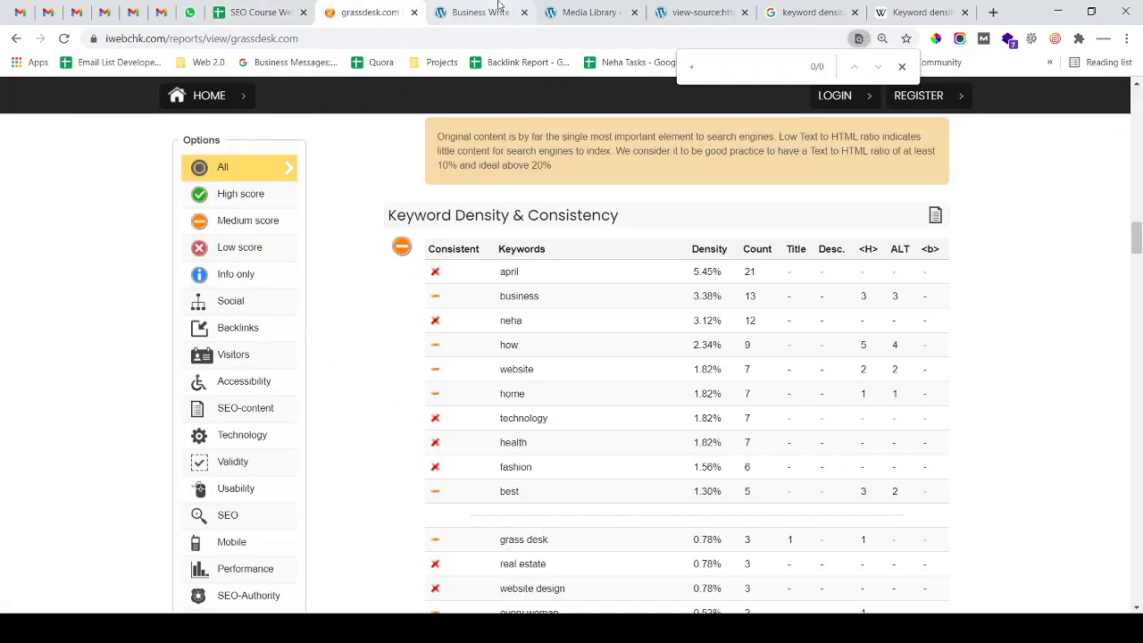
{"action": "left_click", "coordinate": [483, 11]}
{"action": "scroll", "coordinate": [485, 250], "scroll_direction": "up", "scroll_amount": 10}
{"action": "scroll", "coordinate": [485, 253], "scroll_direction": "down", "scroll_amount": 3}
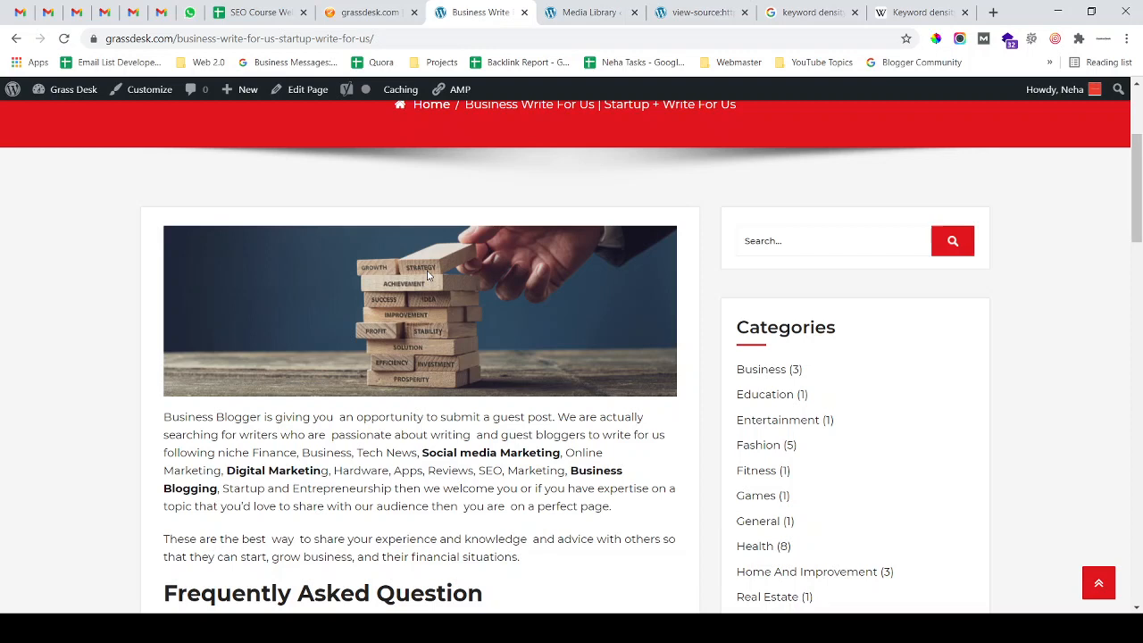
{"action": "key", "text": "ctrl+shift+i"}
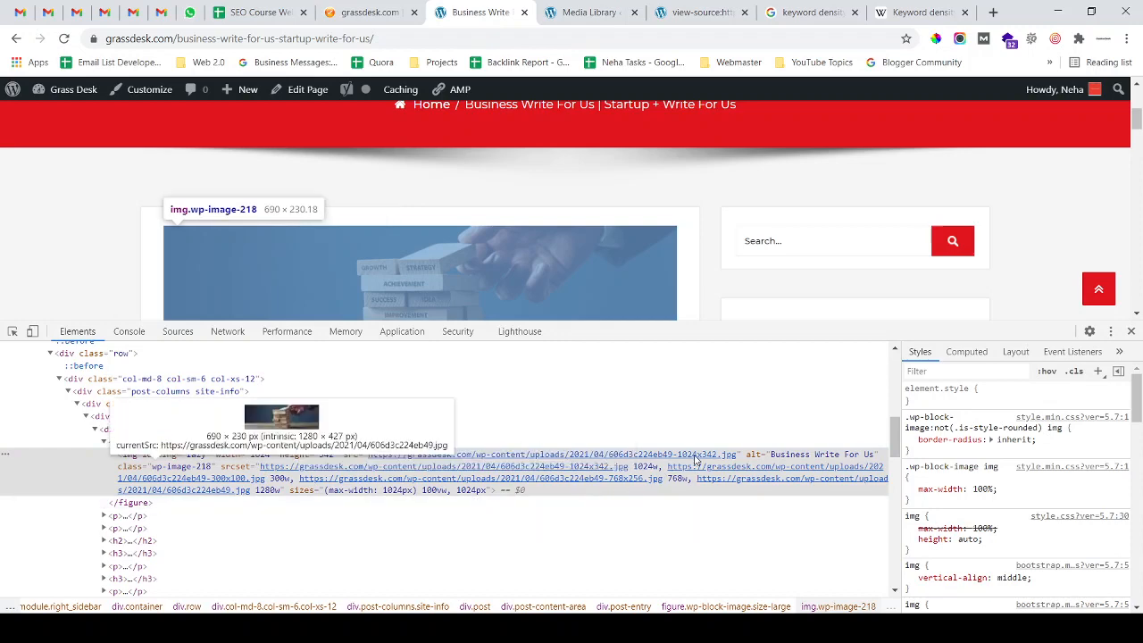
{"action": "mouse_move", "coordinate": [732, 460]}
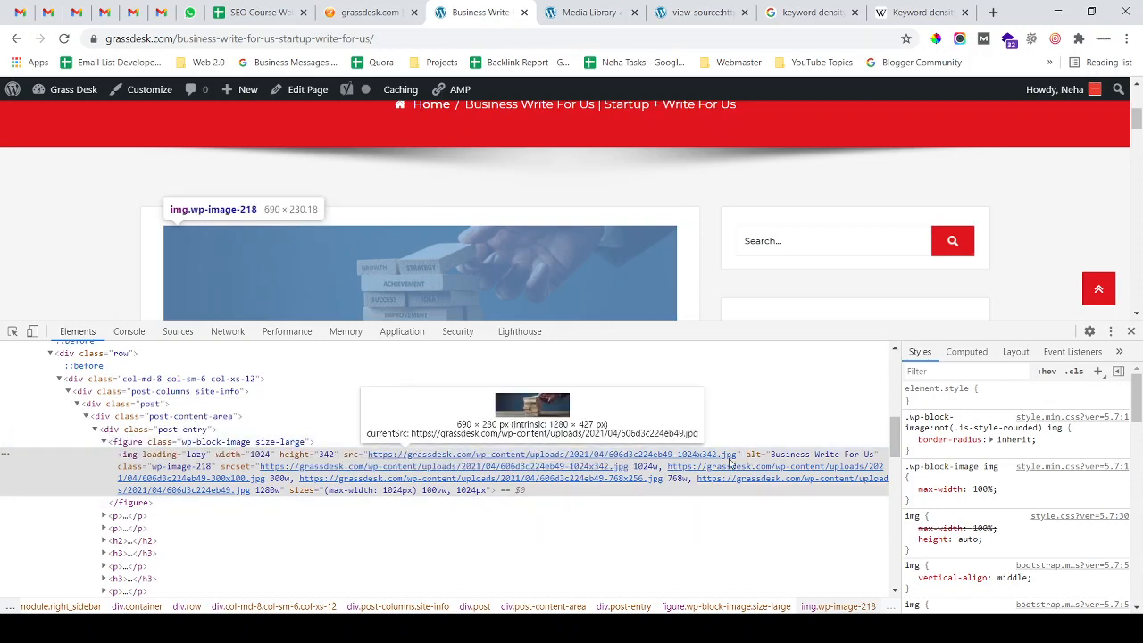
{"action": "key", "text": "ctrl+plus"}
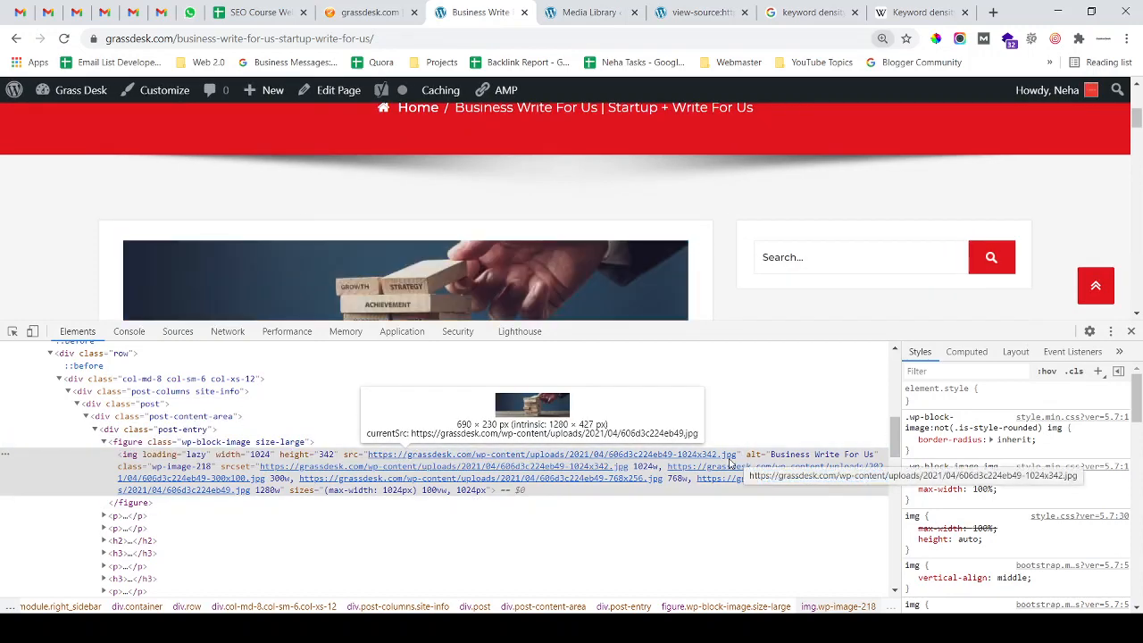
Re-inspect the wooden-blocks image on the Business Write For Us page for its alt value, and close the developer tools
{"action": "key", "text": "ctrl+plus"}
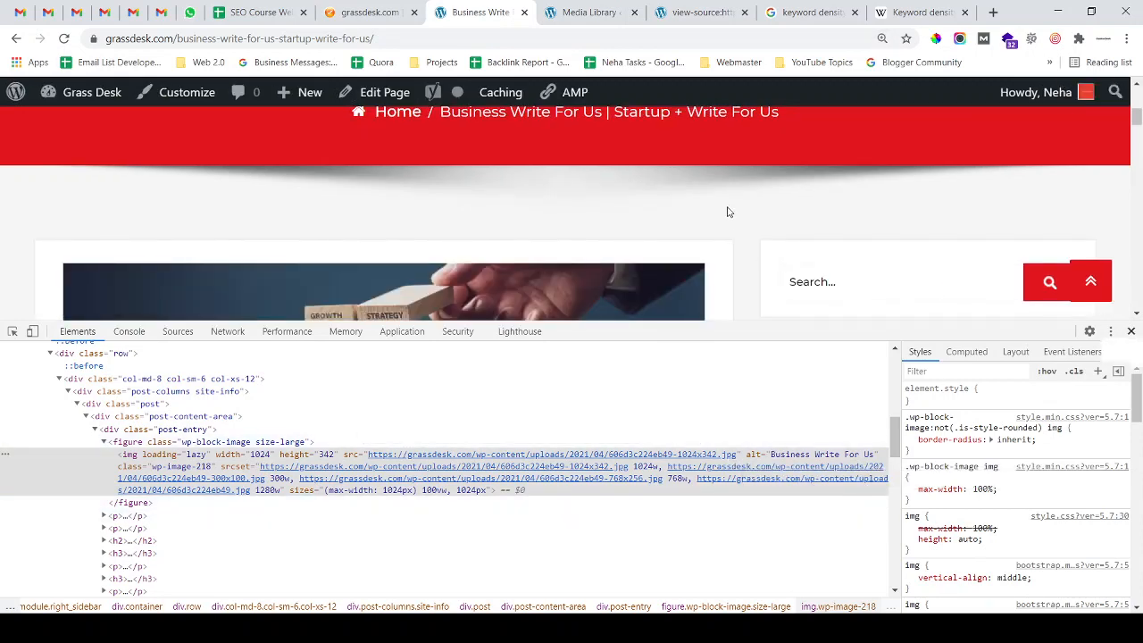
{"action": "left_click", "coordinate": [1131, 332]}
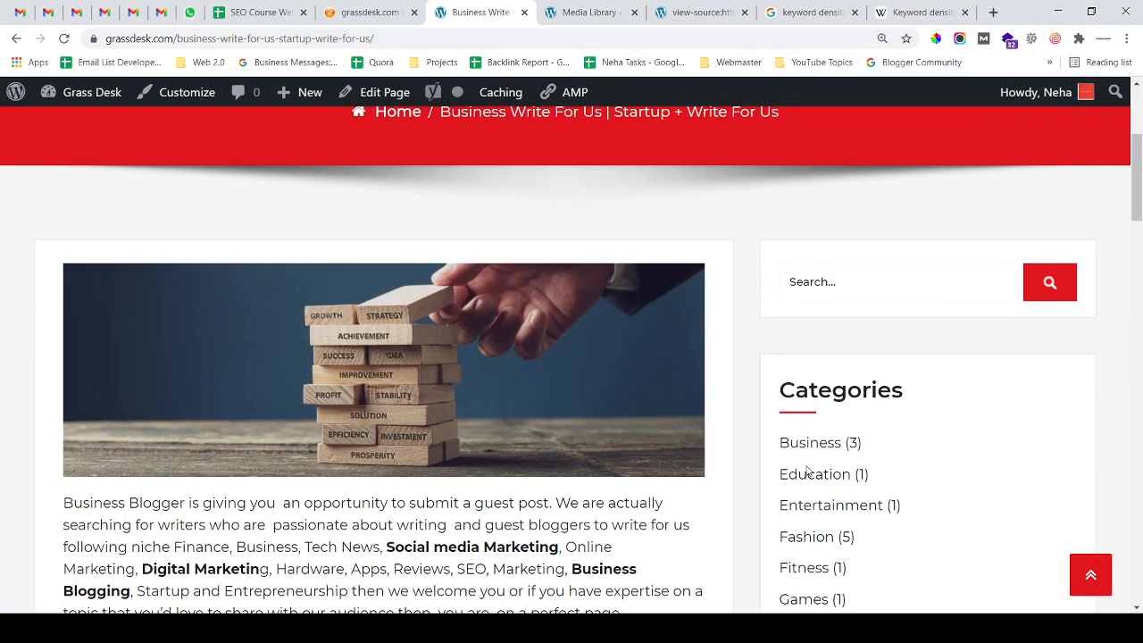
{"action": "key", "text": "ctrl+shift+i"}
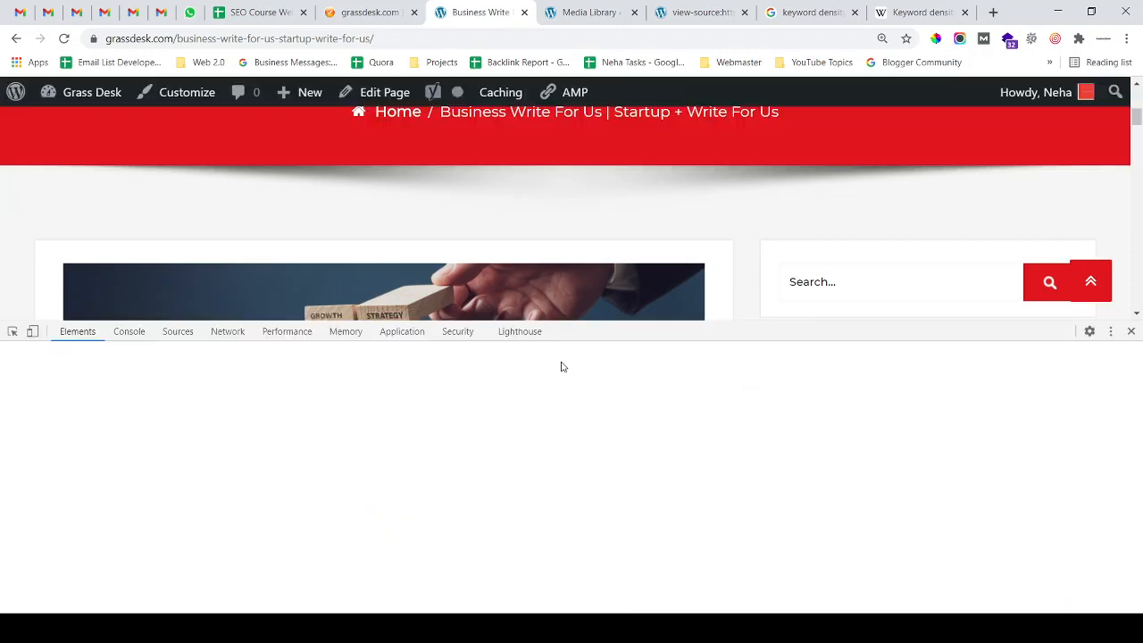
{"action": "scroll", "coordinate": [196, 240], "scroll_direction": "down", "scroll_amount": 2}
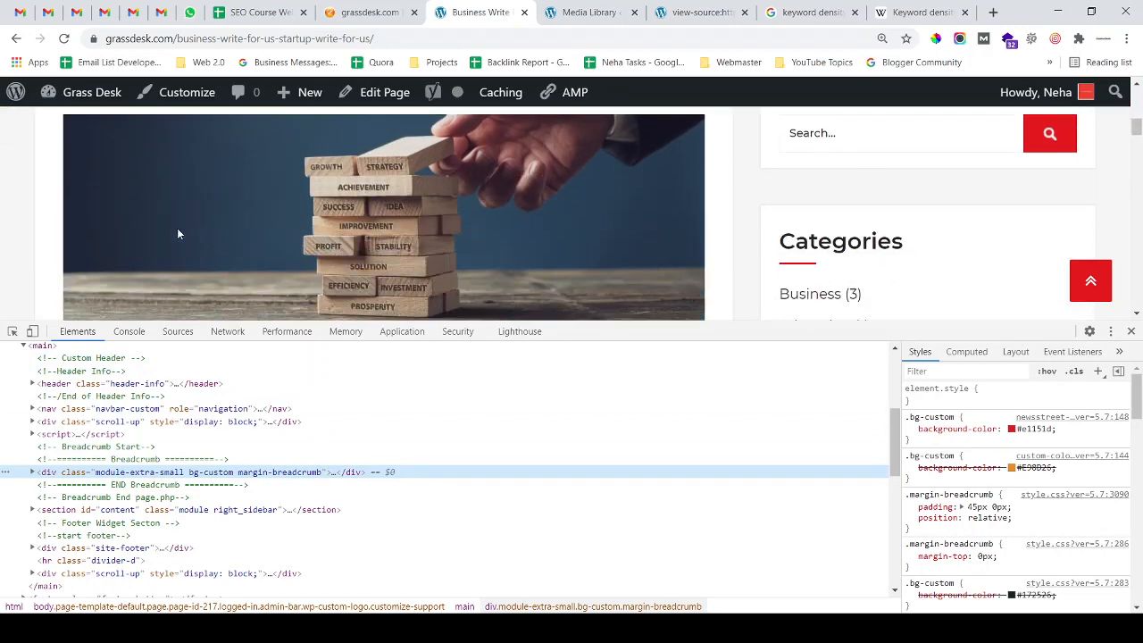
{"action": "left_click", "coordinate": [13, 332]}
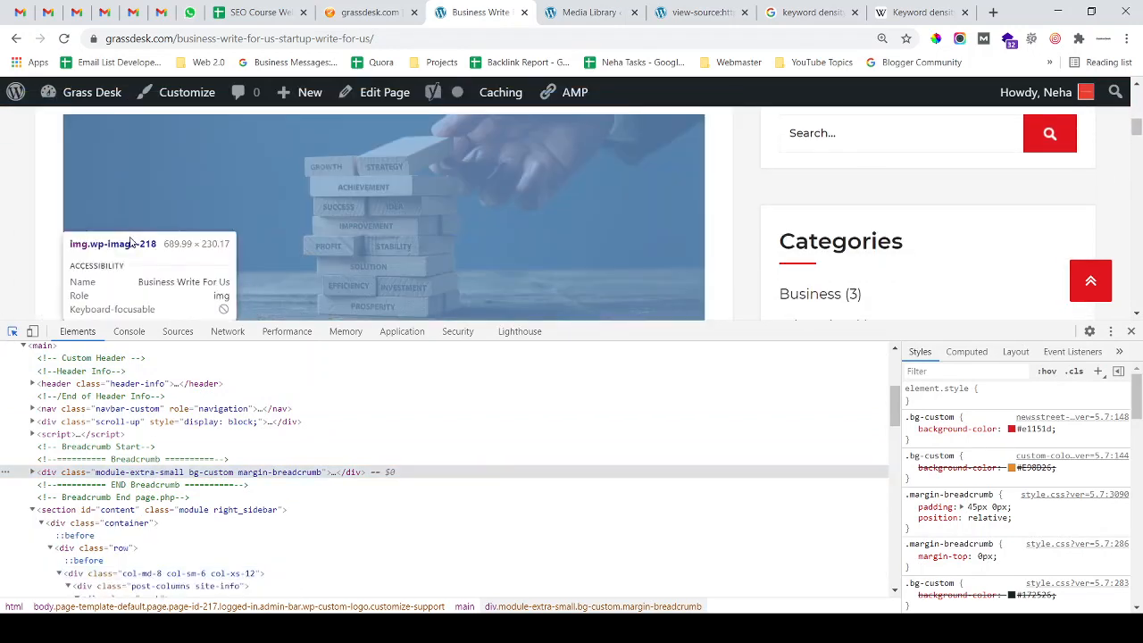
{"action": "left_click", "coordinate": [170, 208]}
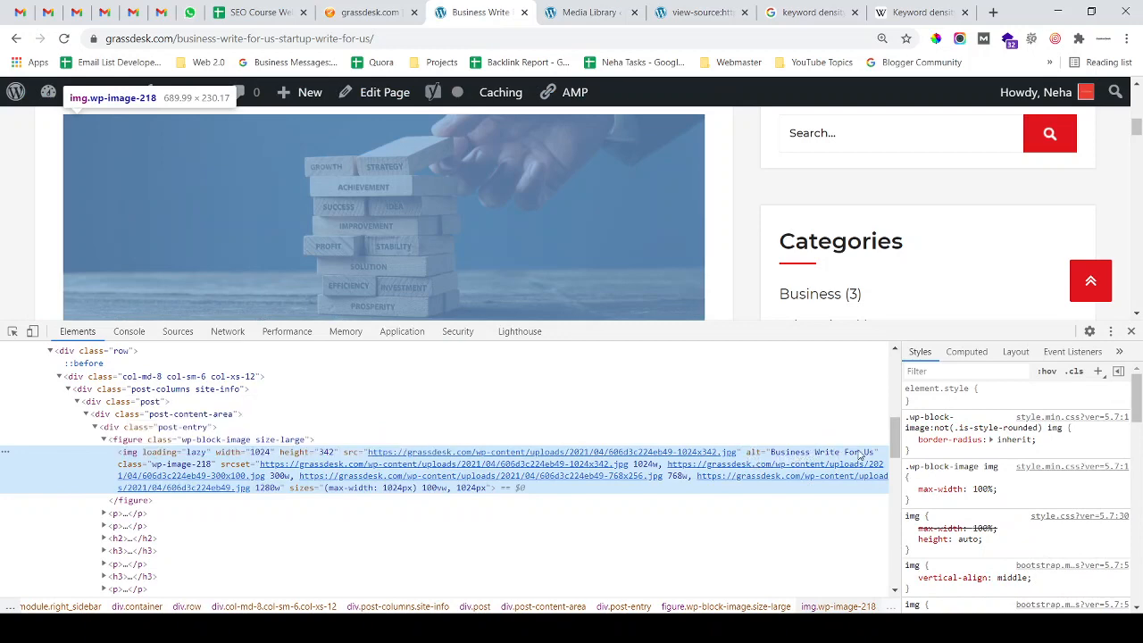
{"action": "left_click", "coordinate": [1132, 332]}
{"action": "scroll", "coordinate": [540, 334], "scroll_direction": "up", "scroll_amount": 2}
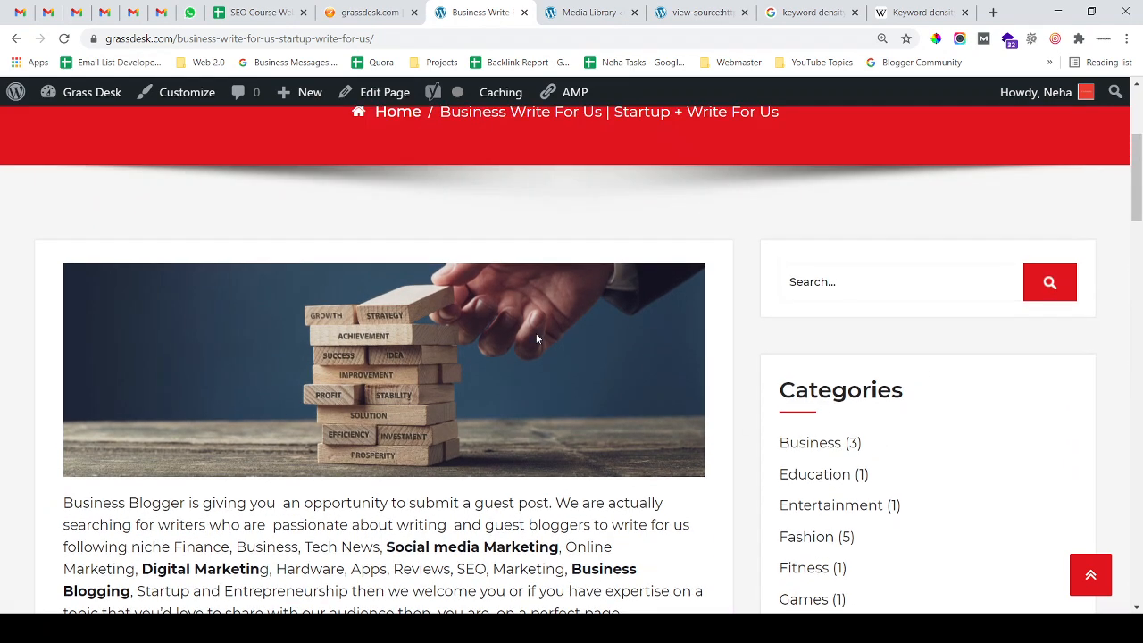
{"action": "key", "text": "ctrl+0"}
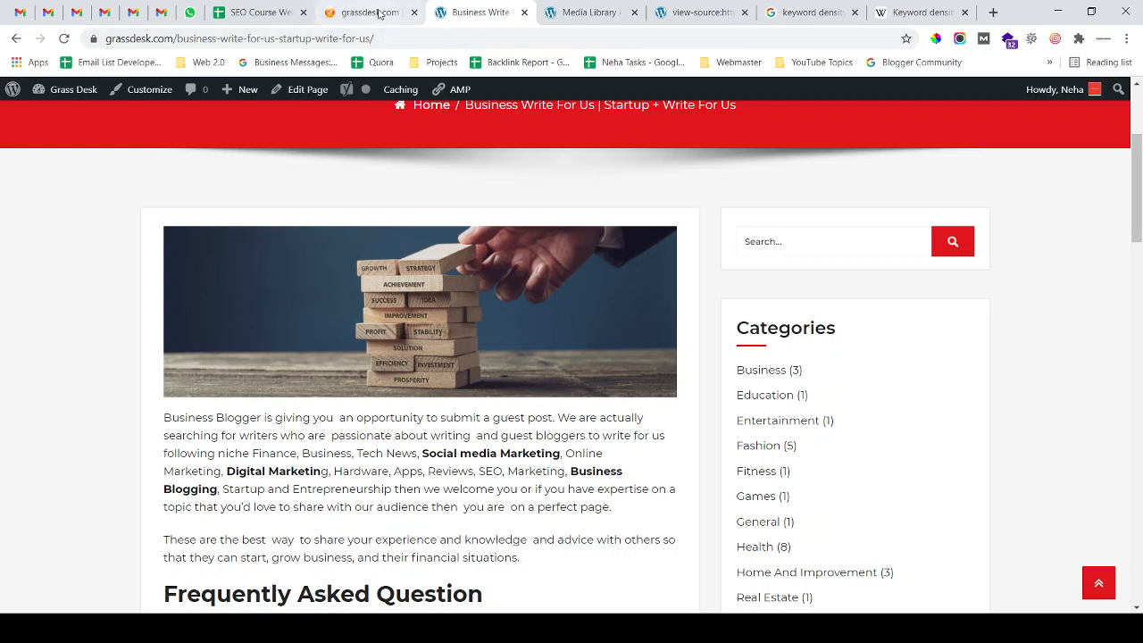
Search the iwebchk report for "alt" and review the number of images and missing alt tags in its Images section
{"action": "left_click", "coordinate": [378, 12]}
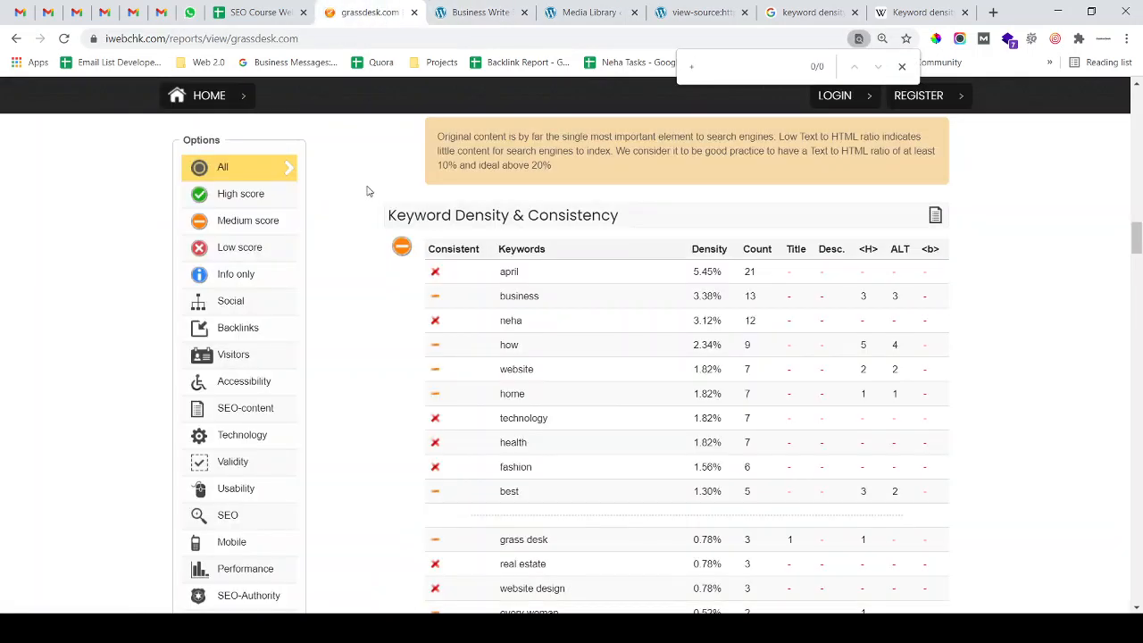
{"action": "type", "text": "alt"}
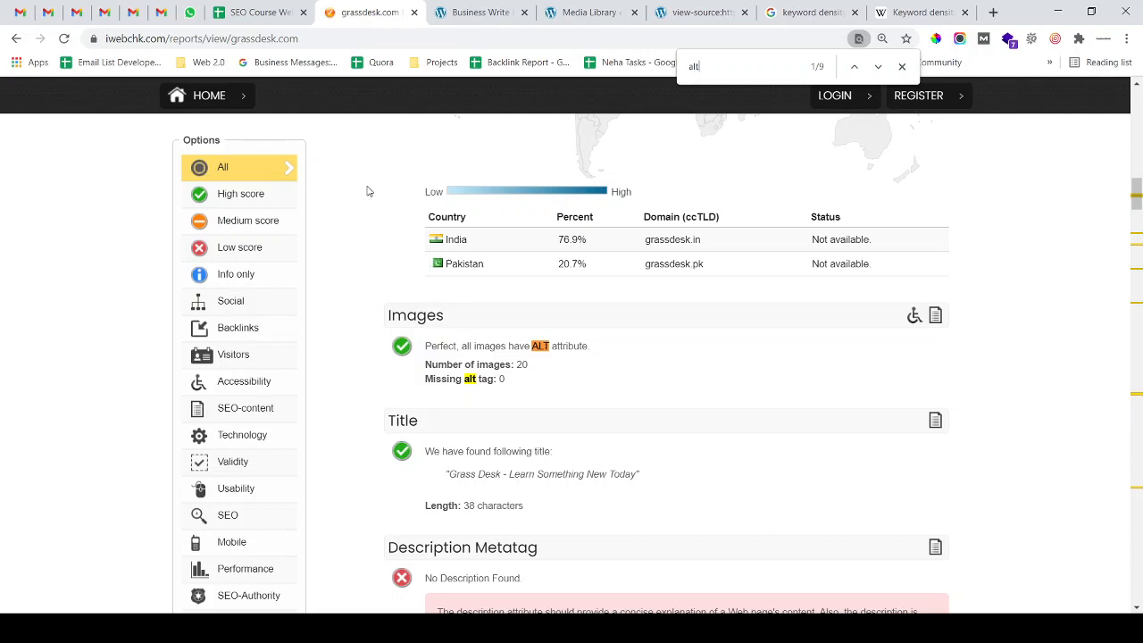
{"action": "left_click_drag", "start_coordinate": [449, 322], "coordinate": [372, 325]}
{"action": "left_click", "coordinate": [366, 327]}
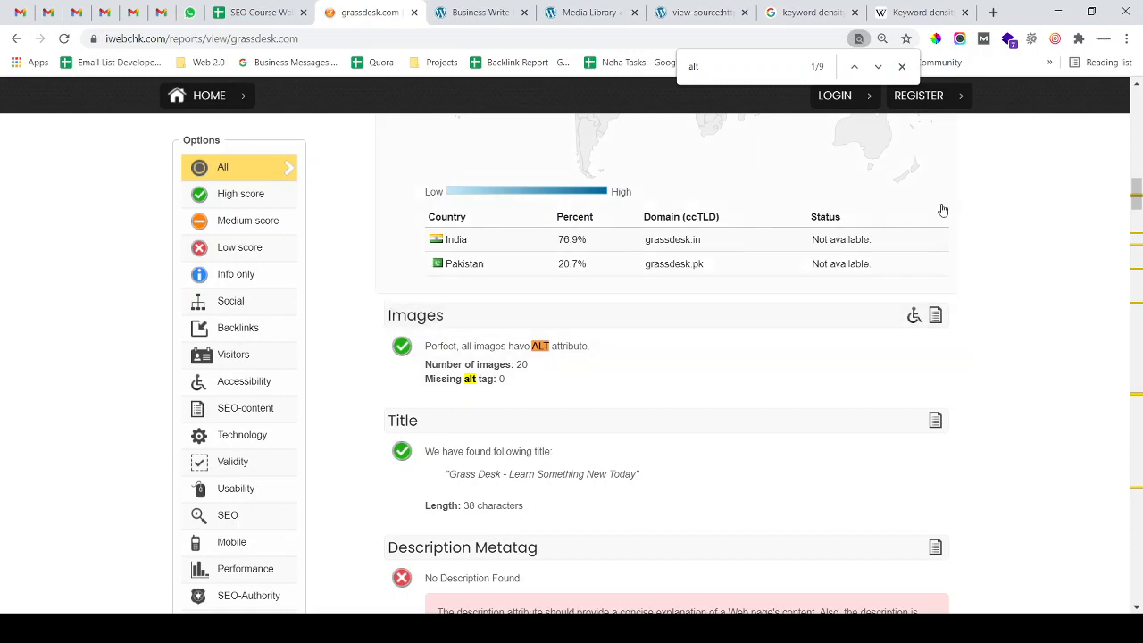
{"action": "left_click", "coordinate": [902, 68]}
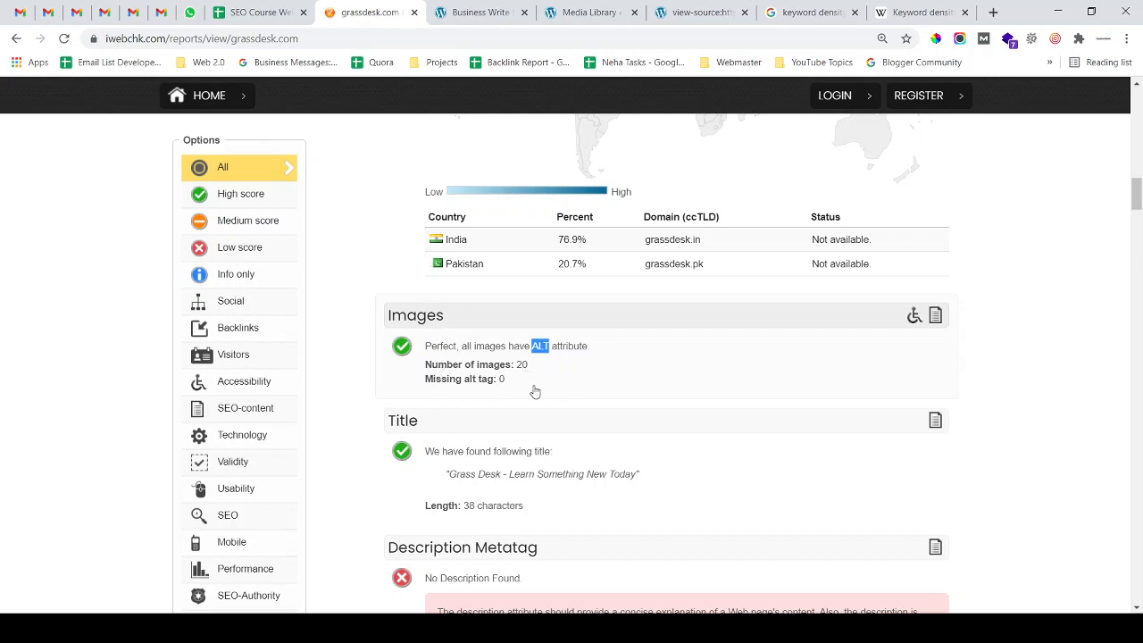
{"action": "left_click_drag", "start_coordinate": [523, 365], "coordinate": [383, 377]}
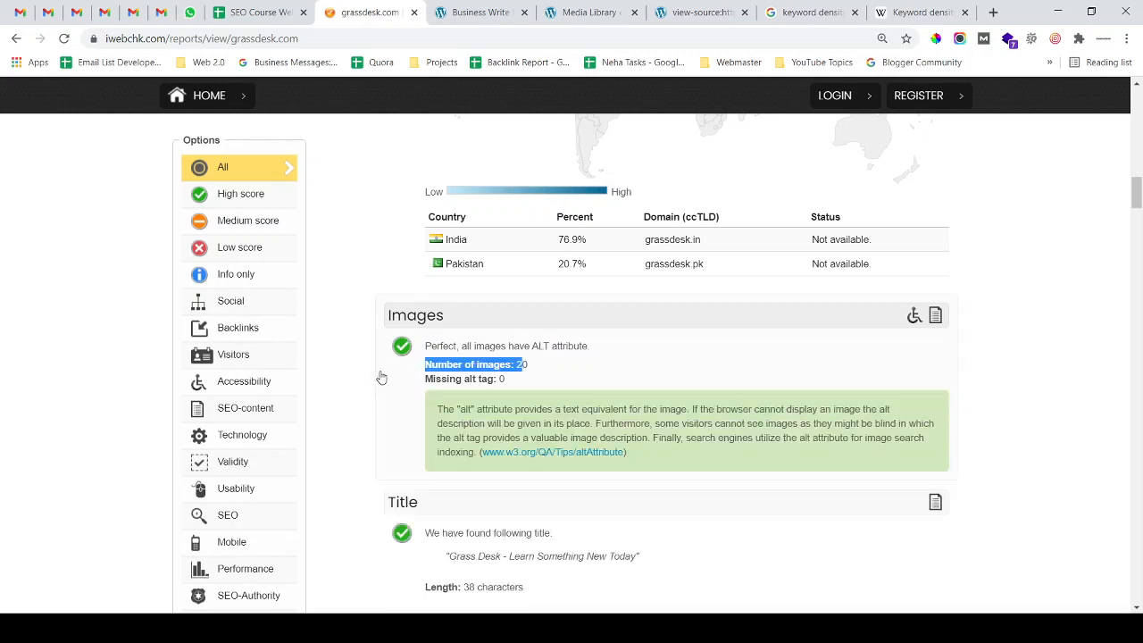
{"action": "left_click", "coordinate": [429, 371]}
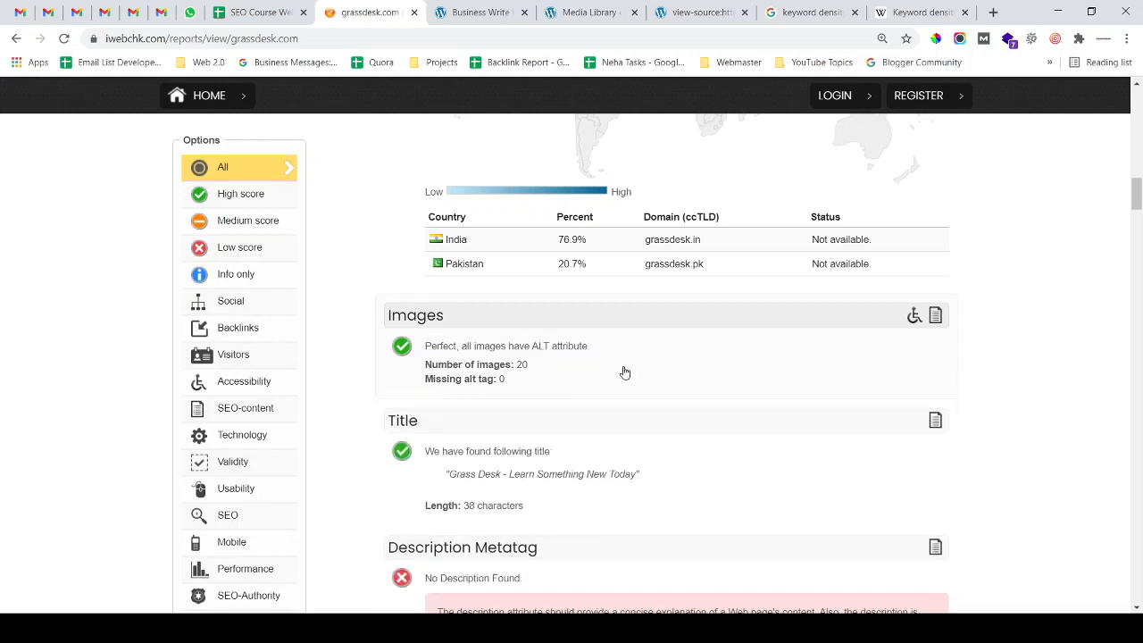
Return to the start of the iwebchk report, switch to the WordPress Media Library and browse the uploaded images
{"action": "scroll", "coordinate": [773, 381], "scroll_direction": "up", "scroll_amount": 3}
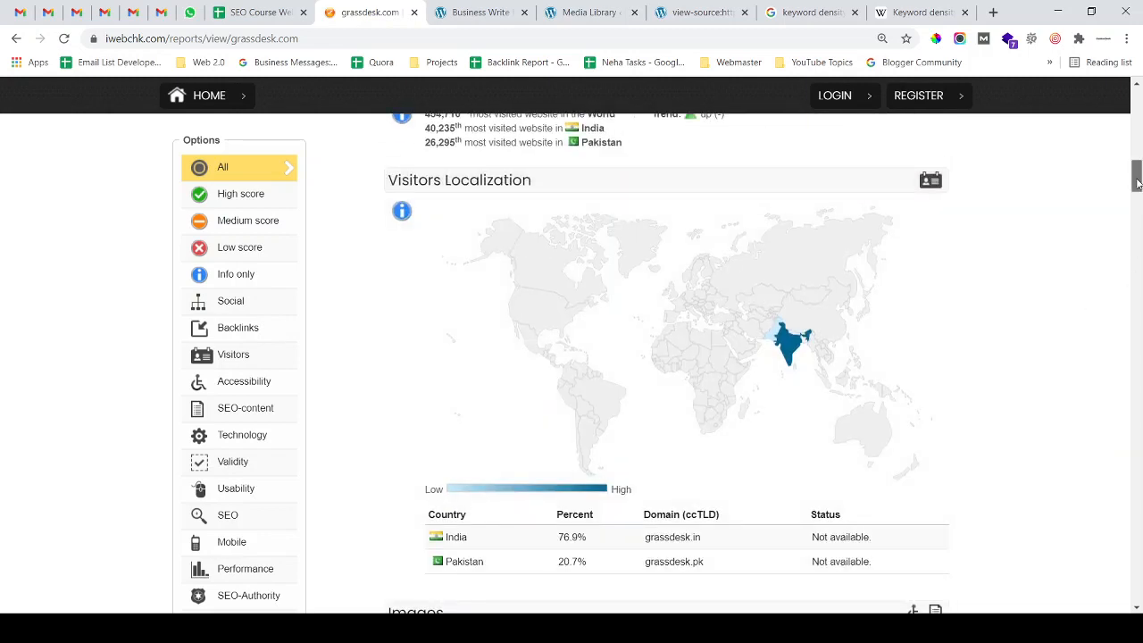
{"action": "left_click_drag", "start_coordinate": [1137, 178], "coordinate": [1137, 124]}
{"action": "scroll", "coordinate": [581, 170], "scroll_direction": "up", "scroll_amount": 2}
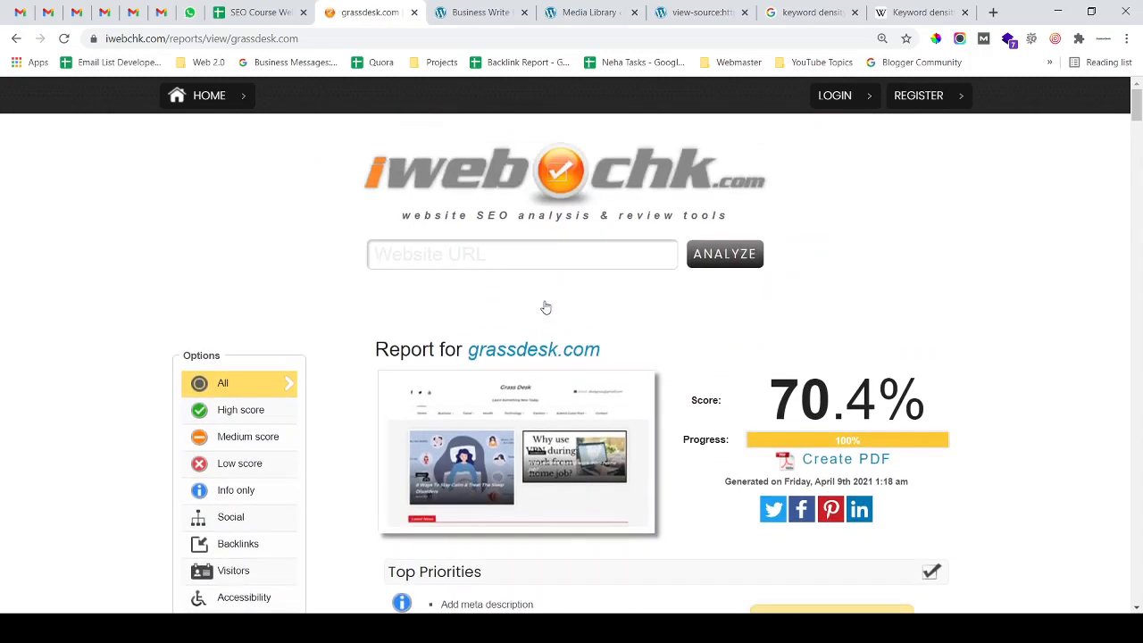
{"action": "left_click", "coordinate": [581, 11]}
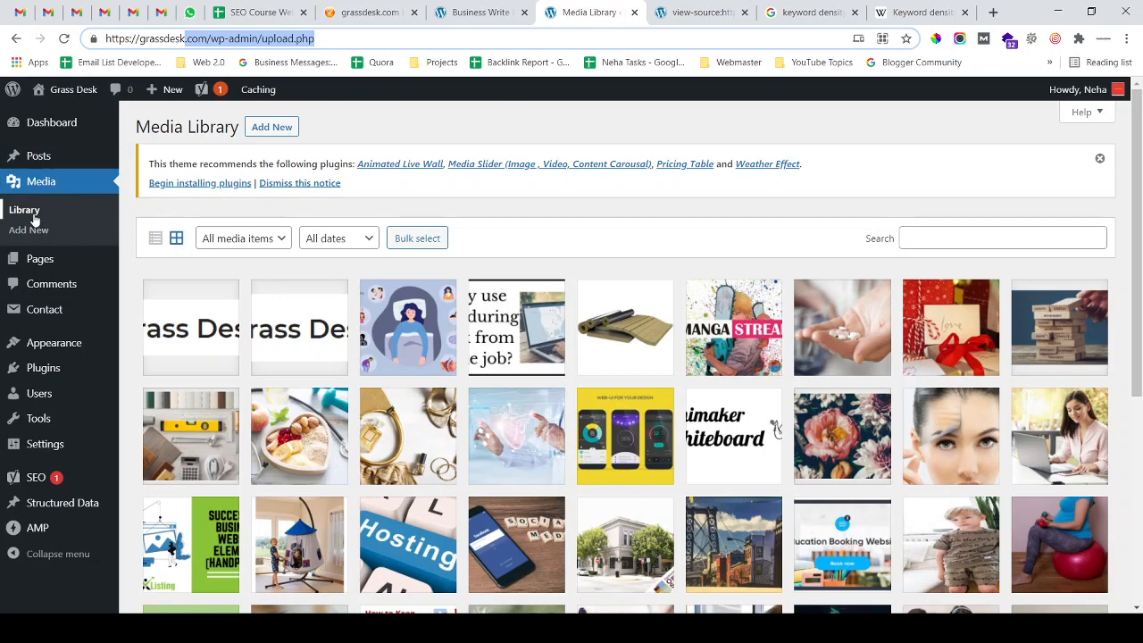
{"action": "scroll", "coordinate": [369, 260], "scroll_direction": "down", "scroll_amount": 3}
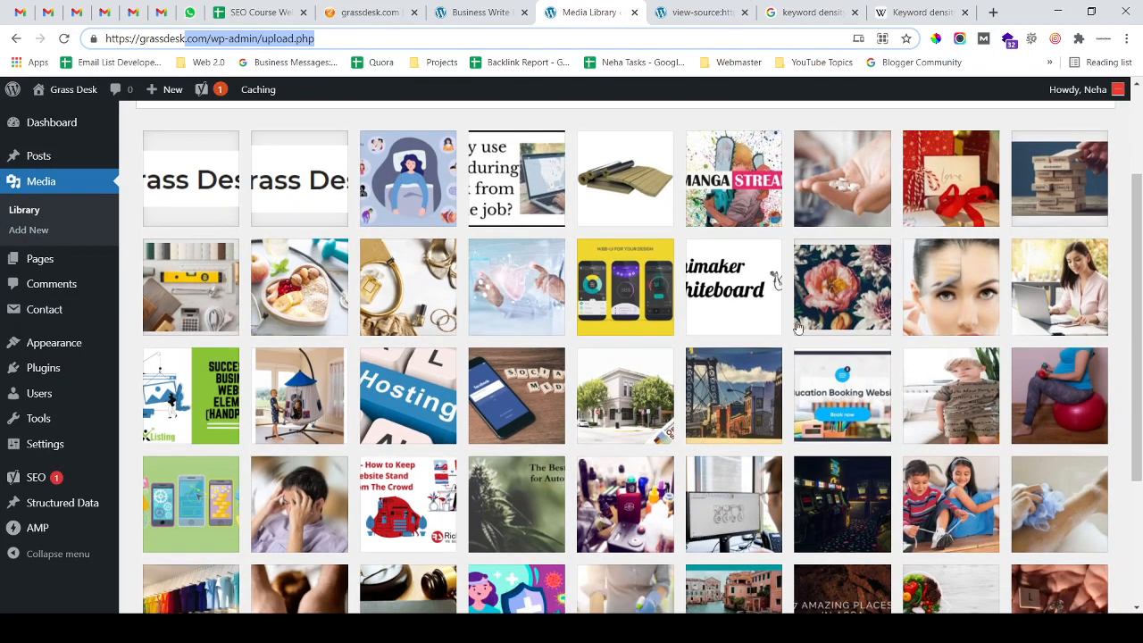
{"action": "scroll", "coordinate": [747, 334], "scroll_direction": "down", "scroll_amount": 2}
{"action": "scroll", "coordinate": [747, 334], "scroll_direction": "up", "scroll_amount": 5}
{"action": "scroll", "coordinate": [746, 334], "scroll_direction": "down", "scroll_amount": 5}
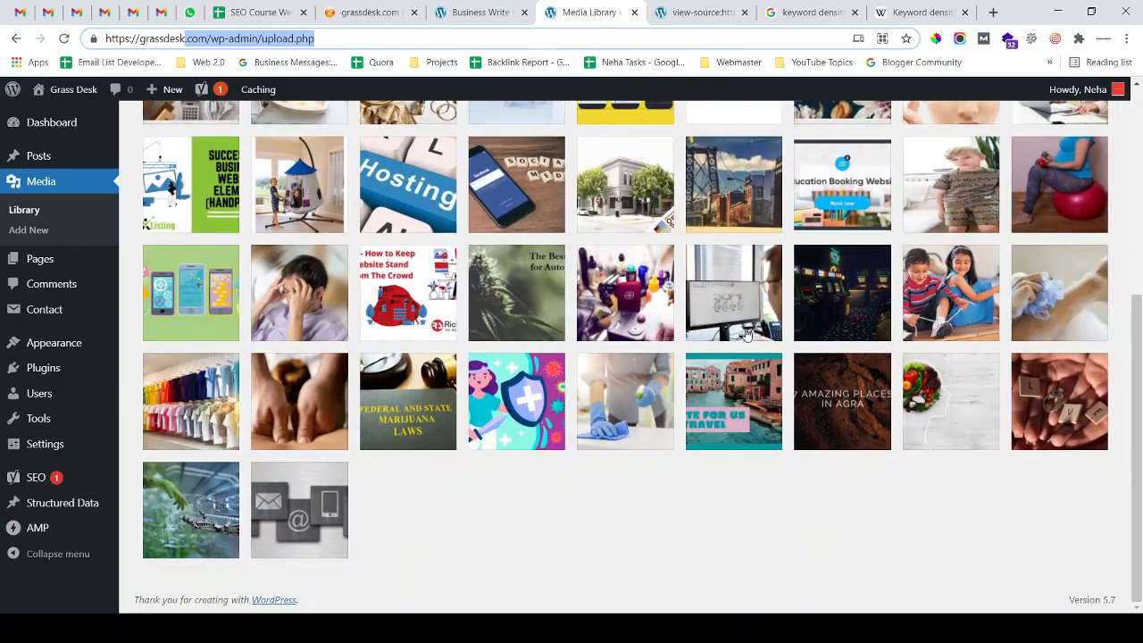
Open the details of the qwe.jpg image and set its alternative text to "Beauty and Fashion"
{"action": "left_click", "coordinate": [636, 282]}
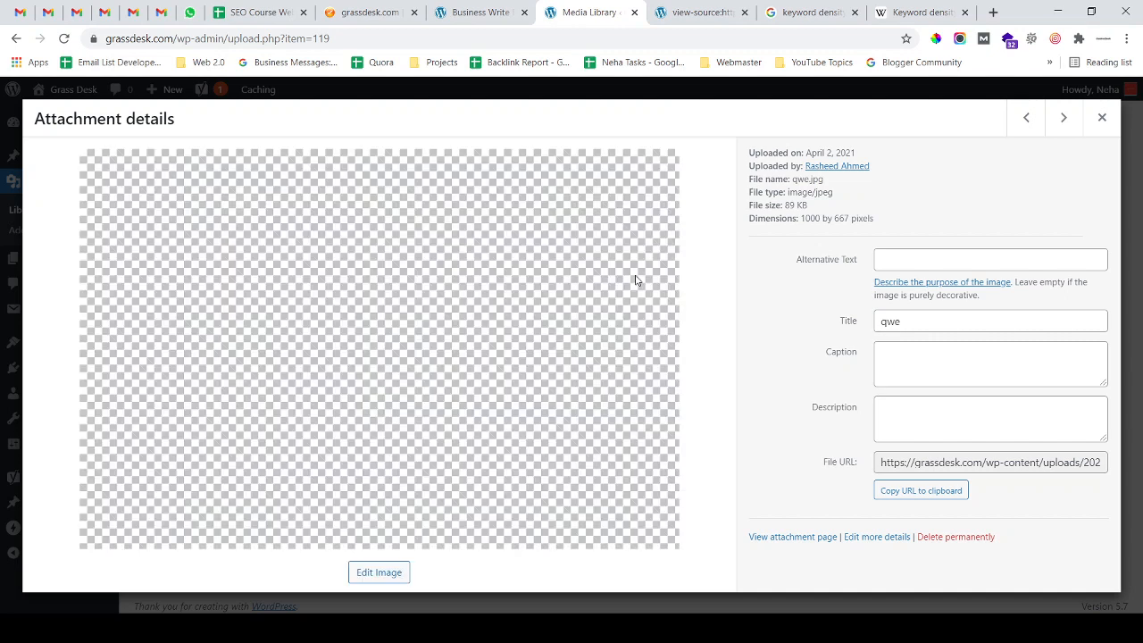
{"action": "left_click", "coordinate": [909, 261]}
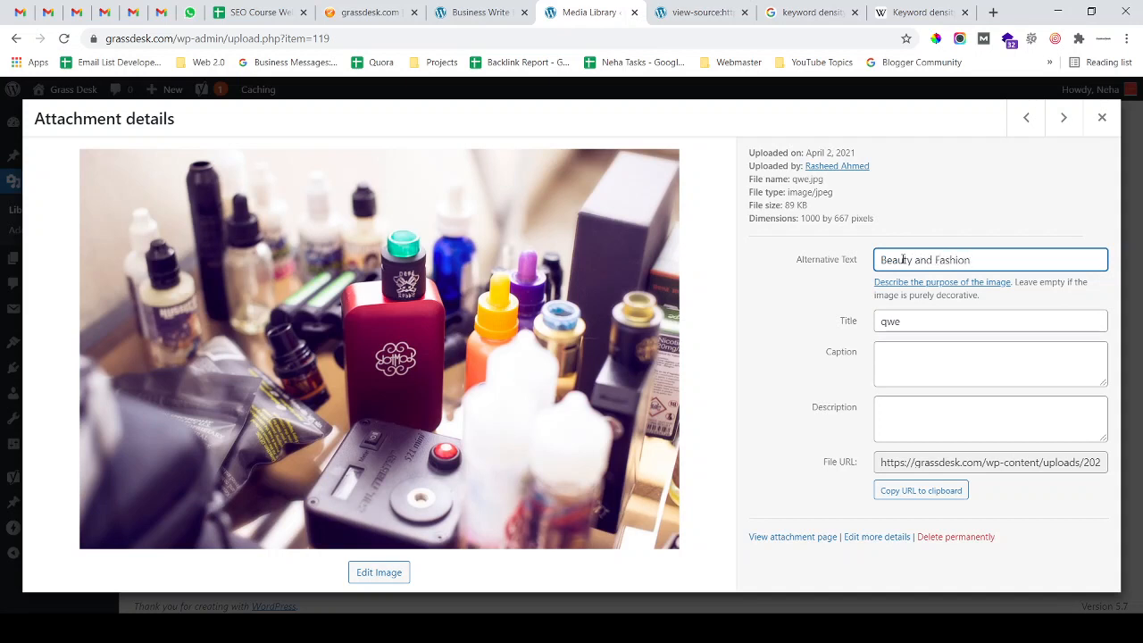
{"action": "left_click_drag", "start_coordinate": [978, 260], "coordinate": [853, 259]}
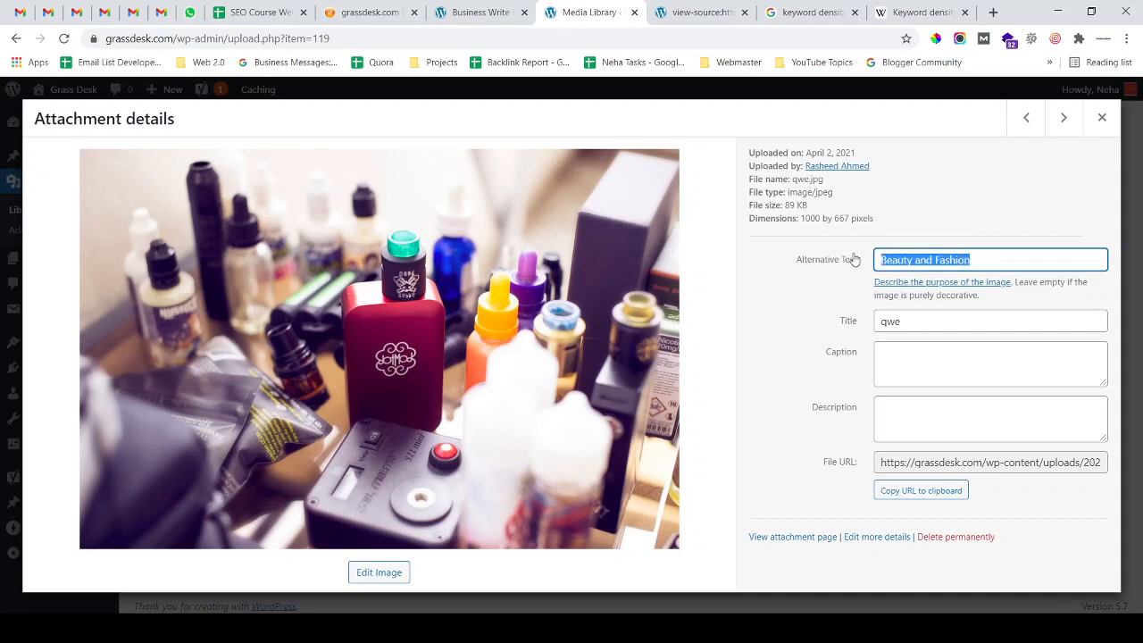
{"action": "left_click", "coordinate": [930, 325]}
{"action": "left_click", "coordinate": [1002, 260]}
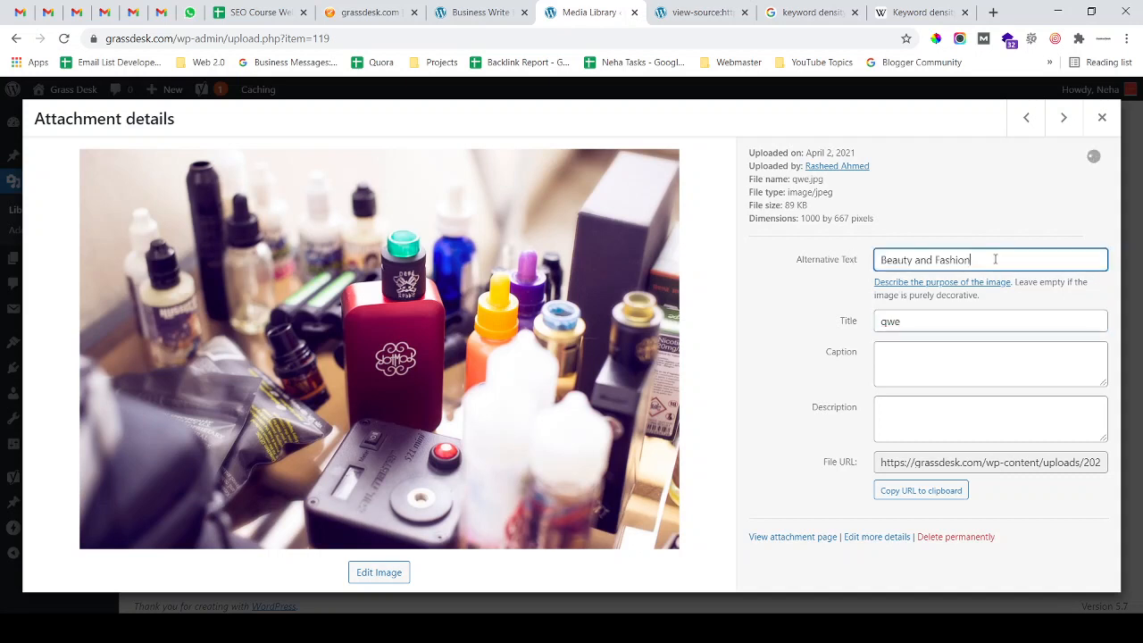
Copy the alternative text of qwe.jpg into its title, replacing it with "Beauty and Fashion"
{"action": "left_click_drag", "start_coordinate": [1002, 259], "coordinate": [756, 266]}
{"action": "key", "text": "ctrl+c"}
{"action": "left_click_drag", "start_coordinate": [922, 325], "coordinate": [866, 332]}
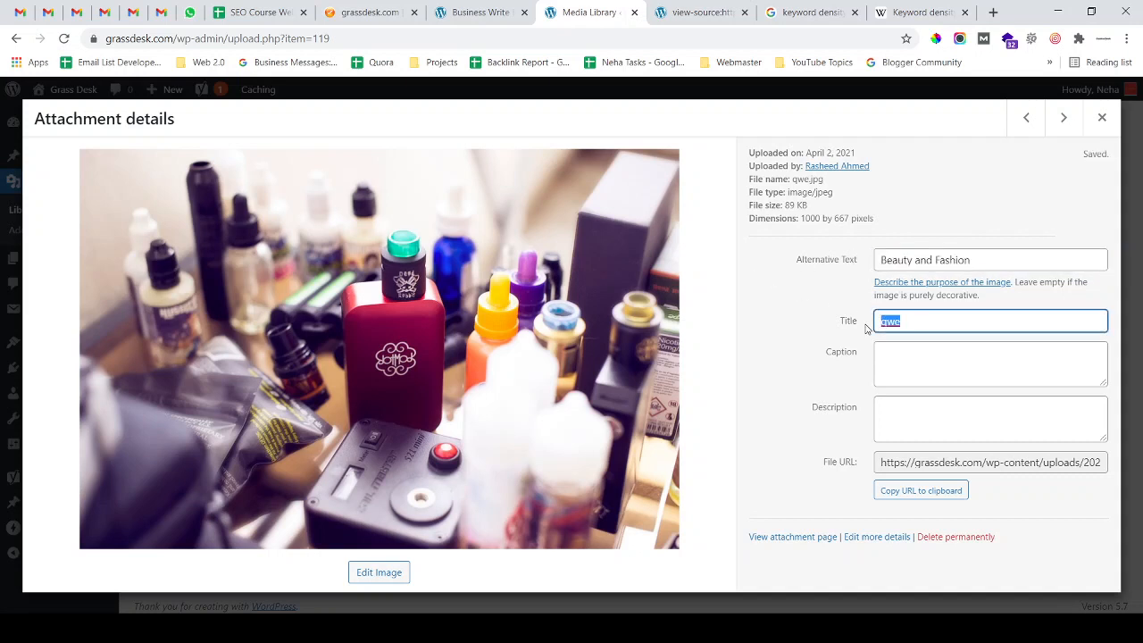
{"action": "key", "text": "ctrl+v"}
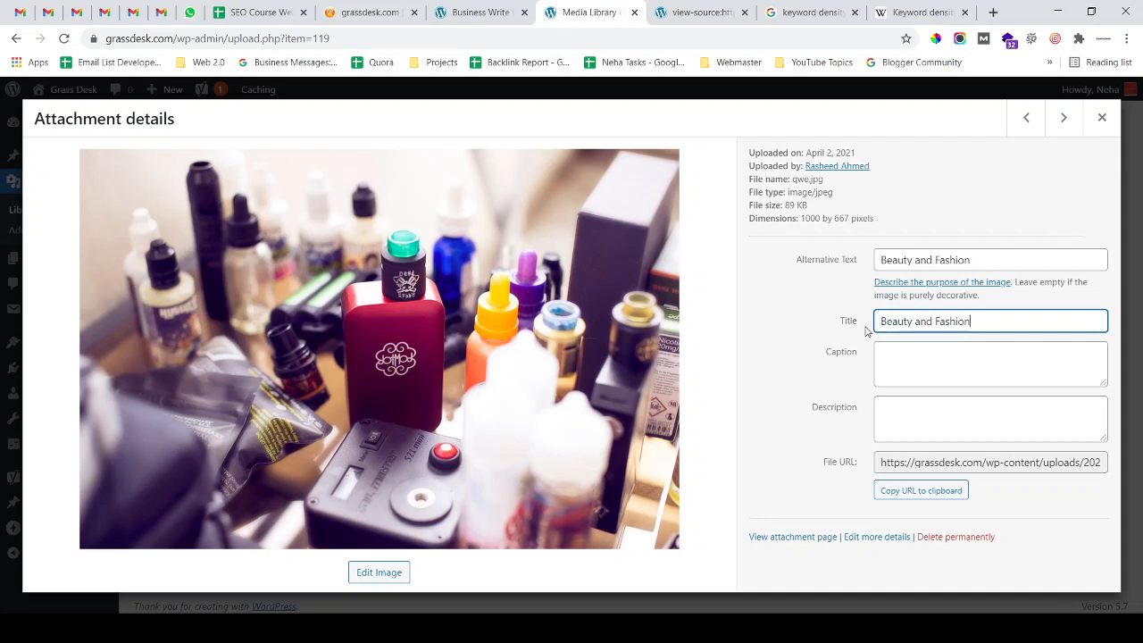
Change the alternative text of qwe.jpg to "Fashion write for us" and close the attachment details
{"action": "left_click_drag", "start_coordinate": [994, 259], "coordinate": [850, 258]}
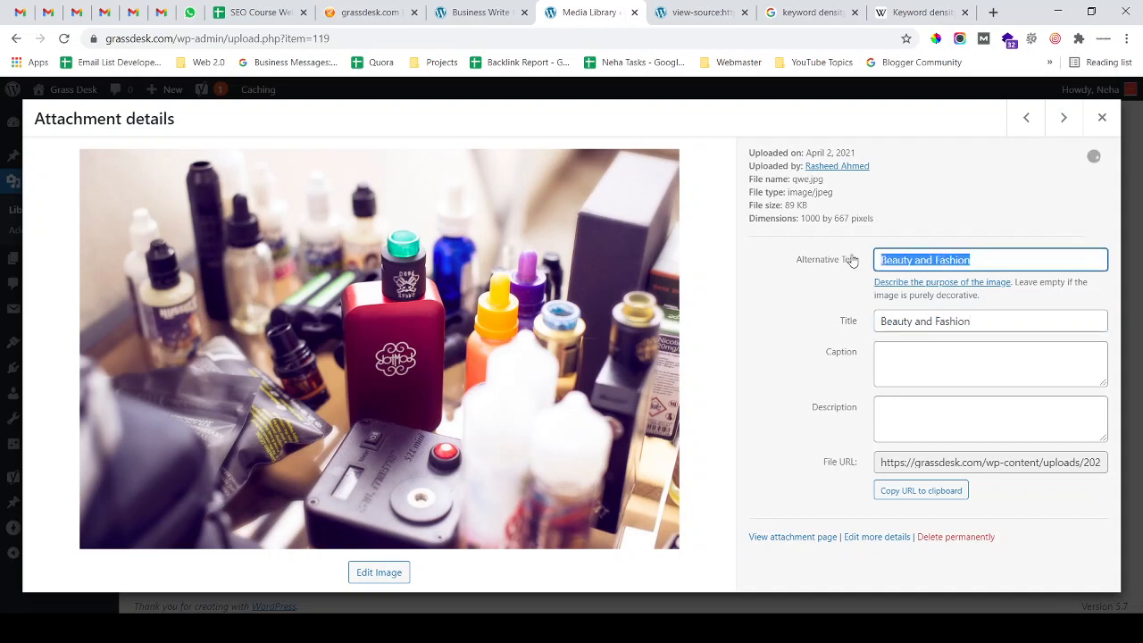
{"action": "left_click", "coordinate": [983, 257]}
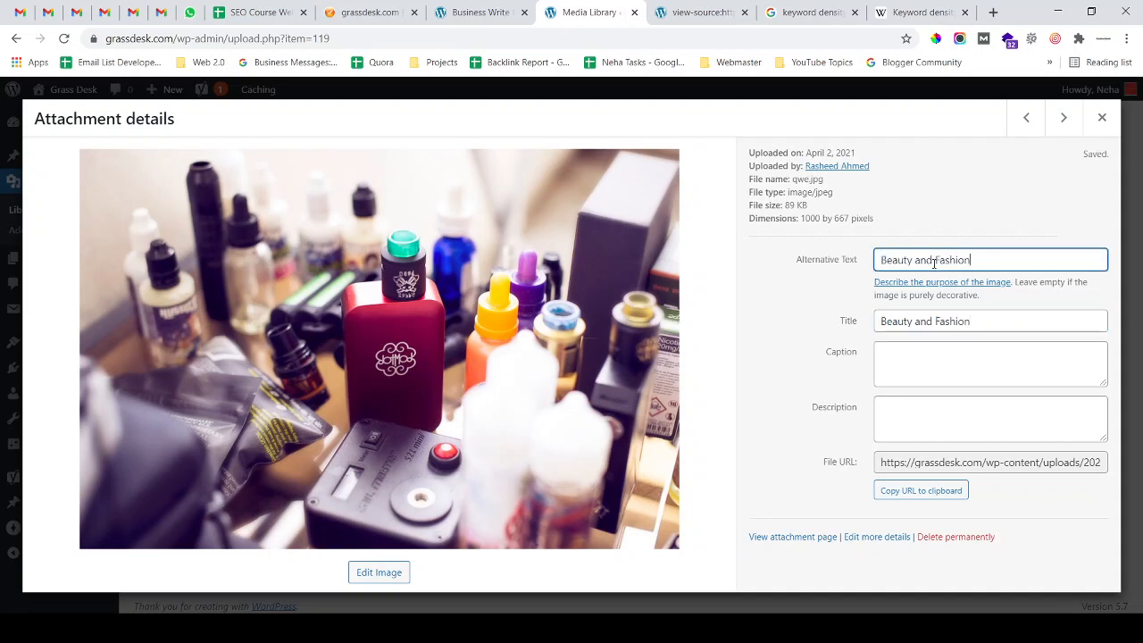
{"action": "left_click_drag", "start_coordinate": [934, 259], "coordinate": [847, 268]}
{"action": "key", "text": "BackSpace"}
{"action": "key", "text": "Delete"}
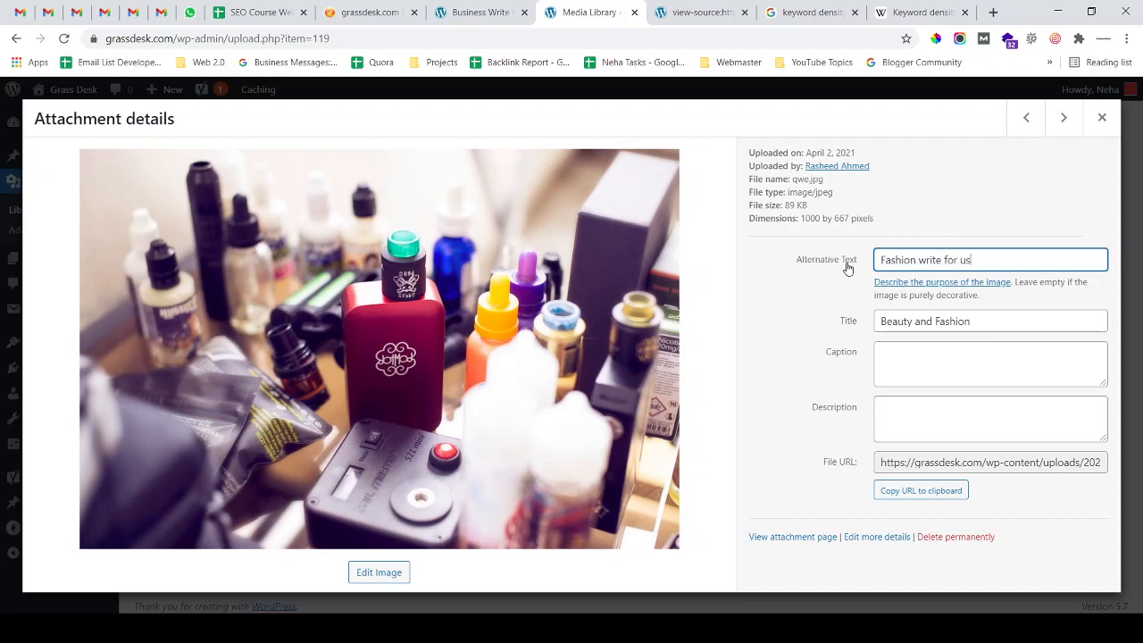
{"action": "left_click", "coordinate": [1095, 122]}
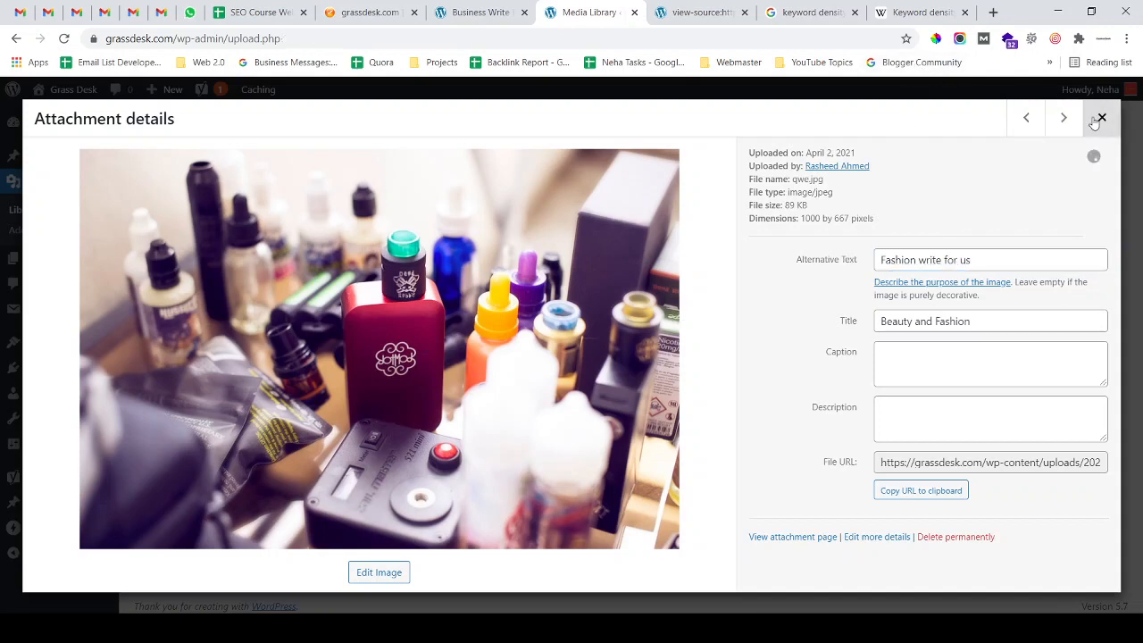
Open the Lifestyle-Write-for-us.jpg image and copy its title "Lifestyle-Write-for-us" into its alternative text
{"action": "scroll", "coordinate": [378, 252], "scroll_direction": "up", "scroll_amount": 3}
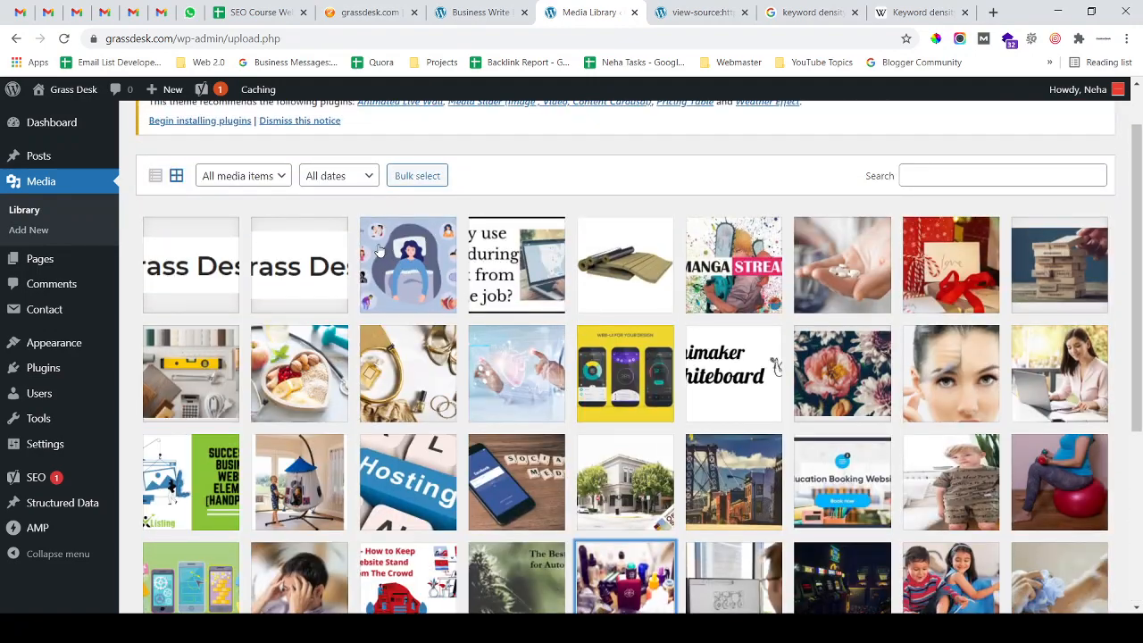
{"action": "scroll", "coordinate": [638, 277], "scroll_direction": "down", "scroll_amount": 3}
{"action": "left_click", "coordinate": [389, 239]}
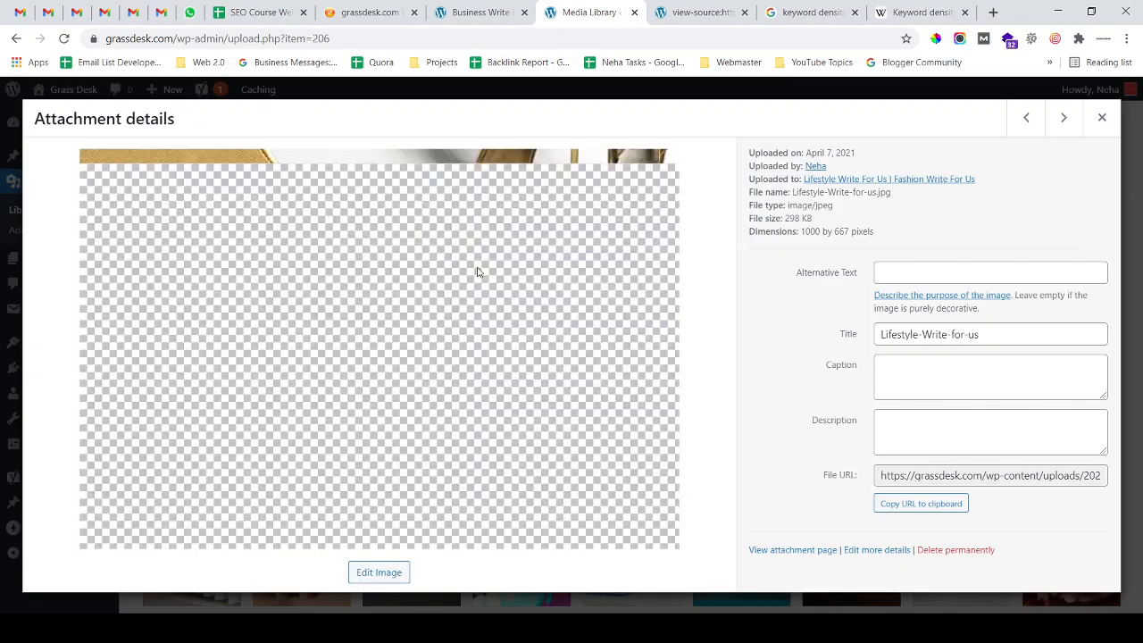
{"action": "left_click", "coordinate": [934, 277]}
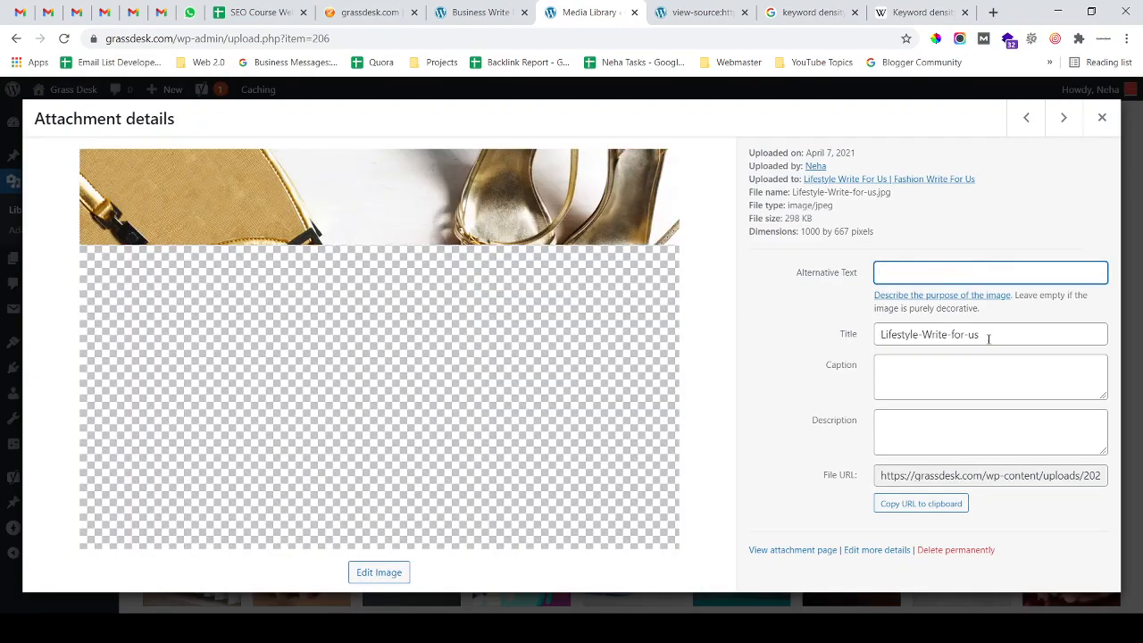
{"action": "left_click_drag", "start_coordinate": [988, 339], "coordinate": [876, 335]}
{"action": "key", "text": "ctrl+c"}
{"action": "left_click", "coordinate": [902, 270]}
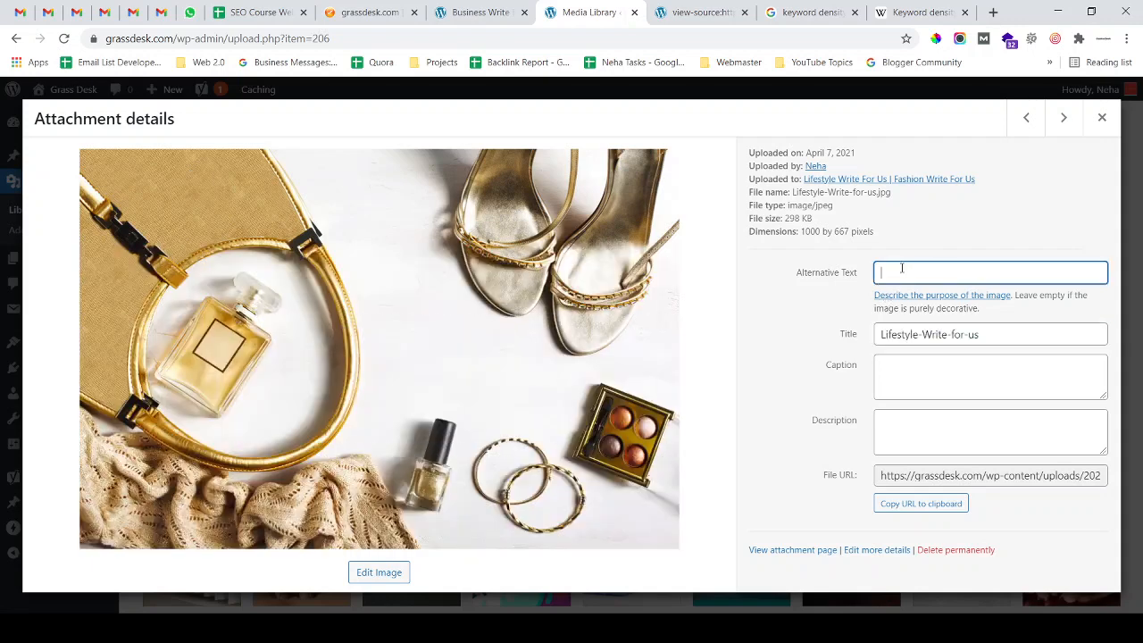
{"action": "key", "text": "ctrl+v"}
Check the alternative text of the next two images after Lifestyle-Write-for-us.jpg and close the attachment details
{"action": "left_click", "coordinate": [1065, 119]}
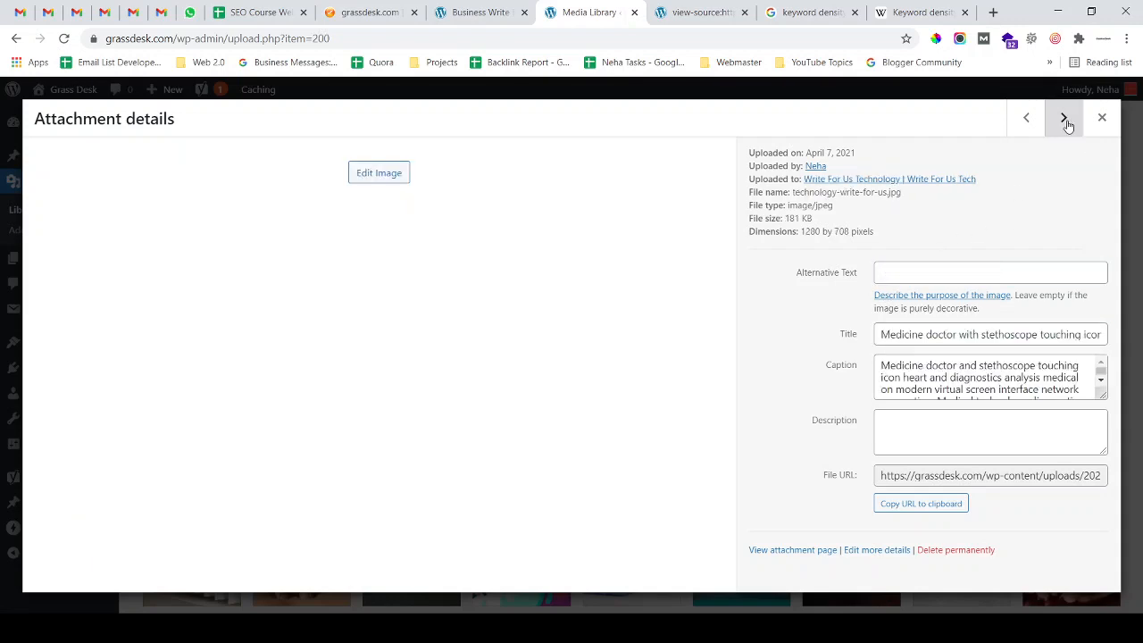
{"action": "left_click", "coordinate": [1065, 119]}
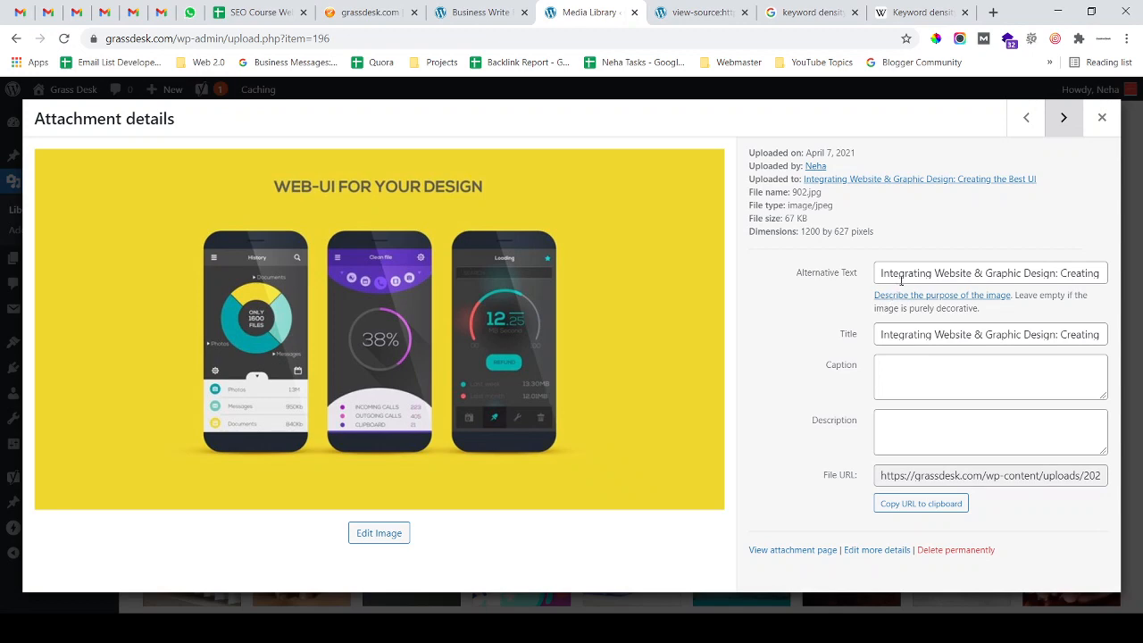
{"action": "double_click", "coordinate": [902, 276]}
{"action": "left_click", "coordinate": [996, 274]}
{"action": "left_click", "coordinate": [1020, 113]}
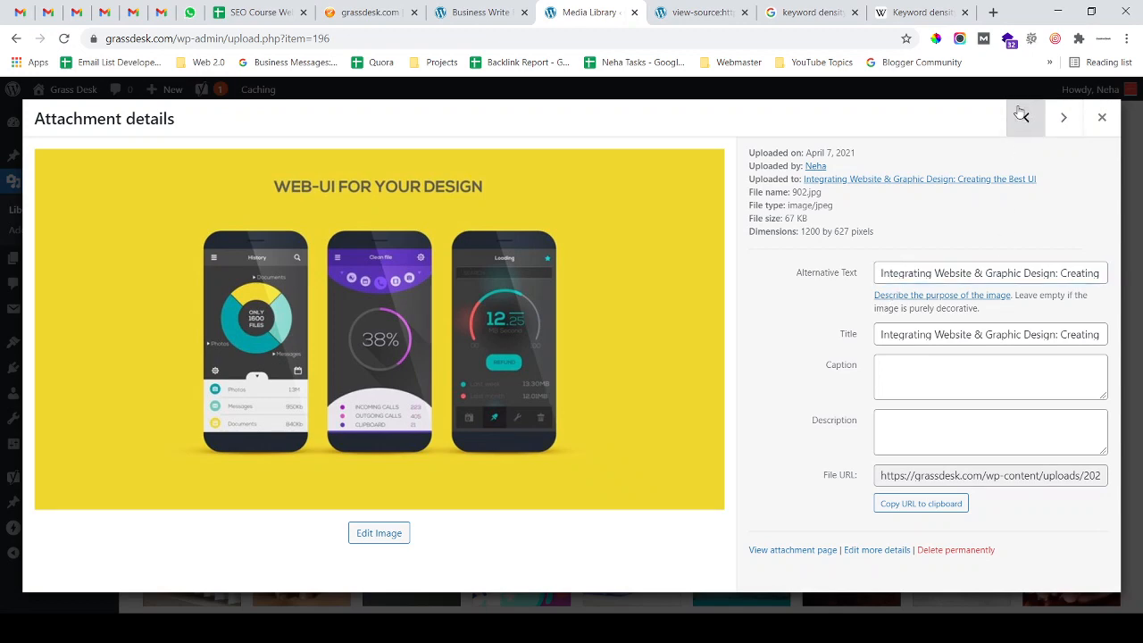
{"action": "left_click", "coordinate": [1102, 117]}
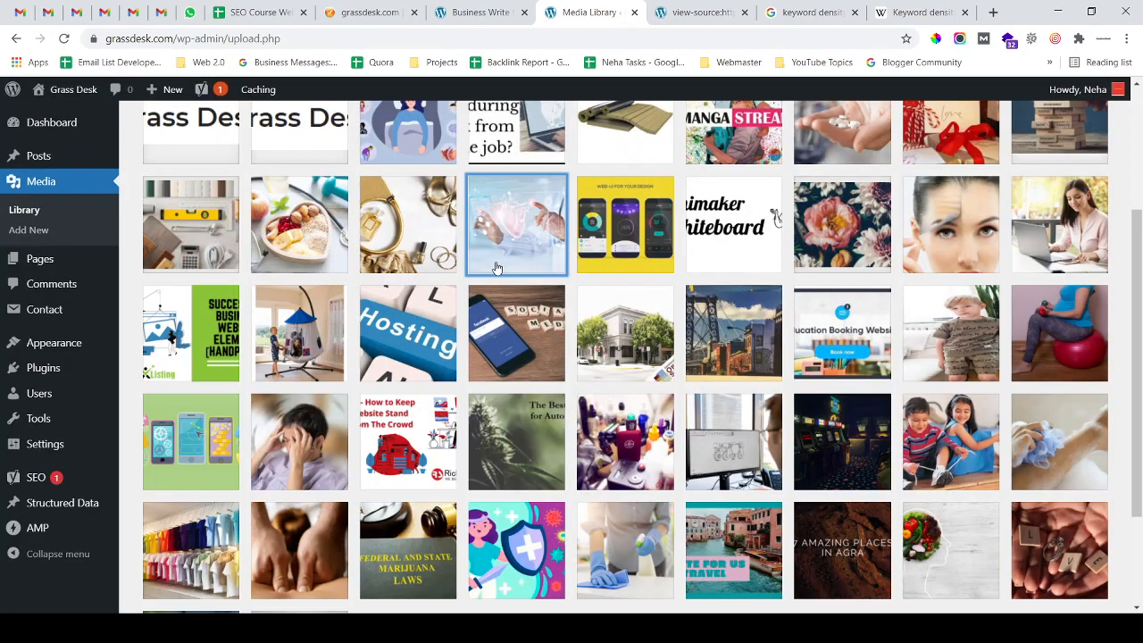
{"action": "scroll", "coordinate": [495, 255], "scroll_direction": "up", "scroll_amount": 3}
Review the Images alt attribute section of the iwebchk report for grassdesk.com and compare it with the Media Library
{"action": "left_click", "coordinate": [379, 16]}
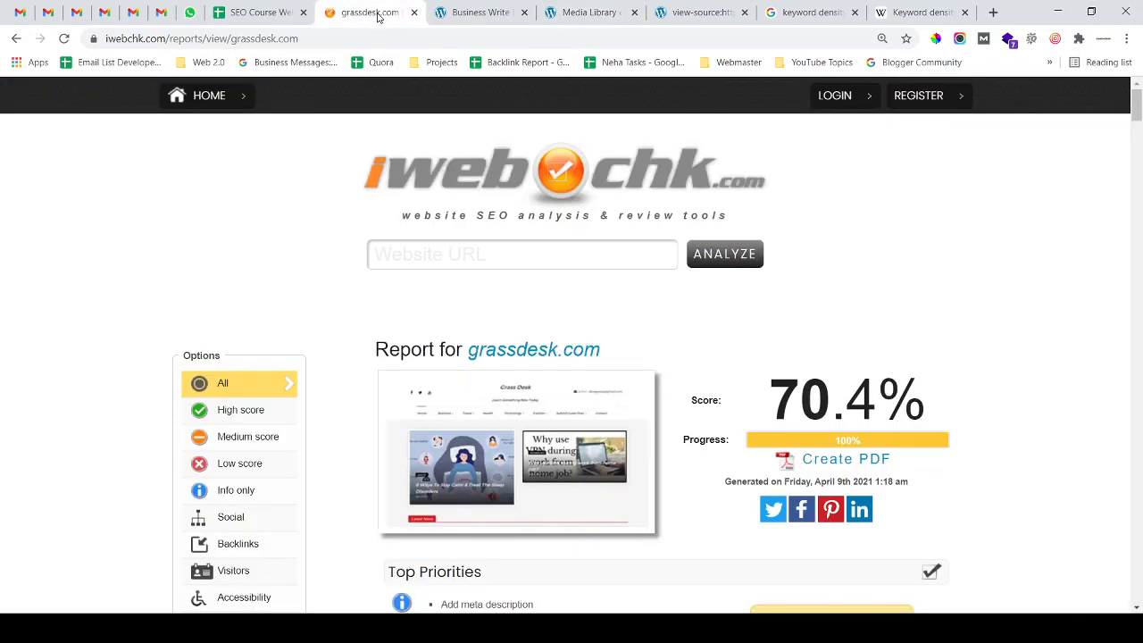
{"action": "scroll", "coordinate": [408, 268], "scroll_direction": "down", "scroll_amount": 12}
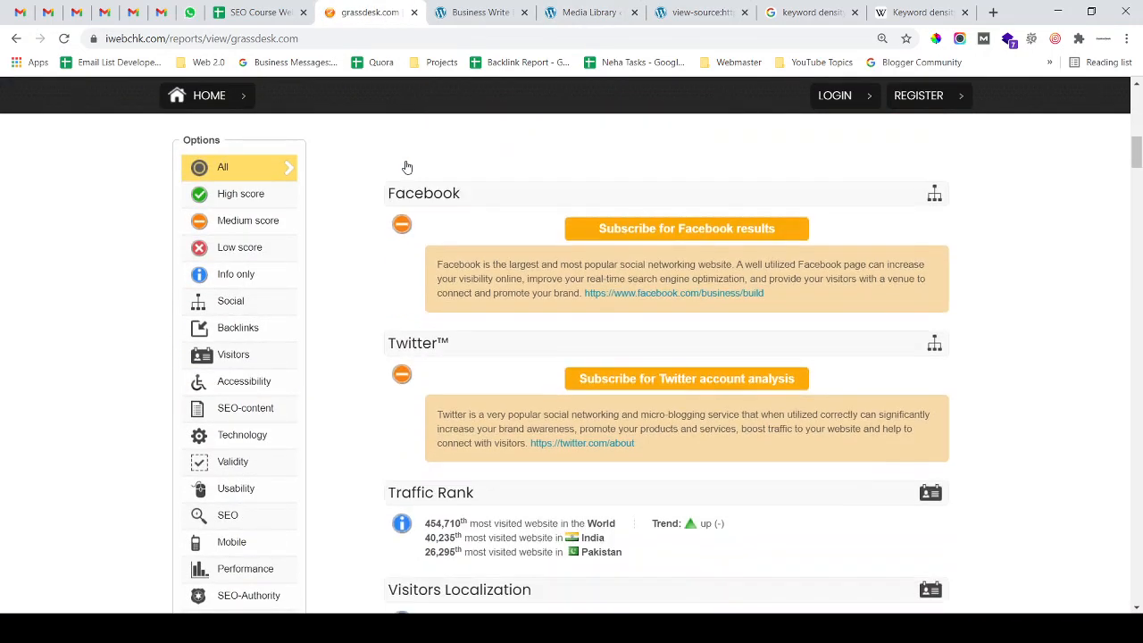
{"action": "scroll", "coordinate": [406, 167], "scroll_direction": "down", "scroll_amount": 5}
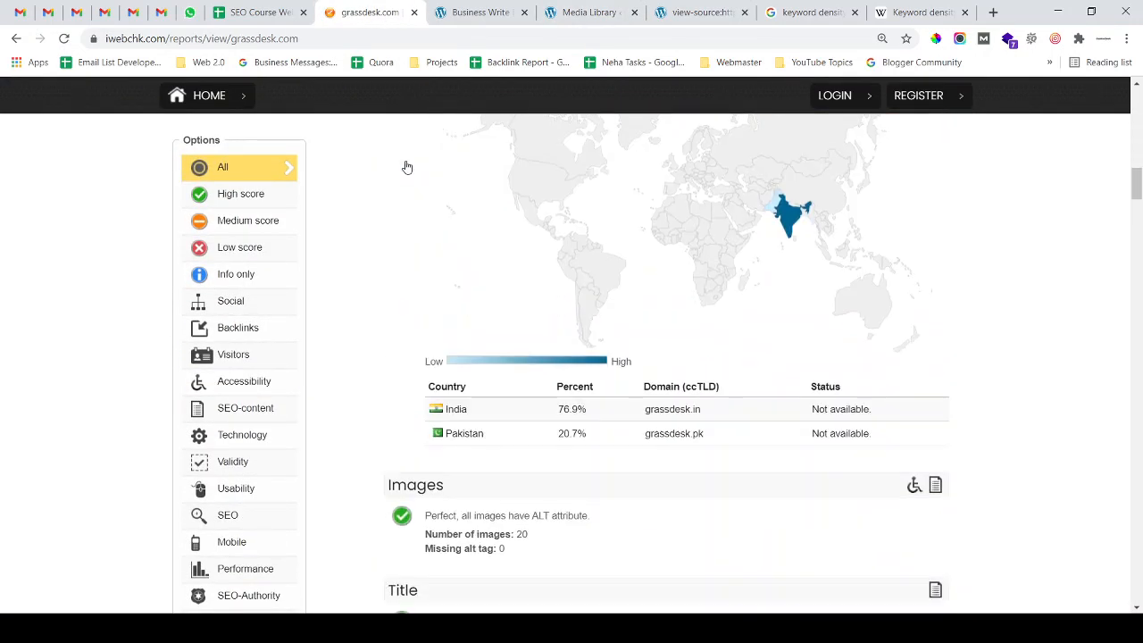
{"action": "left_click", "coordinate": [585, 12]}
{"action": "scroll", "coordinate": [518, 241], "scroll_direction": "down", "scroll_amount": 5}
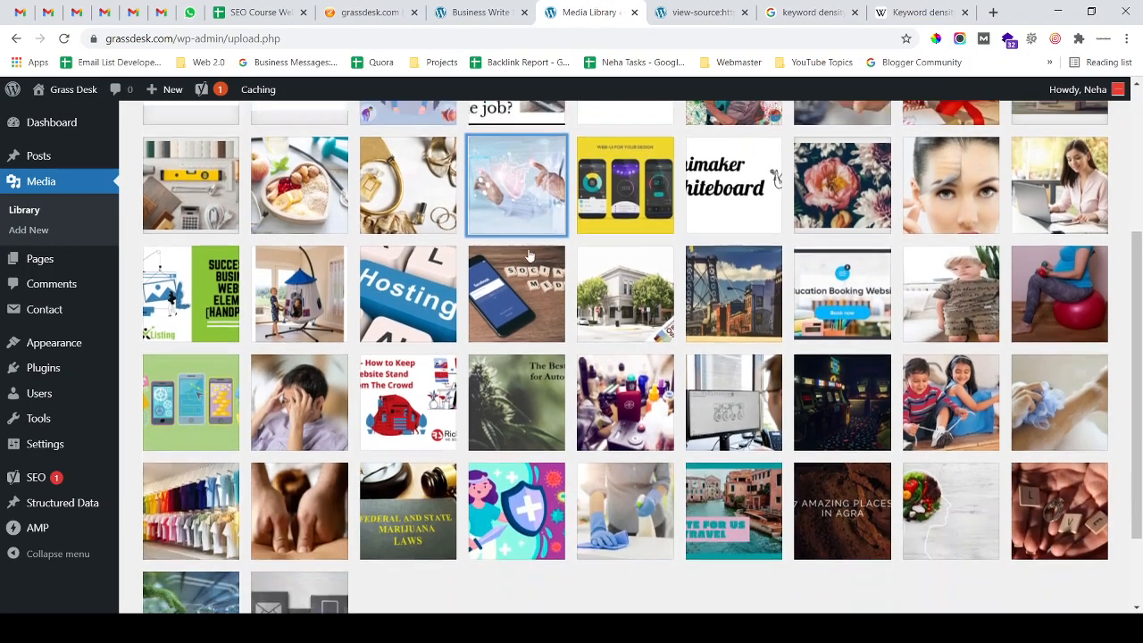
{"action": "scroll", "coordinate": [527, 252], "scroll_direction": "up", "scroll_amount": 5}
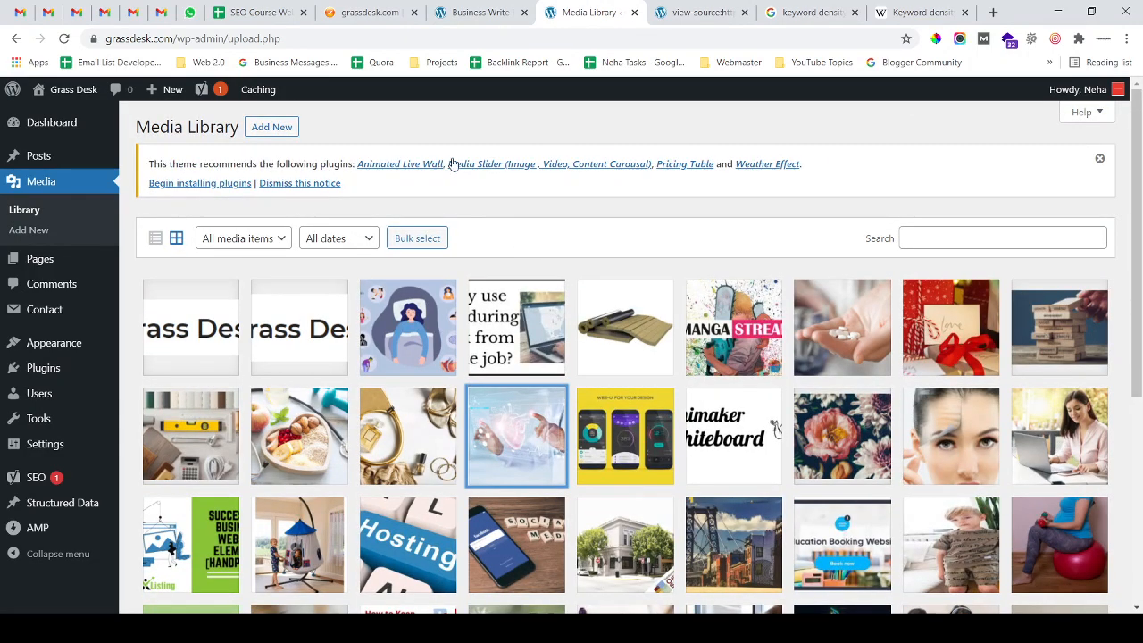
{"action": "left_click", "coordinate": [367, 14]}
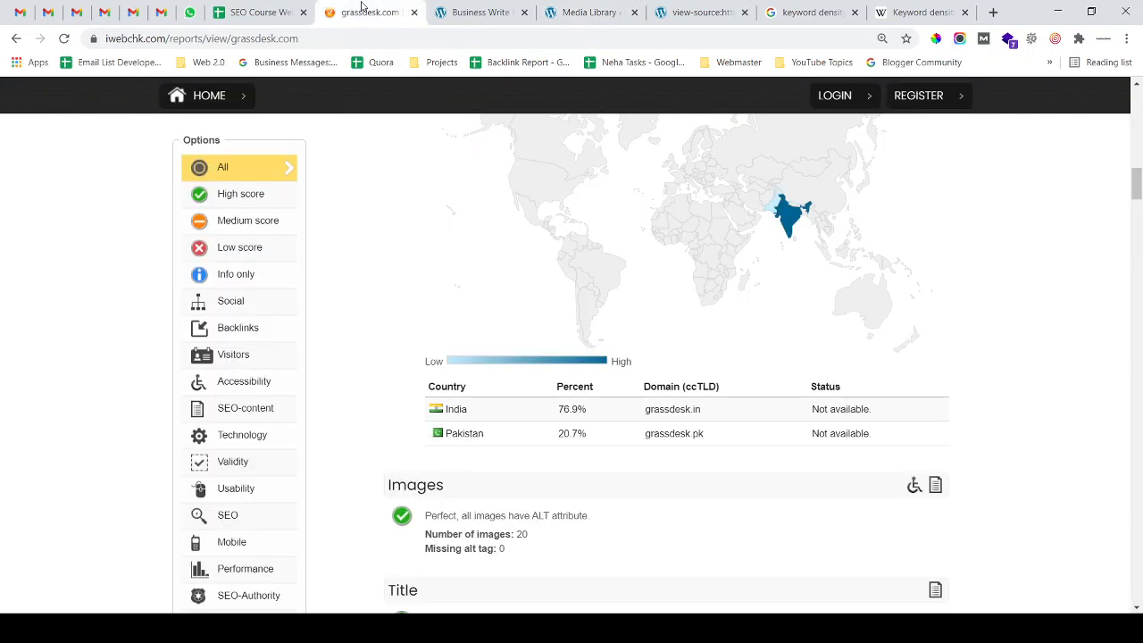
{"action": "scroll", "coordinate": [612, 379], "scroll_direction": "down", "scroll_amount": 1}
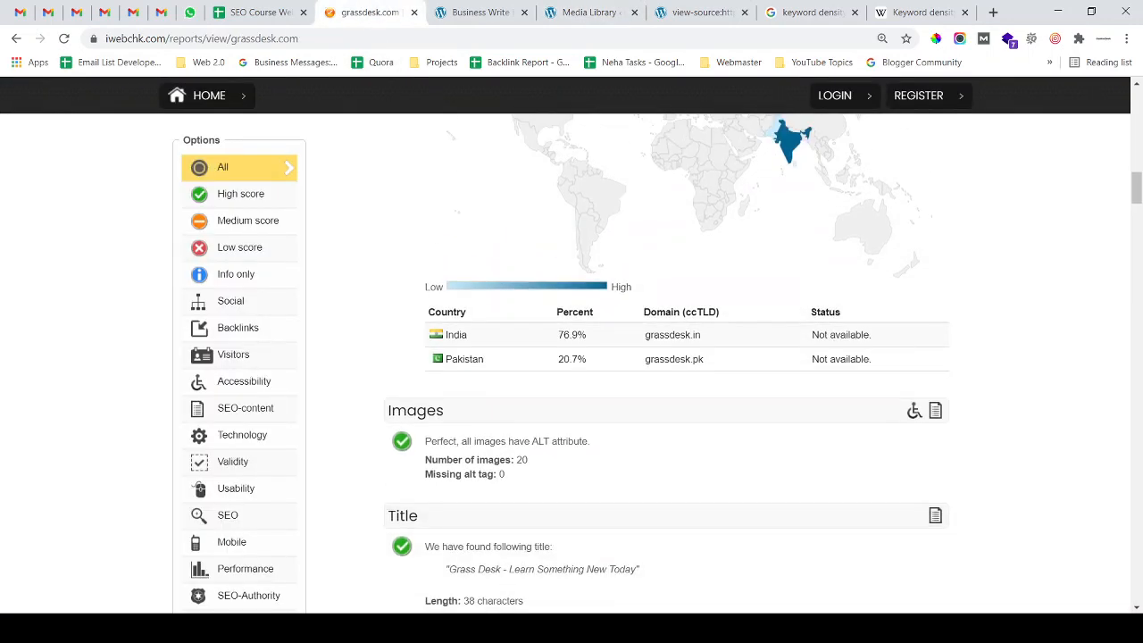
Switch to the SEO Course Website Audit sheet and mark Alt Tags Optimization as "Done"
{"action": "left_click", "coordinate": [260, 14]}
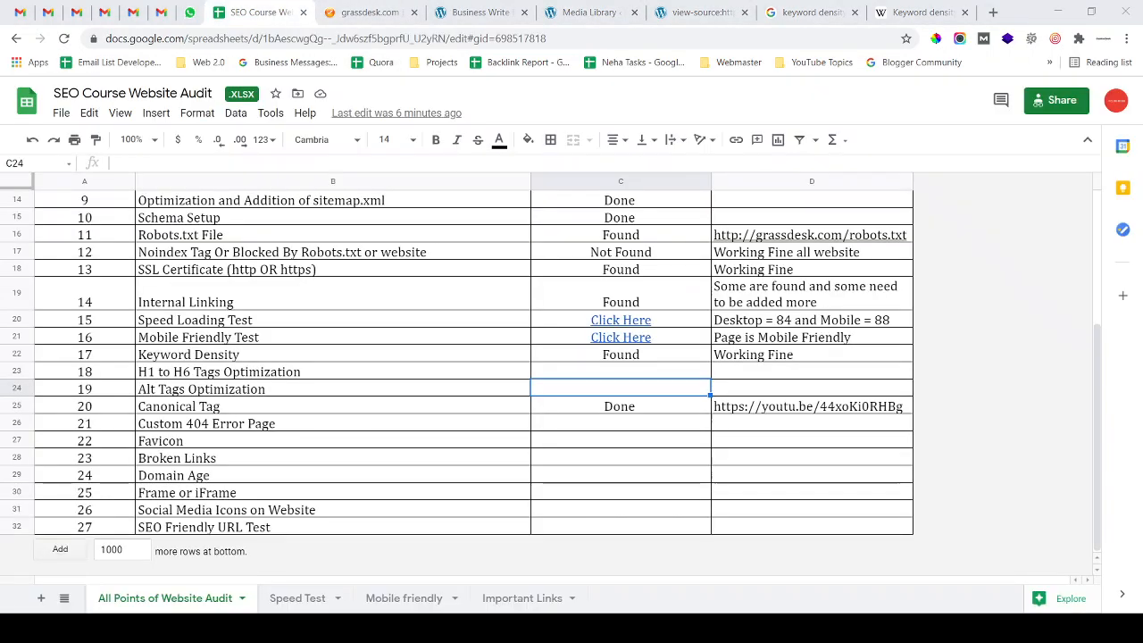
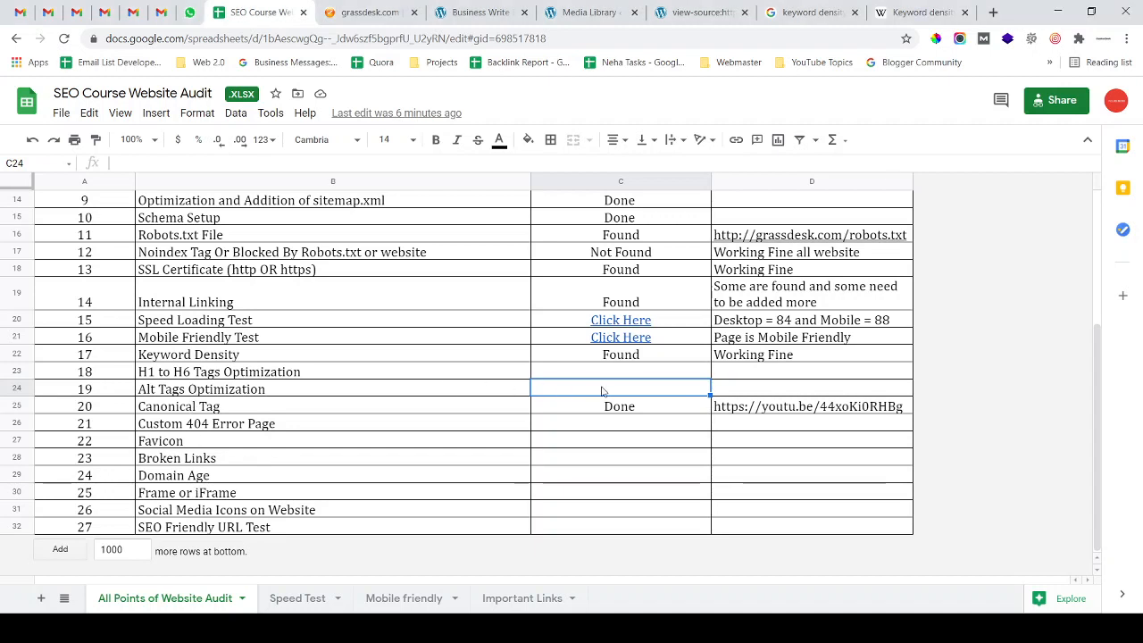
{"action": "type", "text": "Done"}
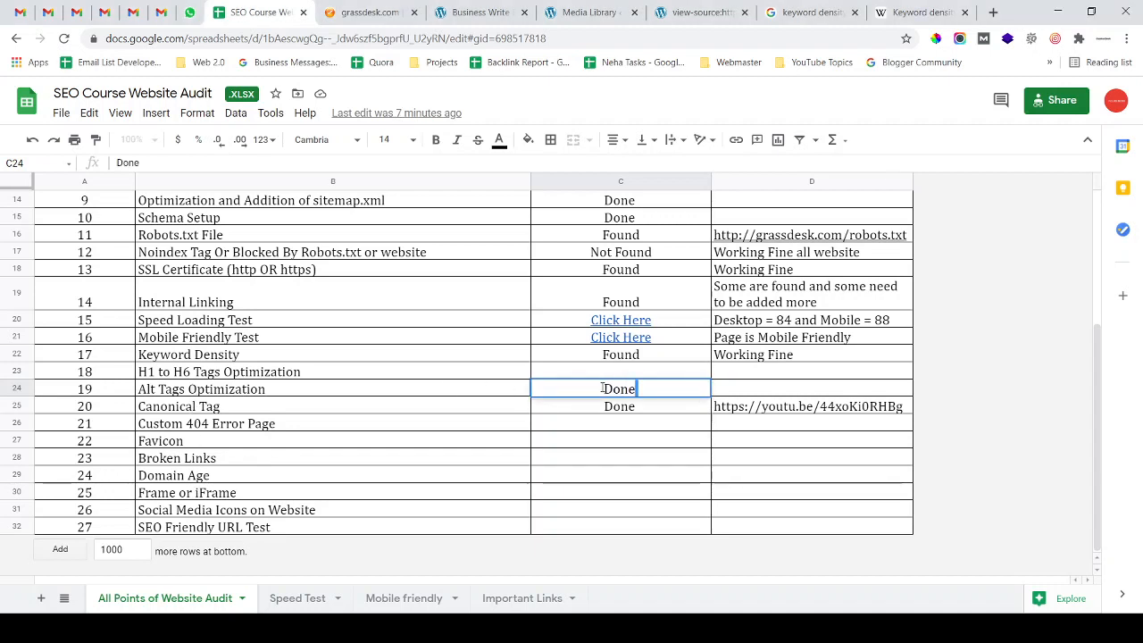
{"action": "key", "text": "Tab"}
Enter the remark "Some Images are found withouth Alt Tags" in cell D24 for Alt Tags Optimization
{"action": "type", "text": "Som"}
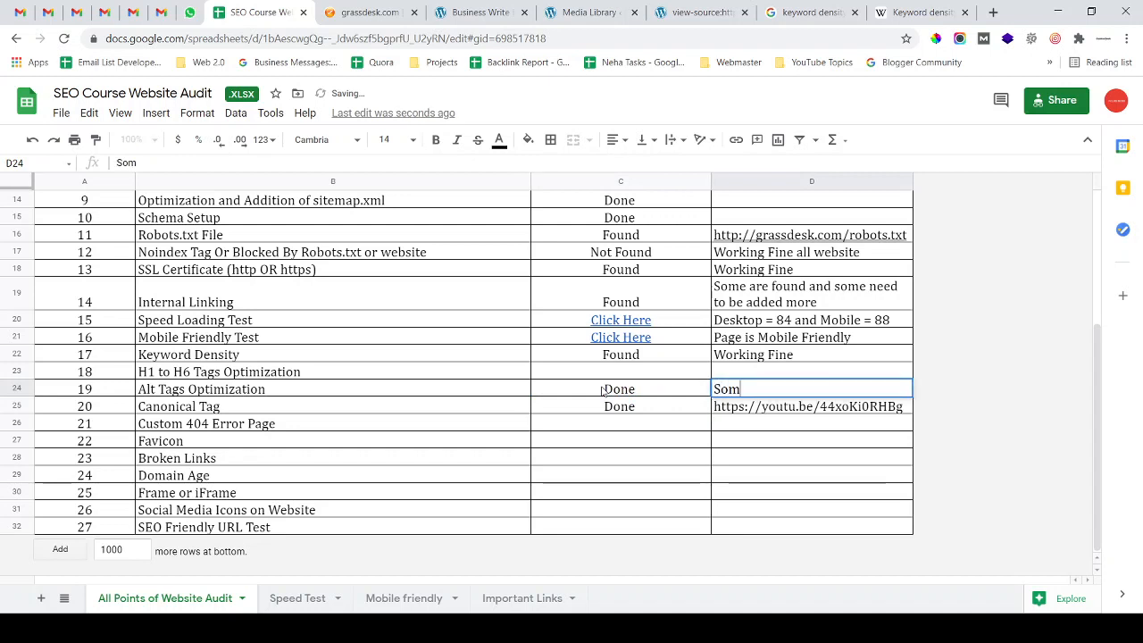
{"action": "type", "text": "e Images"}
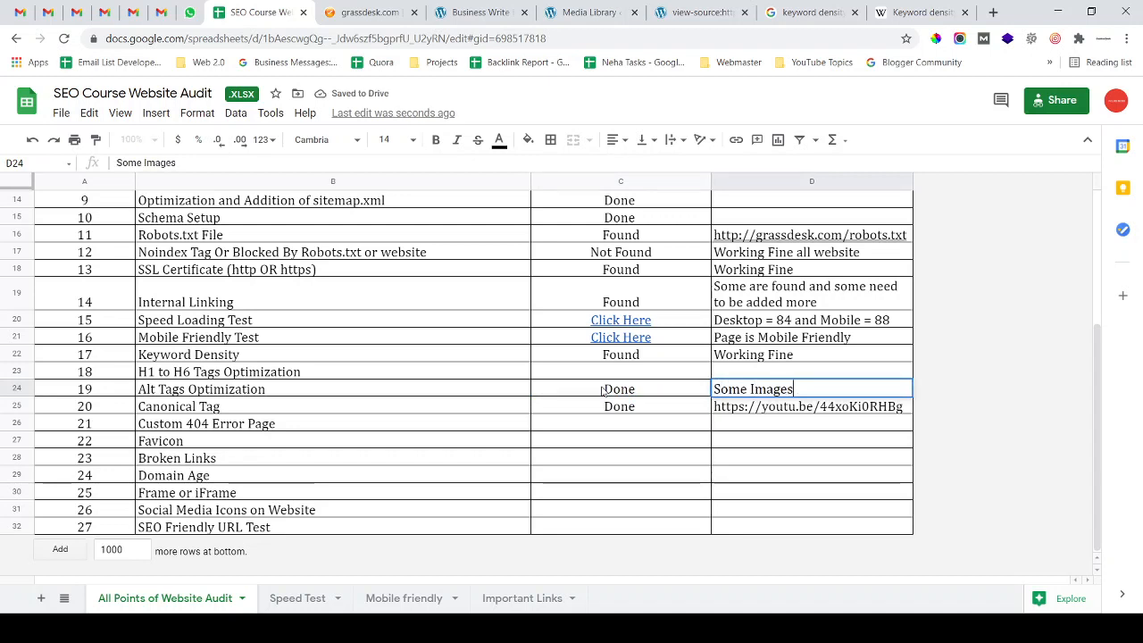
{"action": "type", "text": " are found"}
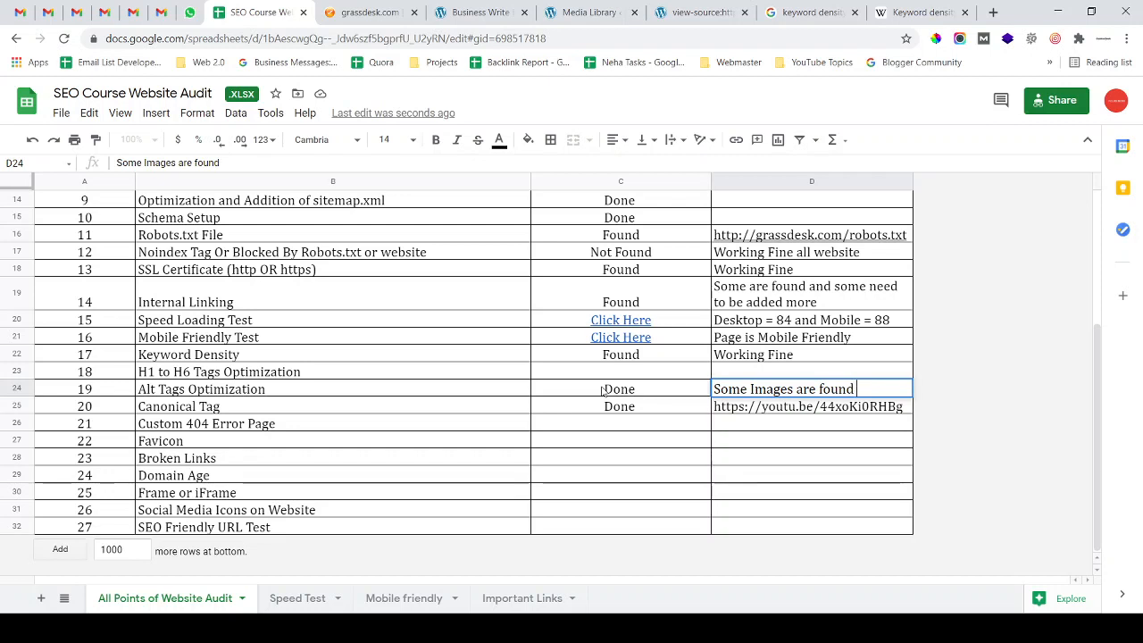
{"action": "type", "text": " without"}
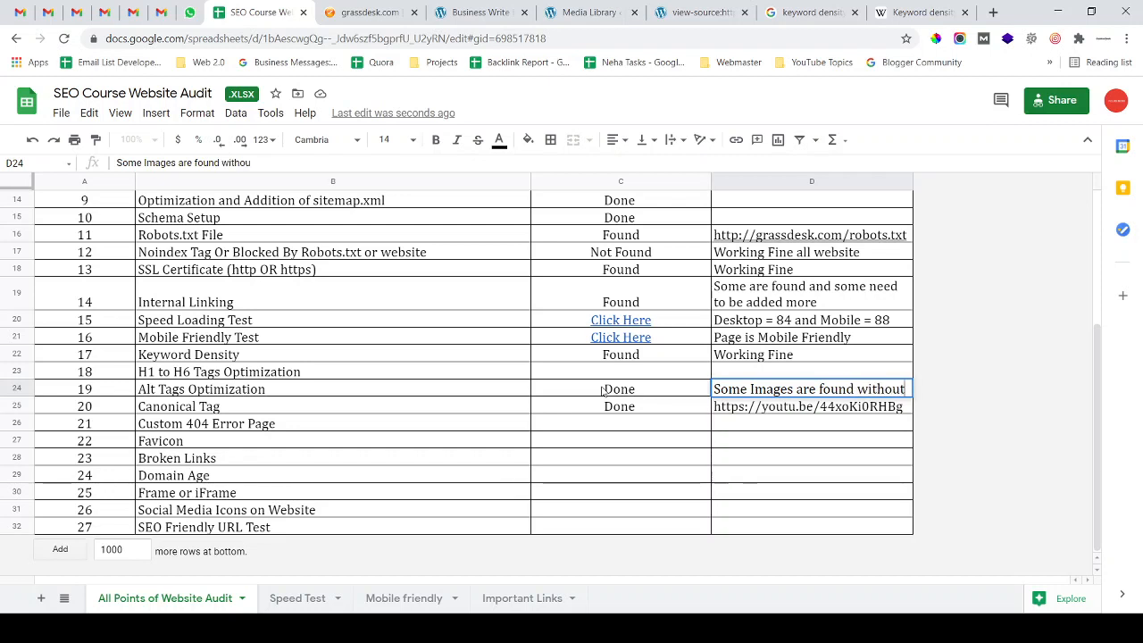
{"action": "type", "text": "h Alth"}
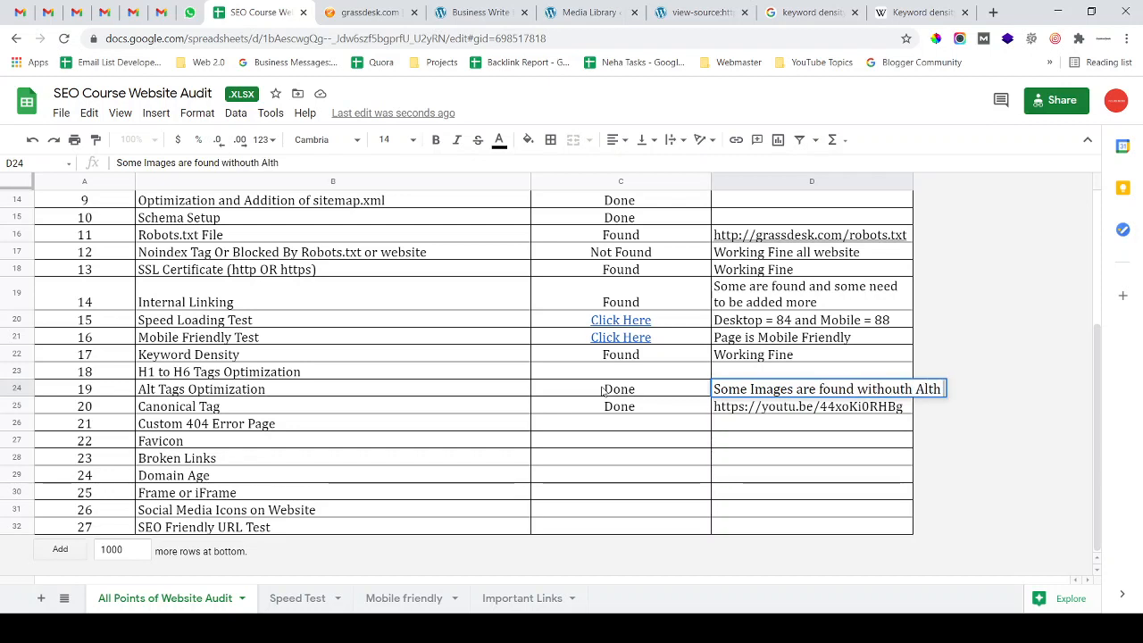
{"action": "key", "text": "BackSpace"}
{"action": "type", "text": "Tags"}
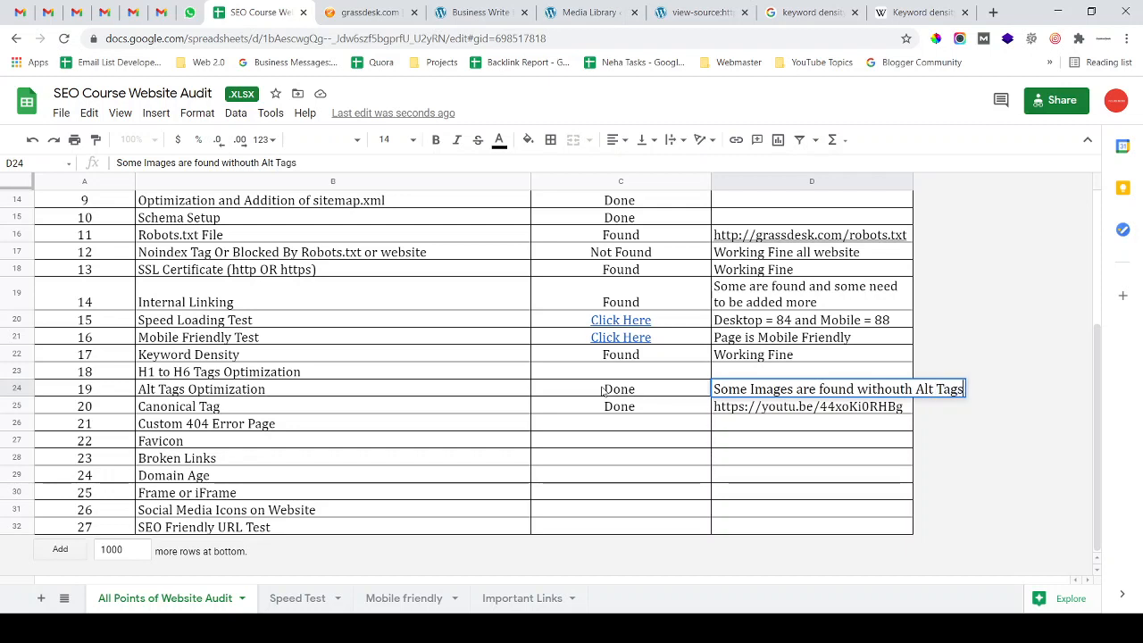
{"action": "key", "text": "Return"}
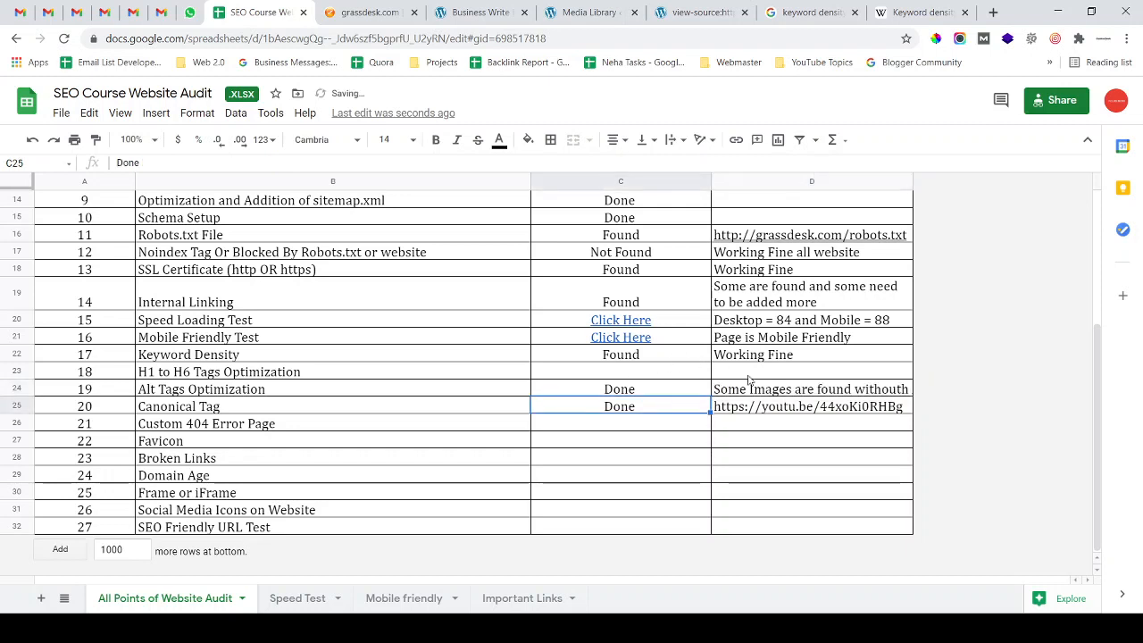
Turn on text wrapping for the Alt Tags Optimization remark in cell D24
{"action": "left_click", "coordinate": [779, 393]}
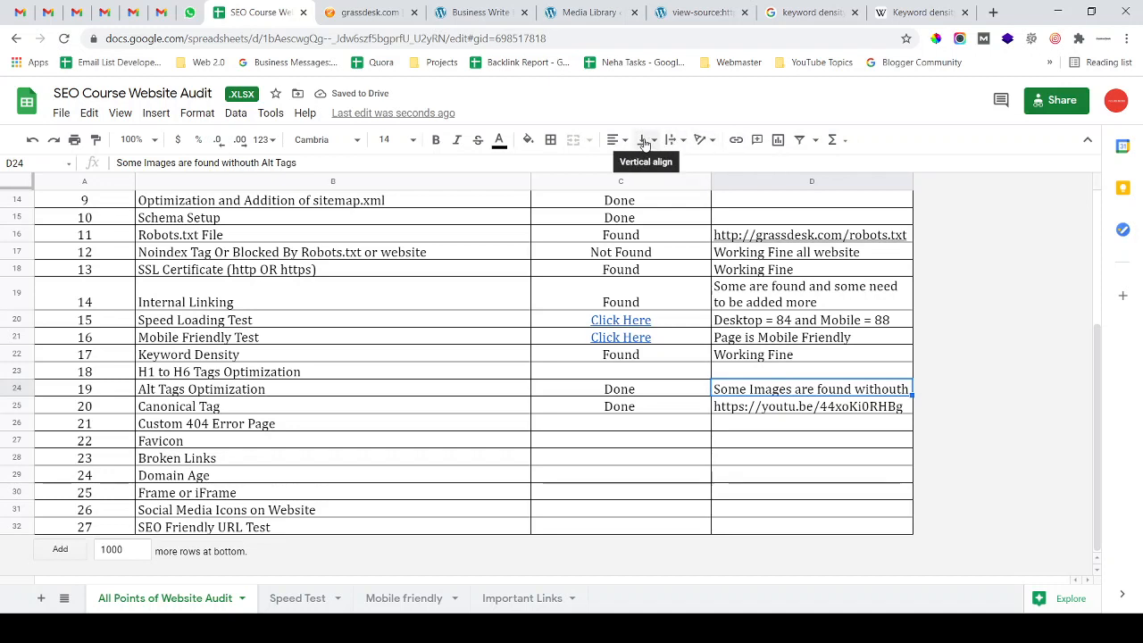
{"action": "left_click", "coordinate": [672, 141]}
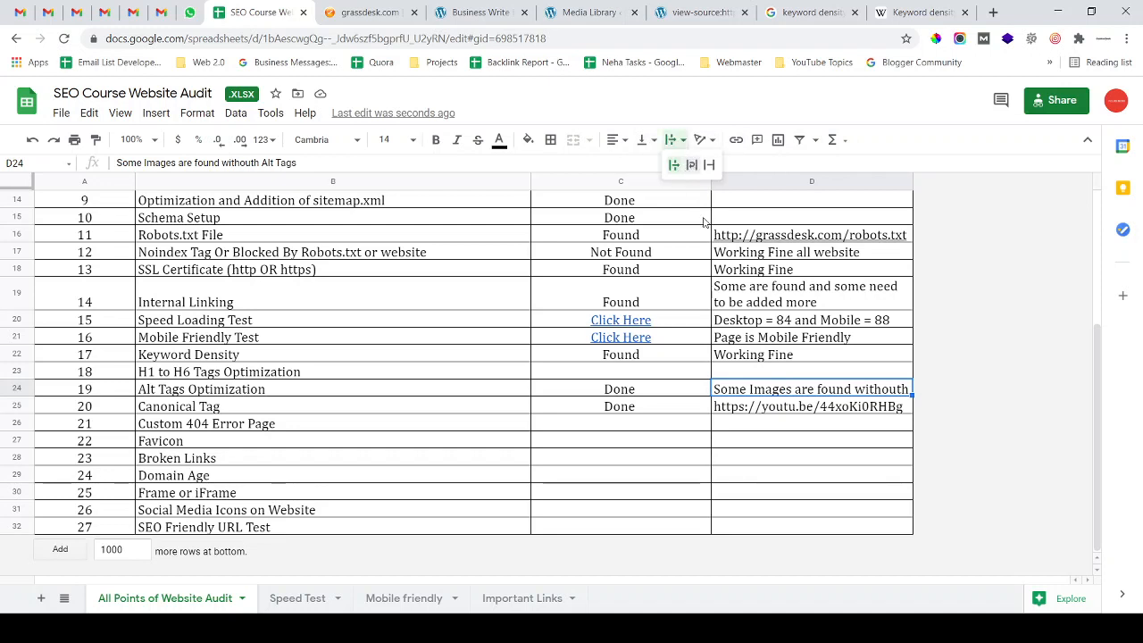
{"action": "left_click", "coordinate": [692, 166]}
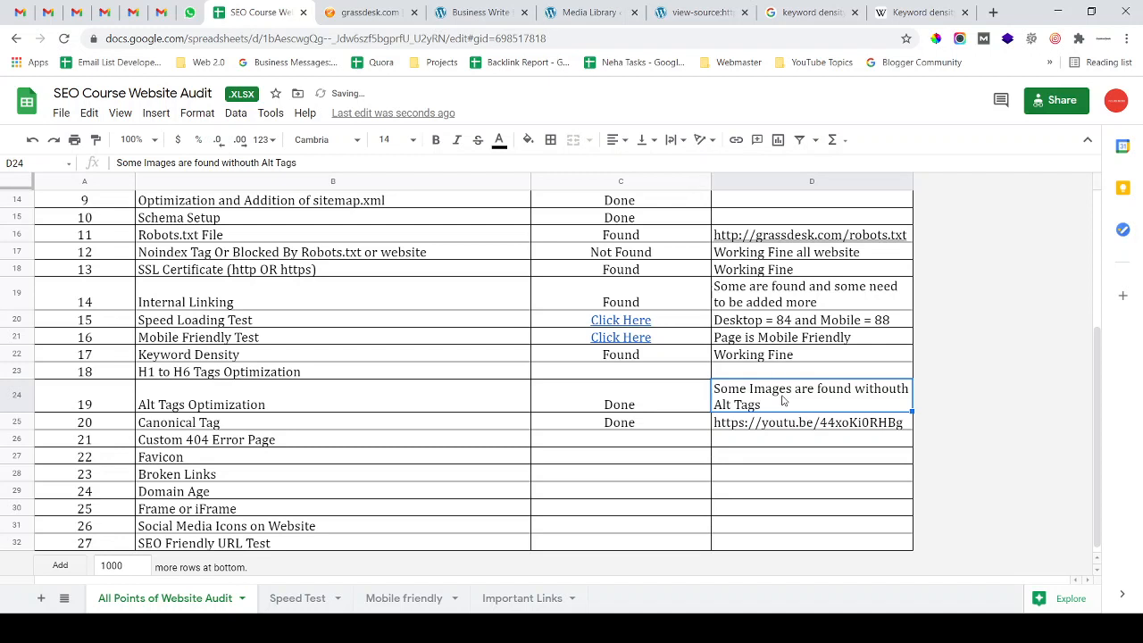
Vertically align the Alt Tags Optimization row, cells A24:D24, to the middle
{"action": "left_click", "coordinate": [258, 406]}
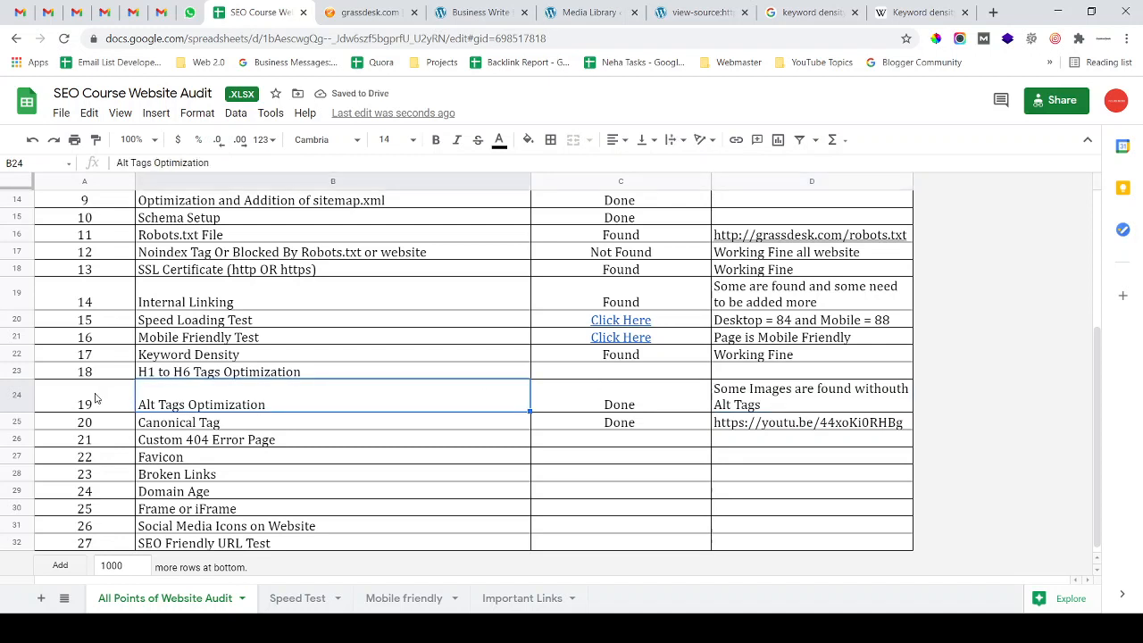
{"action": "left_click_drag", "start_coordinate": [95, 398], "coordinate": [755, 393]}
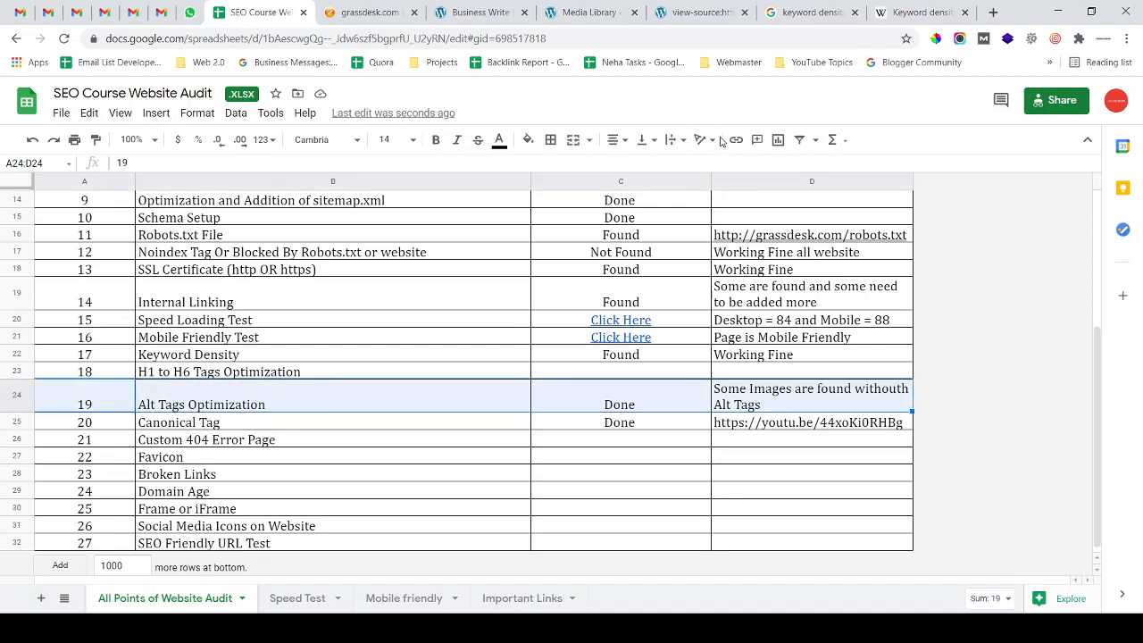
{"action": "left_click", "coordinate": [643, 140]}
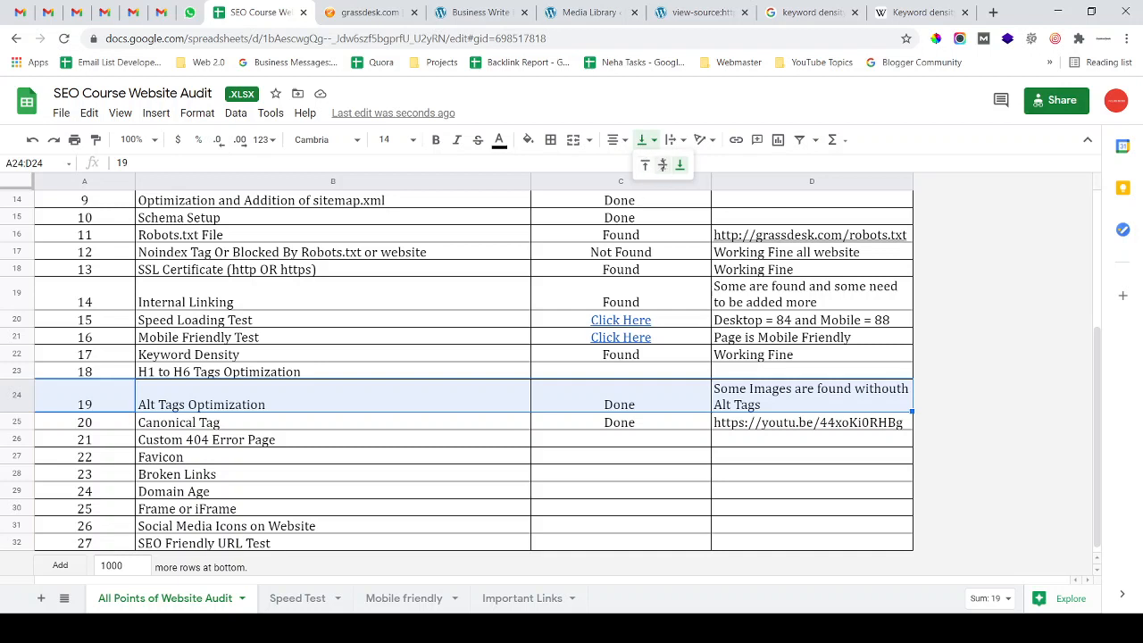
{"action": "left_click", "coordinate": [662, 165]}
{"action": "left_click", "coordinate": [402, 400]}
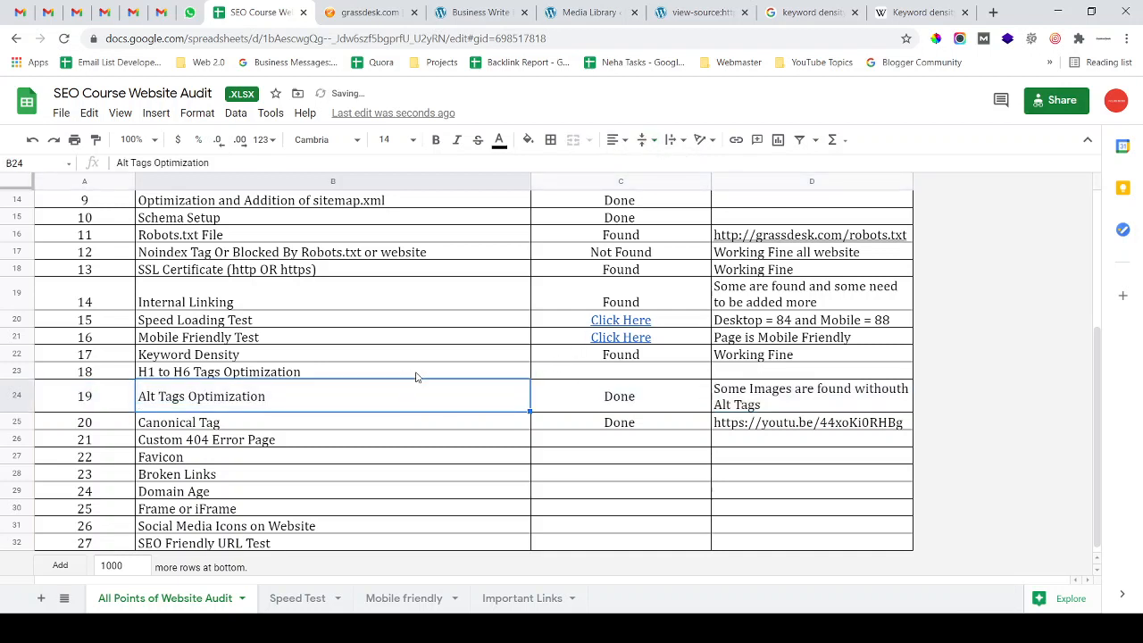
For the H1 to H6 Tags Optimization point, examine the page title and FAQ headings on the Business Write For Us page
{"action": "left_click", "coordinate": [350, 375]}
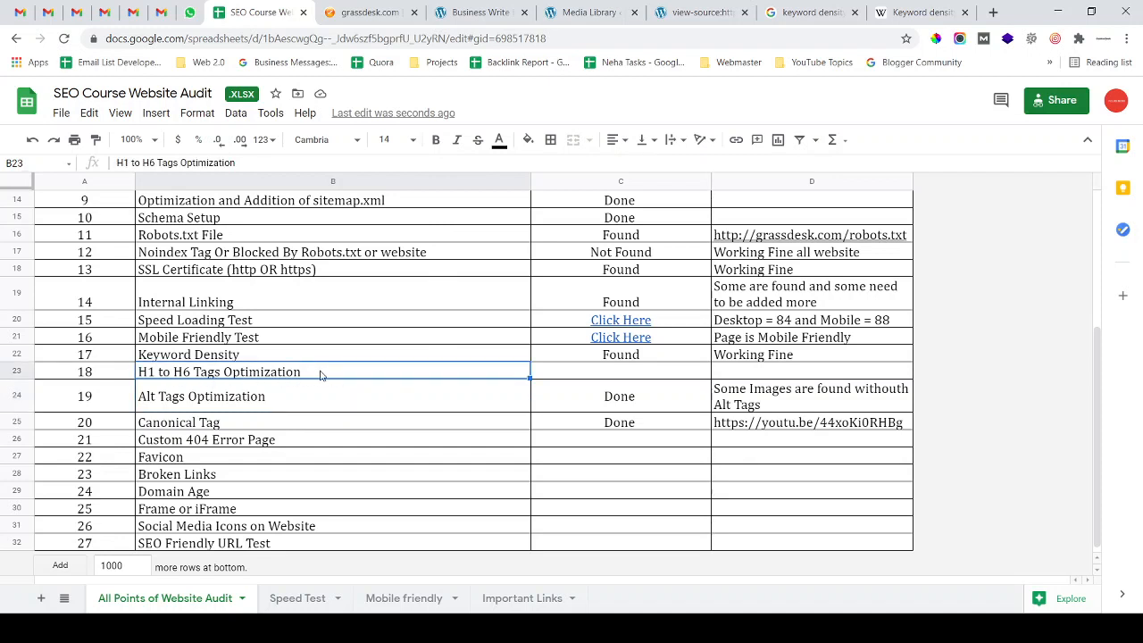
{"action": "left_click", "coordinate": [474, 10]}
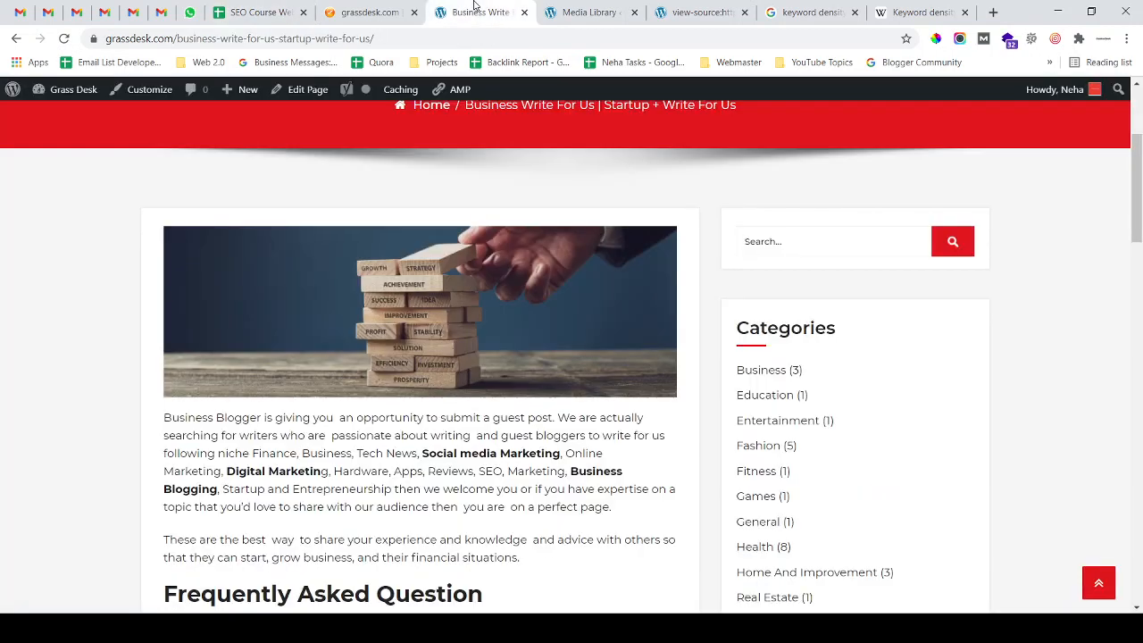
{"action": "scroll", "coordinate": [452, 330], "scroll_direction": "up", "scroll_amount": 3}
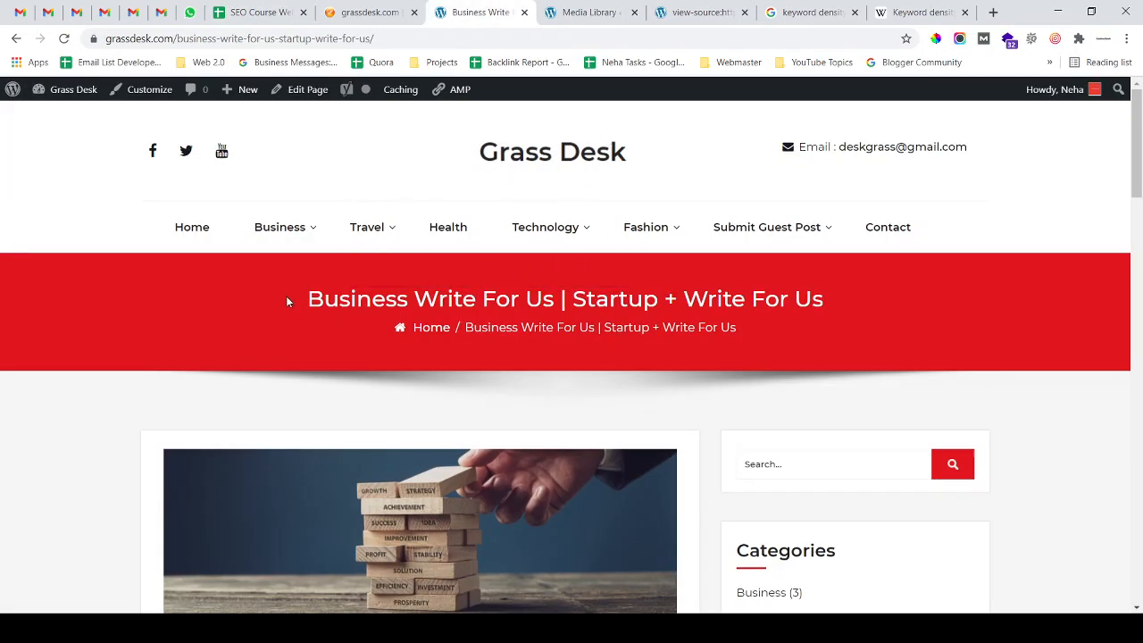
{"action": "left_click_drag", "start_coordinate": [288, 302], "coordinate": [384, 300]}
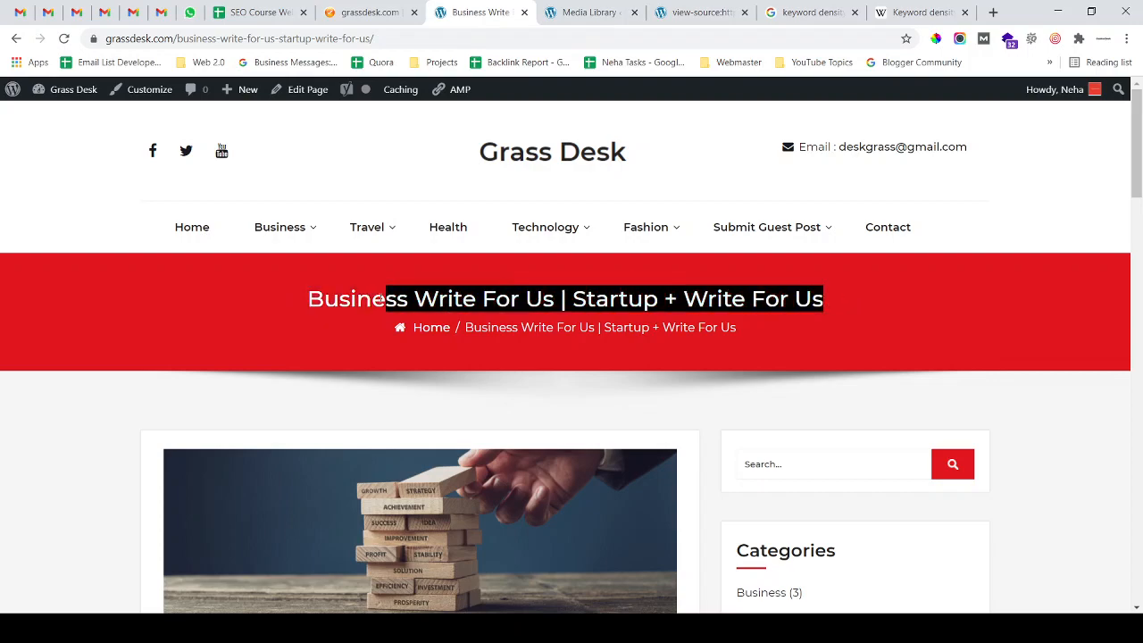
{"action": "left_click", "coordinate": [375, 300]}
{"action": "scroll", "coordinate": [283, 298], "scroll_direction": "down", "scroll_amount": 8}
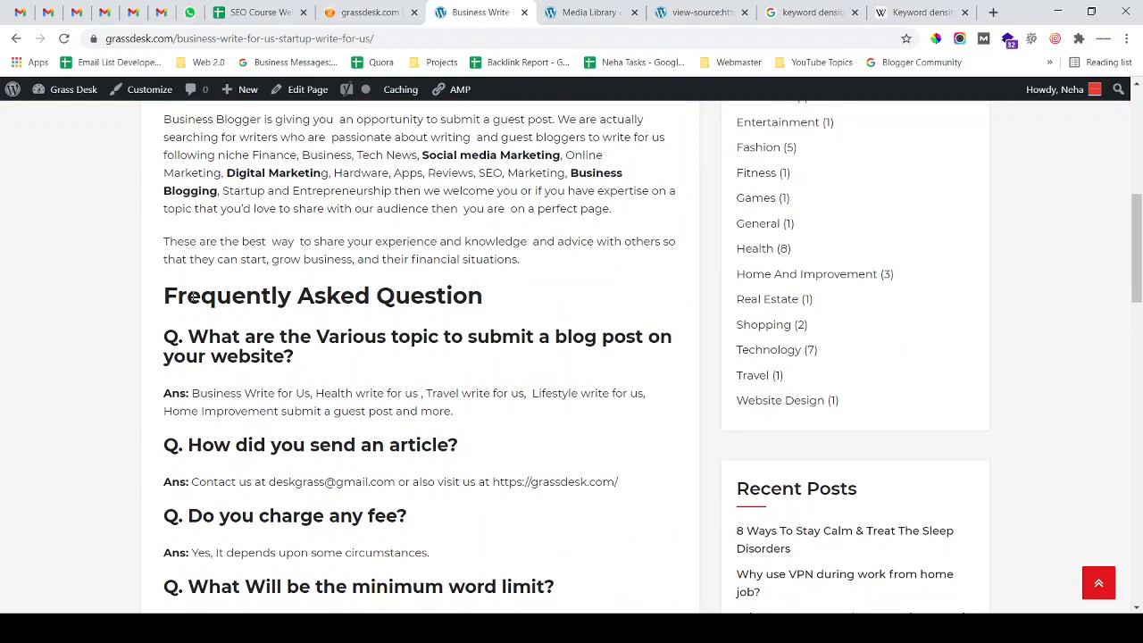
{"action": "left_click_drag", "start_coordinate": [192, 297], "coordinate": [454, 295]}
{"action": "left_click_drag", "start_coordinate": [456, 296], "coordinate": [178, 297]}
{"action": "left_click", "coordinate": [179, 299]}
{"action": "scroll", "coordinate": [224, 308], "scroll_direction": "down", "scroll_amount": 1}
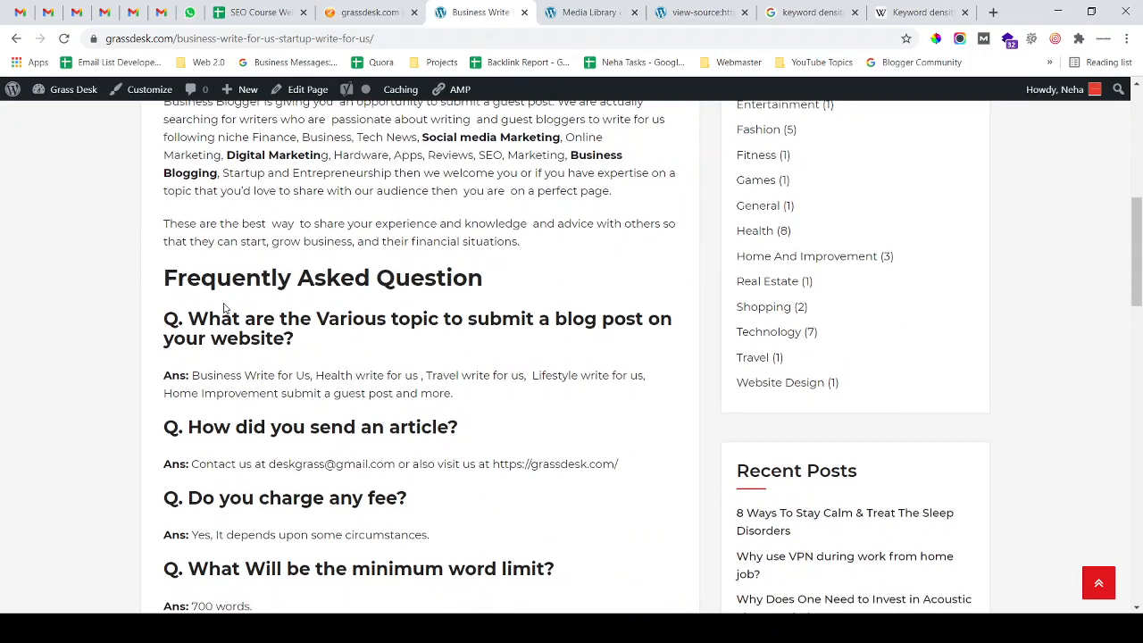
{"action": "scroll", "coordinate": [301, 234], "scroll_direction": "down", "scroll_amount": 1}
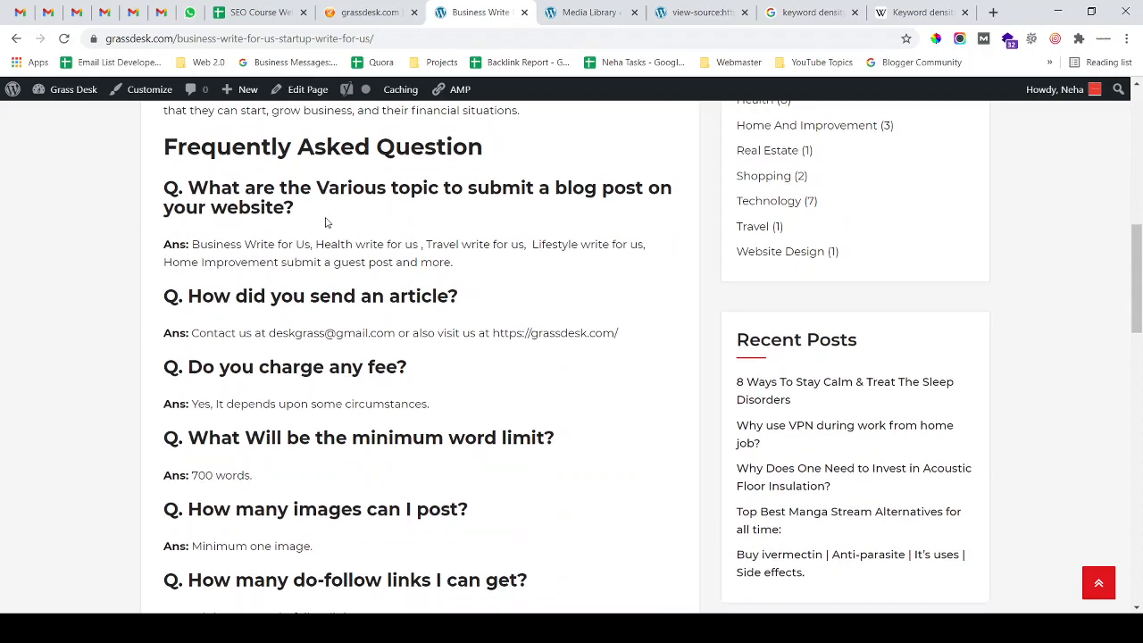
Examine the introductory paragraphs above the FAQ section on the Business Write For Us page
{"action": "scroll", "coordinate": [315, 264], "scroll_direction": "up", "scroll_amount": 3}
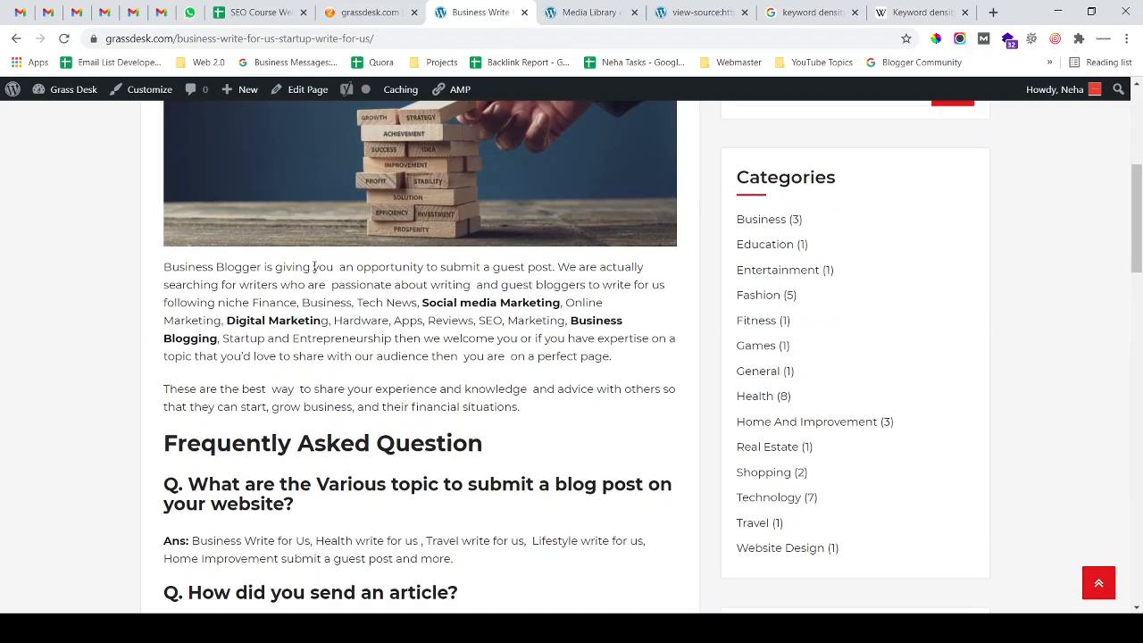
{"action": "left_click_drag", "start_coordinate": [167, 268], "coordinate": [541, 389]}
{"action": "left_click", "coordinate": [171, 268]}
{"action": "left_click", "coordinate": [542, 384]}
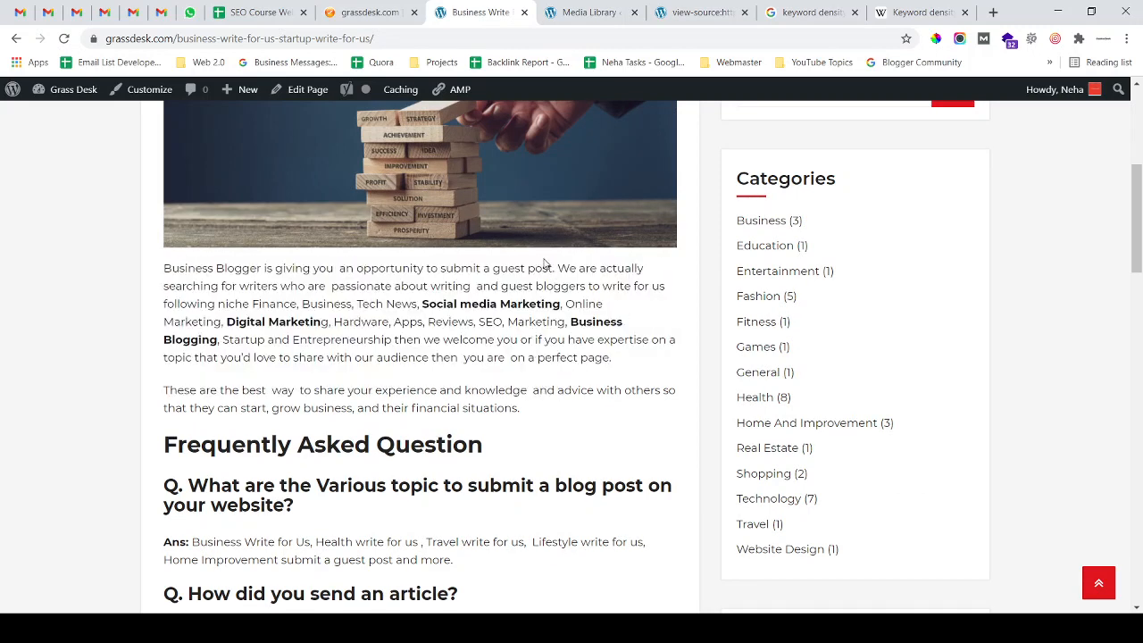
{"action": "scroll", "coordinate": [545, 370], "scroll_direction": "up", "scroll_amount": 5}
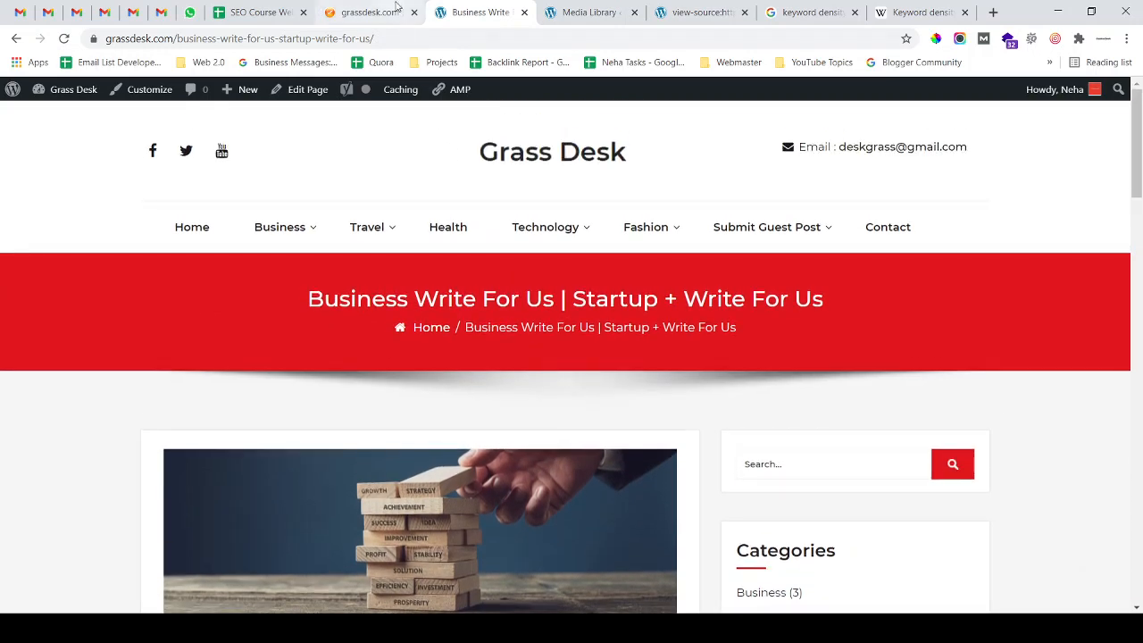
Switch to the iwebchk.com report for grassdesk.com and find its Headings section by searching for "H1"
{"action": "left_click", "coordinate": [396, 8]}
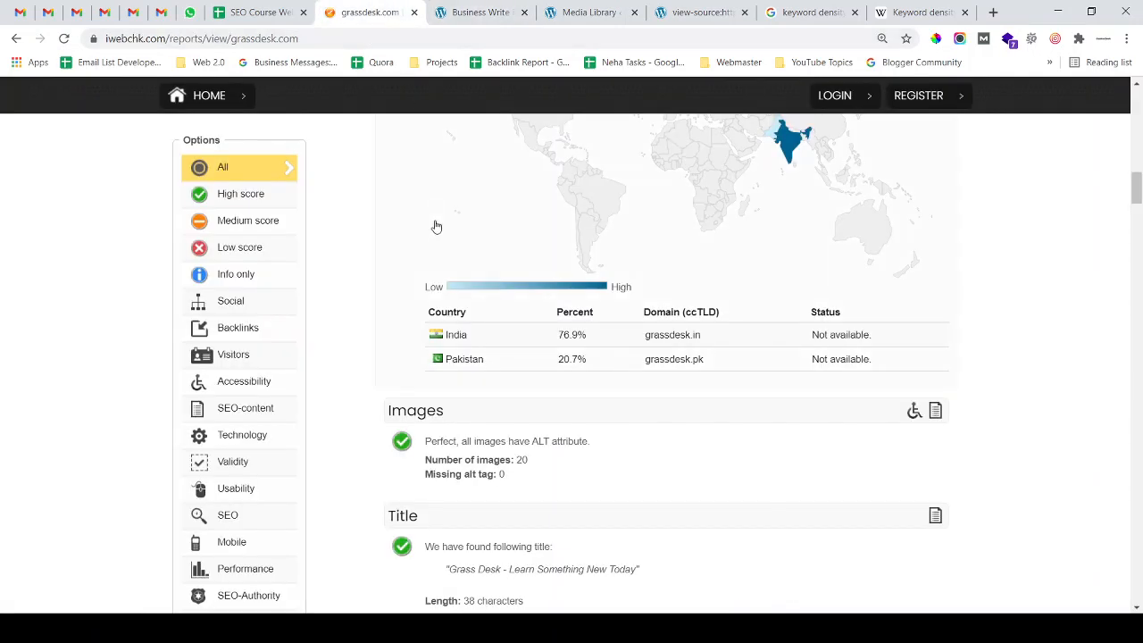
{"action": "key", "text": "ctrl+f"}
{"action": "type", "text": "H"}
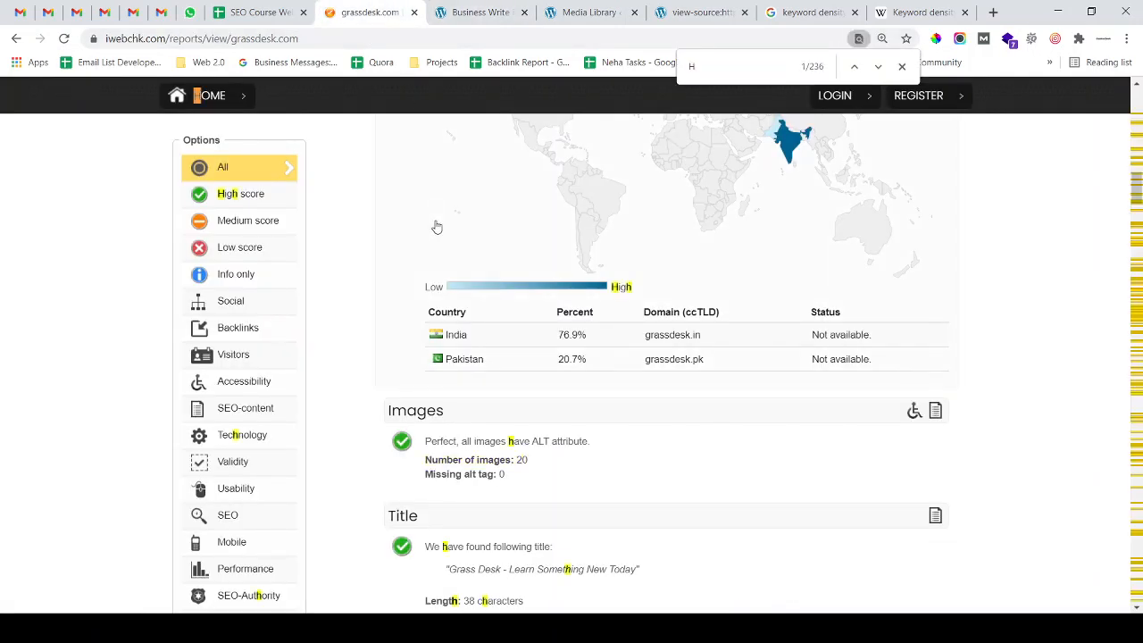
{"action": "type", "text": "1"}
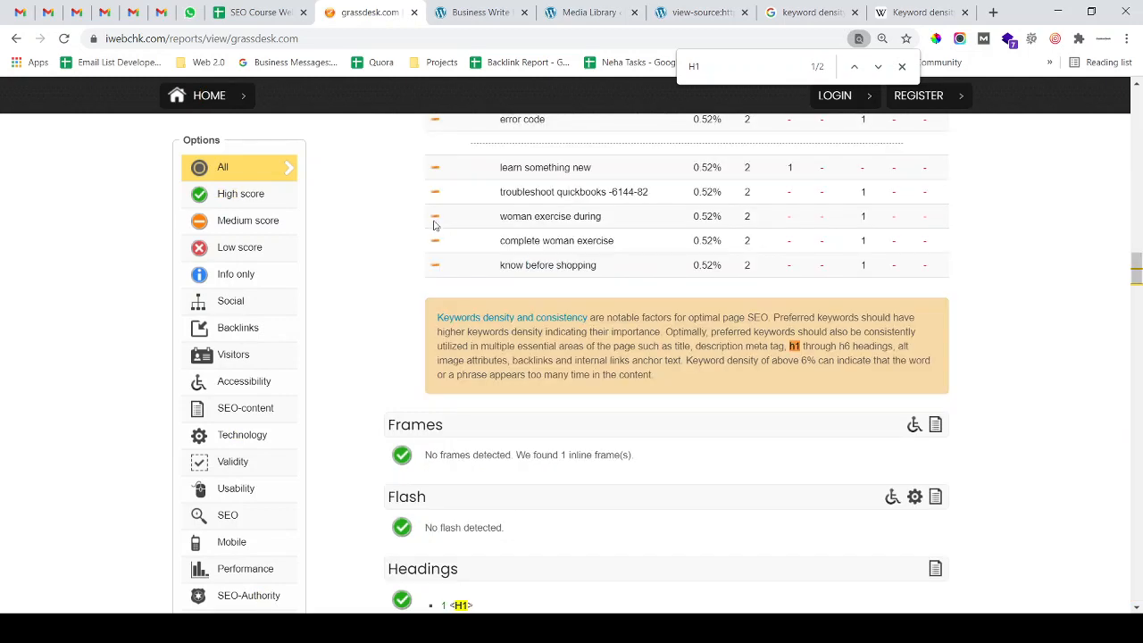
{"action": "scroll", "coordinate": [524, 324], "scroll_direction": "down", "scroll_amount": 3}
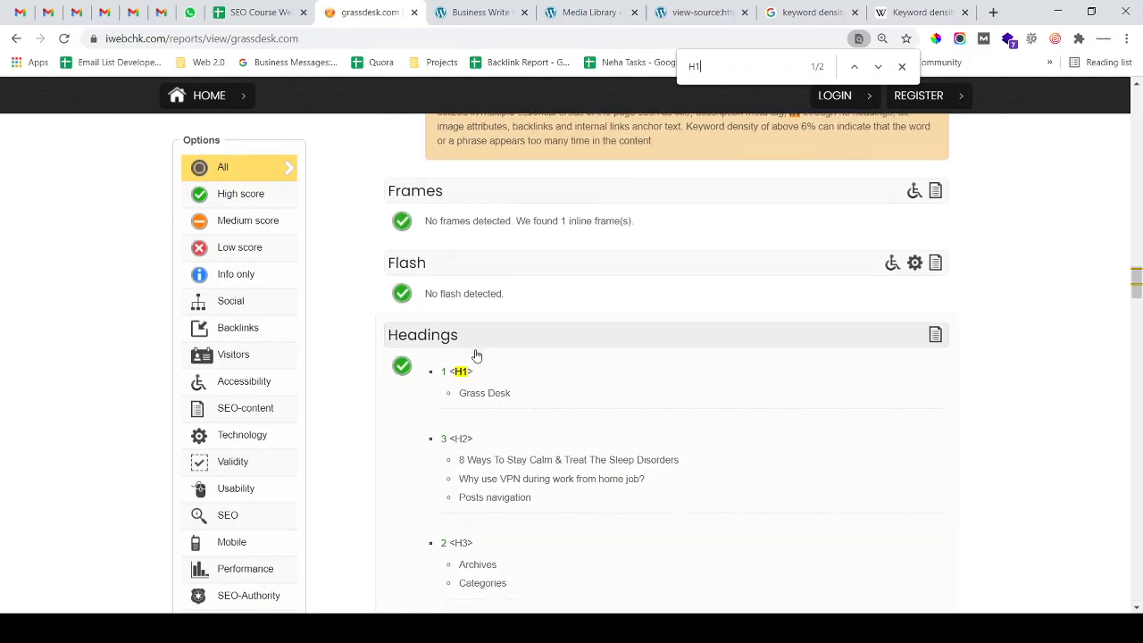
{"action": "scroll", "coordinate": [476, 355], "scroll_direction": "down", "scroll_amount": 2}
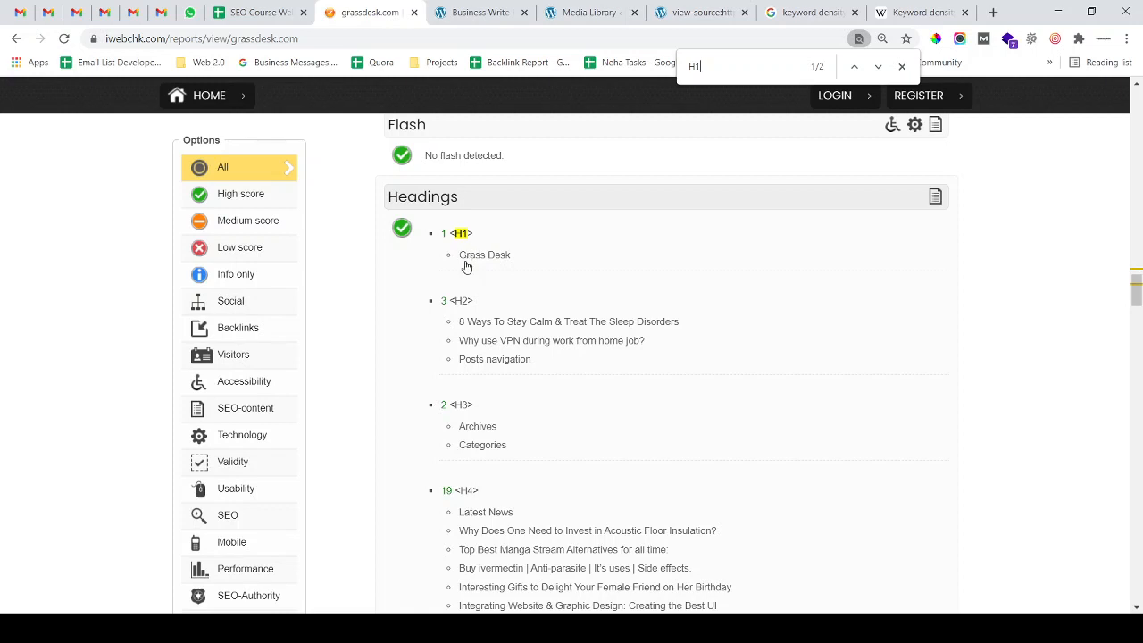
Examine the H1, H2, H3 and H4 entries listed under Headings in the grassdesk.com report
{"action": "left_click_drag", "start_coordinate": [461, 256], "coordinate": [500, 259]}
{"action": "scroll", "coordinate": [516, 393], "scroll_direction": "down", "scroll_amount": 2}
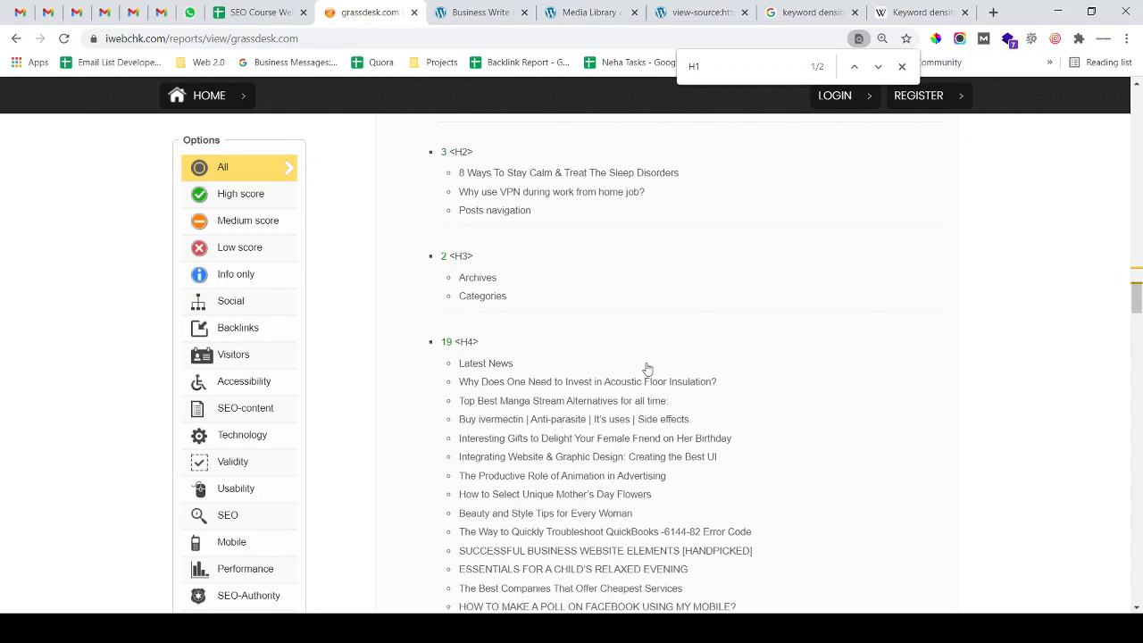
{"action": "scroll", "coordinate": [648, 370], "scroll_direction": "down", "scroll_amount": 2}
{"action": "scroll", "coordinate": [649, 372], "scroll_direction": "up", "scroll_amount": 1}
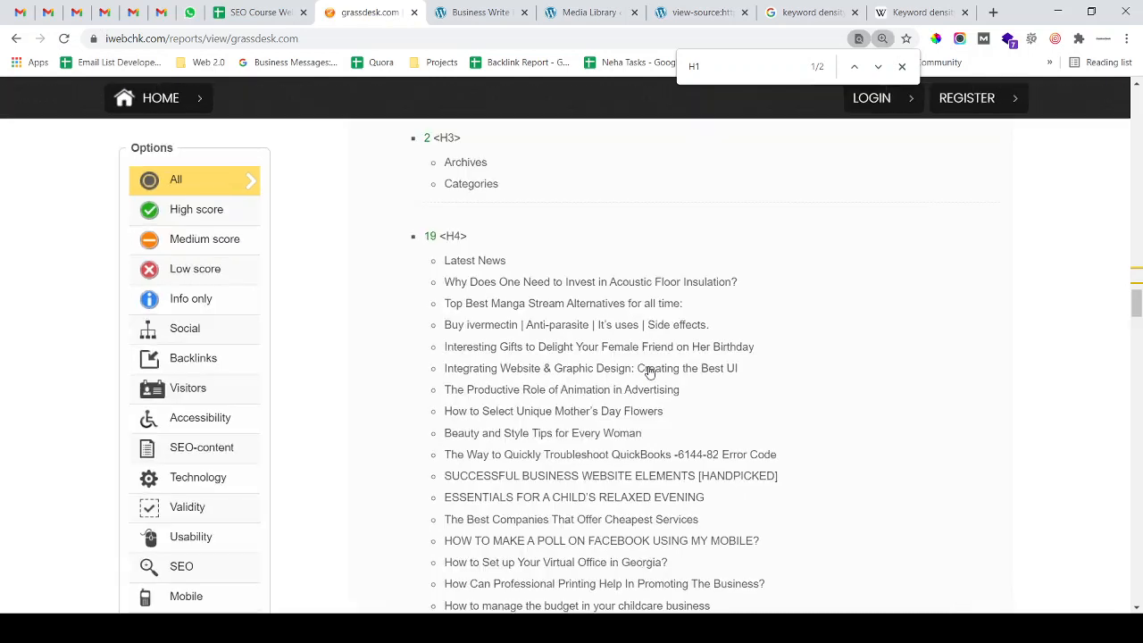
{"action": "scroll", "coordinate": [588, 464], "scroll_direction": "up", "scroll_amount": 6}
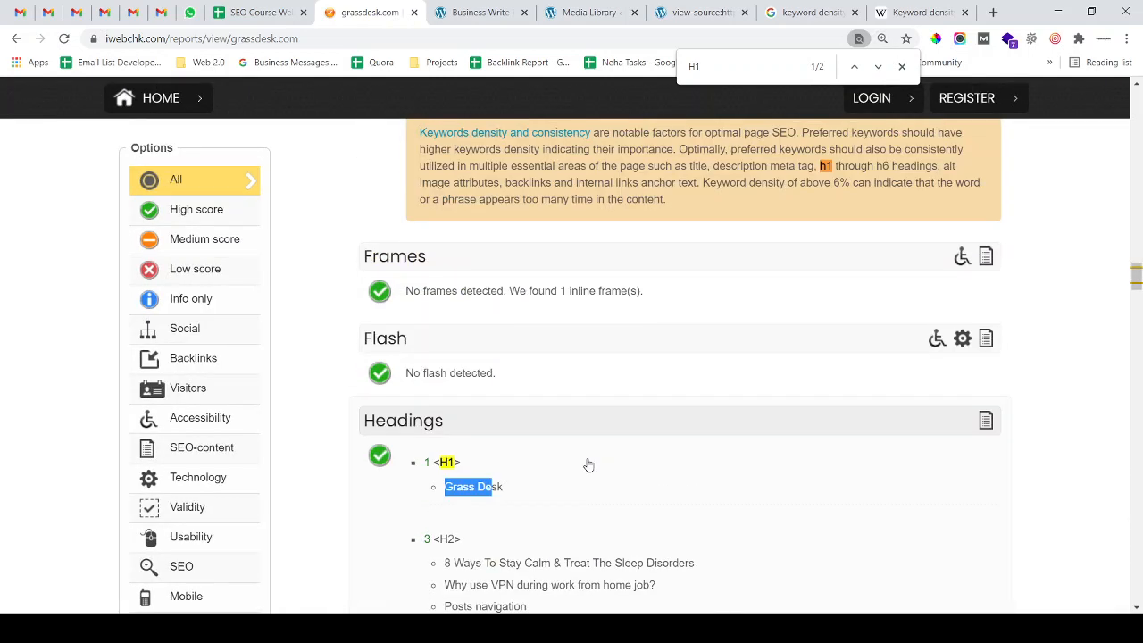
{"action": "scroll", "coordinate": [588, 464], "scroll_direction": "down", "scroll_amount": 3}
{"action": "scroll", "coordinate": [589, 464], "scroll_direction": "down", "scroll_amount": 1}
Load the grassdesk.com homepage in place of the Business Write For Us page and view its featured posts
{"action": "left_click", "coordinate": [483, 13]}
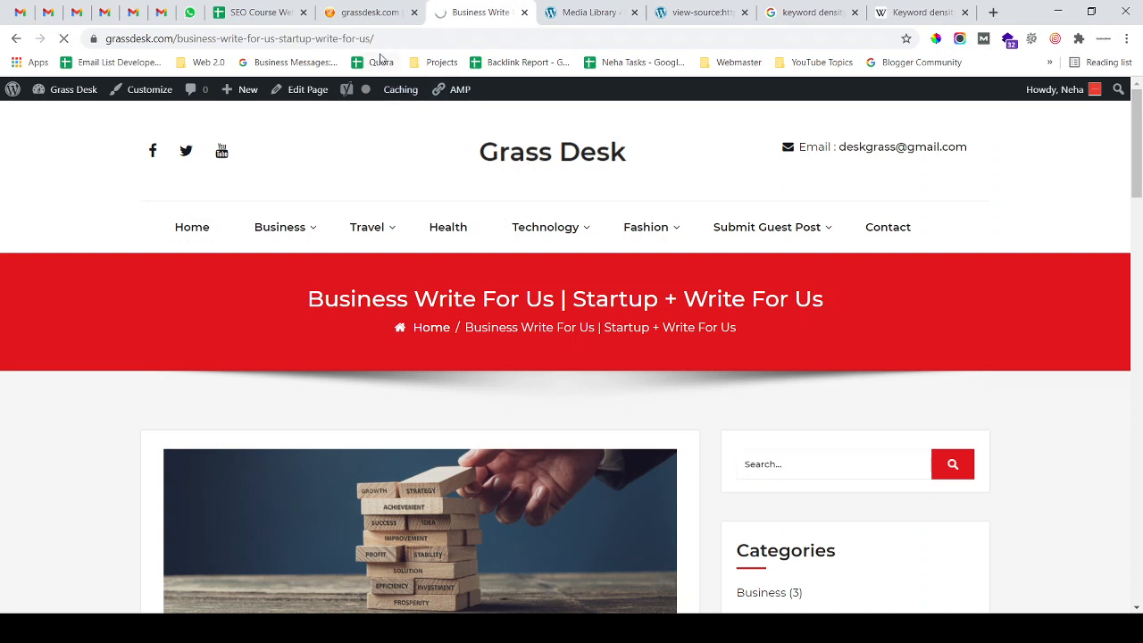
{"action": "left_click_drag", "start_coordinate": [382, 38], "coordinate": [131, 37]}
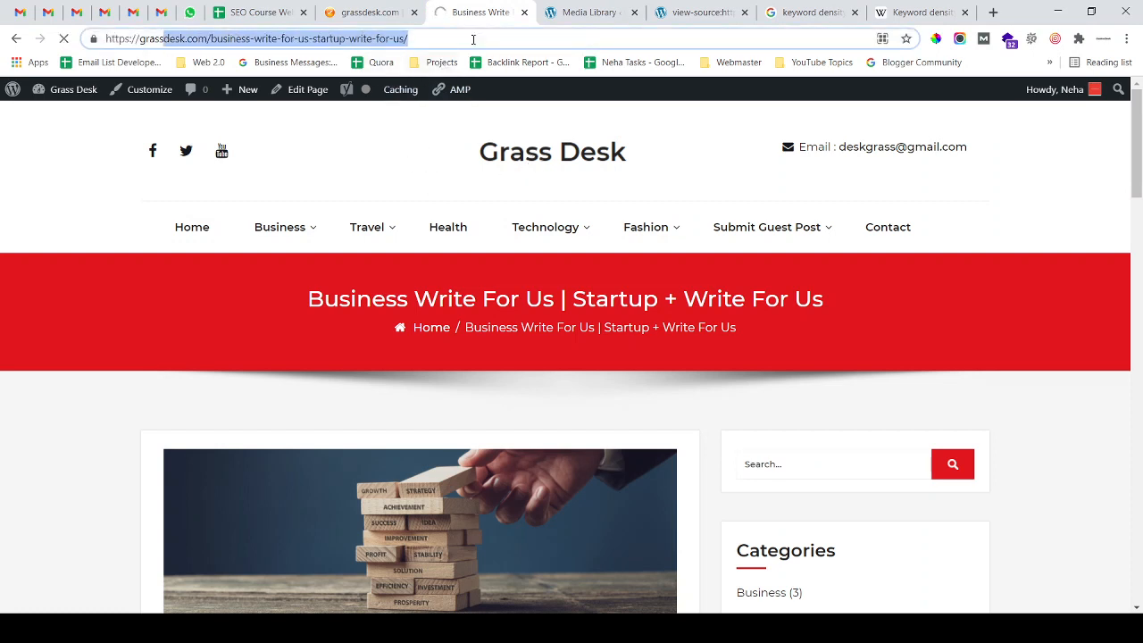
{"action": "left_click_drag", "start_coordinate": [471, 39], "coordinate": [160, 38]}
{"action": "left_click", "coordinate": [283, 39]}
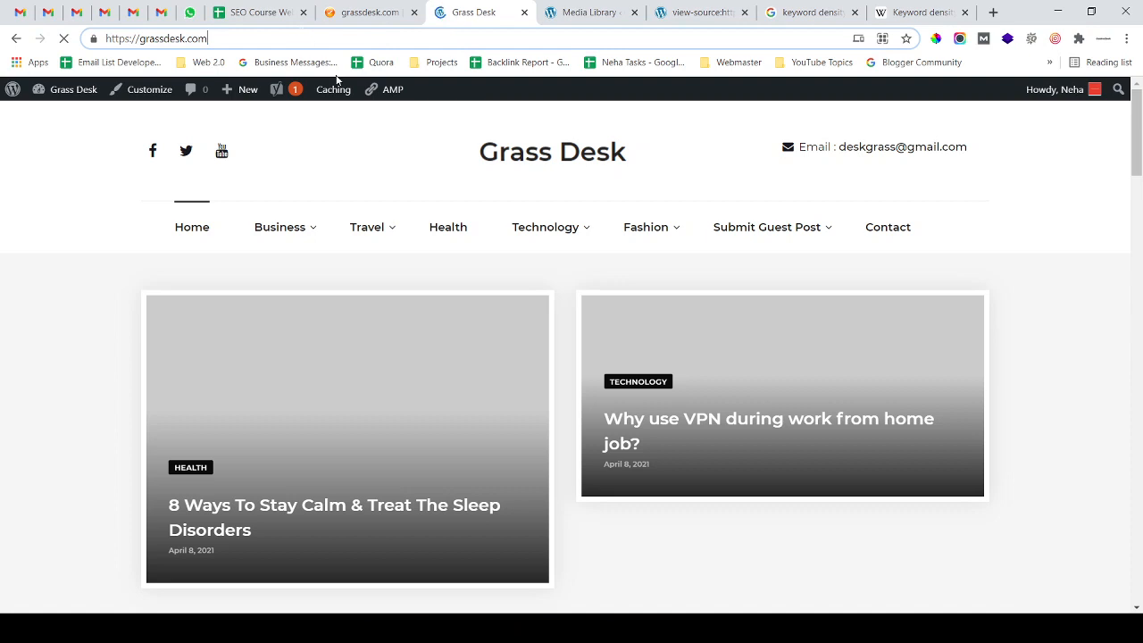
{"action": "scroll", "coordinate": [398, 259], "scroll_direction": "down", "scroll_amount": 3}
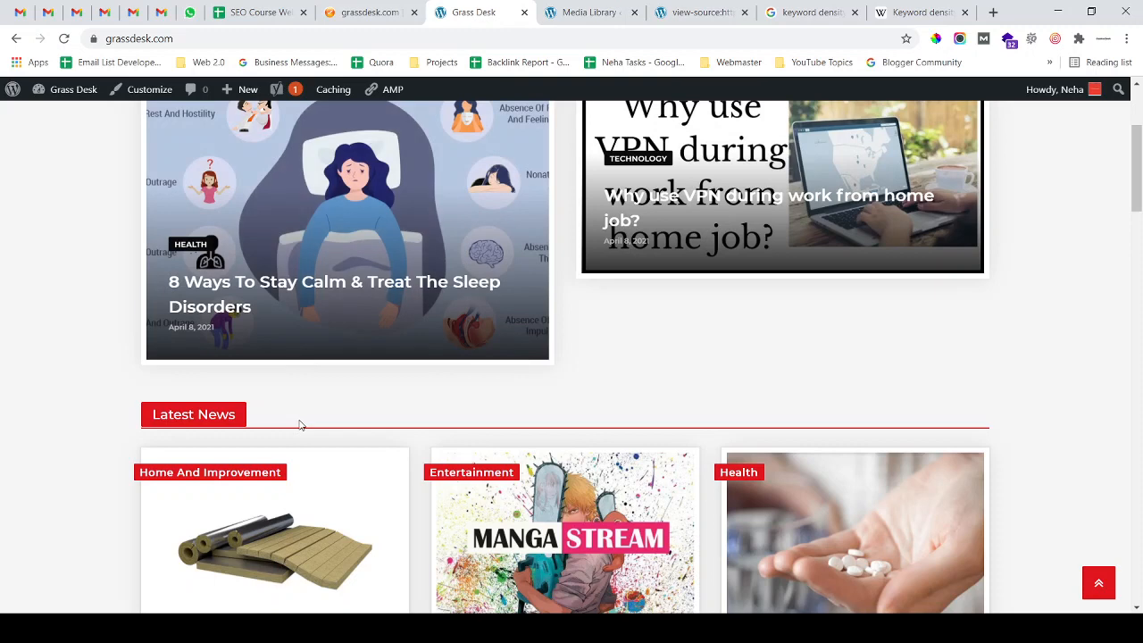
Inspect the heading tag of the "8 Ways To Stay Calm & Treat The Sleep Disorders" post title in the developer tools, then close them
{"action": "key", "text": "ctrl+shift+i"}
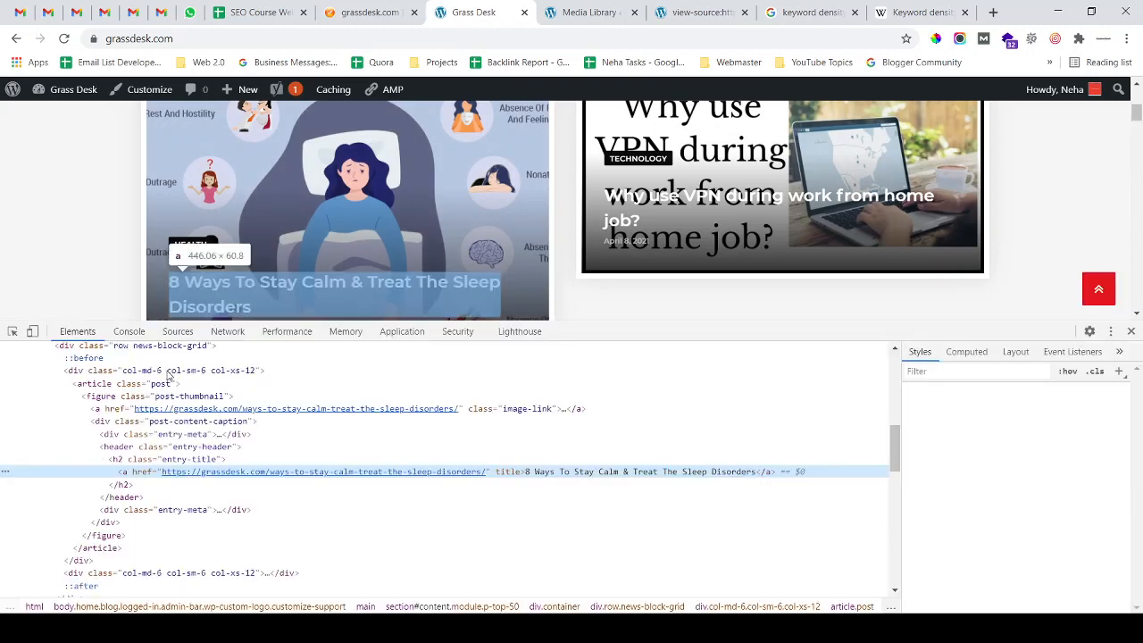
{"action": "left_click", "coordinate": [189, 459]}
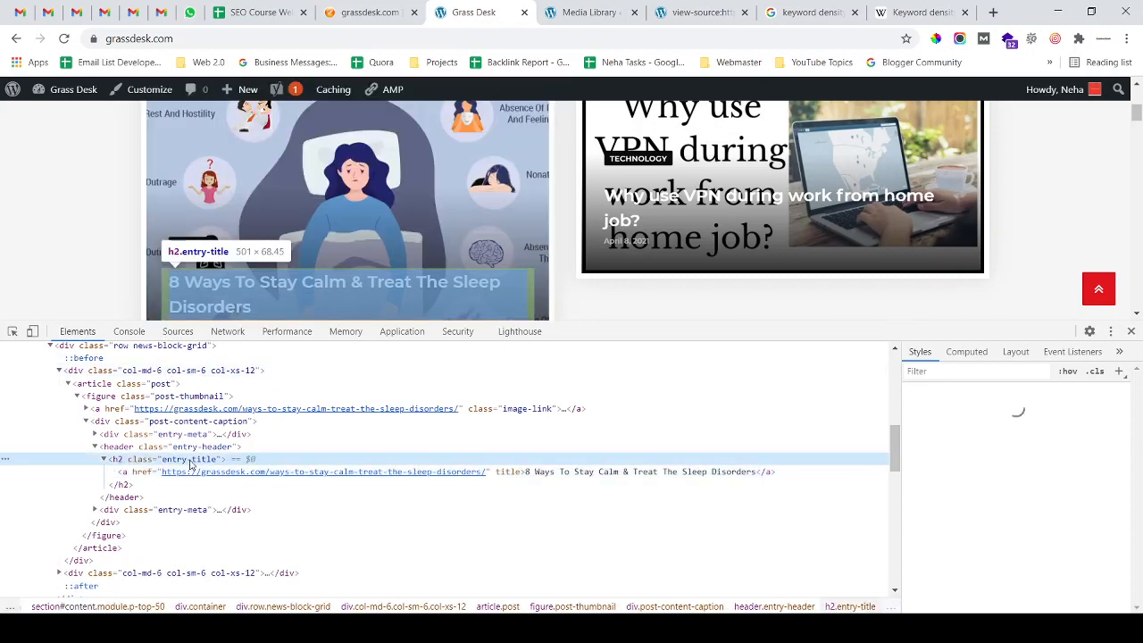
{"action": "double_click", "coordinate": [542, 475]}
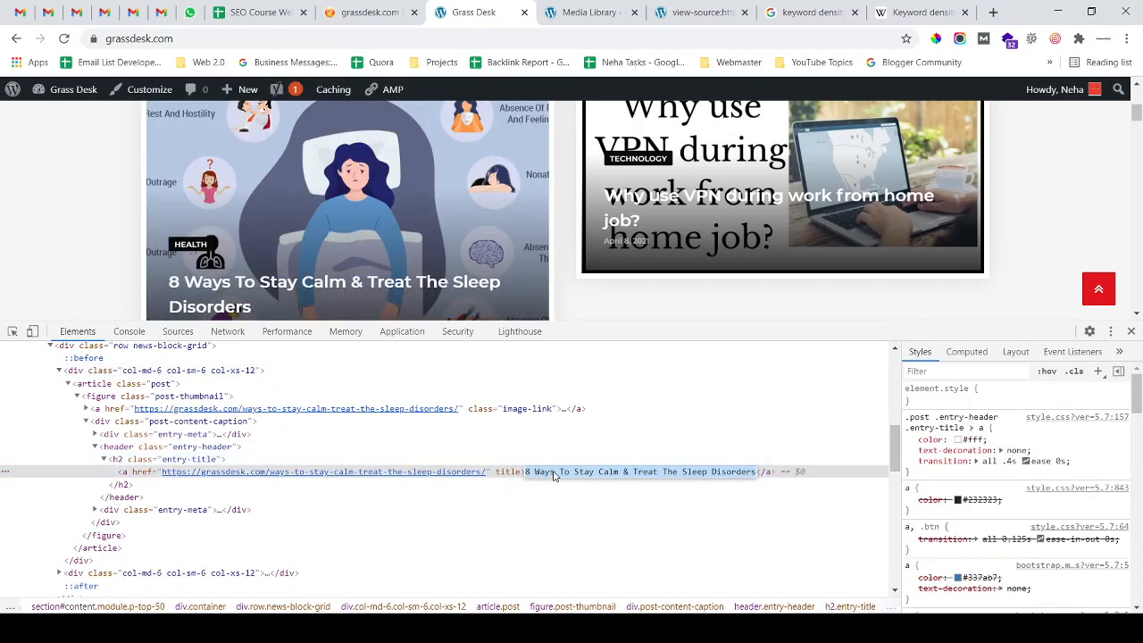
{"action": "left_click", "coordinate": [712, 512]}
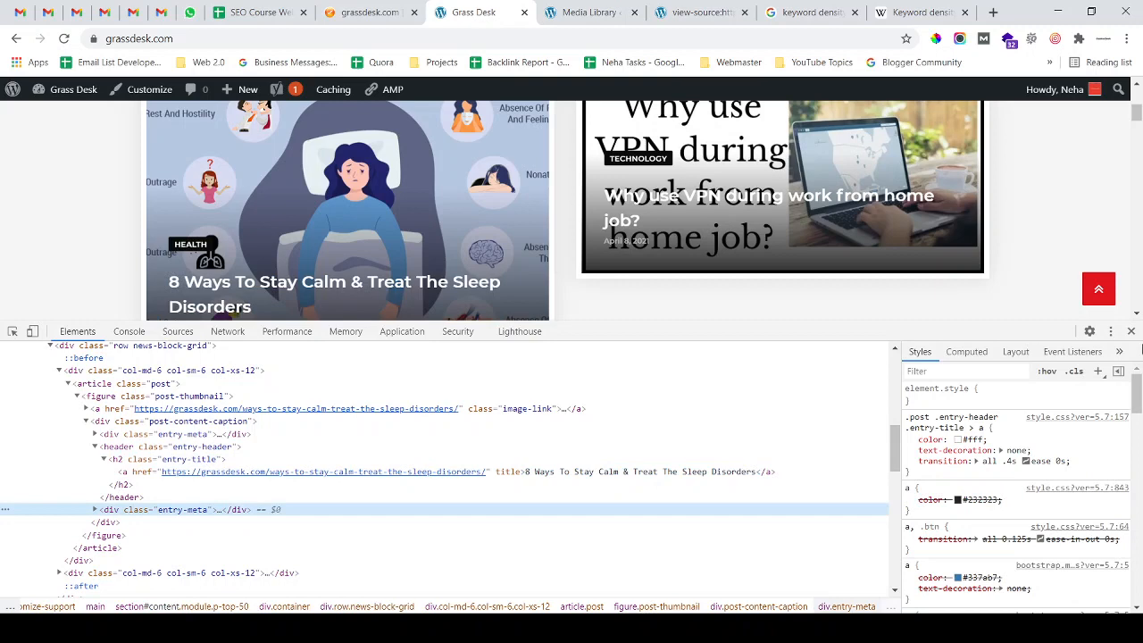
{"action": "left_click", "coordinate": [1131, 331]}
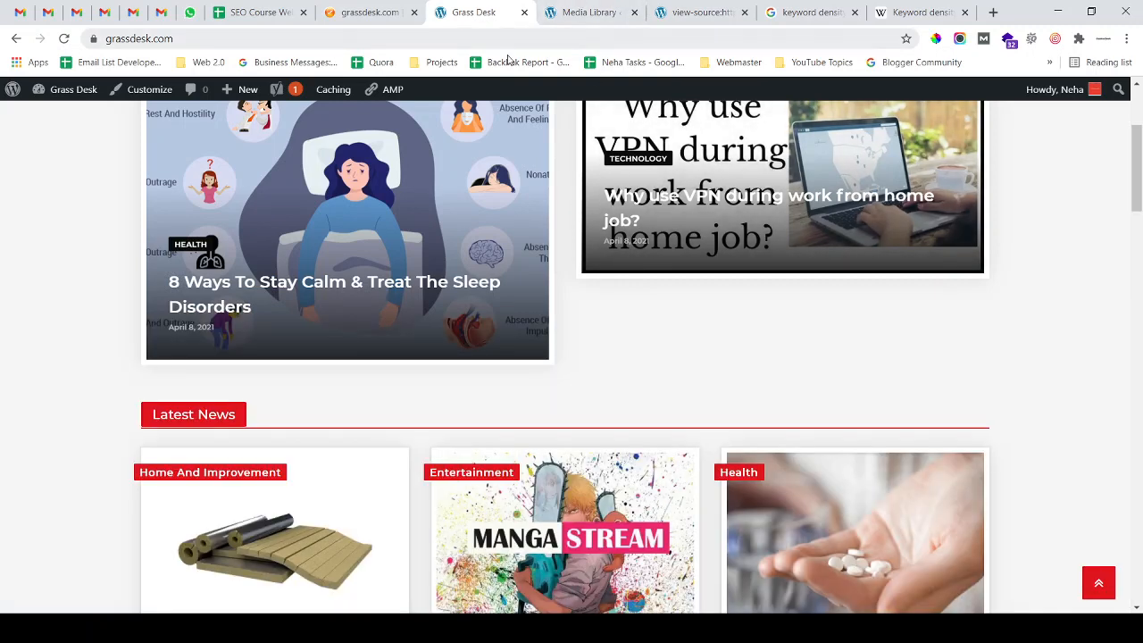
Close the old page source and Media Library pages, and open the grassdesk.com homepage's source code at a larger zoom
{"action": "left_click", "coordinate": [743, 12]}
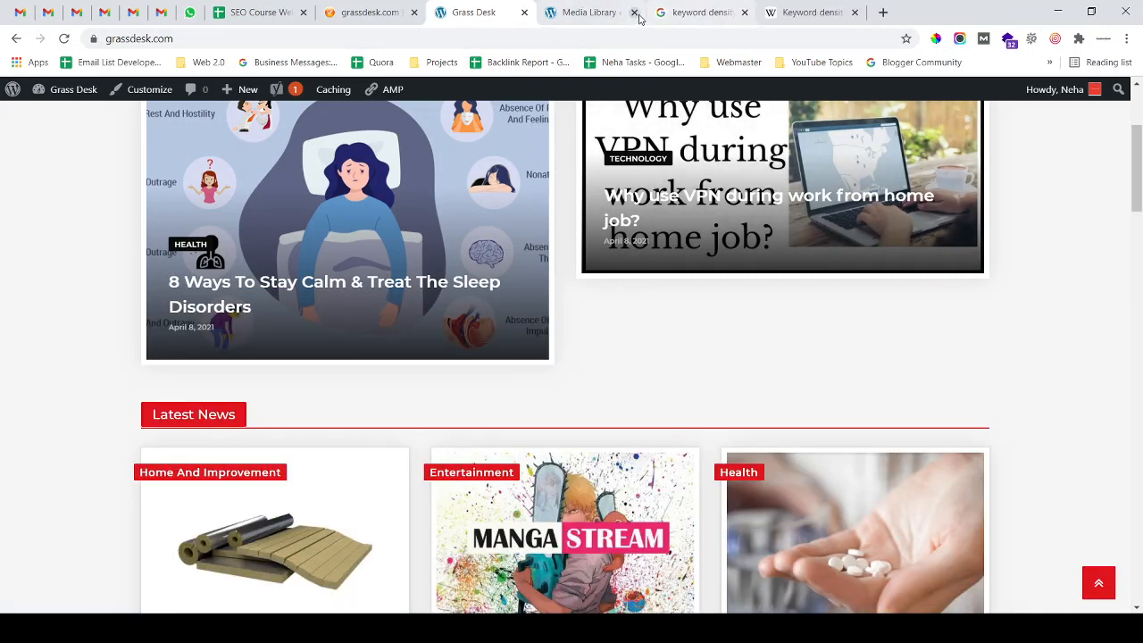
{"action": "left_click", "coordinate": [634, 12]}
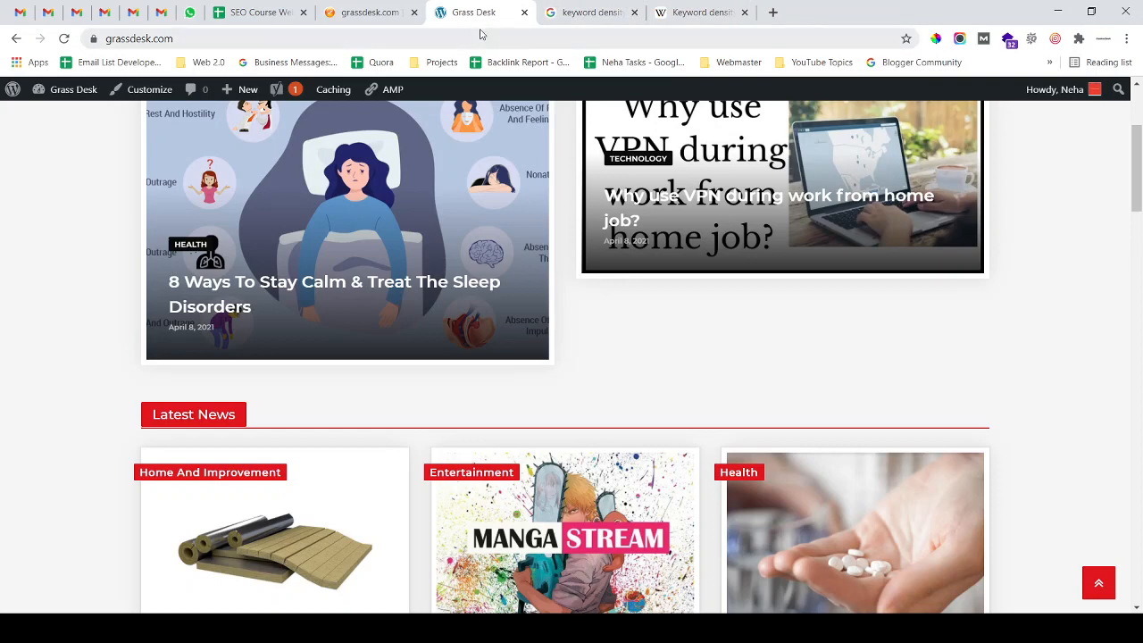
{"action": "key", "text": "ctrl+u"}
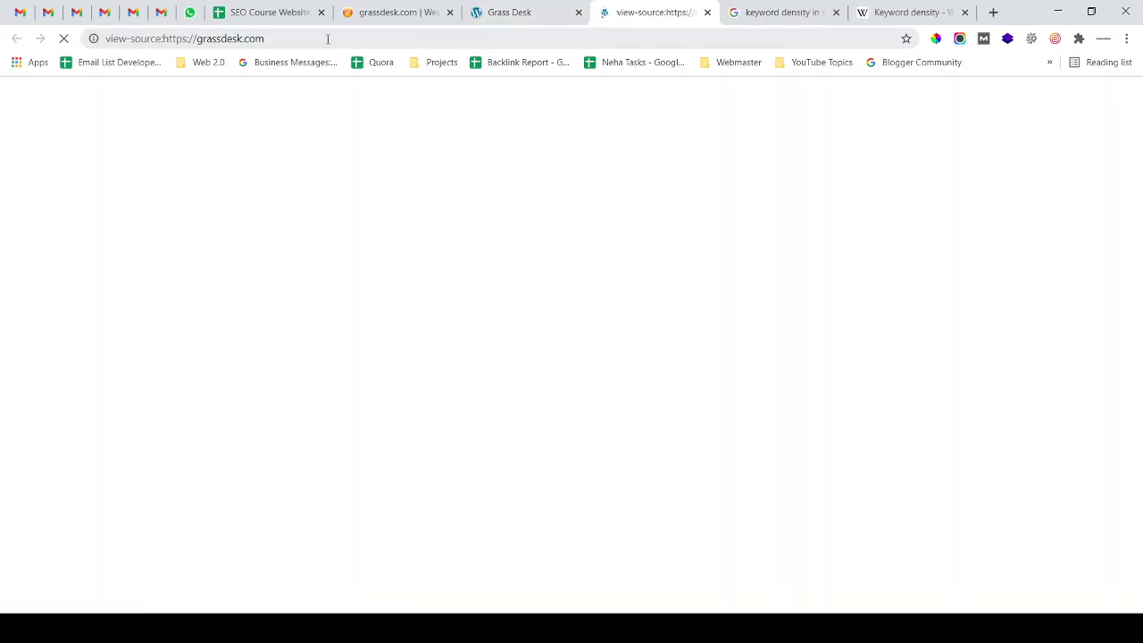
{"action": "left_click", "coordinate": [328, 39]}
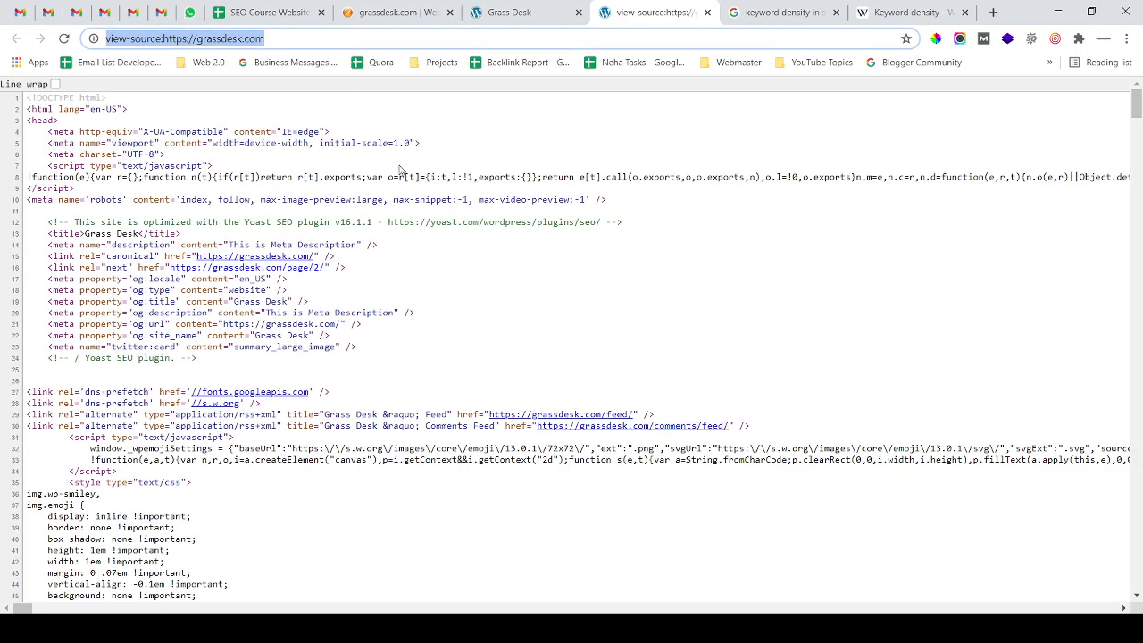
{"action": "key", "text": "ctrl+plus"}
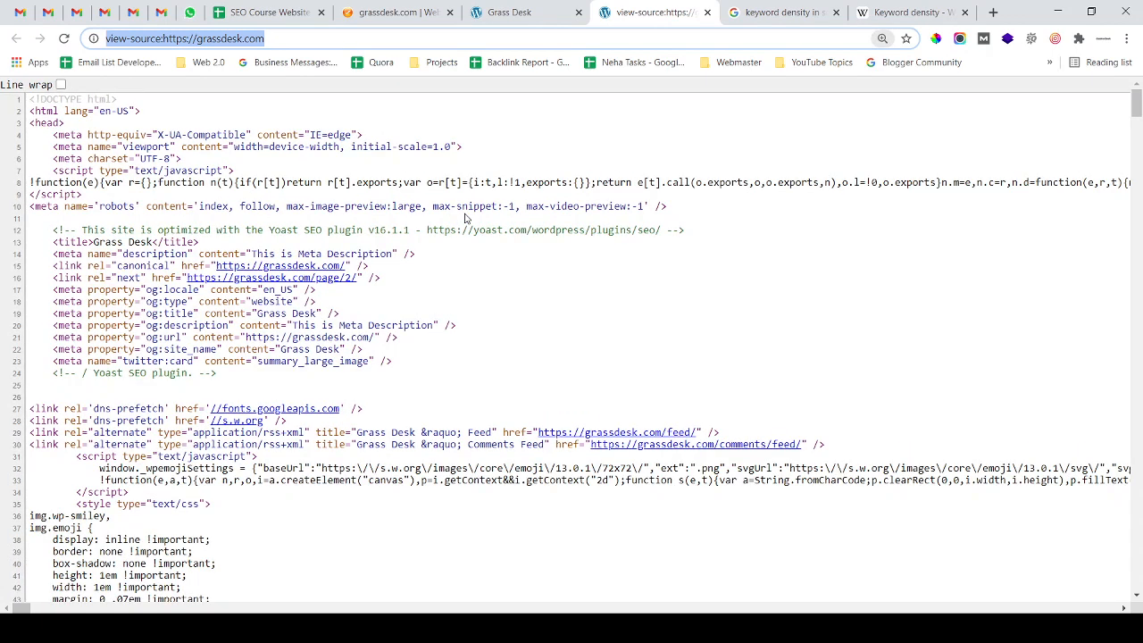
{"action": "key", "text": "ctrl+plus"}
{"action": "key", "text": "ctrl+plus"}
Search the homepage source code for "H1" and "<H2" to locate the heading tags
{"action": "key", "text": "ctrl+f"}
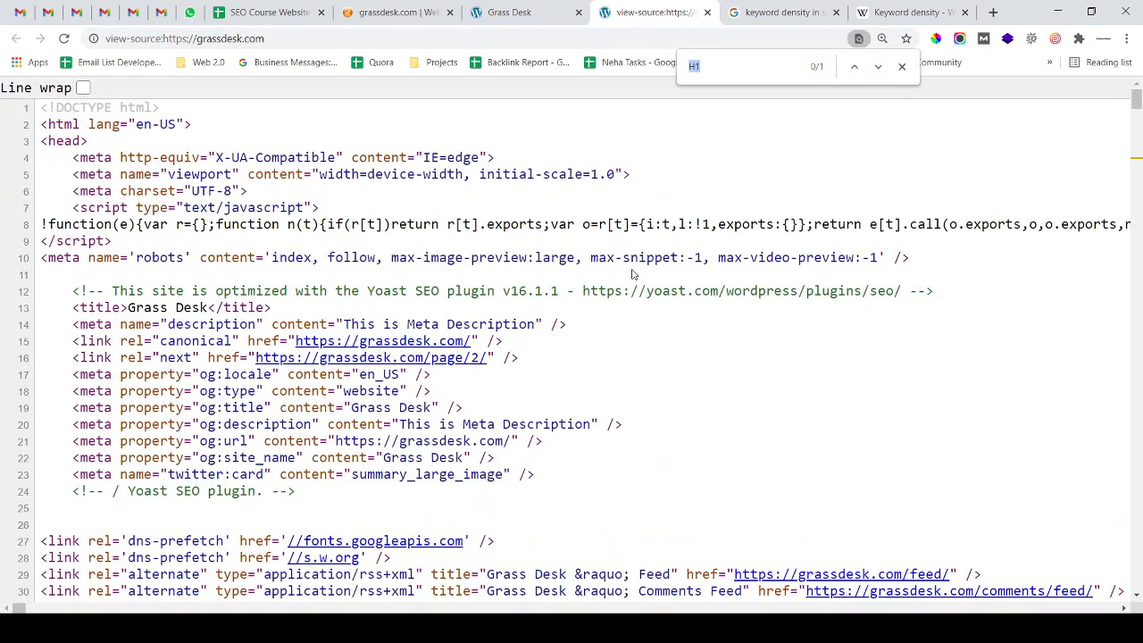
{"action": "key", "text": "Return"}
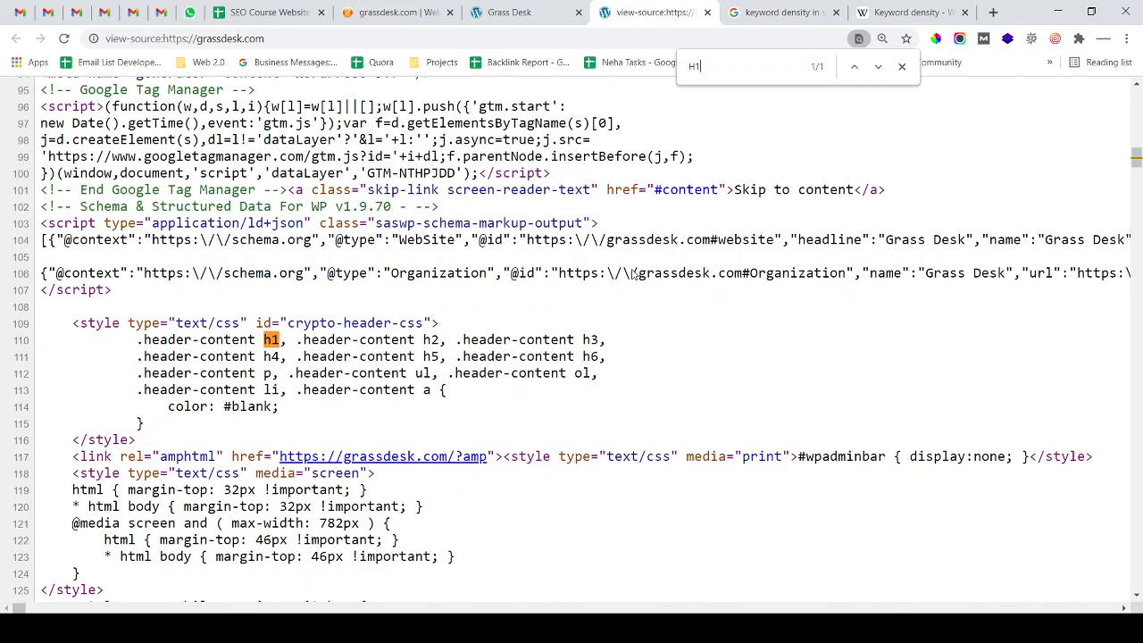
{"action": "type", "text": "<"}
{"action": "key", "text": "BackSpace"}
{"action": "type", "text": "<"}
{"action": "key", "text": "BackSpace"}
{"action": "type", "text": "2"}
{"action": "key", "text": "Return"}
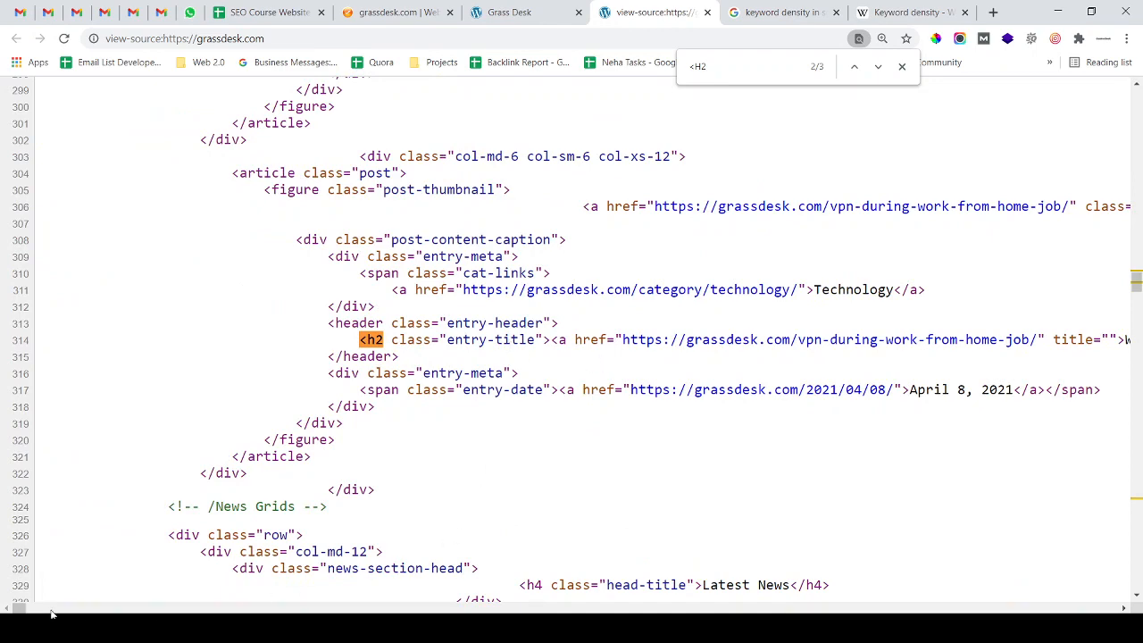
Compare the H2 heading of the VPN post in the page source with its title on the Grass Desk homepage
{"action": "left_click_drag", "start_coordinate": [18, 608], "coordinate": [27, 607]}
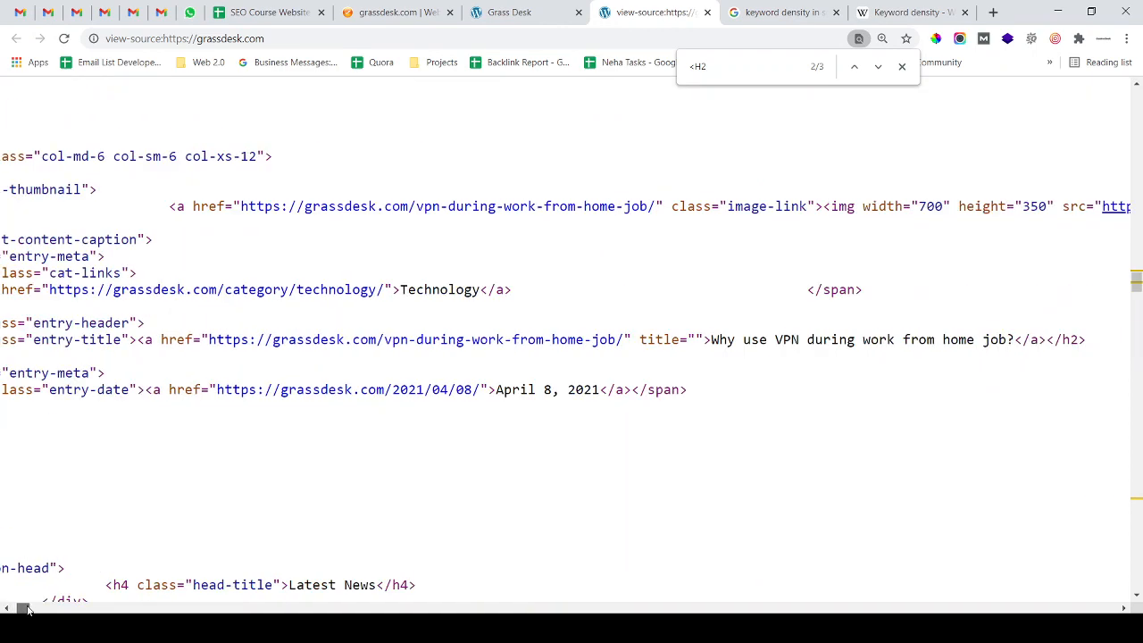
{"action": "left_click_drag", "start_coordinate": [727, 340], "coordinate": [890, 334]}
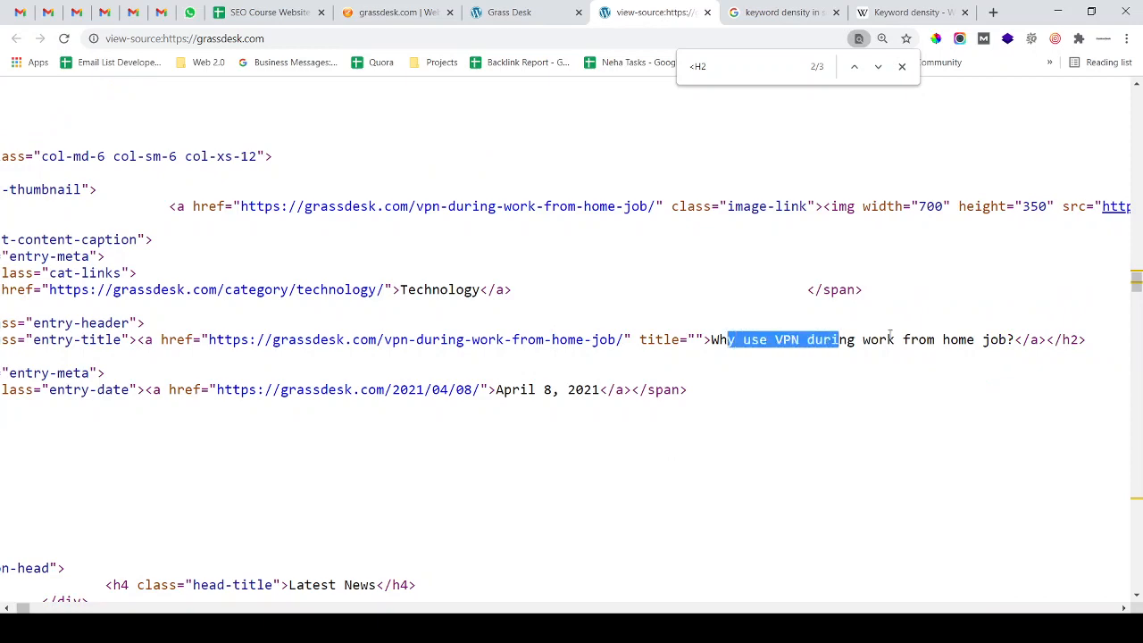
{"action": "left_click", "coordinate": [727, 256]}
{"action": "left_click", "coordinate": [509, 13]}
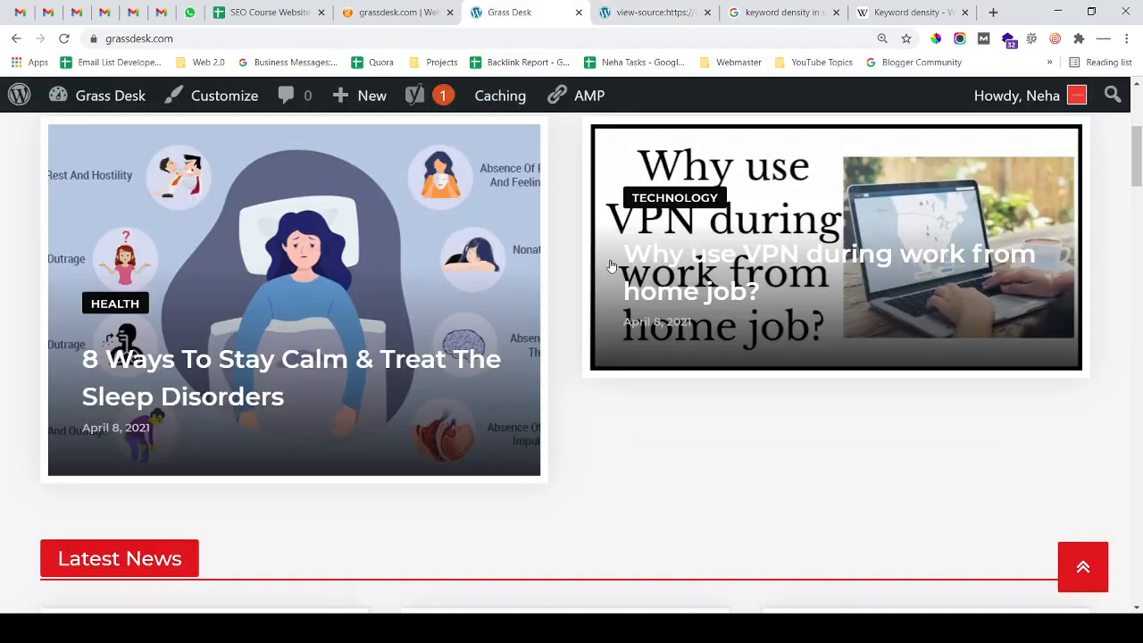
{"action": "key", "text": "ctrl+minus"}
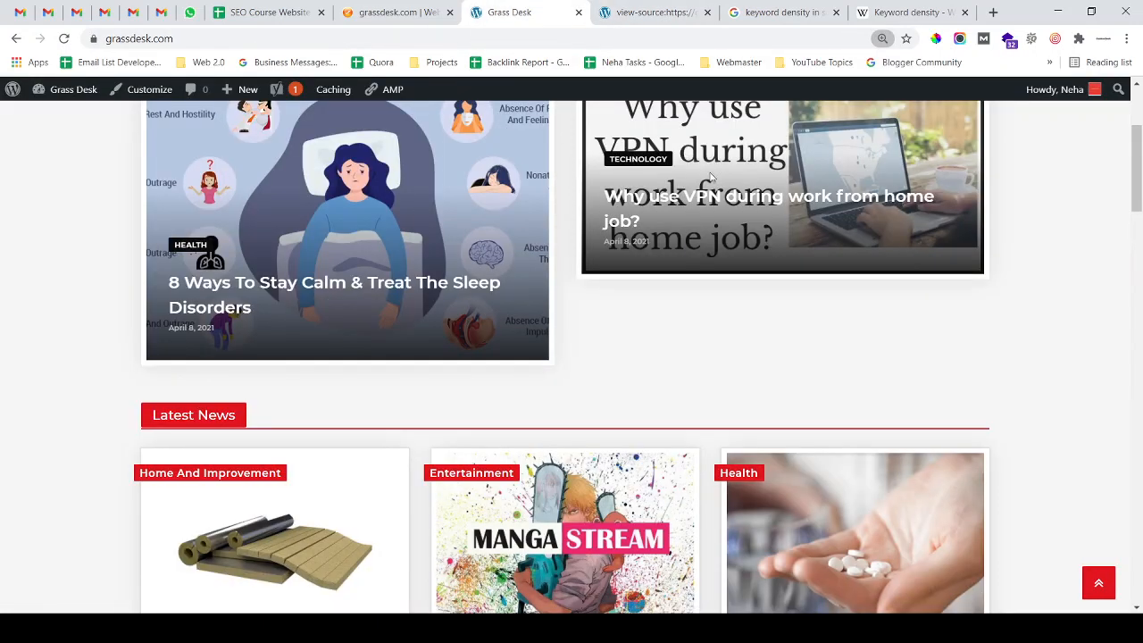
{"action": "left_click", "coordinate": [669, 13]}
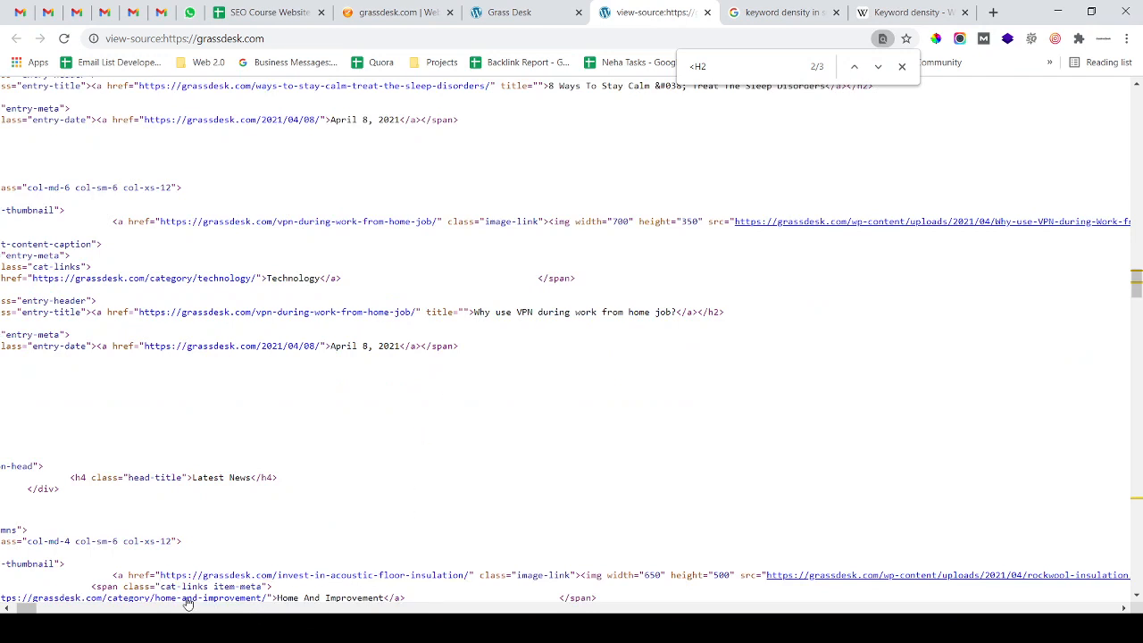
{"action": "left_click_drag", "start_coordinate": [27, 608], "coordinate": [5, 608]}
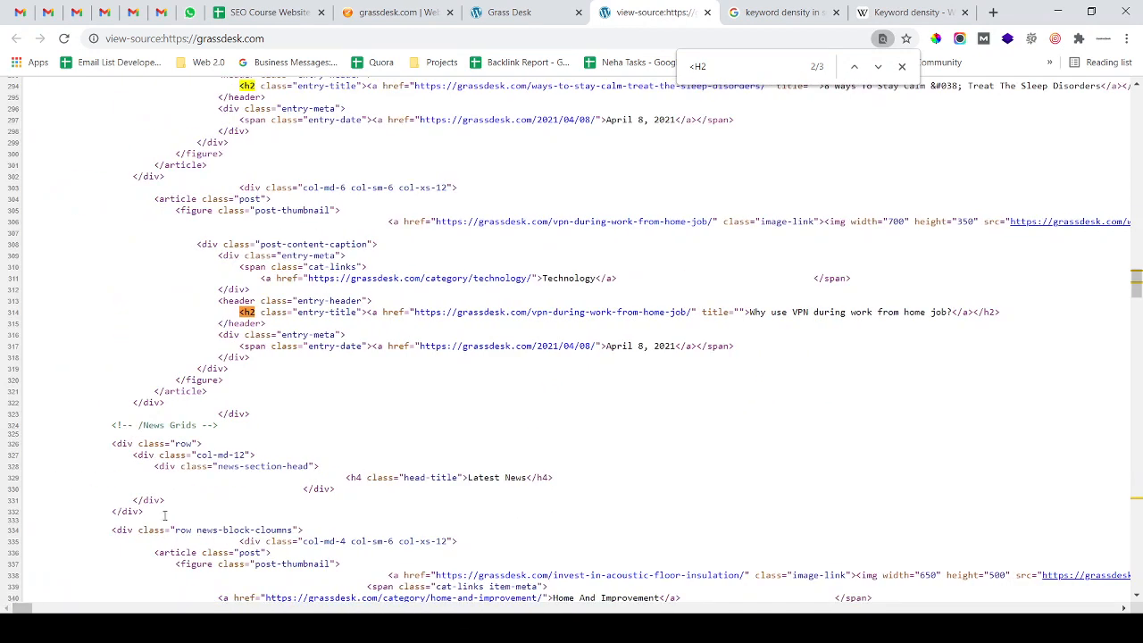
{"action": "left_click_drag", "start_coordinate": [349, 309], "coordinate": [430, 312]}
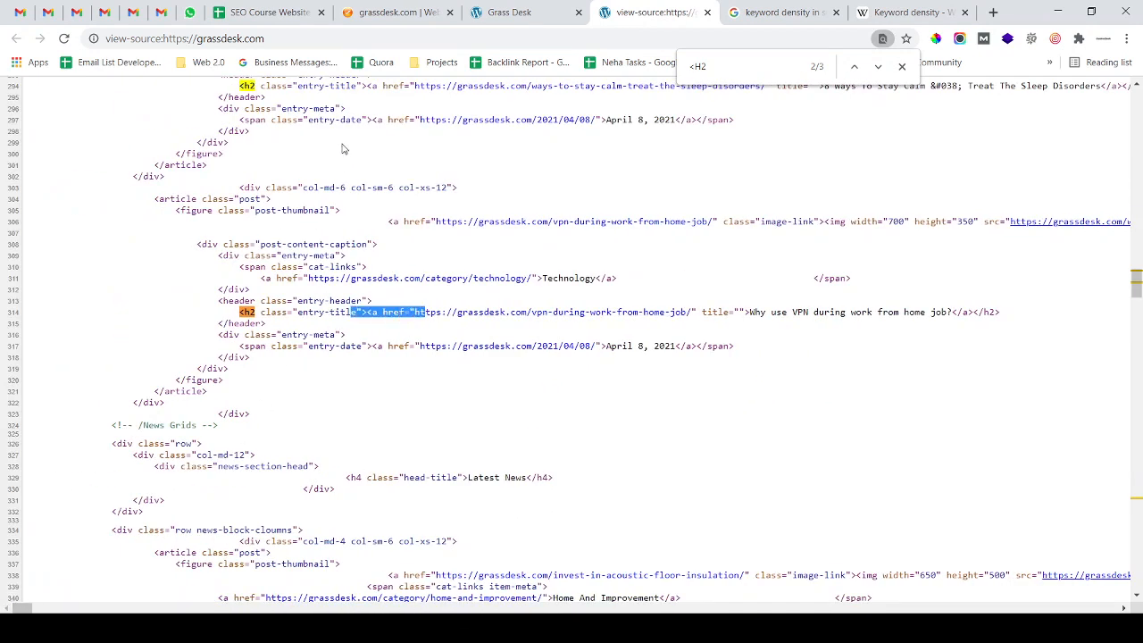
{"action": "left_click", "coordinate": [529, 12]}
{"action": "scroll", "coordinate": [464, 97], "scroll_direction": "up", "scroll_amount": 2}
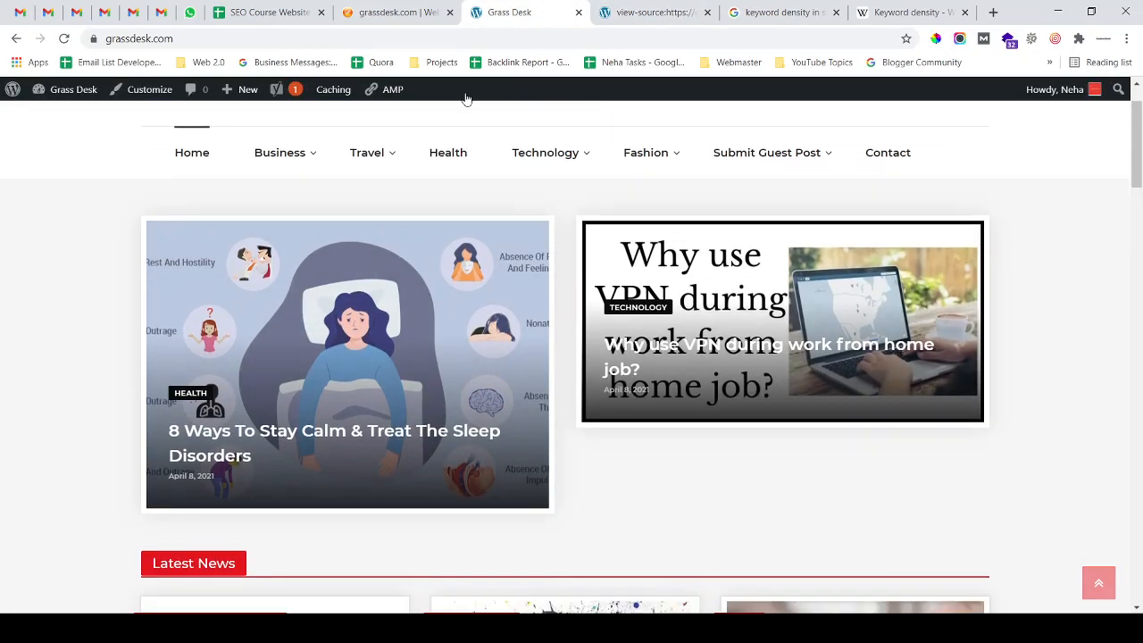
In the SEO Course Website Audit spreadsheet, copy the Keyword Density status "Found" to the H1 to H6 Tags Optimization row
{"action": "left_click", "coordinate": [411, 12]}
{"action": "left_click", "coordinate": [304, 11]}
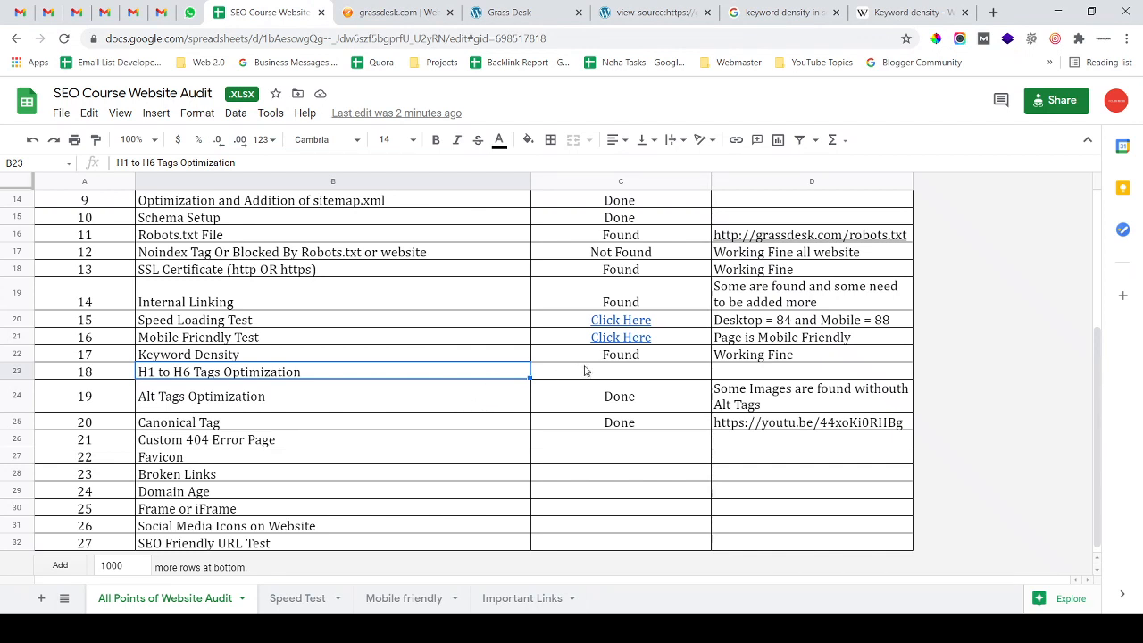
{"action": "left_click", "coordinate": [587, 371]}
{"action": "key", "text": "Up"}
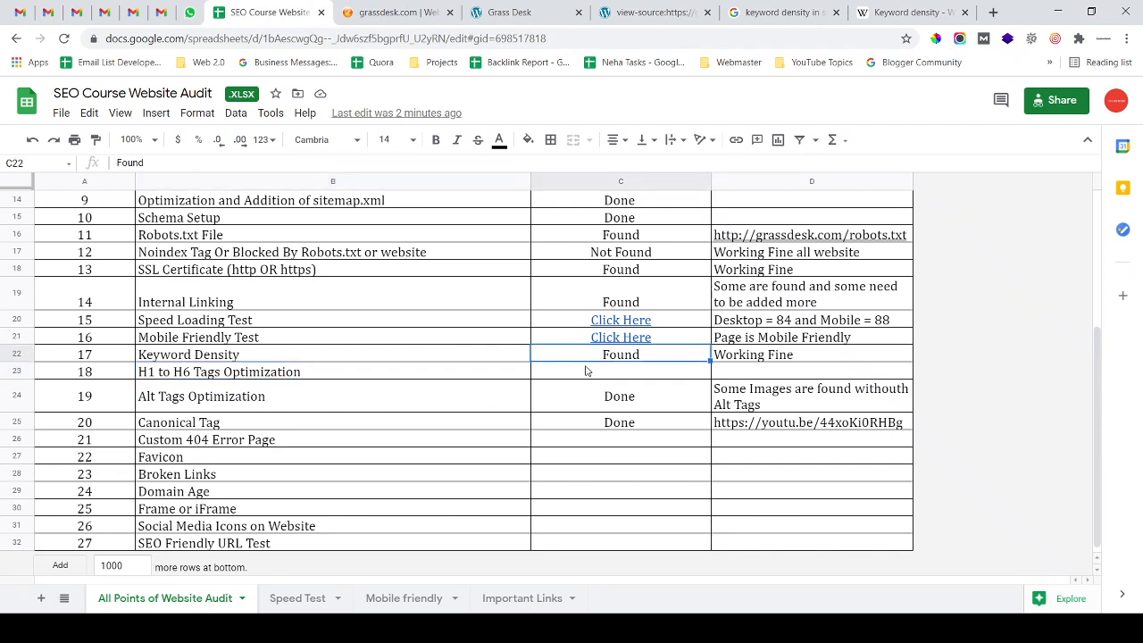
{"action": "key", "text": "ctrl+c"}
{"action": "key", "text": "Down"}
{"action": "key", "text": "ctrl+v"}
Enter the remark "We need to change as per keywords" for H1 to H6 Tags Optimization in cell D23
{"action": "key", "text": "Right"}
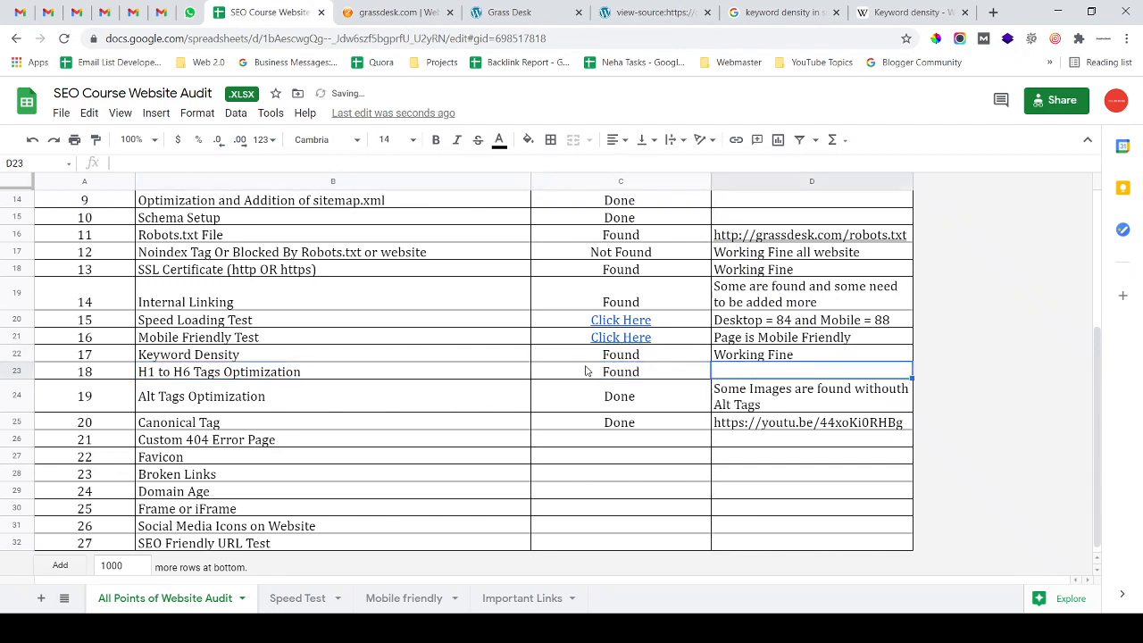
{"action": "type", "text": "We ne"}
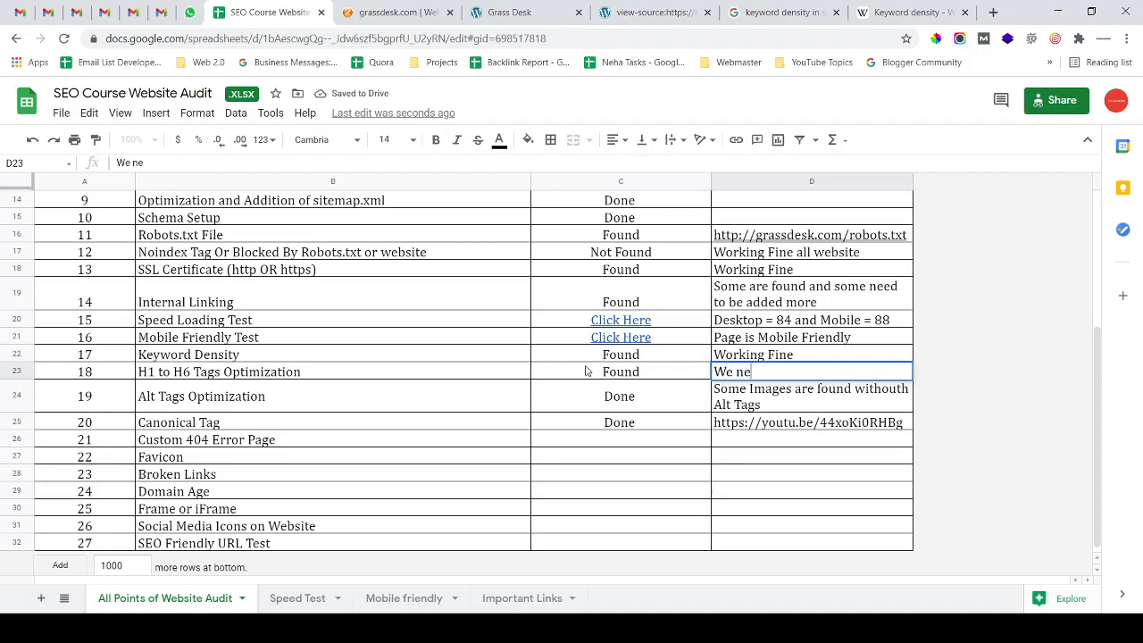
{"action": "type", "text": "ed to change as"}
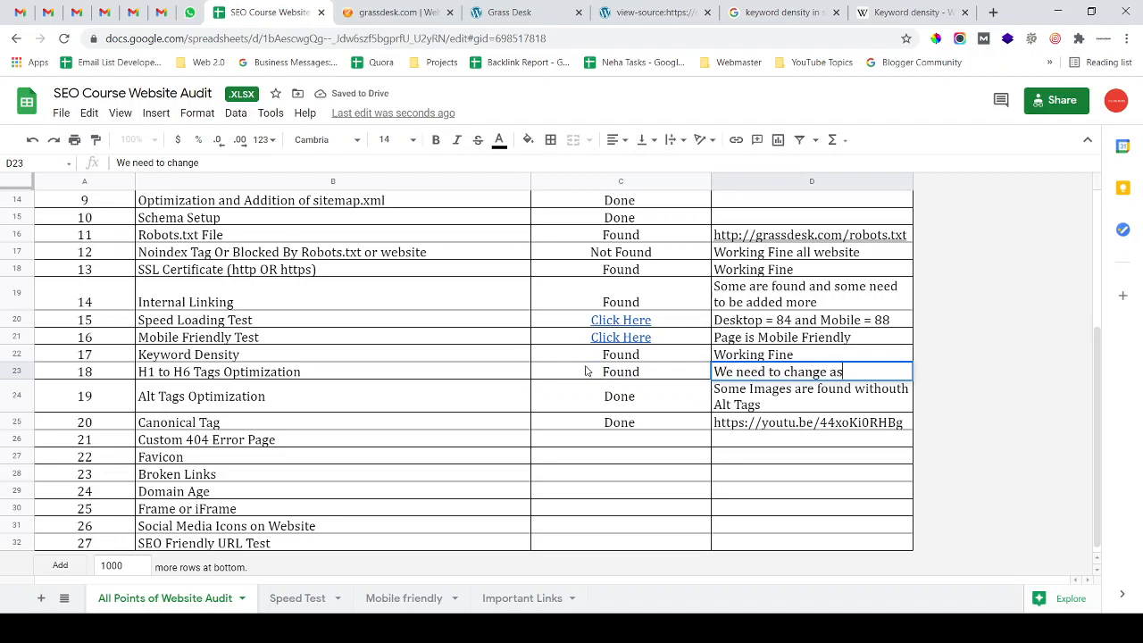
{"action": "type", "text": " per key"}
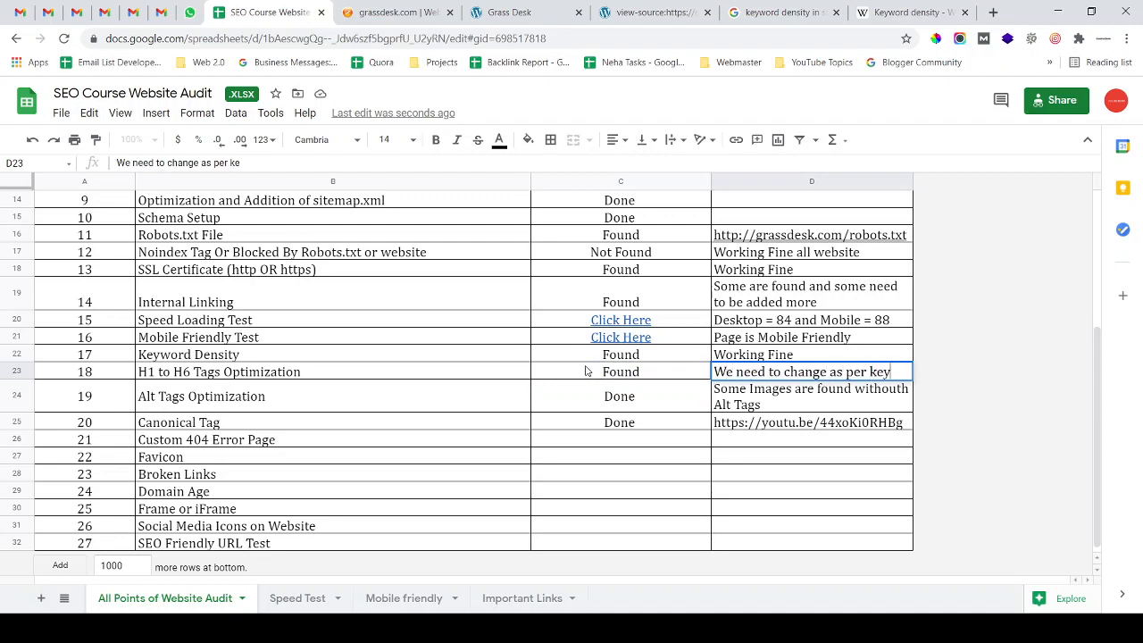
{"action": "type", "text": "words"}
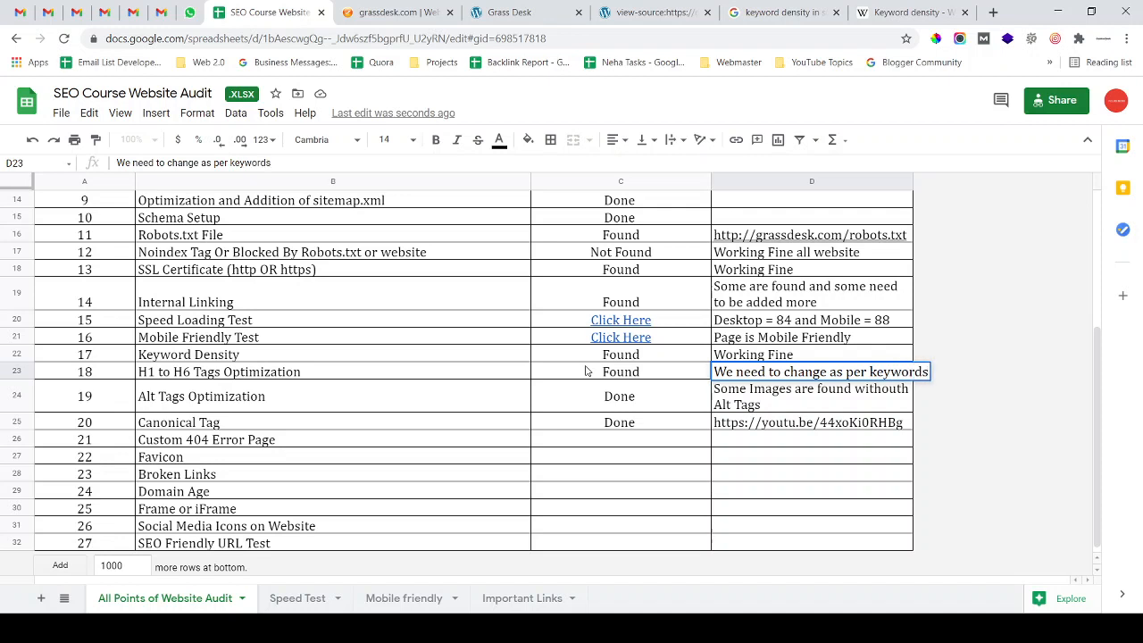
{"action": "key", "text": "Return"}
Wrap the text of the H1 to H6 Tags Optimization remark within cell D23
{"action": "key", "text": "Up"}
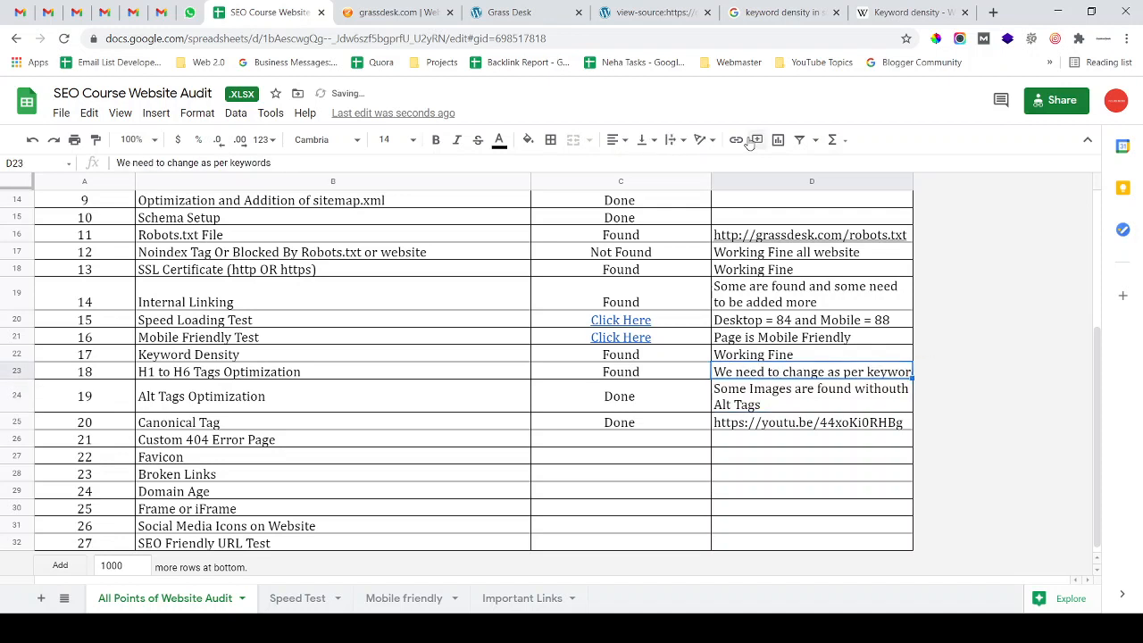
{"action": "left_click", "coordinate": [679, 142]}
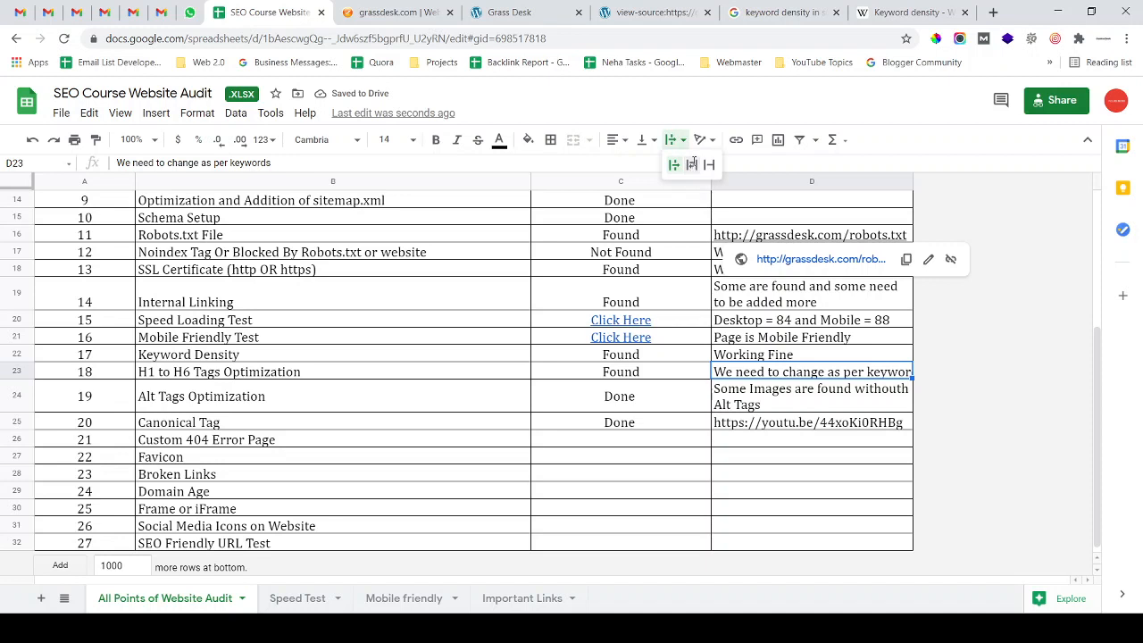
{"action": "left_click", "coordinate": [689, 166]}
{"action": "left_click", "coordinate": [343, 387]}
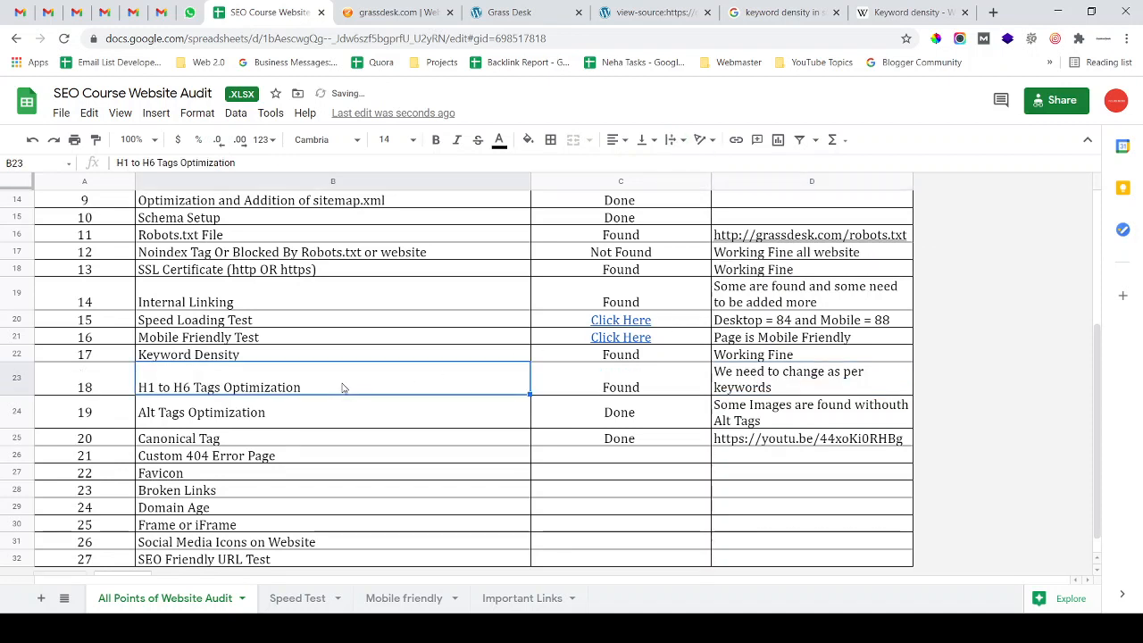
{"action": "left_click", "coordinate": [657, 386]}
{"action": "key", "text": "Right"}
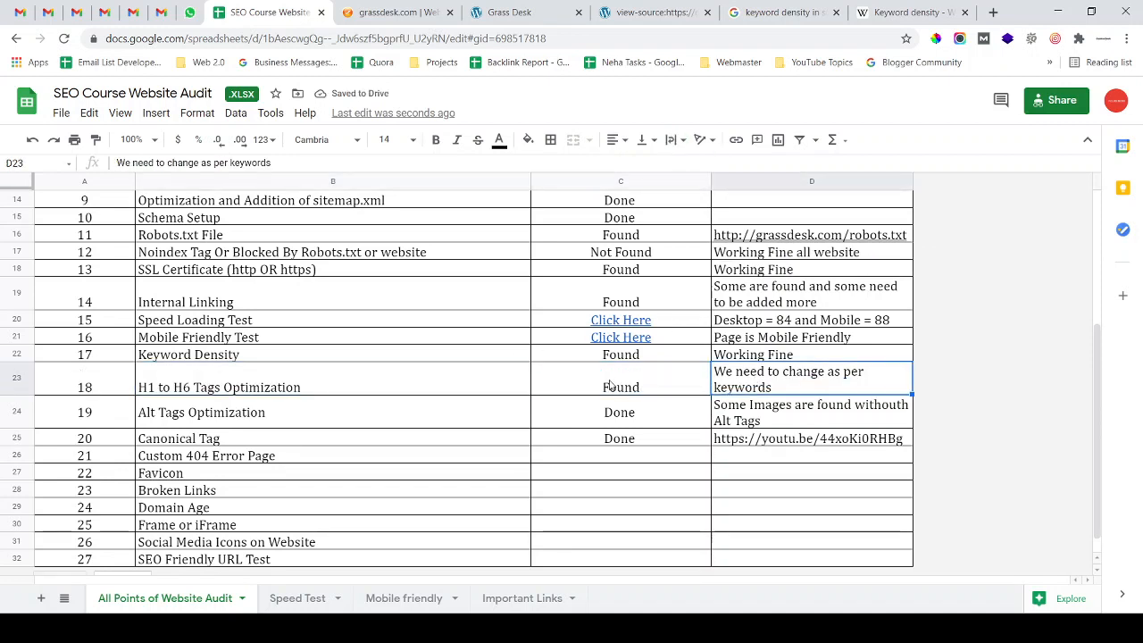
{"action": "left_click", "coordinate": [351, 384]}
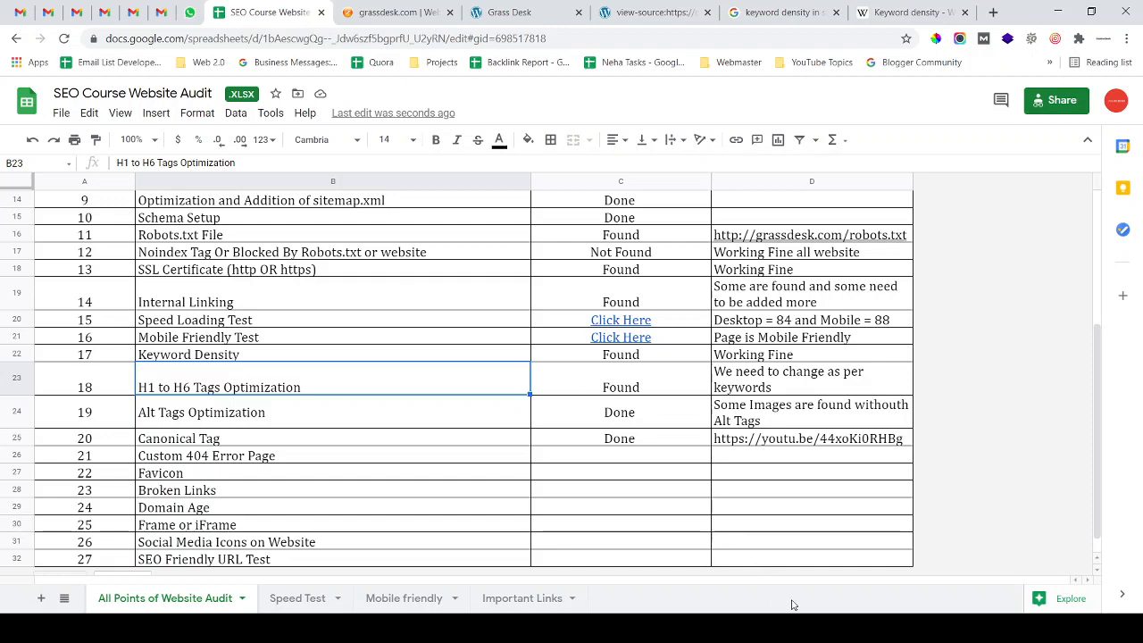
Return to the grassdesk.com source code and close its H2 text search
{"action": "left_click", "coordinate": [398, 13]}
{"action": "scroll", "coordinate": [403, 280], "scroll_direction": "up", "scroll_amount": 3}
{"action": "left_click", "coordinate": [565, 9]}
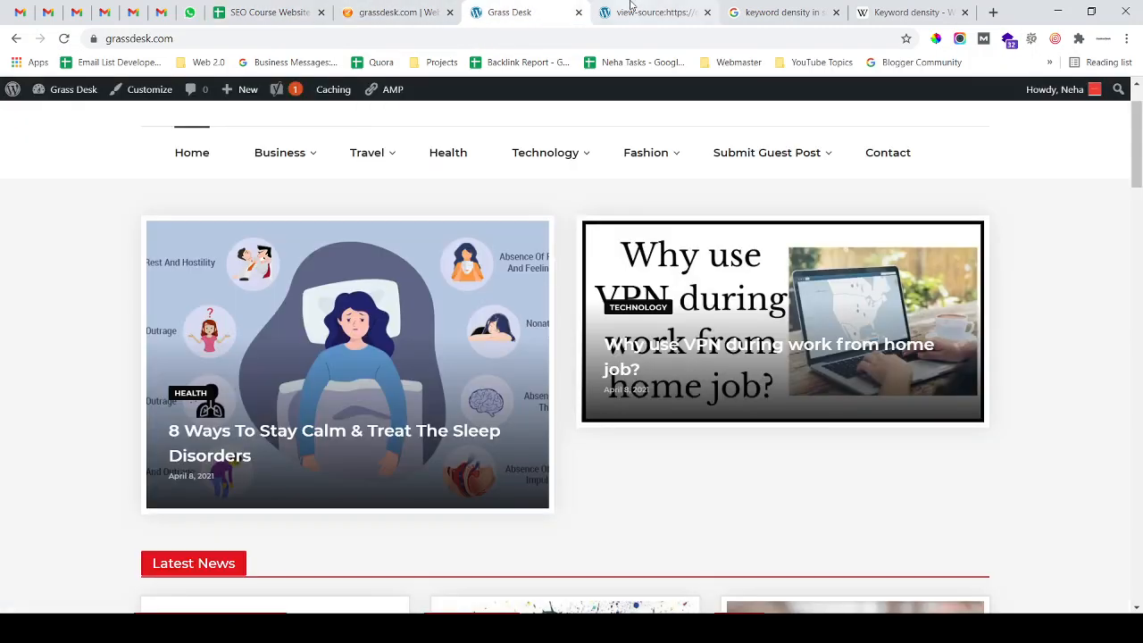
{"action": "left_click", "coordinate": [652, 13]}
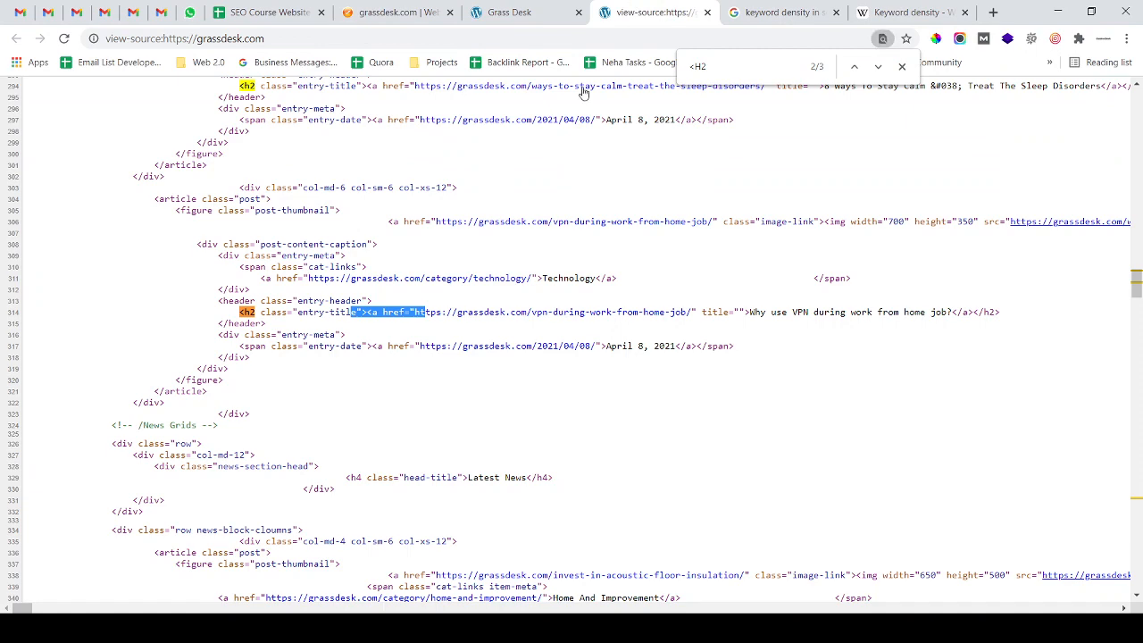
{"action": "left_click", "coordinate": [903, 66]}
Review the Keyword Density, H1 to H6 Tags, Alt Tags and Canonical Tag rows of the website audit spreadsheet
{"action": "left_click", "coordinate": [288, 10]}
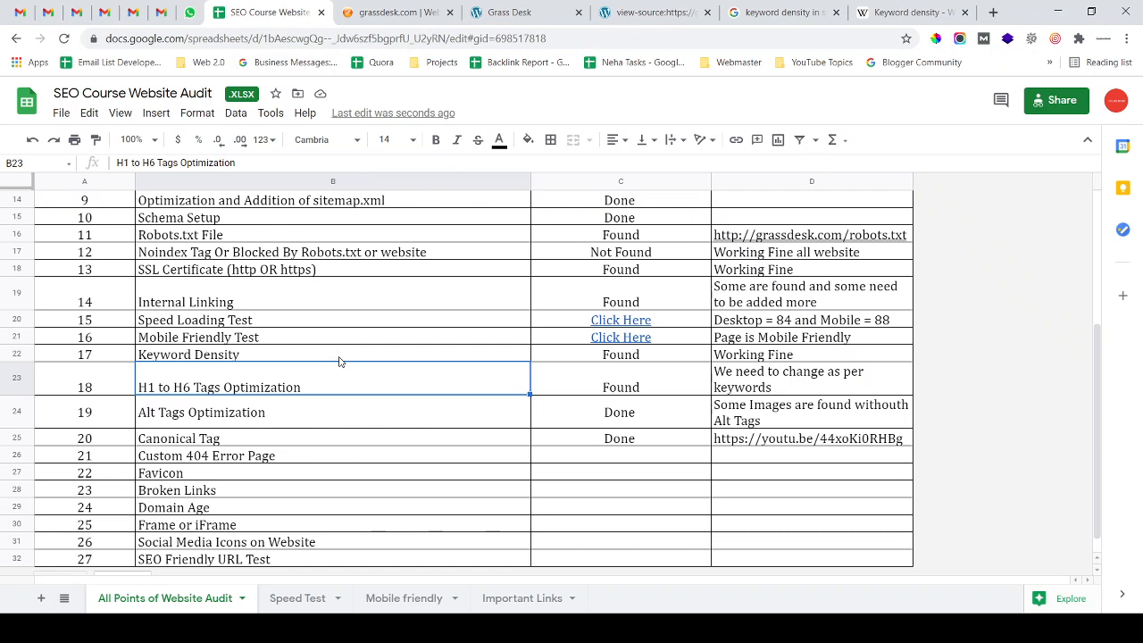
{"action": "left_click", "coordinate": [340, 360]}
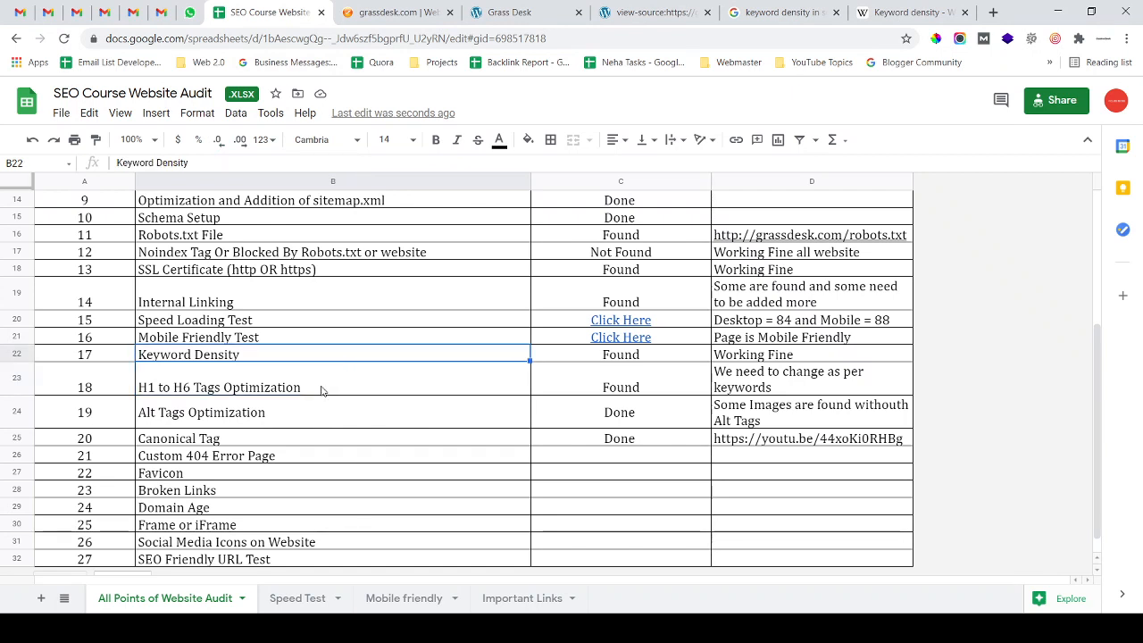
{"action": "left_click", "coordinate": [323, 390]}
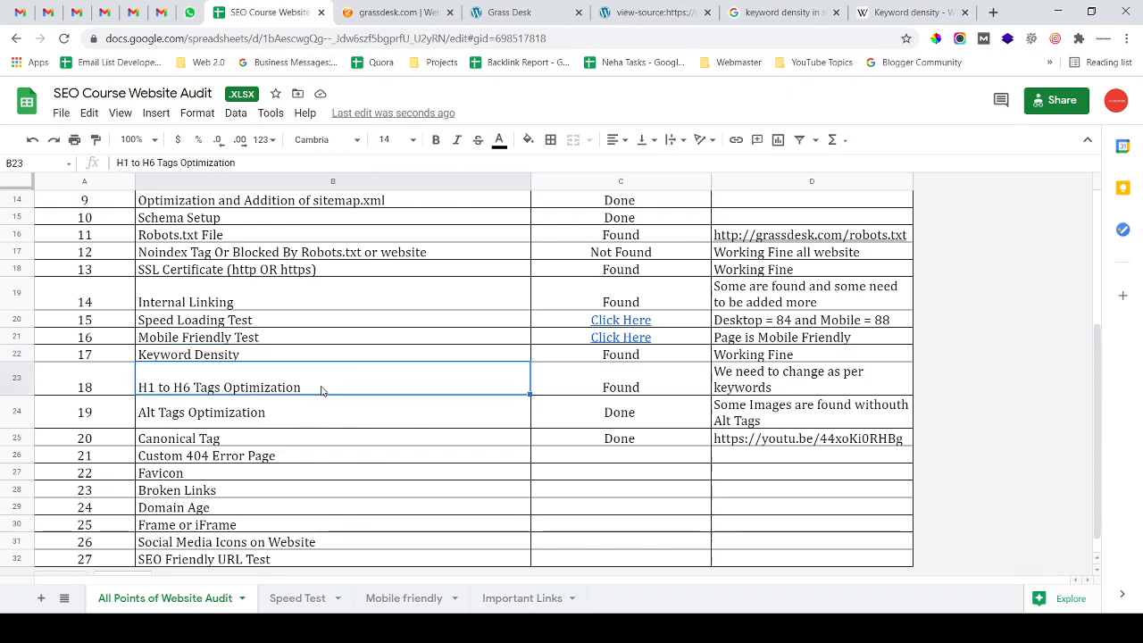
{"action": "left_click", "coordinate": [322, 424]}
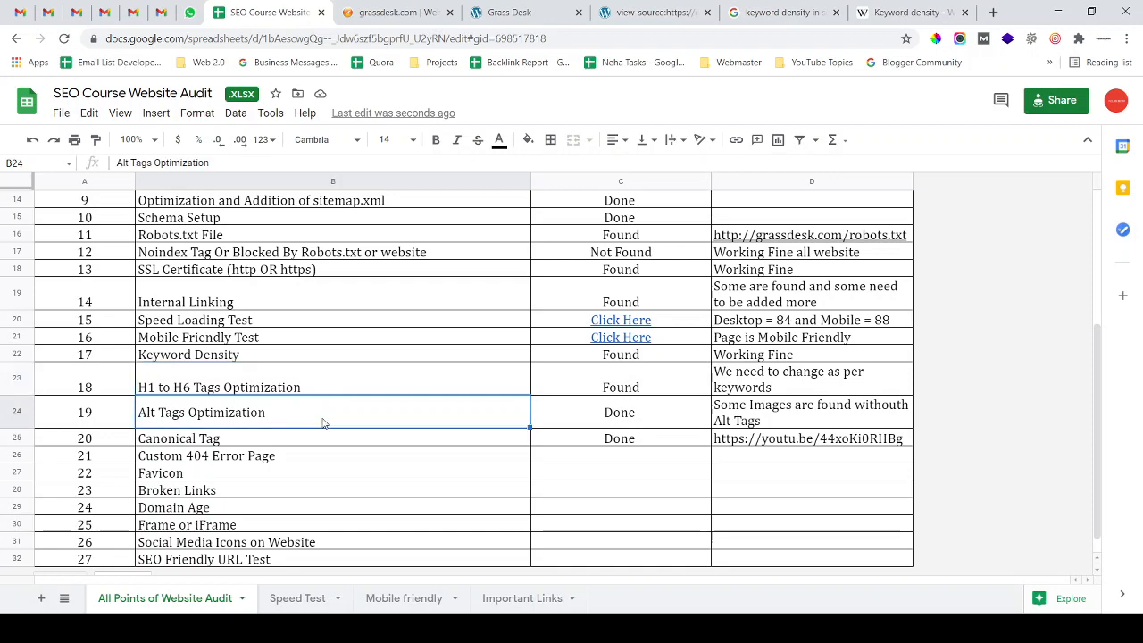
{"action": "left_click", "coordinate": [538, 413]}
{"action": "left_click", "coordinate": [383, 423]}
{"action": "scroll", "coordinate": [428, 366], "scroll_direction": "down", "scroll_amount": 1}
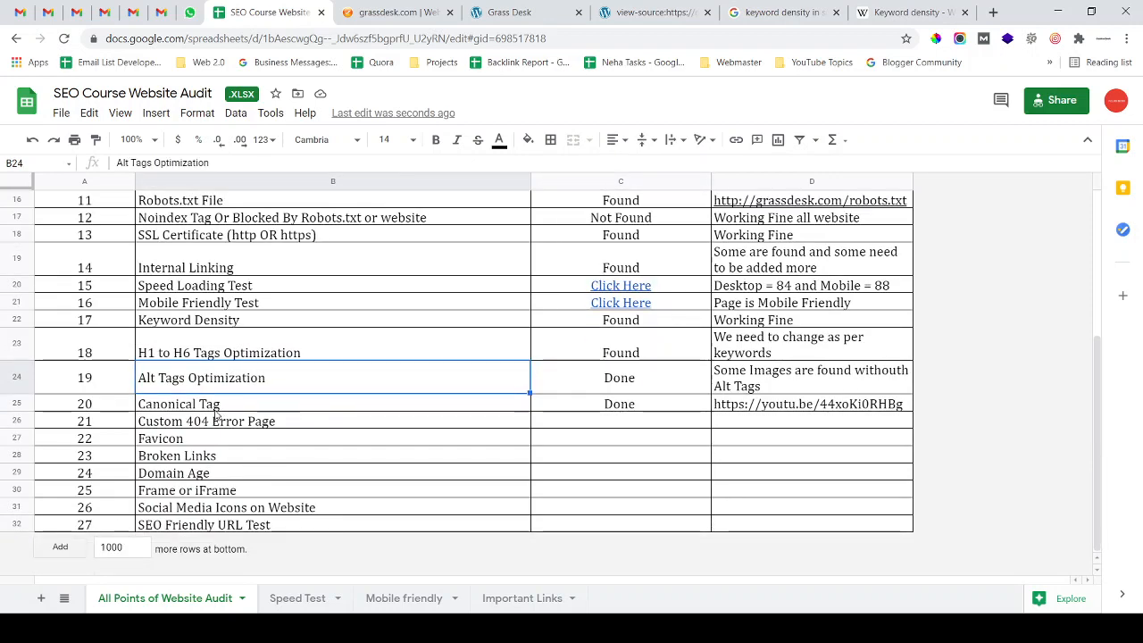
{"action": "left_click", "coordinate": [406, 403]}
{"action": "left_click", "coordinate": [571, 407]}
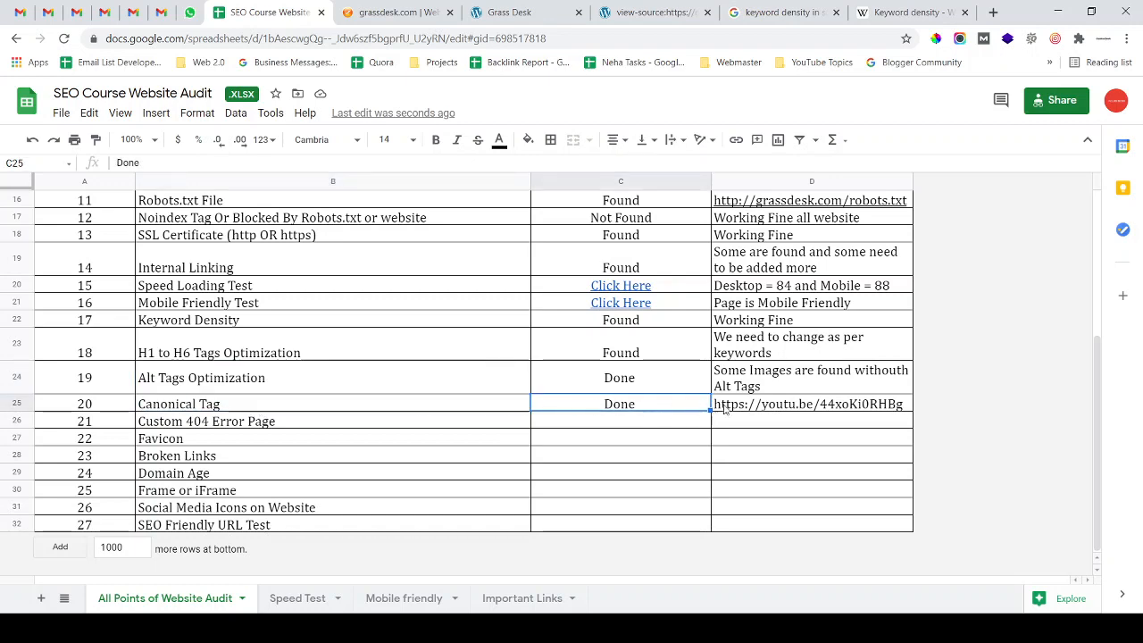
{"action": "left_click", "coordinate": [739, 409]}
{"action": "left_click", "coordinate": [632, 406]}
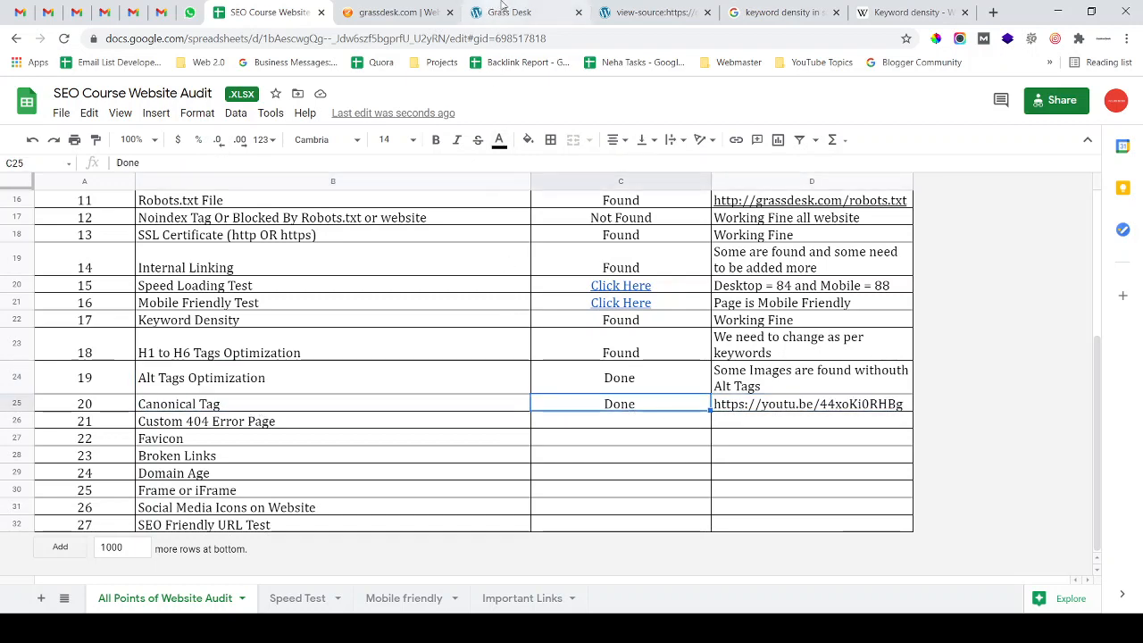
Search the grassdesk.com source code for "canonical" and enlarge the code to examine the tag
{"action": "left_click", "coordinate": [504, 12]}
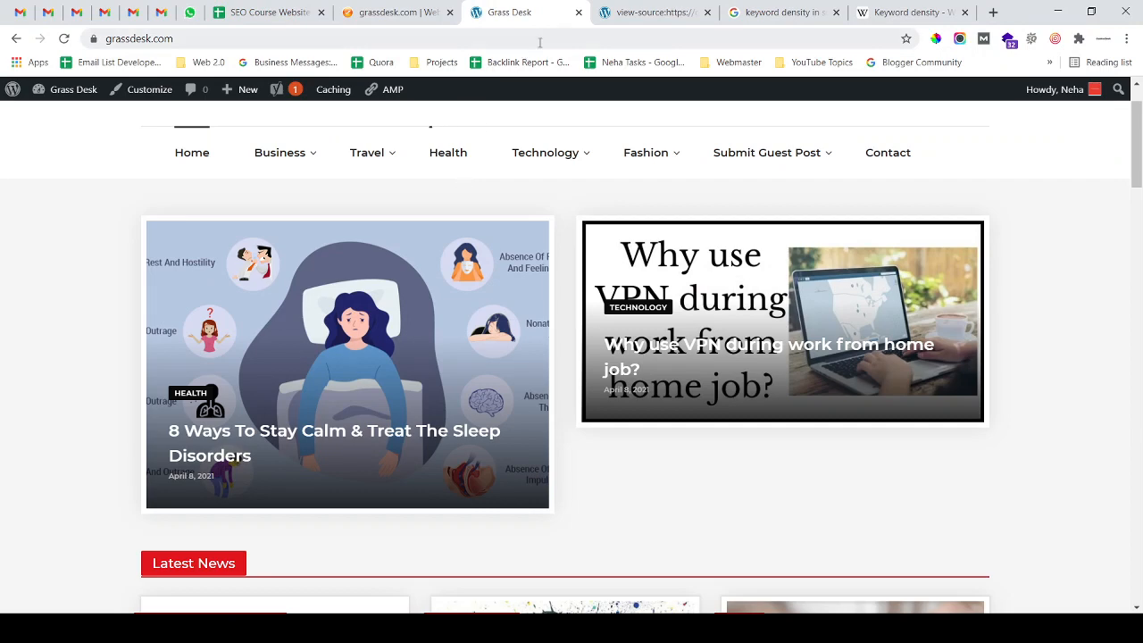
{"action": "left_click", "coordinate": [652, 13]}
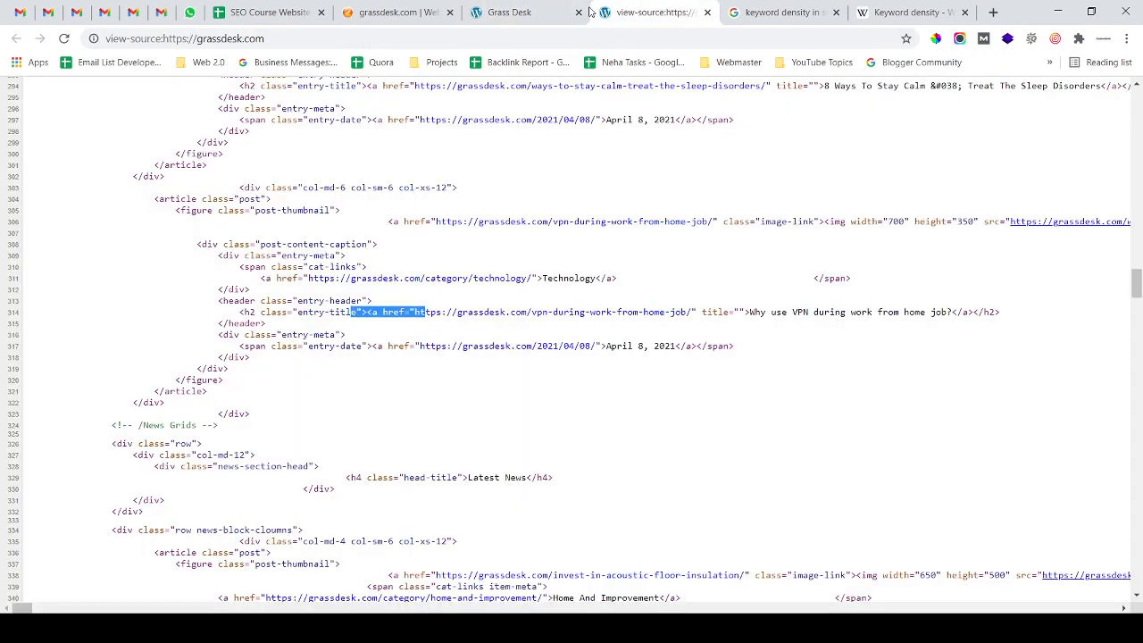
{"action": "left_click", "coordinate": [340, 230]}
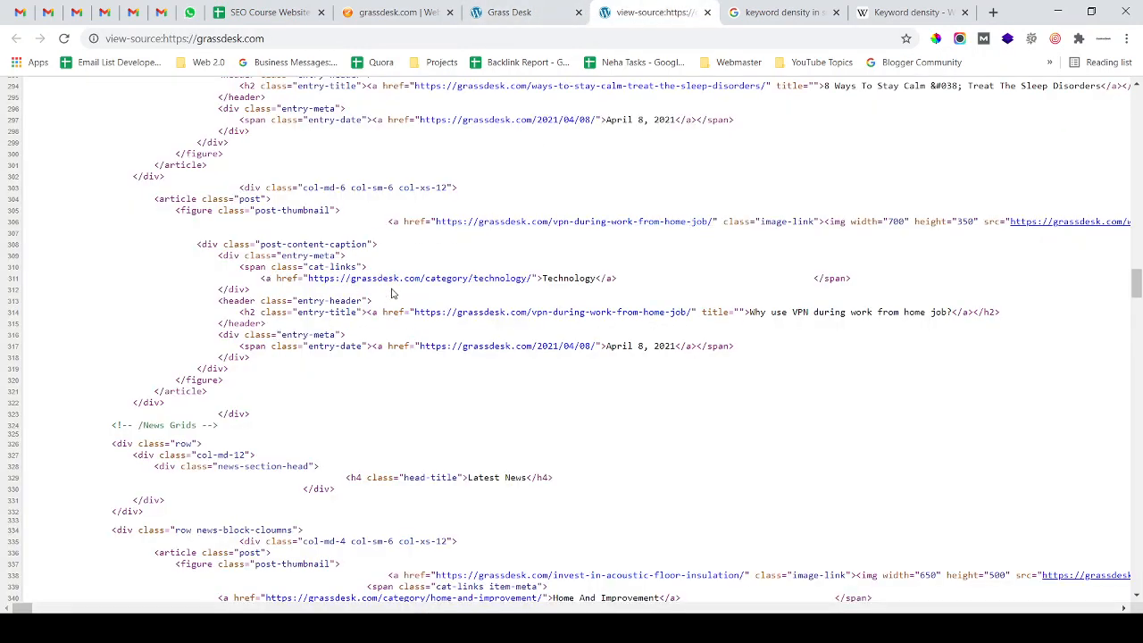
{"action": "key", "text": "ctrl+plus"}
{"action": "key", "text": "ctrl+plus"}
{"action": "key", "text": "ctrl+f"}
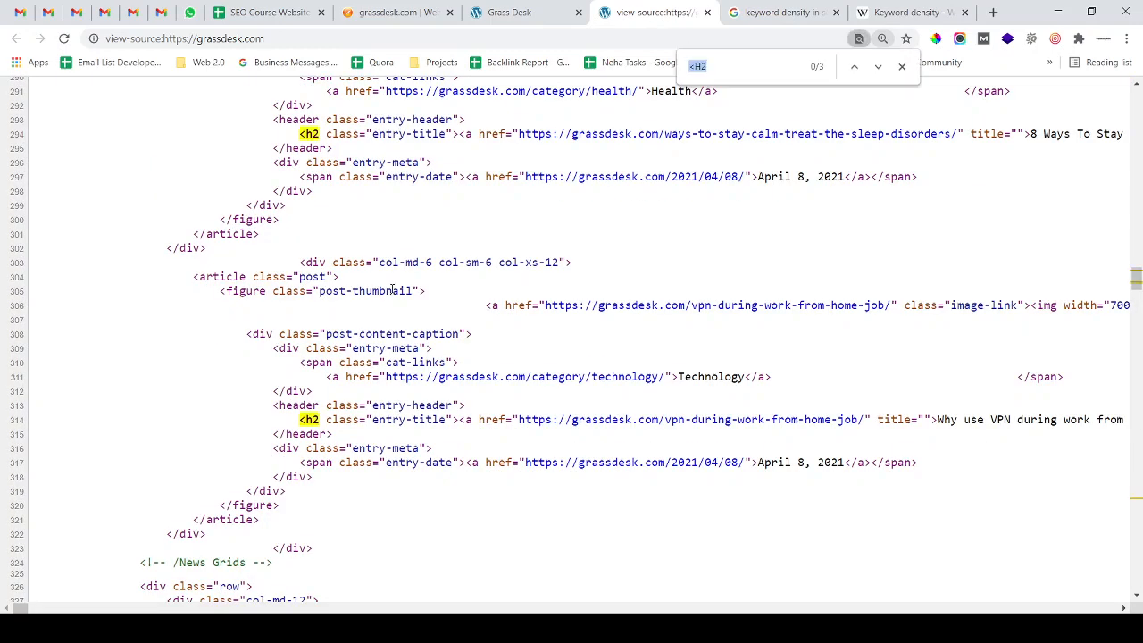
{"action": "type", "text": "canonical"}
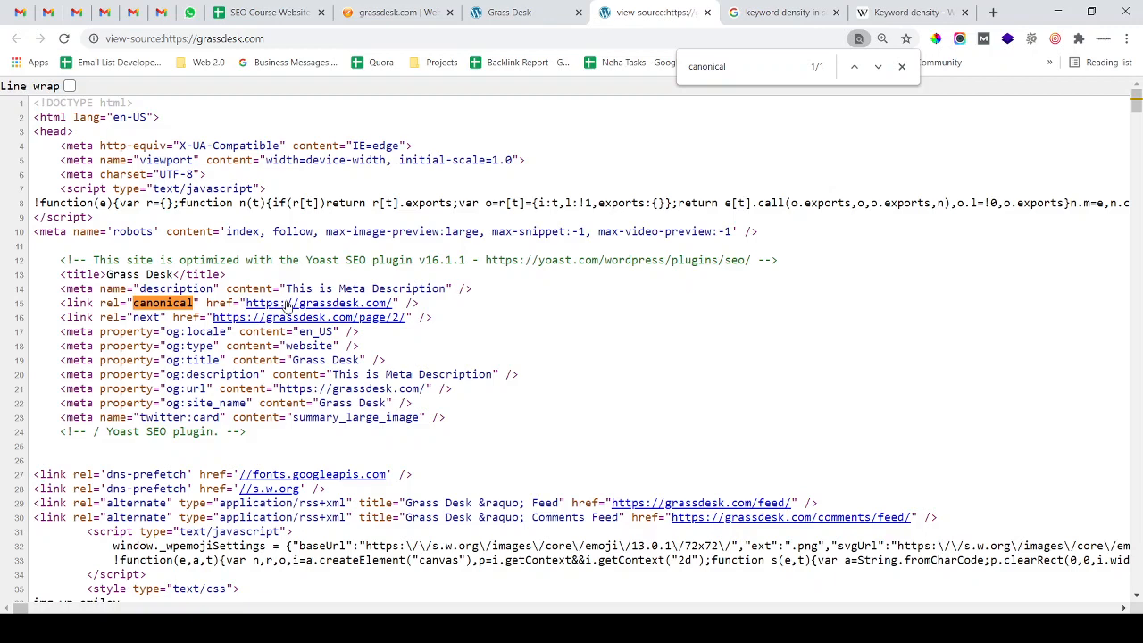
{"action": "key", "text": "ctrl+plus"}
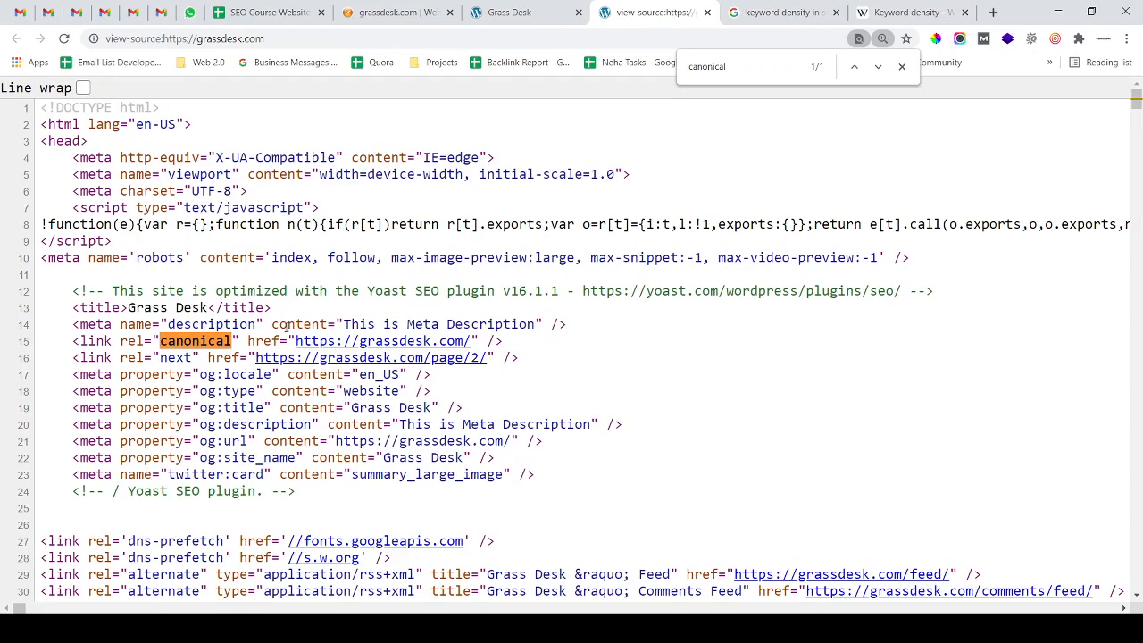
Examine the canonical link tag on line 15 of the grassdesk.com source code, including its href address
{"action": "scroll", "coordinate": [286, 327], "scroll_direction": "down", "scroll_amount": 1}
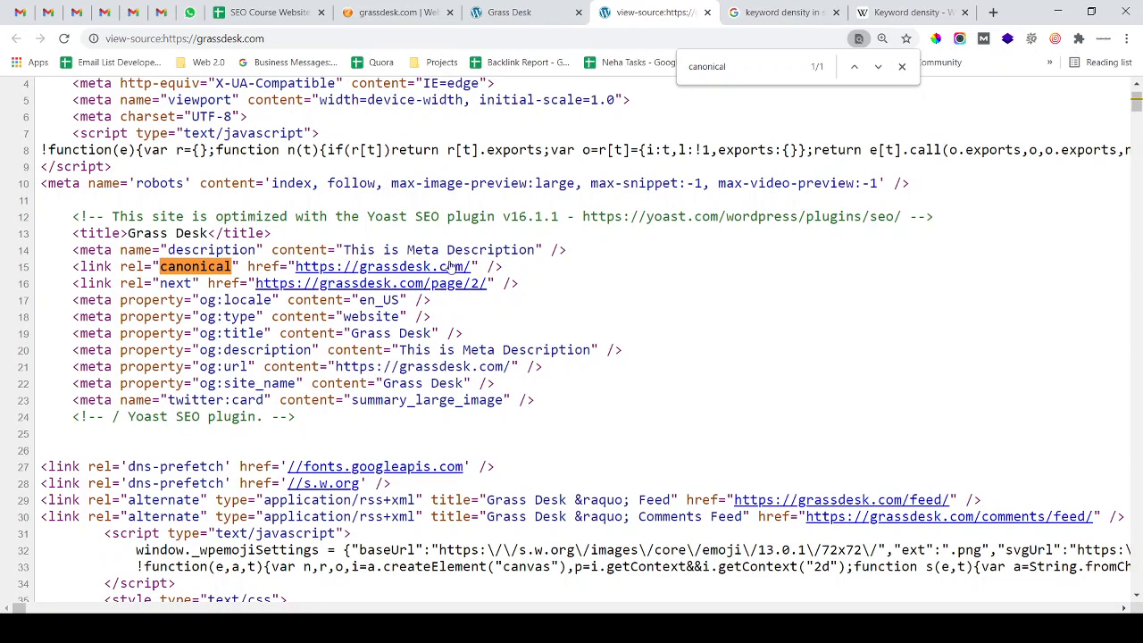
{"action": "left_click_drag", "start_coordinate": [517, 265], "coordinate": [111, 266]}
{"action": "left_click", "coordinate": [99, 268]}
{"action": "left_click_drag", "start_coordinate": [523, 268], "coordinate": [160, 267]}
{"action": "left_click", "coordinate": [126, 266]}
{"action": "left_click_drag", "start_coordinate": [80, 266], "coordinate": [542, 271]}
{"action": "left_click", "coordinate": [540, 271]}
{"action": "double_click", "coordinate": [189, 266]}
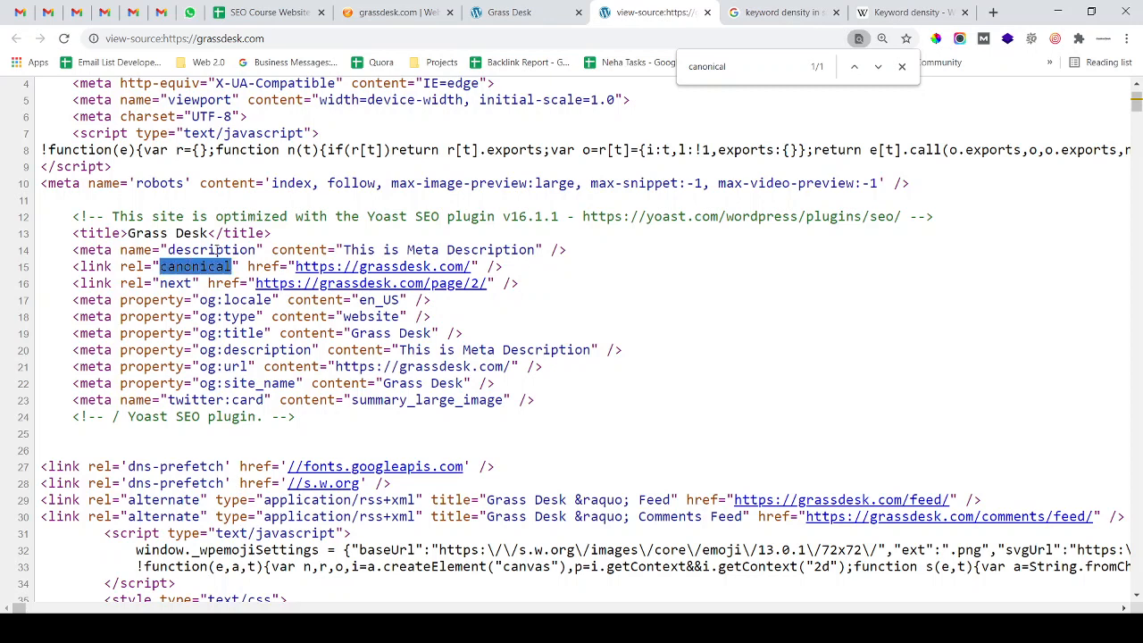
{"action": "left_click_drag", "start_coordinate": [514, 266], "coordinate": [78, 267]}
{"action": "left_click", "coordinate": [77, 266]}
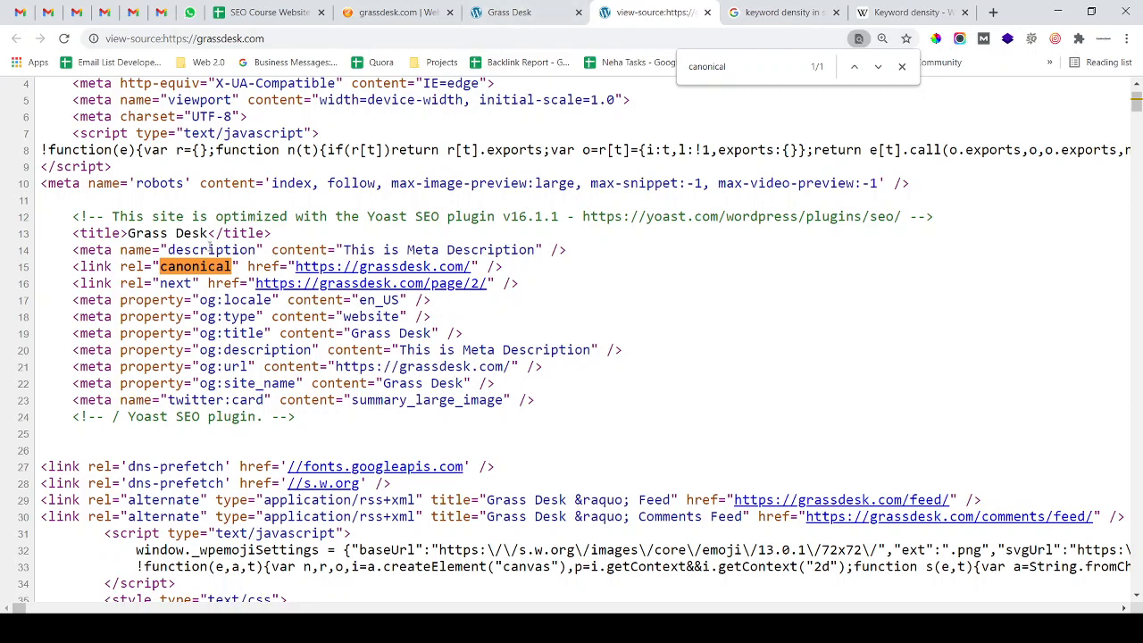
Search the iwebchk report for "canonical" and examine its IP Canonicalization and URL Canonicalization results
{"action": "left_click", "coordinate": [516, 12]}
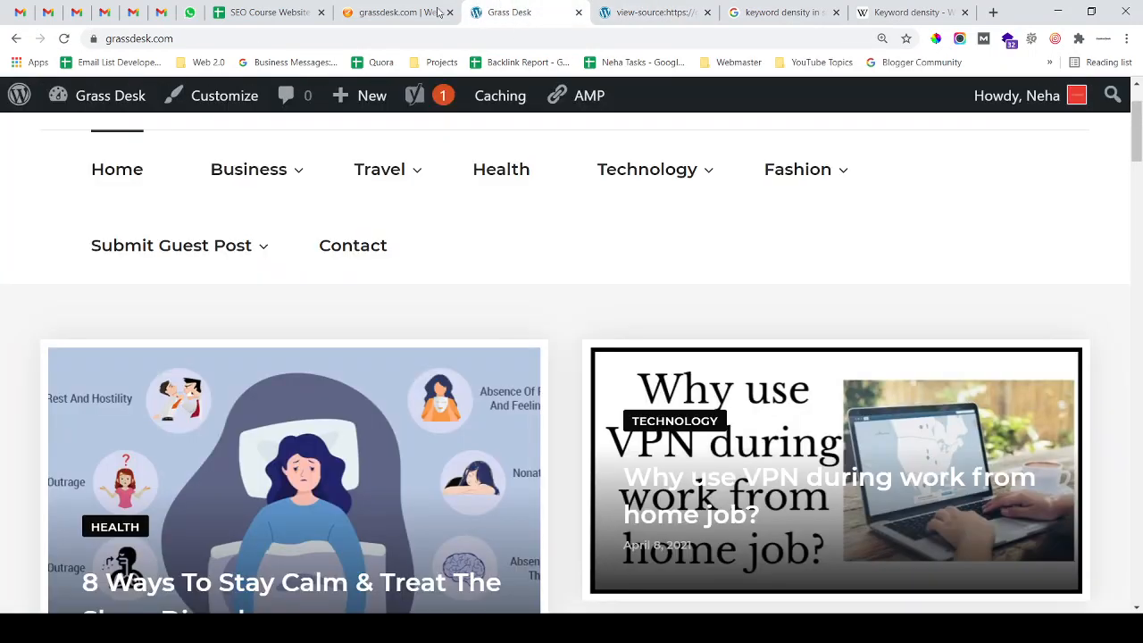
{"action": "left_click", "coordinate": [397, 12]}
{"action": "key", "text": "ctrl+minus"}
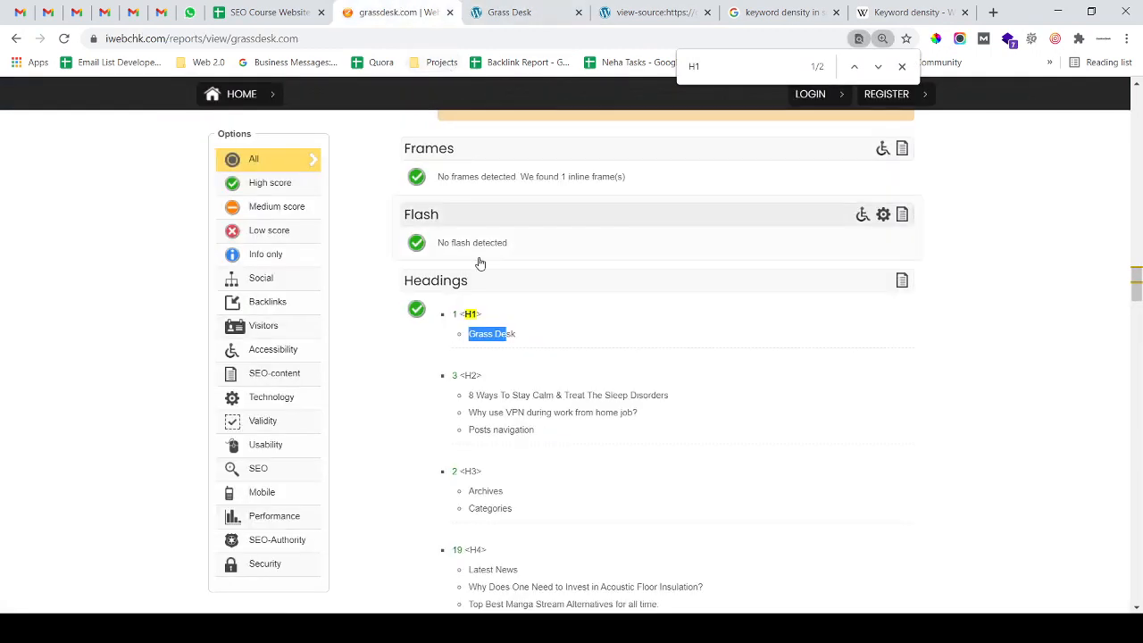
{"action": "key", "text": "ctrl+f"}
{"action": "type", "text": "canonical"}
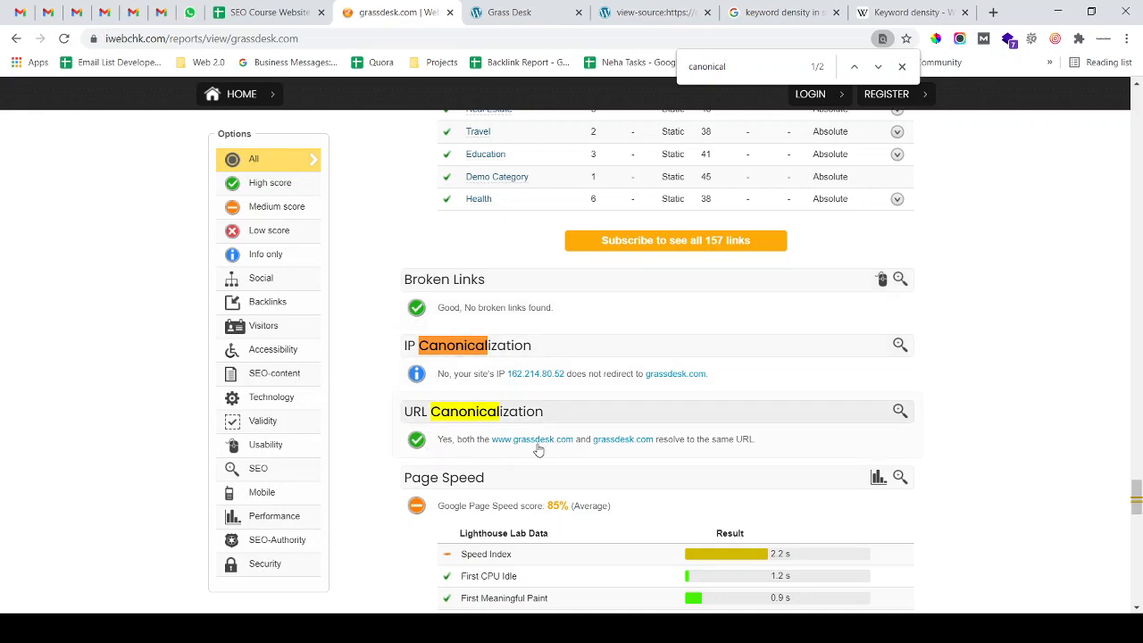
{"action": "key", "text": "ctrl+plus"}
{"action": "scroll", "coordinate": [554, 444], "scroll_direction": "down", "scroll_amount": 1}
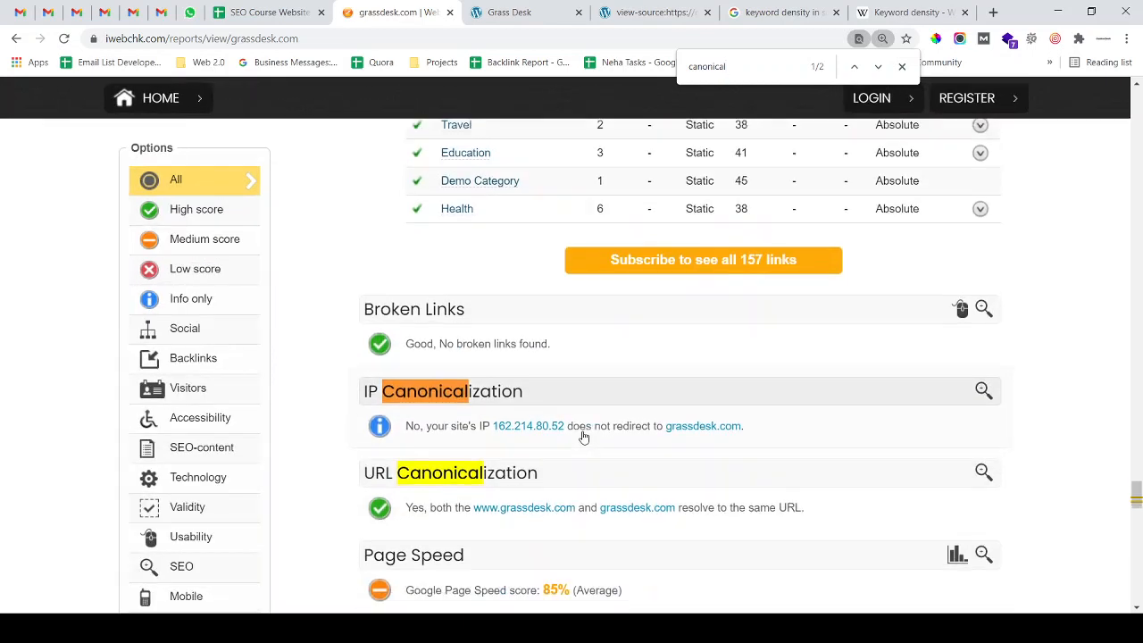
{"action": "scroll", "coordinate": [607, 475], "scroll_direction": "down", "scroll_amount": 1}
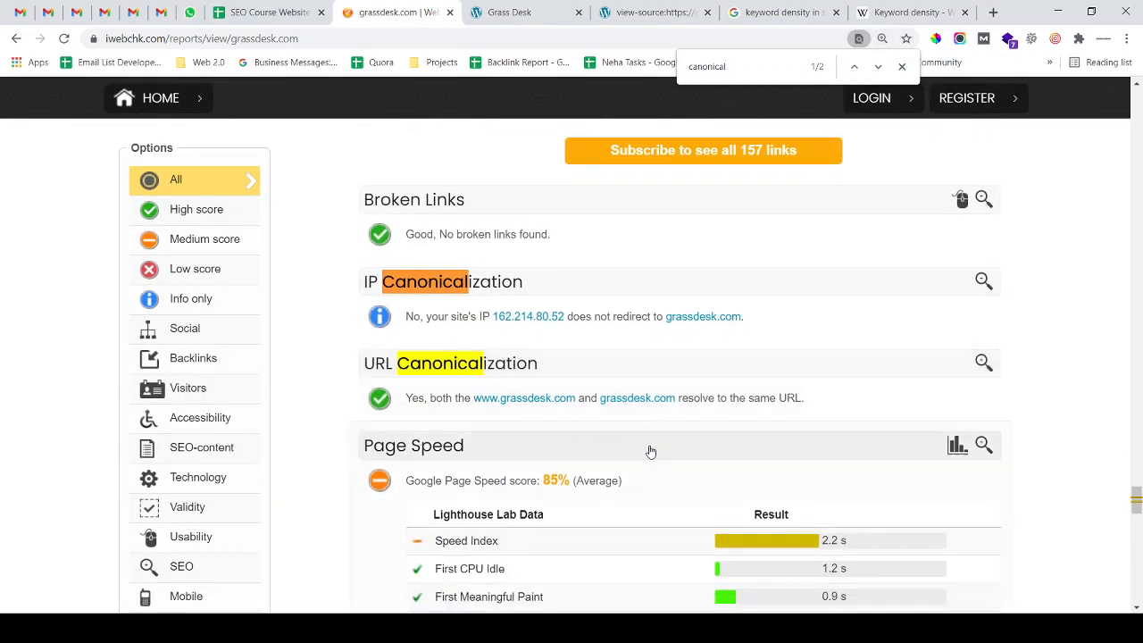
{"action": "key", "text": "ctrl+minus"}
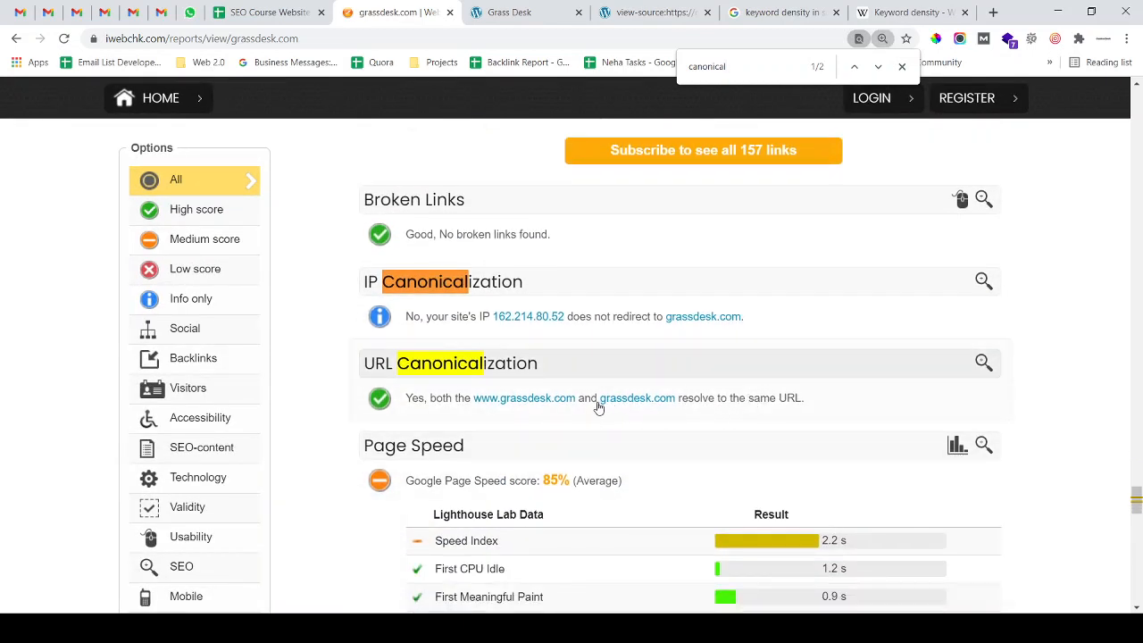
{"action": "left_click", "coordinate": [482, 10]}
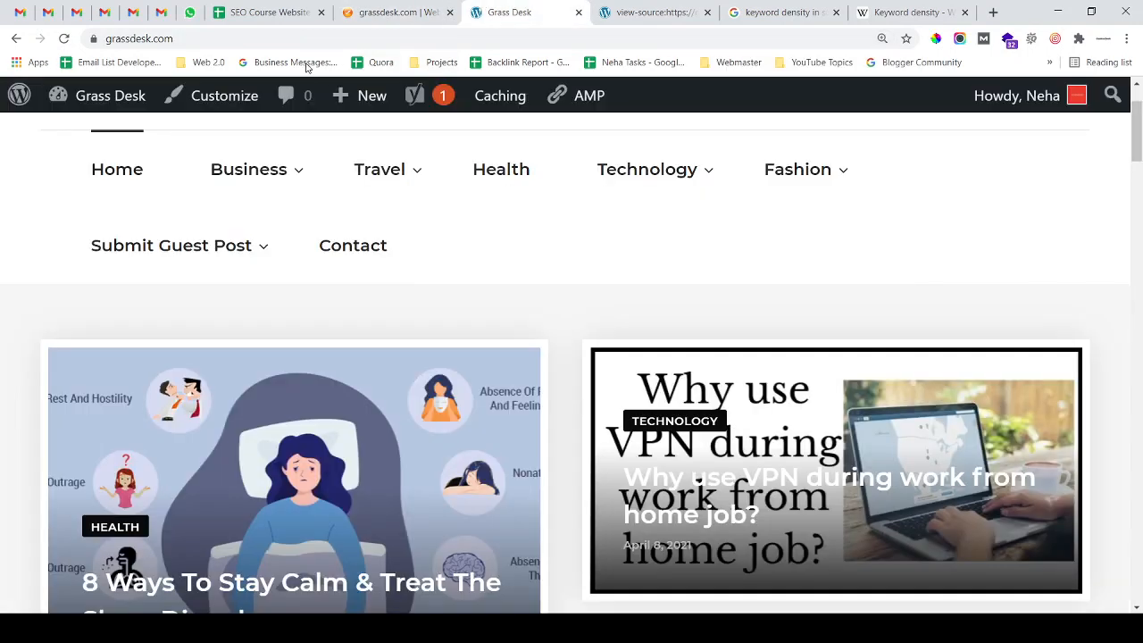
{"action": "left_click", "coordinate": [239, 37]}
{"action": "left_click", "coordinate": [237, 34]}
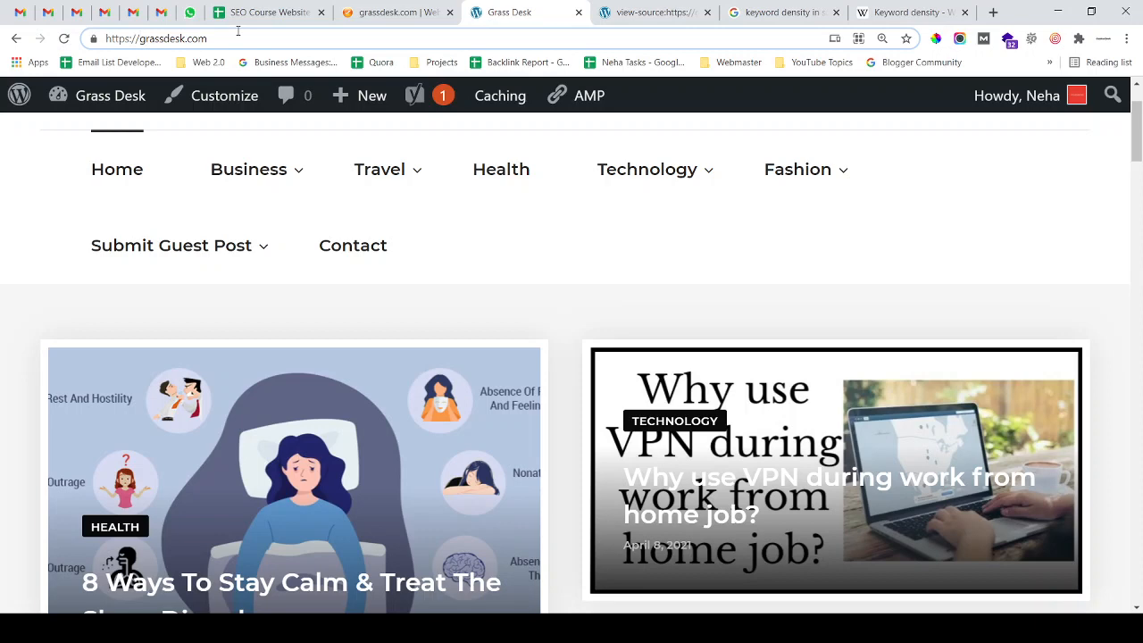
{"action": "type", "text": "www."}
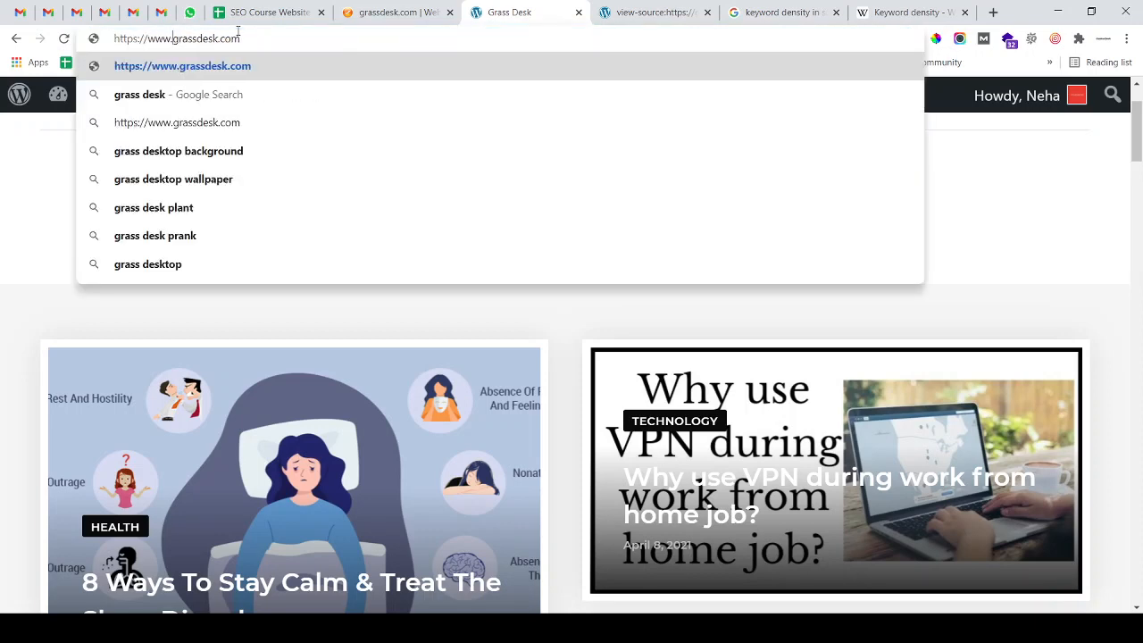
{"action": "key", "text": "BackSpace"}
{"action": "key", "text": "BackSpace"}
{"action": "key", "text": "BackSpace"}
{"action": "key", "text": "BackSpace"}
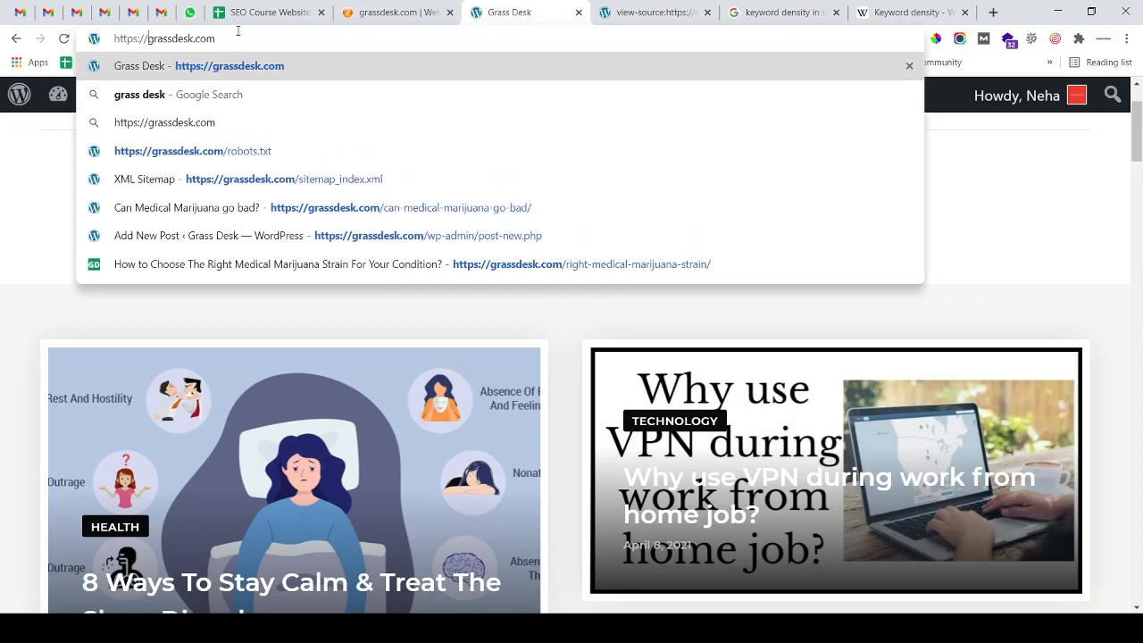
{"action": "key", "text": "Return"}
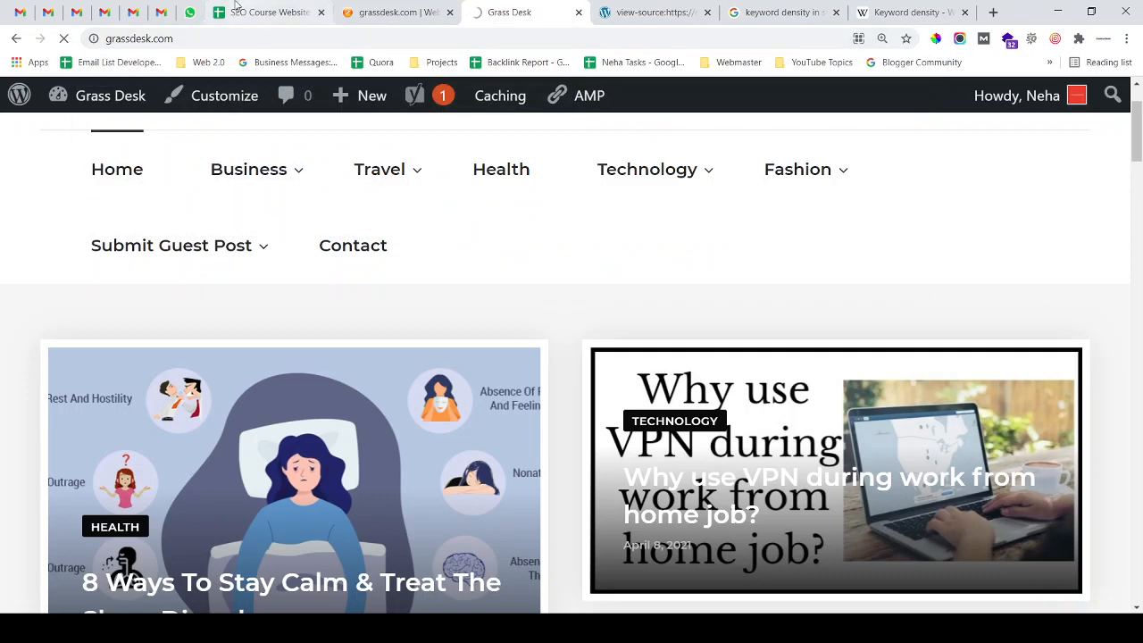
Return to the grassdesk.com source code and recheck the full canonical link line
{"action": "left_click", "coordinate": [625, 12]}
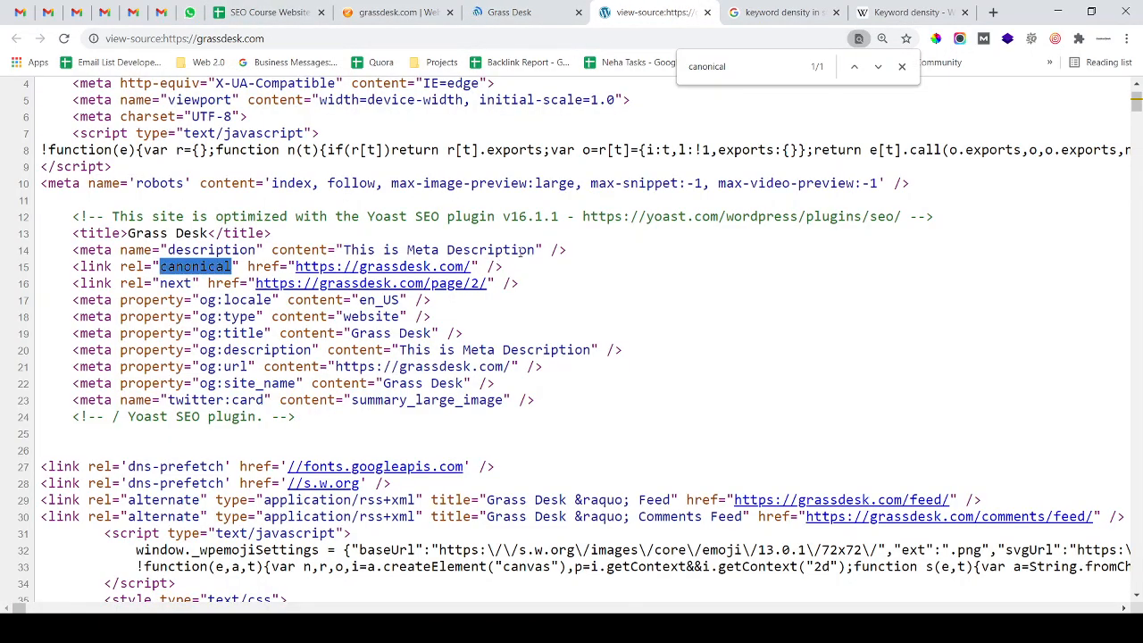
{"action": "mouse_move", "coordinate": [527, 265]}
{"action": "left_mouse_down"}
{"action": "mouse_move", "coordinate": [67, 268]}
{"action": "mouse_move", "coordinate": [534, 265]}
{"action": "left_mouse_up"}
{"action": "left_click", "coordinate": [59, 265]}
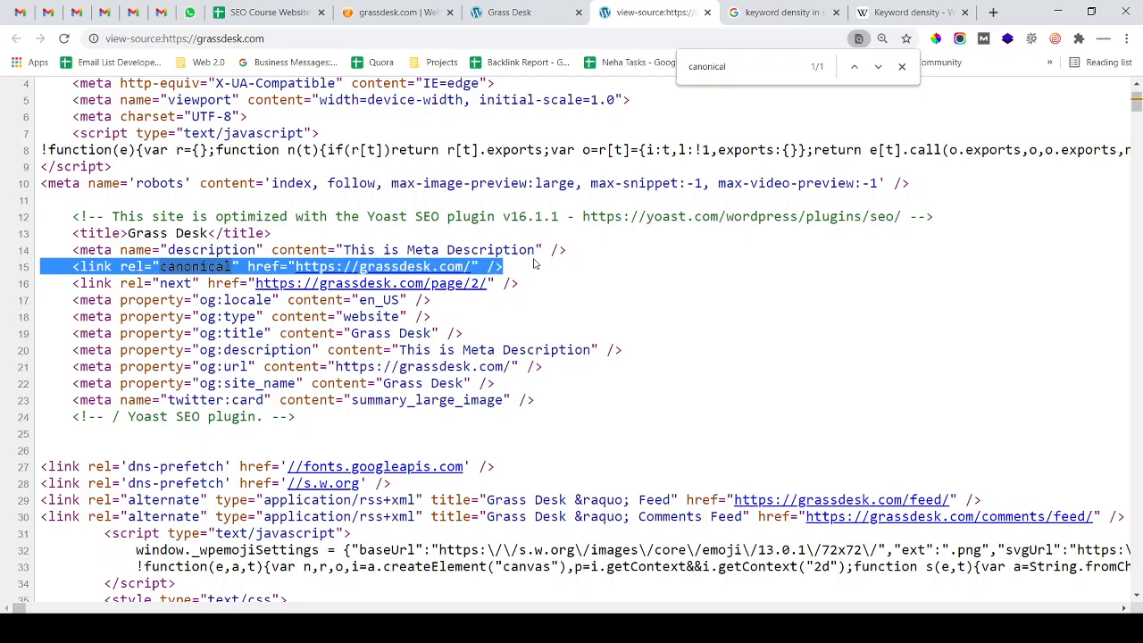
{"action": "left_click", "coordinate": [618, 361]}
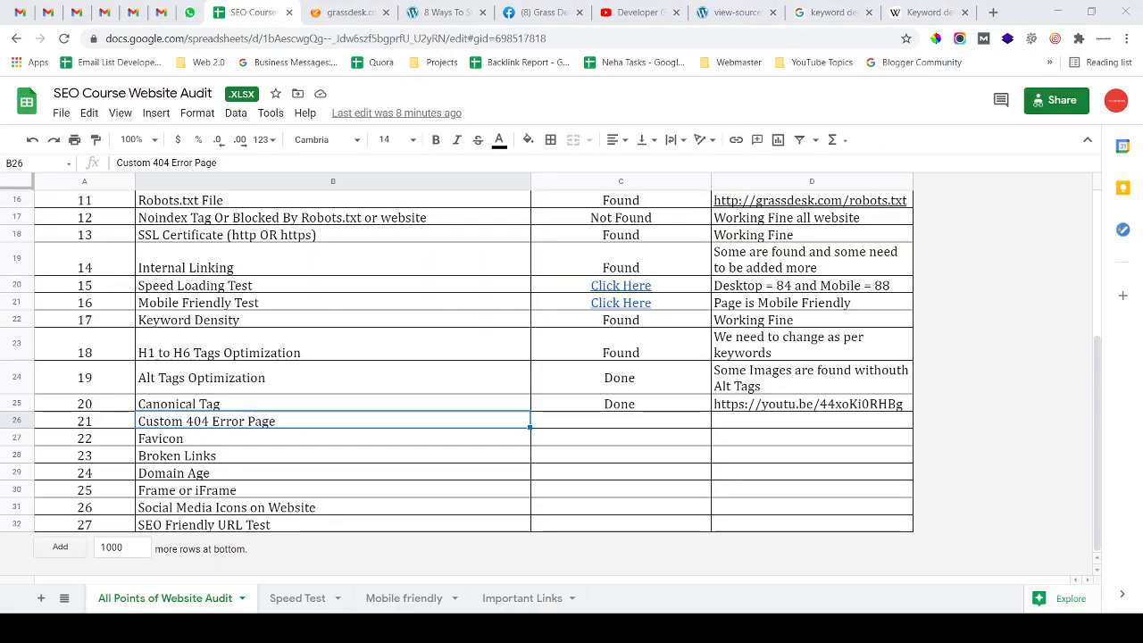
Review the Canonical Tag entries and the neighbouring rows from H1 to H6 Tags to Favicon in the audit spreadsheet
{"action": "left_click", "coordinate": [526, 357]}
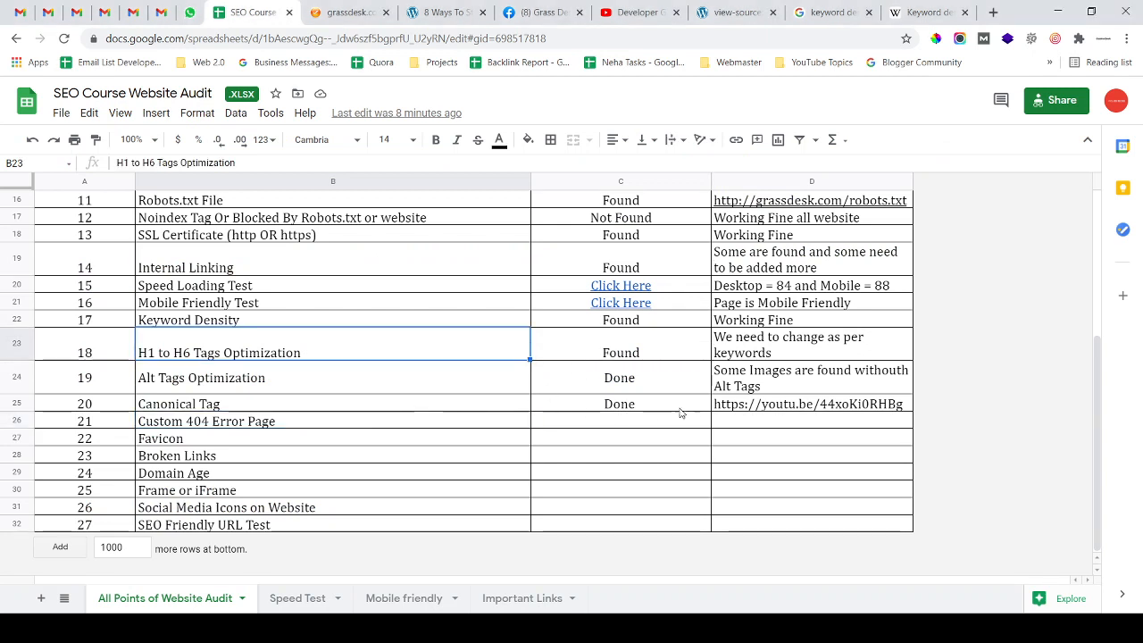
{"action": "left_click", "coordinate": [650, 408]}
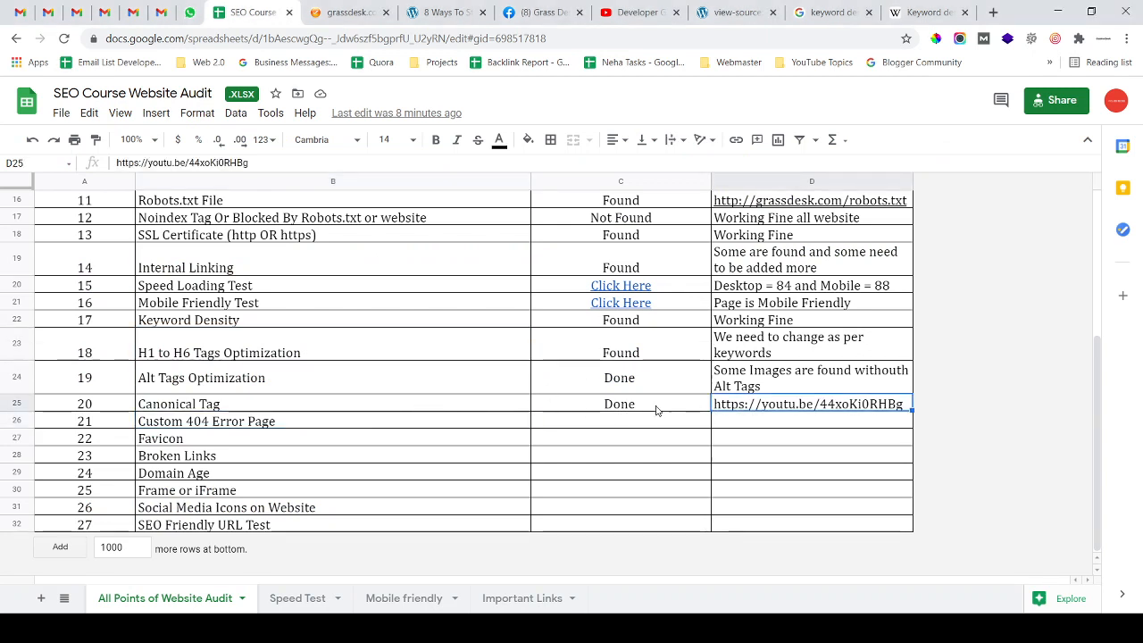
{"action": "left_click", "coordinate": [753, 408]}
{"action": "left_click", "coordinate": [599, 403]}
{"action": "left_click", "coordinate": [462, 409]}
{"action": "left_click", "coordinate": [274, 438]}
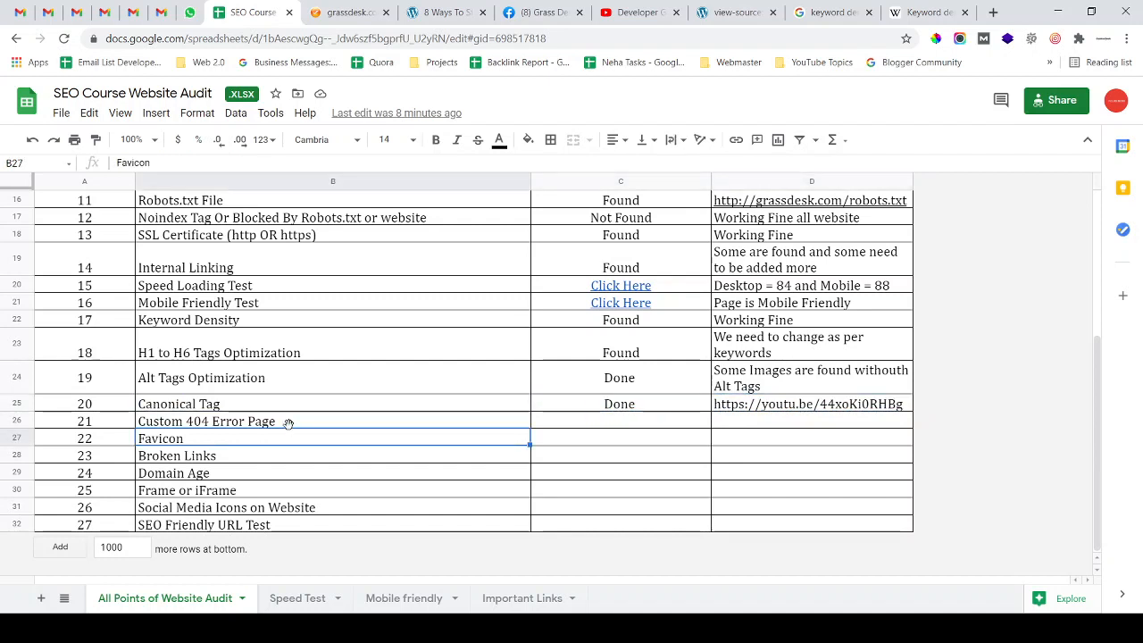
{"action": "left_click", "coordinate": [362, 382]}
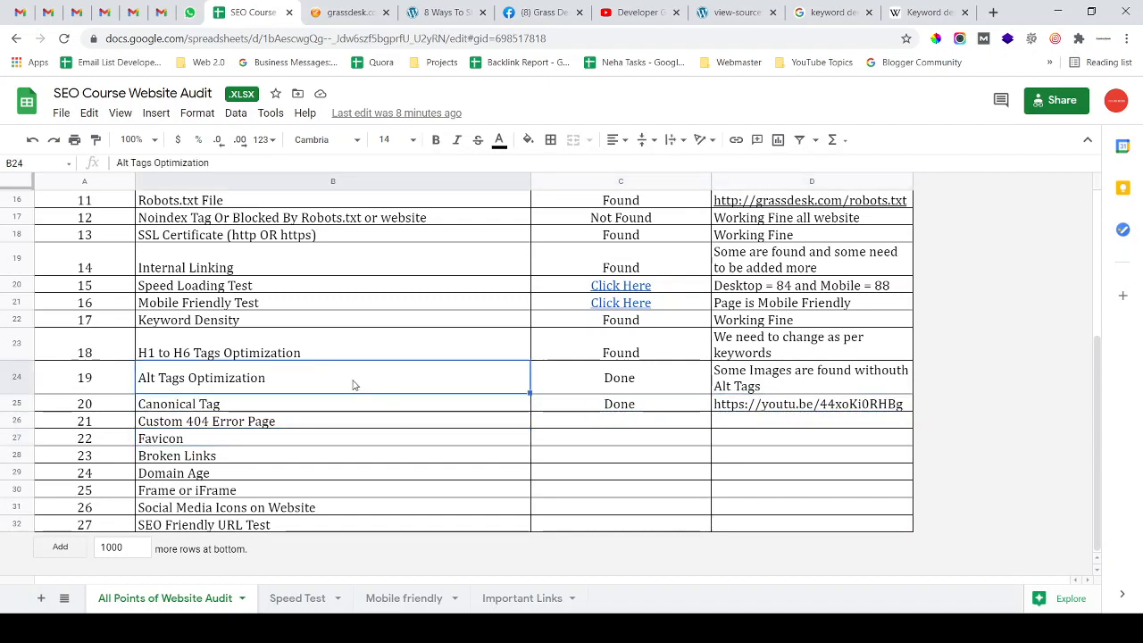
{"action": "left_click", "coordinate": [183, 426]}
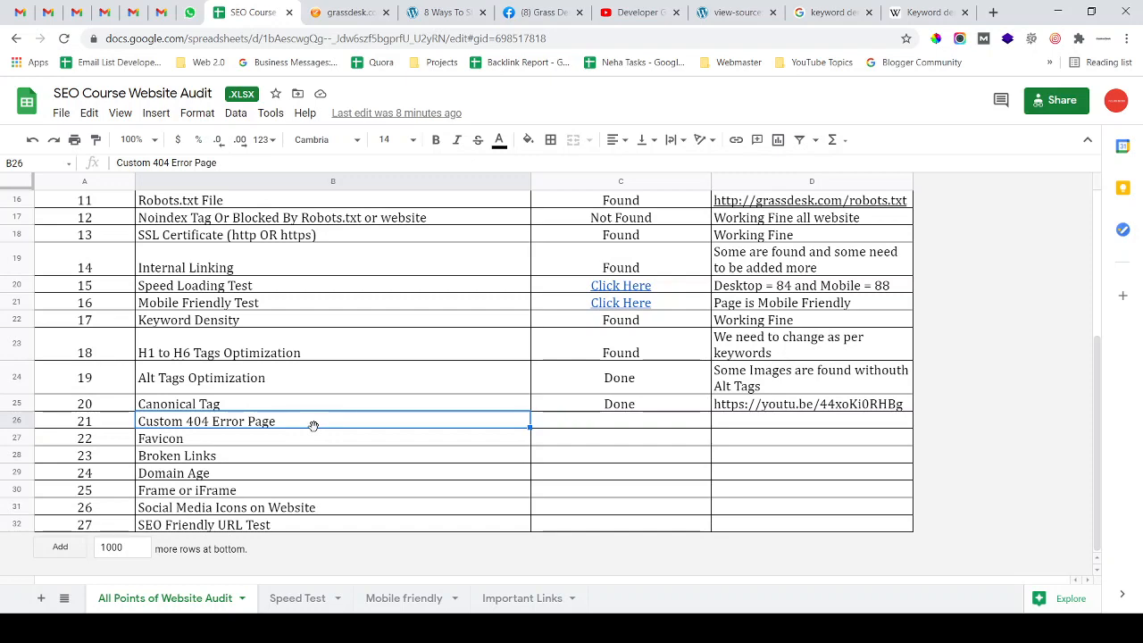
{"action": "left_click", "coordinate": [375, 345]}
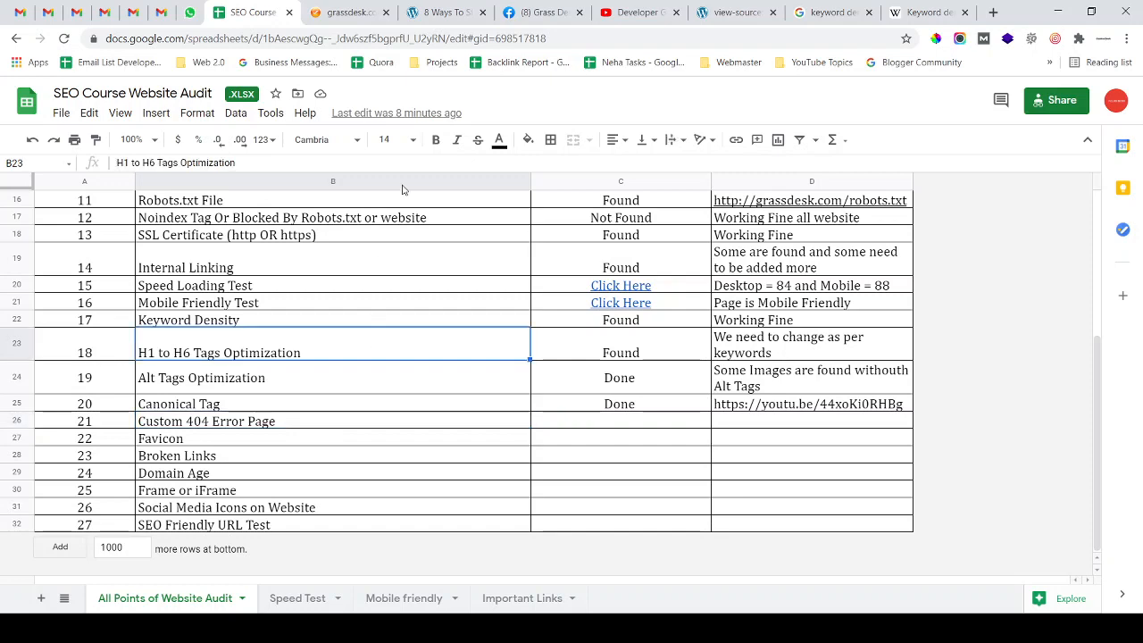
Load the nonexistent page grassdesk.com/ssa to test the website's custom 404 error page
{"action": "left_click", "coordinate": [444, 12]}
{"action": "left_click_drag", "start_coordinate": [178, 38], "coordinate": [420, 38]}
{"action": "type", "text": "ssa"}
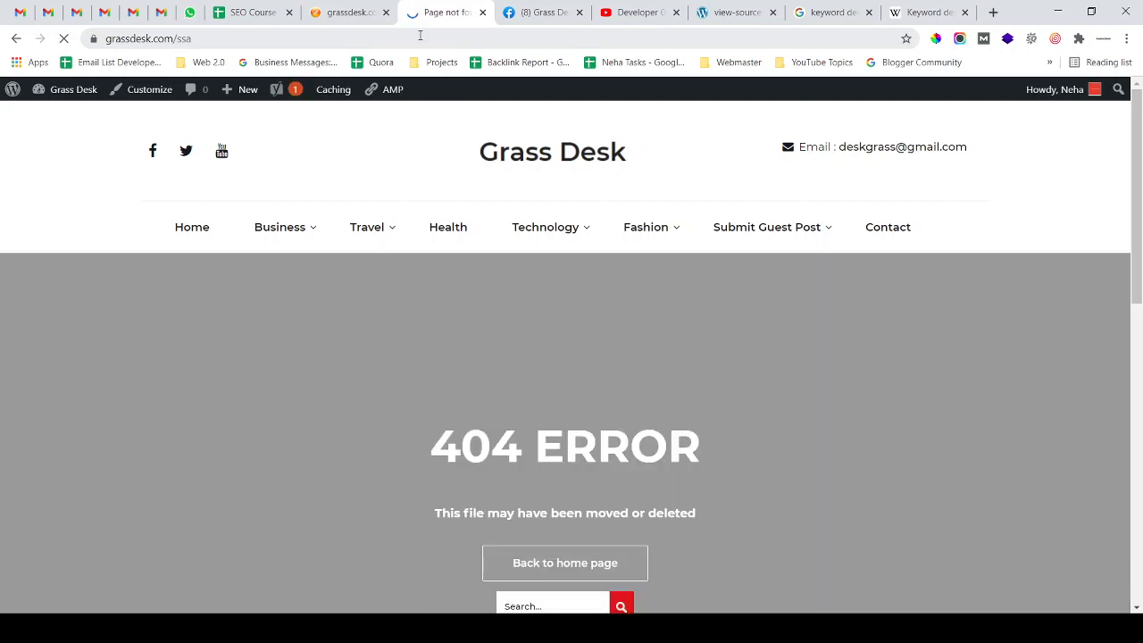
Examine the invalid URL and the 404 error page's heading, message, home page link and search box
{"action": "left_click_drag", "start_coordinate": [211, 39], "coordinate": [173, 38]}
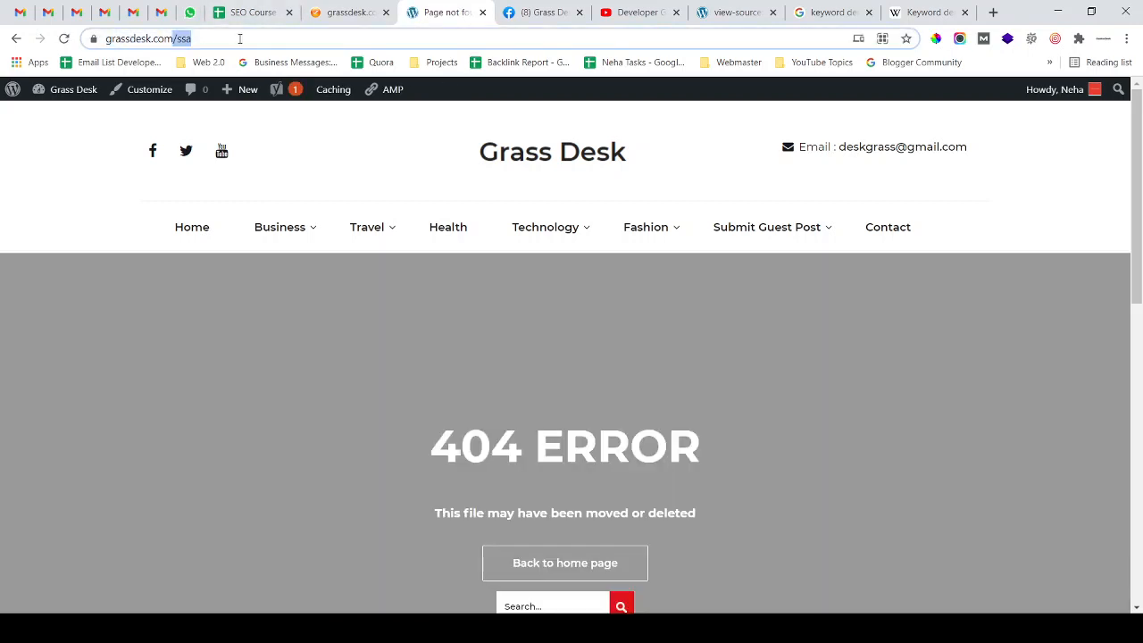
{"action": "left_click", "coordinate": [234, 41]}
{"action": "scroll", "coordinate": [393, 371], "scroll_direction": "down", "scroll_amount": 2}
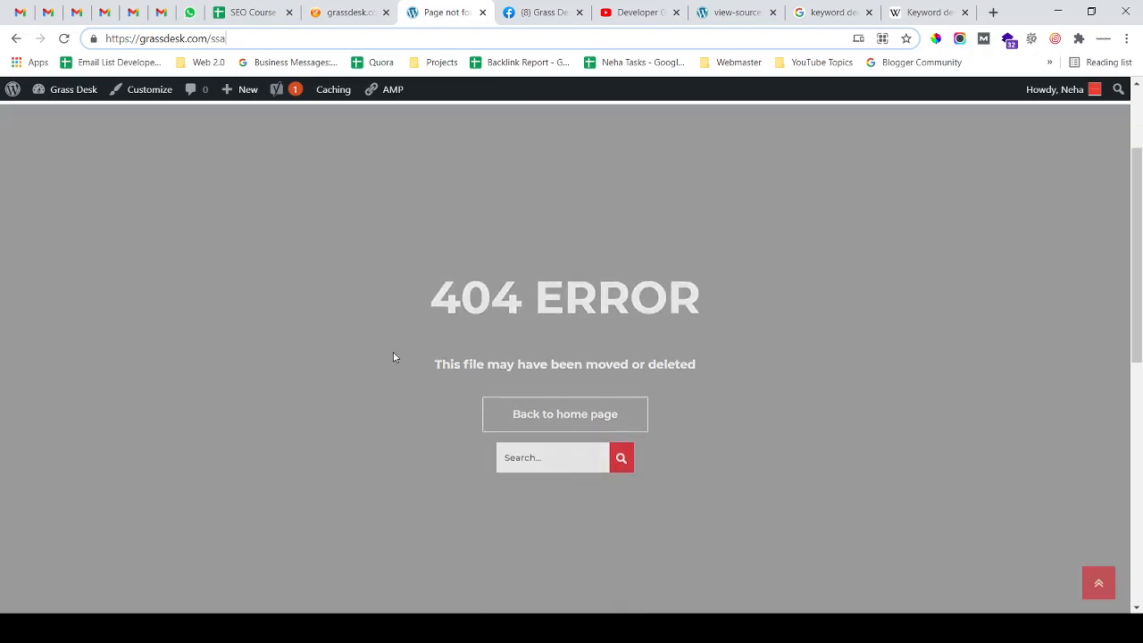
{"action": "left_click_drag", "start_coordinate": [430, 298], "coordinate": [716, 294]}
{"action": "left_click", "coordinate": [720, 294]}
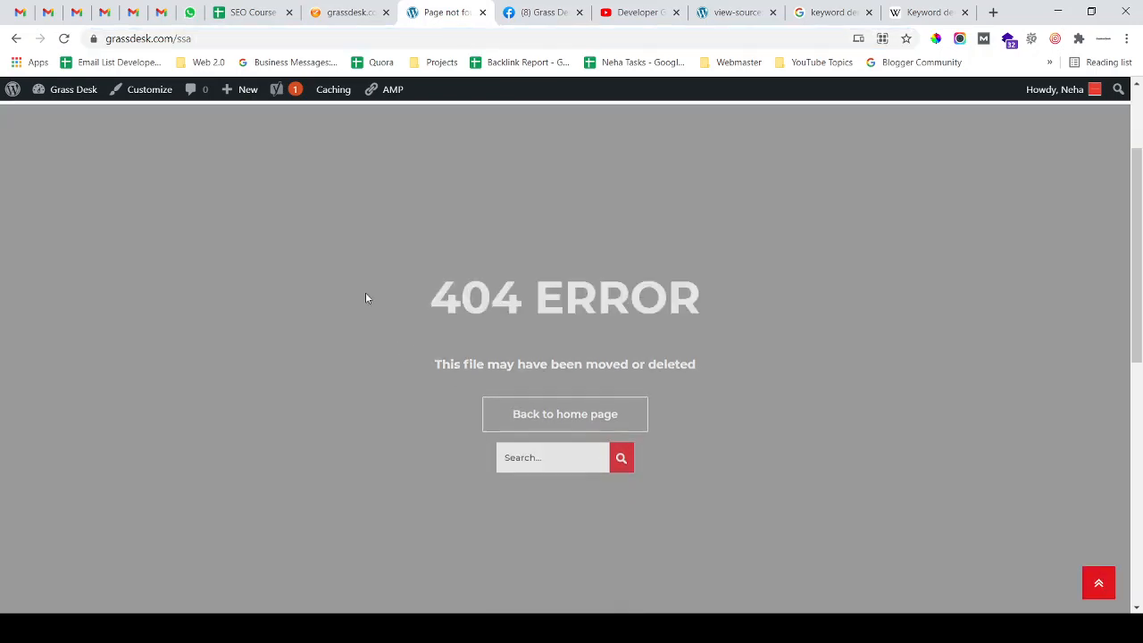
{"action": "scroll", "coordinate": [368, 294], "scroll_direction": "up", "scroll_amount": 2}
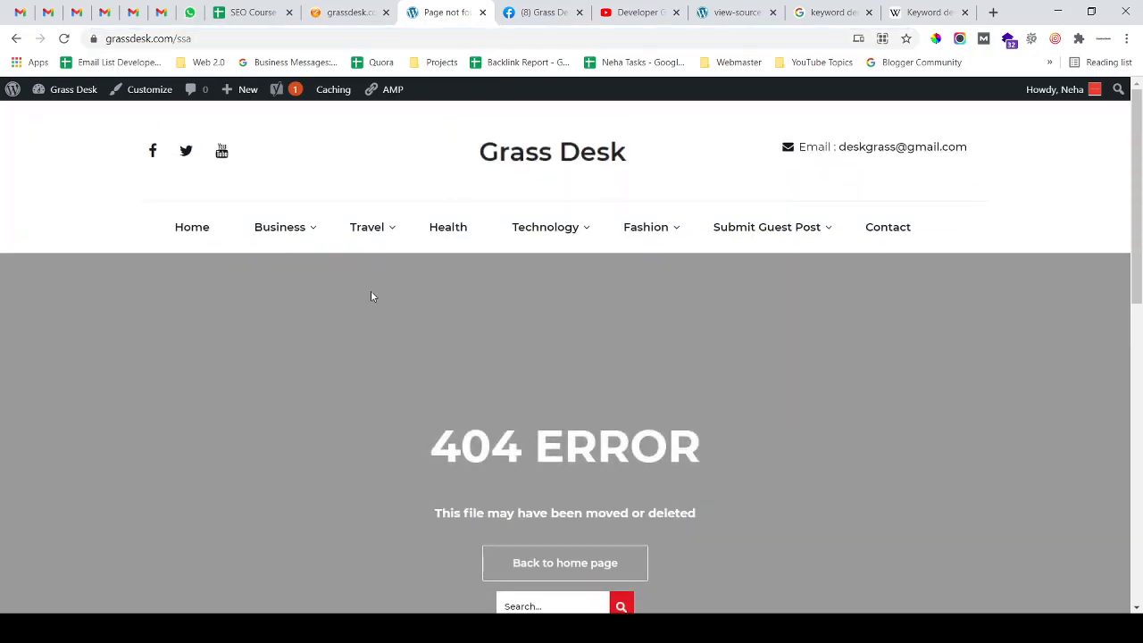
{"action": "scroll", "coordinate": [371, 297], "scroll_direction": "down", "scroll_amount": 3}
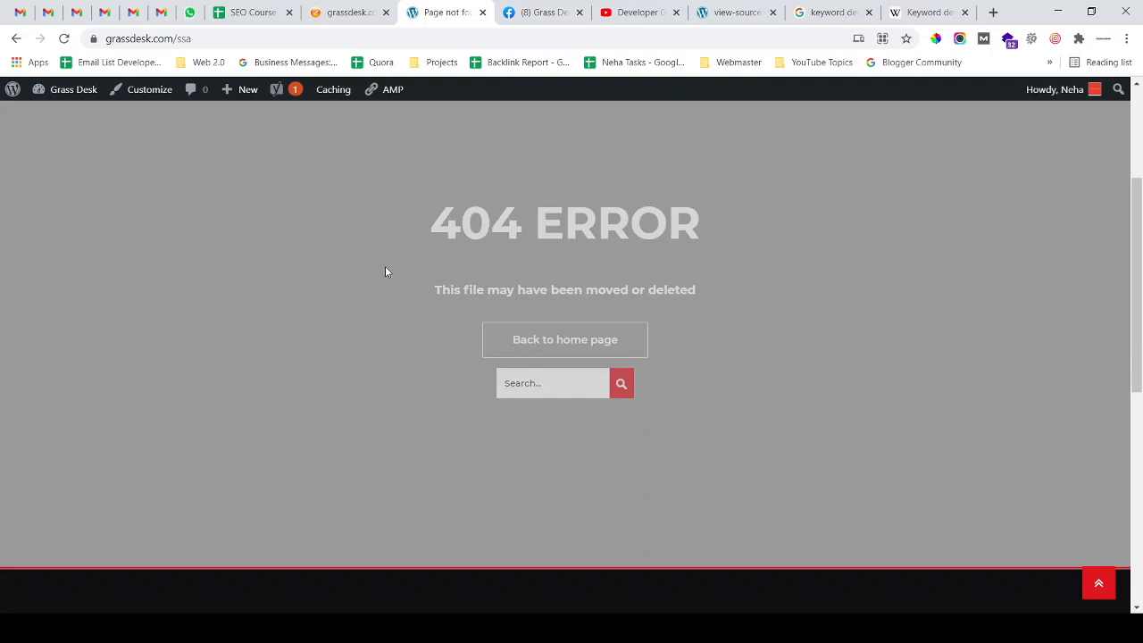
{"action": "left_click_drag", "start_coordinate": [427, 225], "coordinate": [728, 228]}
{"action": "left_click", "coordinate": [731, 229]}
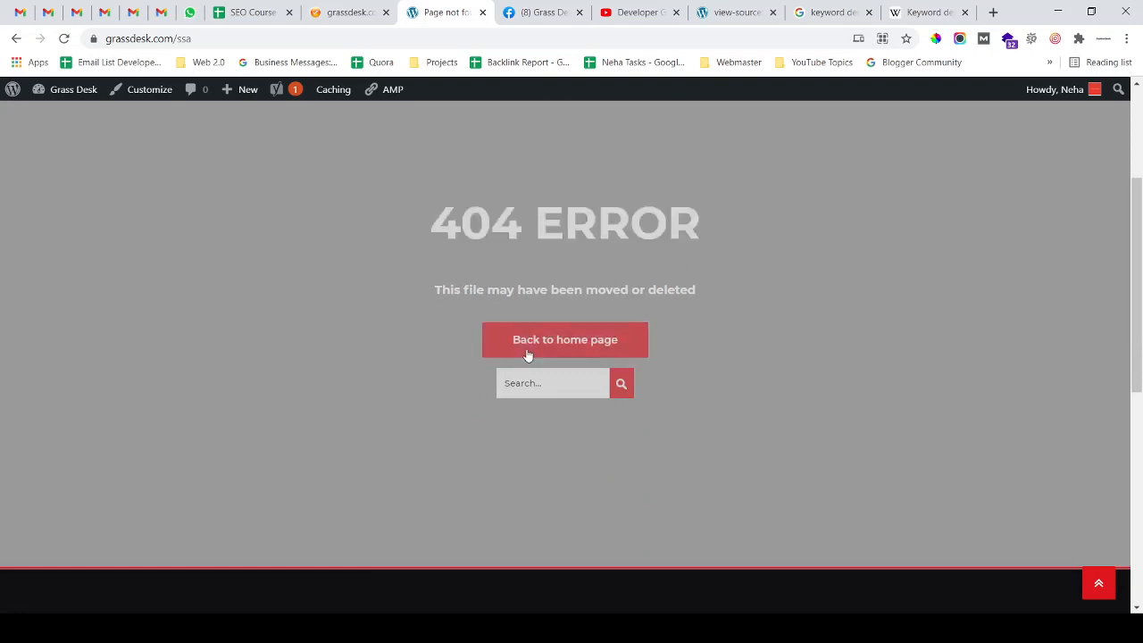
Follow the 404 page's home page link and look over the grassdesk.com homepage
{"action": "left_click", "coordinate": [576, 327]}
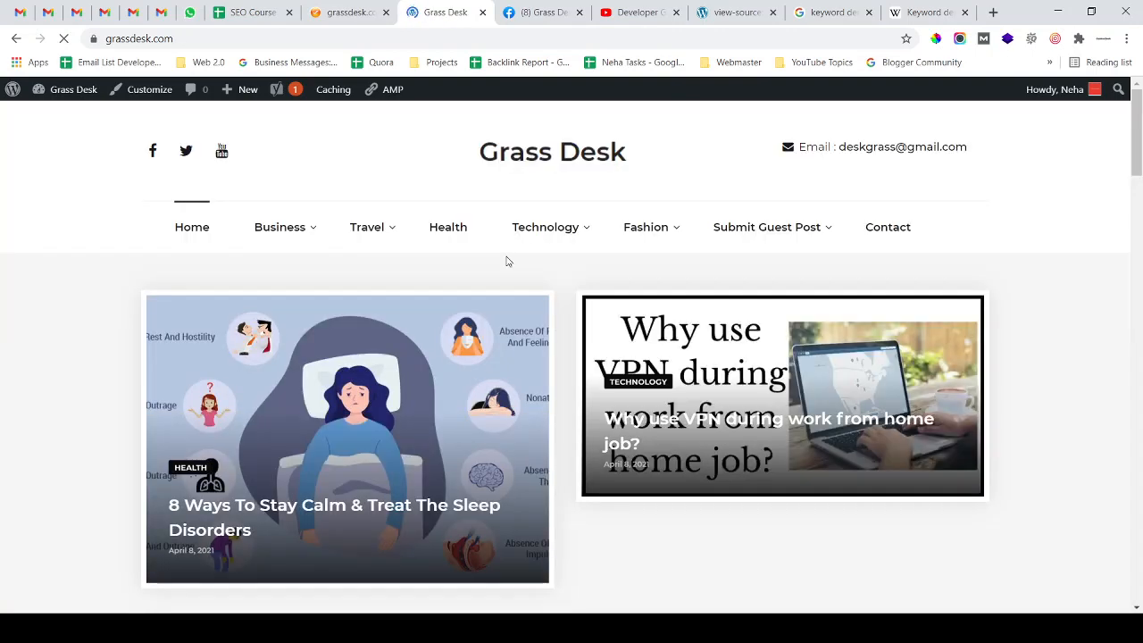
{"action": "scroll", "coordinate": [506, 261], "scroll_direction": "down", "scroll_amount": 3}
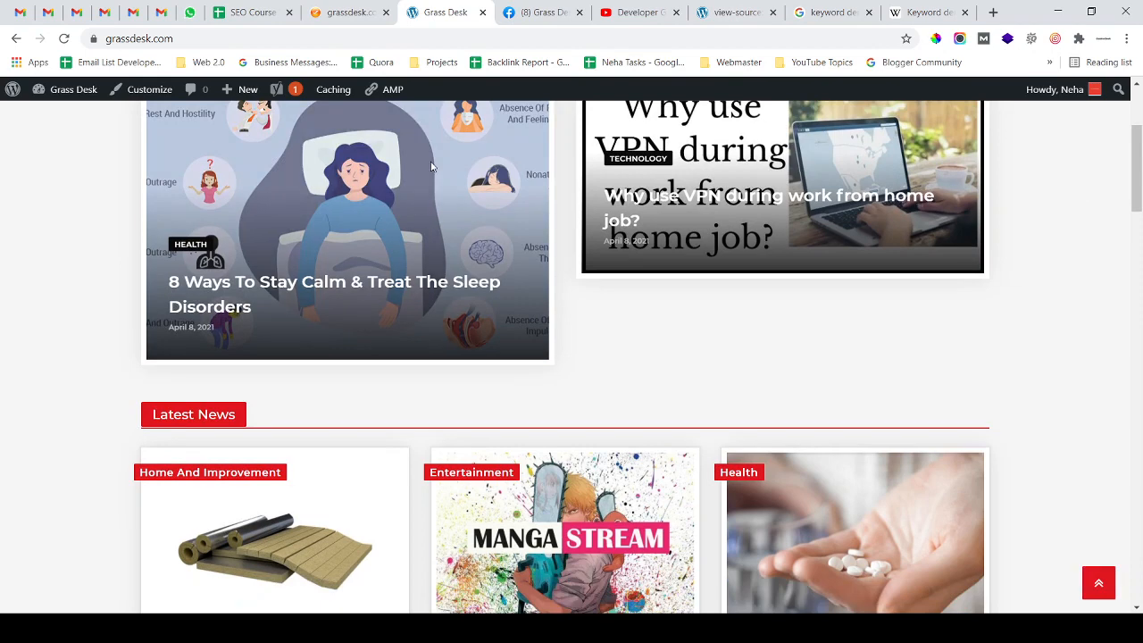
{"action": "scroll", "coordinate": [431, 167], "scroll_direction": "up", "scroll_amount": 5}
Record "Found" for Custom 404 Error Page in cell C26 of the SEO Course Website Audit spreadsheet
{"action": "left_click", "coordinate": [254, 13]}
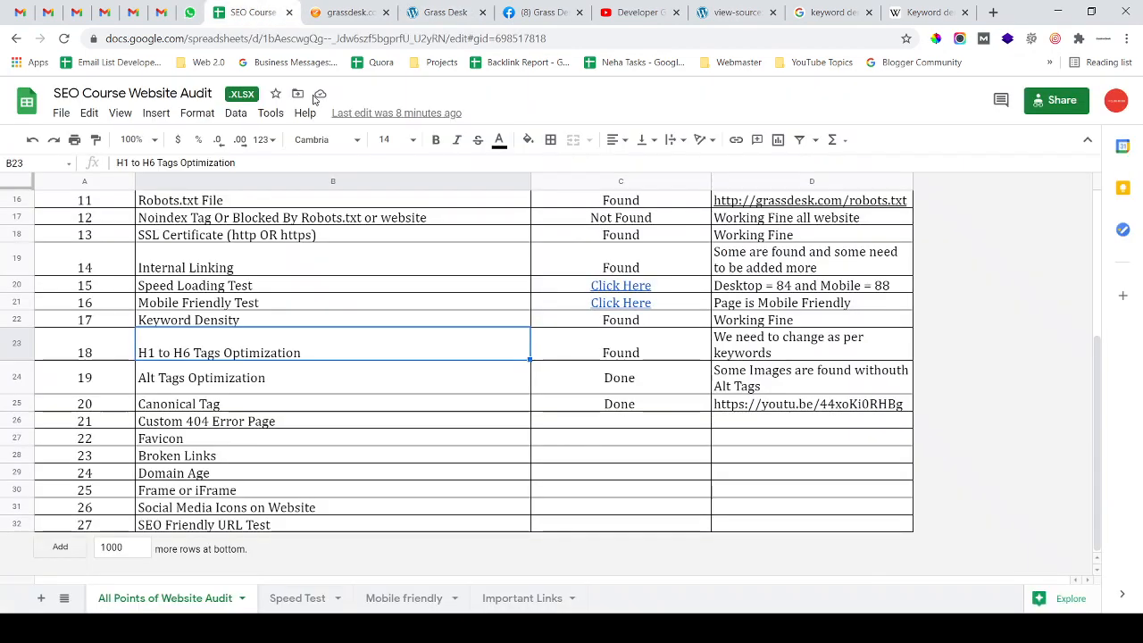
{"action": "left_click", "coordinate": [584, 426]}
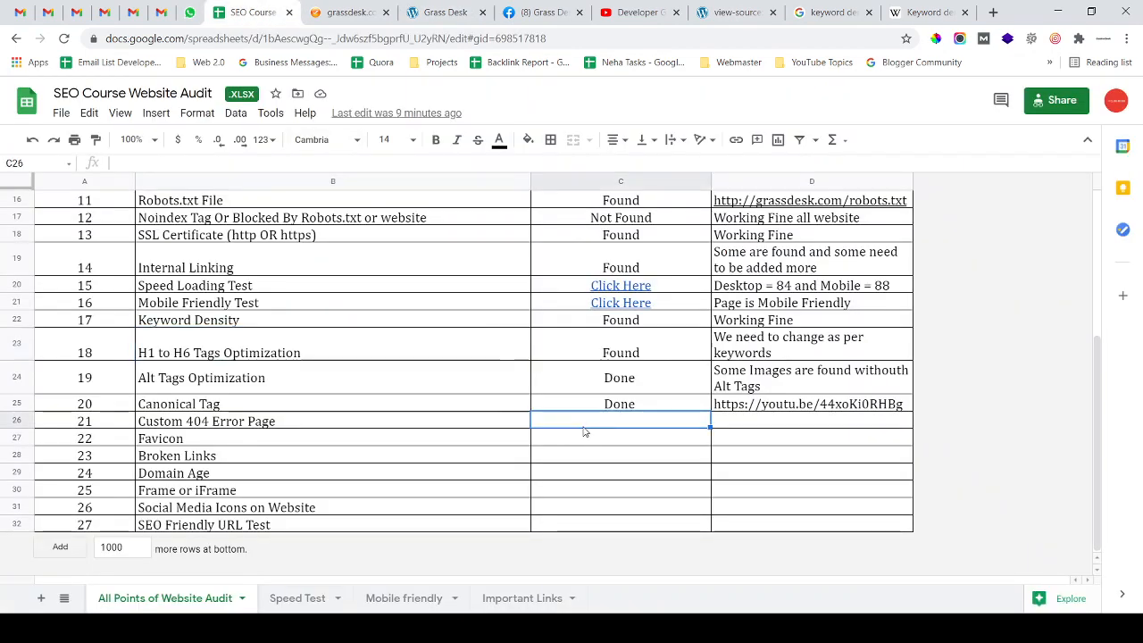
{"action": "type", "text": "Found"}
{"action": "key", "text": "Tab"}
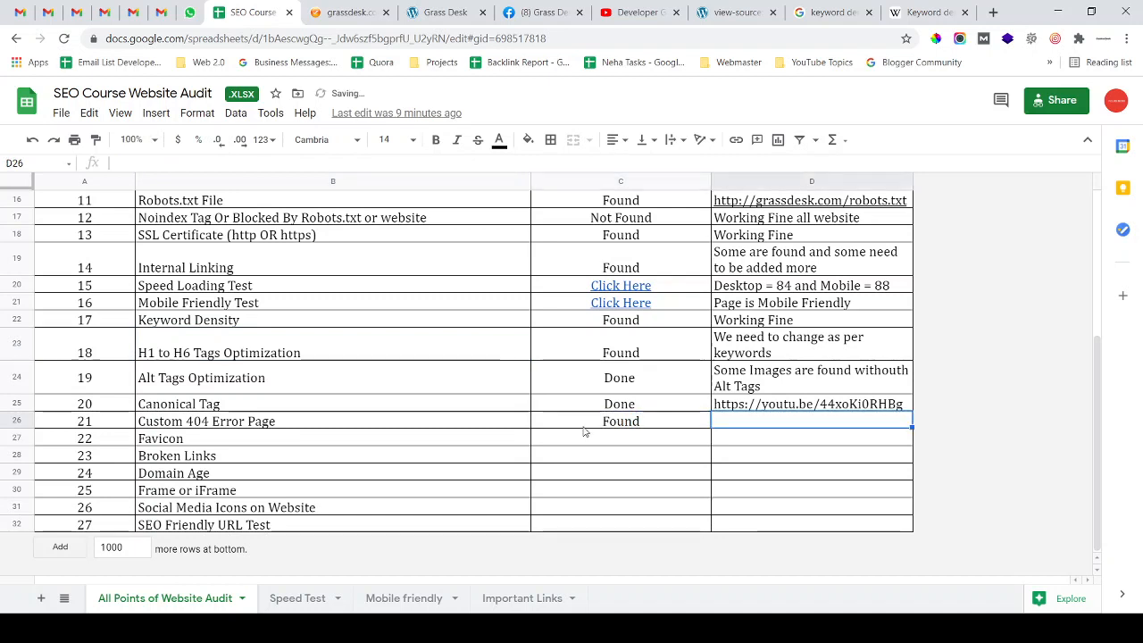
Record "Working Fine" as the remark for Custom 404 Error Page in cell D26
{"action": "type", "text": "Working"}
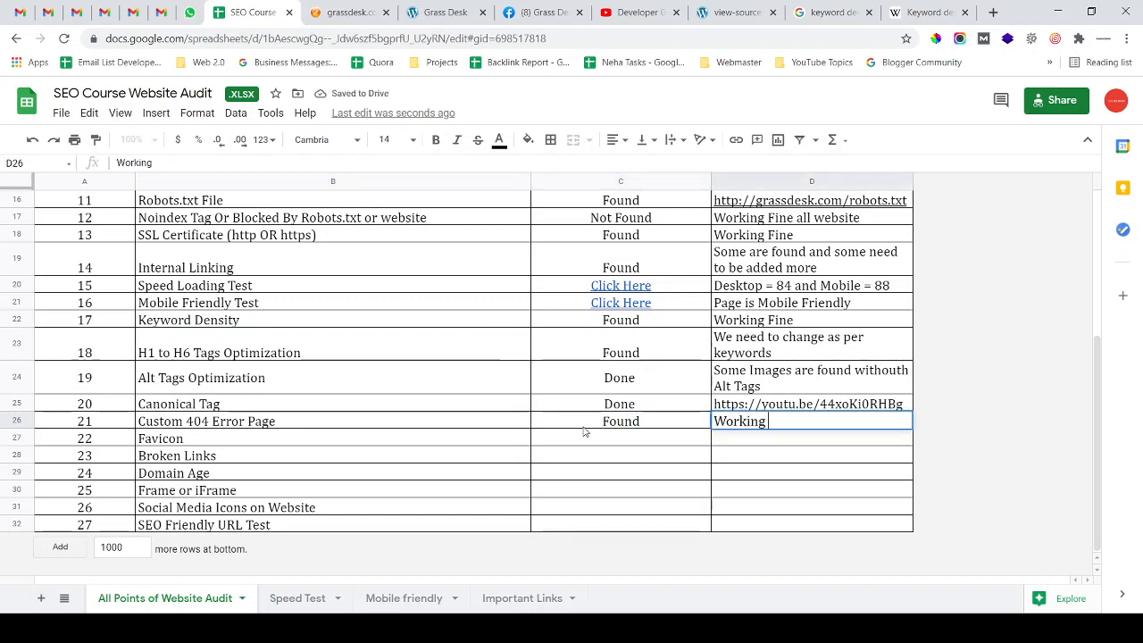
{"action": "type", "text": " Fine"}
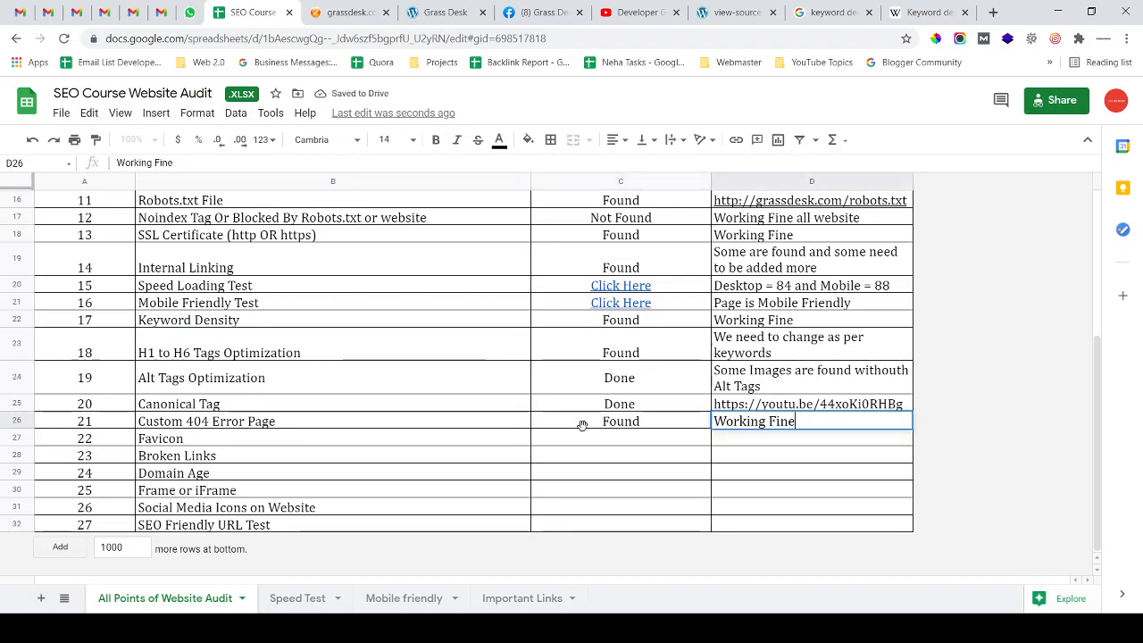
{"action": "key", "text": "Return"}
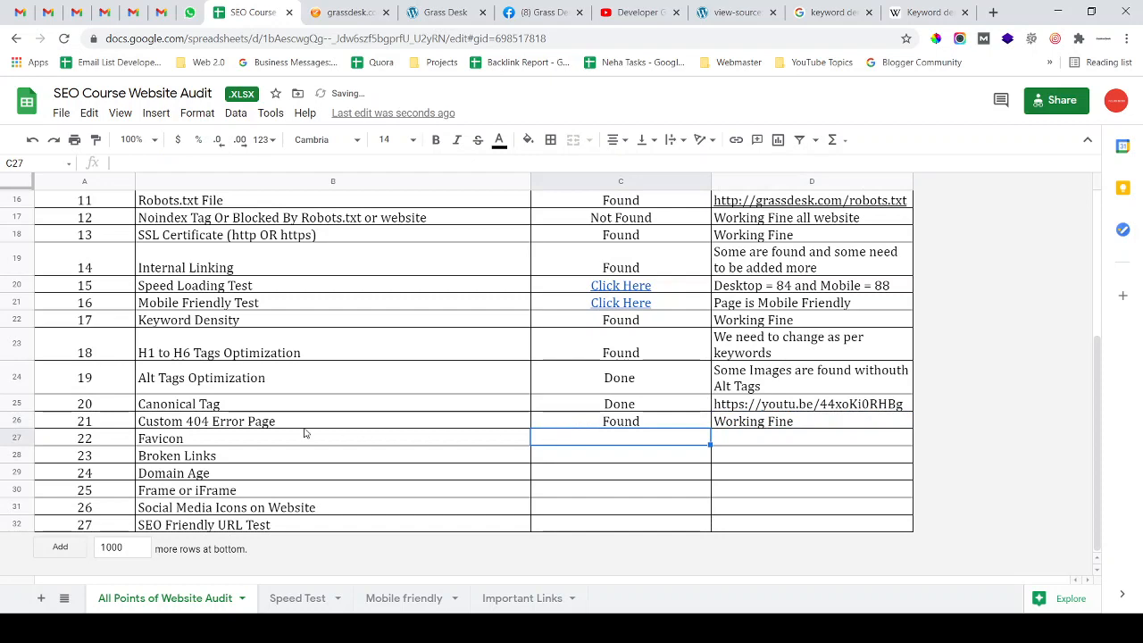
Search the iwebchk report for grassdesk.com for "favi" to check the Favicon checklist item
{"action": "left_click", "coordinate": [197, 443]}
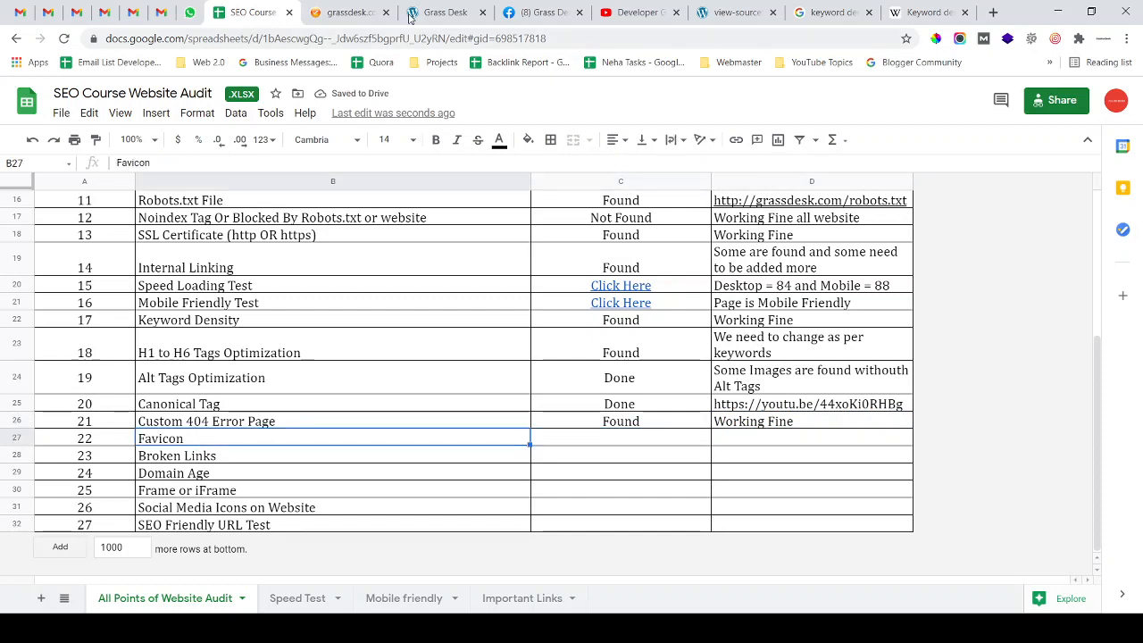
{"action": "left_click", "coordinate": [439, 12]}
{"action": "left_click_drag", "start_coordinate": [222, 43], "coordinate": [336, 40]}
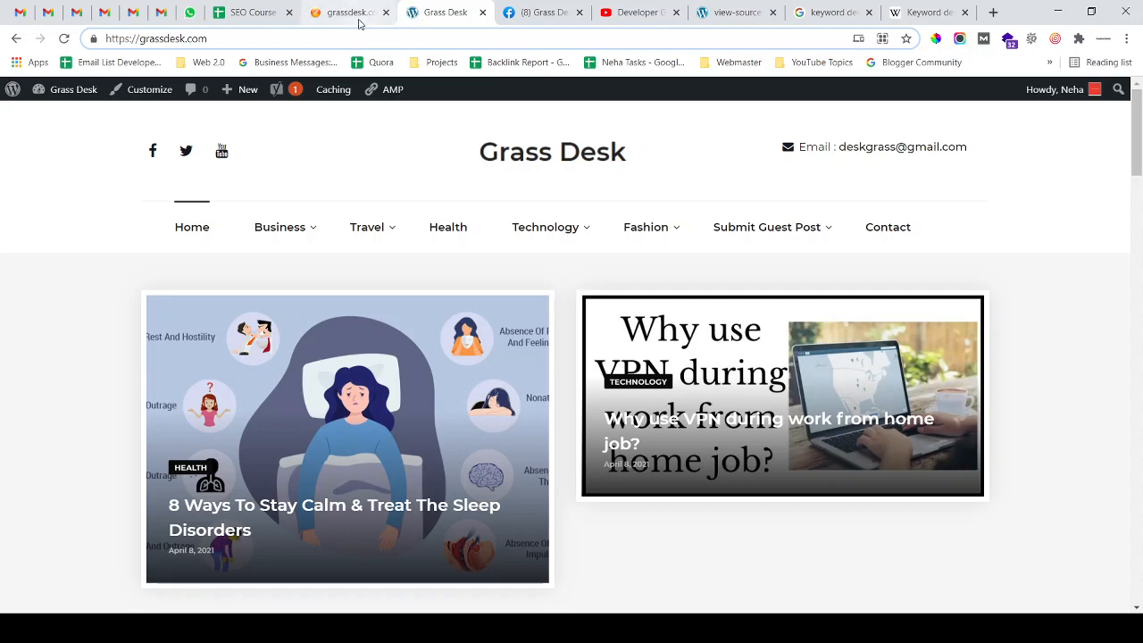
{"action": "left_click", "coordinate": [353, 13]}
{"action": "left_click", "coordinate": [432, 16]}
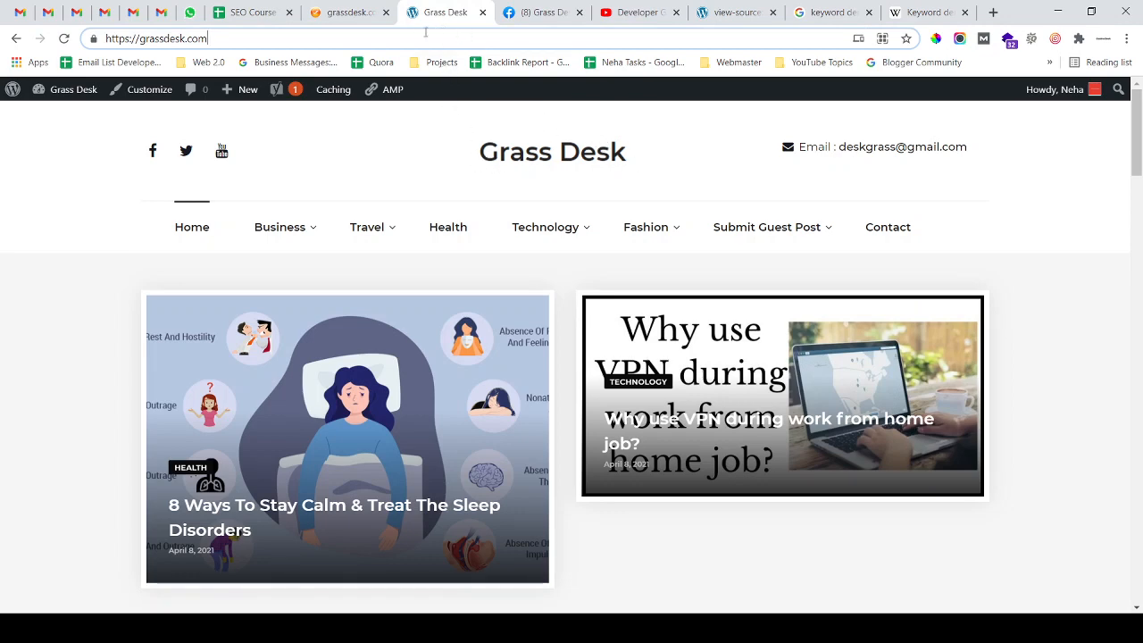
{"action": "left_click", "coordinate": [352, 13]}
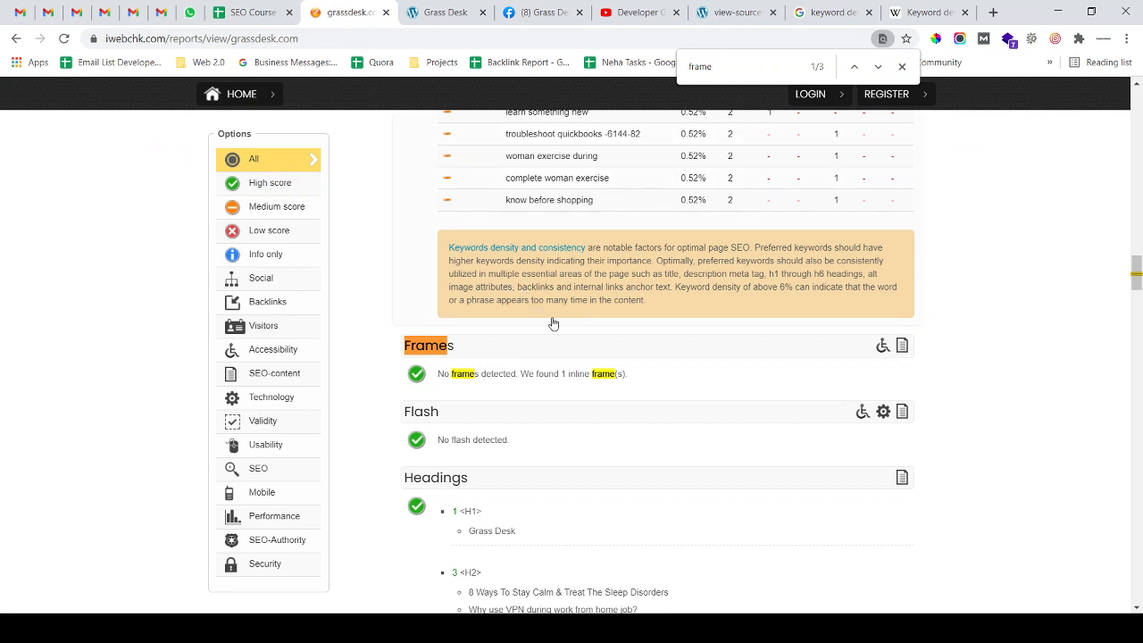
{"action": "key", "text": "ctrl+a"}
{"action": "key", "text": "BackSpace"}
{"action": "type", "text": "fa"}
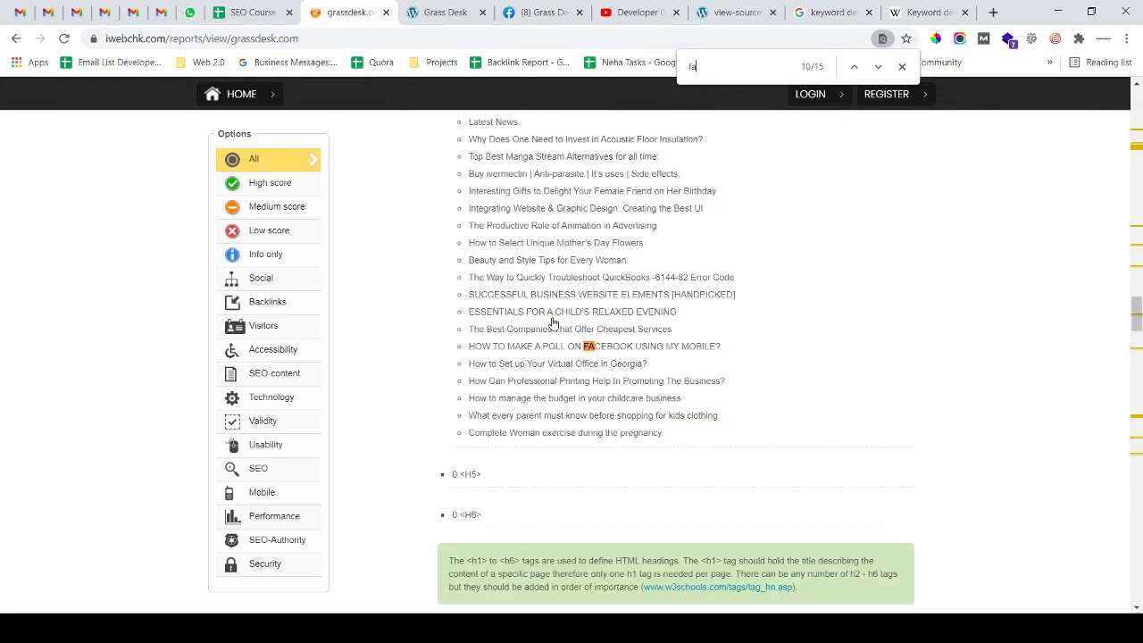
{"action": "type", "text": "vi"}
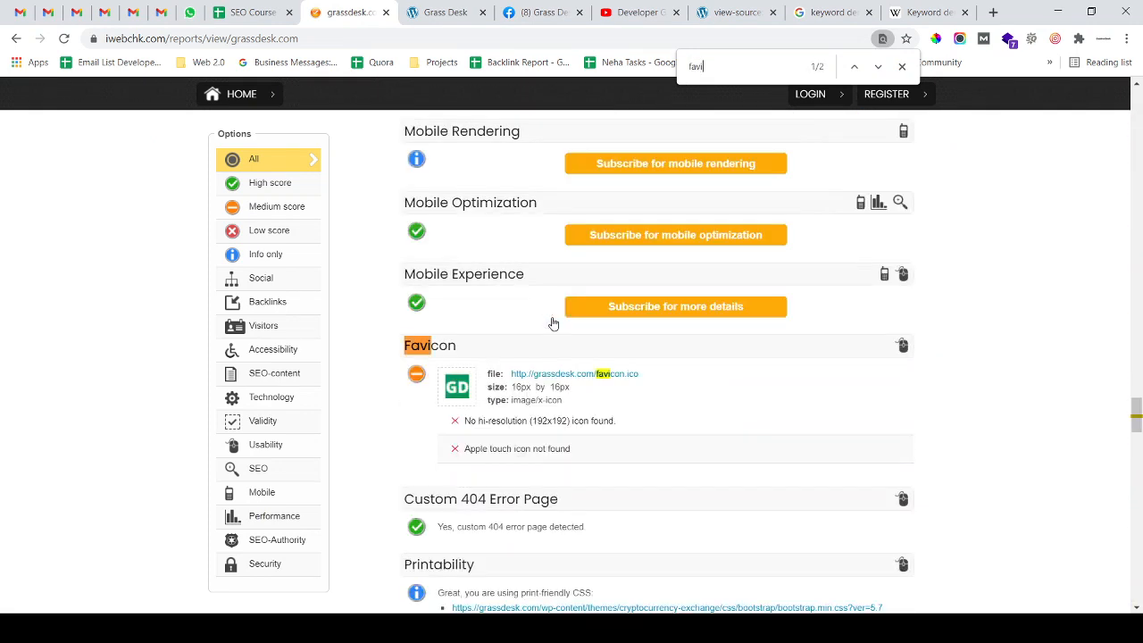
Open the favicon file linked in the report's Favicon section and copy the loaded image's full URL
{"action": "left_click", "coordinate": [594, 374], "text": "ctrl"}
{"action": "left_click", "coordinate": [401, 7]}
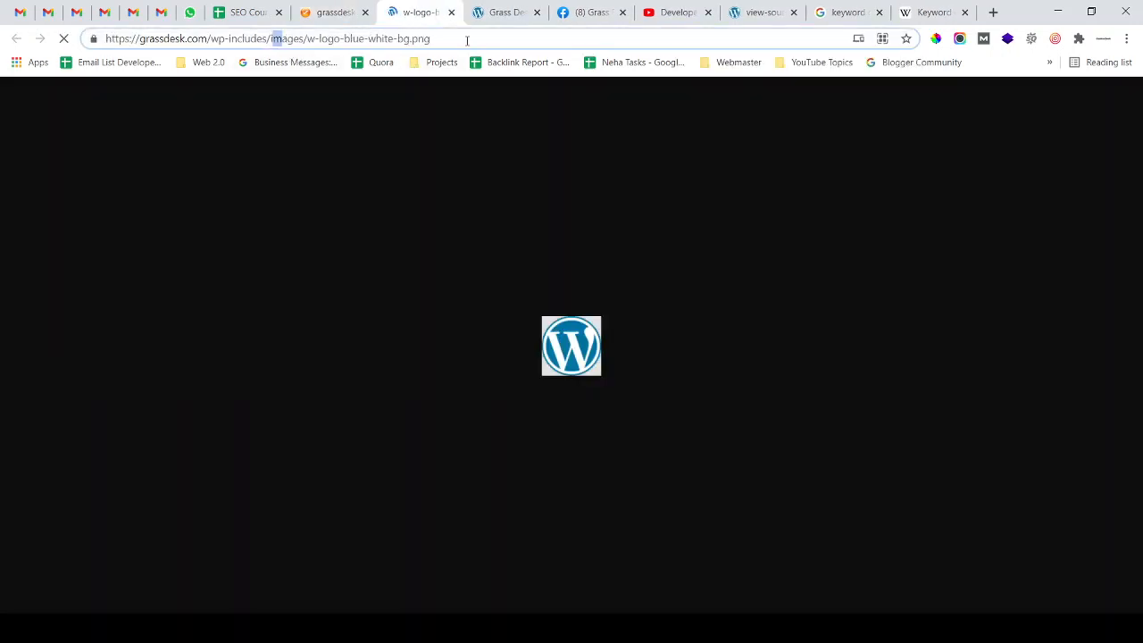
{"action": "left_click", "coordinate": [466, 40]}
{"action": "key", "text": "ctrl+a"}
{"action": "key", "text": "ctrl+c"}
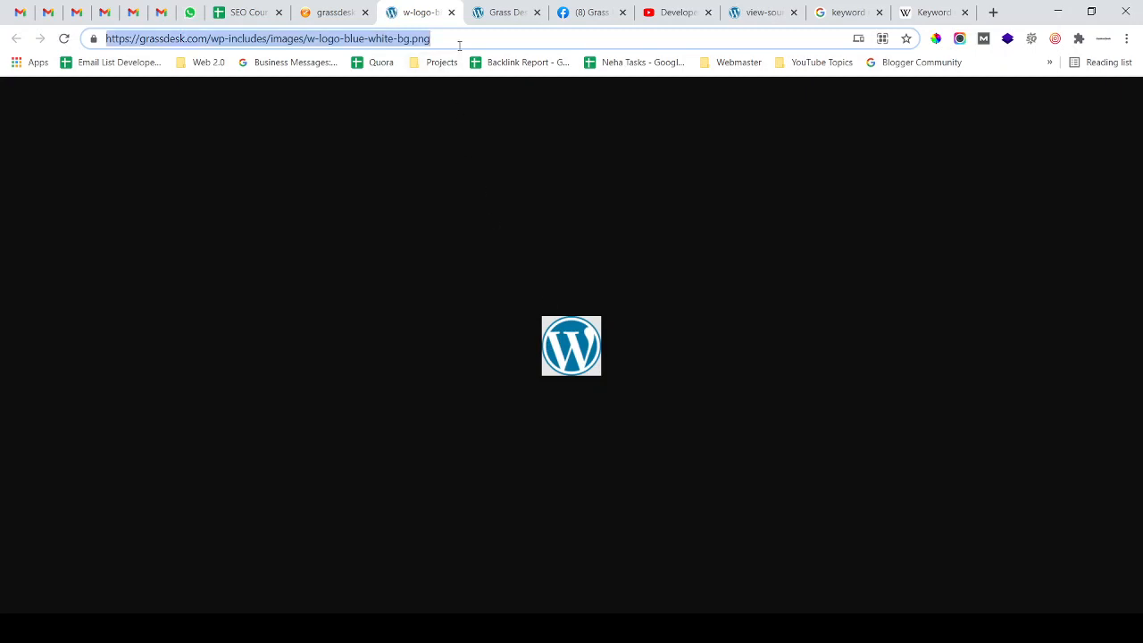
Paste the copied favicon image URL into cell D27 of the audit spreadsheet as the Favicon remark
{"action": "left_click", "coordinate": [247, 13]}
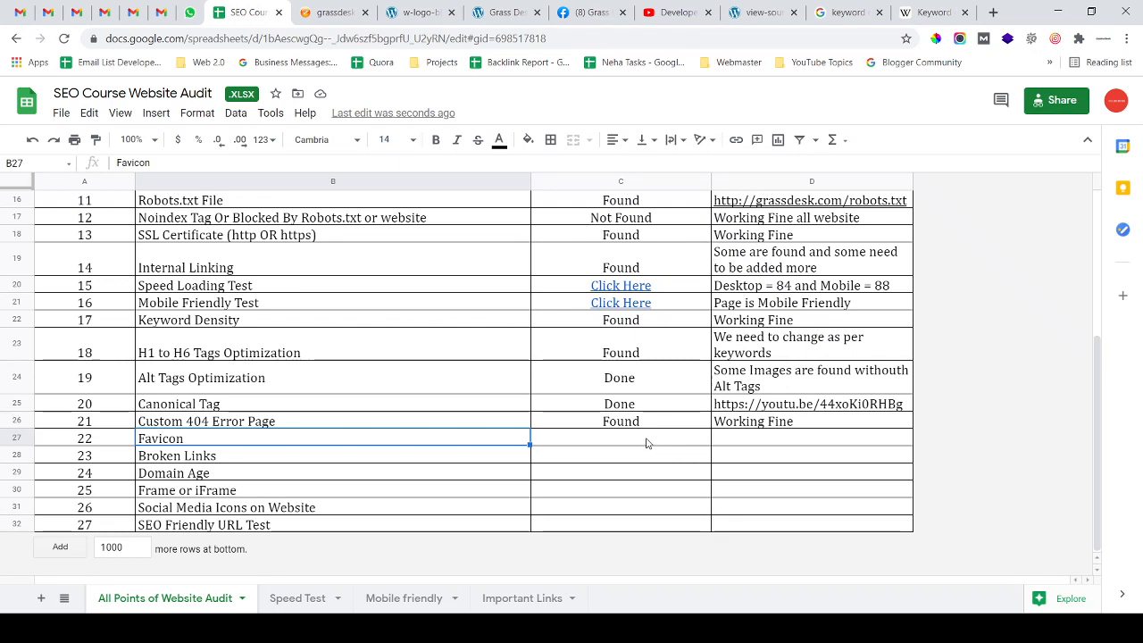
{"action": "left_click", "coordinate": [649, 442]}
{"action": "left_click", "coordinate": [732, 443]}
{"action": "key", "text": "ctrl+v"}
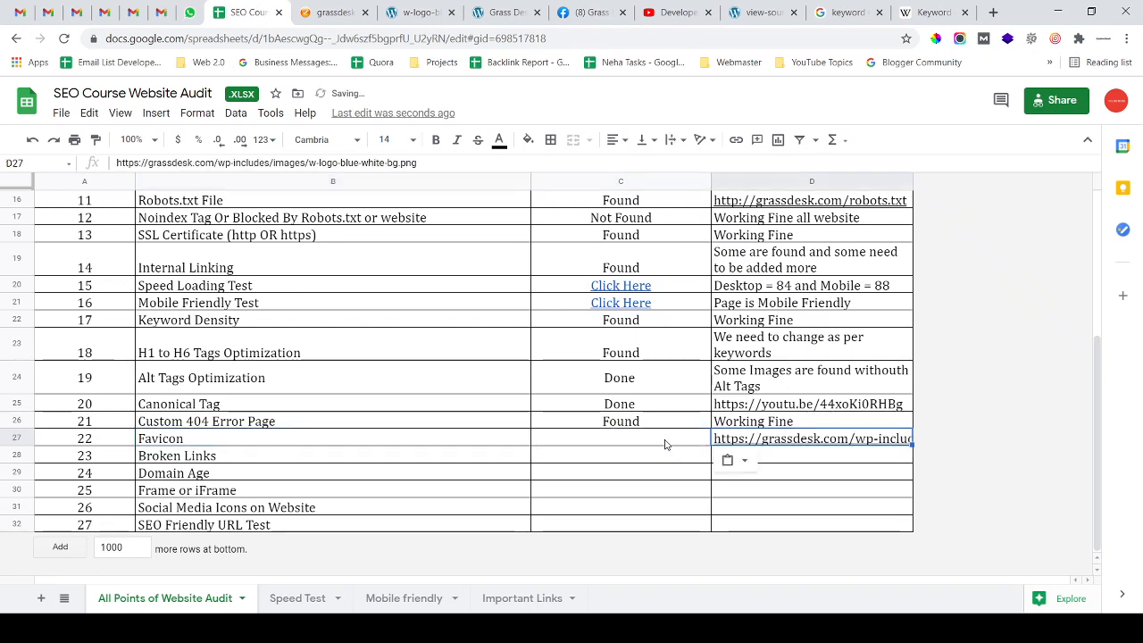
Record "Found - Need to replace" for Favicon in cell C27, reusing "Found" from the Custom 404 Error Page row
{"action": "left_click", "coordinate": [641, 425]}
{"action": "key", "text": "ctrl+c"}
{"action": "left_click", "coordinate": [630, 442]}
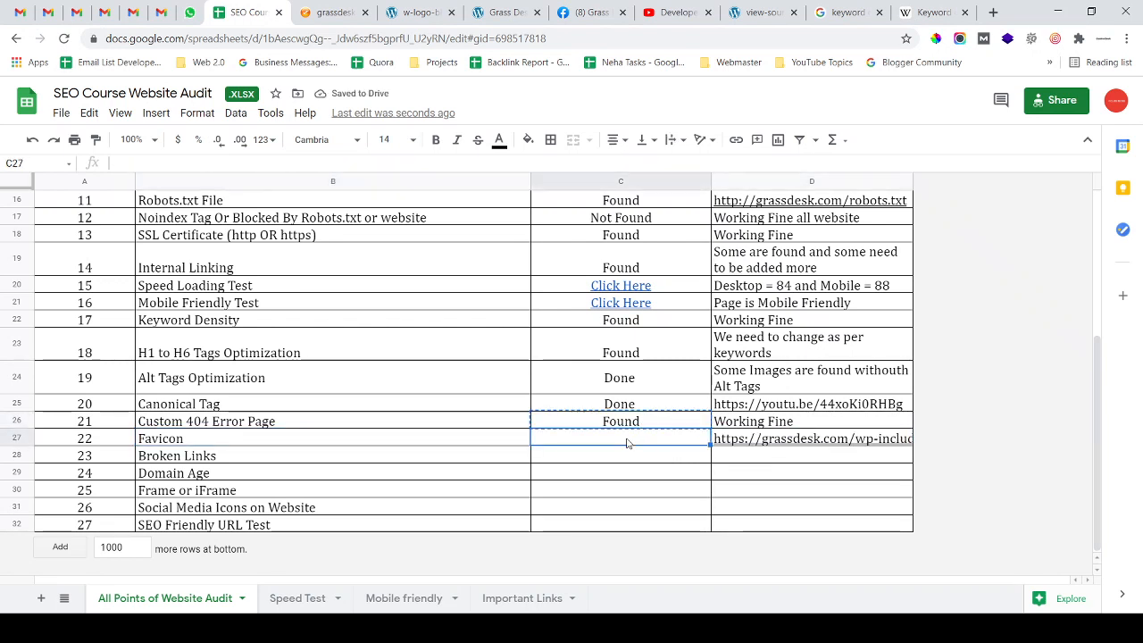
{"action": "key", "text": "ctrl+v"}
{"action": "left_click", "coordinate": [789, 439]}
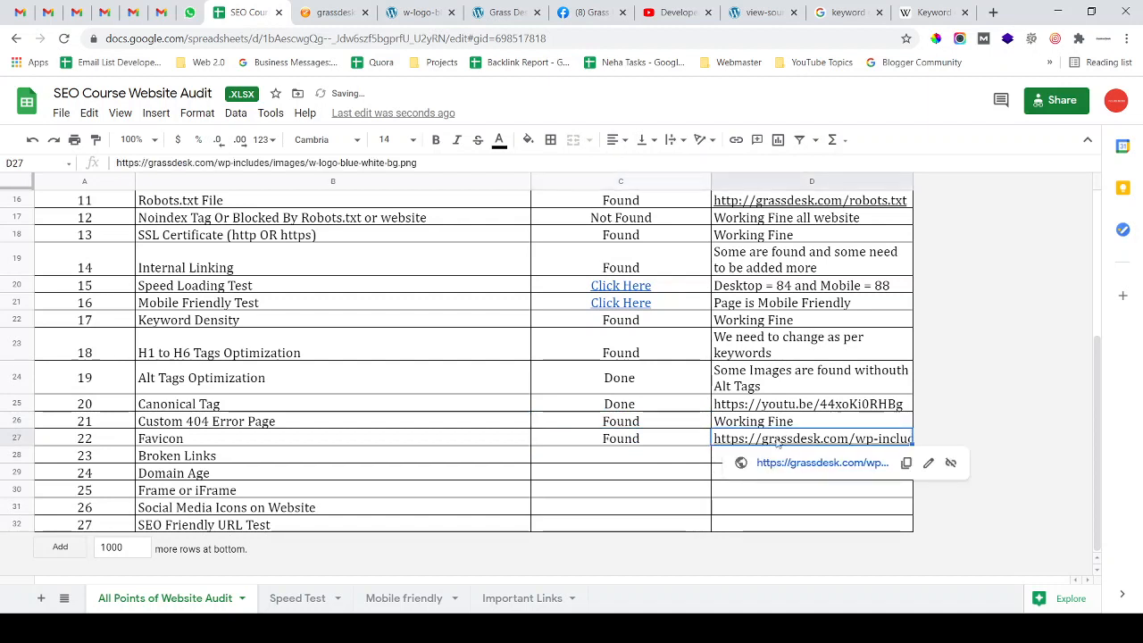
{"action": "double_click", "coordinate": [651, 442]}
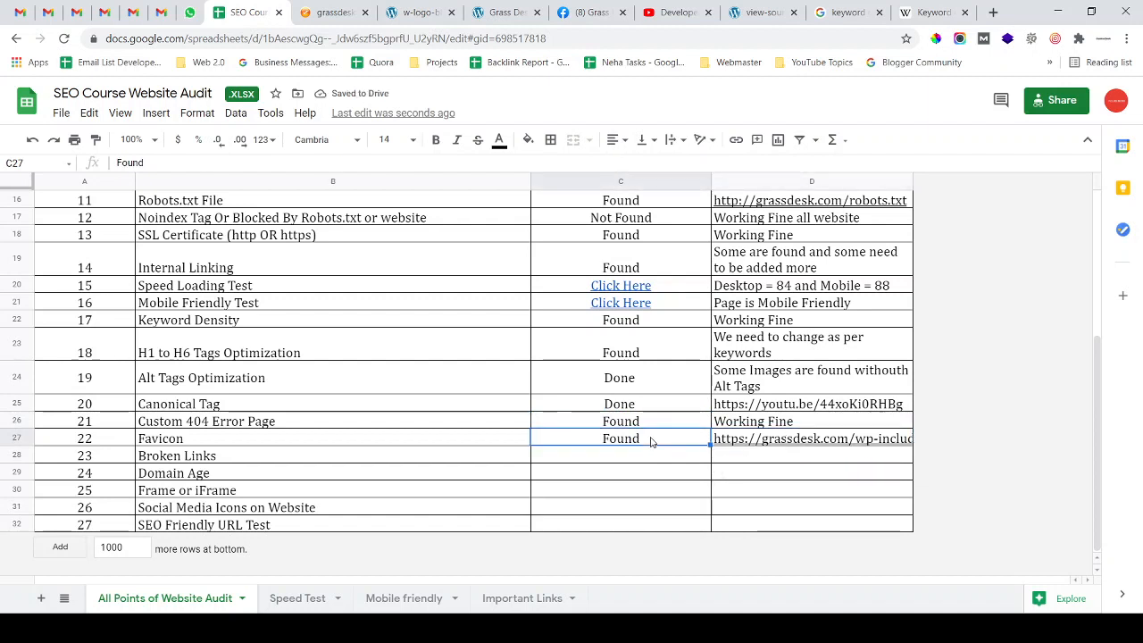
{"action": "type", "text": "- "}
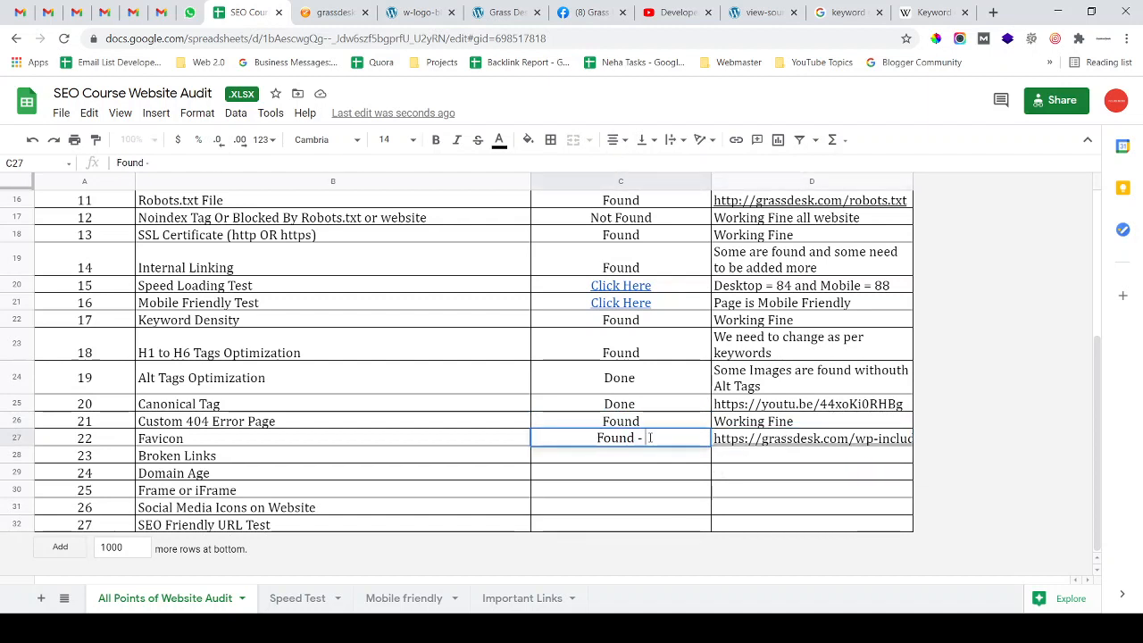
{"action": "type", "text": "Need to replace"}
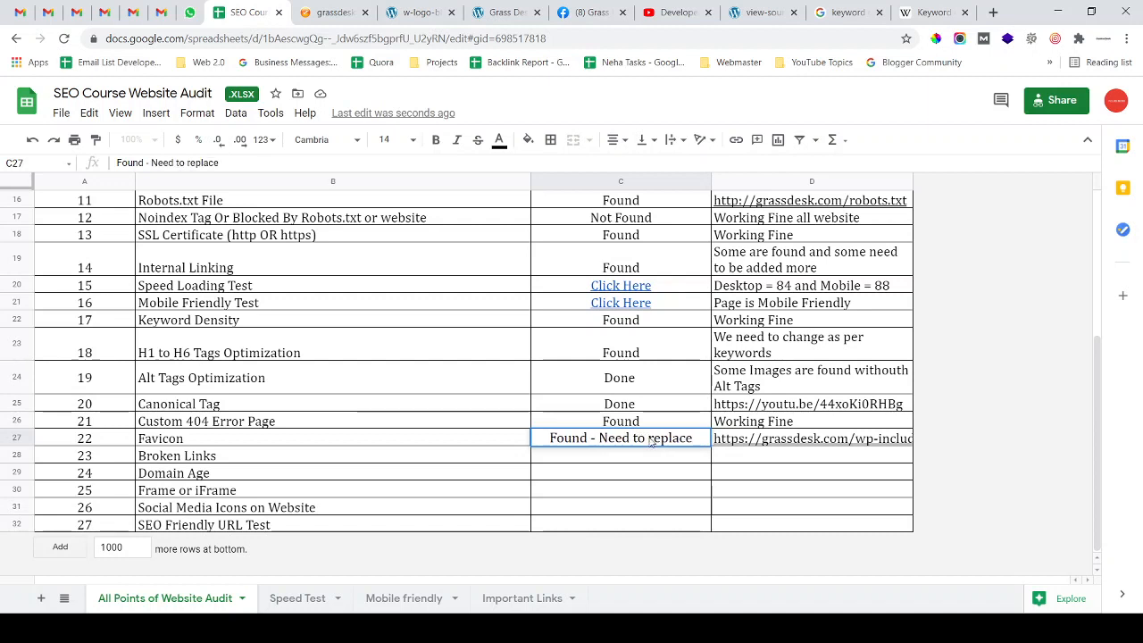
{"action": "key", "text": "Return"}
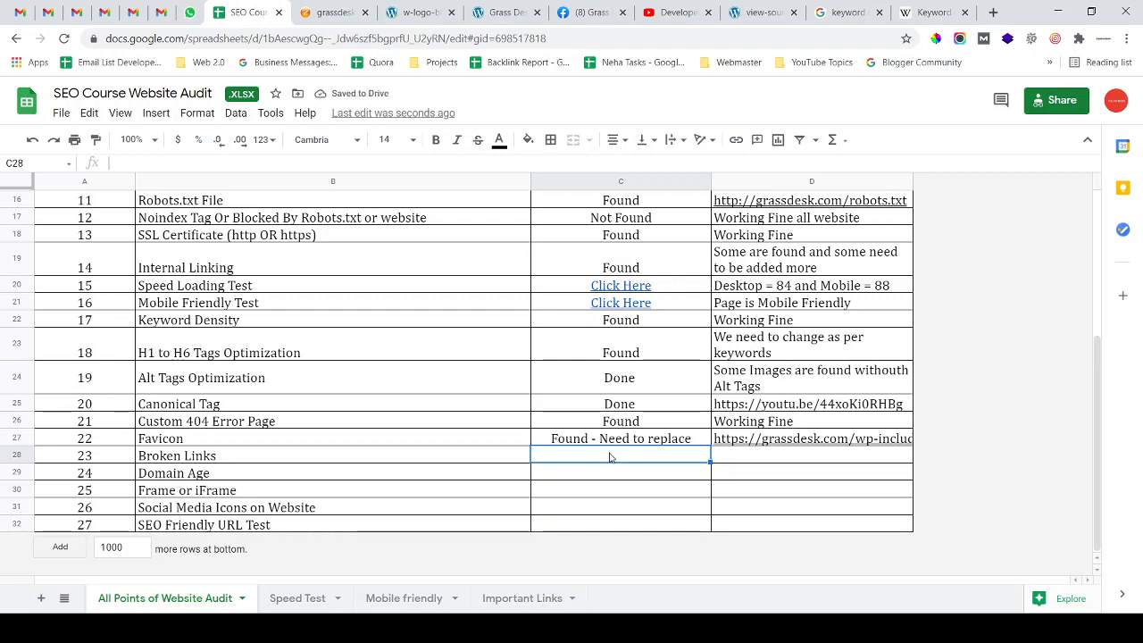
Recheck the grassdesk.com homepage and the report's Favicon section, and return to the Broken Links item in the checklist
{"action": "left_click", "coordinate": [504, 12]}
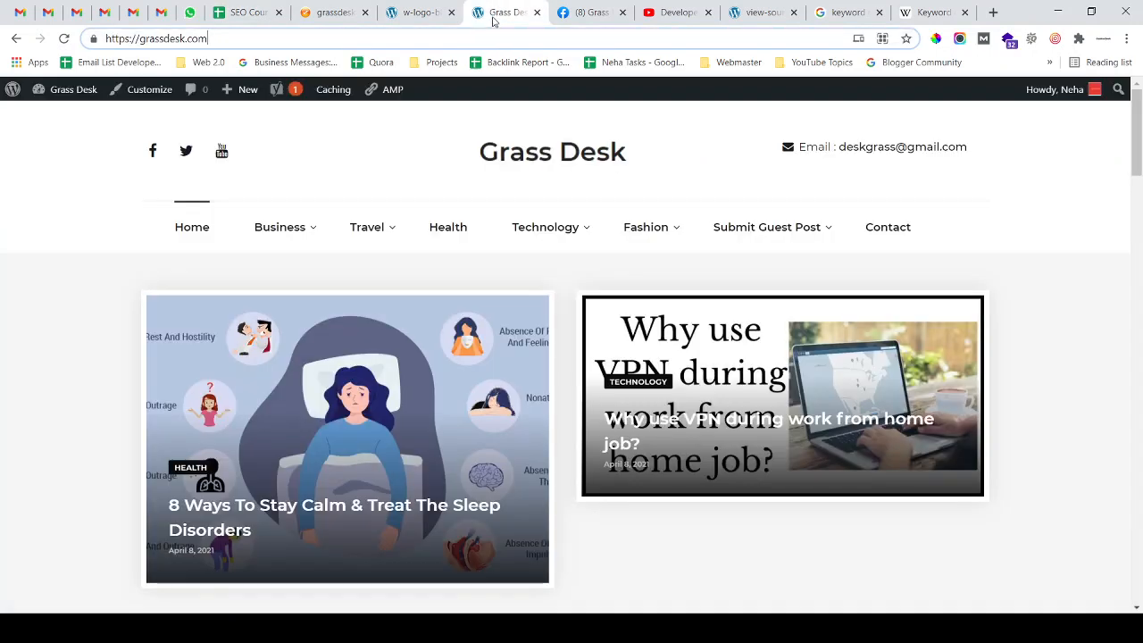
{"action": "left_click", "coordinate": [340, 13]}
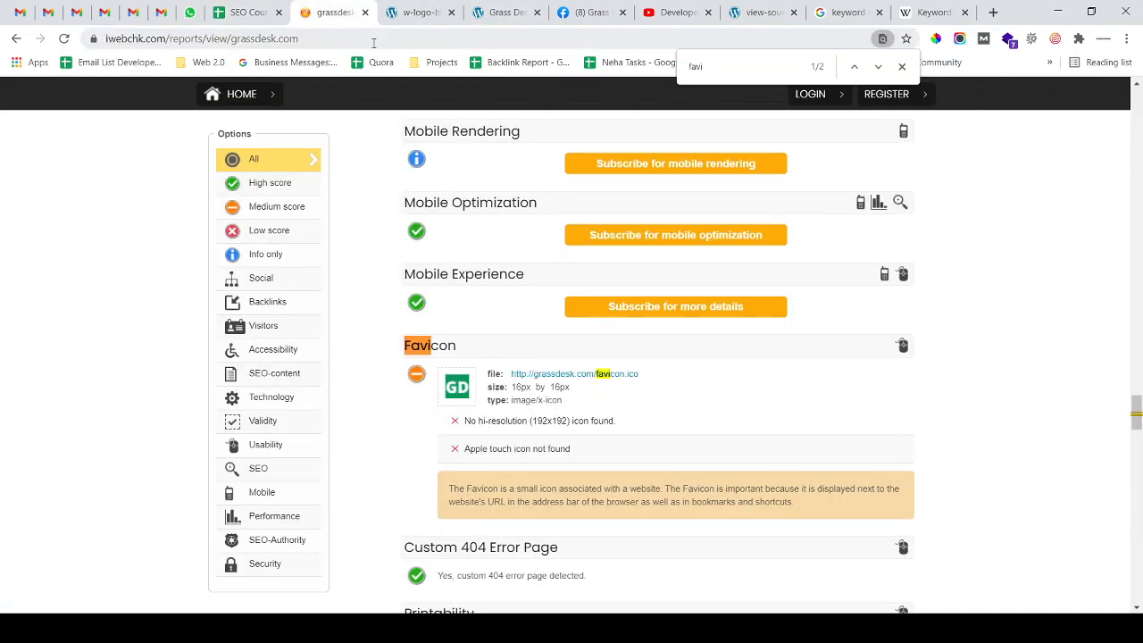
{"action": "left_click", "coordinate": [240, 9]}
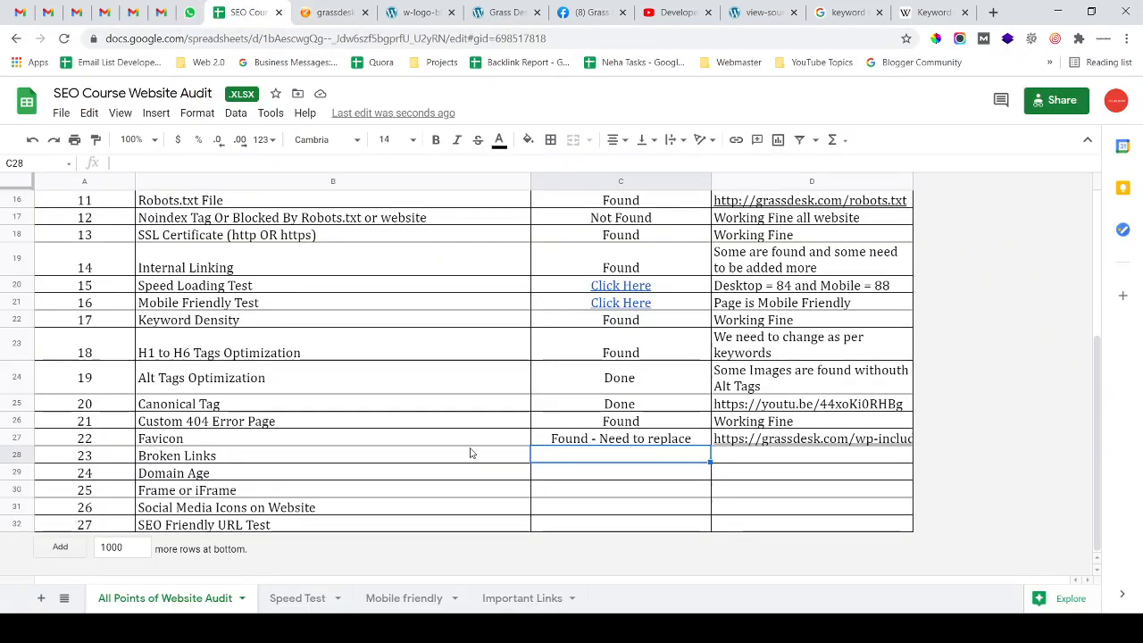
{"action": "left_click", "coordinate": [456, 459]}
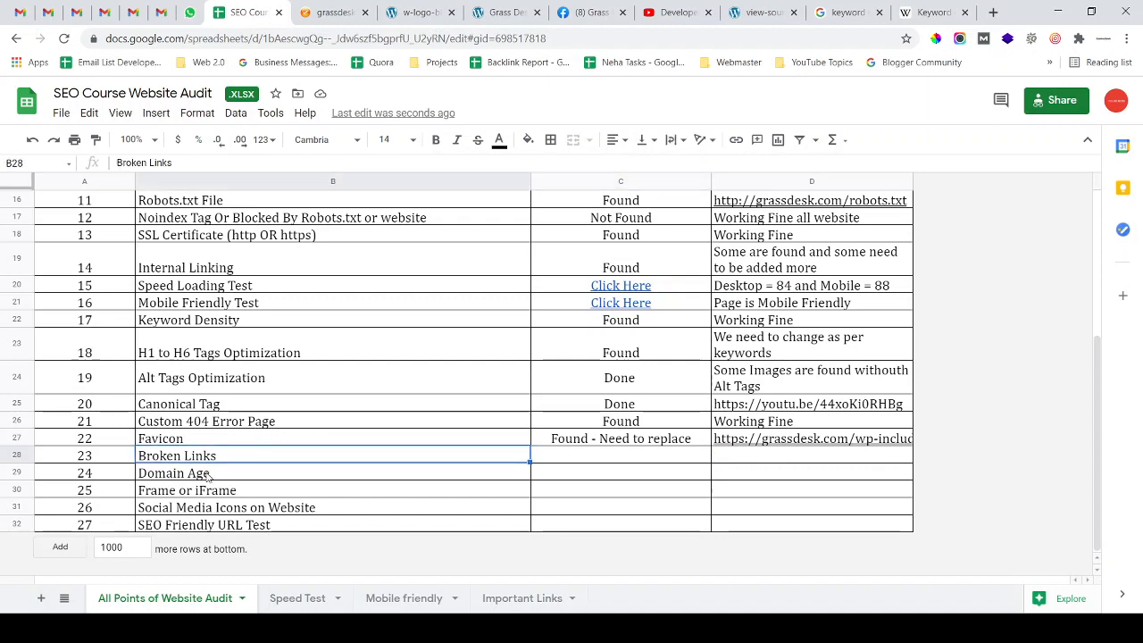
{"action": "left_click", "coordinate": [599, 473]}
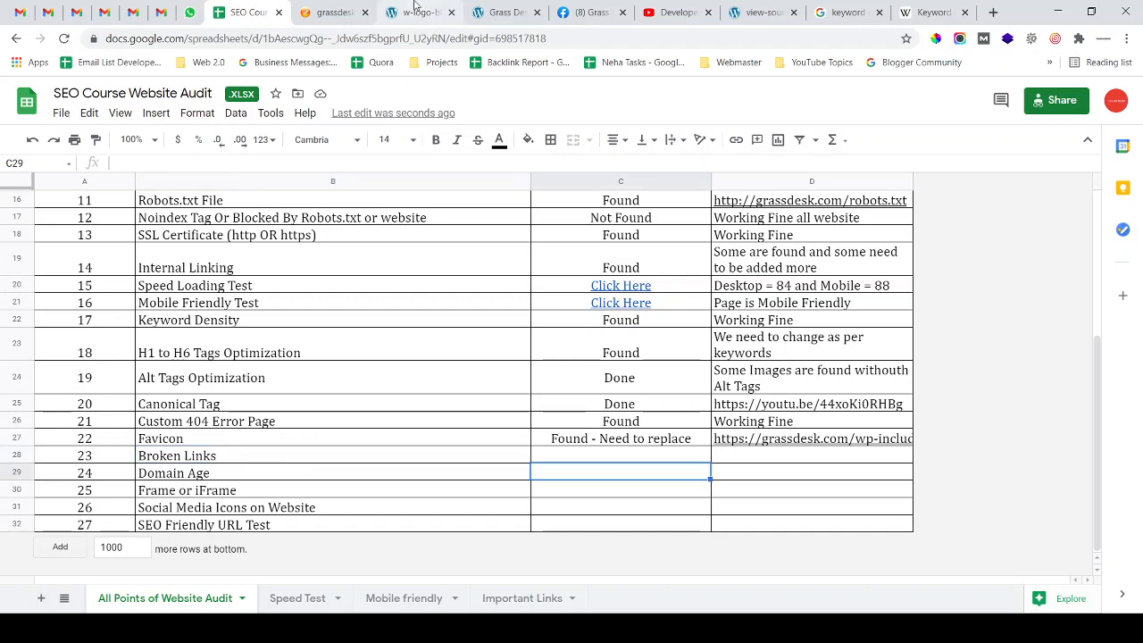
Load the grassdesk.com homepage in place of the favicon image by removing the image path from its URL
{"action": "left_click", "coordinate": [415, 11]}
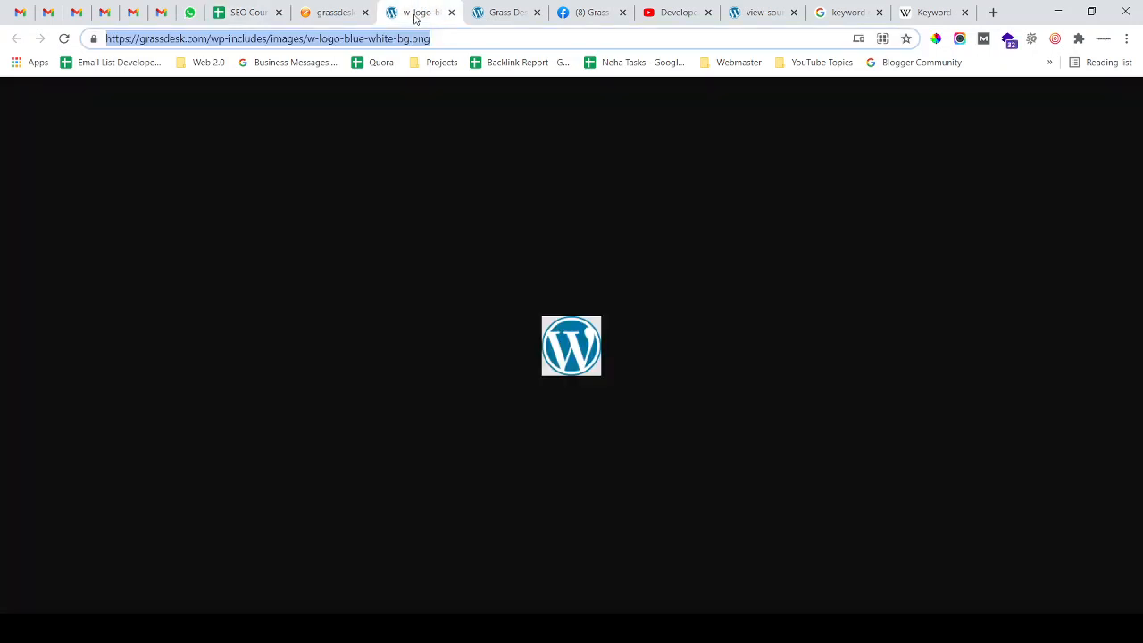
{"action": "left_click", "coordinate": [212, 39]}
{"action": "left_click_drag", "start_coordinate": [212, 39], "coordinate": [433, 38]}
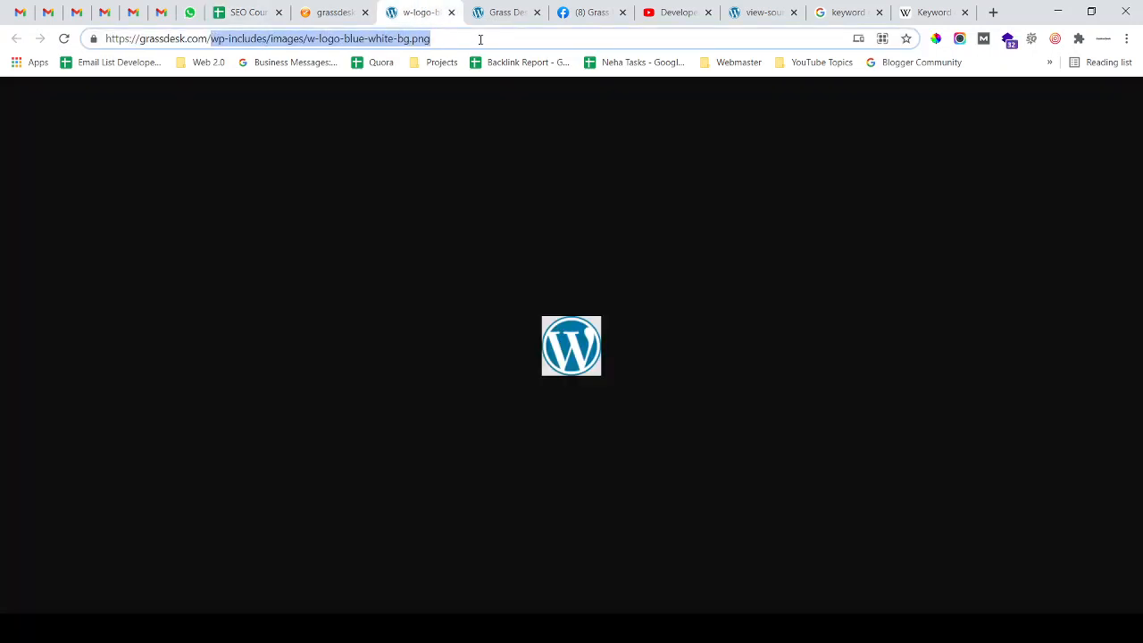
{"action": "key", "text": "BackSpace"}
{"action": "key", "text": "Return"}
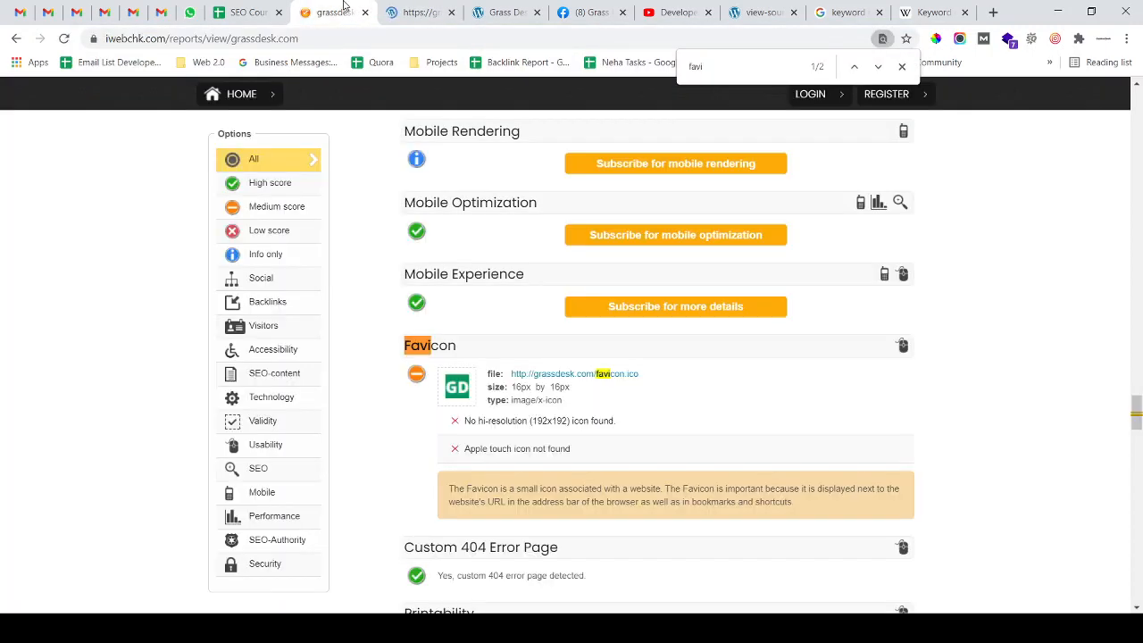
Search the iwebchk report for "broken" and enlarge the page to read the Broken Links section
{"action": "left_click", "coordinate": [348, 9]}
{"action": "type", "text": "broken"}
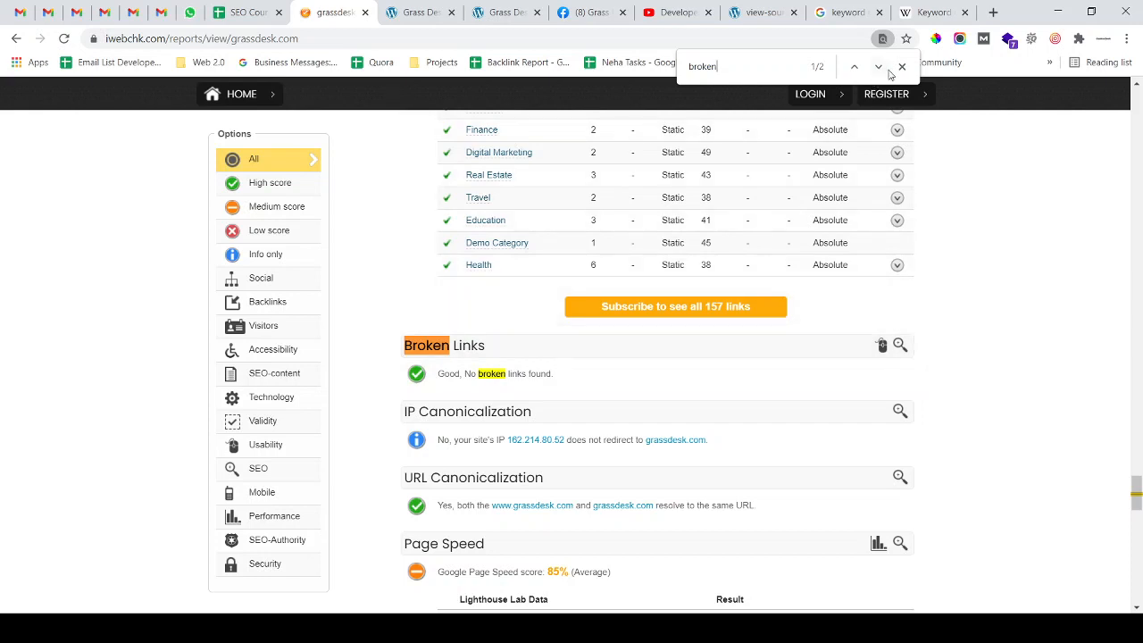
{"action": "left_click", "coordinate": [902, 66]}
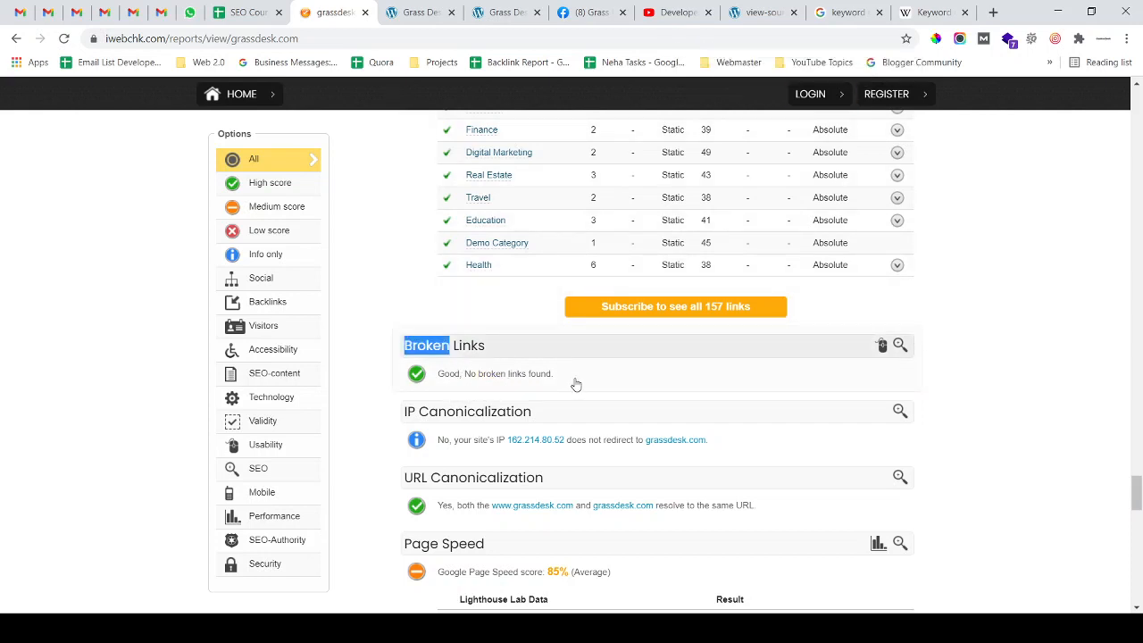
{"action": "key", "text": "ctrl+plus"}
{"action": "key", "text": "ctrl+plus"}
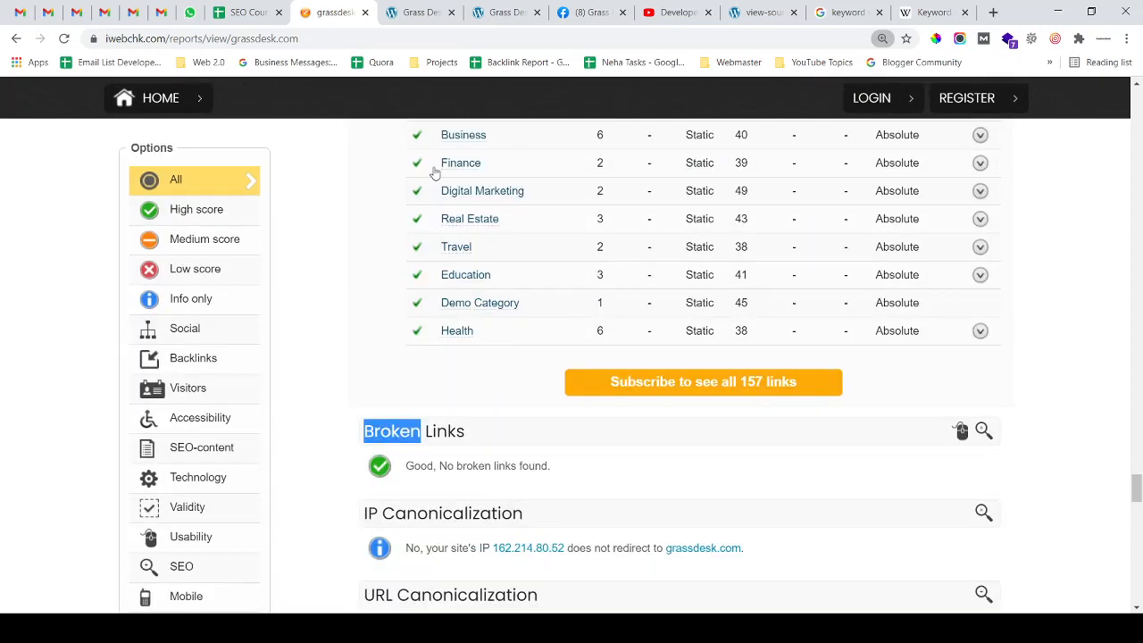
Open the "Top Best Manga Stream Alternatives for all time" post from the grassdesk.com homepage's Latest News section
{"action": "left_click", "coordinate": [418, 13]}
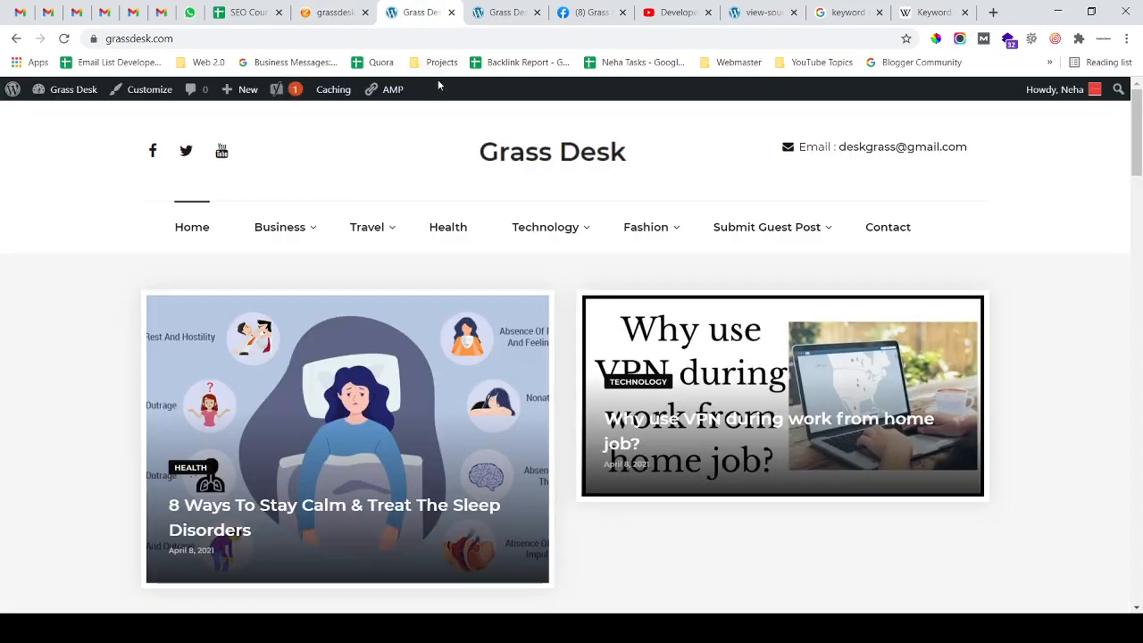
{"action": "scroll", "coordinate": [793, 282], "scroll_direction": "down", "scroll_amount": 1}
{"action": "scroll", "coordinate": [793, 281], "scroll_direction": "down", "scroll_amount": 8}
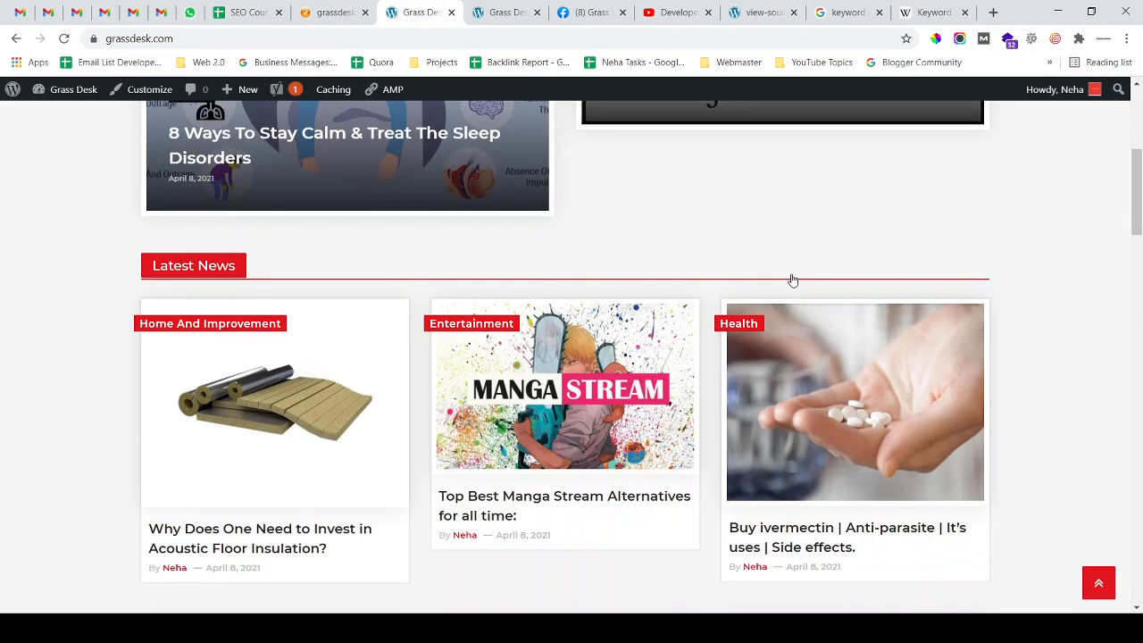
{"action": "scroll", "coordinate": [793, 281], "scroll_direction": "up", "scroll_amount": 6}
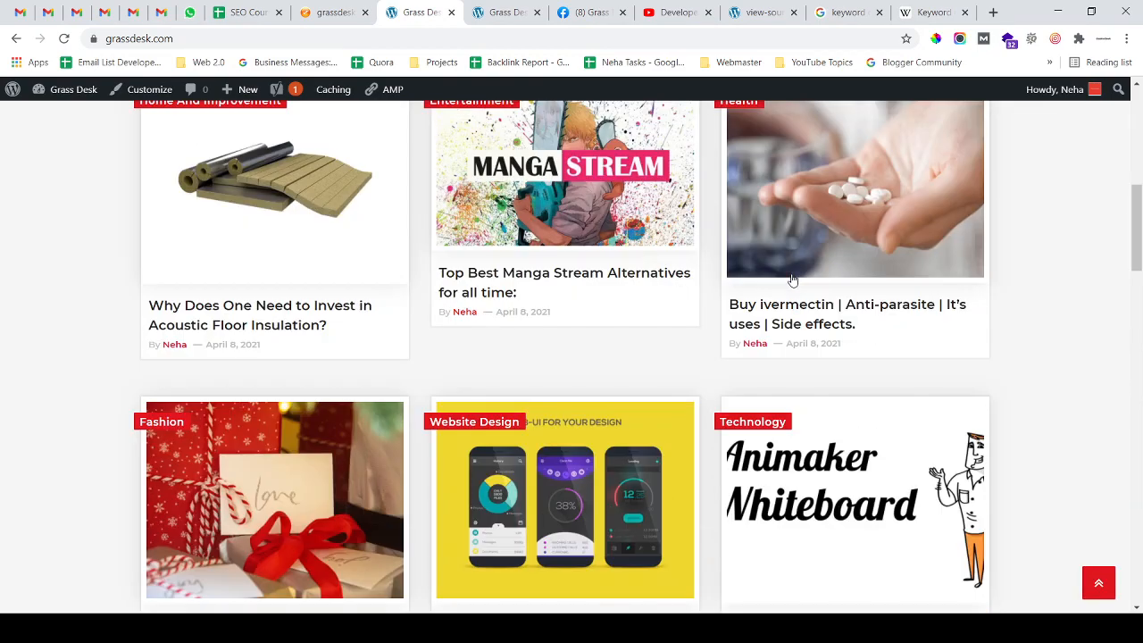
{"action": "scroll", "coordinate": [793, 282], "scroll_direction": "down", "scroll_amount": 2}
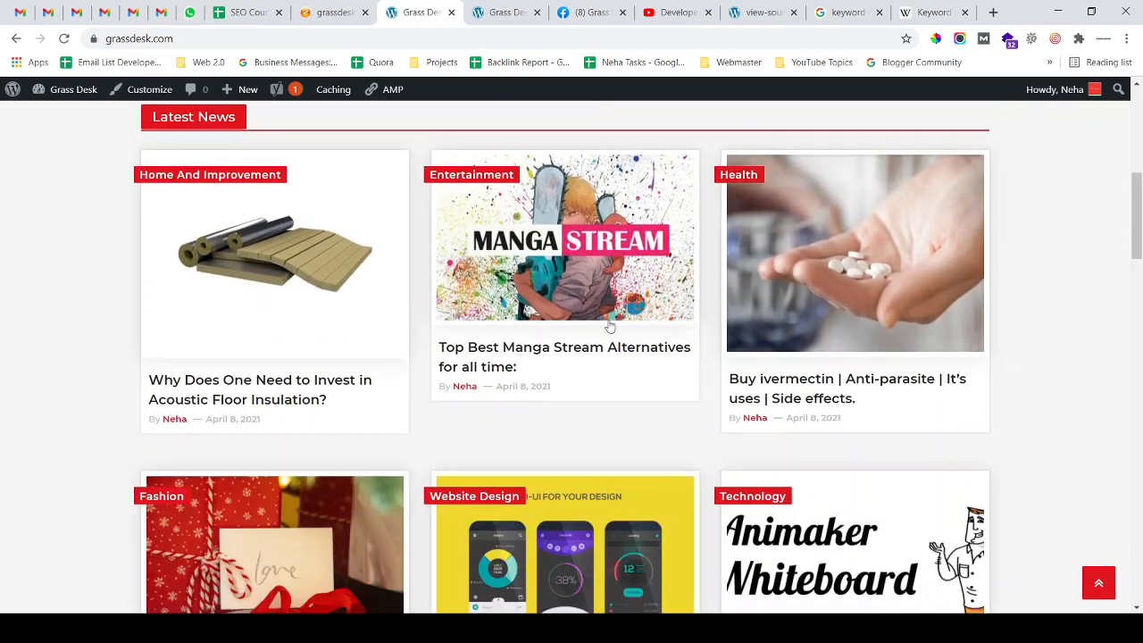
{"action": "left_click", "coordinate": [558, 348]}
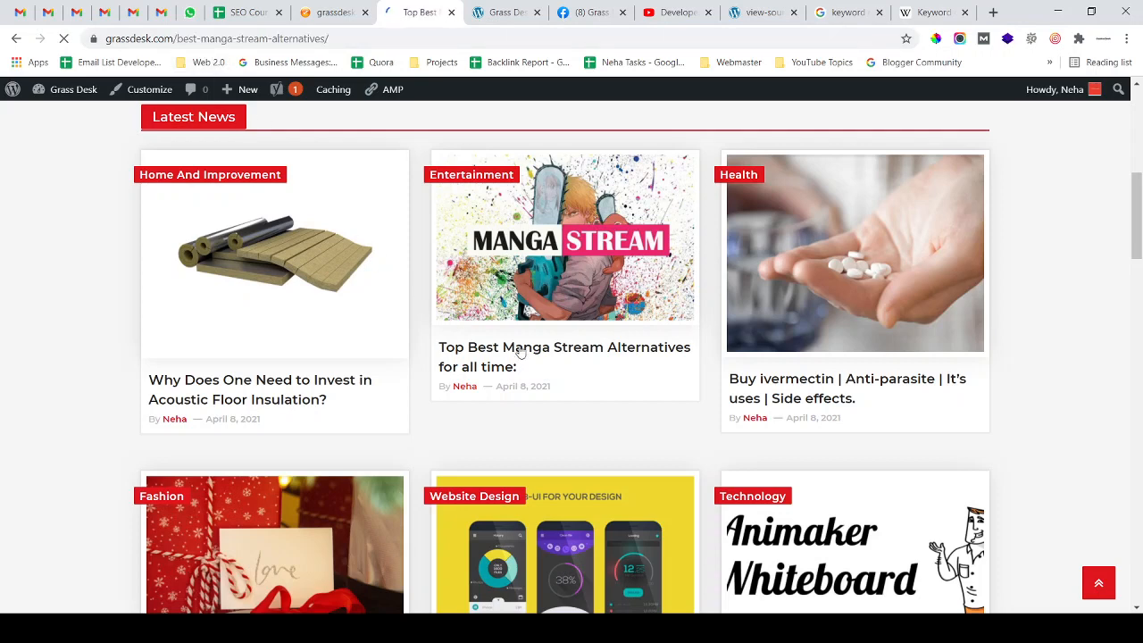
Open the Shopping category from the post's category list and look through its posts to check that the links work
{"action": "scroll", "coordinate": [528, 286], "scroll_direction": "down", "scroll_amount": 3}
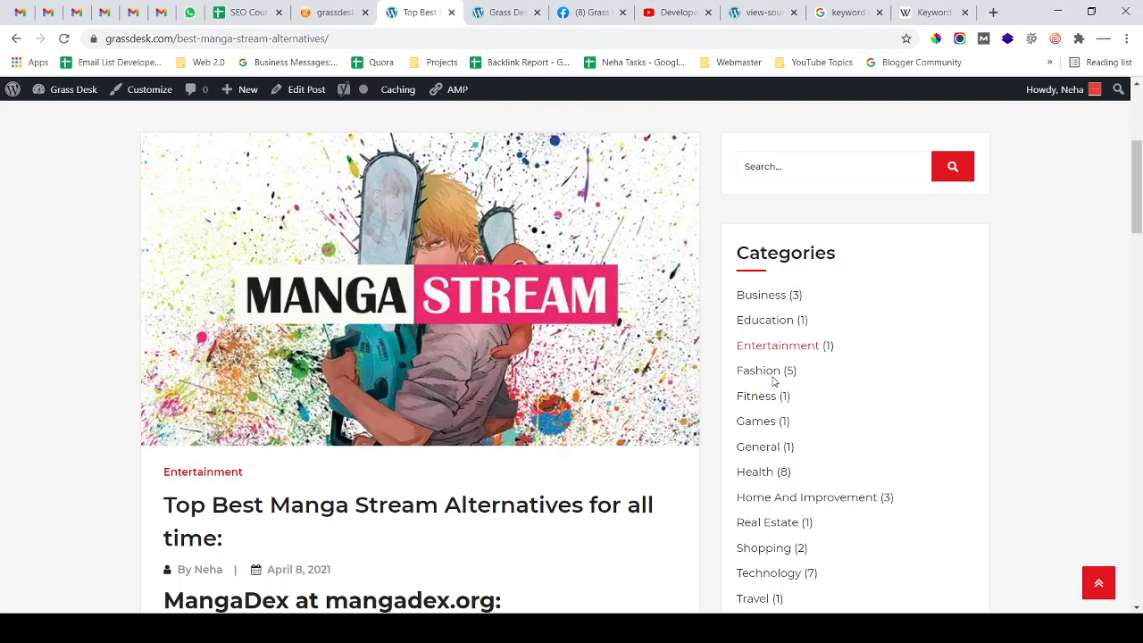
{"action": "scroll", "coordinate": [777, 393], "scroll_direction": "down", "scroll_amount": 2}
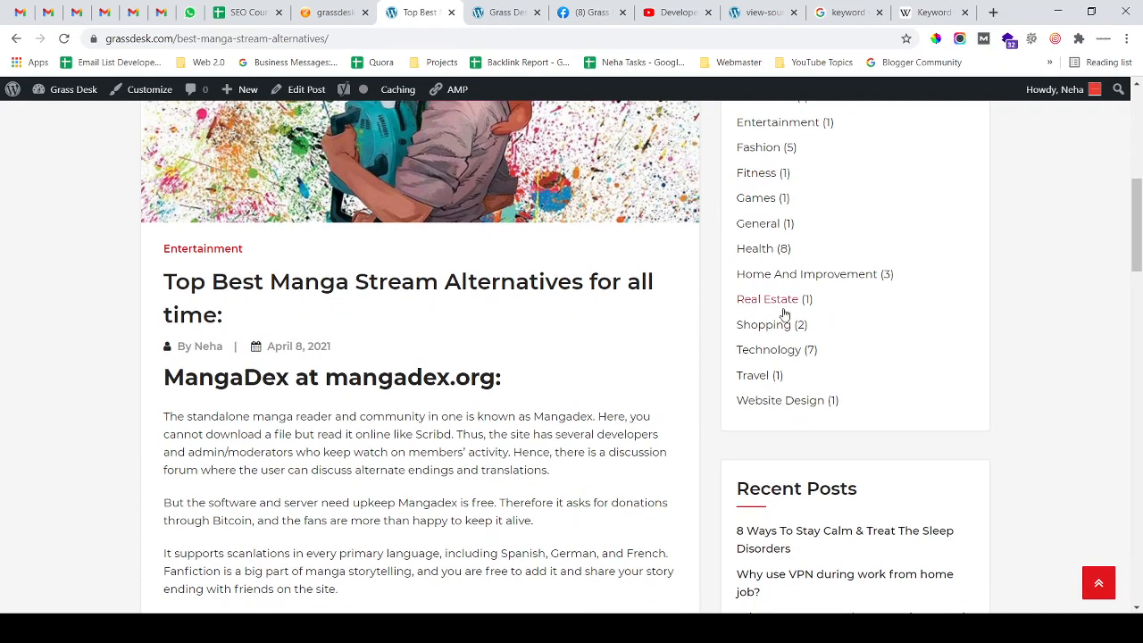
{"action": "left_click", "coordinate": [770, 325]}
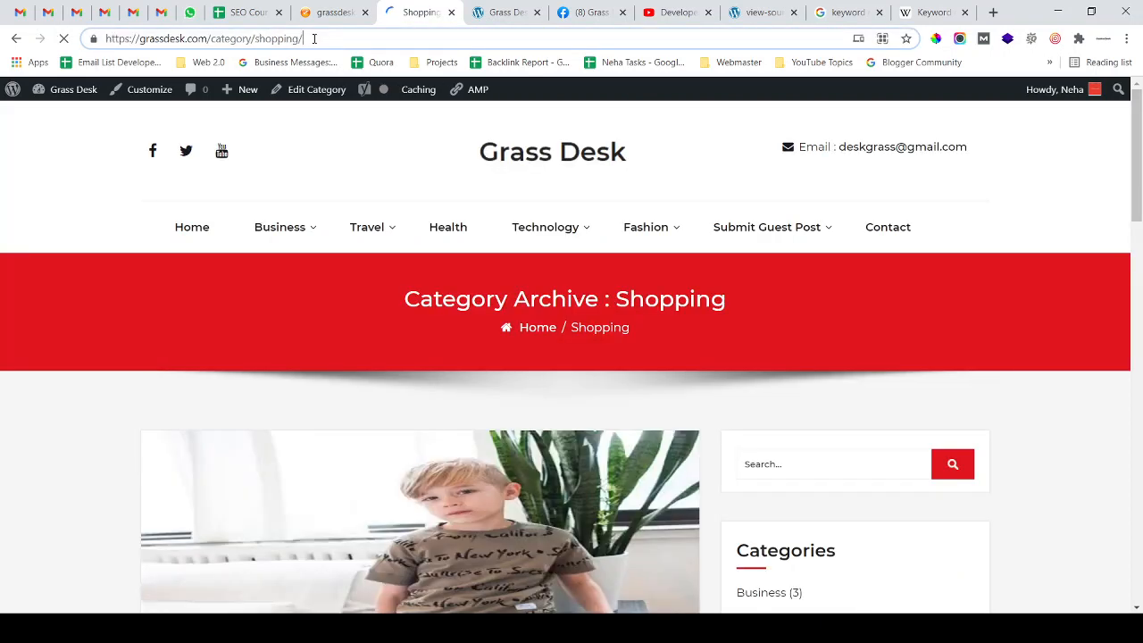
{"action": "left_click_drag", "start_coordinate": [315, 38], "coordinate": [125, 38]}
{"action": "scroll", "coordinate": [532, 328], "scroll_direction": "down", "scroll_amount": 10}
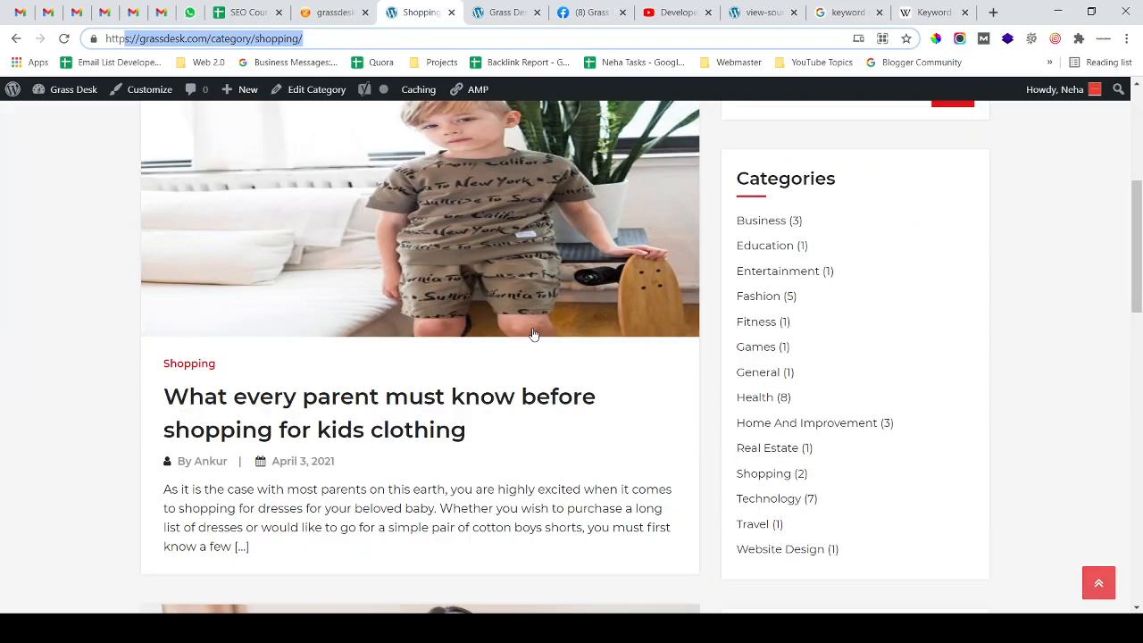
{"action": "scroll", "coordinate": [532, 334], "scroll_direction": "down", "scroll_amount": 6}
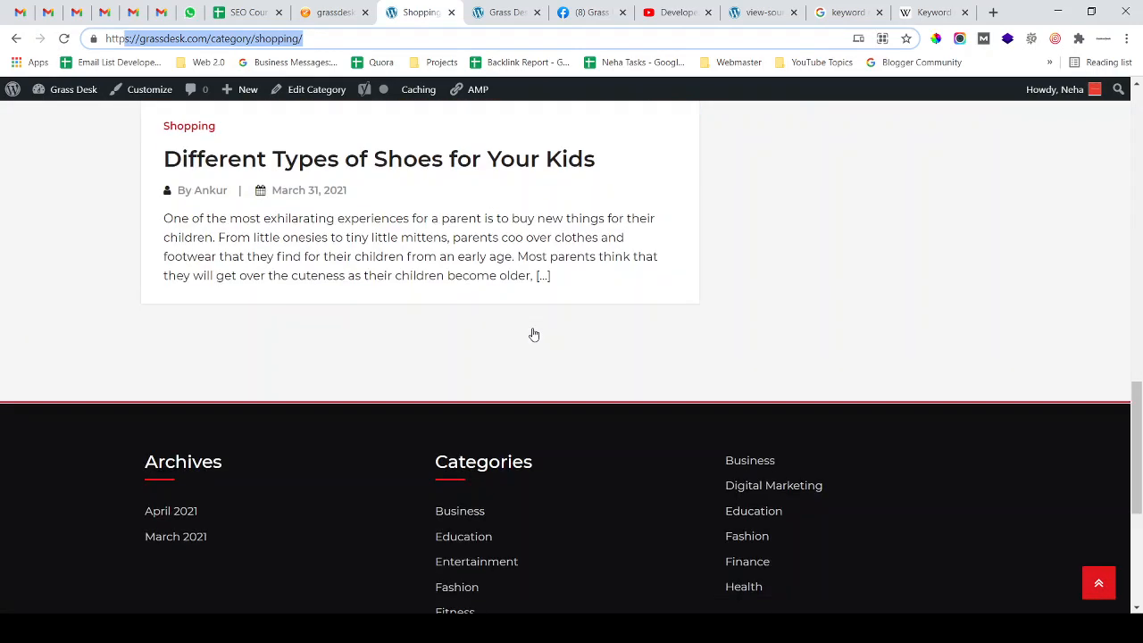
{"action": "scroll", "coordinate": [531, 331], "scroll_direction": "up", "scroll_amount": 9}
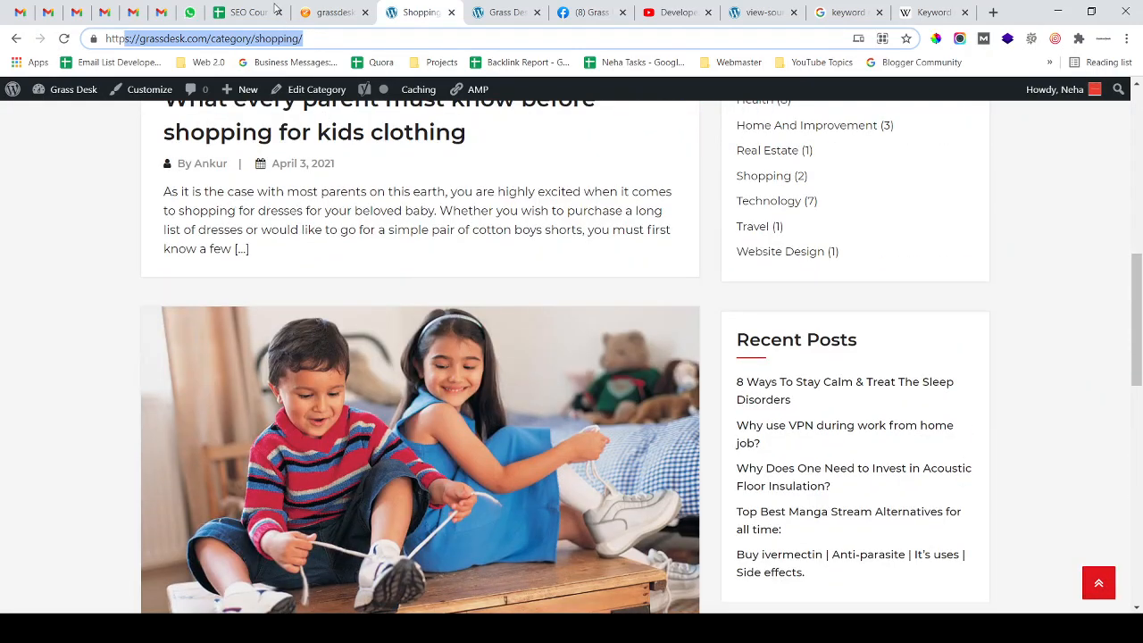
In the audit spreadsheet, record "Good" as the Broken Links status and "Not Found" as its remark
{"action": "left_click", "coordinate": [245, 13]}
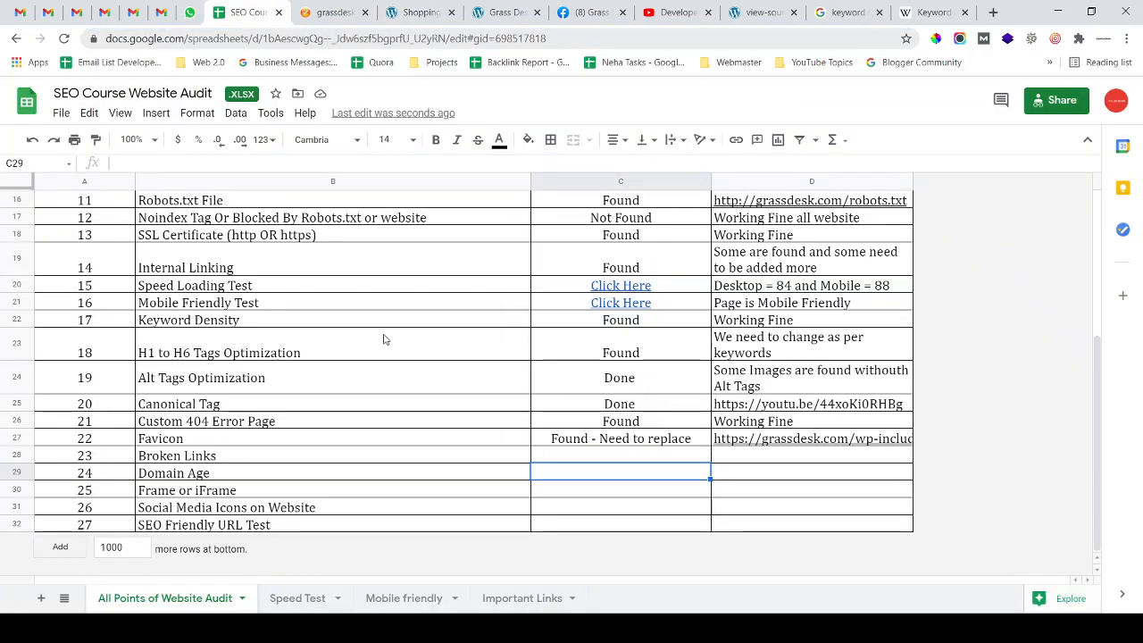
{"action": "left_click", "coordinate": [403, 352]}
{"action": "left_click", "coordinate": [440, 419]}
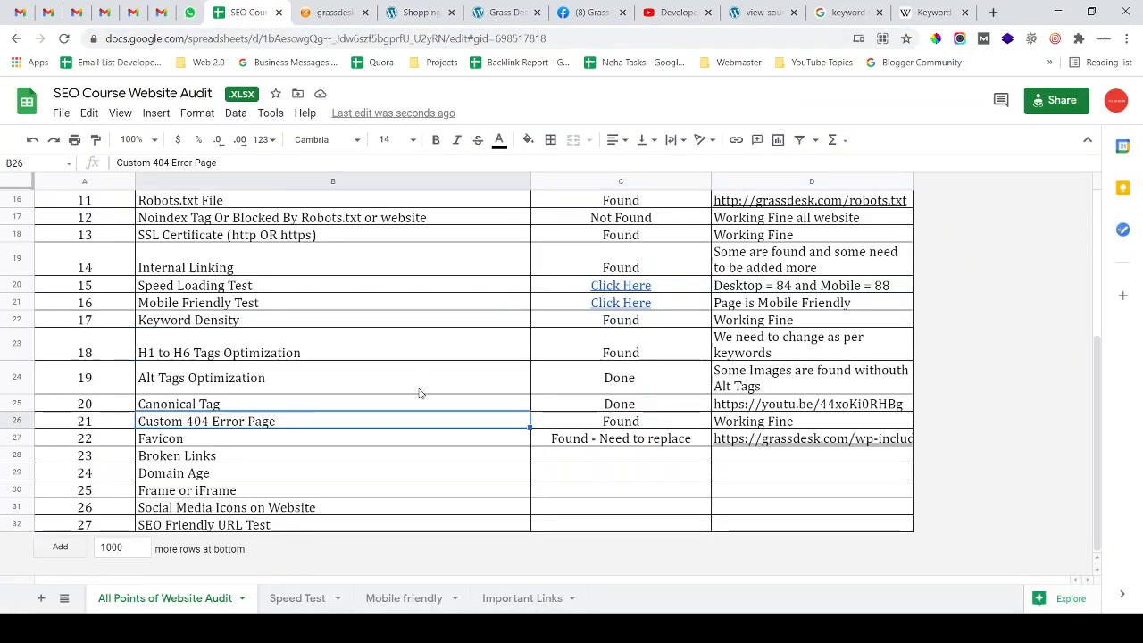
{"action": "left_click", "coordinate": [570, 456]}
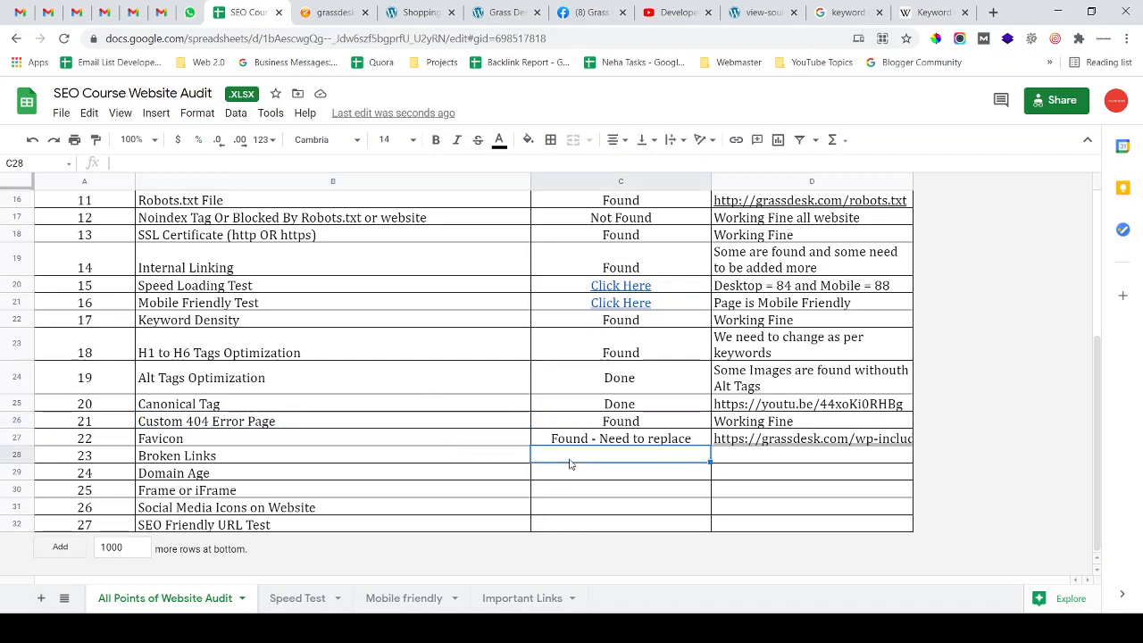
{"action": "type", "text": "Good"}
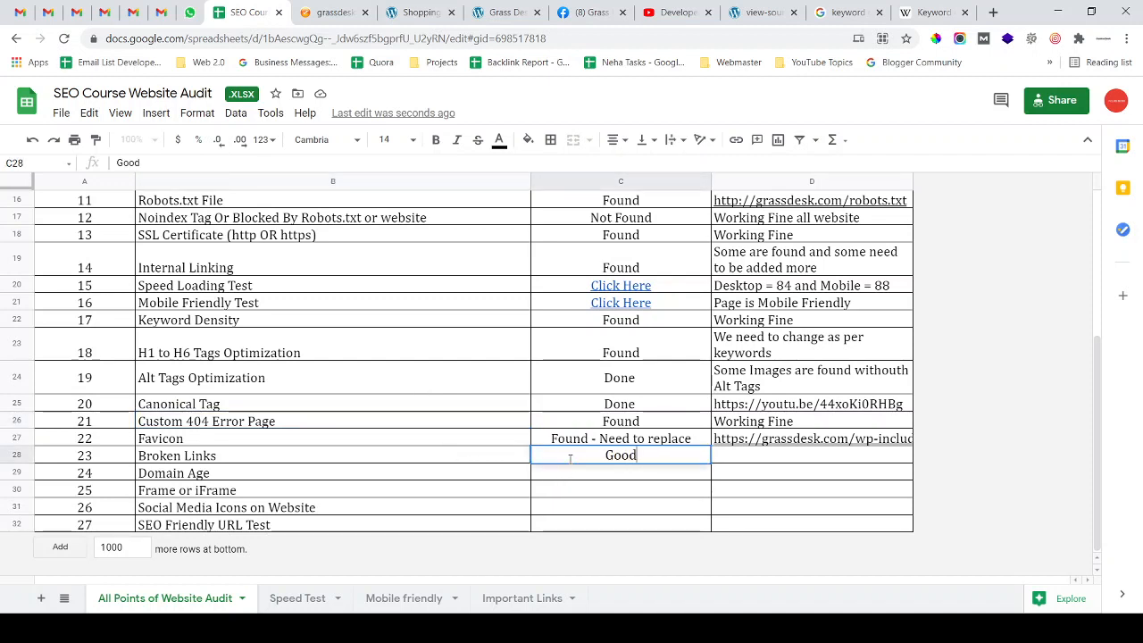
{"action": "key", "text": "Tab"}
{"action": "type", "text": "N"}
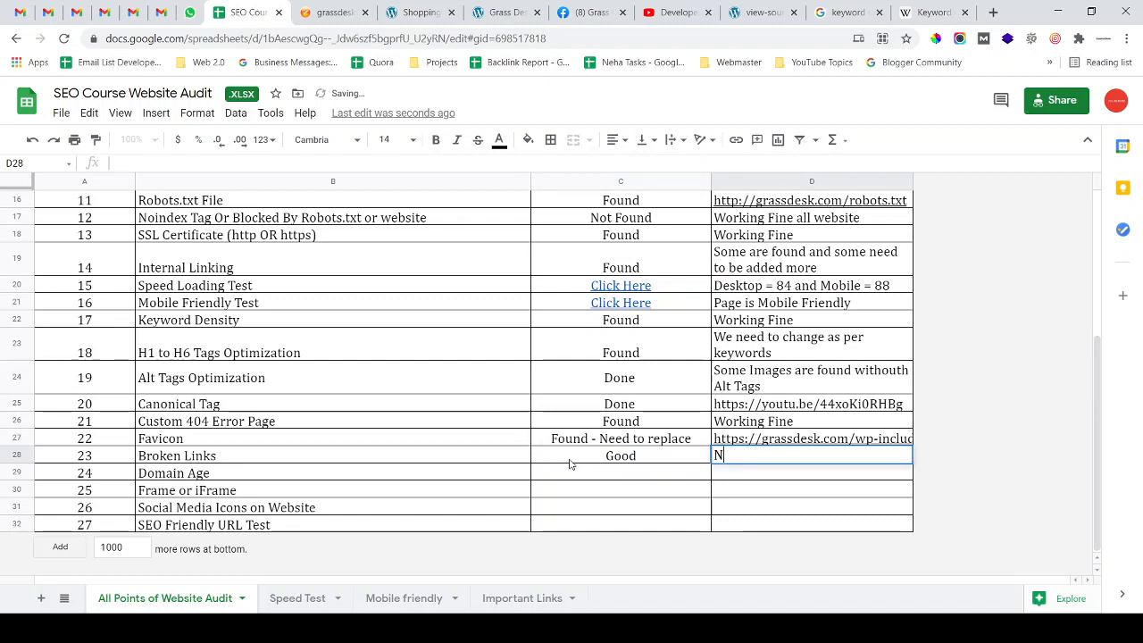
{"action": "type", "text": "ot Found"}
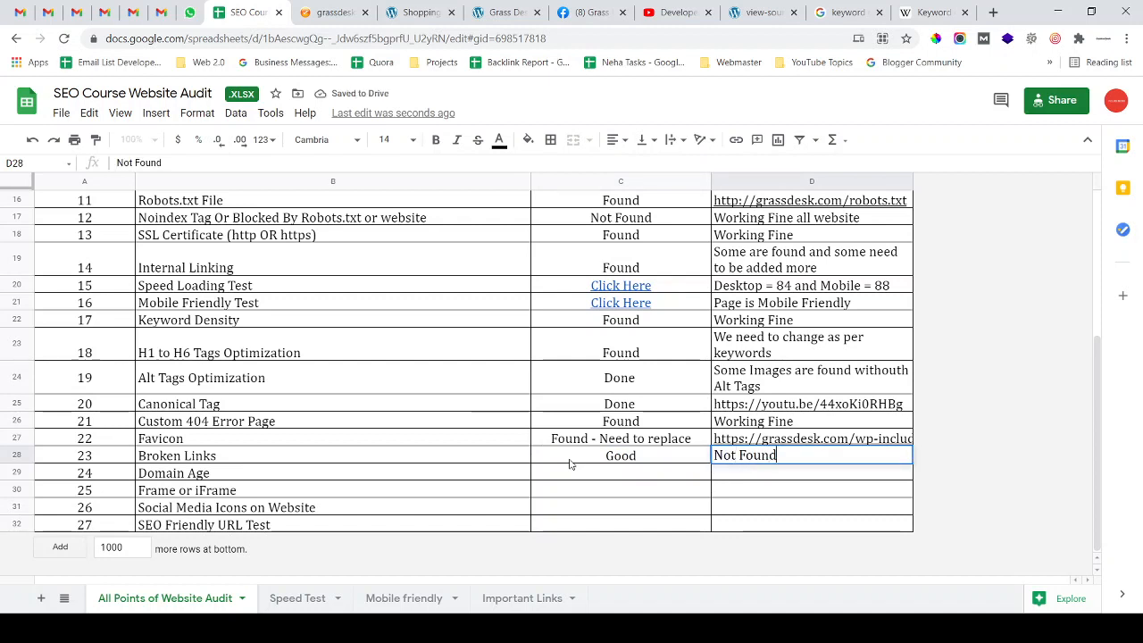
{"action": "key", "text": "Return"}
{"action": "left_click", "coordinate": [569, 462]}
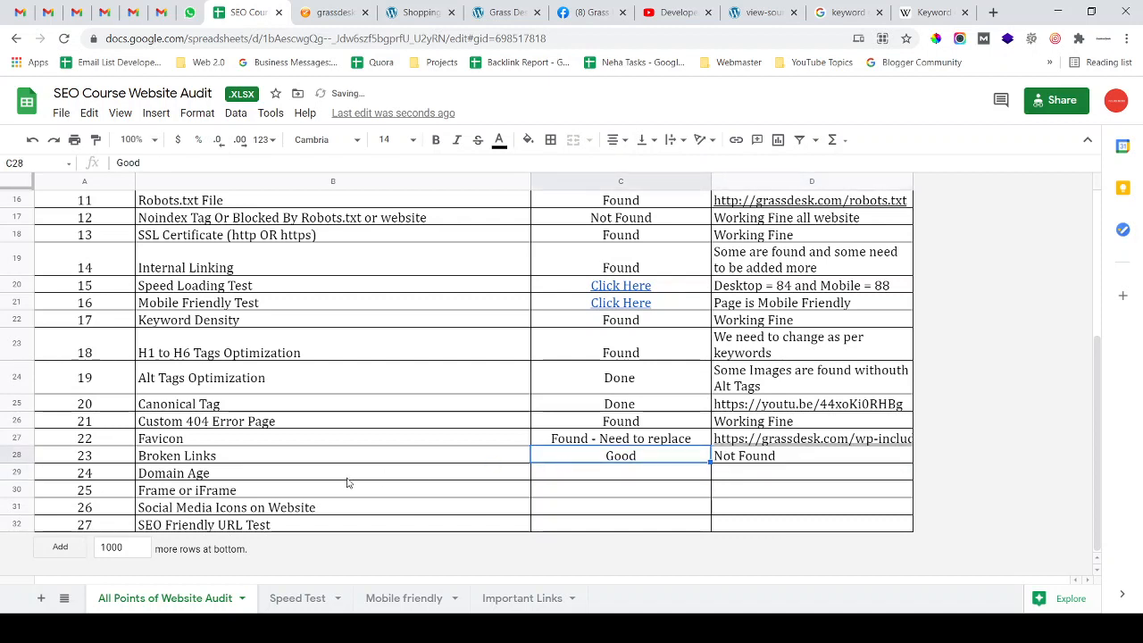
Go to the Domain Age checklist item and search the iwebchk report for "Domain age"
{"action": "left_click", "coordinate": [259, 475]}
{"action": "left_click", "coordinate": [289, 420]}
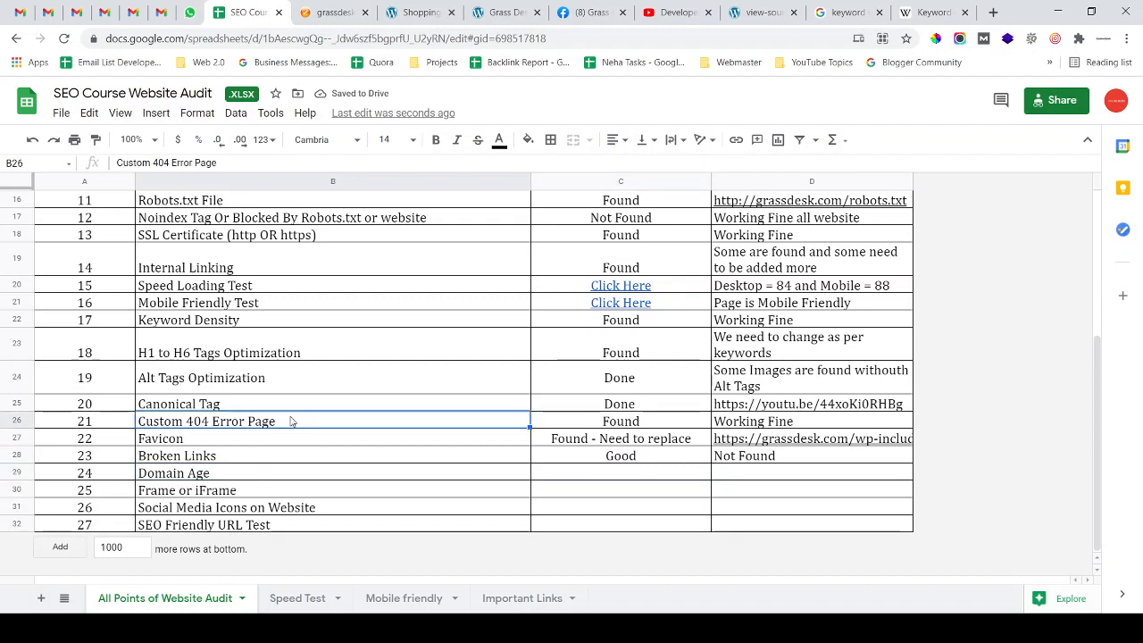
{"action": "left_click", "coordinate": [223, 474]}
{"action": "left_click", "coordinate": [348, 374]}
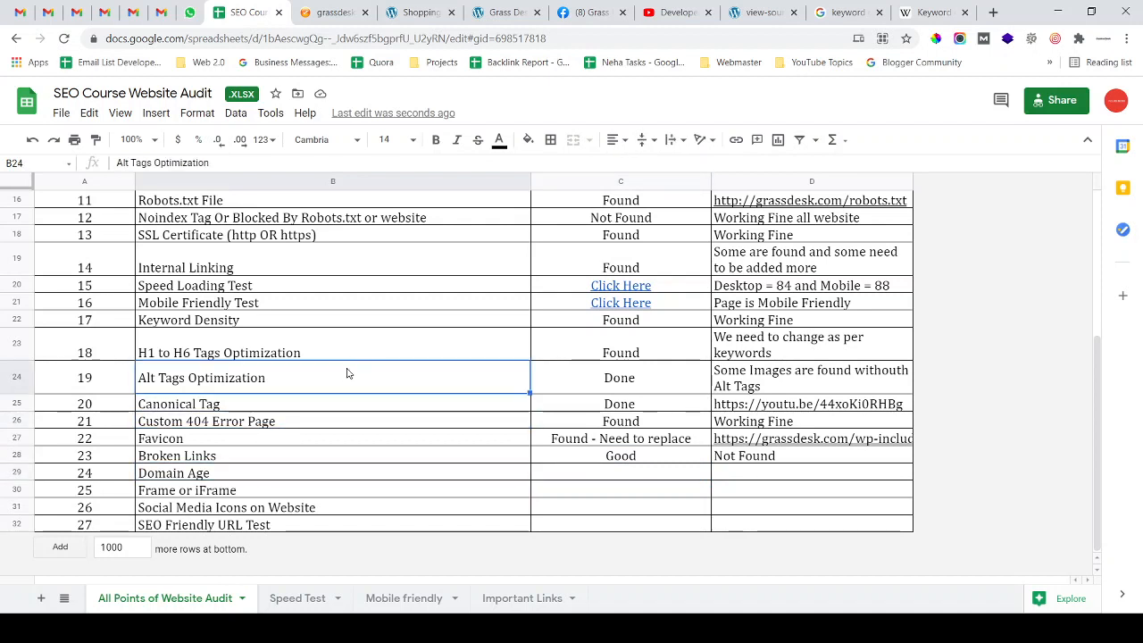
{"action": "left_click", "coordinate": [226, 475]}
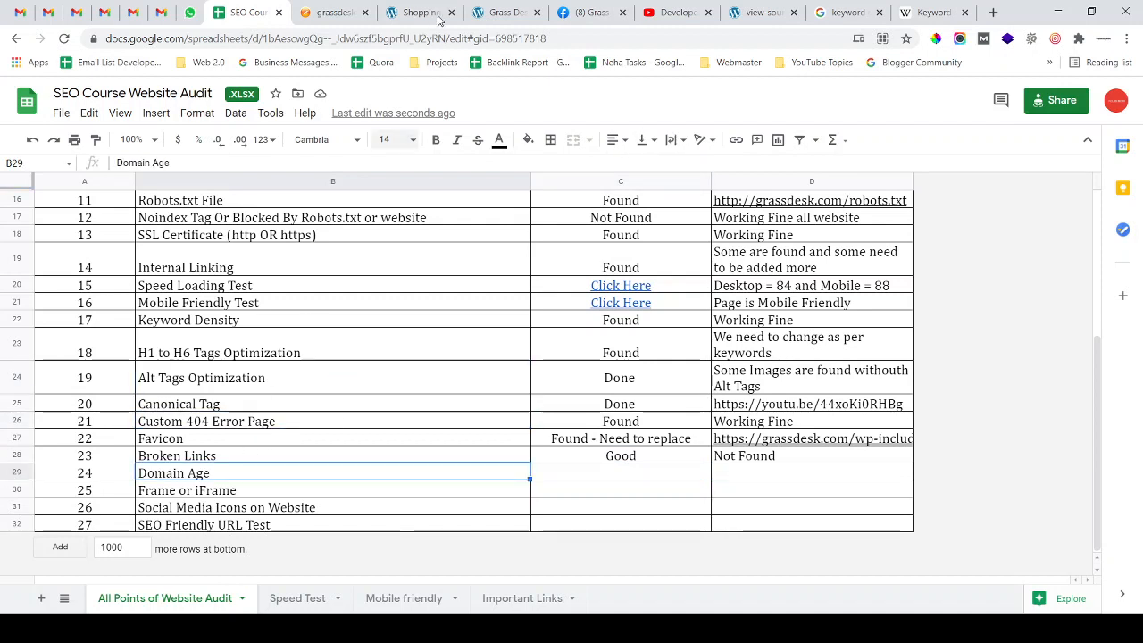
{"action": "left_click", "coordinate": [321, 9]}
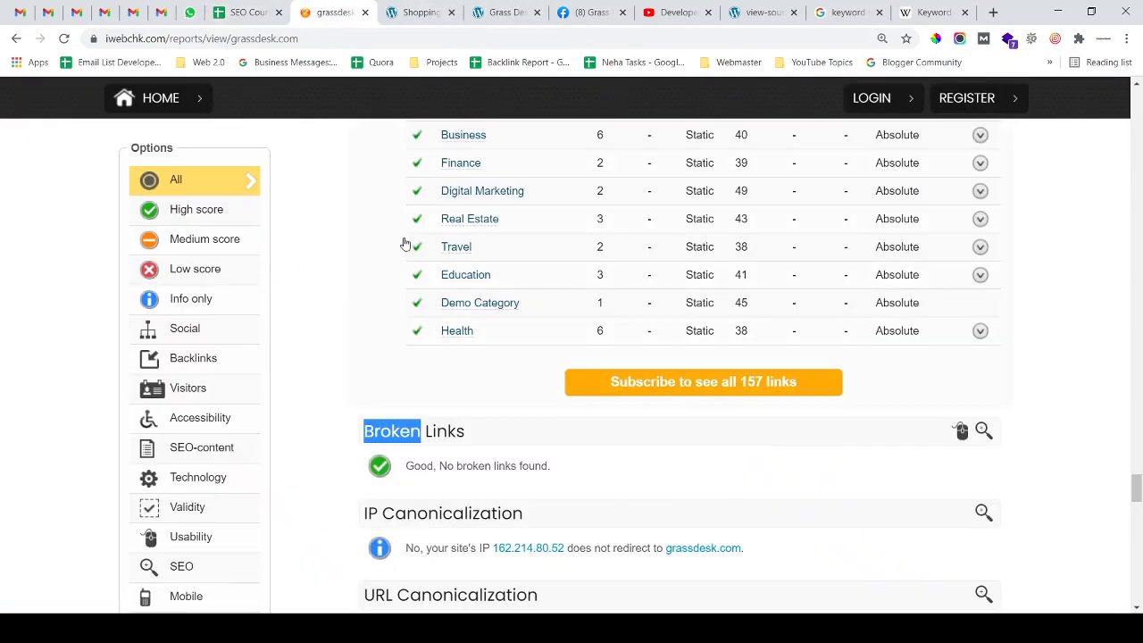
{"action": "key", "text": "ctrl+f"}
{"action": "key", "text": "ctrl+minus"}
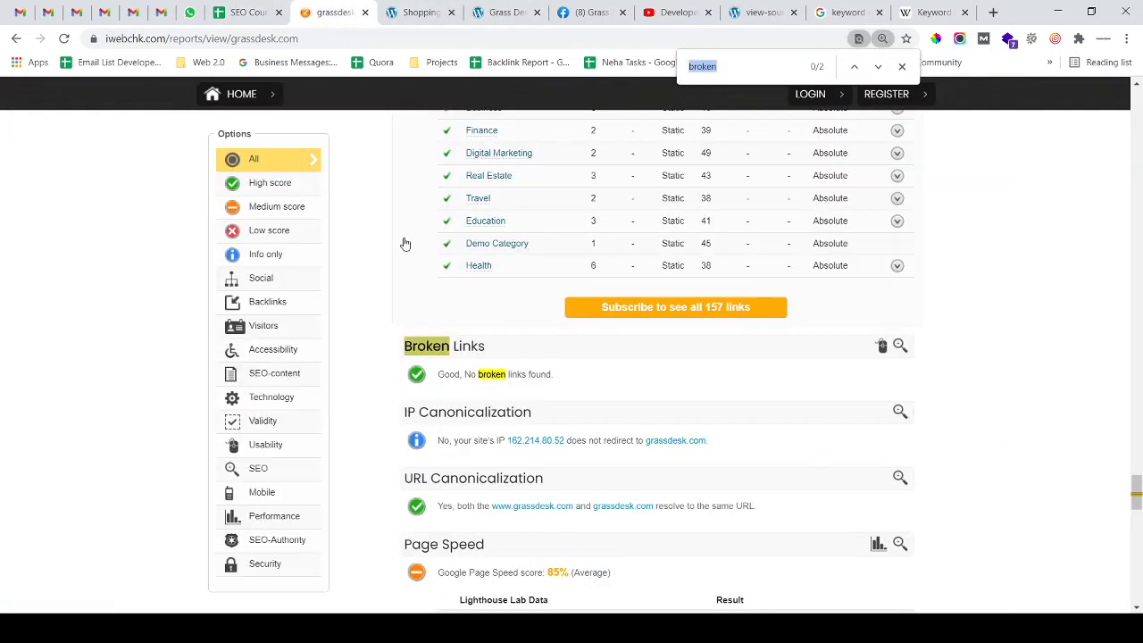
{"action": "type", "text": "Domain a"}
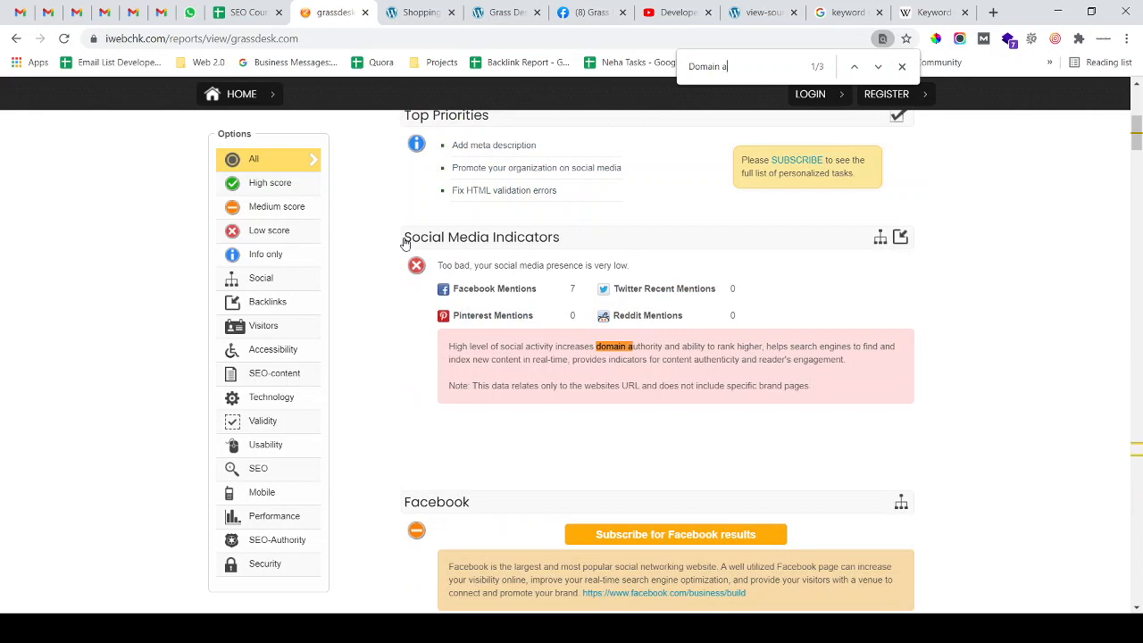
{"action": "type", "text": "ge"}
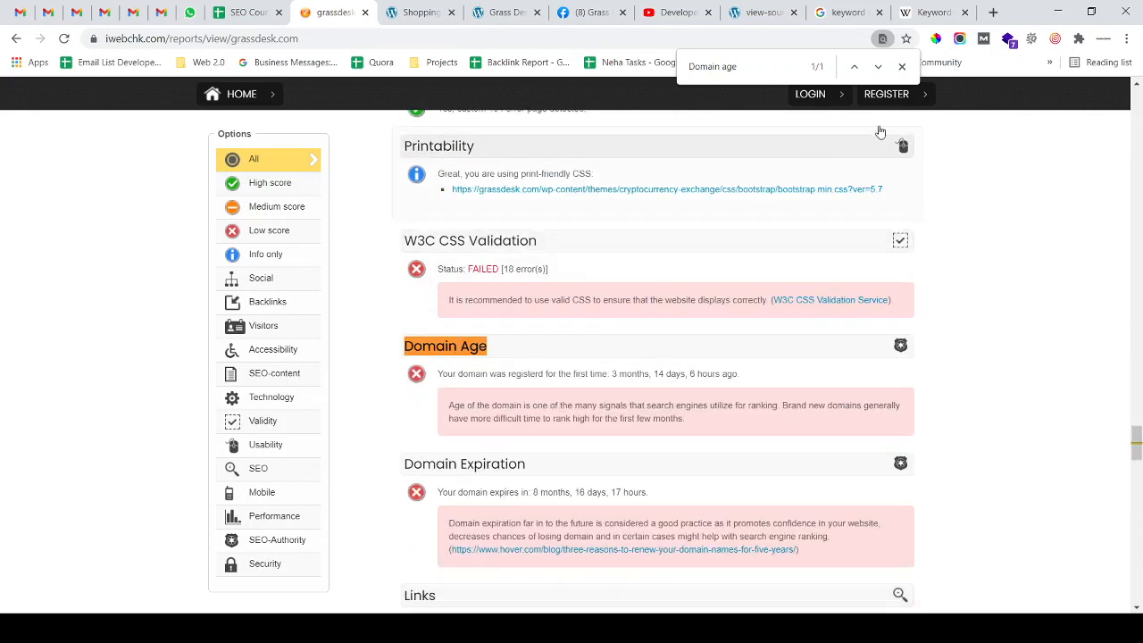
{"action": "left_click", "coordinate": [902, 66]}
{"action": "left_click", "coordinate": [1027, 291]}
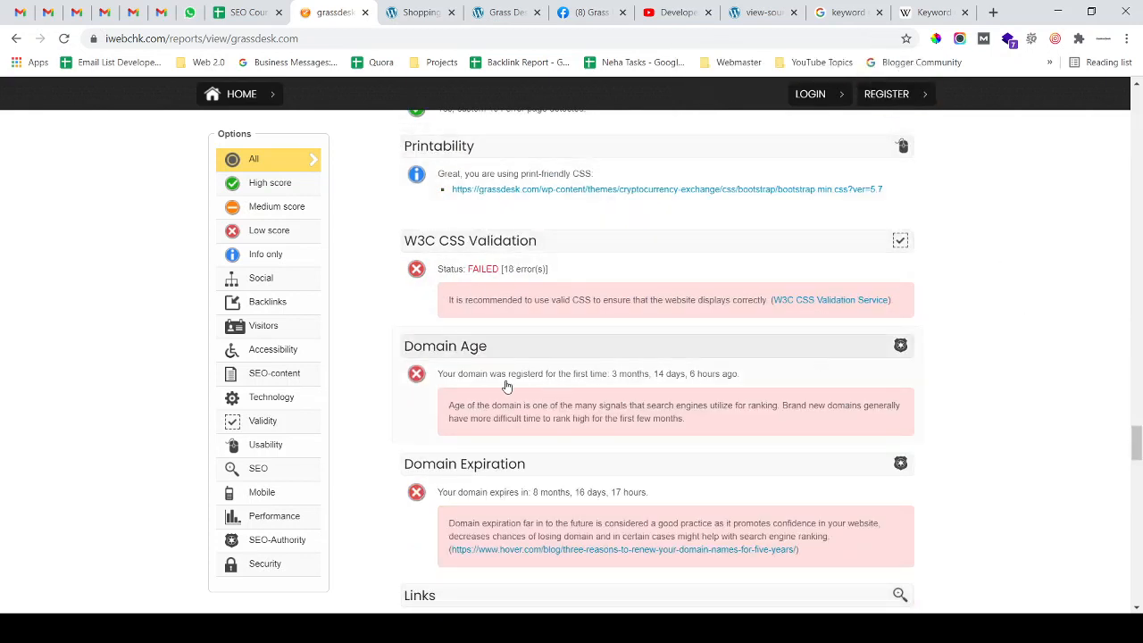
Copy the domain age "3 months, 14 days, 6 hours ago." from the report into the Domain Age row's remark cell, D29
{"action": "key", "text": "ctrl+plus"}
{"action": "key", "text": "ctrl+plus"}
{"action": "left_click_drag", "start_coordinate": [619, 470], "coordinate": [794, 476]}
{"action": "key", "text": "ctrl+c"}
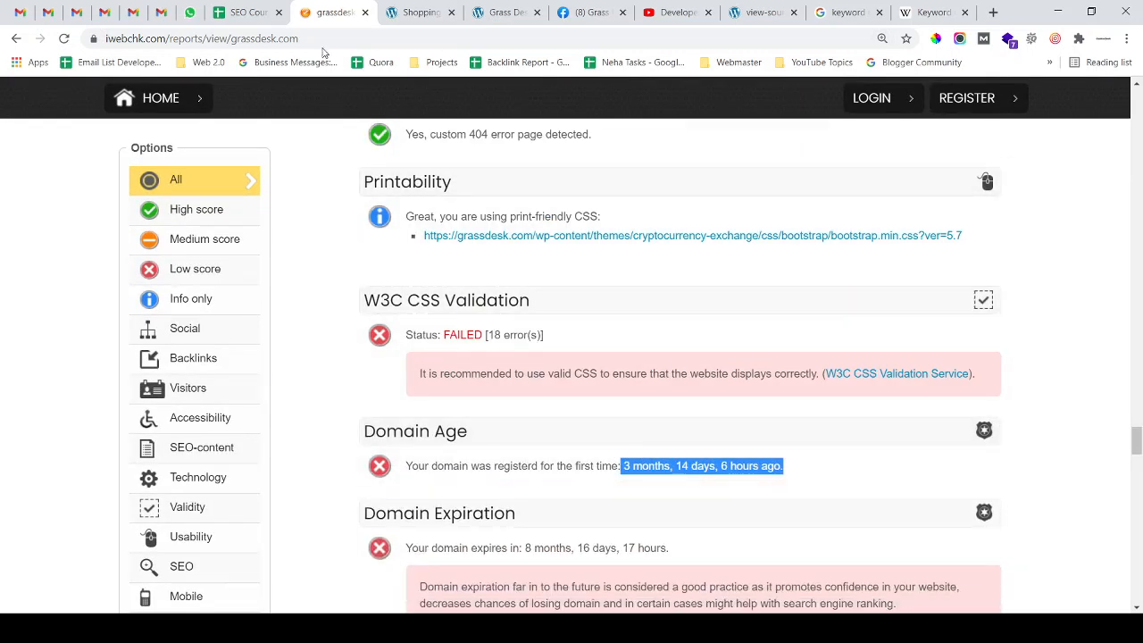
{"action": "left_click", "coordinate": [248, 13]}
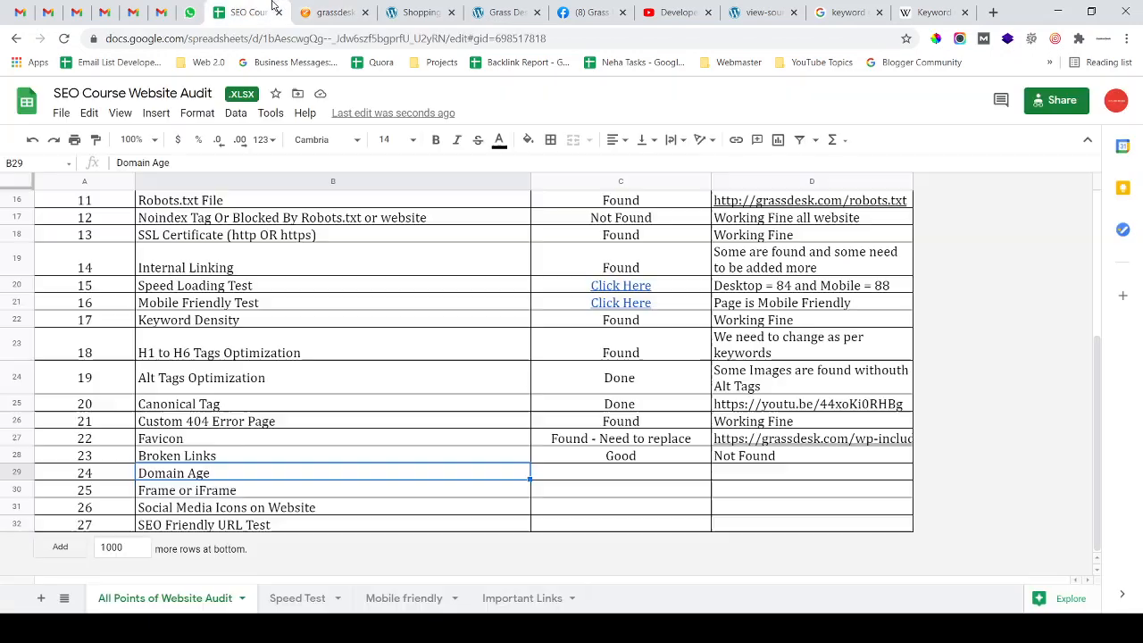
{"action": "double_click", "coordinate": [761, 476]}
{"action": "key", "text": "ctrl+v"}
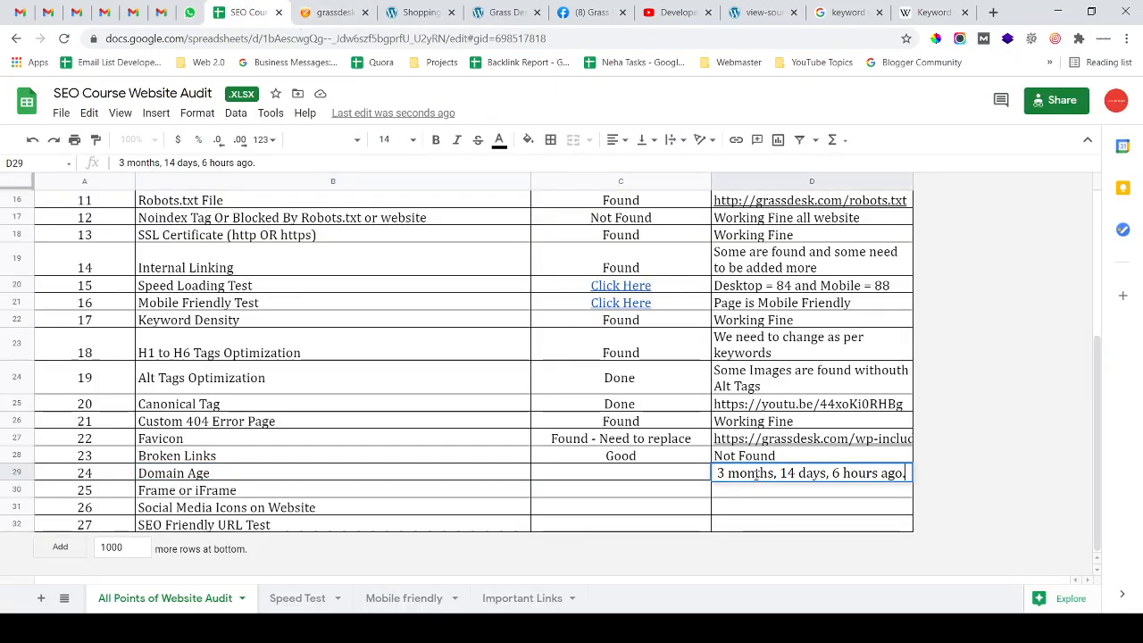
{"action": "key", "text": "Return"}
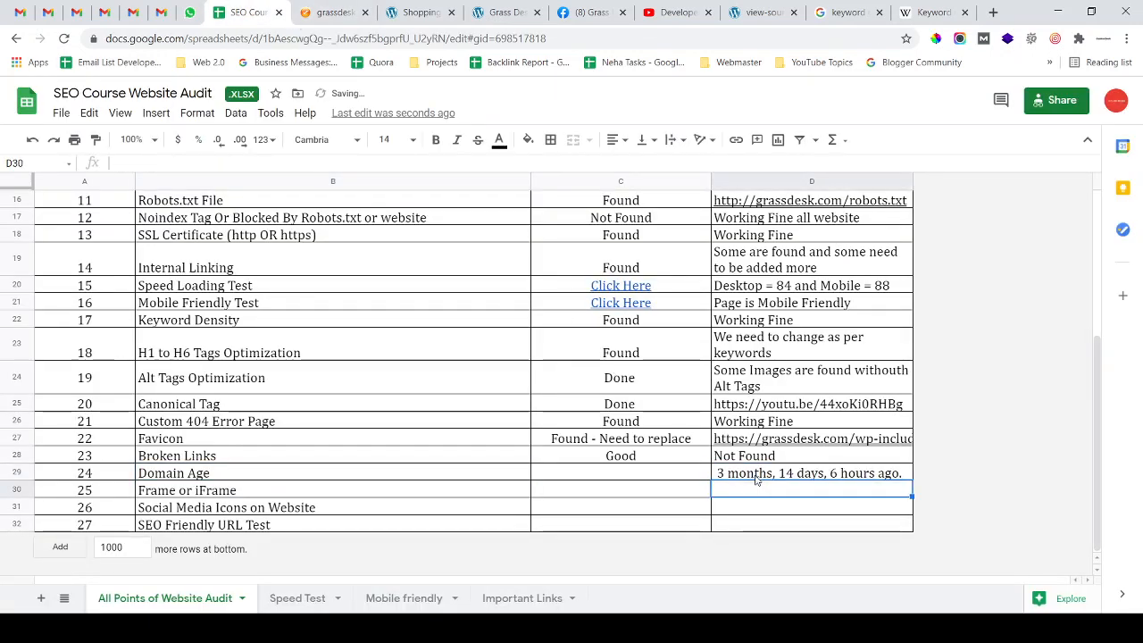
Enter "Old Domain" as the Domain Age status in cell C29
{"action": "left_click", "coordinate": [682, 475]}
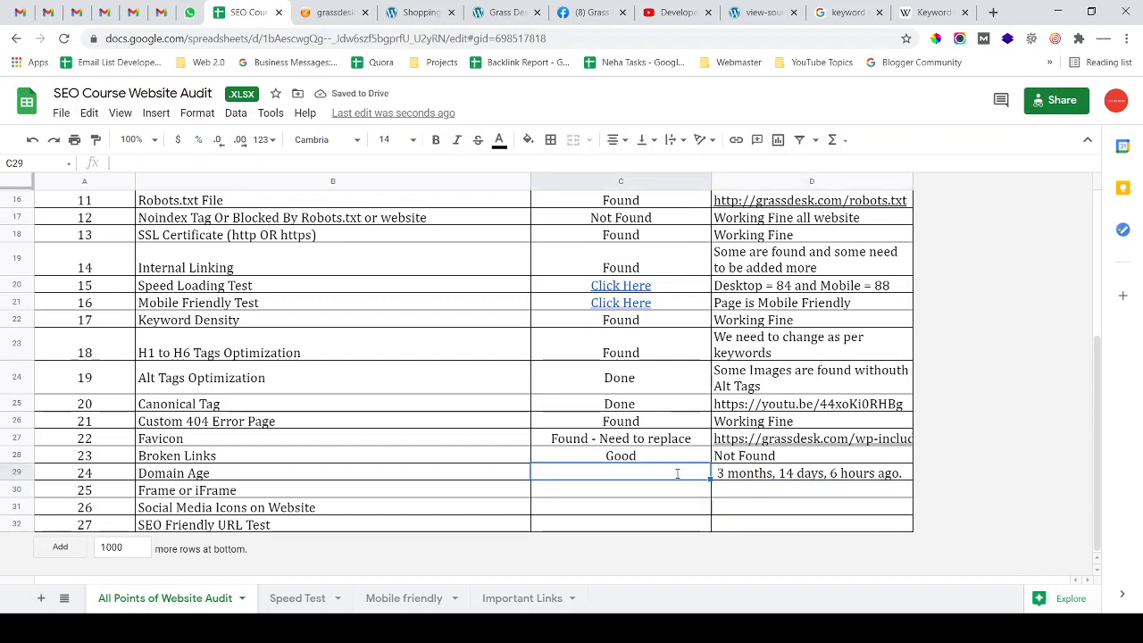
{"action": "type", "text": "Old Domai"}
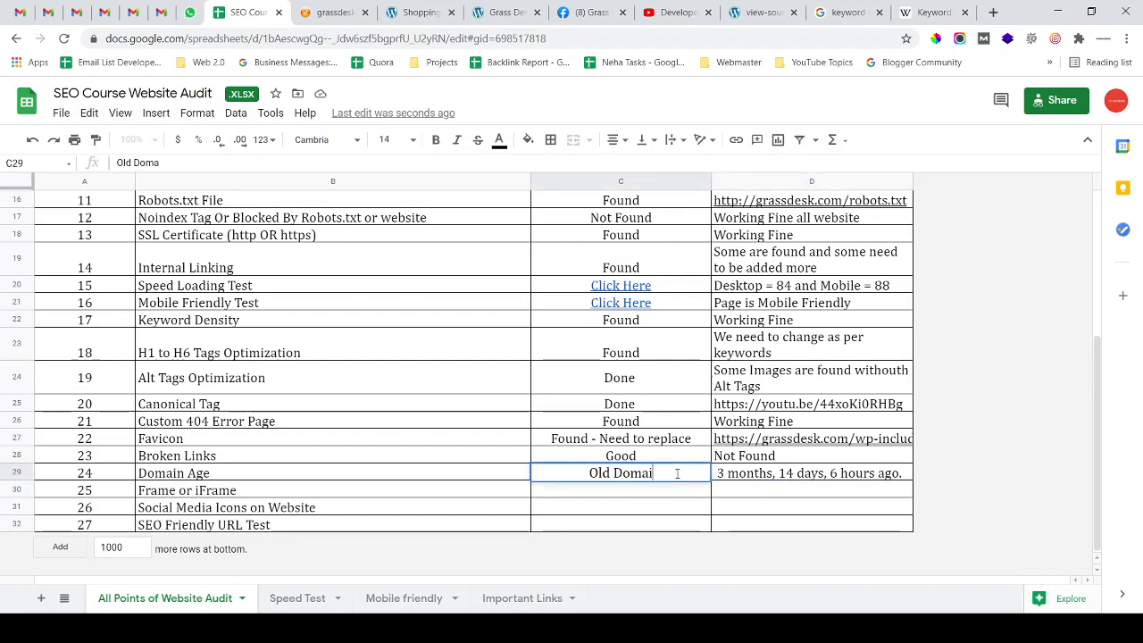
{"action": "type", "text": "n"}
{"action": "key", "text": "Return"}
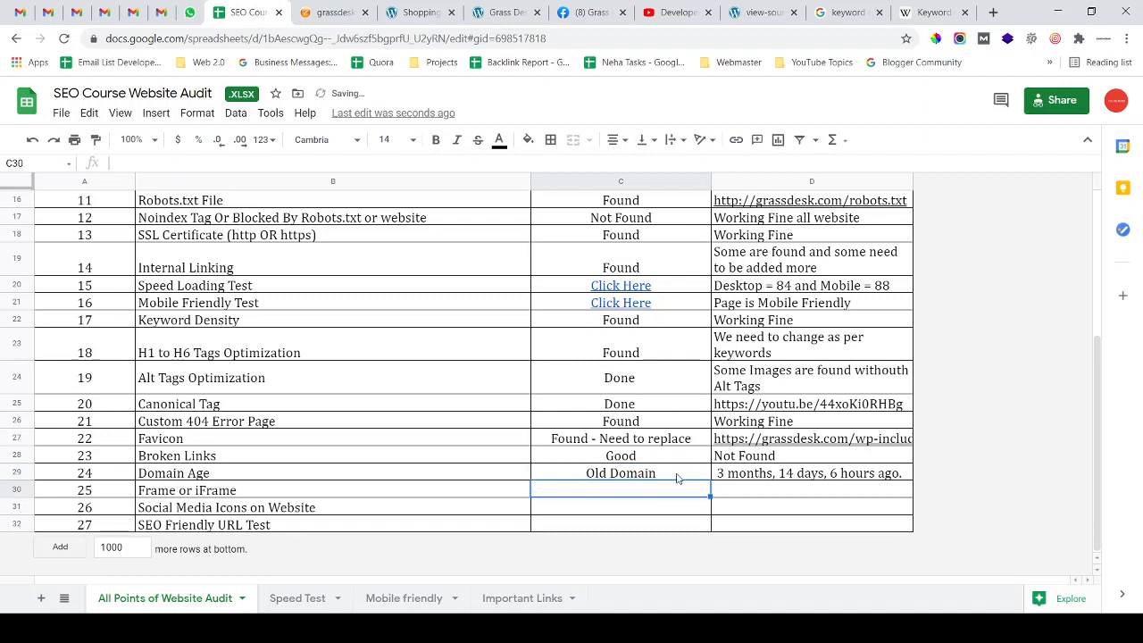
{"action": "left_click", "coordinate": [677, 477]}
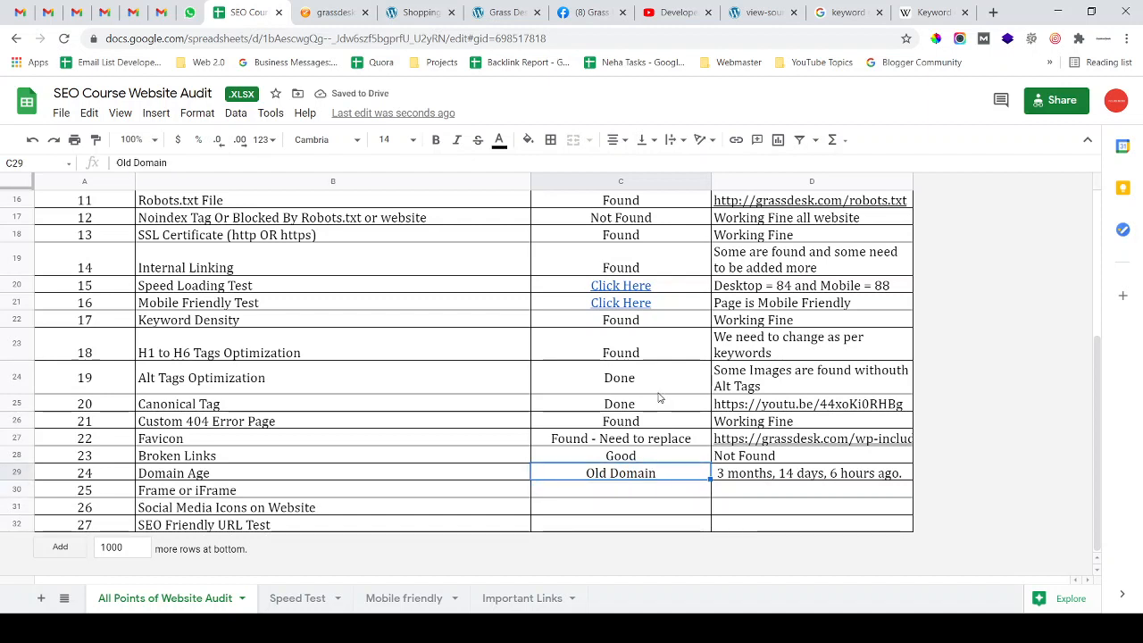
Review the Domain Age row's item name, status and remark in the checklist
{"action": "left_click", "coordinate": [780, 477]}
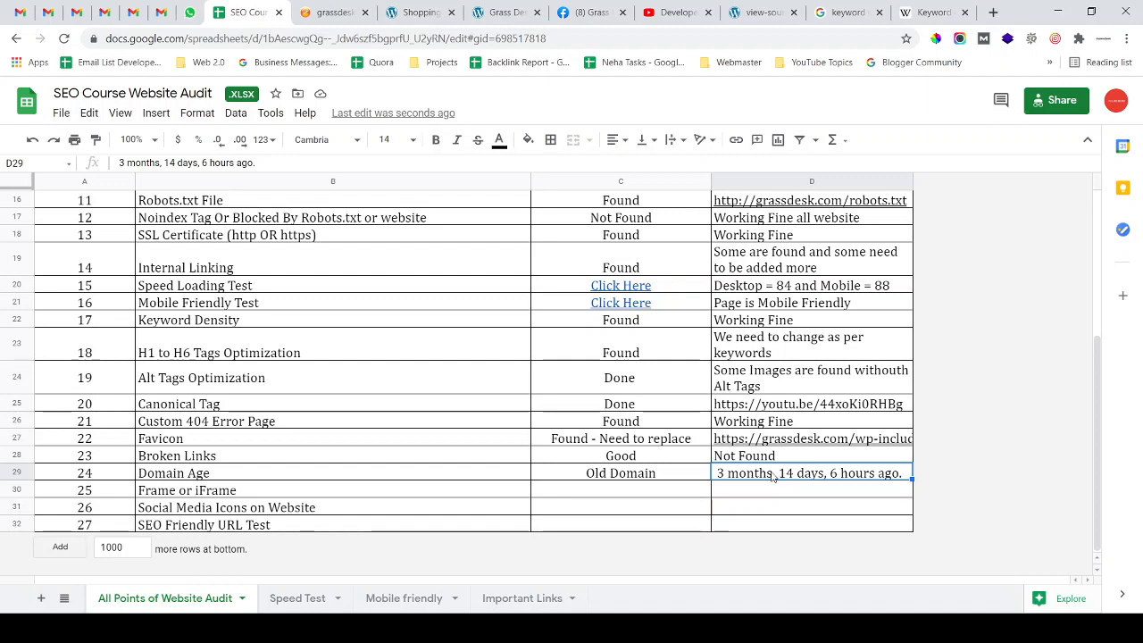
{"action": "left_click", "coordinate": [702, 475]}
{"action": "key", "text": "Right"}
{"action": "left_click", "coordinate": [277, 474]}
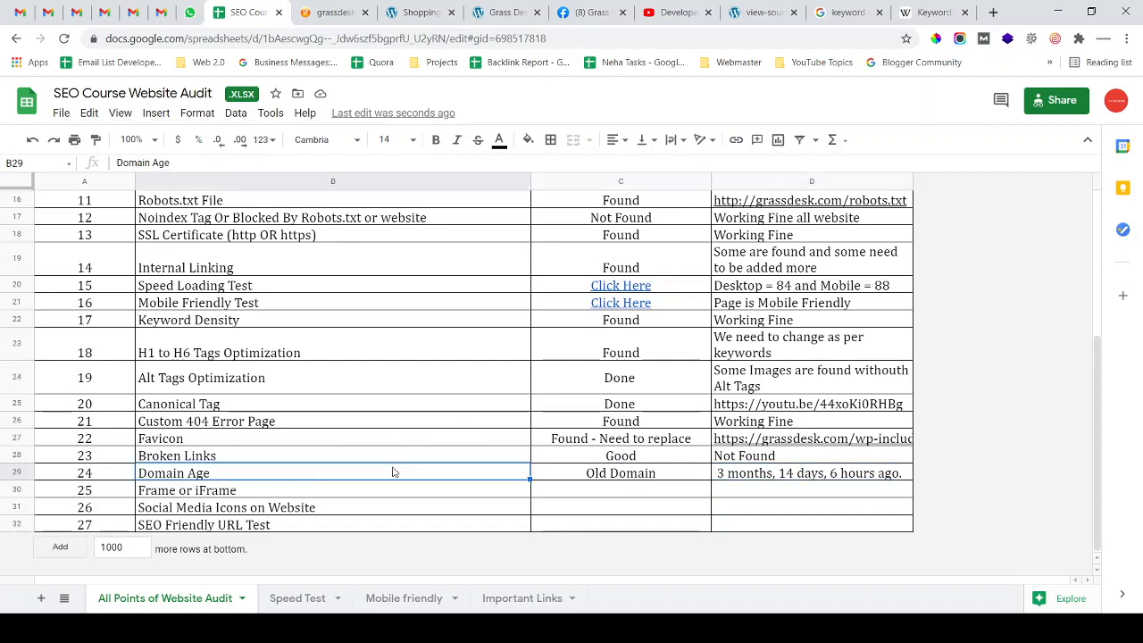
{"action": "left_click", "coordinate": [554, 474]}
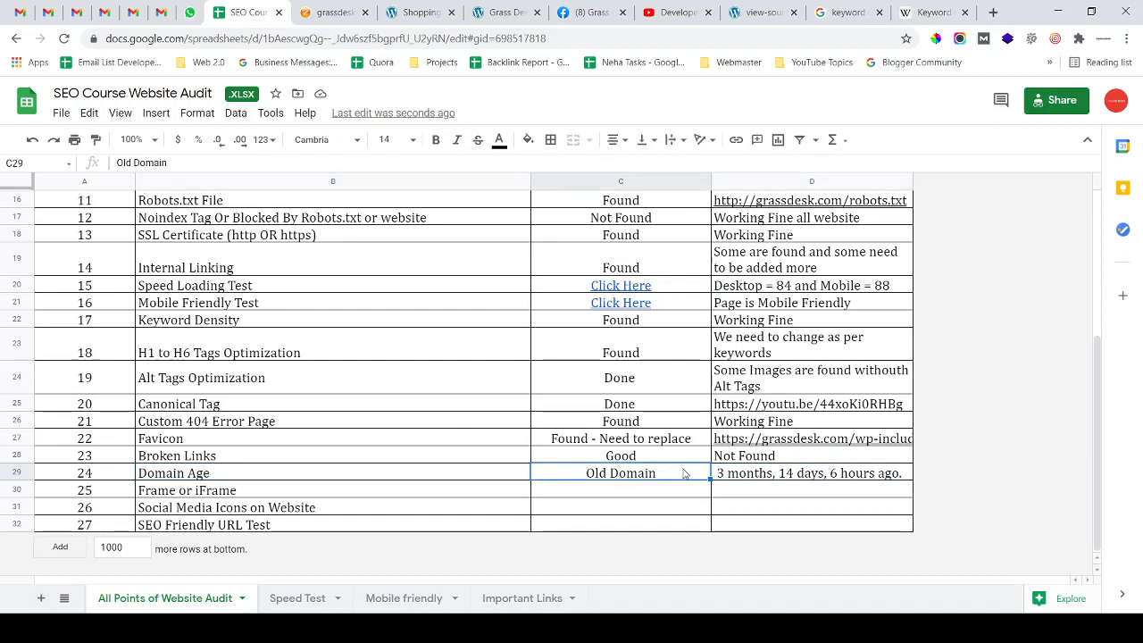
{"action": "left_click", "coordinate": [760, 474]}
{"action": "left_click", "coordinate": [665, 475]}
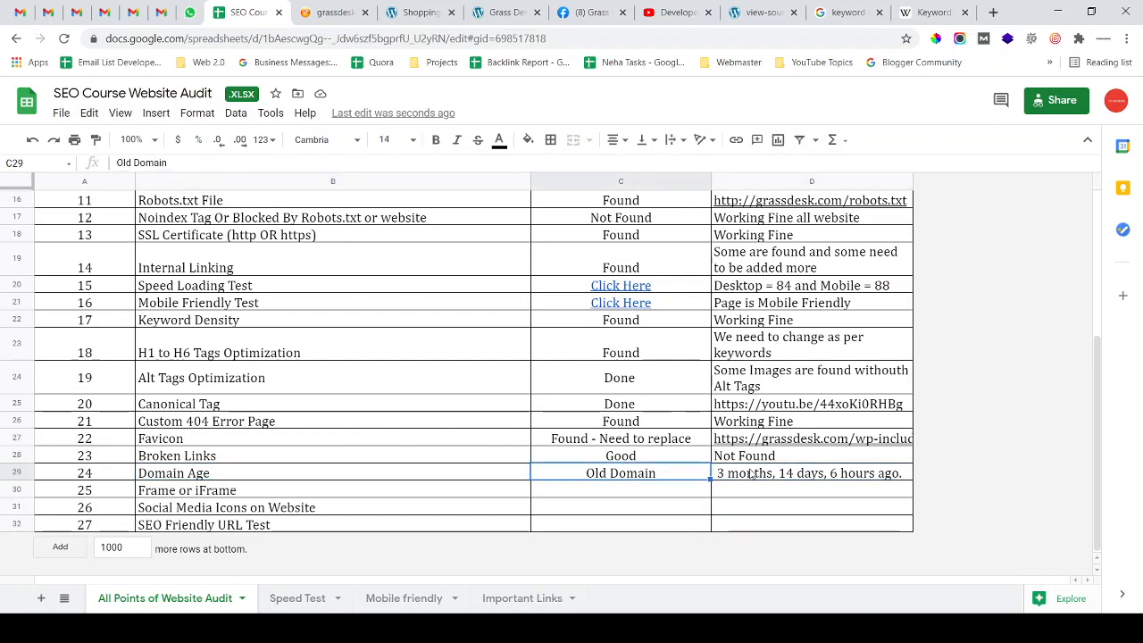
{"action": "left_click", "coordinate": [750, 474]}
{"action": "left_click", "coordinate": [665, 475]}
{"action": "left_click", "coordinate": [749, 474]}
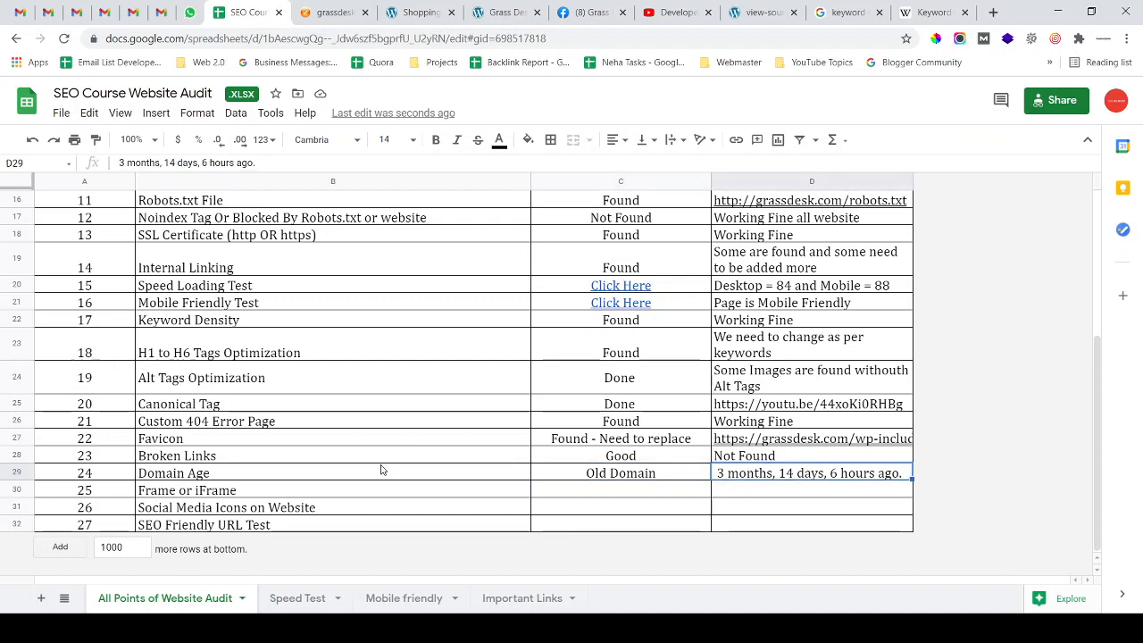
Go to the Frame or iFrame checklist item, search the iwebchk report for "frame" and read the Frames result
{"action": "left_click", "coordinate": [237, 493]}
{"action": "left_click", "coordinate": [418, 13]}
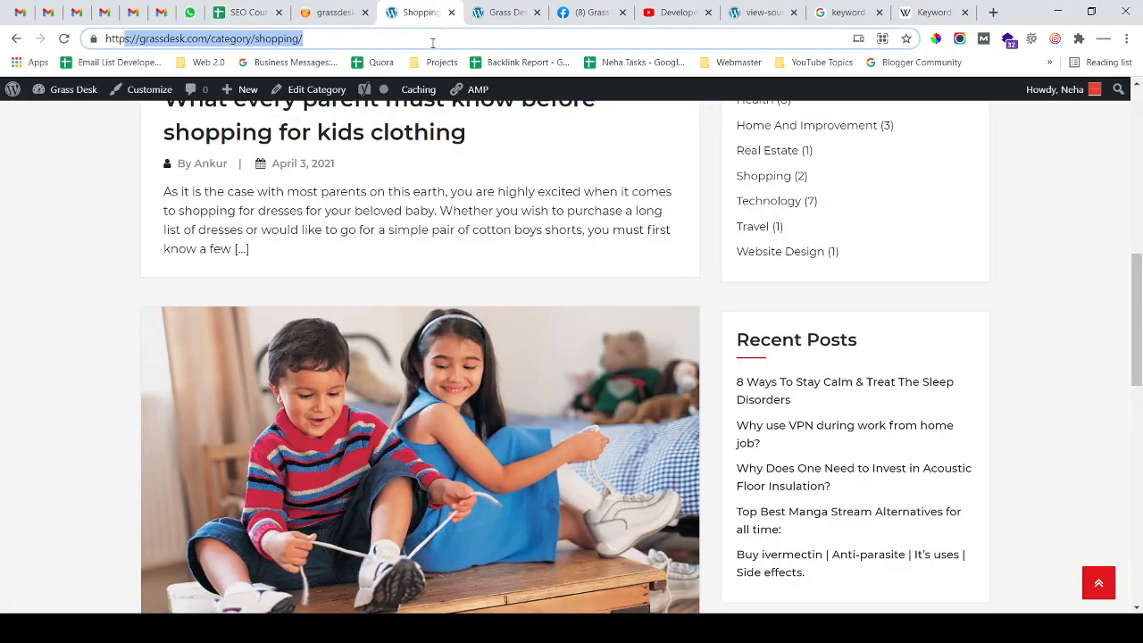
{"action": "left_click", "coordinate": [331, 13]}
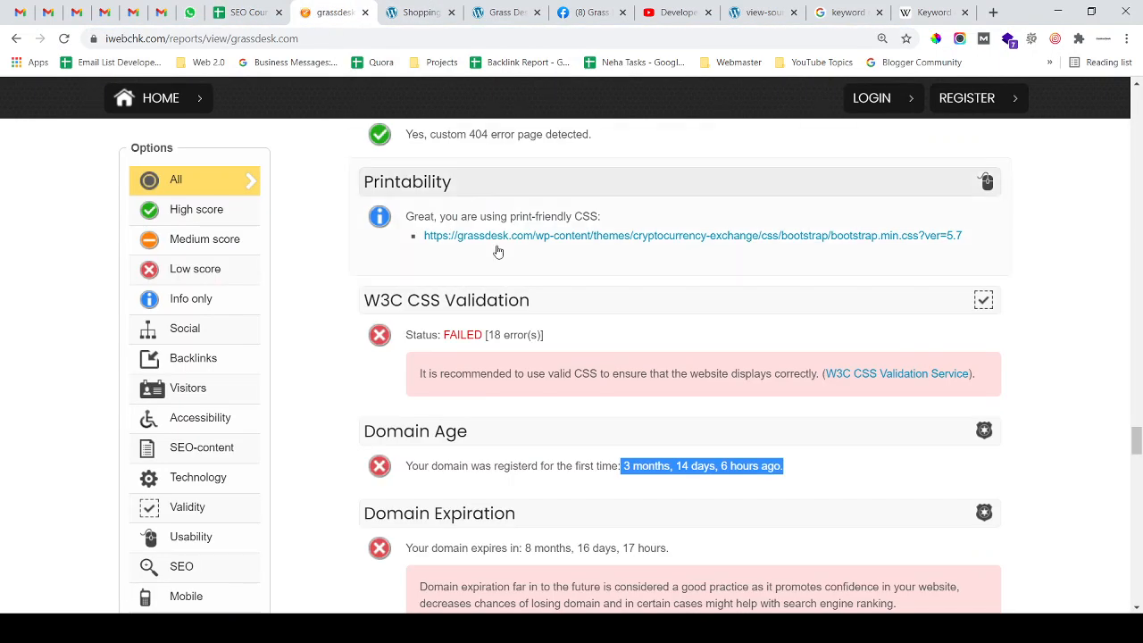
{"action": "key", "text": "ctrl+f"}
{"action": "type", "text": "fr"}
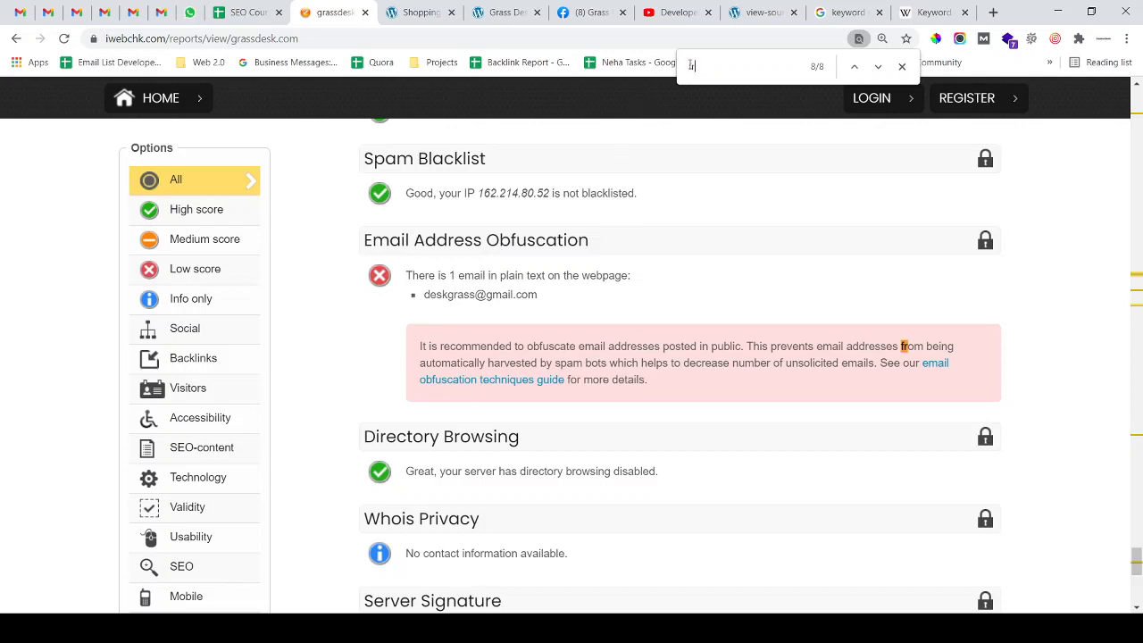
{"action": "type", "text": "ame"}
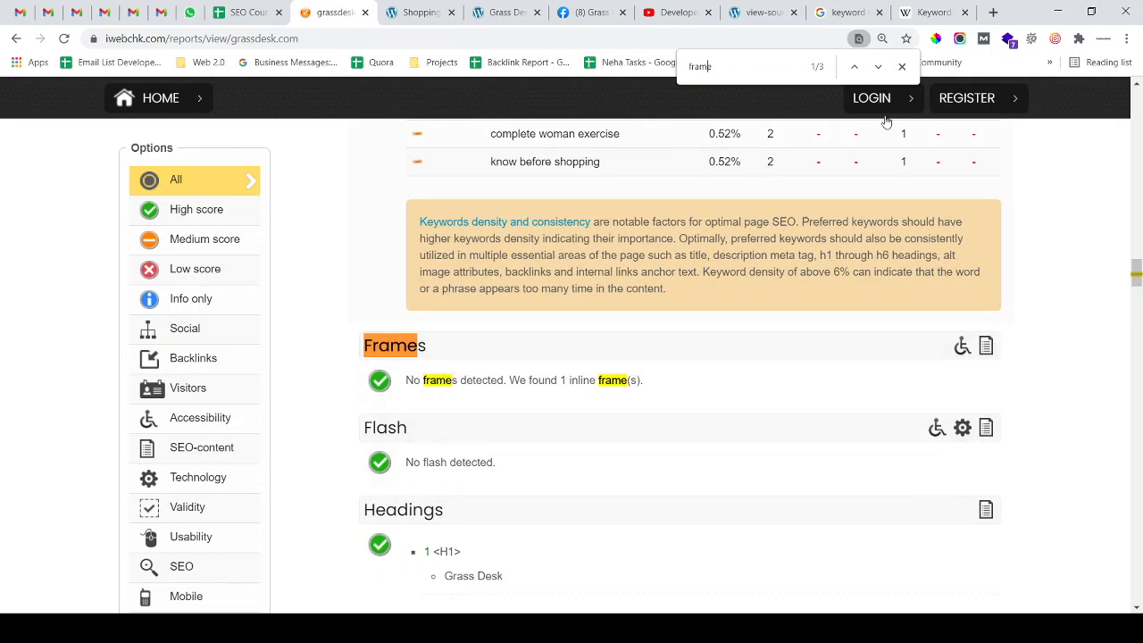
{"action": "key", "text": "Escape"}
{"action": "left_click_drag", "start_coordinate": [407, 381], "coordinate": [648, 385]}
Look over the full grassdesk.com Shopping category page for frames, down to the footer and back
{"action": "left_click", "coordinate": [420, 13]}
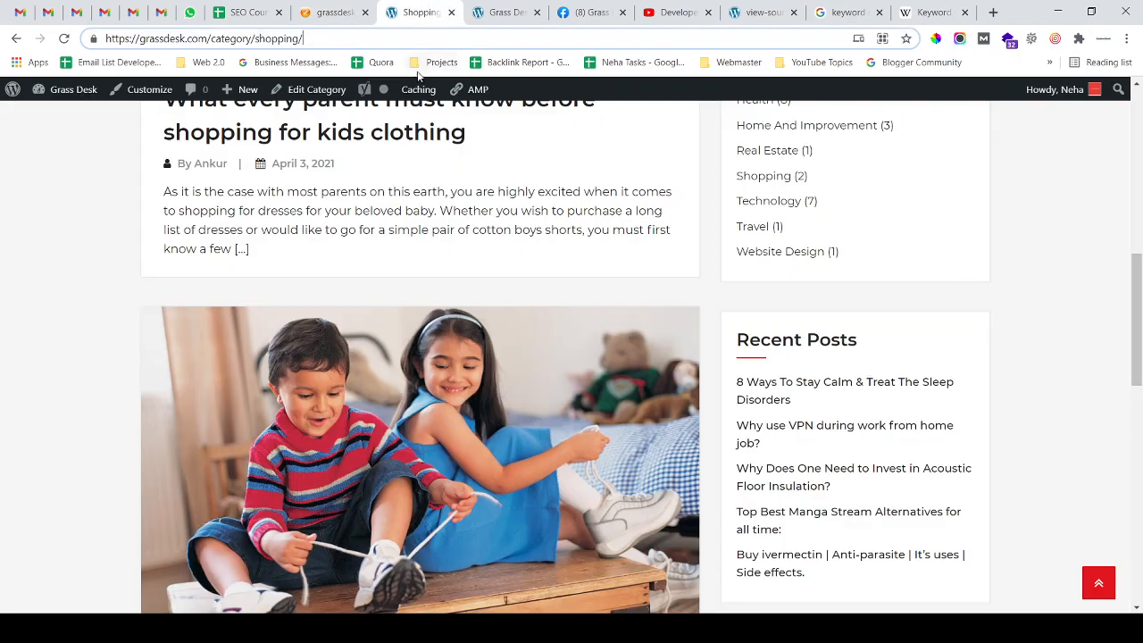
{"action": "left_click_drag", "start_coordinate": [1137, 277], "coordinate": [1138, 479]}
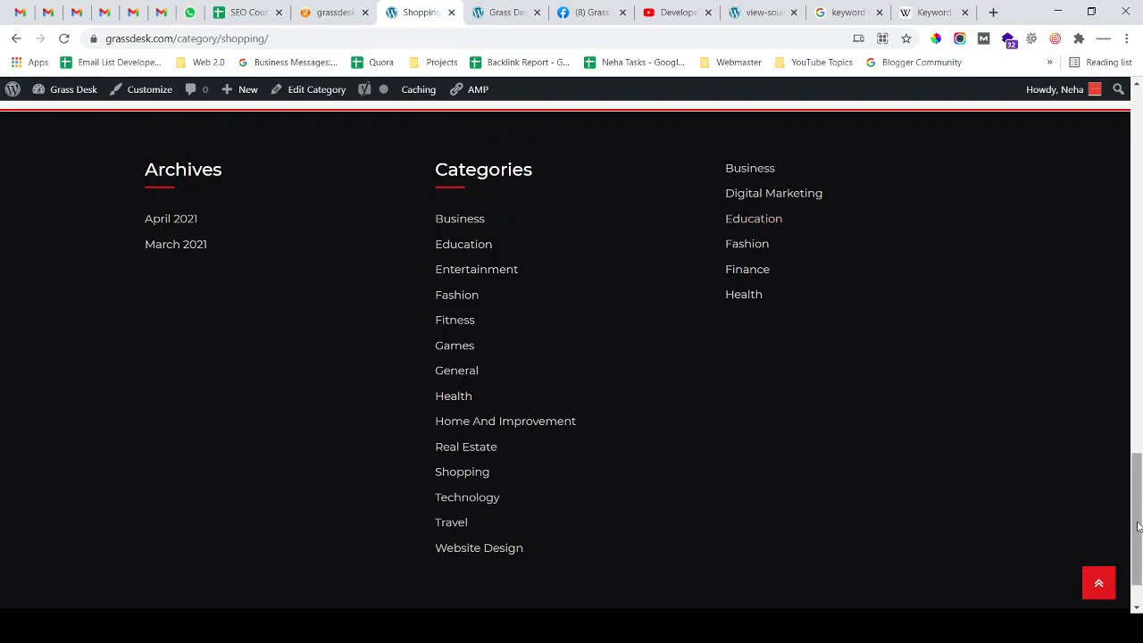
{"action": "left_click_drag", "start_coordinate": [1138, 520], "coordinate": [1139, 152]}
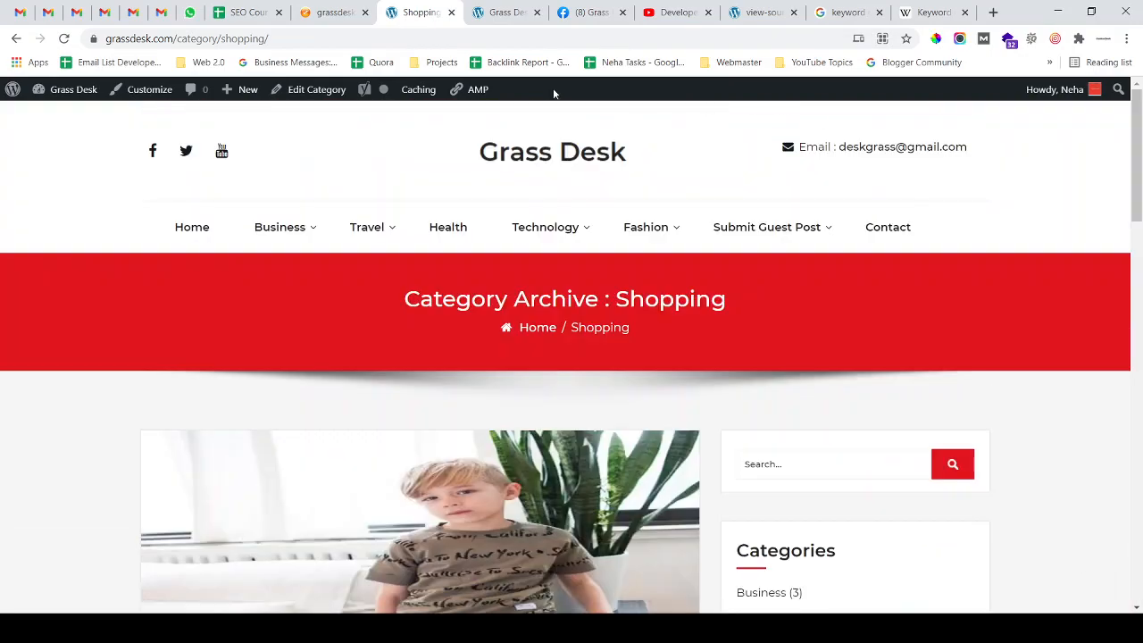
Return to the audit spreadsheet and enter "Not Found" as the iFrame status in C30 and "Good" as its remark in D30
{"action": "key", "text": "ctrl+shift+Tab"}
{"action": "key", "text": "ctrl+shift+Tab"}
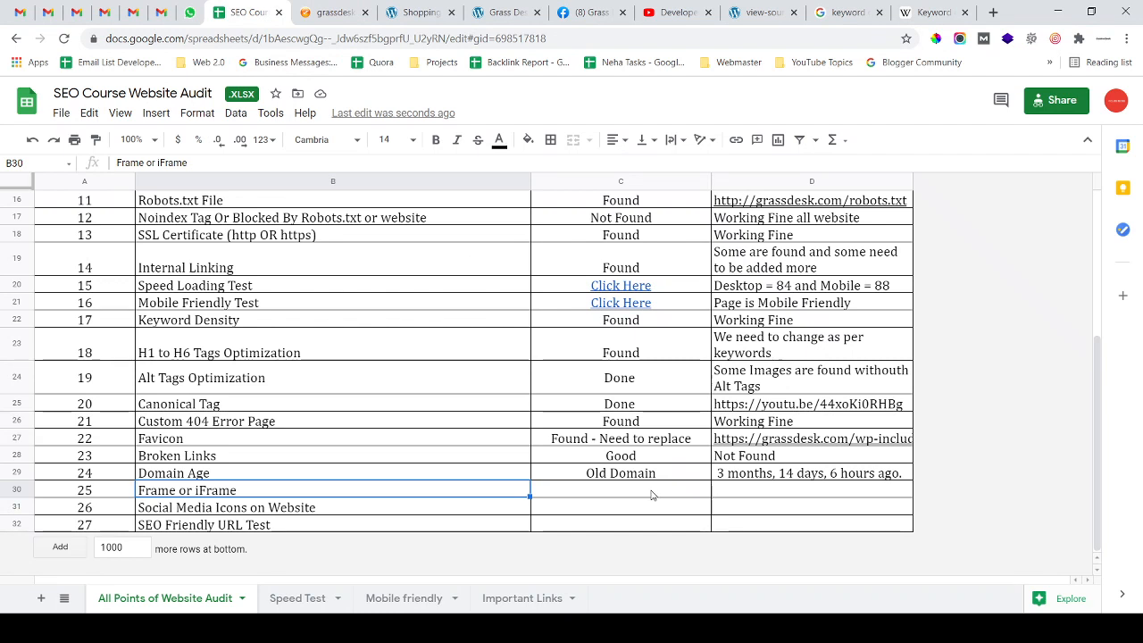
{"action": "left_click", "coordinate": [652, 494]}
{"action": "type", "text": "Not"}
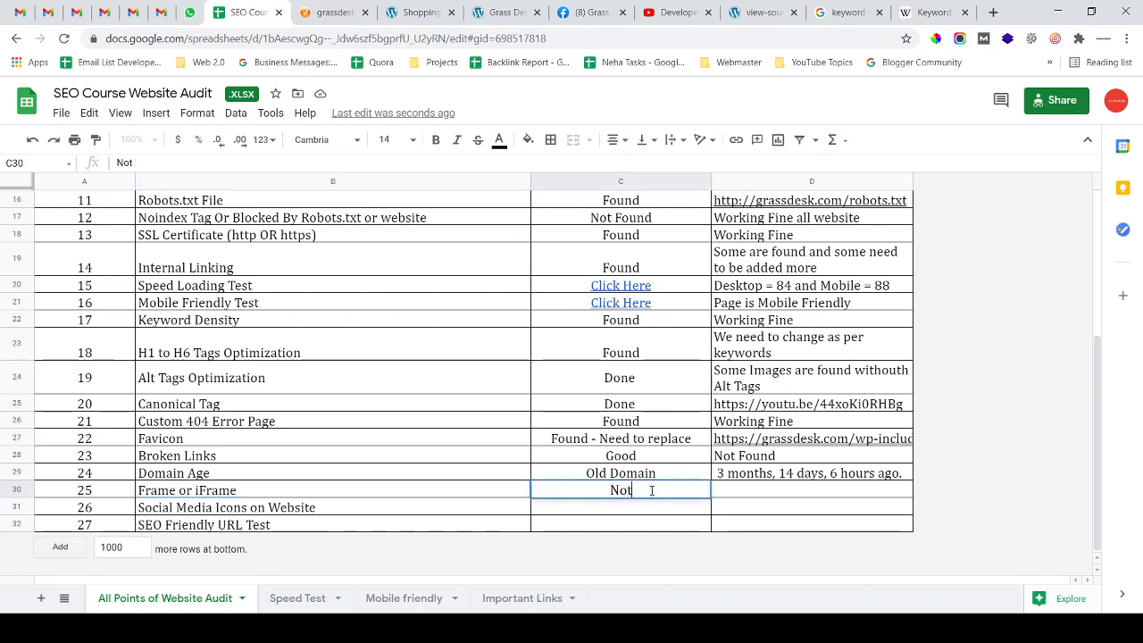
{"action": "type", "text": " Found"}
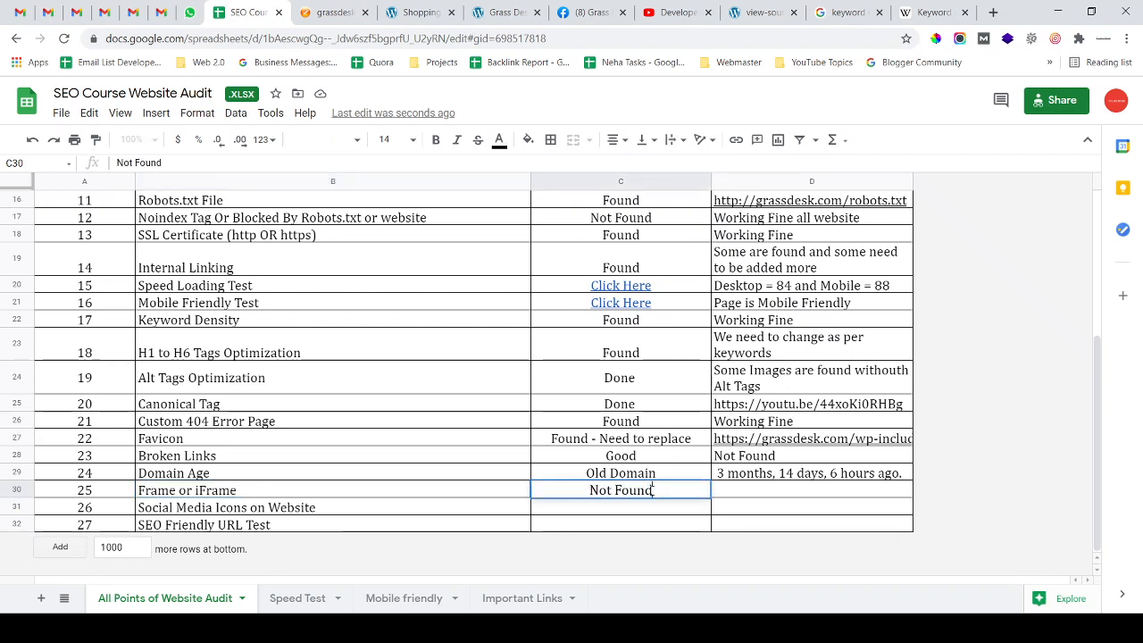
{"action": "key", "text": "Tab"}
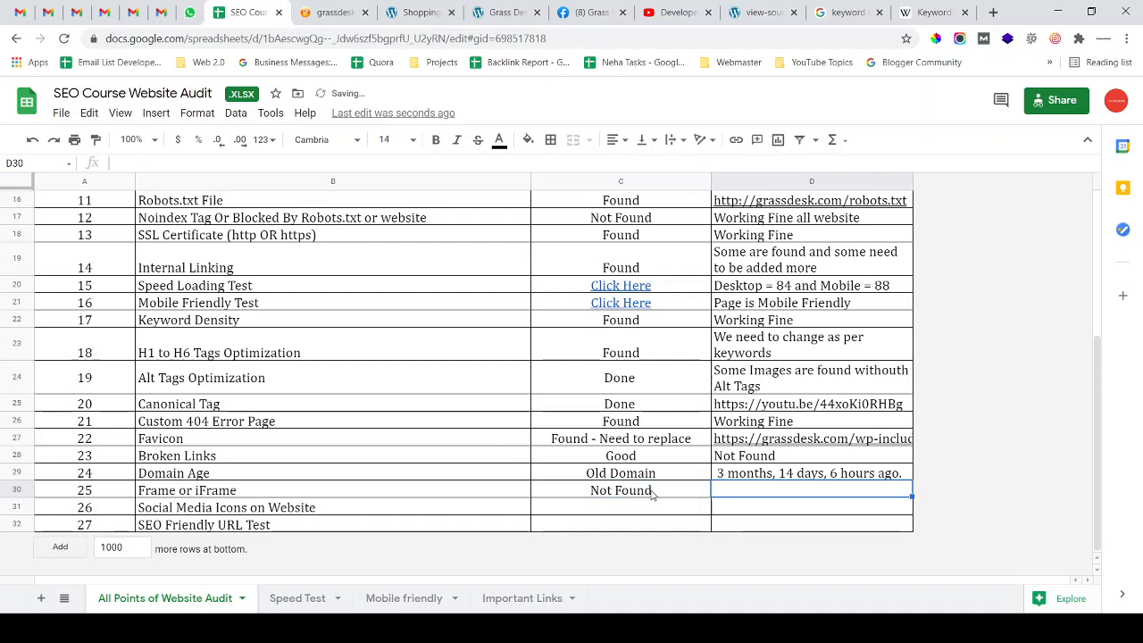
{"action": "type", "text": "Good"}
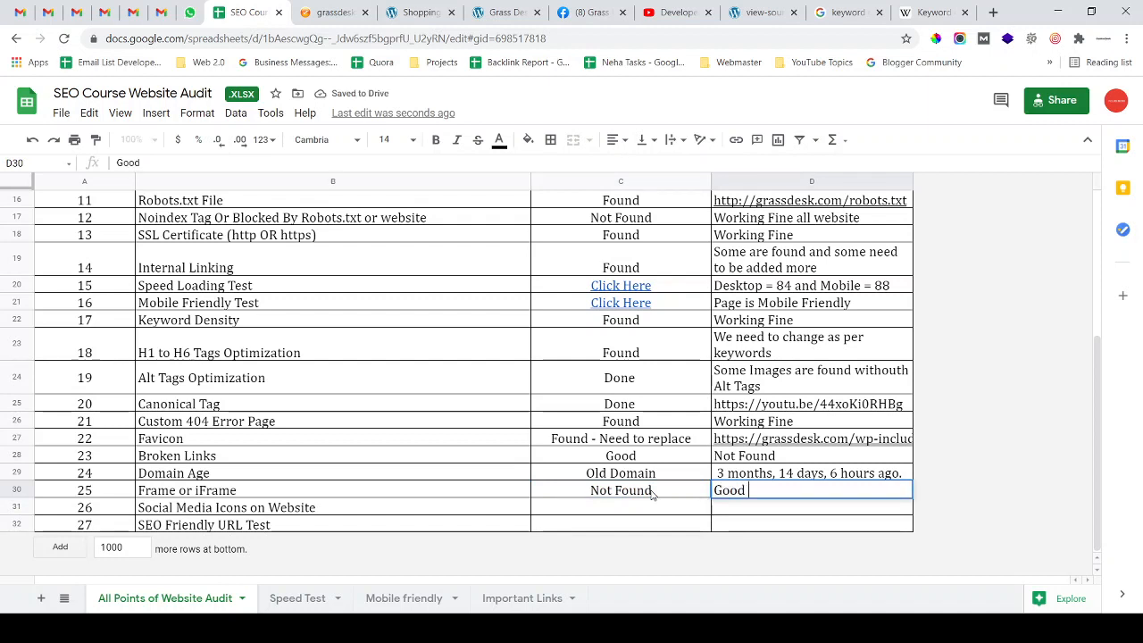
{"action": "key", "text": "Return"}
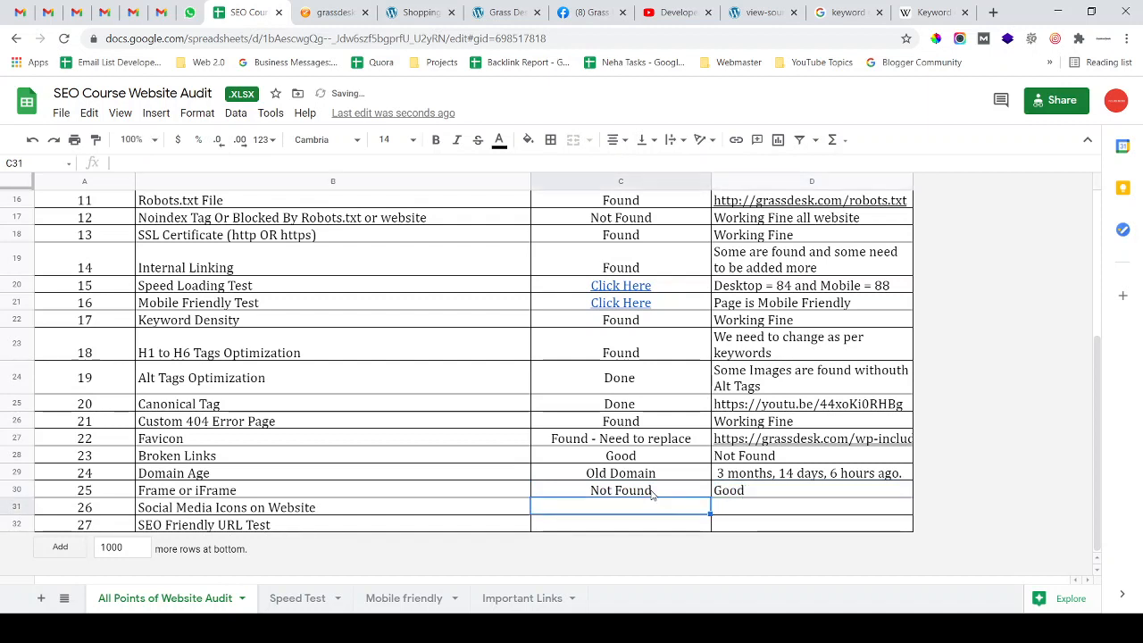
Centre-align the iFrame row's status and remark cells, C30:D30
{"action": "left_click_drag", "start_coordinate": [658, 493], "coordinate": [797, 491]}
{"action": "left_click_drag", "start_coordinate": [694, 494], "coordinate": [729, 493]}
{"action": "left_click", "coordinate": [743, 494]}
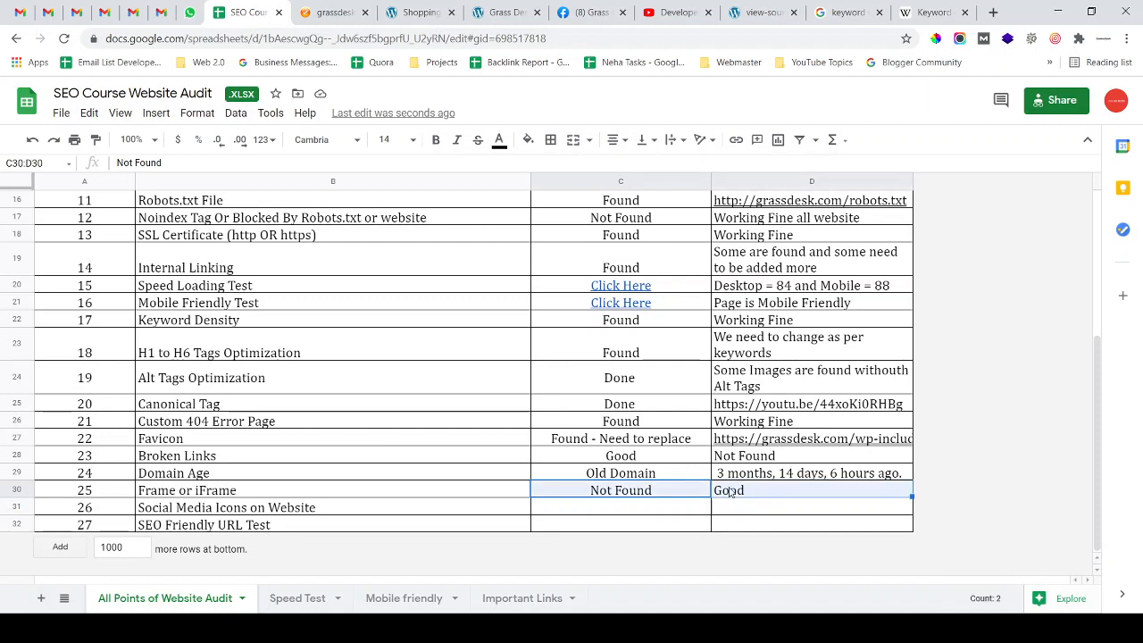
{"action": "left_click", "coordinate": [615, 143]}
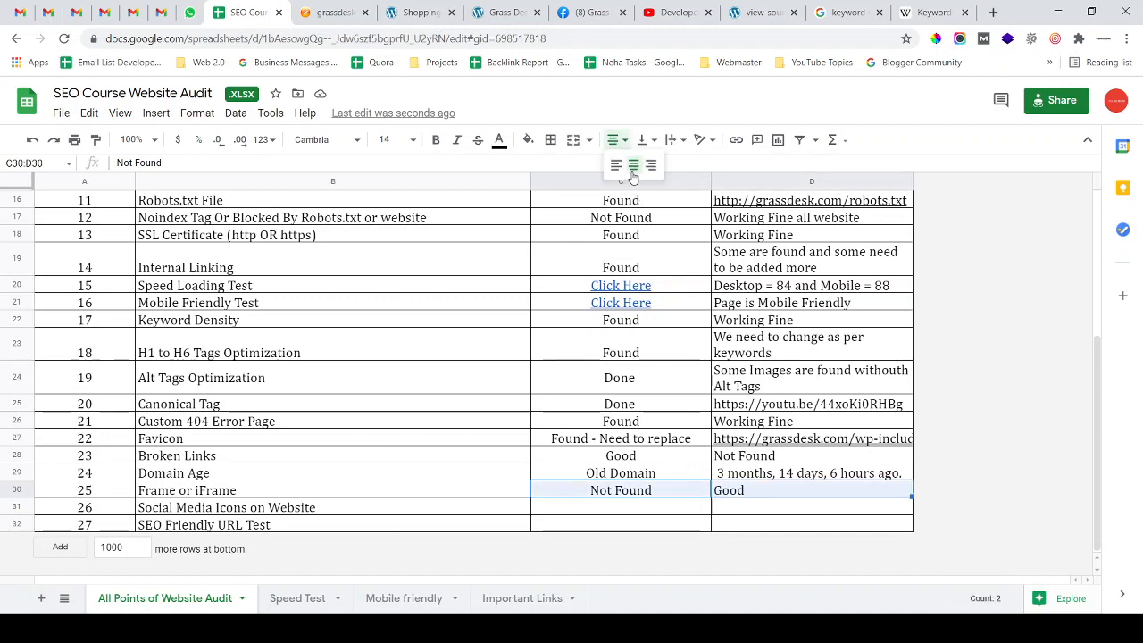
{"action": "left_click", "coordinate": [629, 159]}
{"action": "left_click", "coordinate": [536, 404]}
{"action": "left_click", "coordinate": [497, 477]}
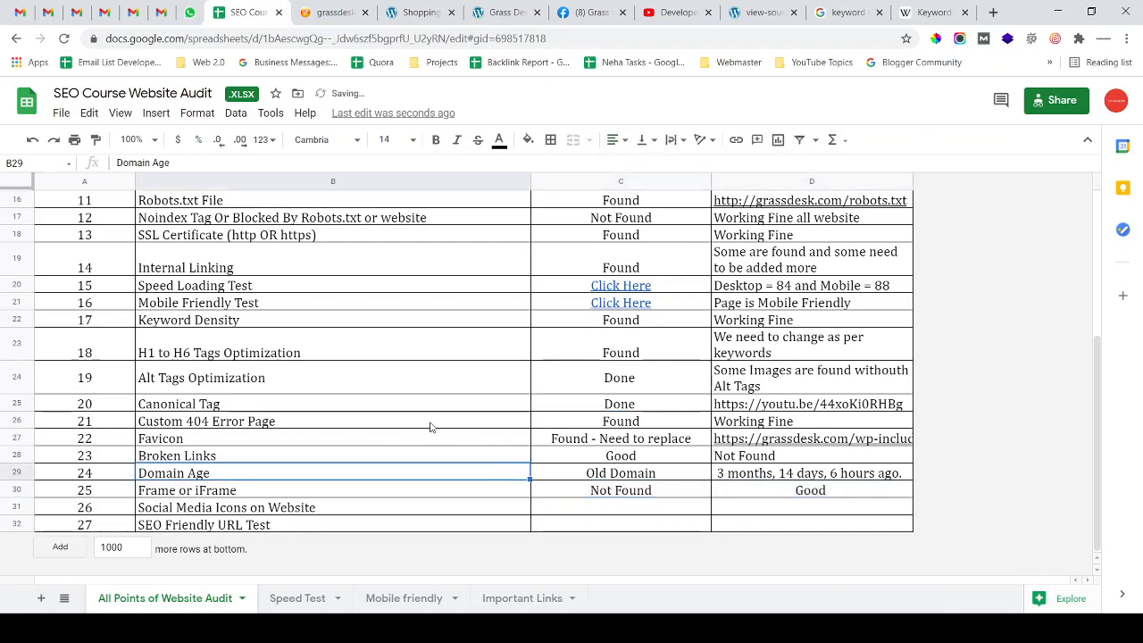
Go to the Social Media Icons on Website checklist item and look over the grassdesk.com Shopping page for social icons
{"action": "left_click", "coordinate": [191, 513]}
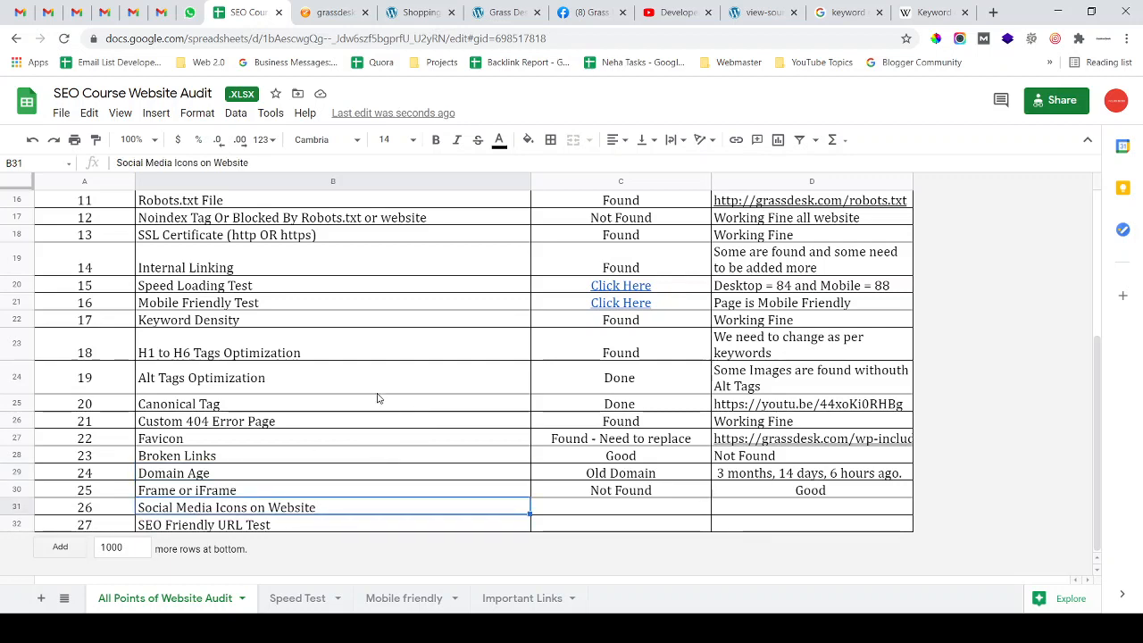
{"action": "left_click", "coordinate": [420, 12]}
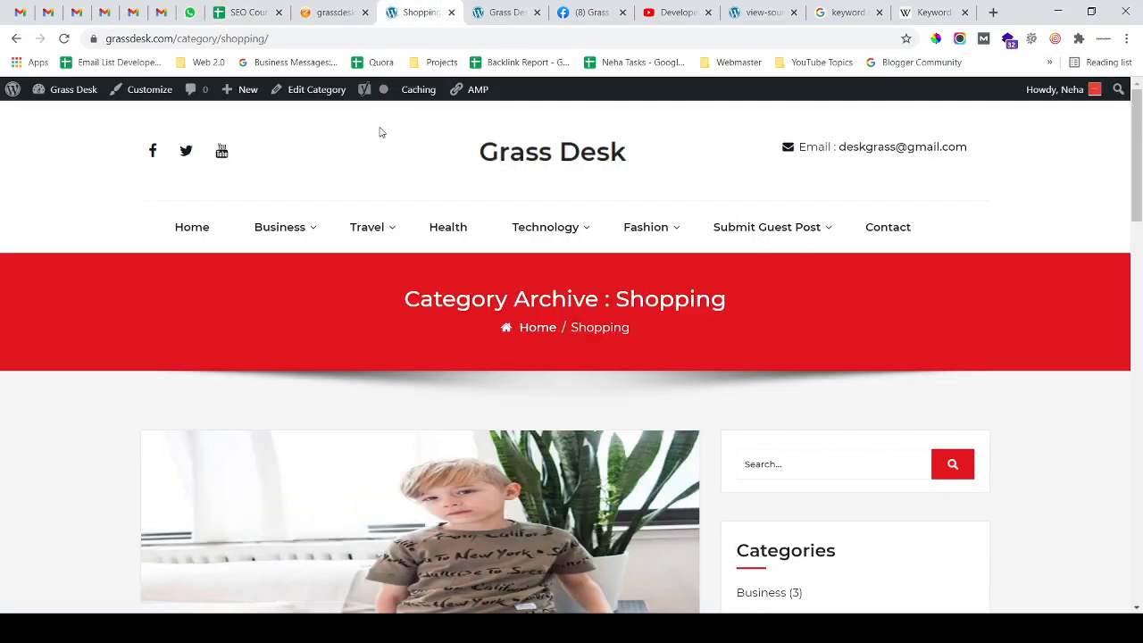
{"action": "scroll", "coordinate": [339, 197], "scroll_direction": "down", "scroll_amount": 5}
{"action": "scroll", "coordinate": [340, 197], "scroll_direction": "up", "scroll_amount": 5}
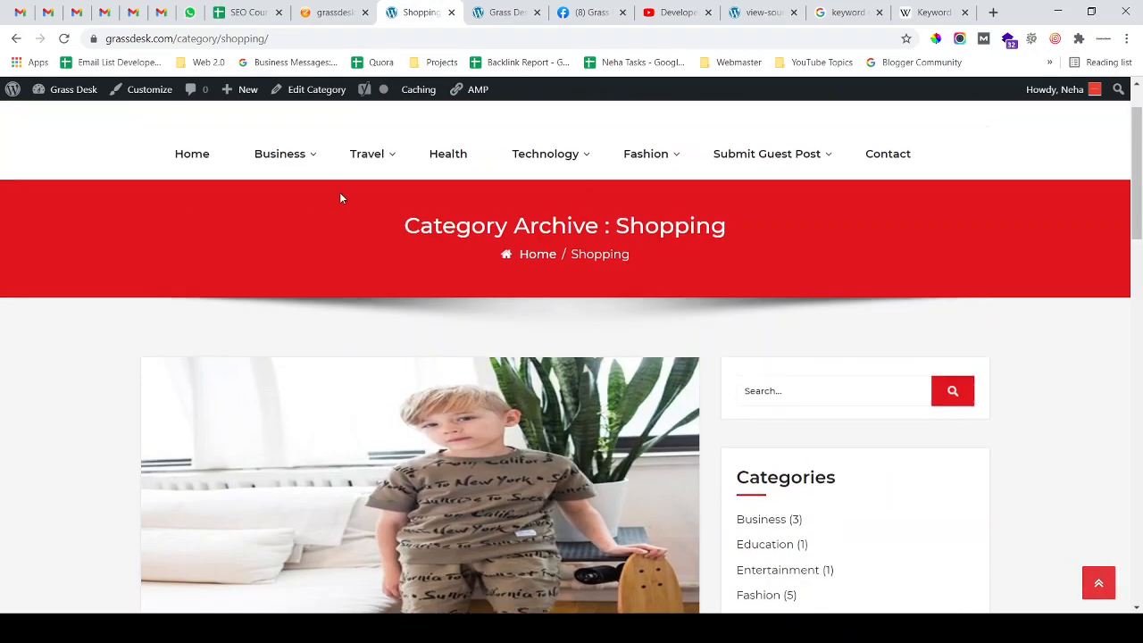
Search the iwebchk report for "social" at default page zoom and filter the report to the Social category
{"action": "left_click", "coordinate": [335, 13]}
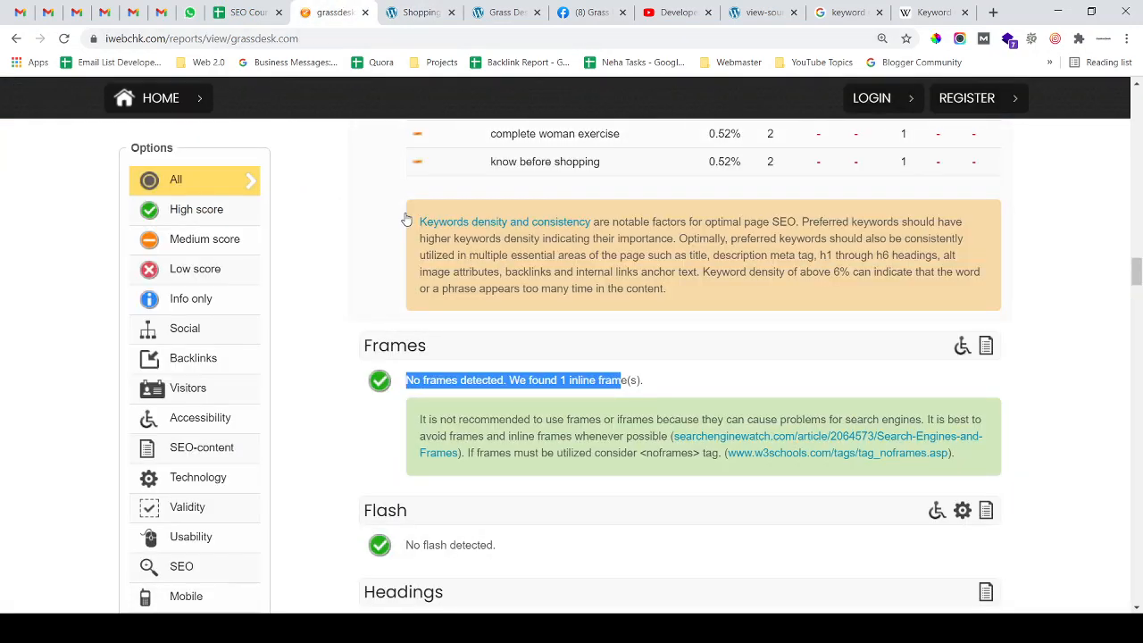
{"action": "type", "text": "social"}
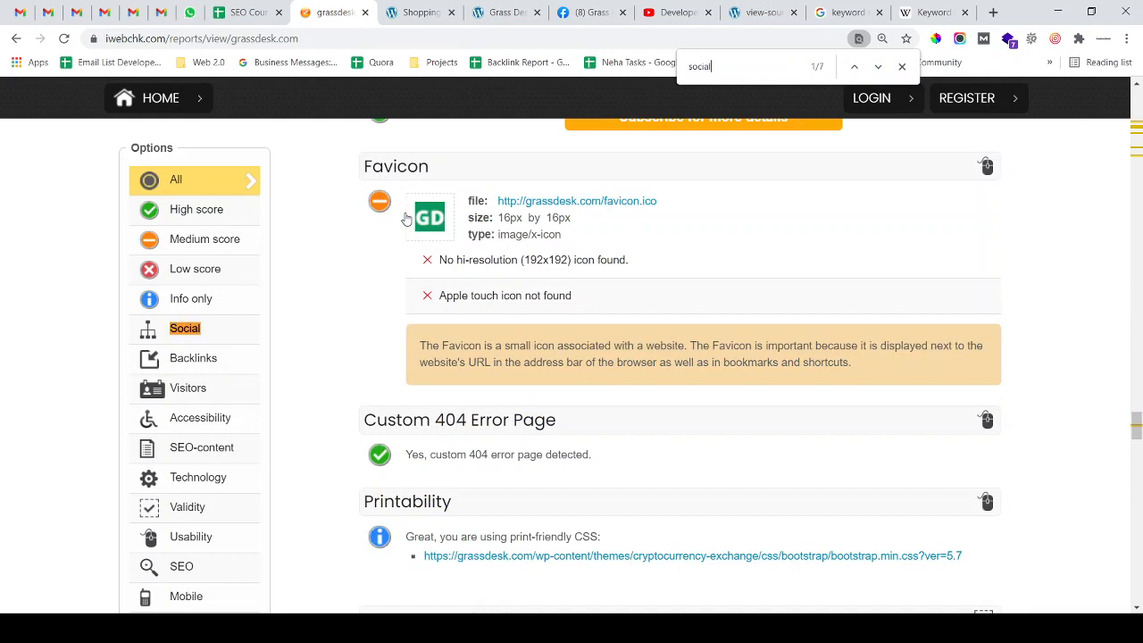
{"action": "key", "text": "ctrl+0"}
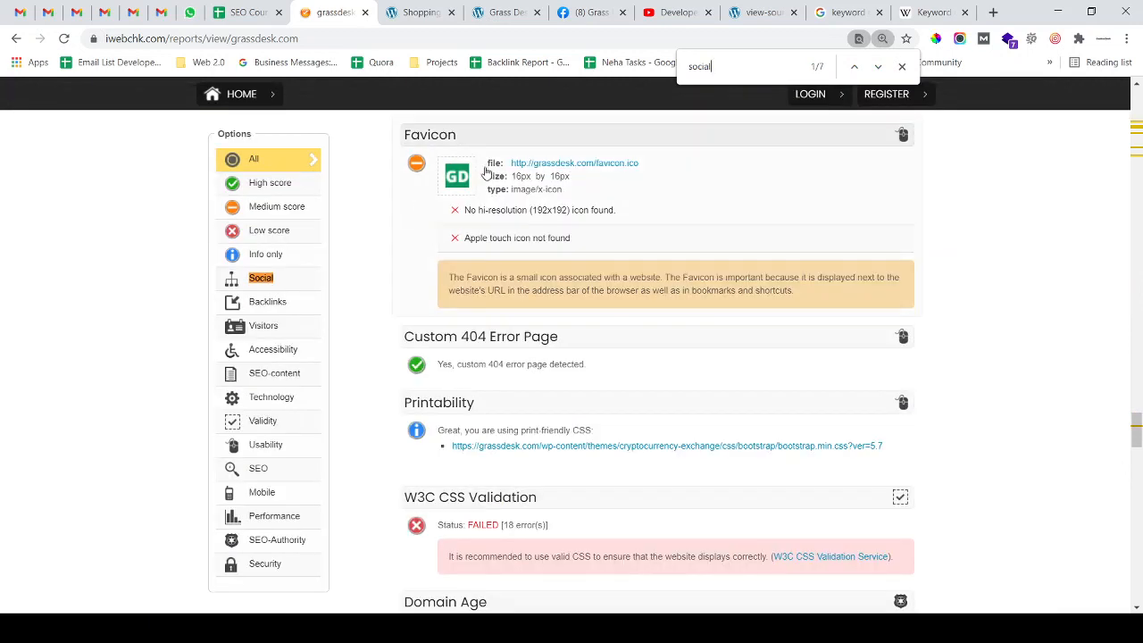
{"action": "left_click", "coordinate": [902, 67]}
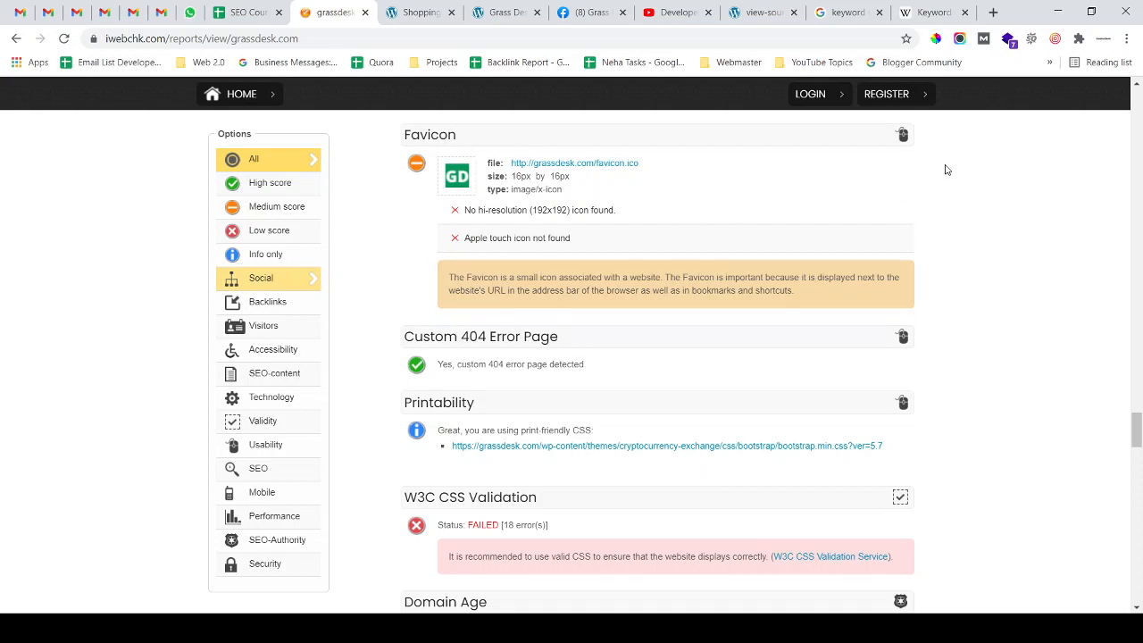
Search the Social report for "social" and examine the Social Media Indicators section
{"action": "key", "text": "ctrl+f"}
{"action": "key", "text": "Return"}
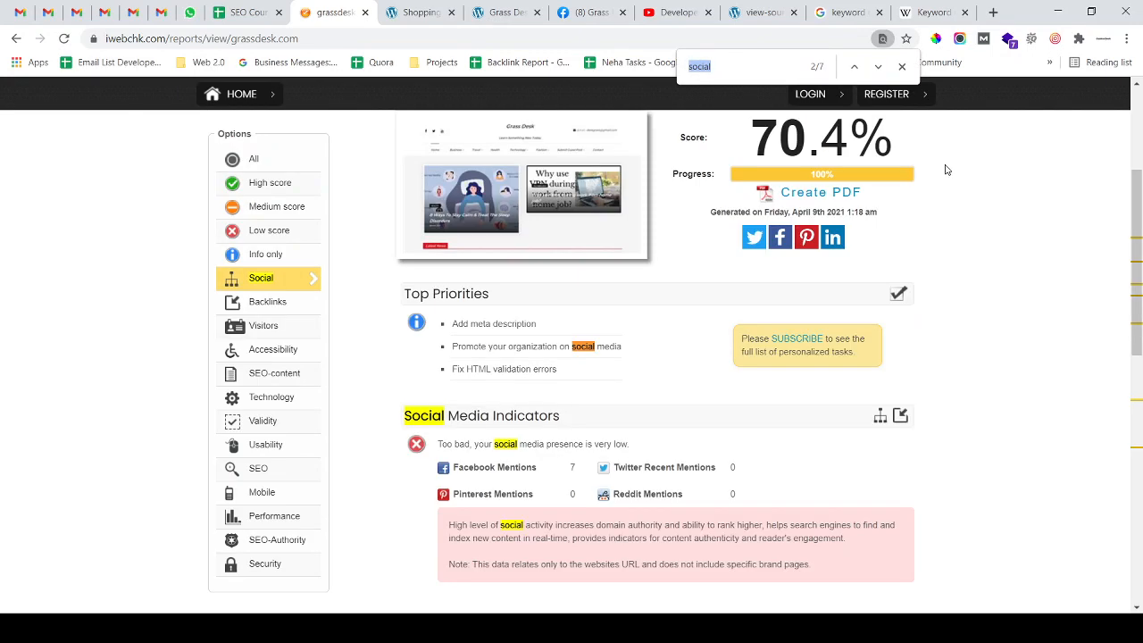
{"action": "type", "text": "social"}
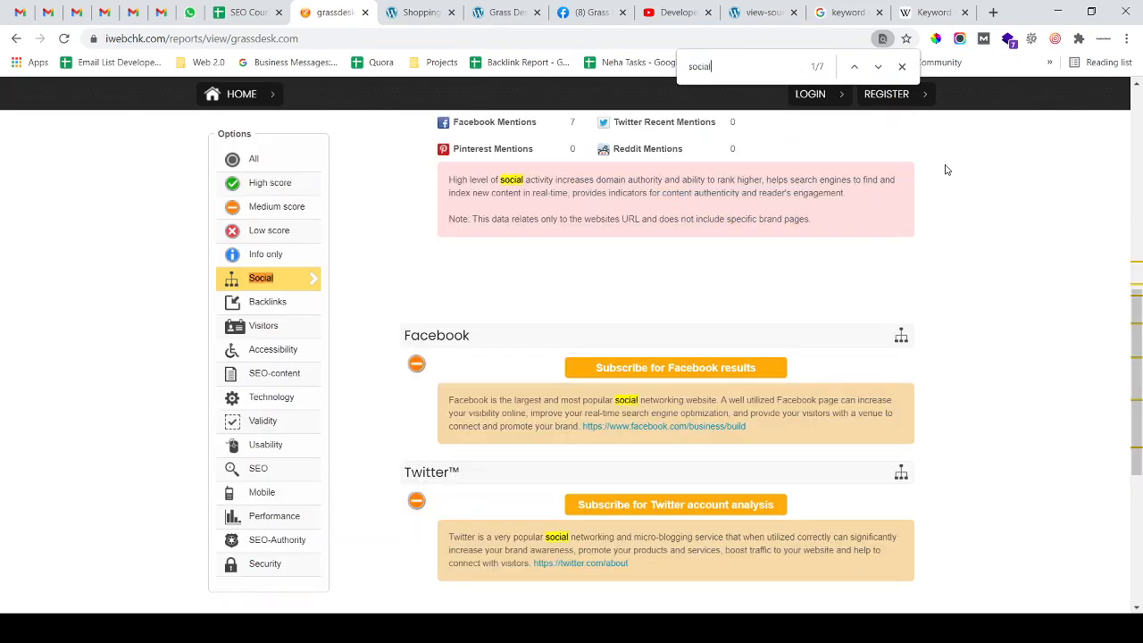
{"action": "key", "text": "Return"}
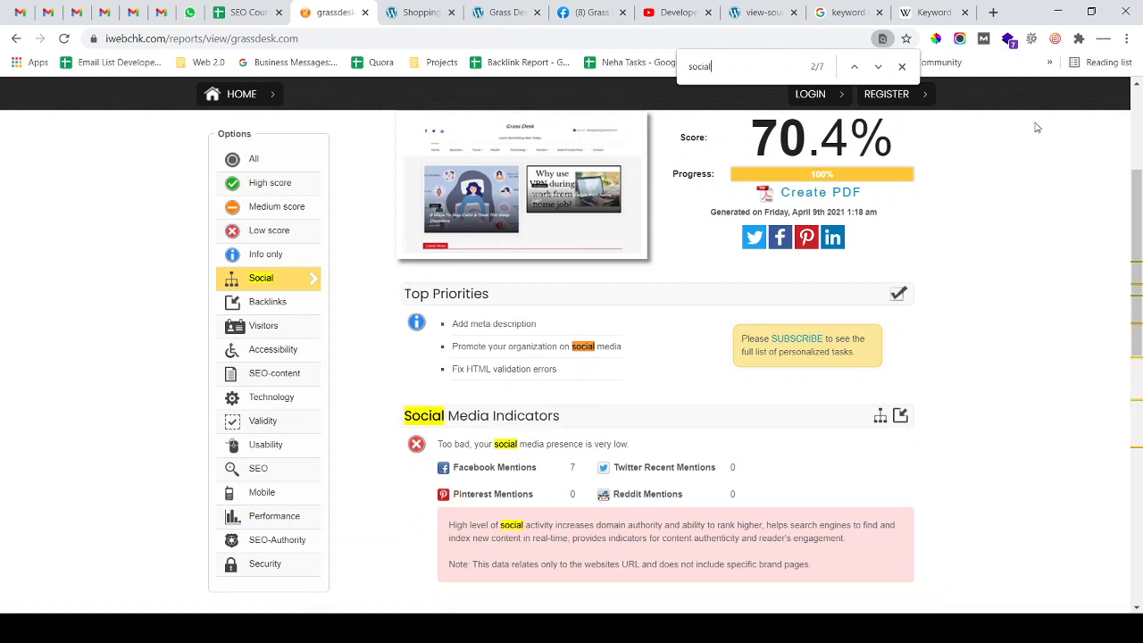
{"action": "scroll", "coordinate": [758, 289], "scroll_direction": "down", "scroll_amount": 2}
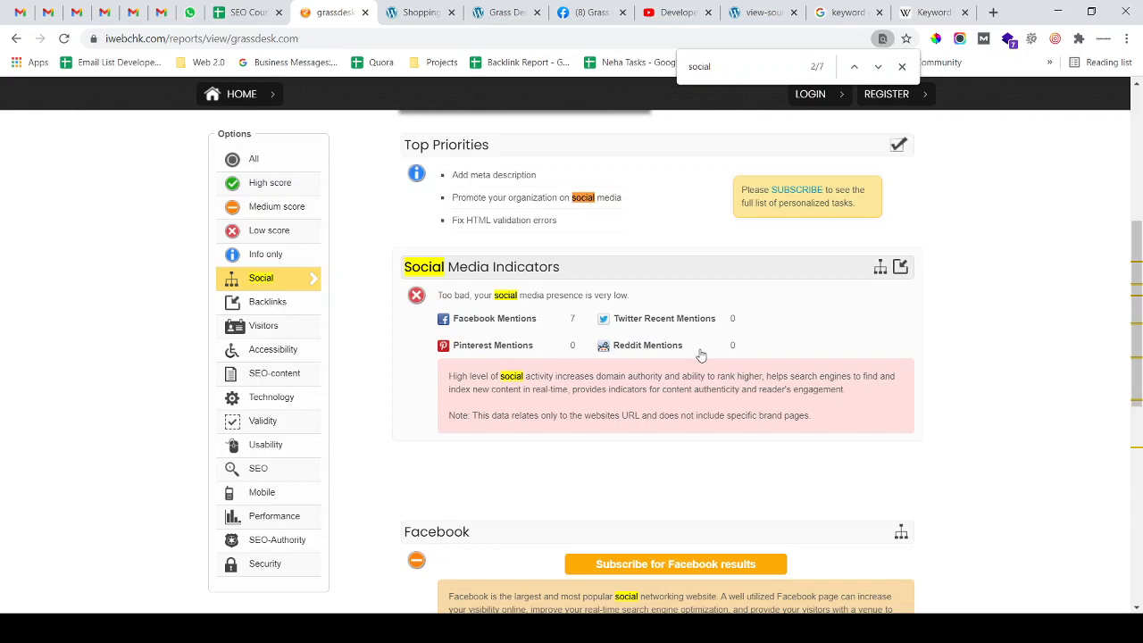
{"action": "left_click", "coordinate": [902, 66]}
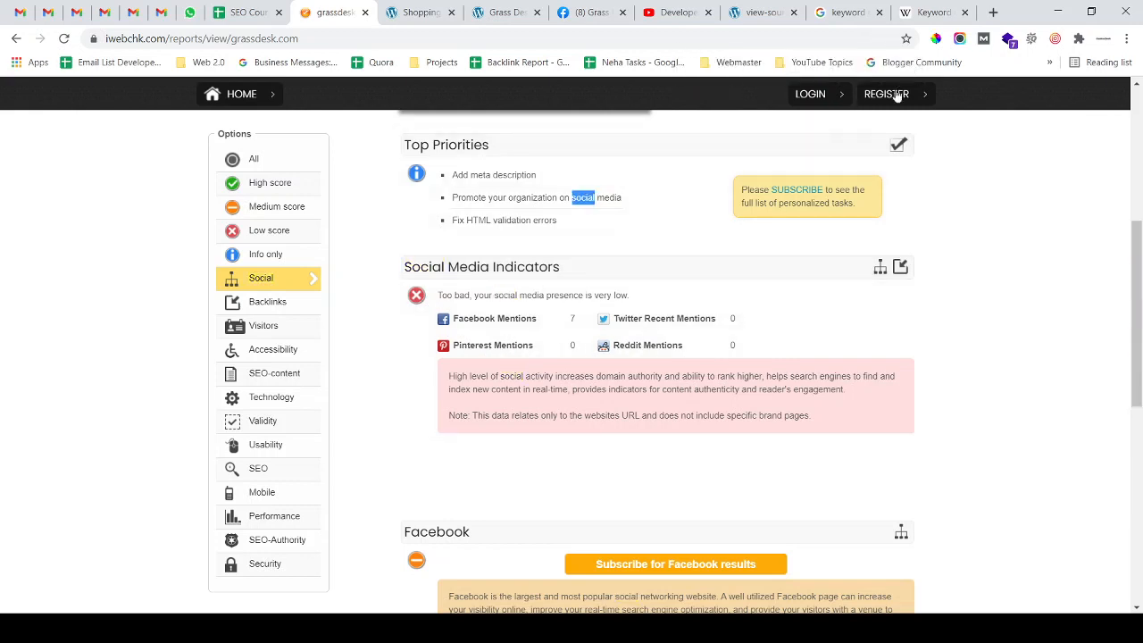
Check the social icons in the grassdesk.com header, look through the Grass Desk Facebook page and return to the iwebchk report
{"action": "left_click", "coordinate": [420, 12]}
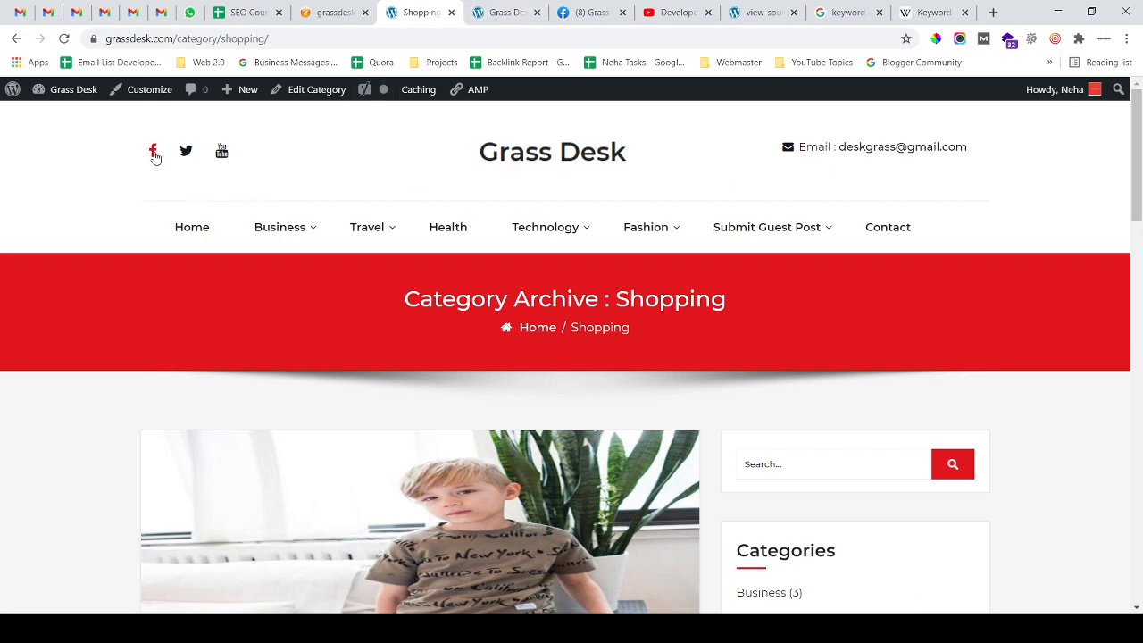
{"action": "left_click", "coordinate": [585, 12]}
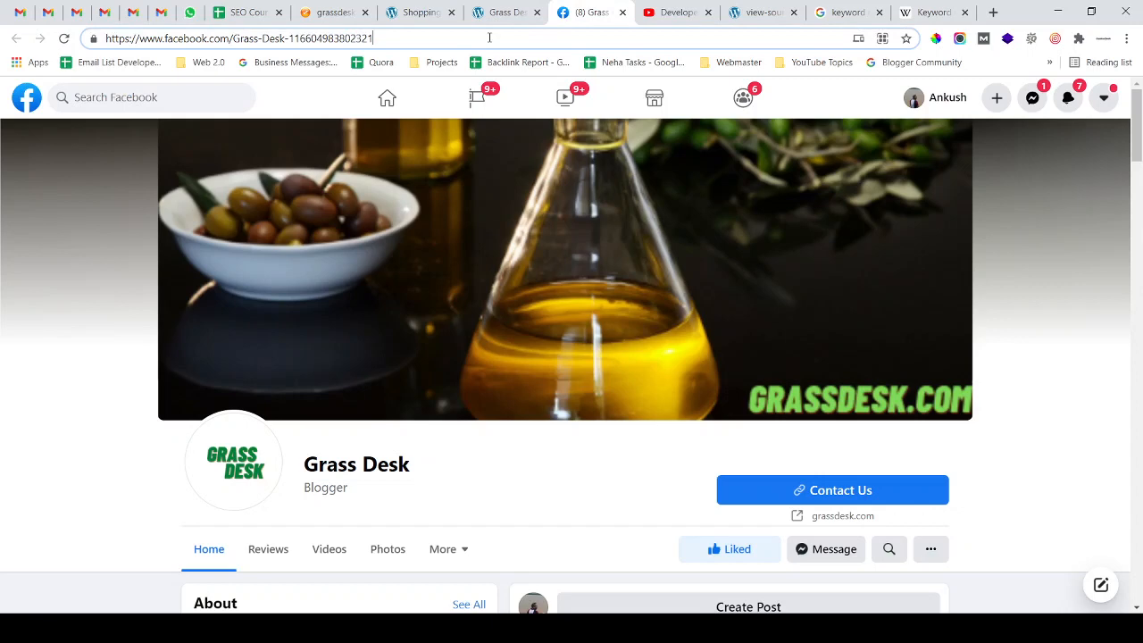
{"action": "left_click", "coordinate": [408, 34]}
{"action": "scroll", "coordinate": [585, 308], "scroll_direction": "down", "scroll_amount": 4}
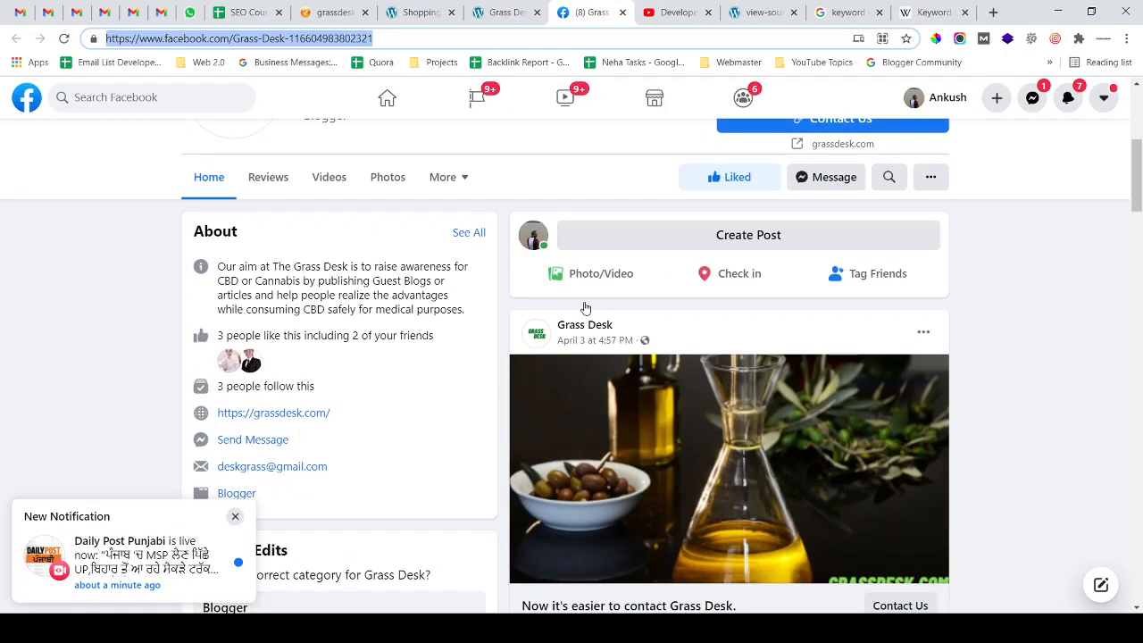
{"action": "scroll", "coordinate": [584, 308], "scroll_direction": "down", "scroll_amount": 2}
{"action": "scroll", "coordinate": [597, 292], "scroll_direction": "down", "scroll_amount": 1}
{"action": "scroll", "coordinate": [598, 291], "scroll_direction": "up", "scroll_amount": 5}
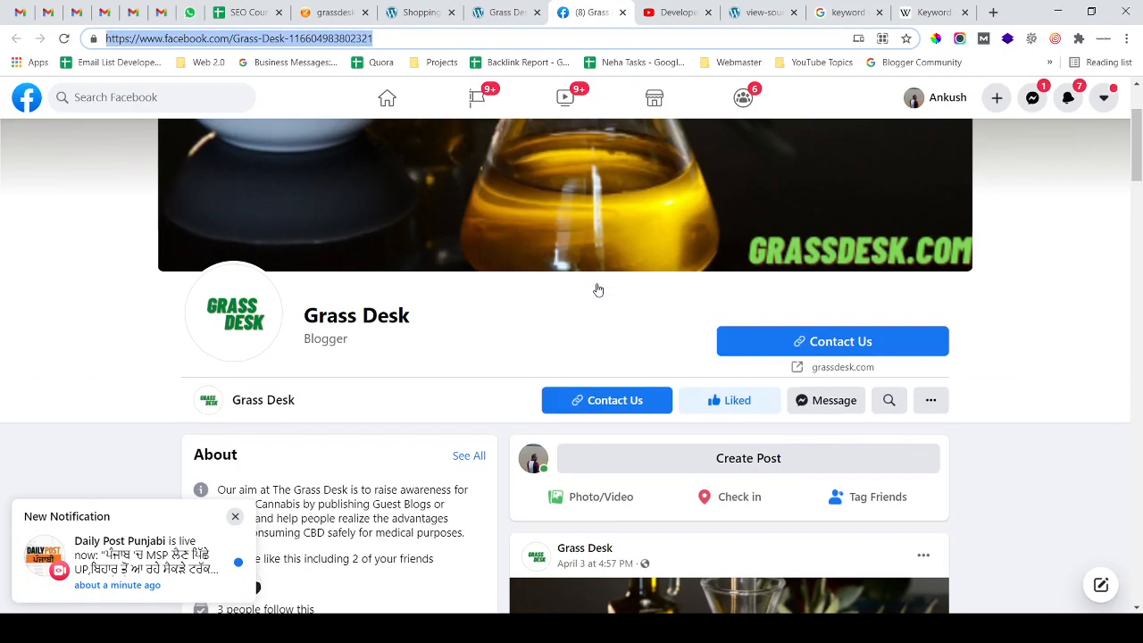
{"action": "scroll", "coordinate": [598, 290], "scroll_direction": "up", "scroll_amount": 2}
{"action": "scroll", "coordinate": [679, 275], "scroll_direction": "down", "scroll_amount": 4}
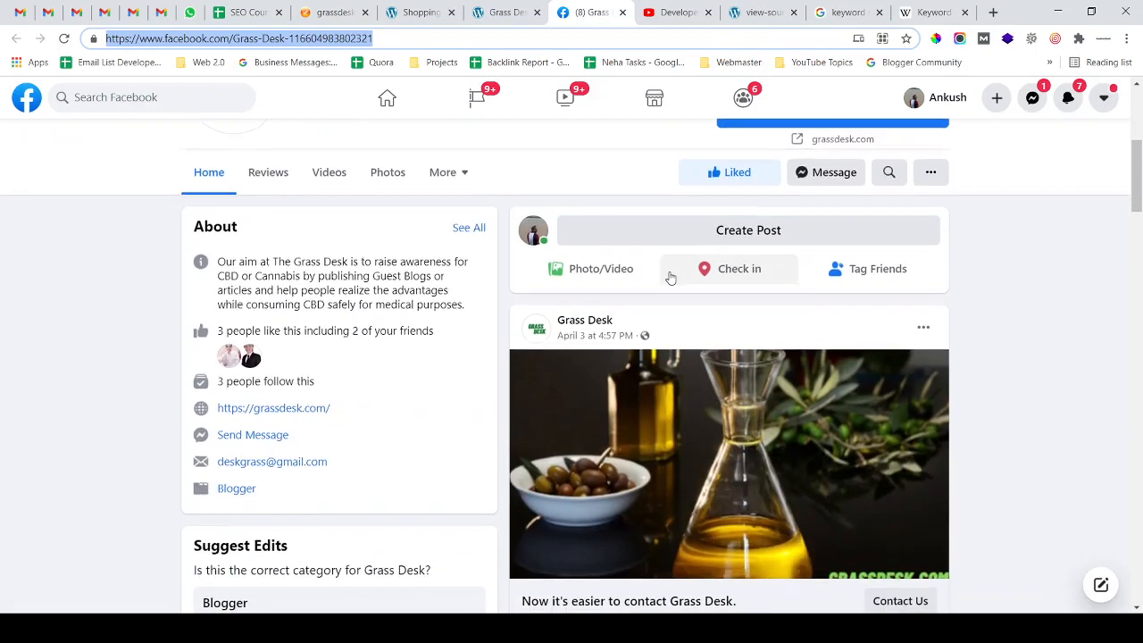
{"action": "scroll", "coordinate": [671, 278], "scroll_direction": "down", "scroll_amount": 3}
{"action": "scroll", "coordinate": [674, 276], "scroll_direction": "up", "scroll_amount": 7}
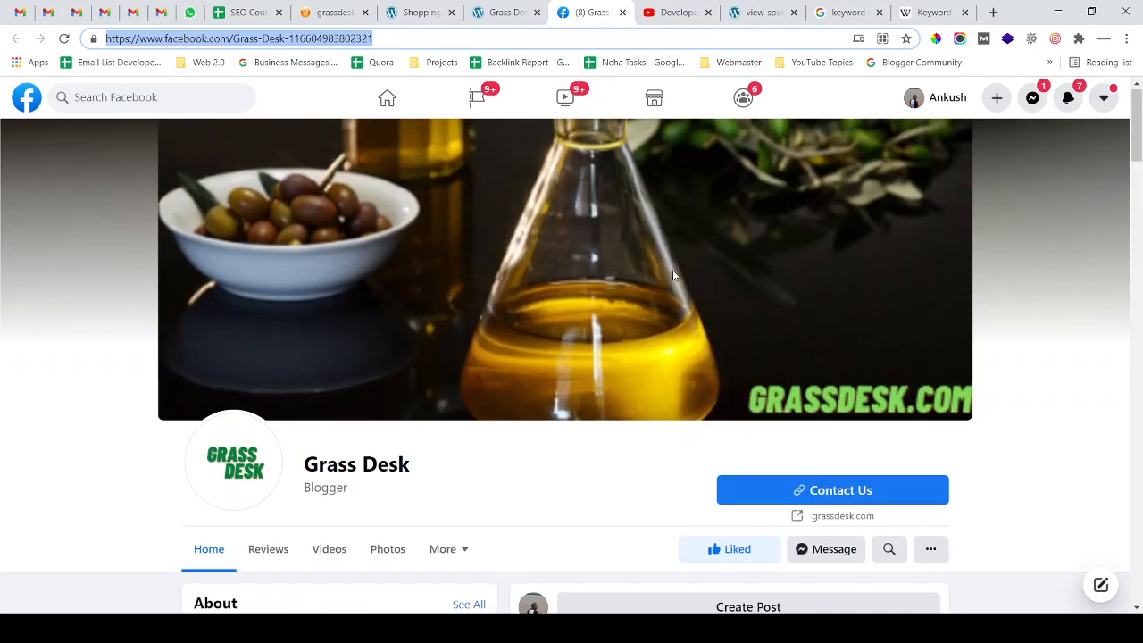
{"action": "scroll", "coordinate": [675, 275], "scroll_direction": "down", "scroll_amount": 1}
{"action": "left_click", "coordinate": [332, 12]}
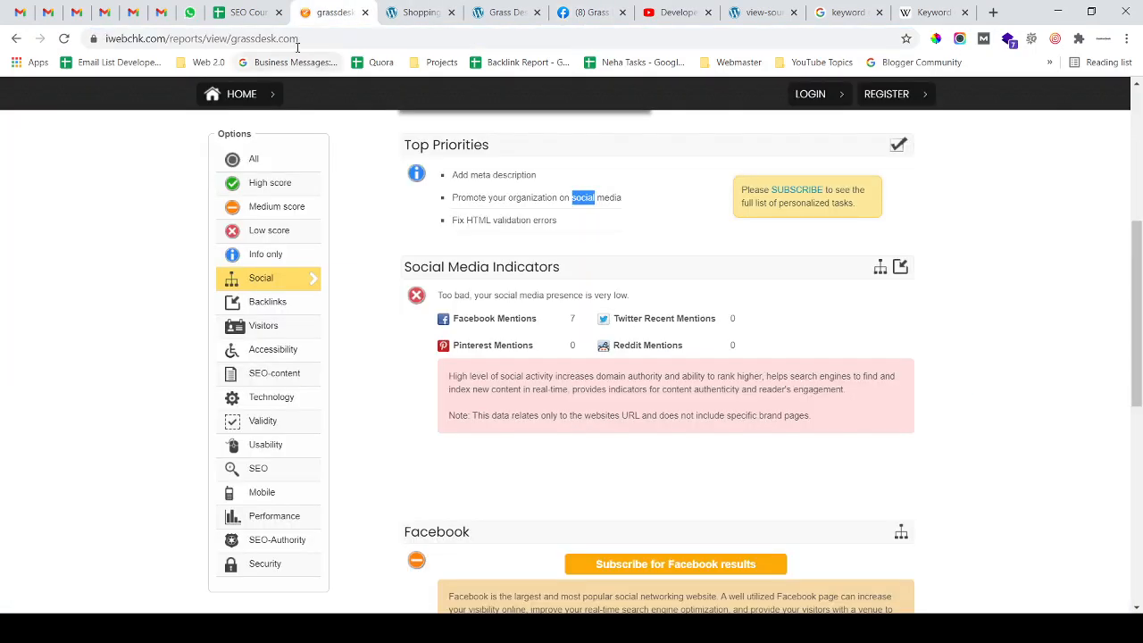
In the audit spreadsheet, record "3 Links Found" and "Need to Optimize on daily base" for the Social Media Icons on Website item
{"action": "left_click", "coordinate": [420, 13]}
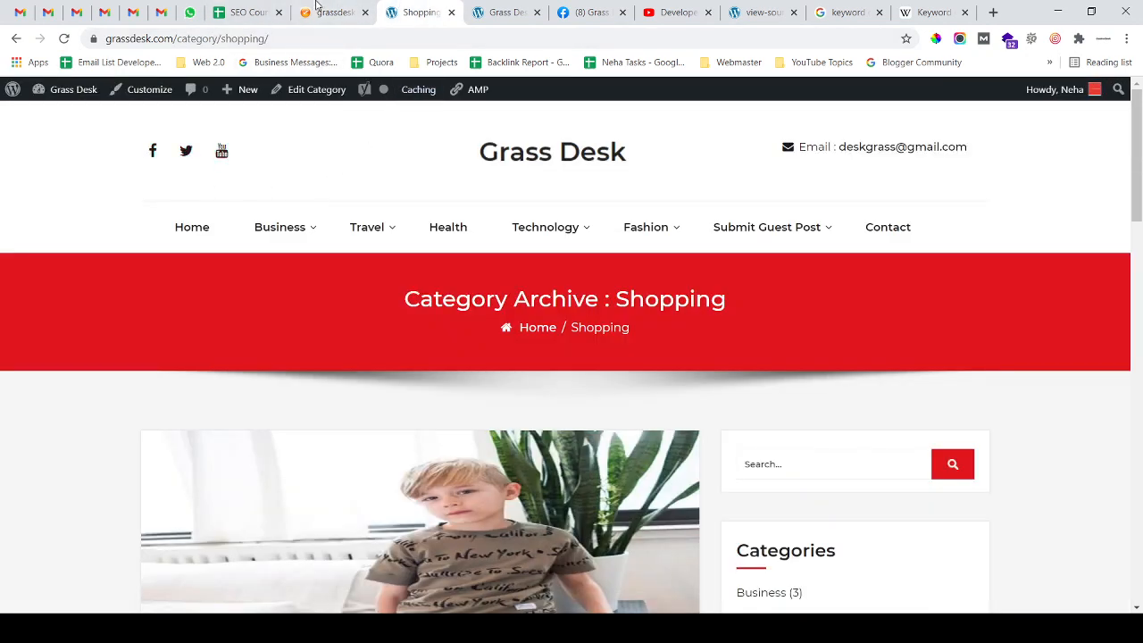
{"action": "left_click", "coordinate": [256, 7]}
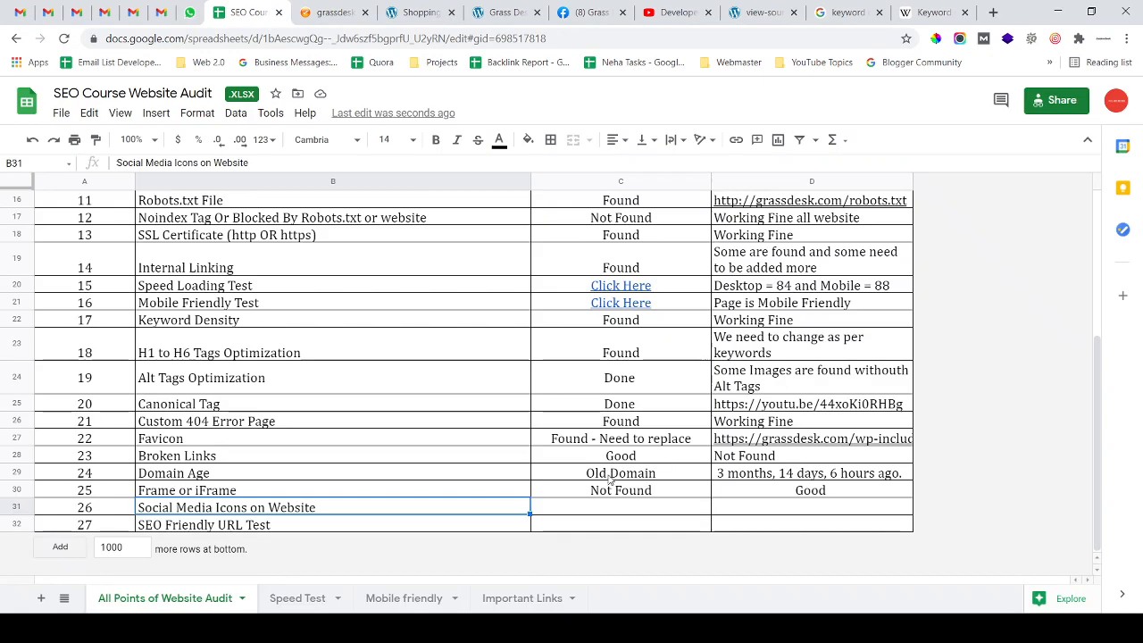
{"action": "left_click", "coordinate": [601, 508]}
{"action": "type", "text": "3"}
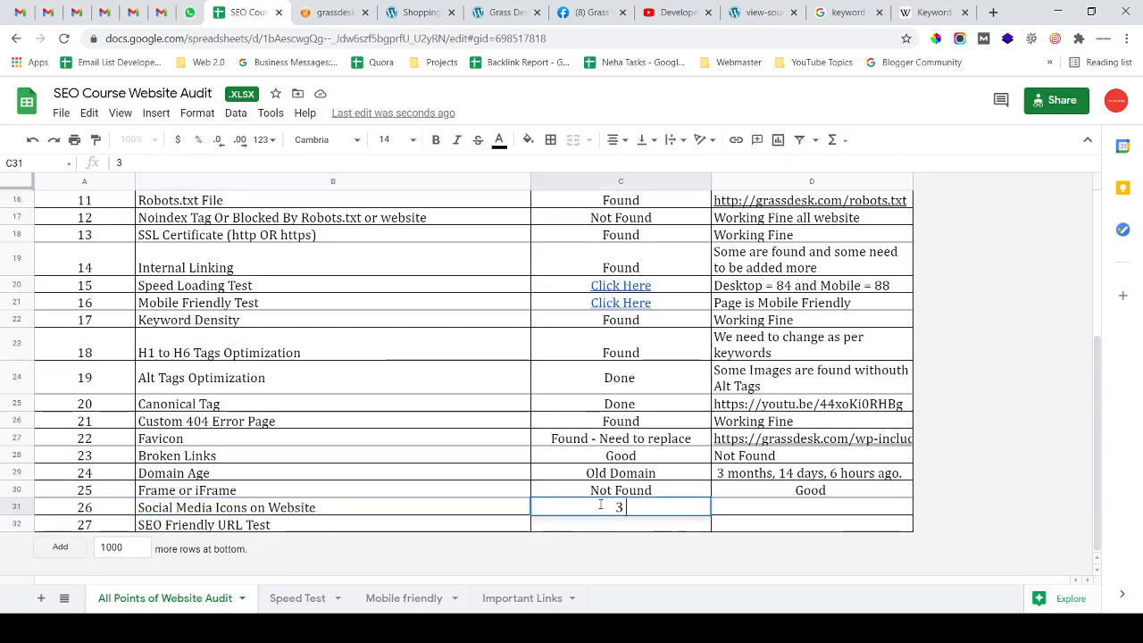
{"action": "type", "text": " Links Found"}
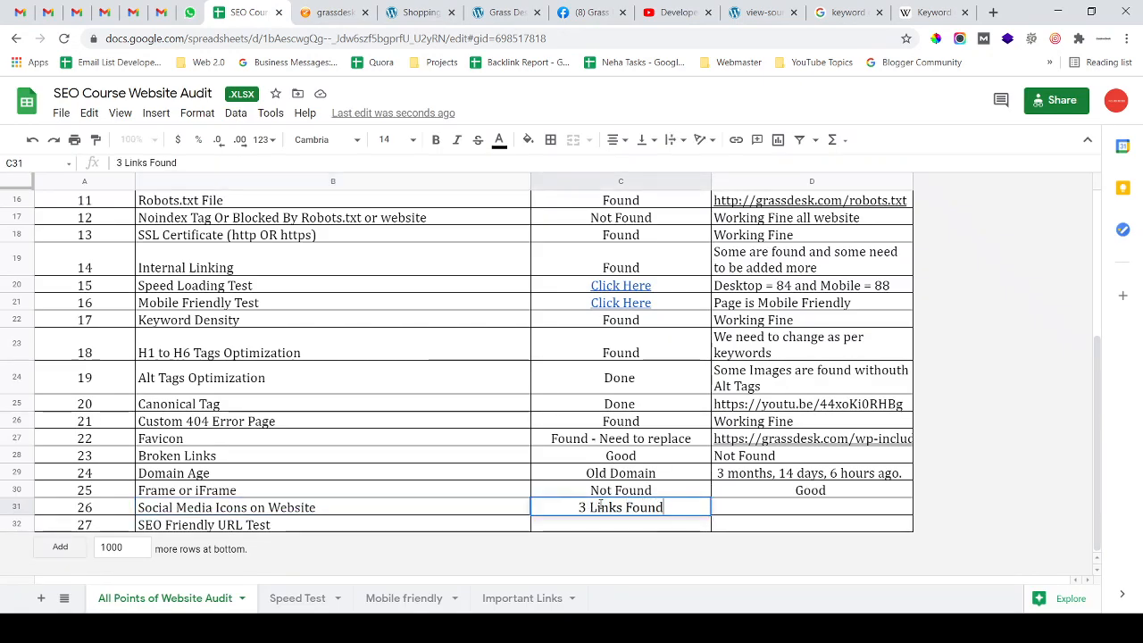
{"action": "key", "text": "Tab"}
{"action": "type", "text": "Need to Op"}
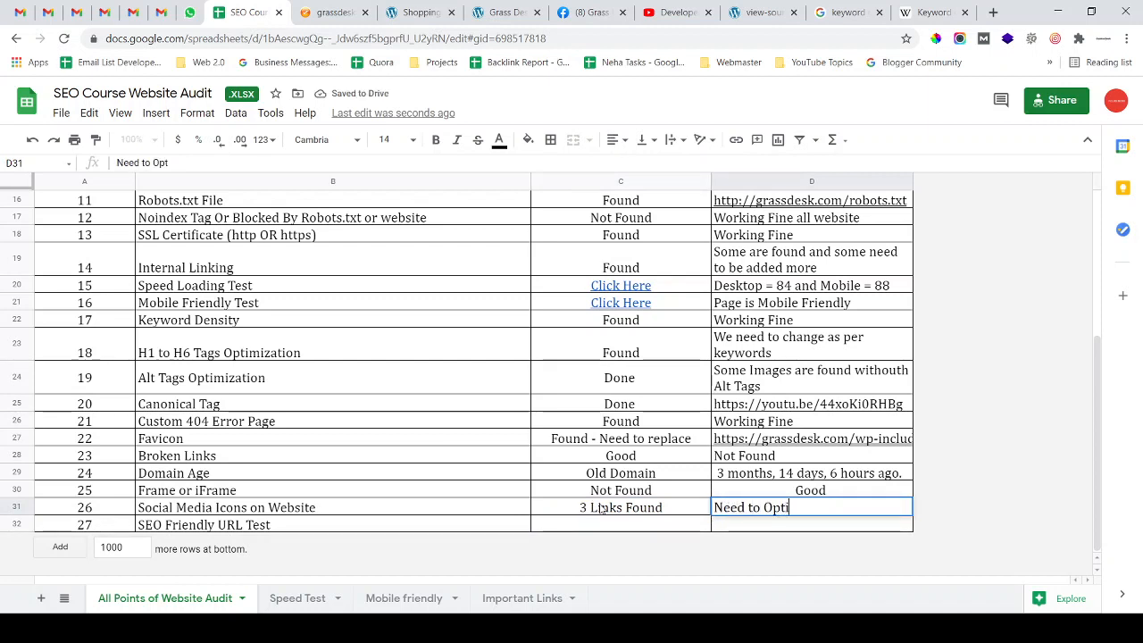
{"action": "type", "text": "timize on"}
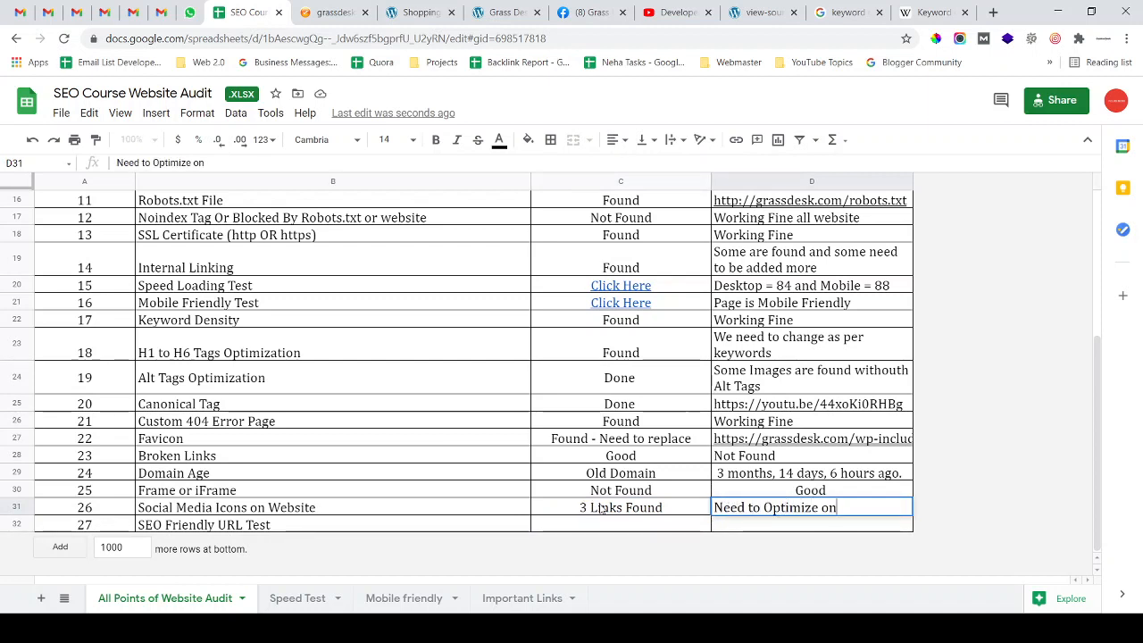
{"action": "type", "text": " daily base"}
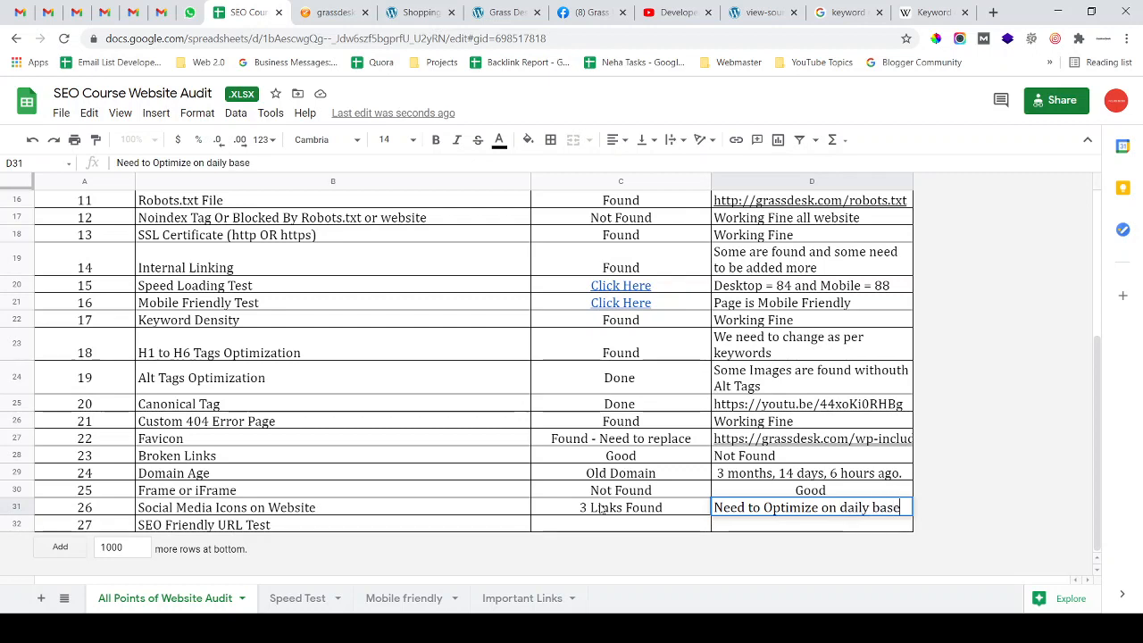
{"action": "key", "text": "Return"}
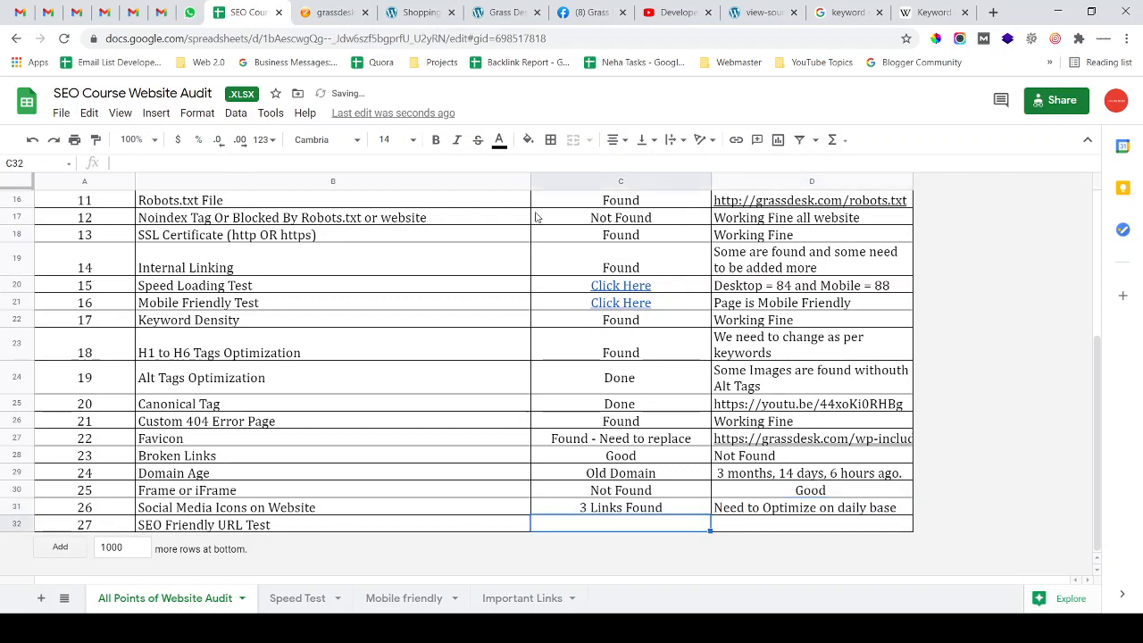
Look through the posts on the Grass Desk Facebook page and return to the audit spreadsheet
{"action": "left_click", "coordinate": [593, 20]}
{"action": "scroll", "coordinate": [572, 358], "scroll_direction": "down", "scroll_amount": 2}
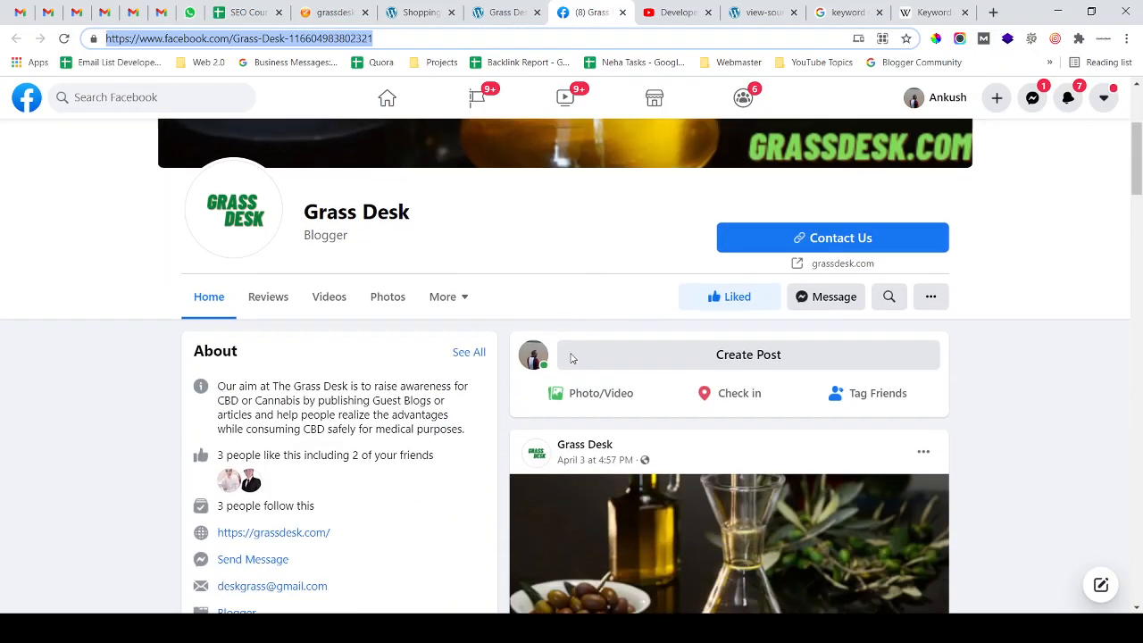
{"action": "scroll", "coordinate": [572, 358], "scroll_direction": "down", "scroll_amount": 2}
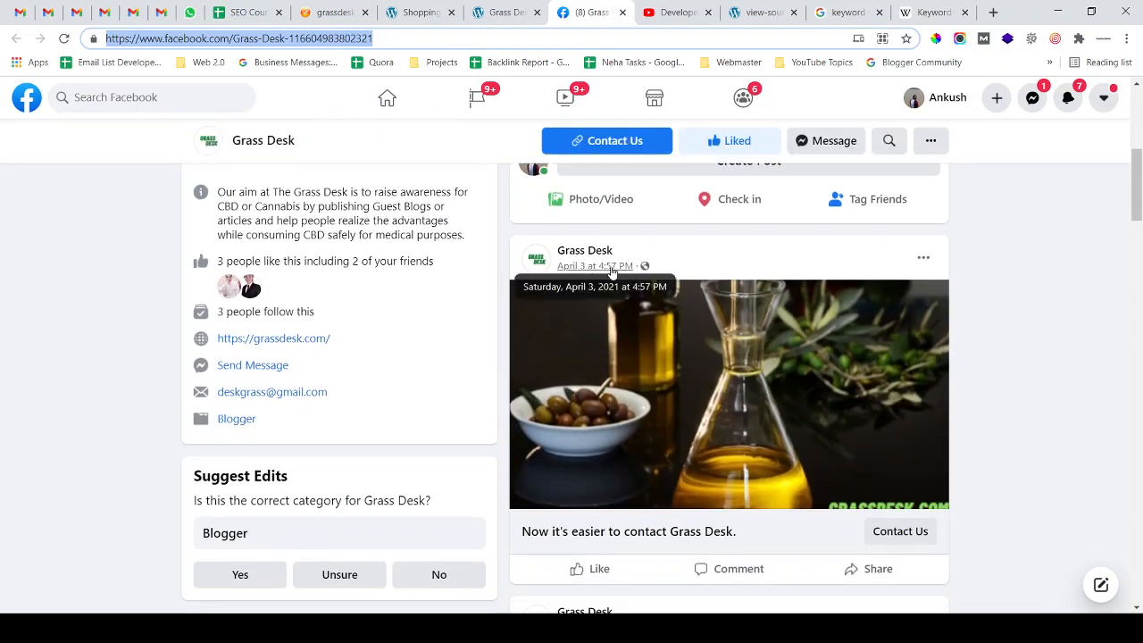
{"action": "scroll", "coordinate": [576, 227], "scroll_direction": "up", "scroll_amount": 5}
{"action": "scroll", "coordinate": [576, 227], "scroll_direction": "down", "scroll_amount": 8}
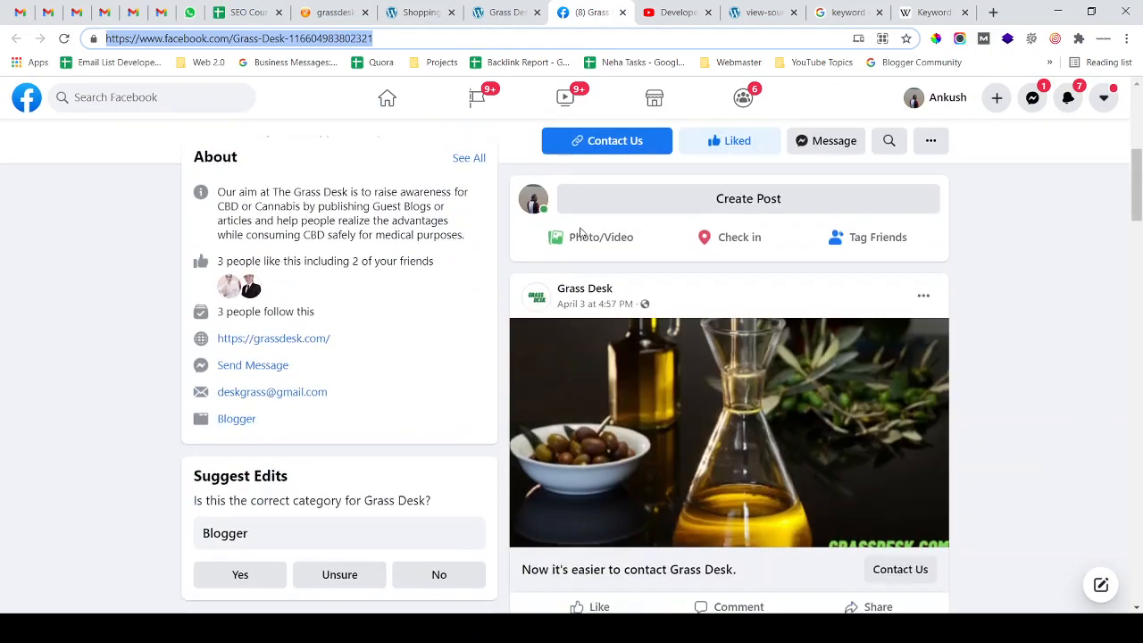
{"action": "scroll", "coordinate": [580, 231], "scroll_direction": "down", "scroll_amount": 2}
{"action": "scroll", "coordinate": [580, 231], "scroll_direction": "up", "scroll_amount": 10}
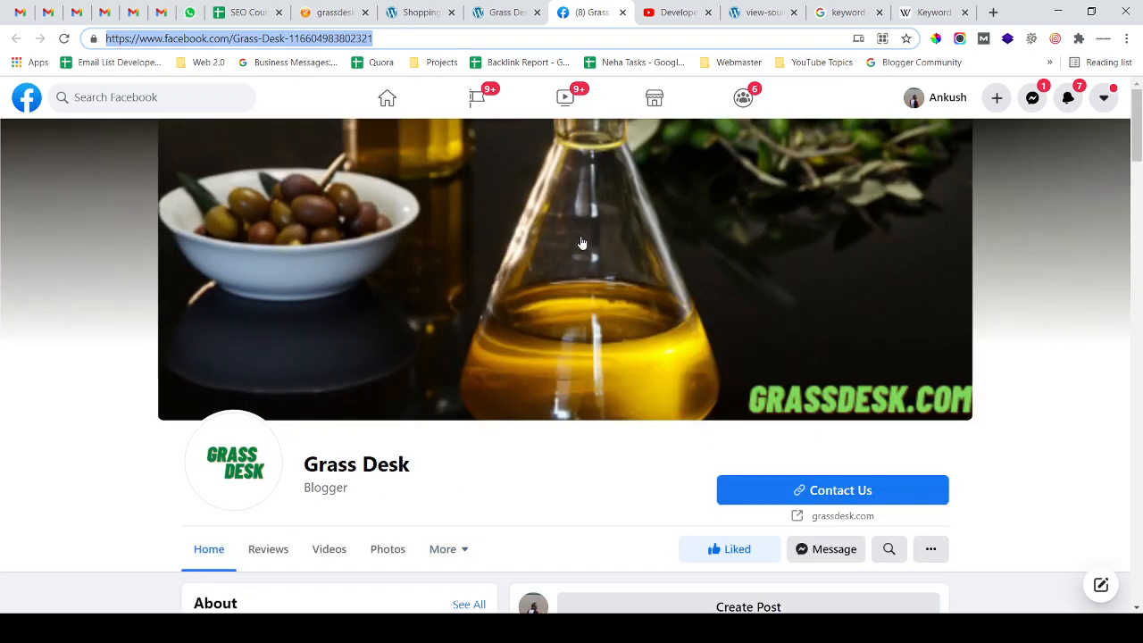
{"action": "left_click", "coordinate": [418, 11]}
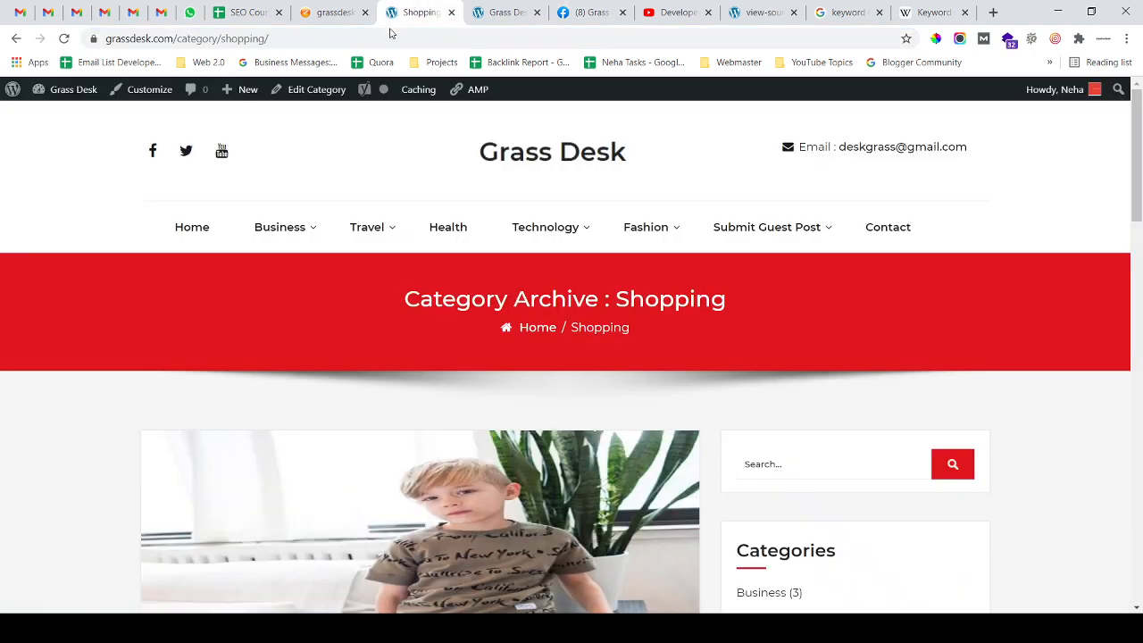
{"action": "left_click", "coordinate": [327, 13]}
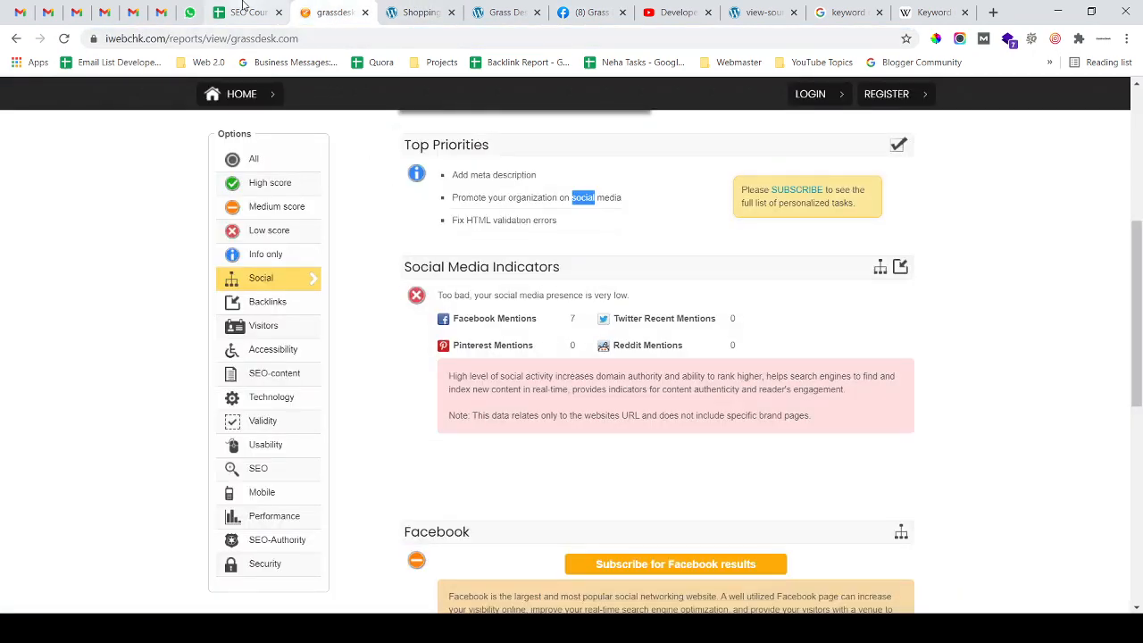
{"action": "left_click", "coordinate": [250, 12]}
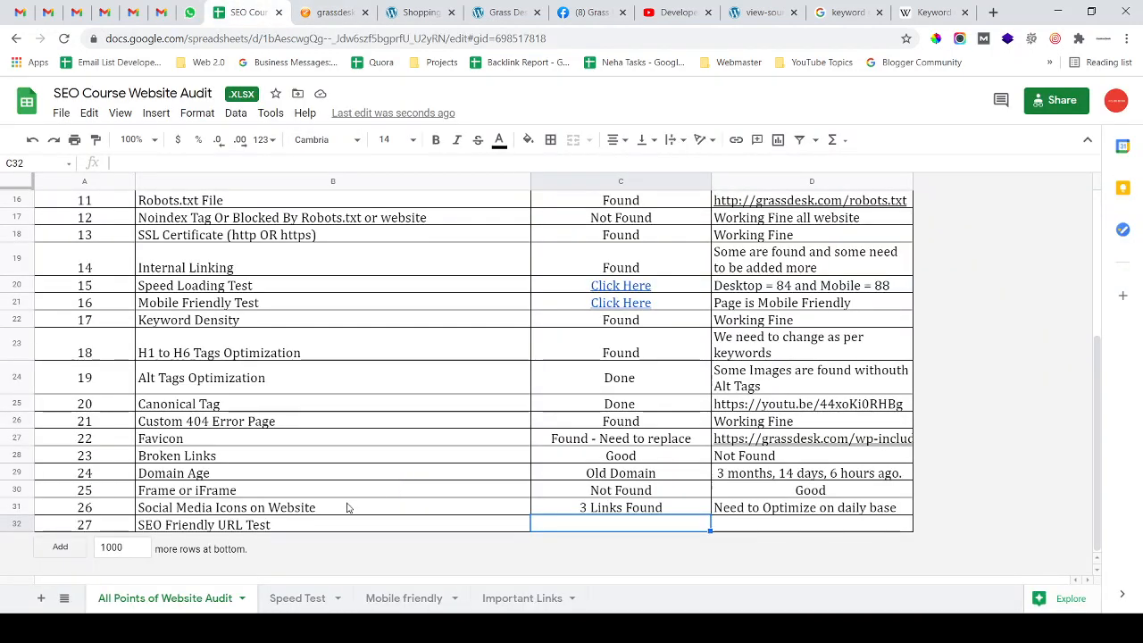
Review the findings entered for the Social Media Icons item and the checklist items above it
{"action": "left_click", "coordinate": [628, 507]}
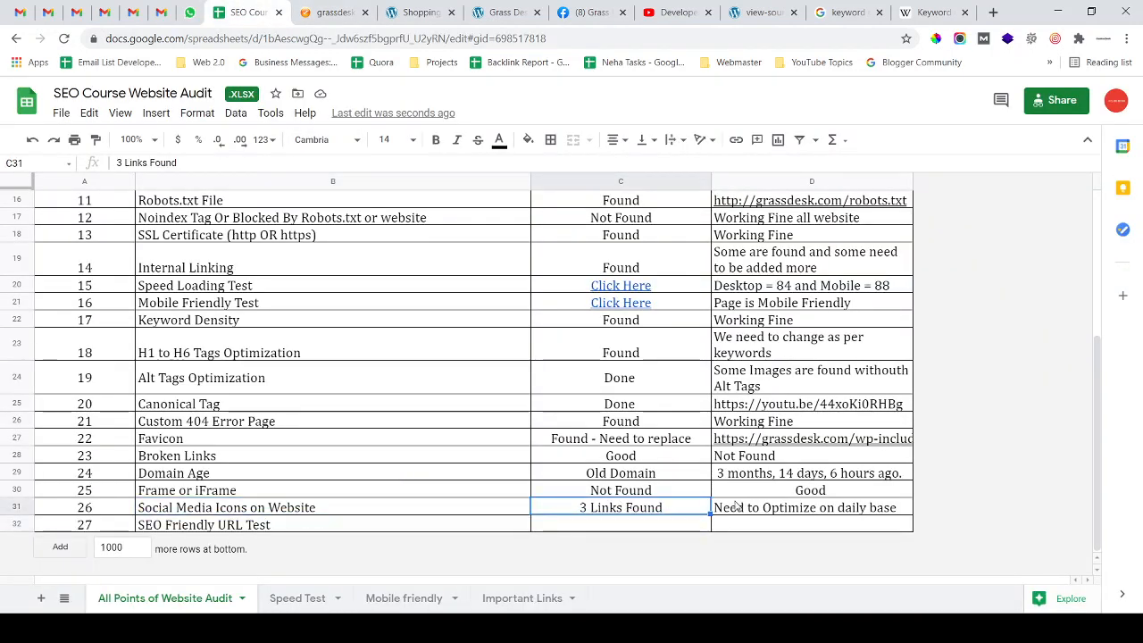
{"action": "left_click", "coordinate": [738, 507]}
{"action": "left_click", "coordinate": [678, 510]}
{"action": "left_click", "coordinate": [756, 510]}
{"action": "left_click", "coordinate": [660, 493]}
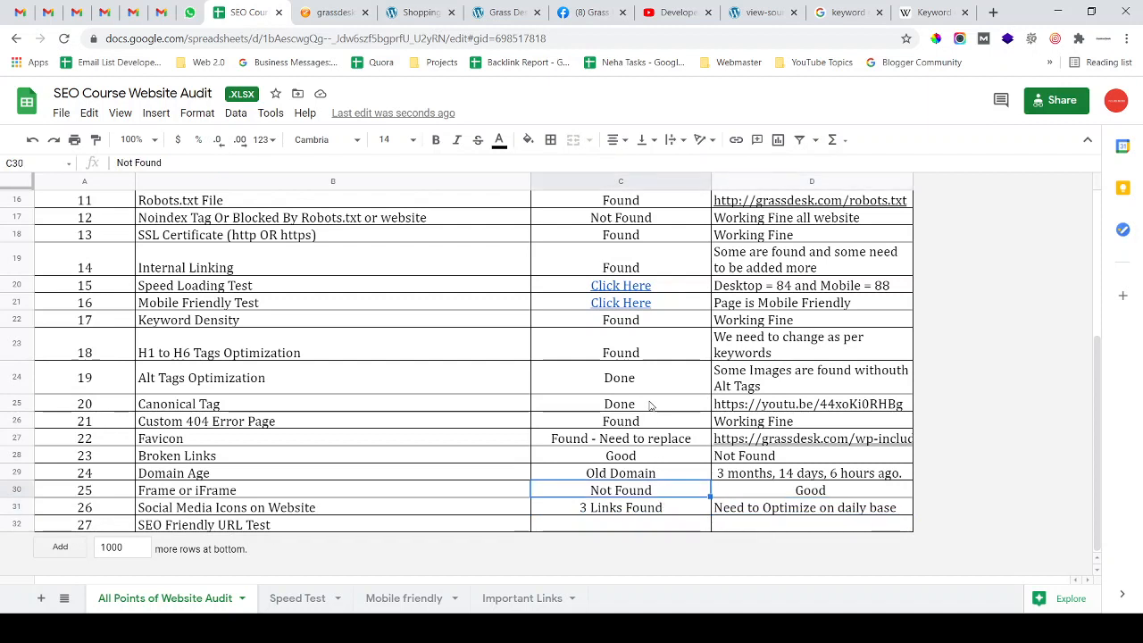
{"action": "left_click_drag", "start_coordinate": [651, 405], "coordinate": [788, 491]}
{"action": "left_click", "coordinate": [584, 325]}
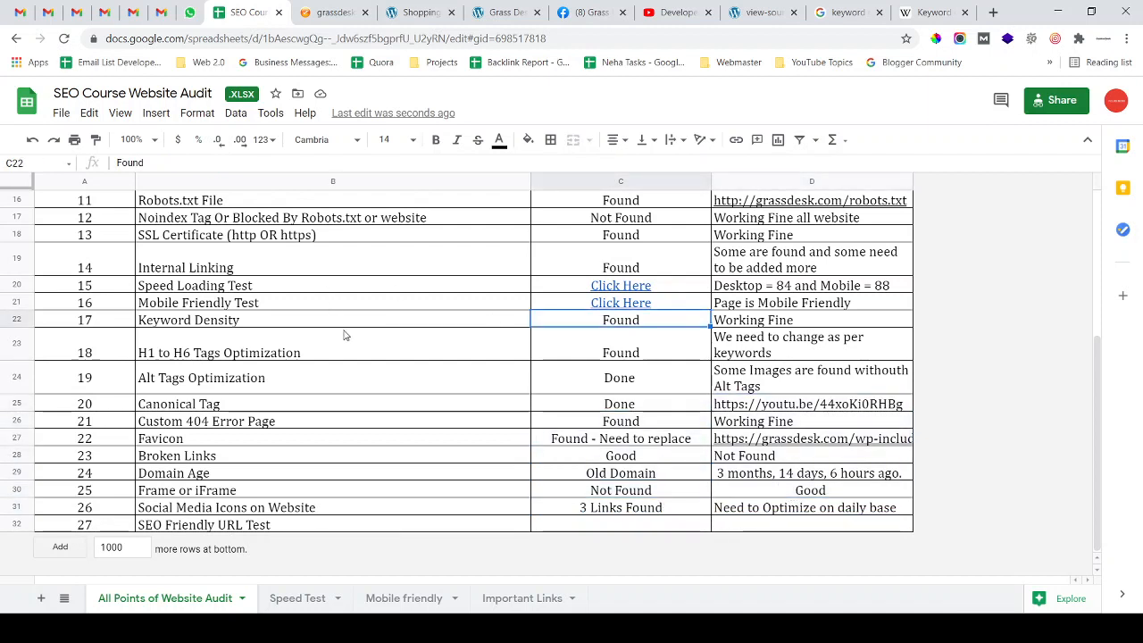
Go to the SEO Friendly URL Test checklist item and check the full address of the grassdesk.com Shopping category page
{"action": "left_click", "coordinate": [299, 525]}
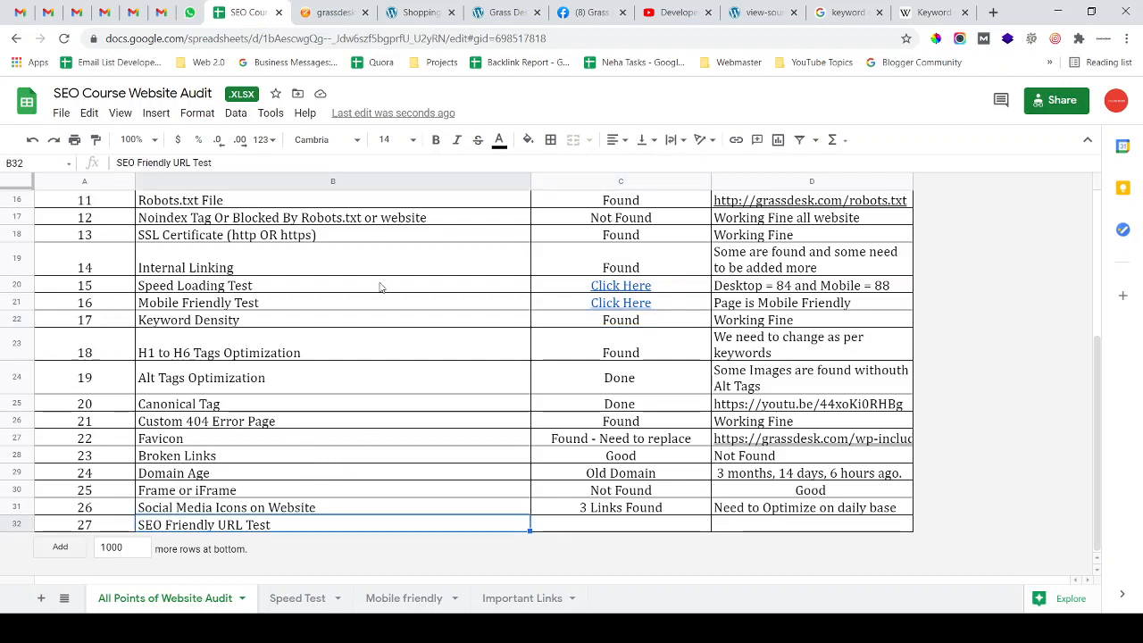
{"action": "left_click", "coordinate": [415, 12]}
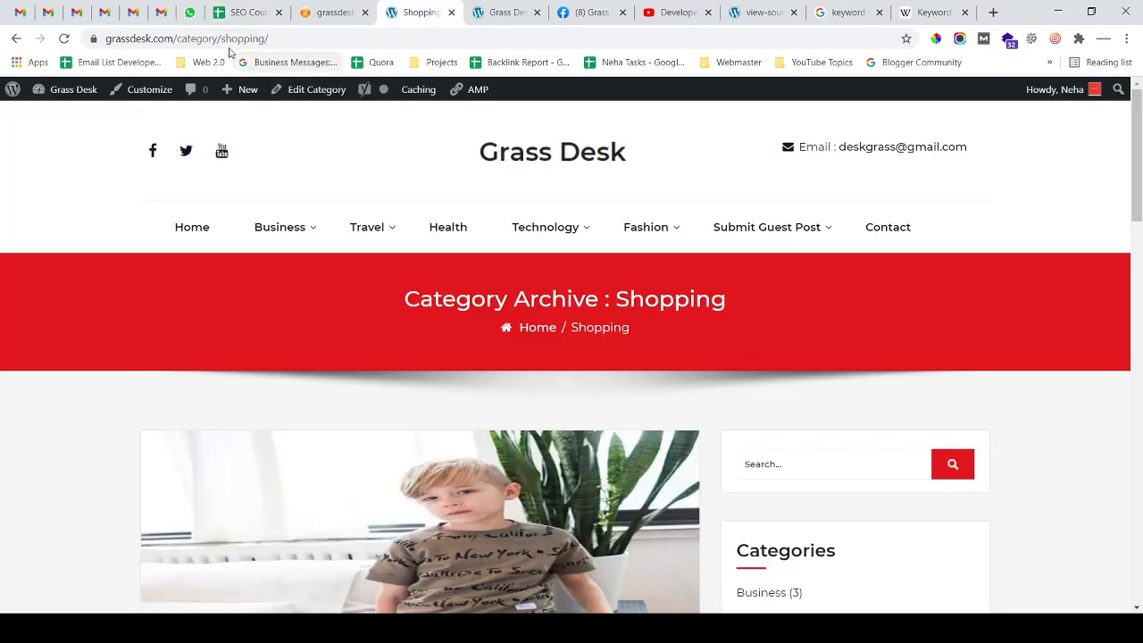
{"action": "left_click_drag", "start_coordinate": [177, 39], "coordinate": [74, 38]}
{"action": "left_click", "coordinate": [313, 38]}
{"action": "left_click_drag", "start_coordinate": [388, 42], "coordinate": [64, 38]}
{"action": "mouse_move", "coordinate": [280, 229]}
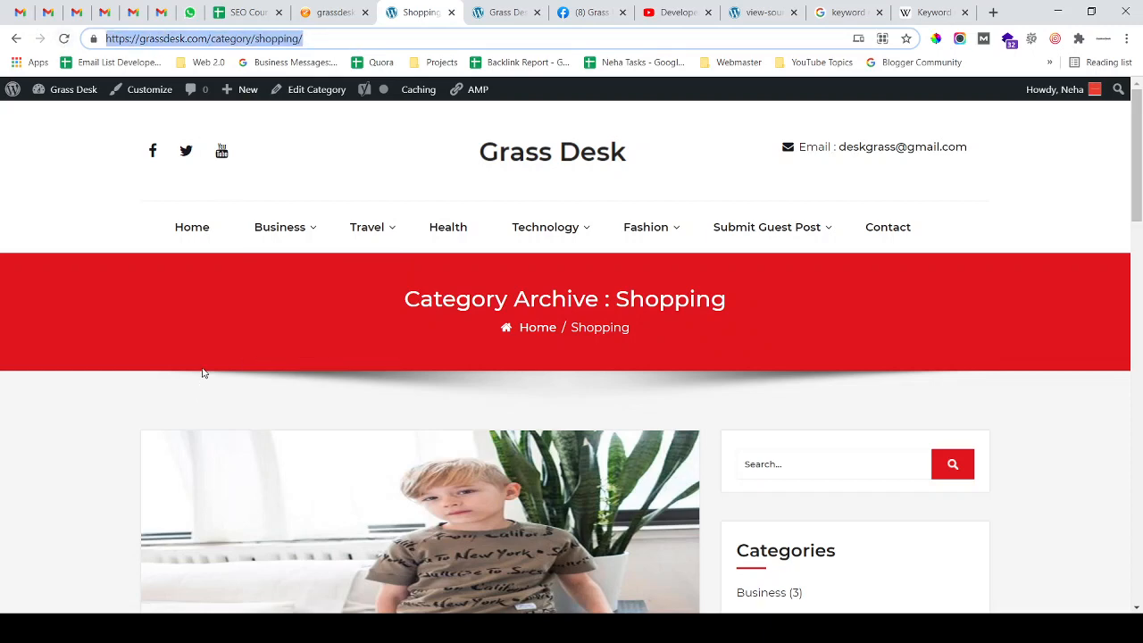
{"action": "scroll", "coordinate": [227, 340], "scroll_direction": "down", "scroll_amount": 1}
{"action": "scroll", "coordinate": [303, 141], "scroll_direction": "up", "scroll_amount": 1}
Examine the domain, "category" and "shopping" parts of the Shopping page's URL one by one
{"action": "left_click", "coordinate": [311, 40]}
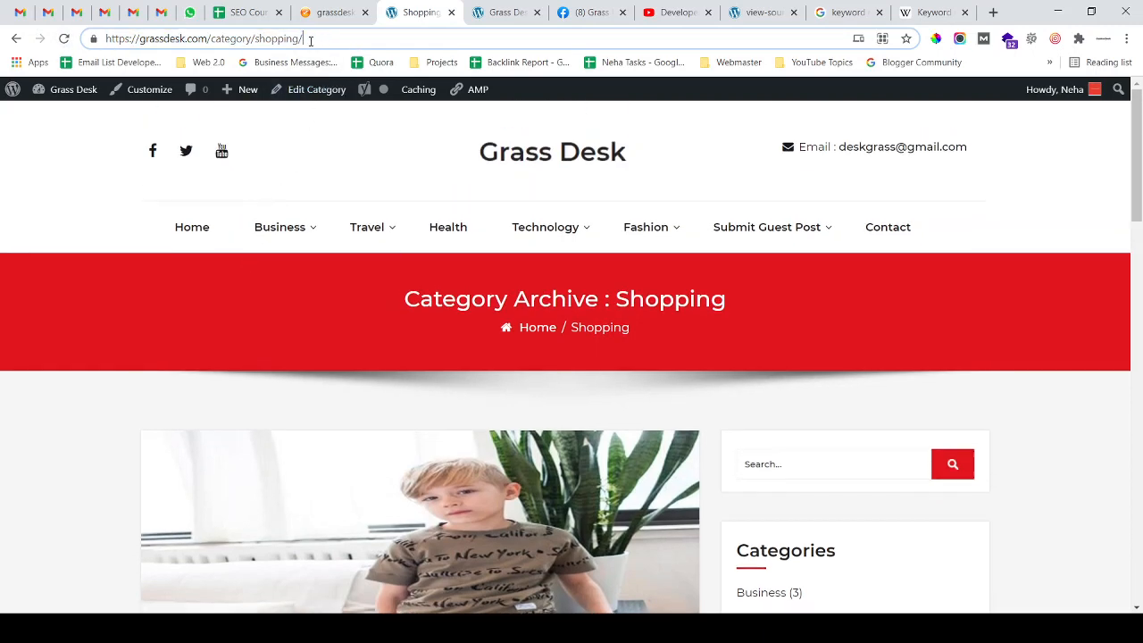
{"action": "double_click", "coordinate": [230, 40]}
{"action": "left_click_drag", "start_coordinate": [179, 34], "coordinate": [83, 35]}
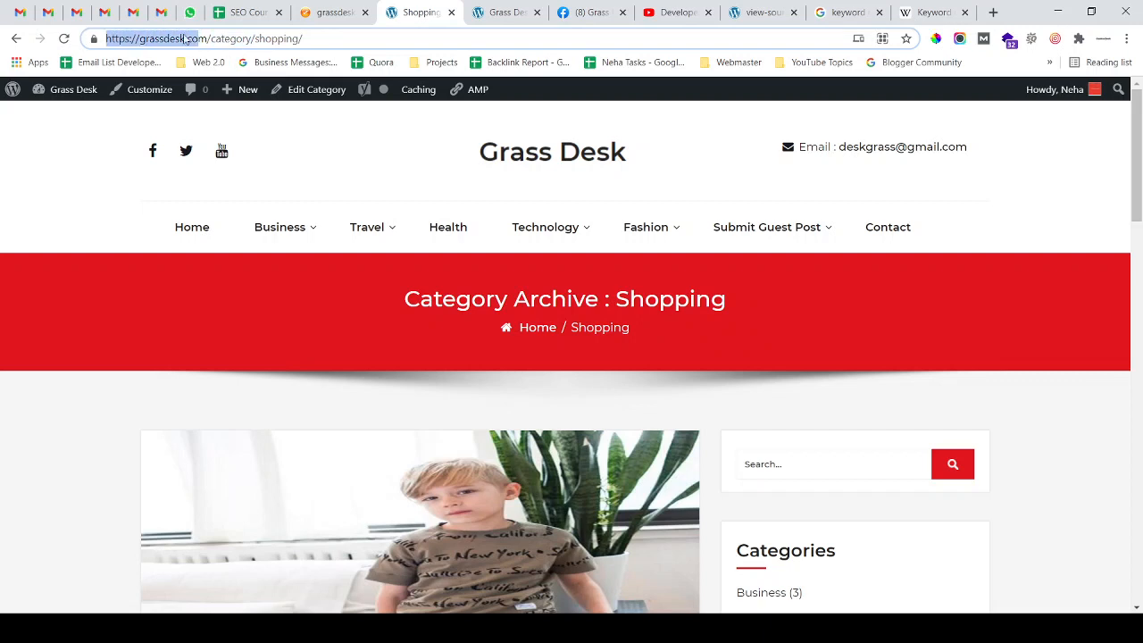
{"action": "double_click", "coordinate": [232, 38]}
{"action": "left_click", "coordinate": [277, 39]}
{"action": "double_click", "coordinate": [276, 38]}
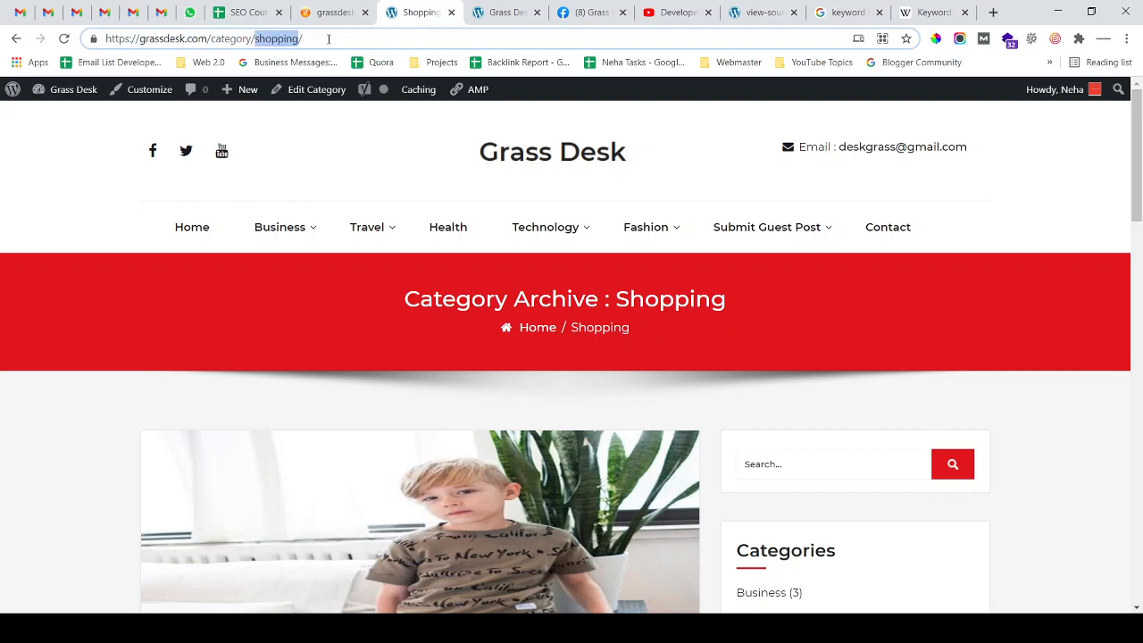
{"action": "left_click_drag", "start_coordinate": [302, 38], "coordinate": [103, 38]}
Open the article "What every parent must know before shopping for kids clothing" and examine the hyphen-separated words in its URL
{"action": "scroll", "coordinate": [402, 361], "scroll_direction": "down", "scroll_amount": 5}
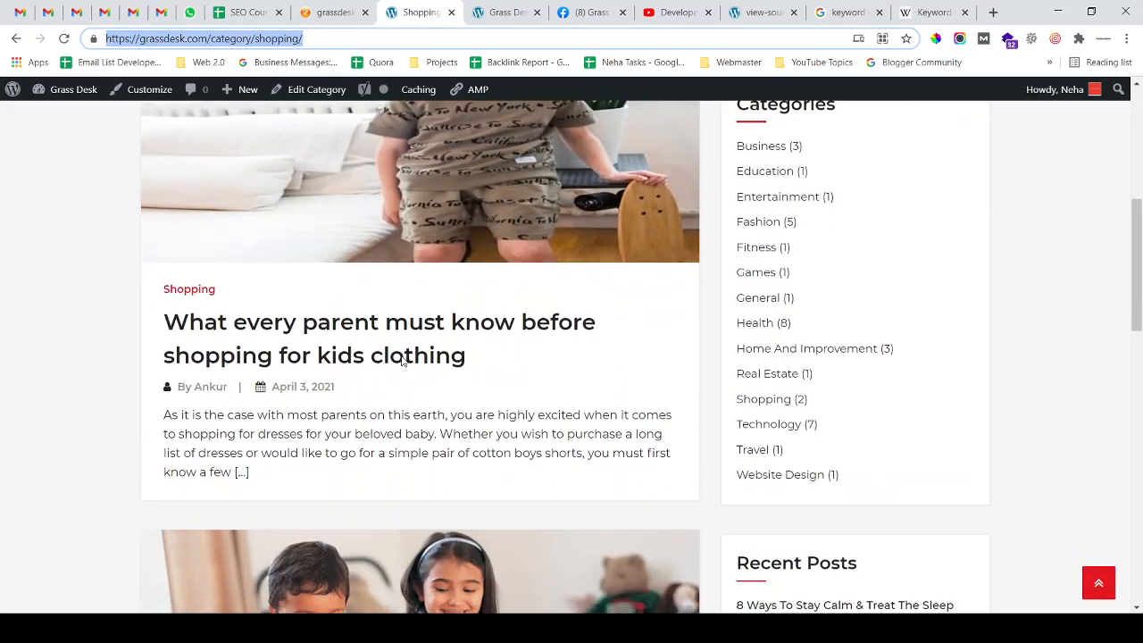
{"action": "key", "text": "Return"}
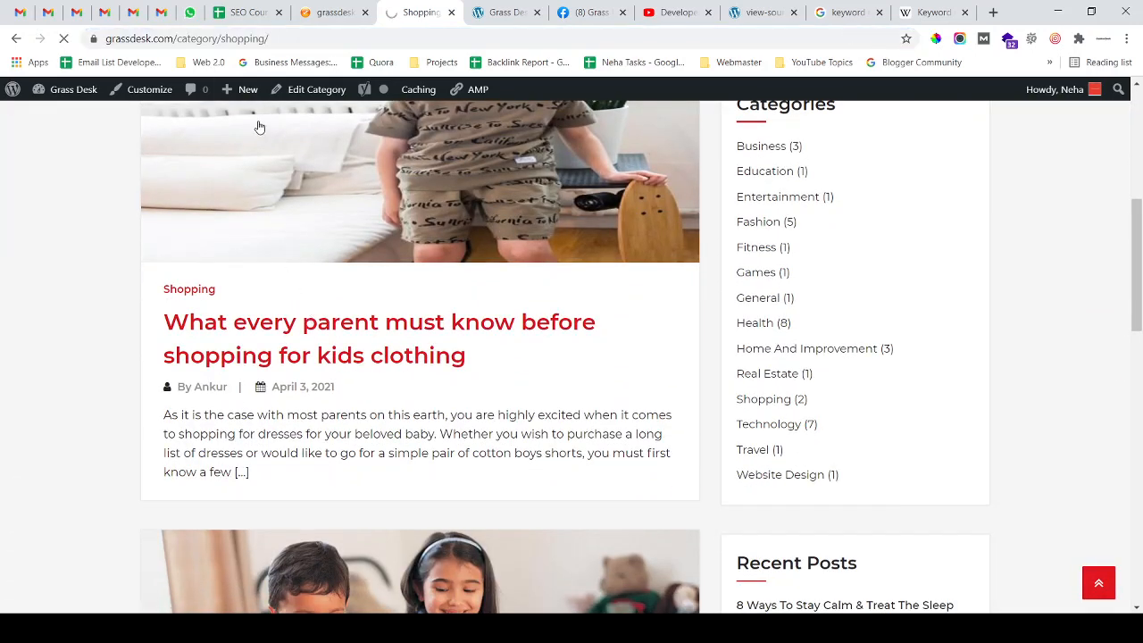
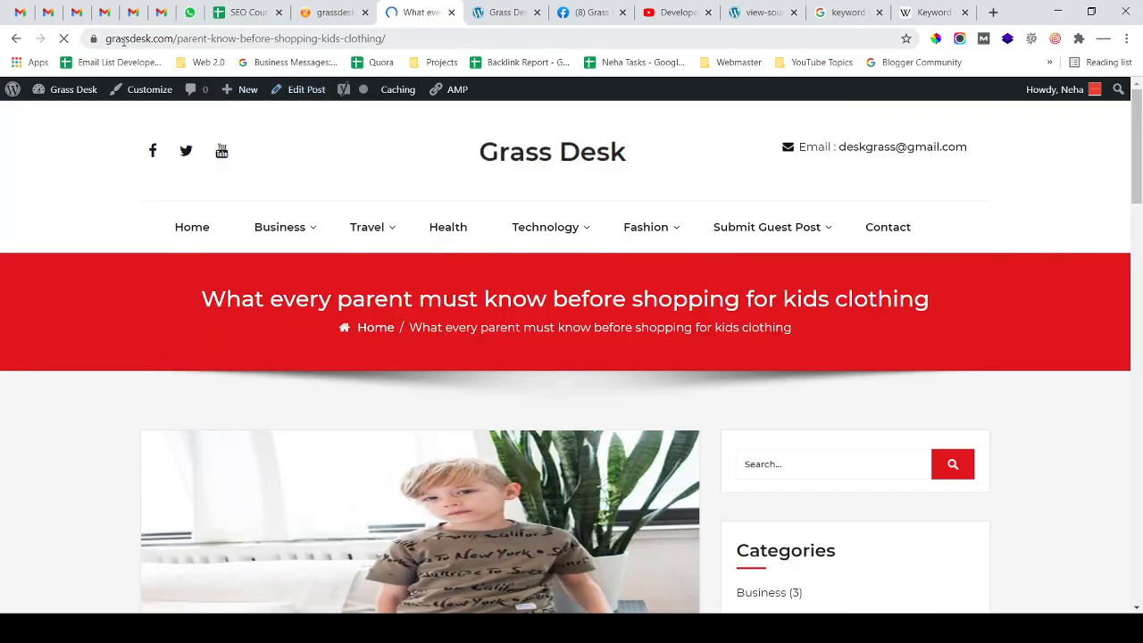
{"action": "left_click", "coordinate": [143, 41]}
{"action": "left_click", "coordinate": [183, 40]}
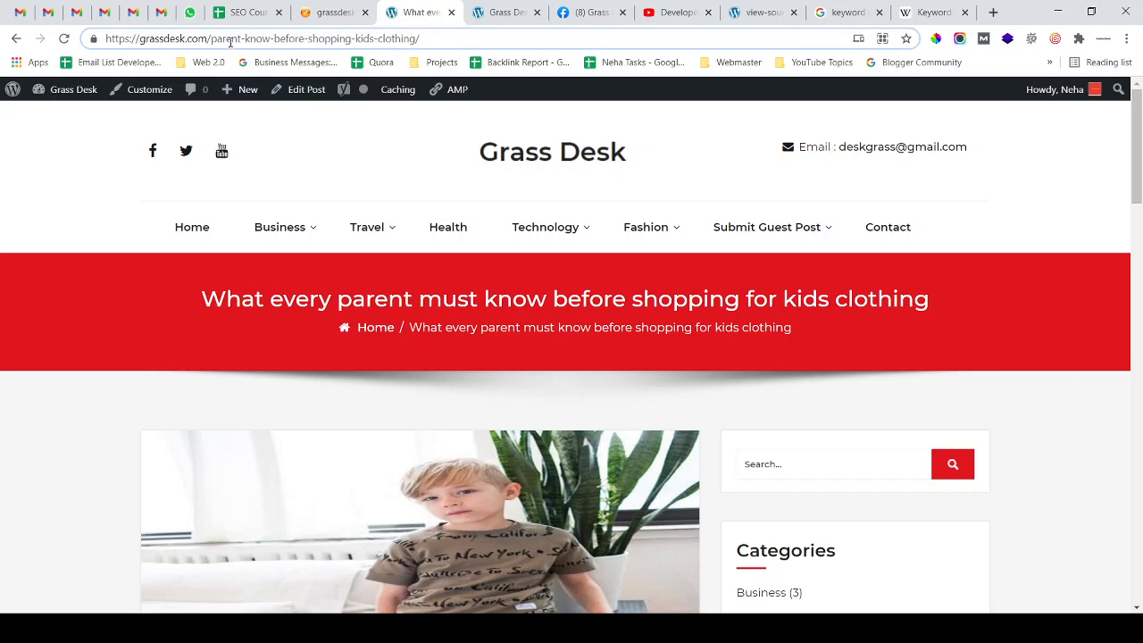
{"action": "double_click", "coordinate": [232, 40]}
{"action": "double_click", "coordinate": [259, 39]}
{"action": "double_click", "coordinate": [291, 39]}
{"action": "double_click", "coordinate": [330, 40]}
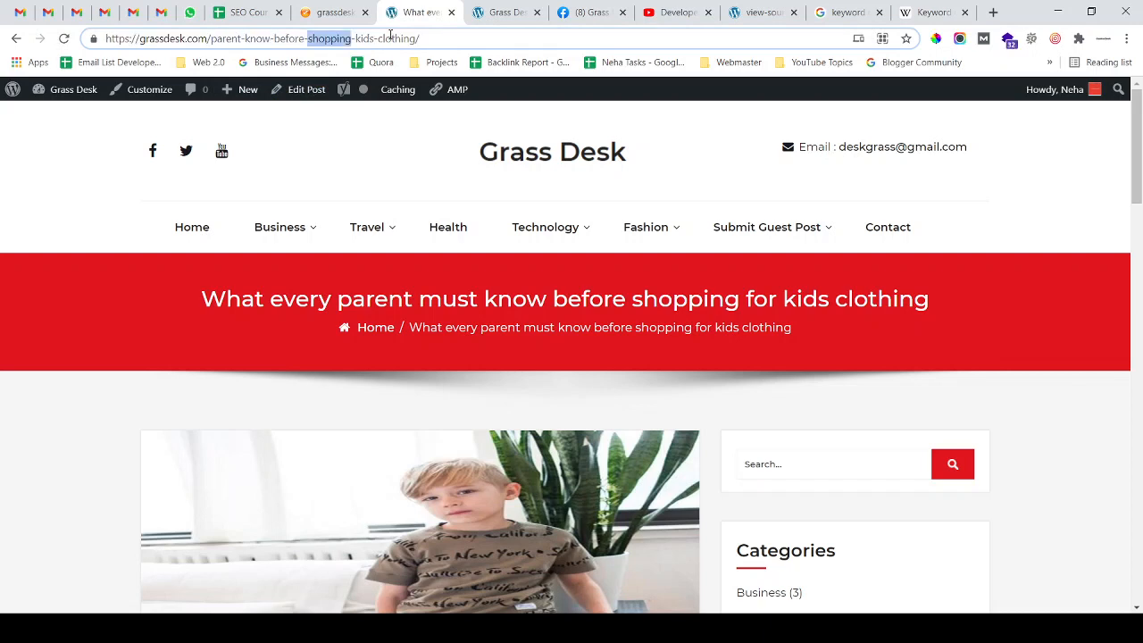
{"action": "double_click", "coordinate": [398, 38]}
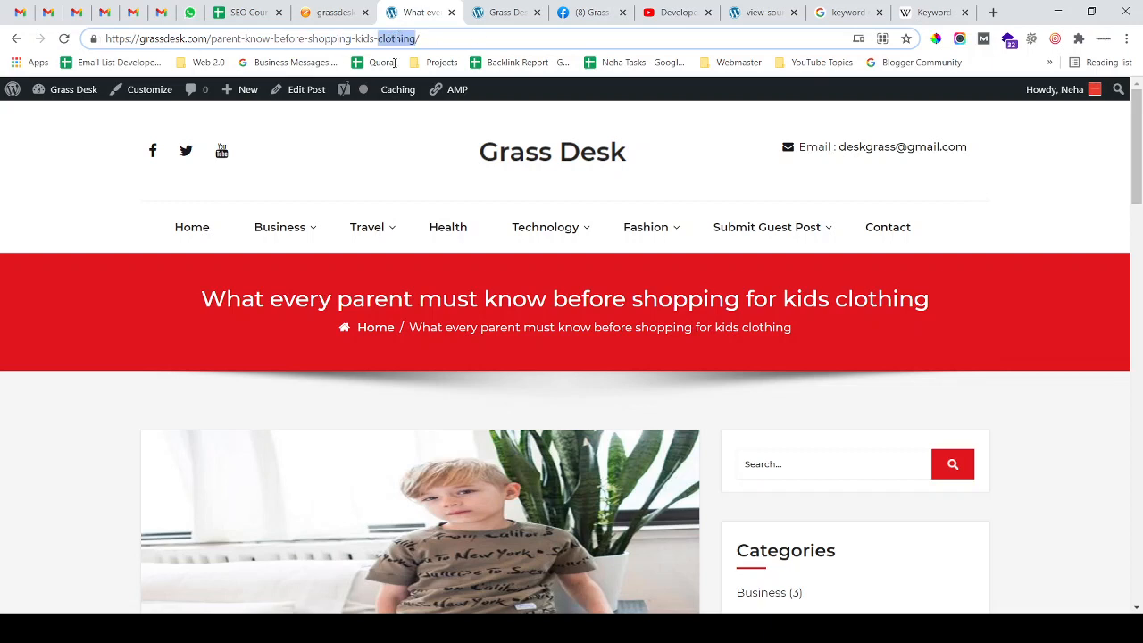
{"action": "key", "text": "ctrl+a"}
{"action": "left_click_drag", "start_coordinate": [446, 39], "coordinate": [78, 41]}
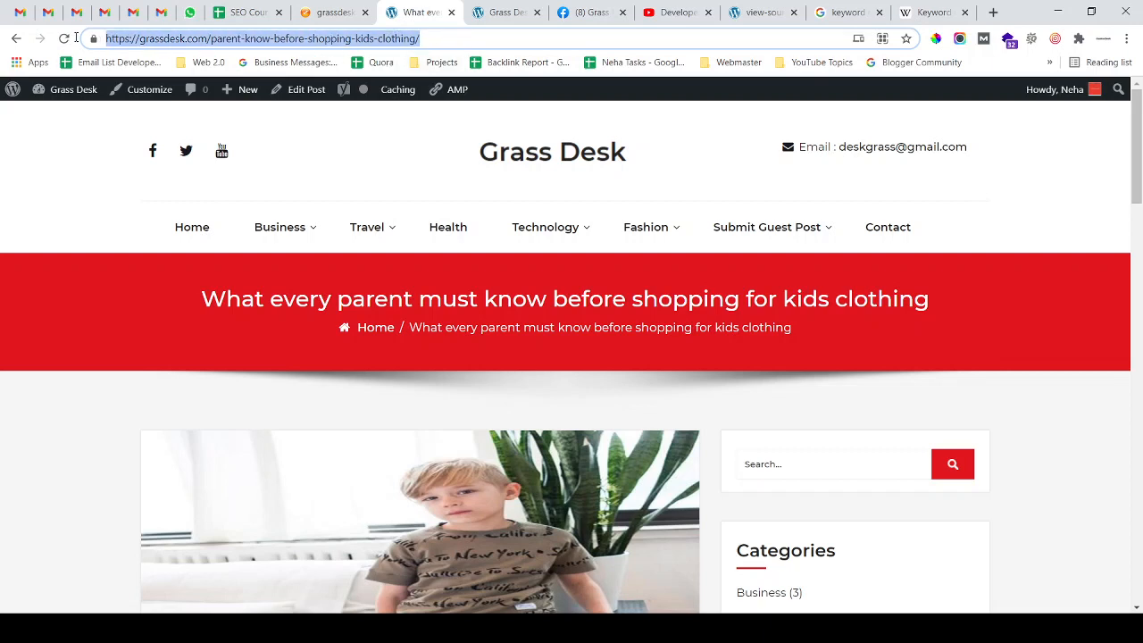
{"action": "left_click", "coordinate": [452, 38]}
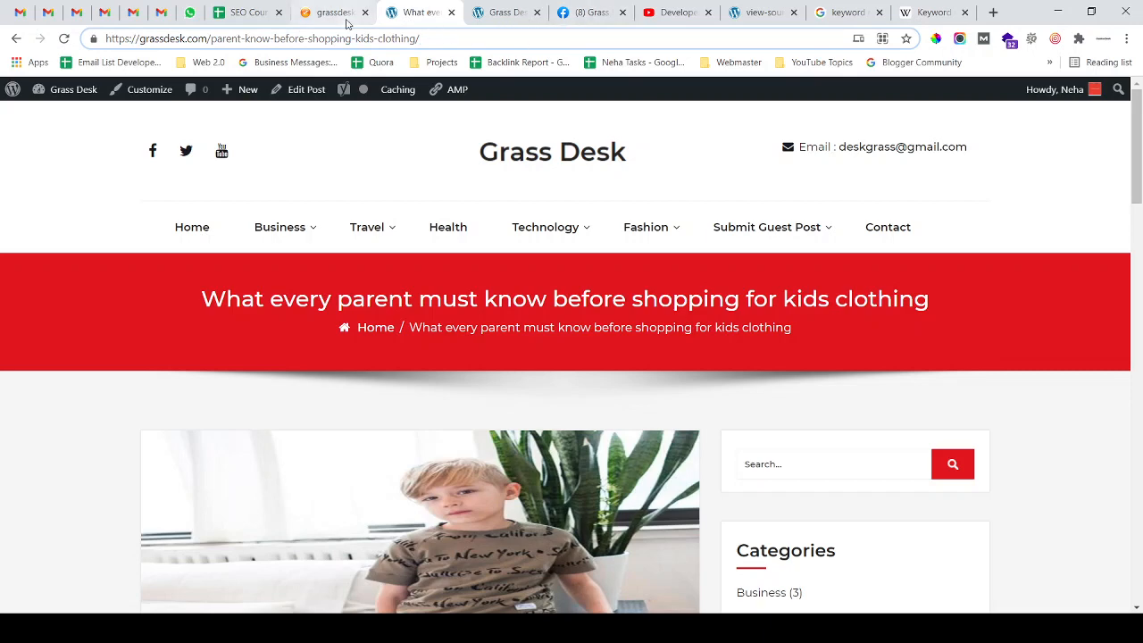
Return to the audit spreadsheet and open the Important Links sheet to see the SEO-friendly URL examples
{"action": "left_click", "coordinate": [245, 12]}
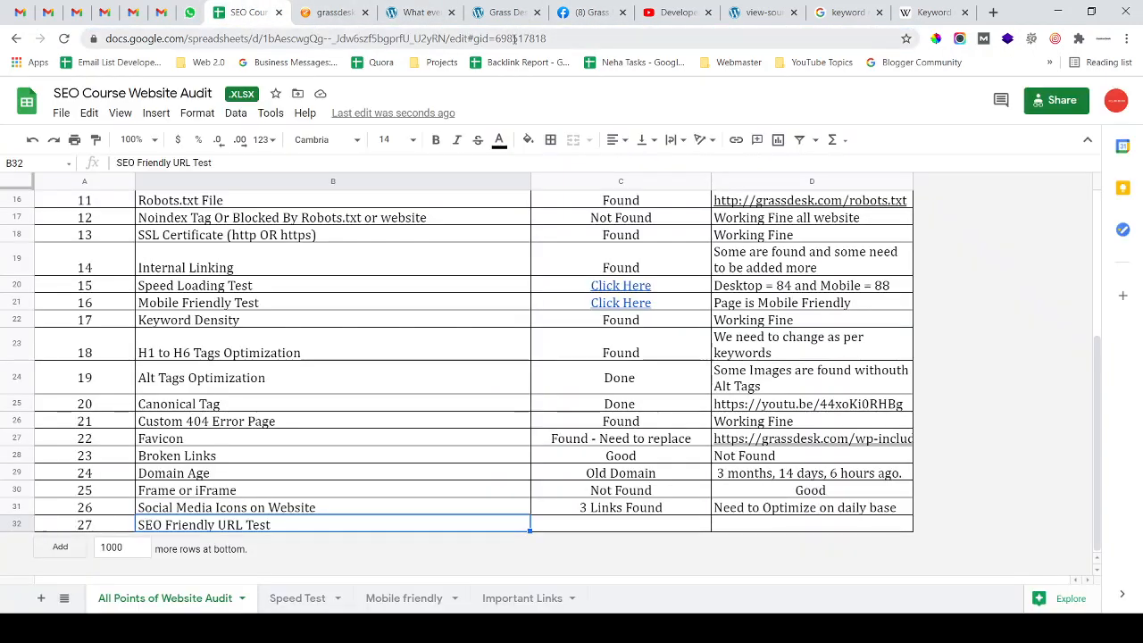
{"action": "left_click", "coordinate": [466, 302]}
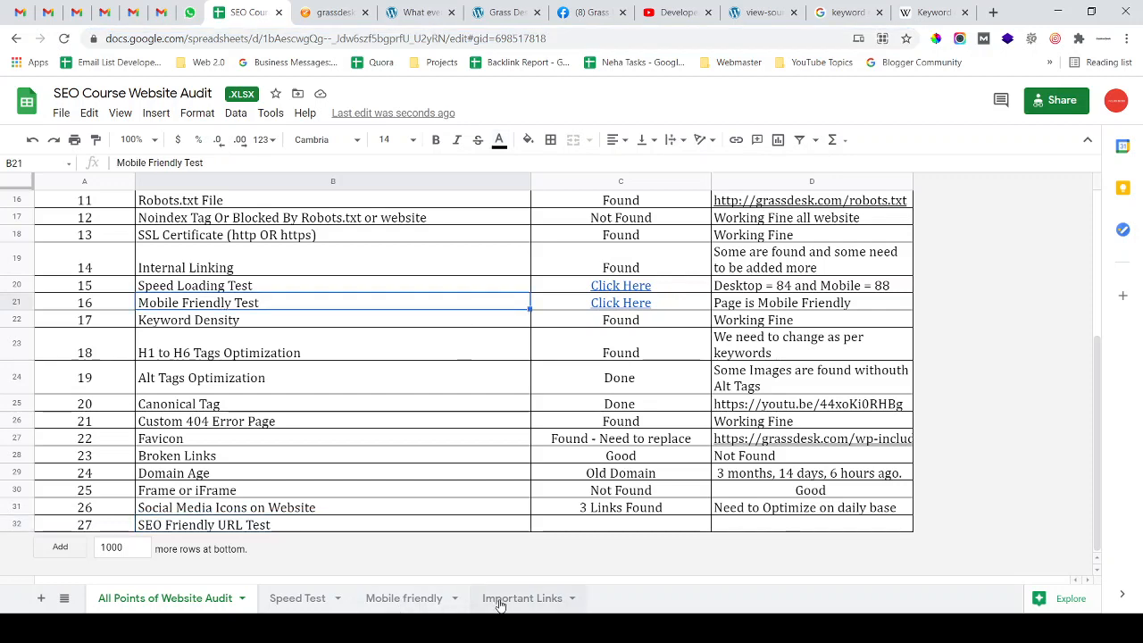
{"action": "left_click", "coordinate": [505, 599]}
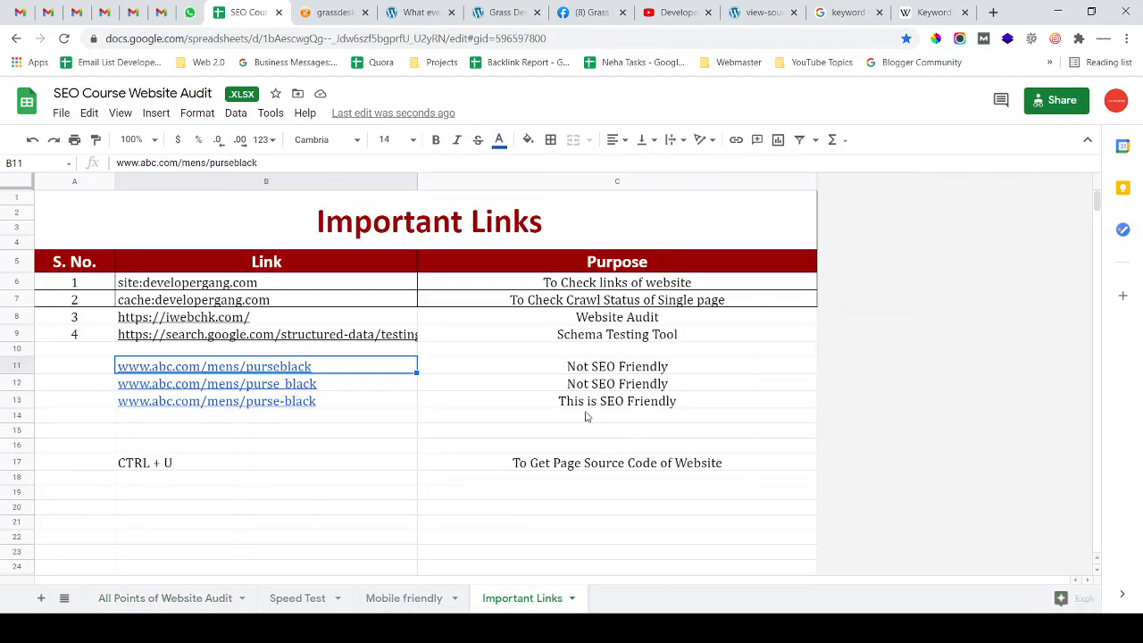
{"action": "left_click", "coordinate": [364, 406]}
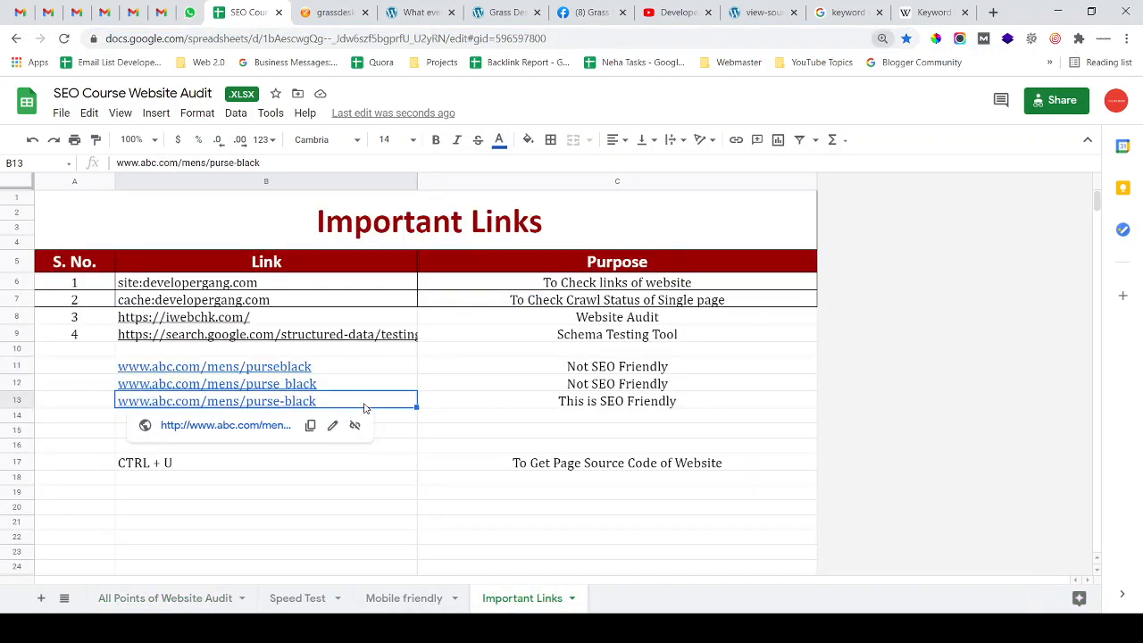
{"action": "key", "text": "ctrl+plus"}
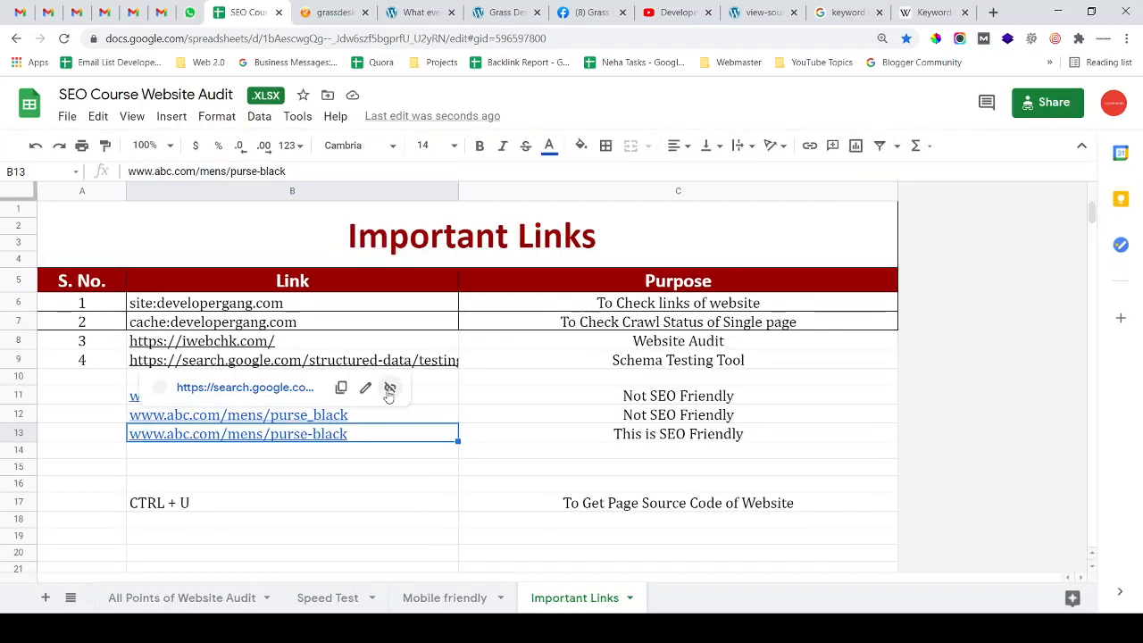
{"action": "left_click", "coordinate": [454, 403]}
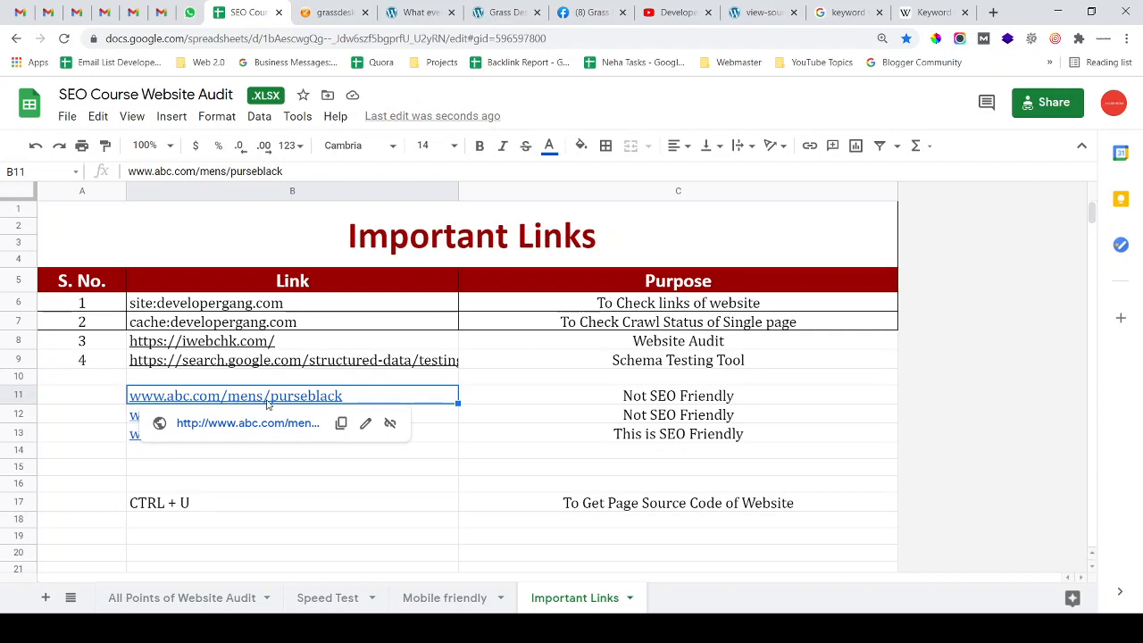
{"action": "double_click", "coordinate": [353, 399]}
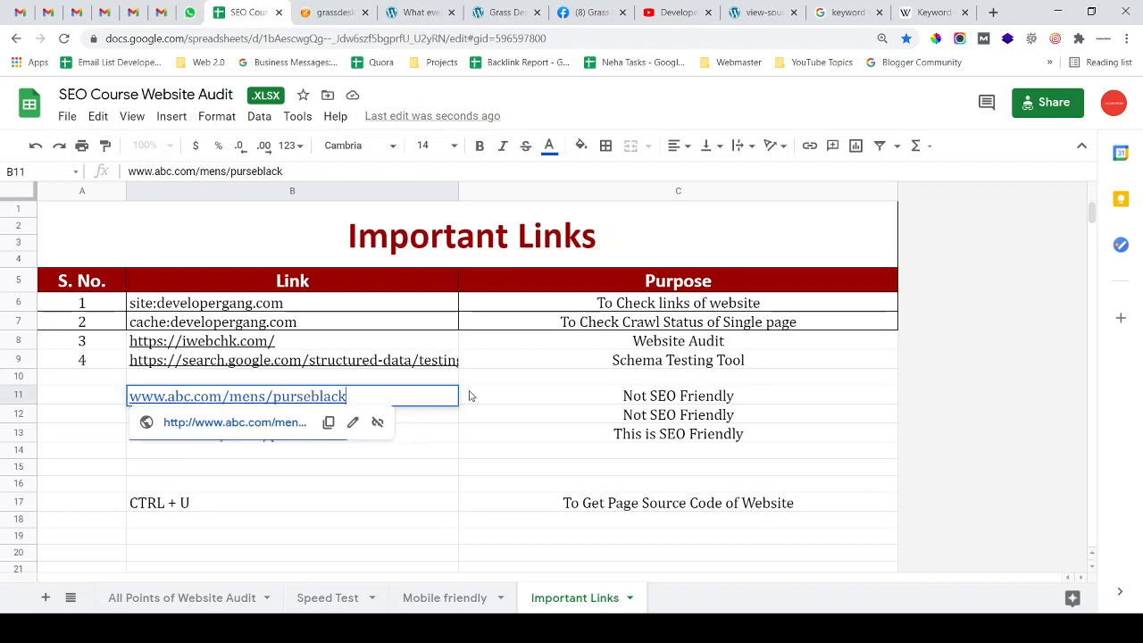
{"action": "left_click", "coordinate": [645, 403]}
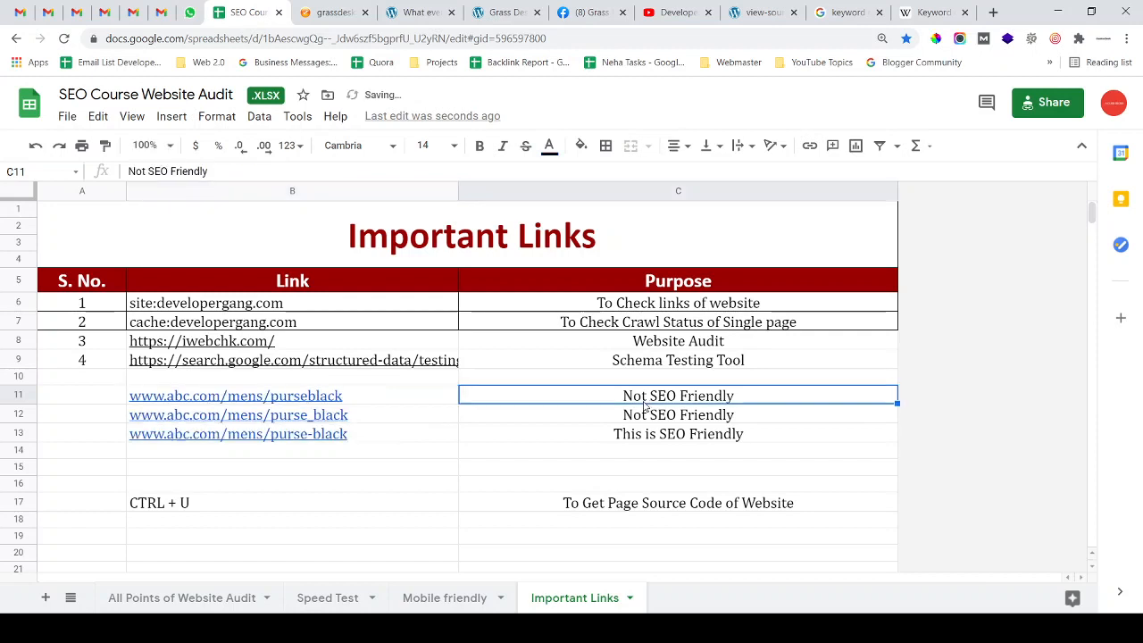
{"action": "left_click", "coordinate": [383, 419]}
{"action": "double_click", "coordinate": [364, 399]}
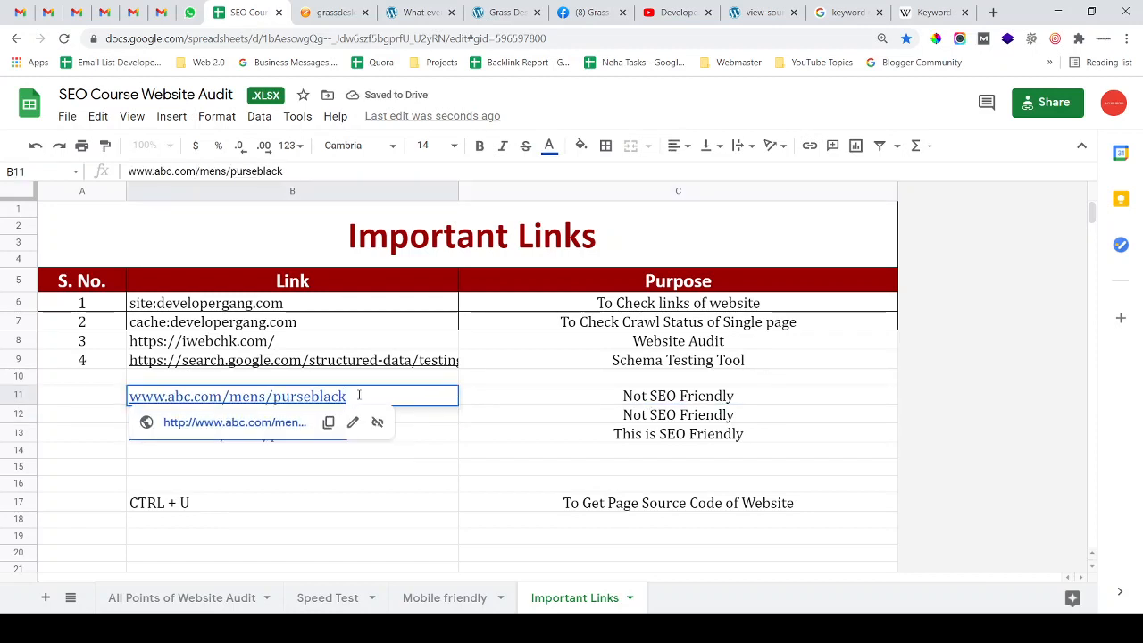
{"action": "left_click_drag", "start_coordinate": [357, 399], "coordinate": [277, 402]}
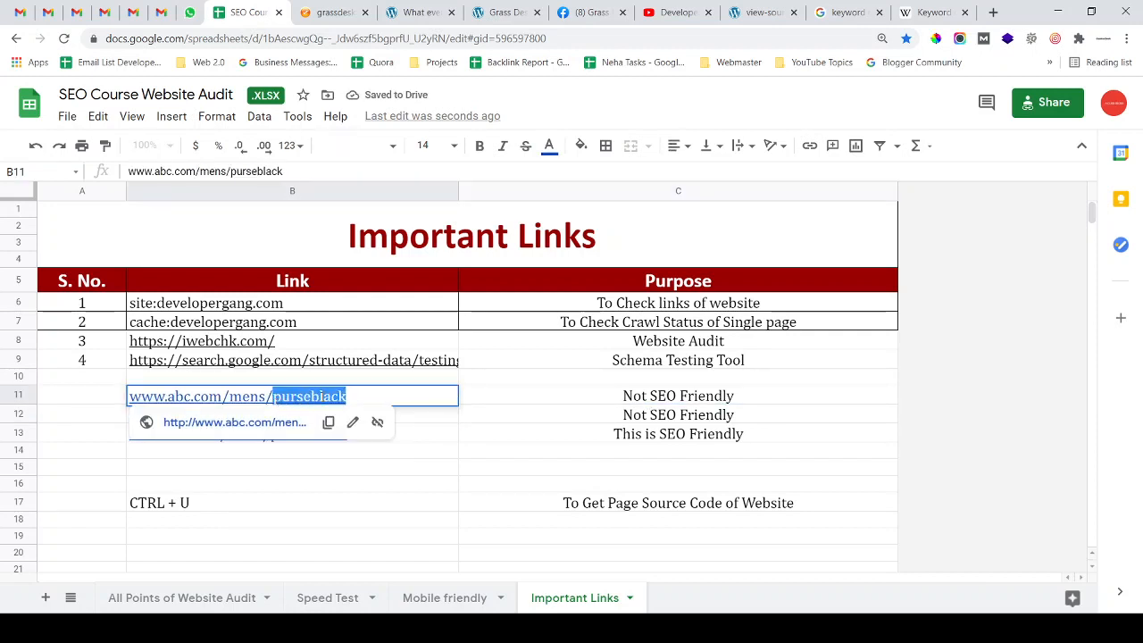
{"action": "left_click", "coordinate": [506, 398]}
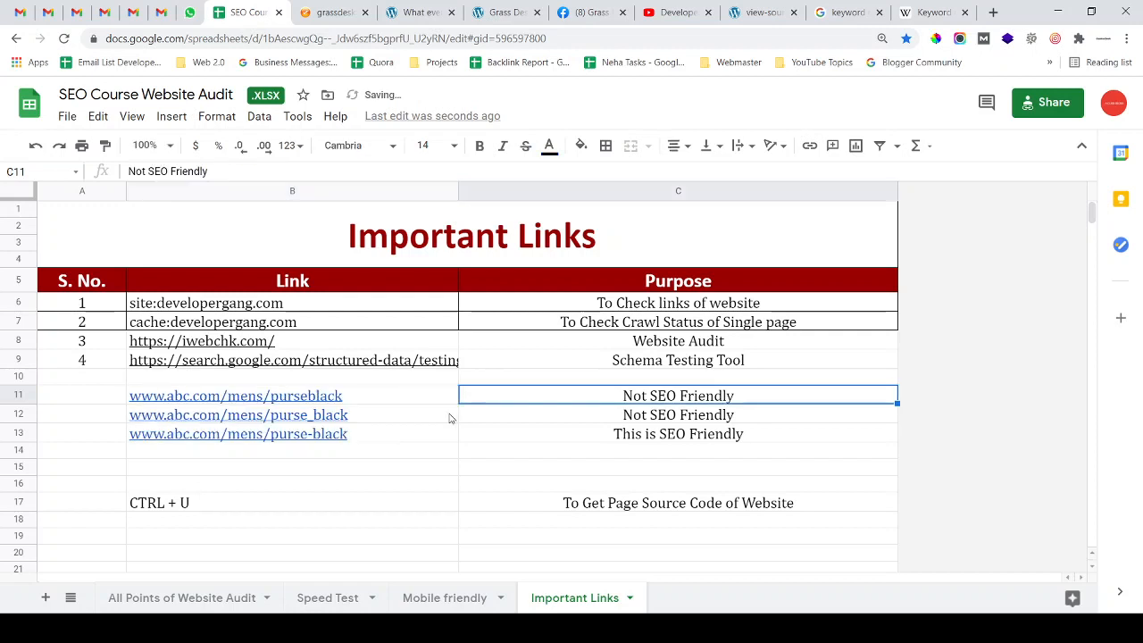
{"action": "double_click", "coordinate": [375, 435]}
{"action": "left_click_drag", "start_coordinate": [366, 434], "coordinate": [128, 444]}
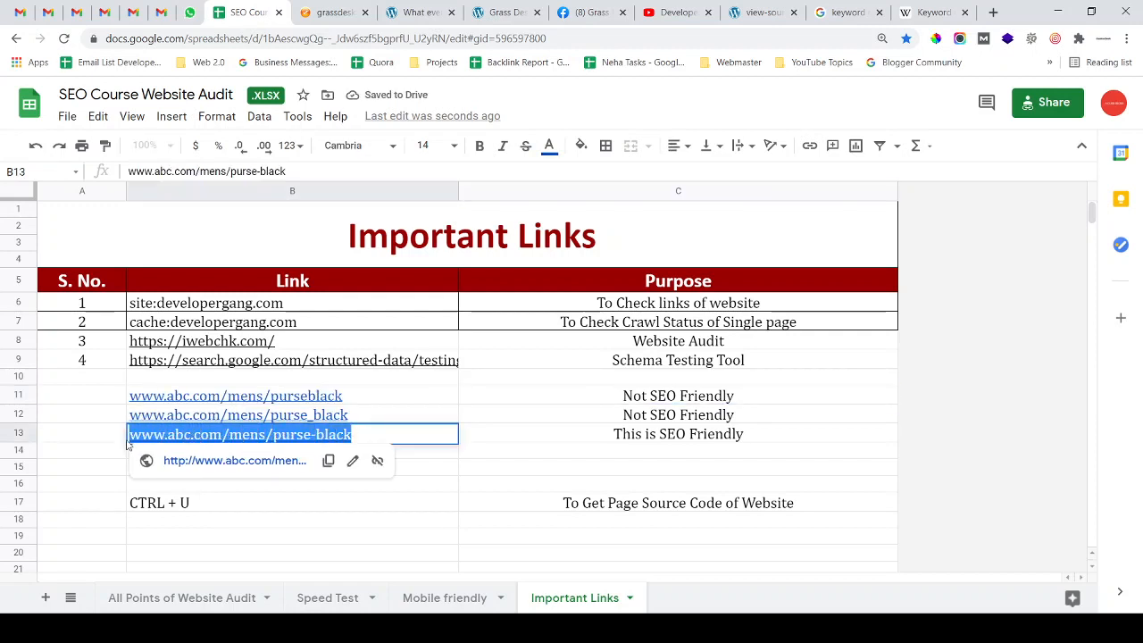
{"action": "left_click", "coordinate": [371, 429]}
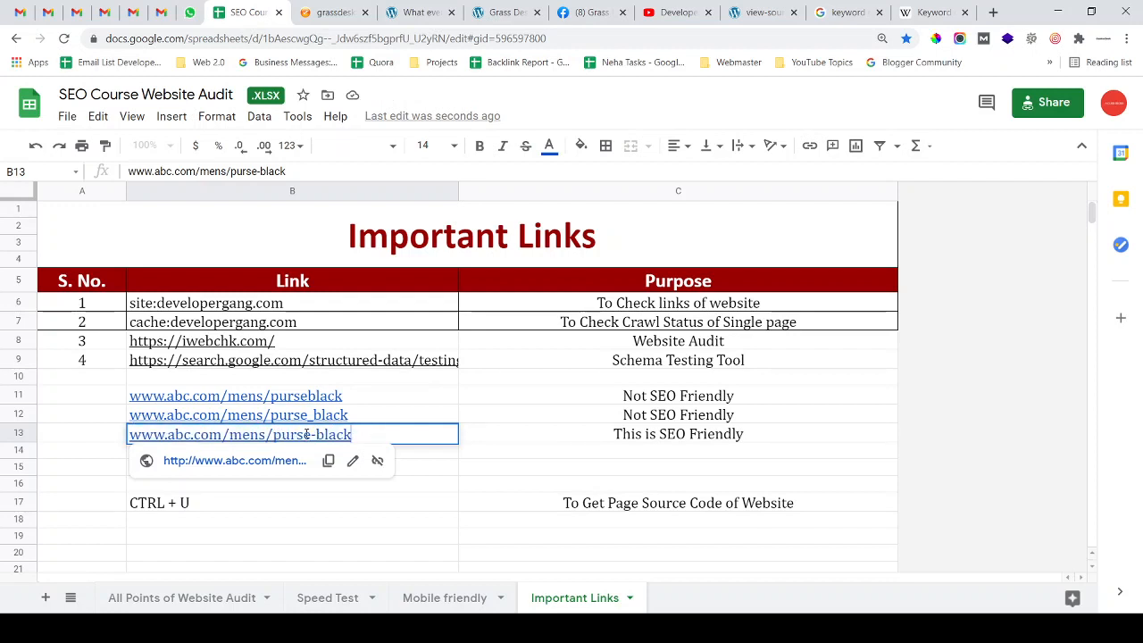
{"action": "left_click", "coordinate": [464, 430]}
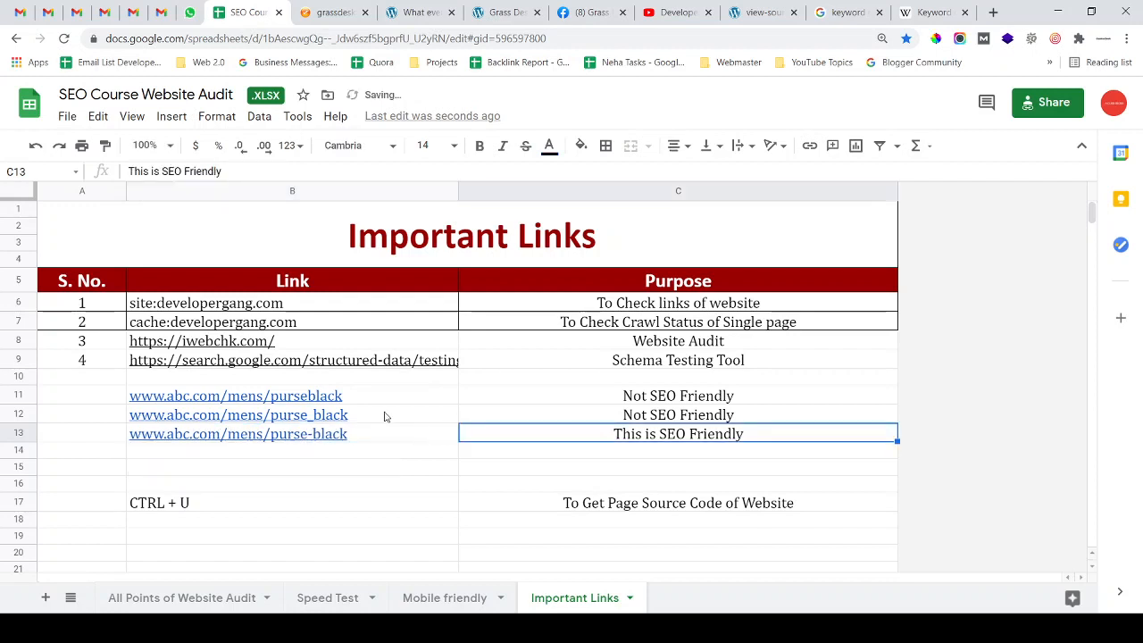
{"action": "left_click", "coordinate": [383, 413]}
{"action": "double_click", "coordinate": [356, 416]}
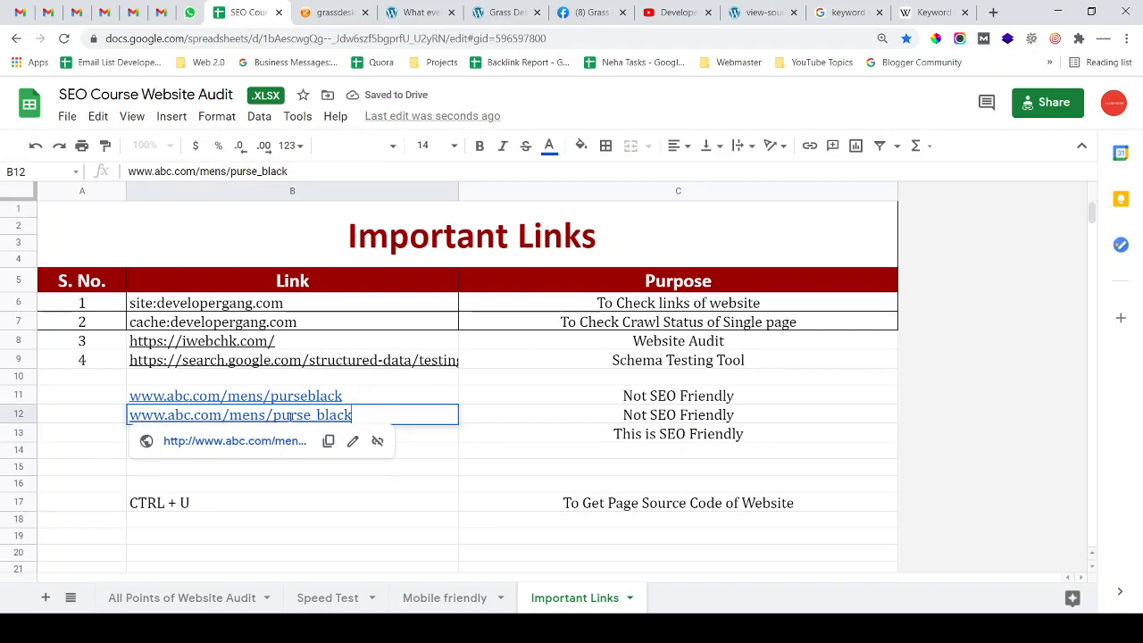
{"action": "left_click", "coordinate": [506, 422]}
{"action": "left_click", "coordinate": [353, 413]}
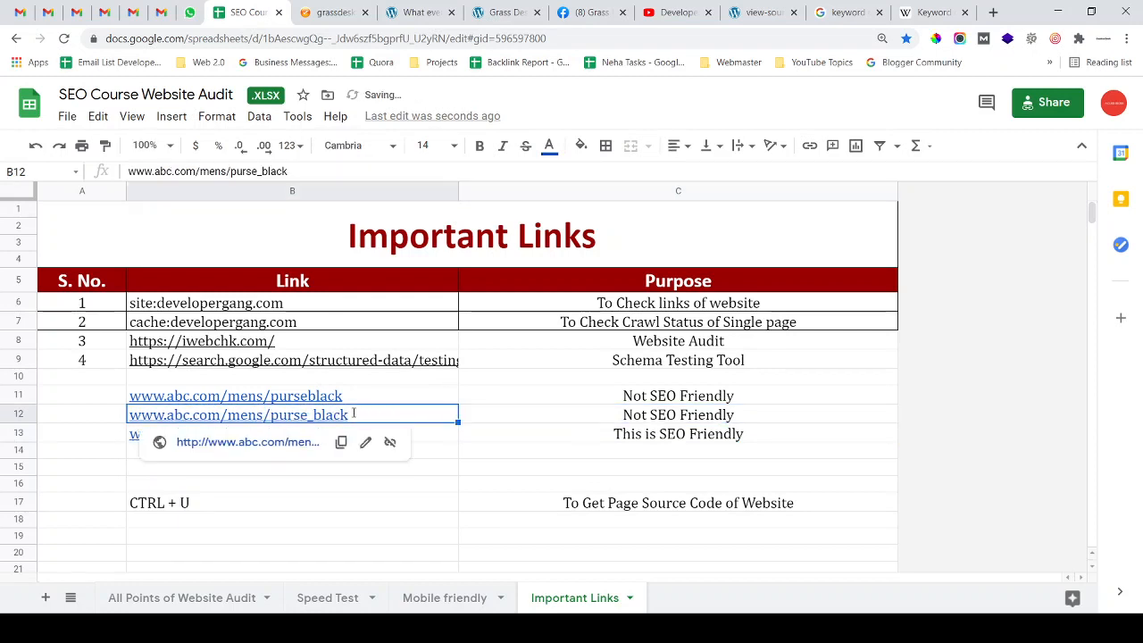
{"action": "double_click", "coordinate": [354, 414]}
{"action": "left_click", "coordinate": [522, 421]}
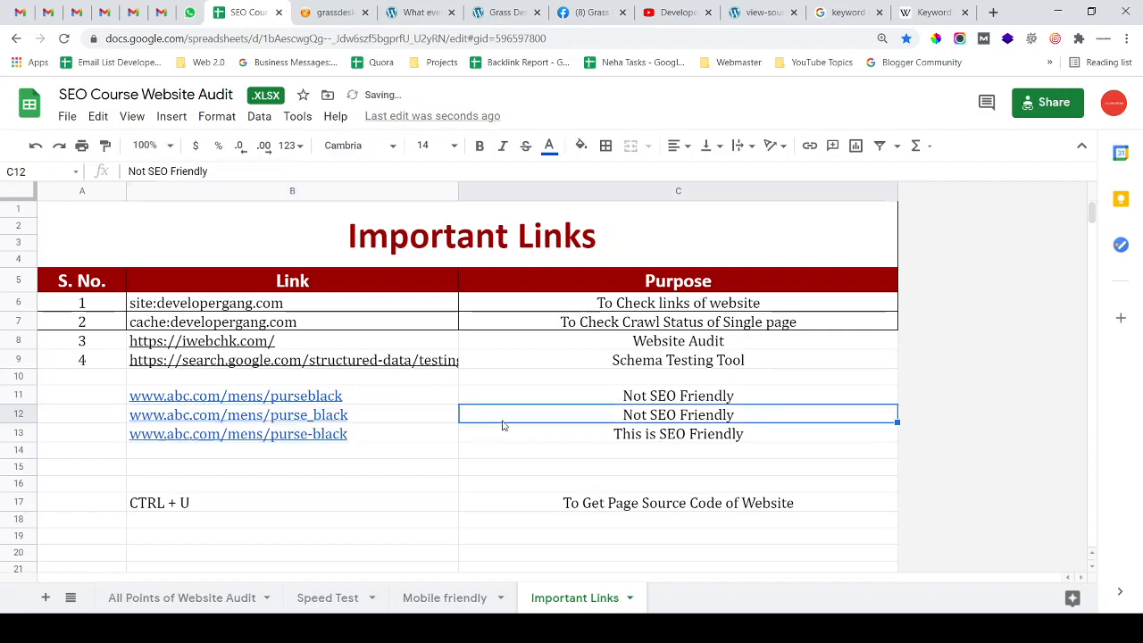
Check the word after the hyphen in the purse-black example and compare all three example URLs with their labels
{"action": "left_click", "coordinate": [379, 434]}
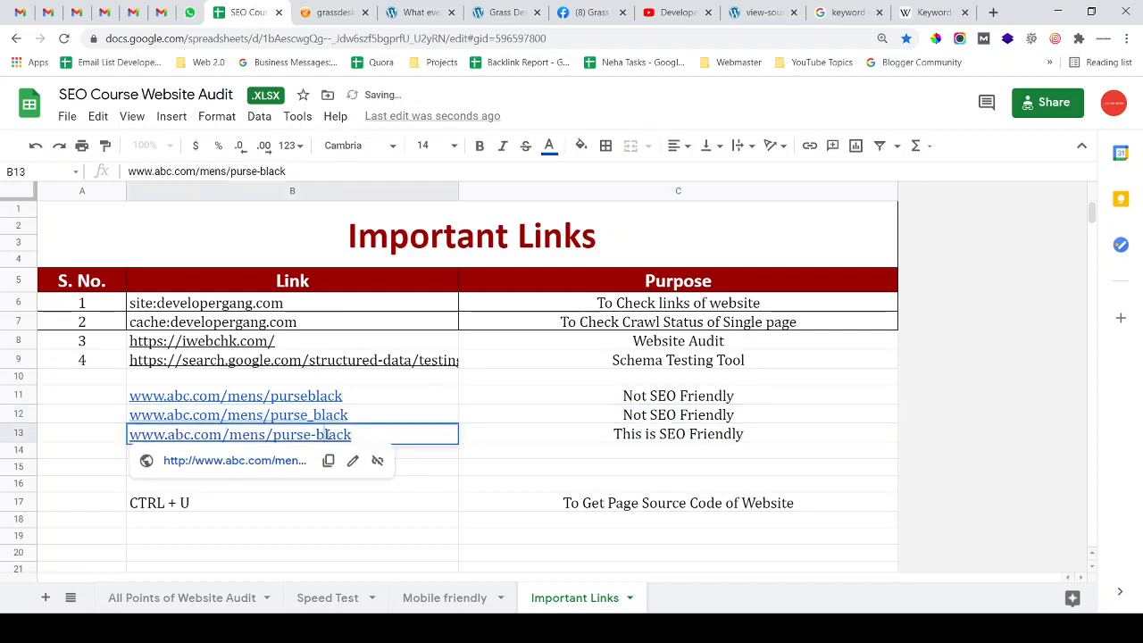
{"action": "double_click", "coordinate": [378, 434]}
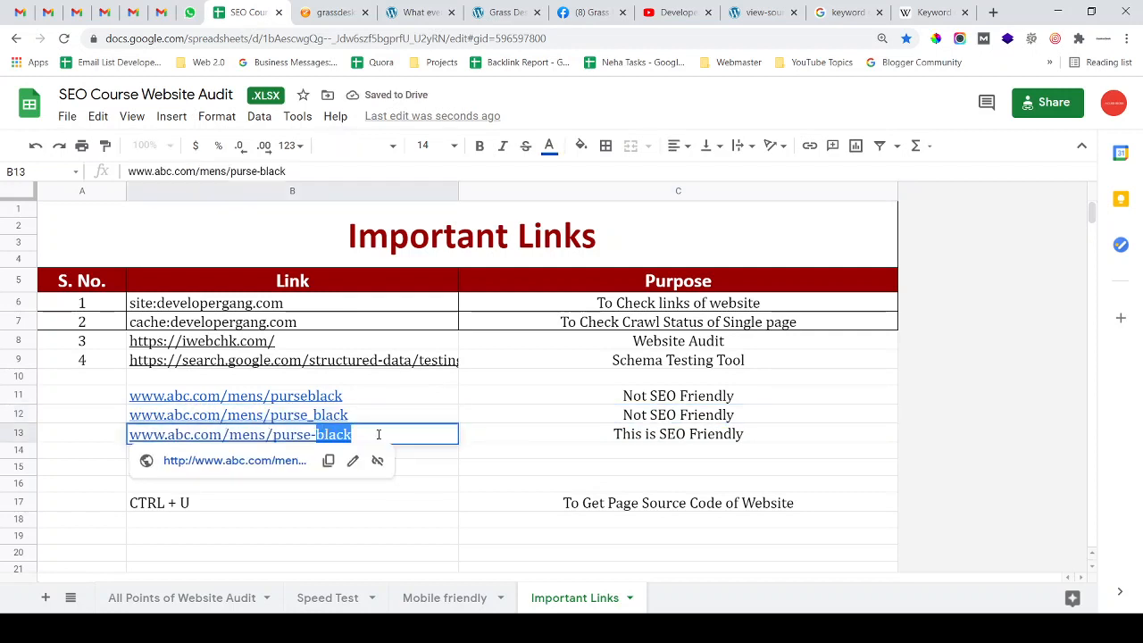
{"action": "left_click", "coordinate": [477, 439]}
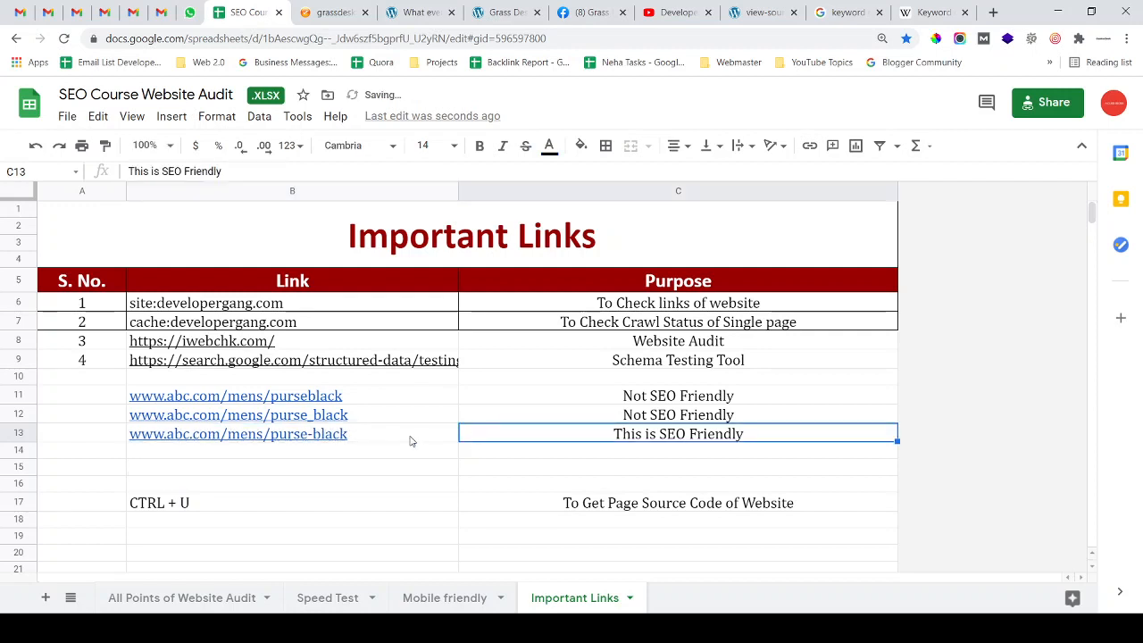
{"action": "left_click_drag", "start_coordinate": [429, 395], "coordinate": [474, 431]}
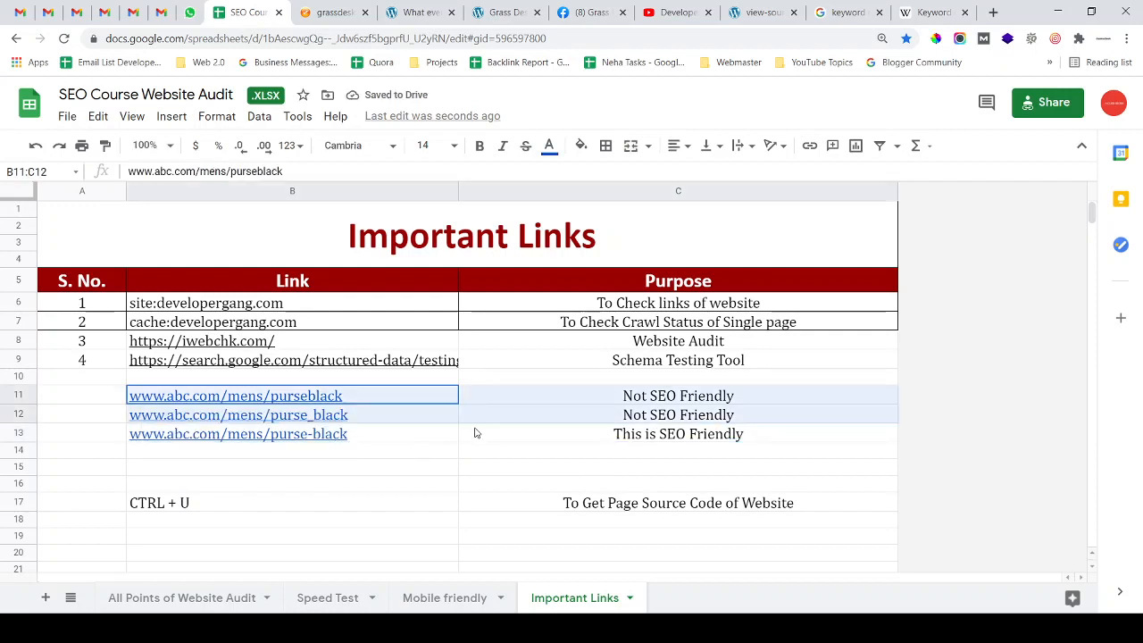
{"action": "left_click", "coordinate": [480, 437]}
Return to the grassdesk.com kids clothing article and recheck its full URL against the hyphenated example
{"action": "left_click", "coordinate": [404, 11]}
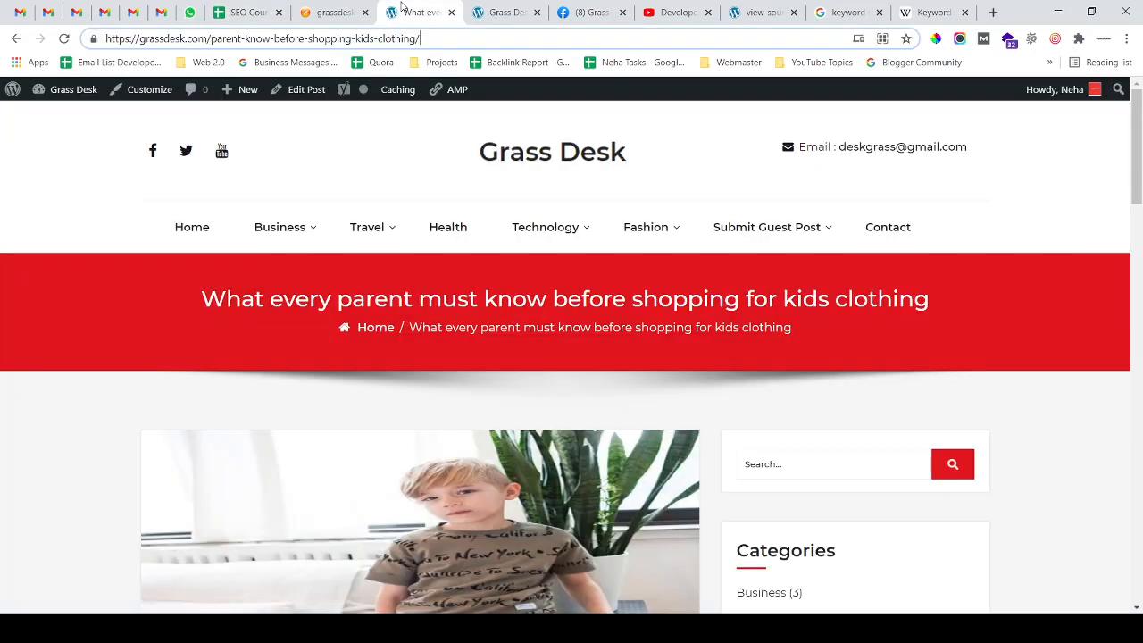
{"action": "left_click_drag", "start_coordinate": [474, 38], "coordinate": [150, 41]}
{"action": "left_click", "coordinate": [179, 297]}
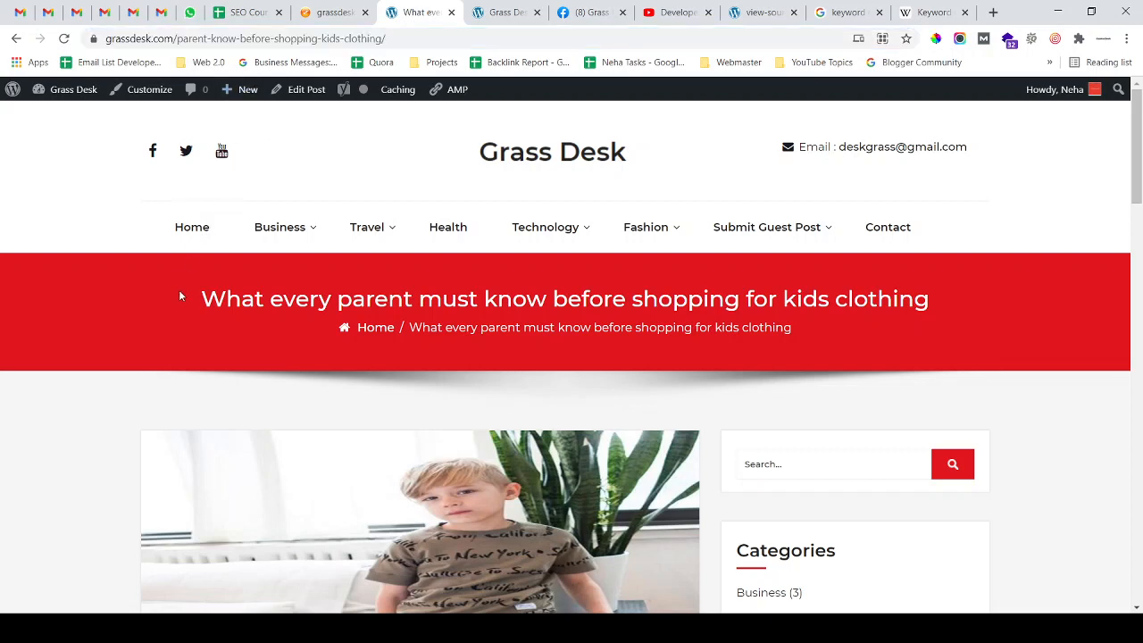
{"action": "left_click_drag", "start_coordinate": [418, 38], "coordinate": [140, 39]}
{"action": "left_click", "coordinate": [515, 33]}
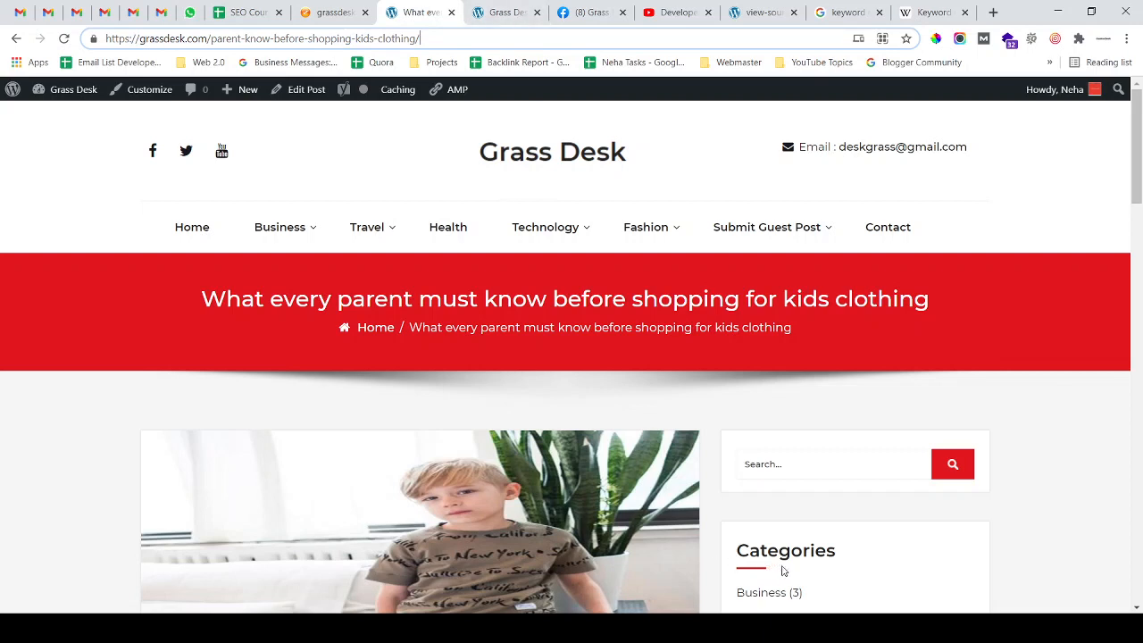
{"action": "left_click", "coordinate": [824, 627]}
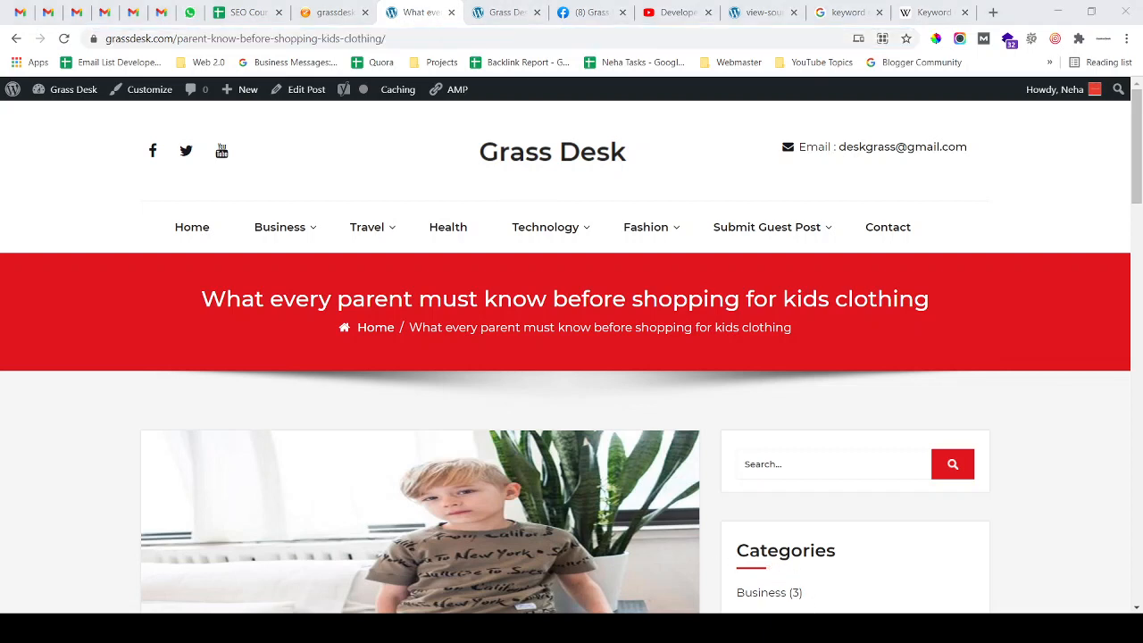
Return to the spreadsheet's All Points of Website Audit sheet, reset the zoom and go through the task list to SEO Friendly URL Test
{"action": "left_click", "coordinate": [241, 12]}
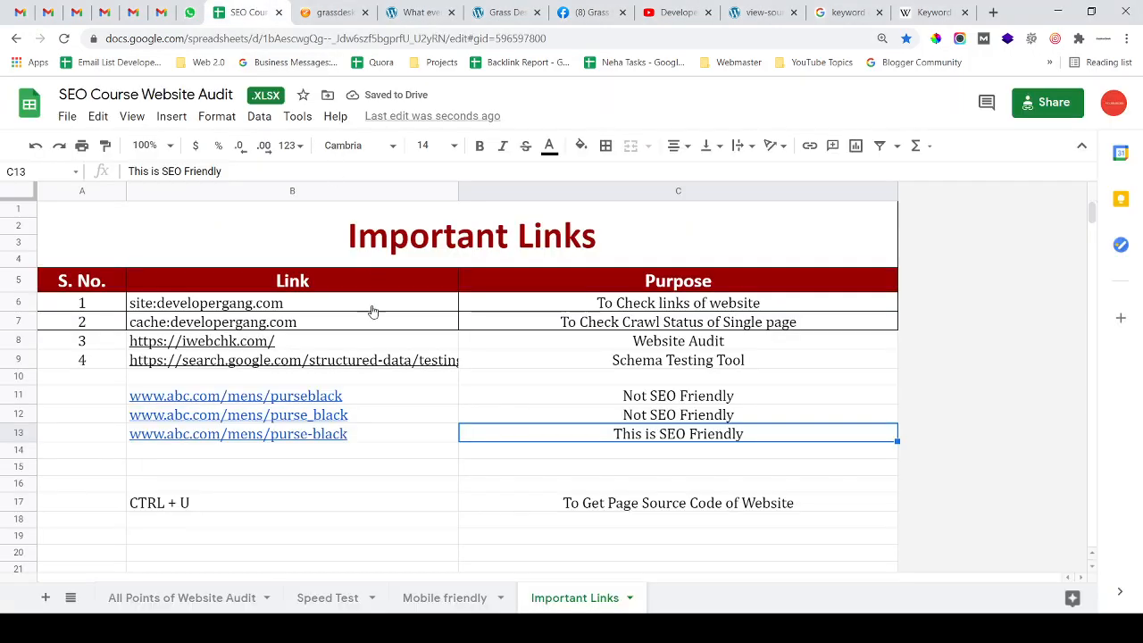
{"action": "left_click", "coordinate": [184, 595]}
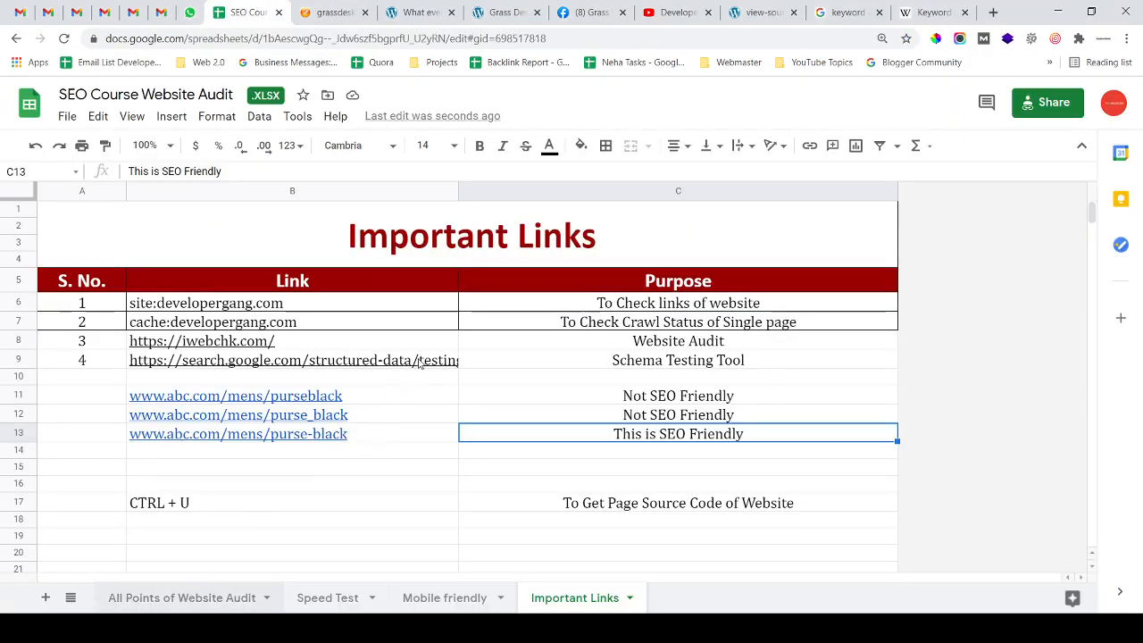
{"action": "scroll", "coordinate": [420, 363], "scroll_direction": "up", "scroll_amount": 5}
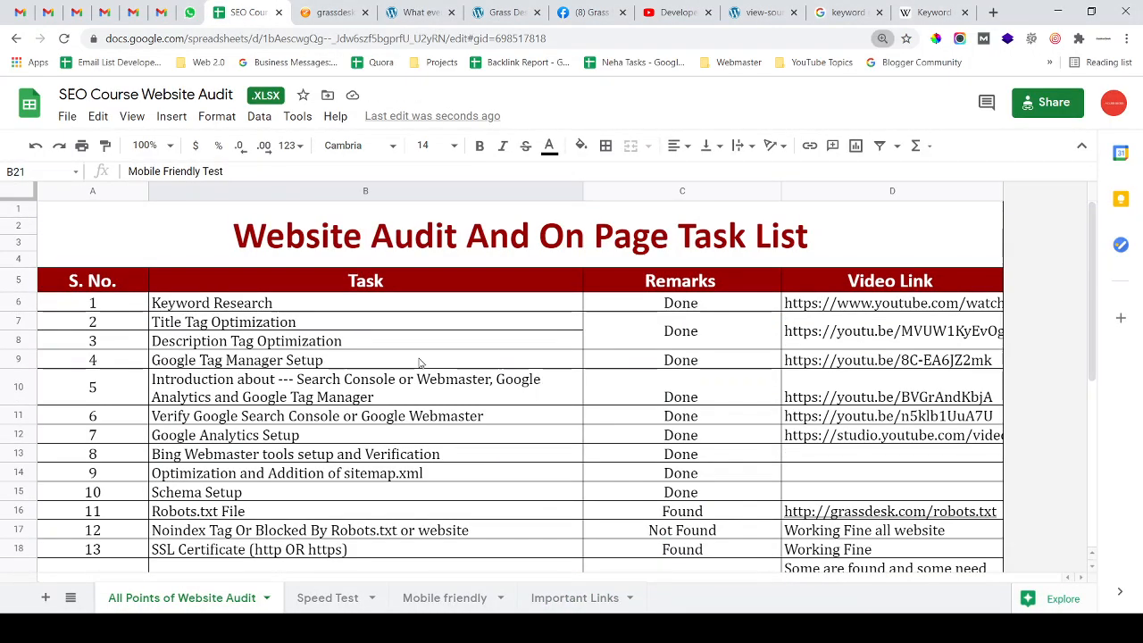
{"action": "key", "text": "ctrl+minus"}
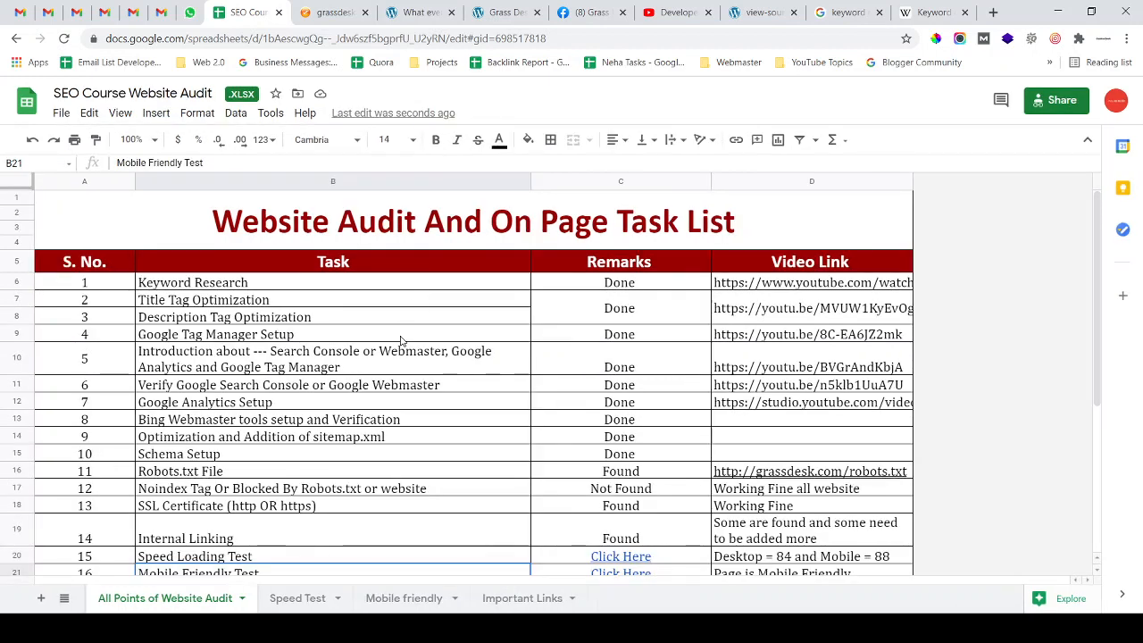
{"action": "scroll", "coordinate": [406, 348], "scroll_direction": "down", "scroll_amount": 3}
{"action": "scroll", "coordinate": [401, 342], "scroll_direction": "down", "scroll_amount": 2}
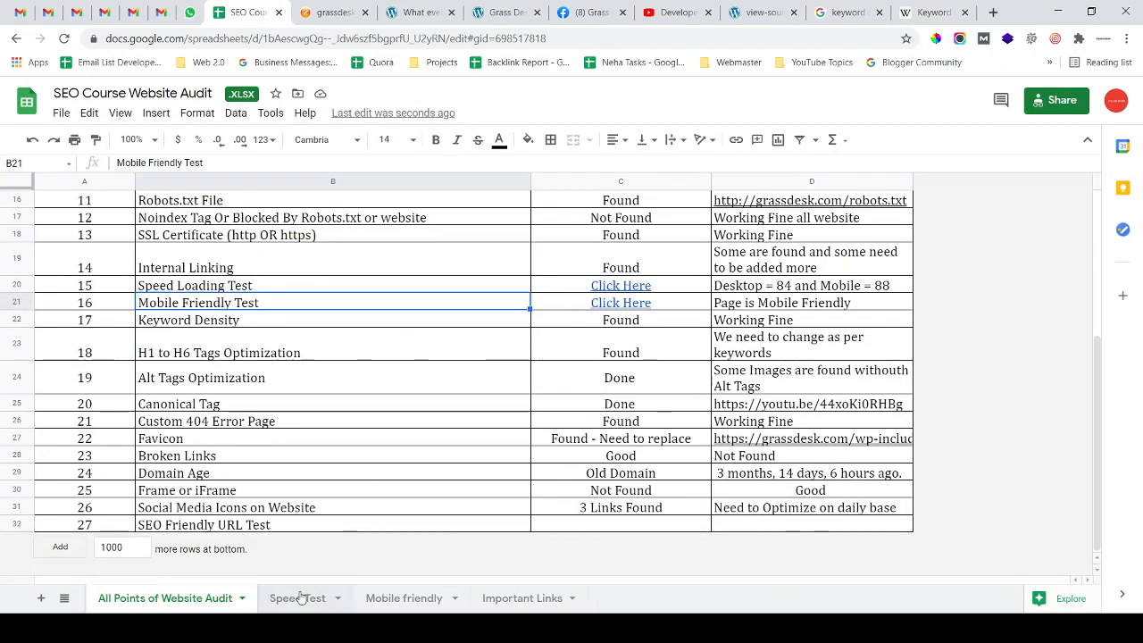
Review the Speed Test and Mobile friendly sheets, and go back over the tasks in All Points of Website Audit
{"action": "key", "text": "ctrl+shift+Page_Down"}
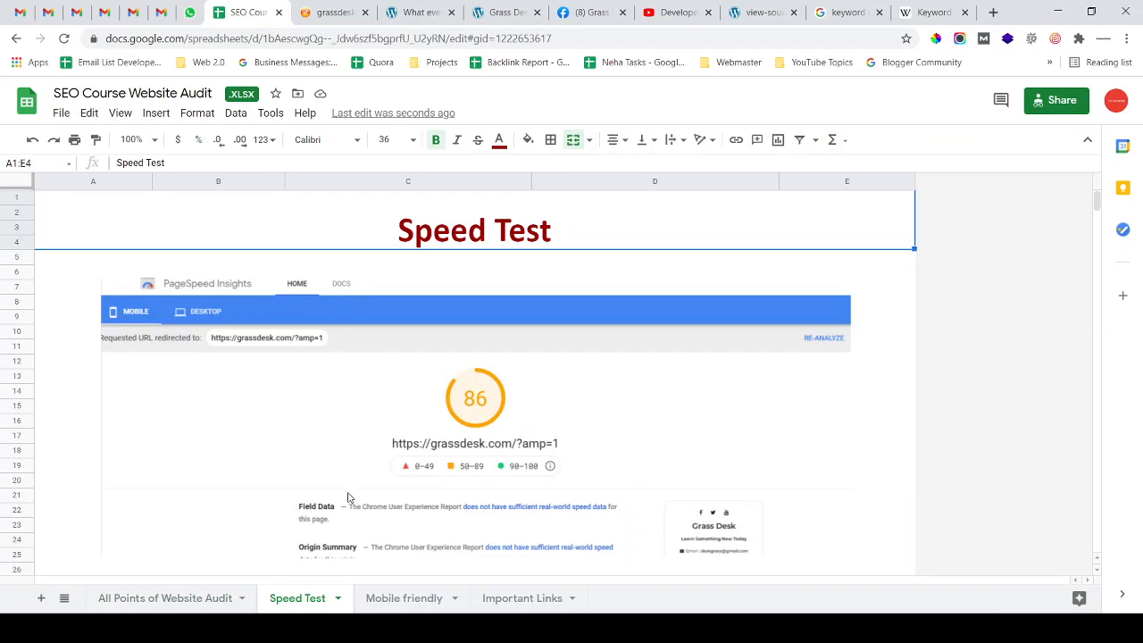
{"action": "left_click", "coordinate": [394, 600]}
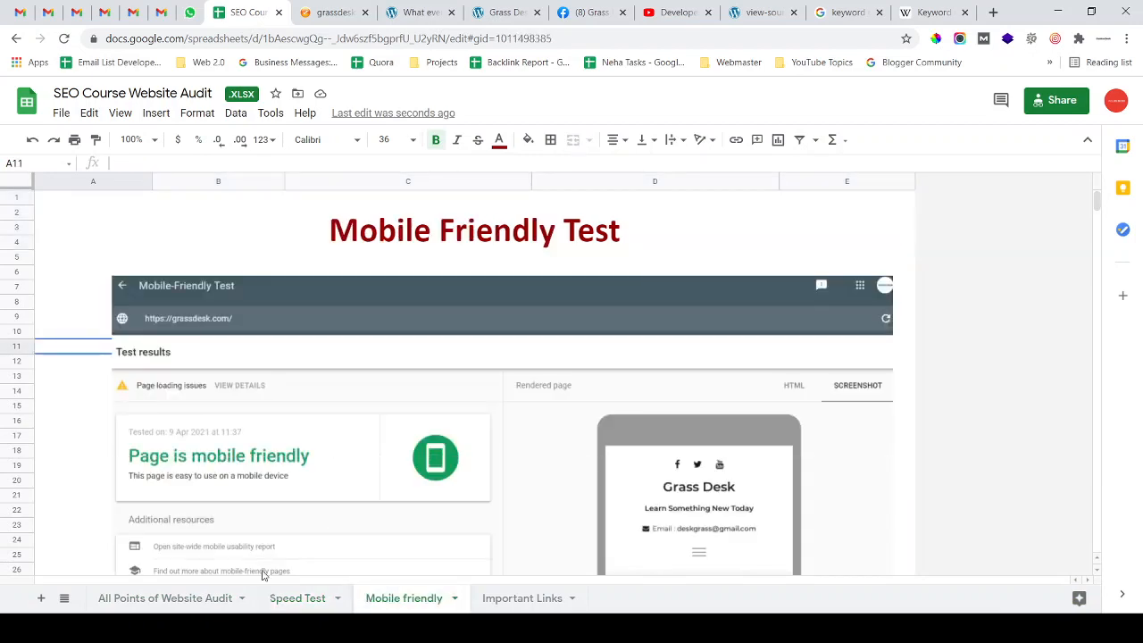
{"action": "left_click", "coordinate": [204, 607]}
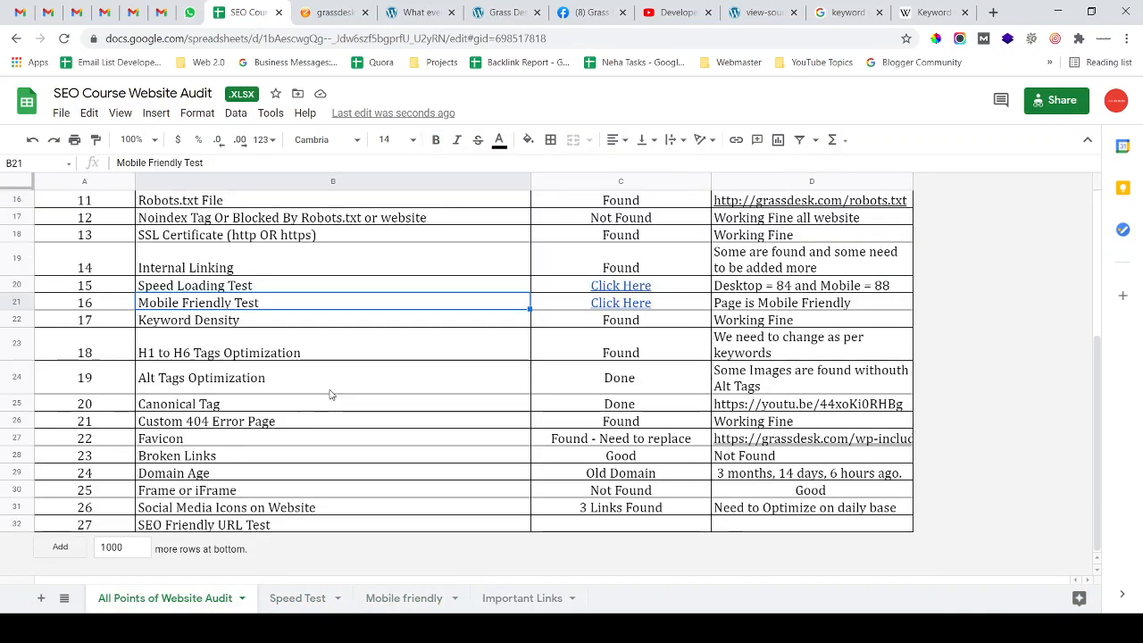
{"action": "scroll", "coordinate": [331, 394], "scroll_direction": "up", "scroll_amount": 5}
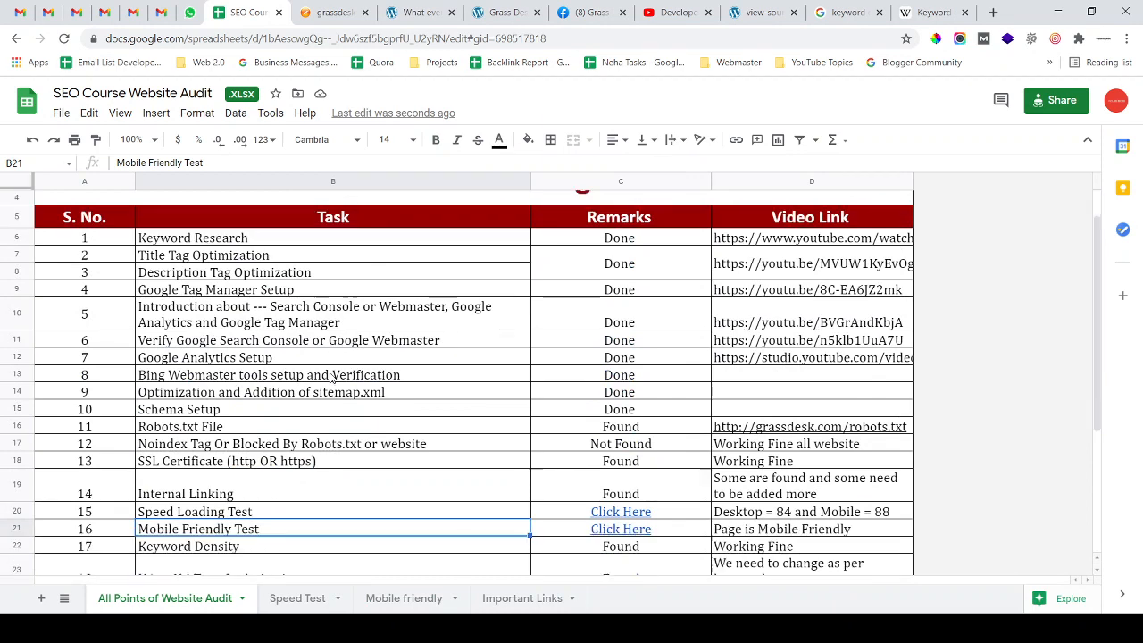
Open the Important Links sheet and examine the site:developergang.com entry and its purpose
{"action": "scroll", "coordinate": [332, 379], "scroll_direction": "down", "scroll_amount": 2}
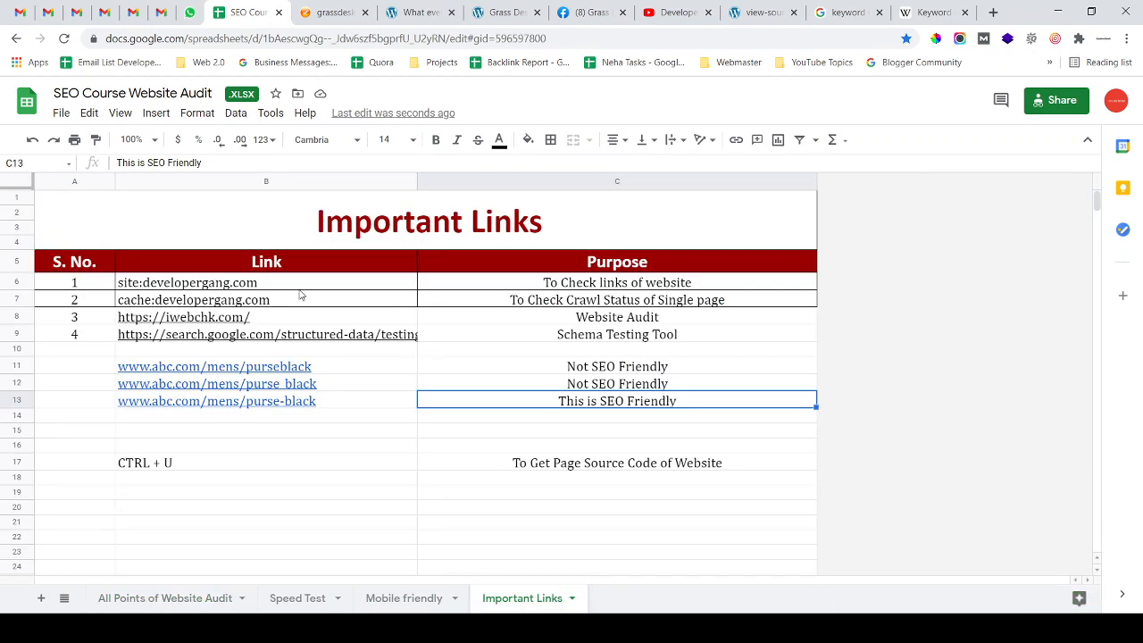
{"action": "left_click_drag", "start_coordinate": [300, 288], "coordinate": [318, 401]}
{"action": "left_click", "coordinate": [321, 445]}
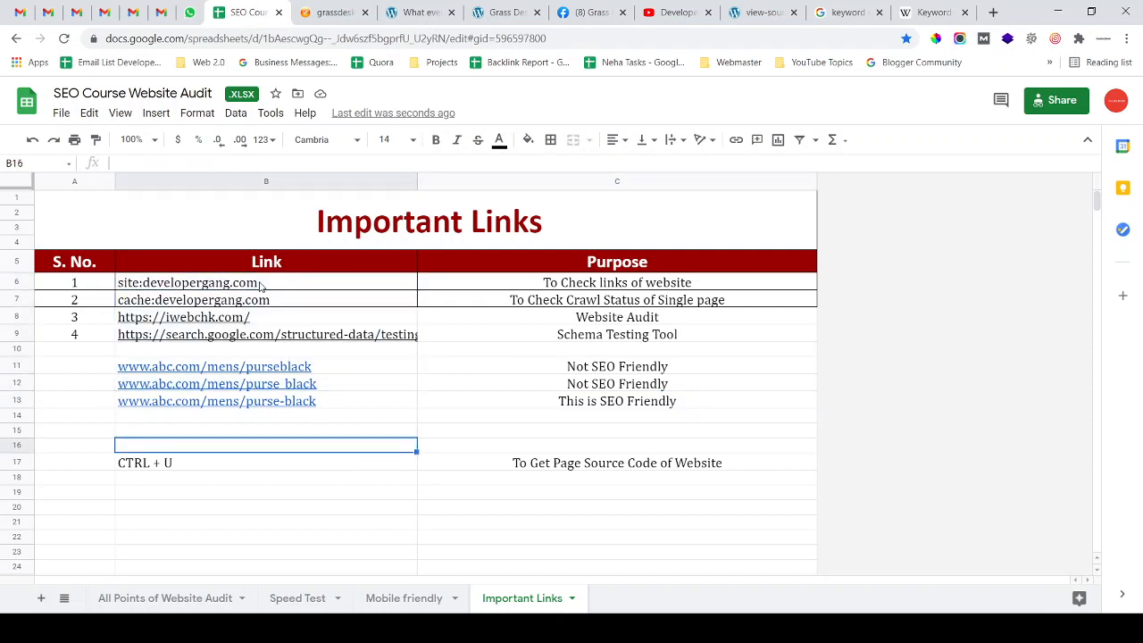
{"action": "left_click", "coordinate": [267, 283]}
{"action": "left_click", "coordinate": [470, 283]}
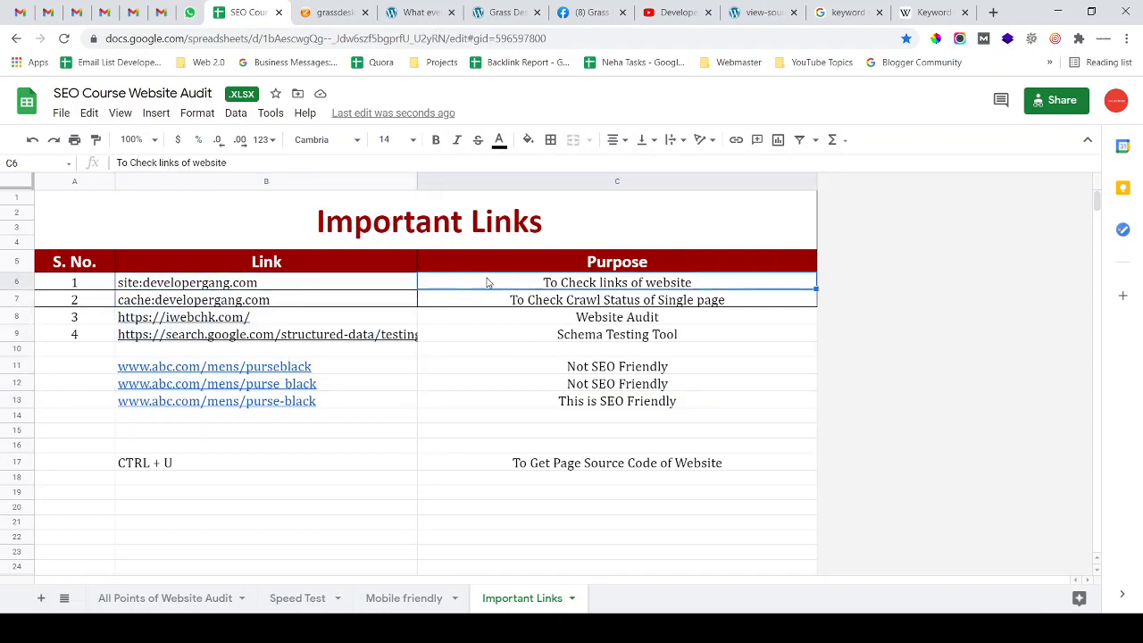
{"action": "left_click", "coordinate": [254, 288]}
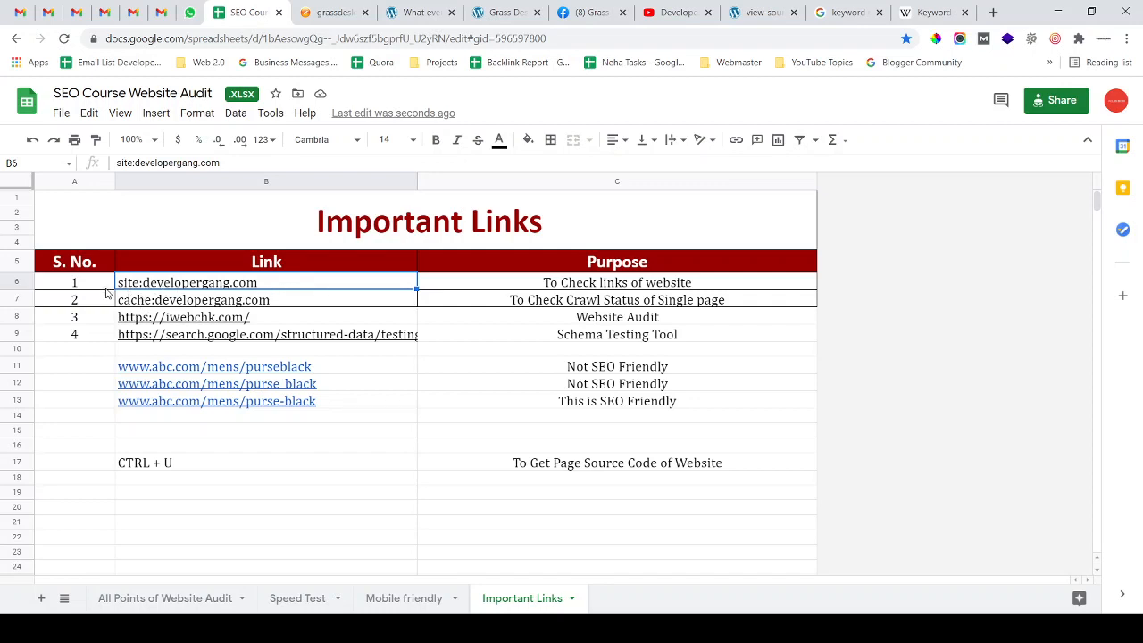
Examine the crawl status entry in the Important Links sheet and copy cache:developergang.com
{"action": "left_click", "coordinate": [516, 288]}
{"action": "left_click", "coordinate": [290, 306]}
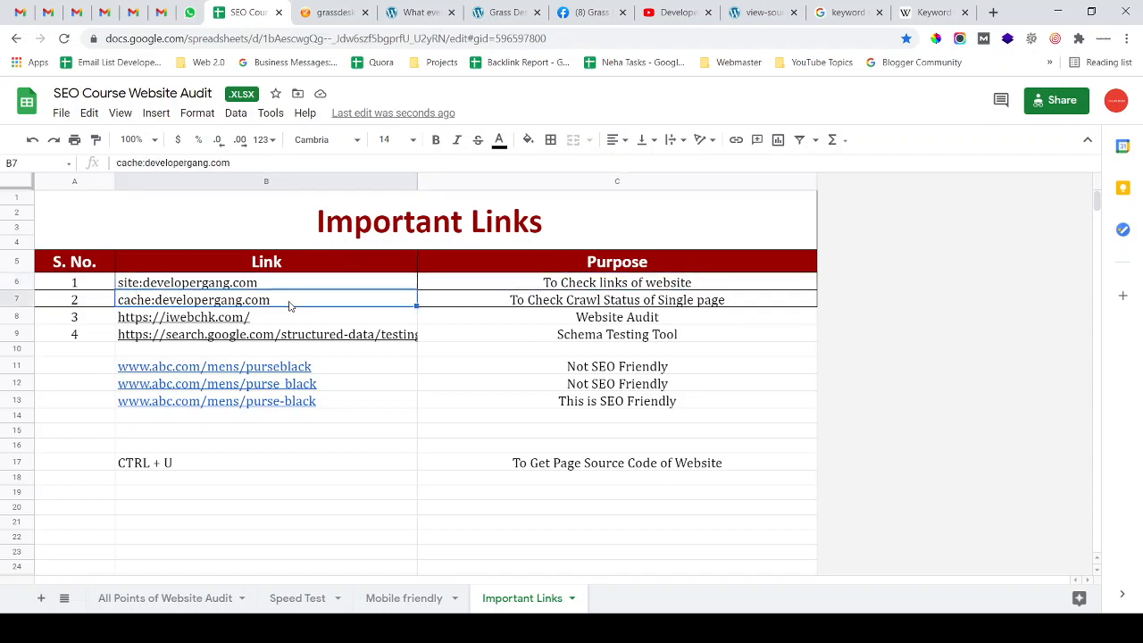
{"action": "key", "text": "ctrl+c"}
Check Google's cached copy of the grassdesk.com kids clothing article by prefixing its URL with cache:, and return to the article
{"action": "left_click", "coordinate": [420, 13]}
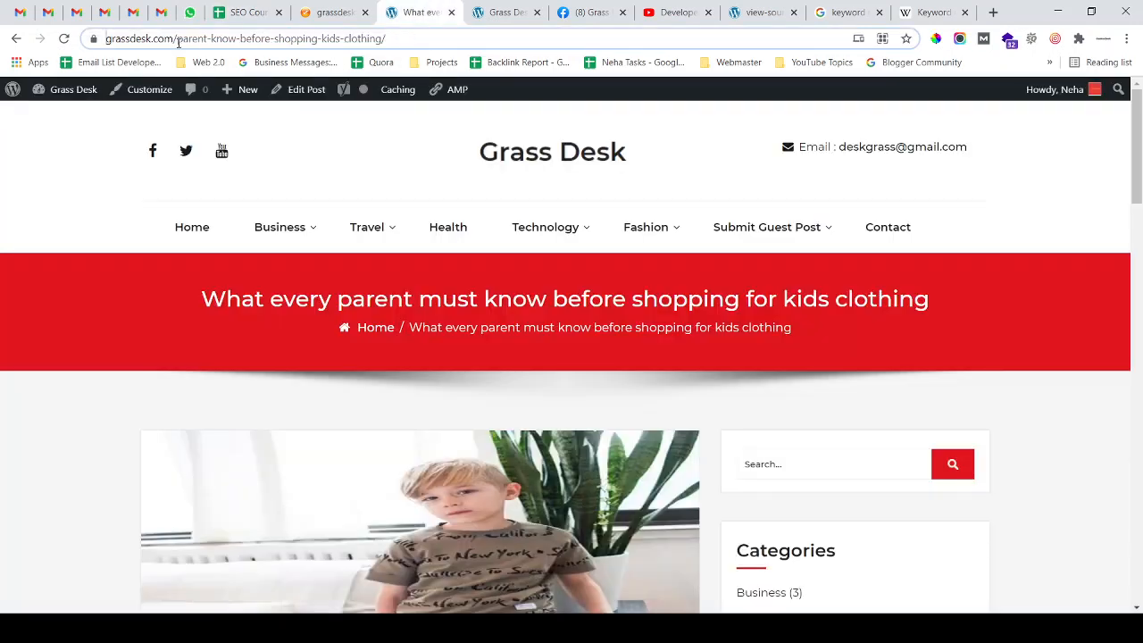
{"action": "left_click", "coordinate": [123, 47]}
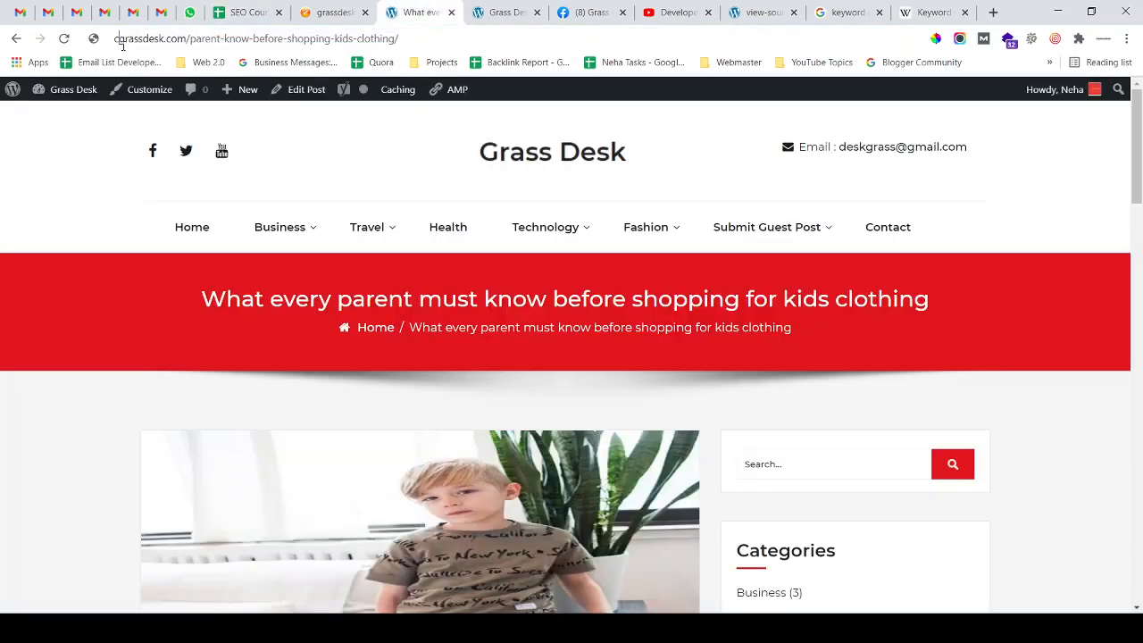
{"action": "key", "text": "Home"}
{"action": "type", "text": "cach"}
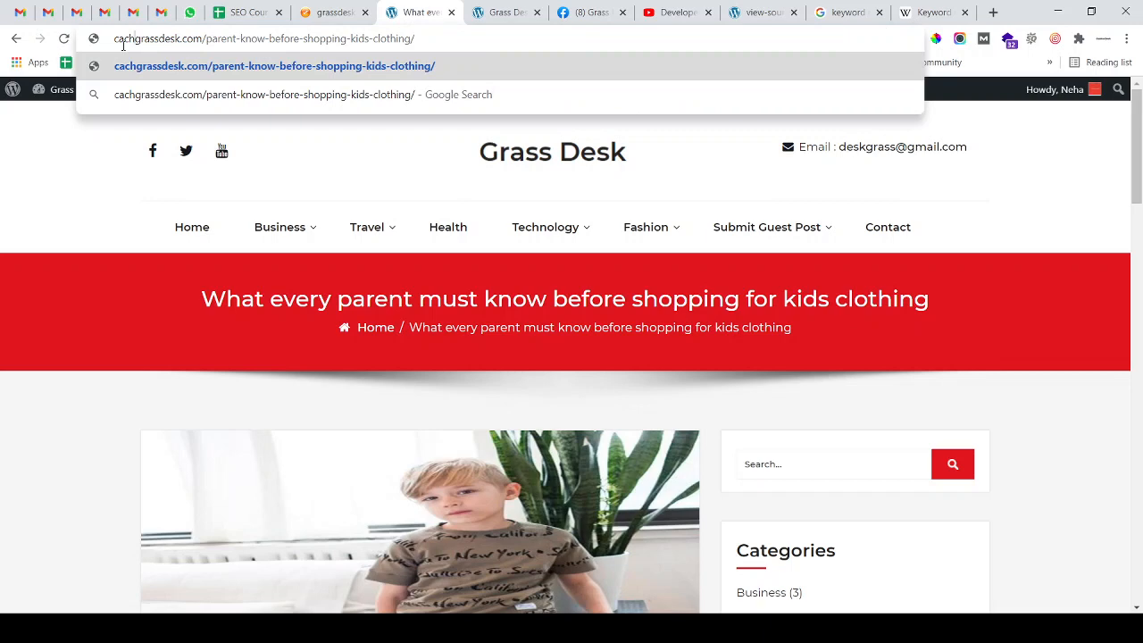
{"action": "type", "text": "e:"}
{"action": "key", "text": "Return"}
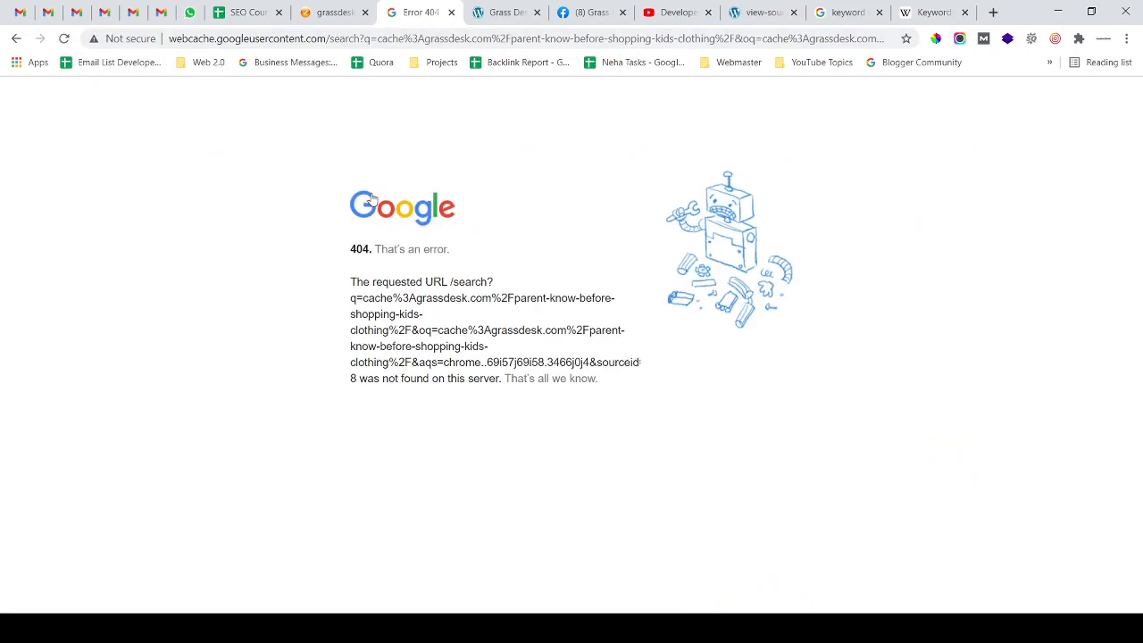
{"action": "left_click", "coordinate": [16, 38]}
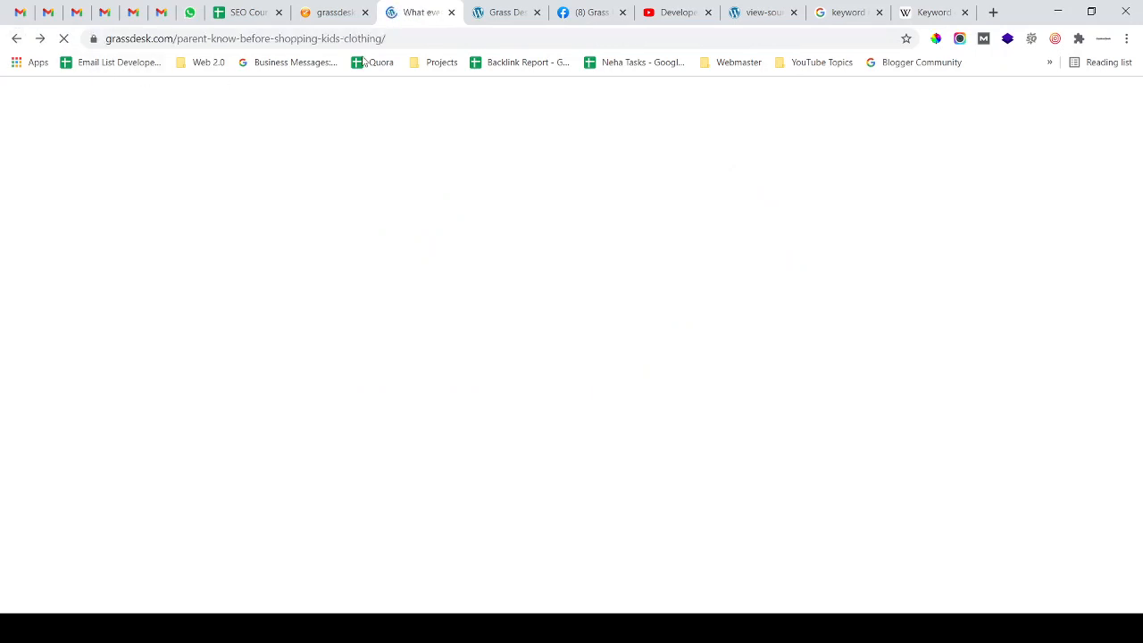
{"action": "left_click", "coordinate": [504, 11]}
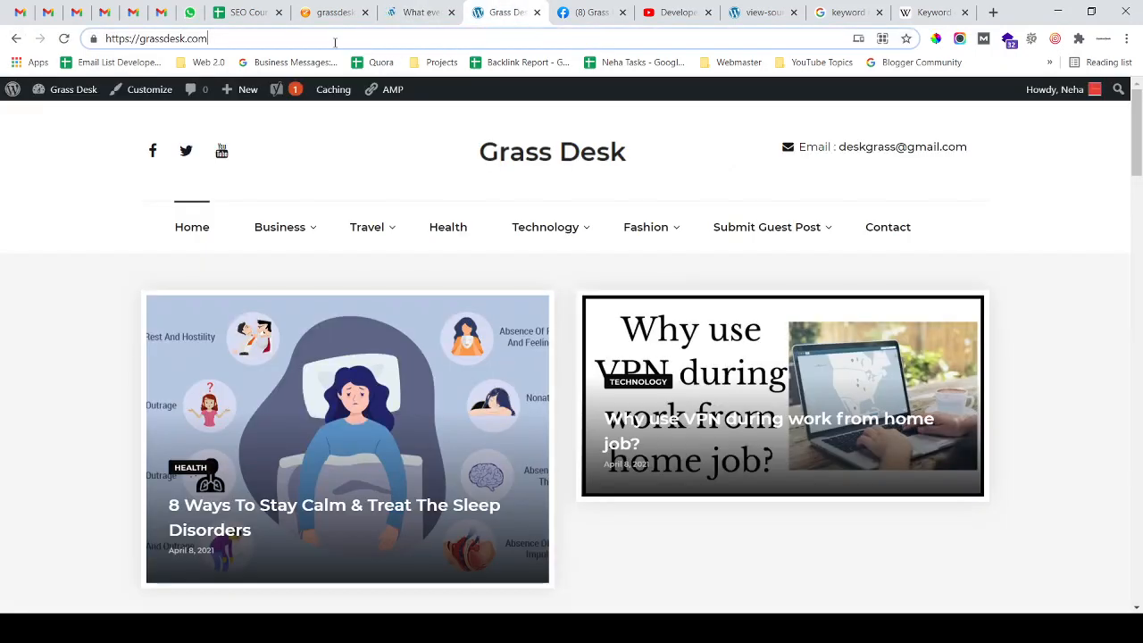
{"action": "left_click", "coordinate": [335, 39]}
{"action": "key", "text": "Home"}
{"action": "type", "text": "ca"}
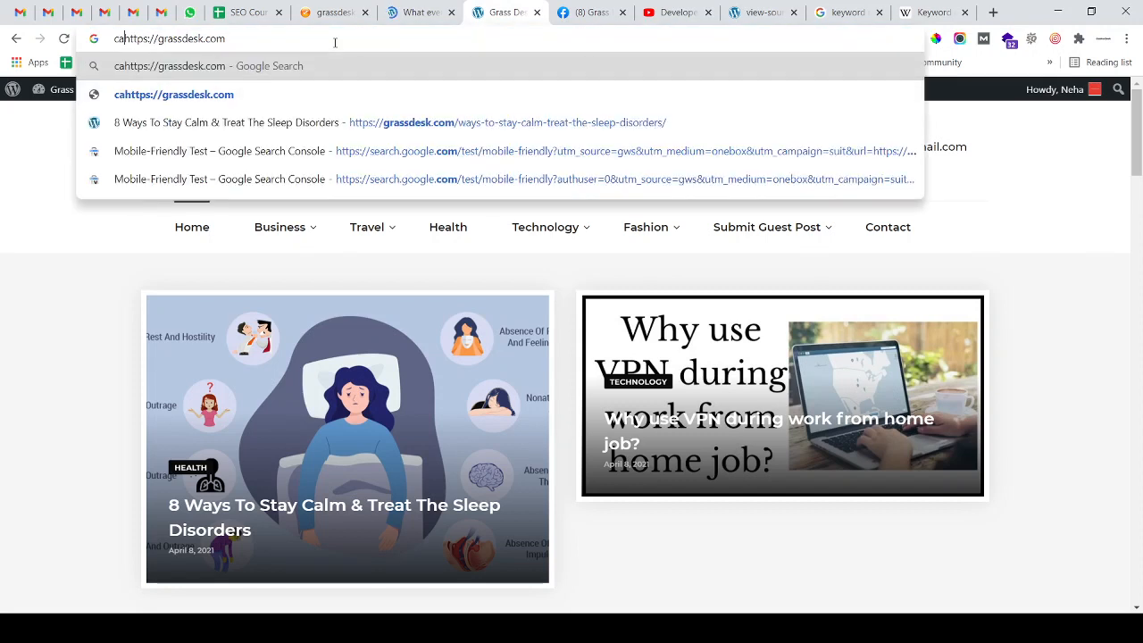
{"action": "type", "text": "che"}
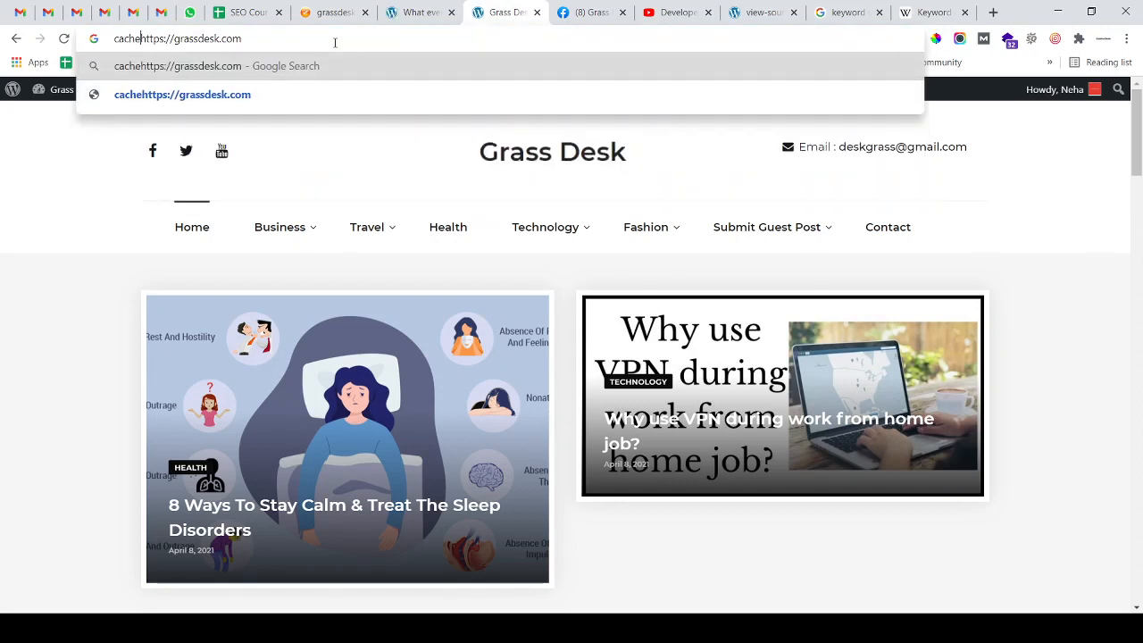
{"action": "type", "text": ":"}
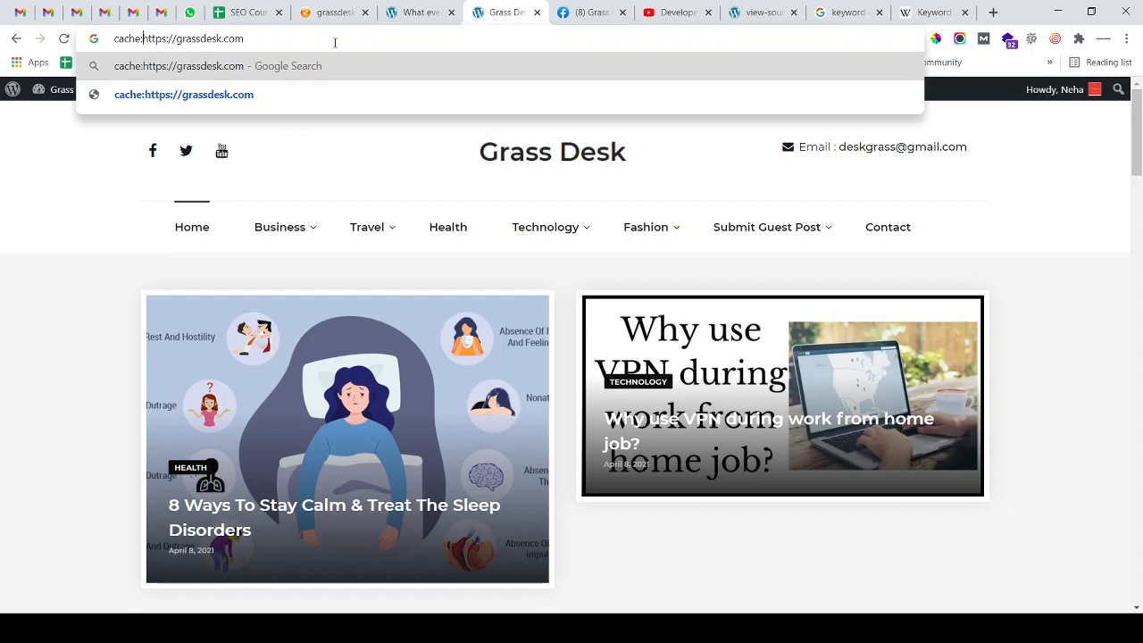
{"action": "key", "text": "Return"}
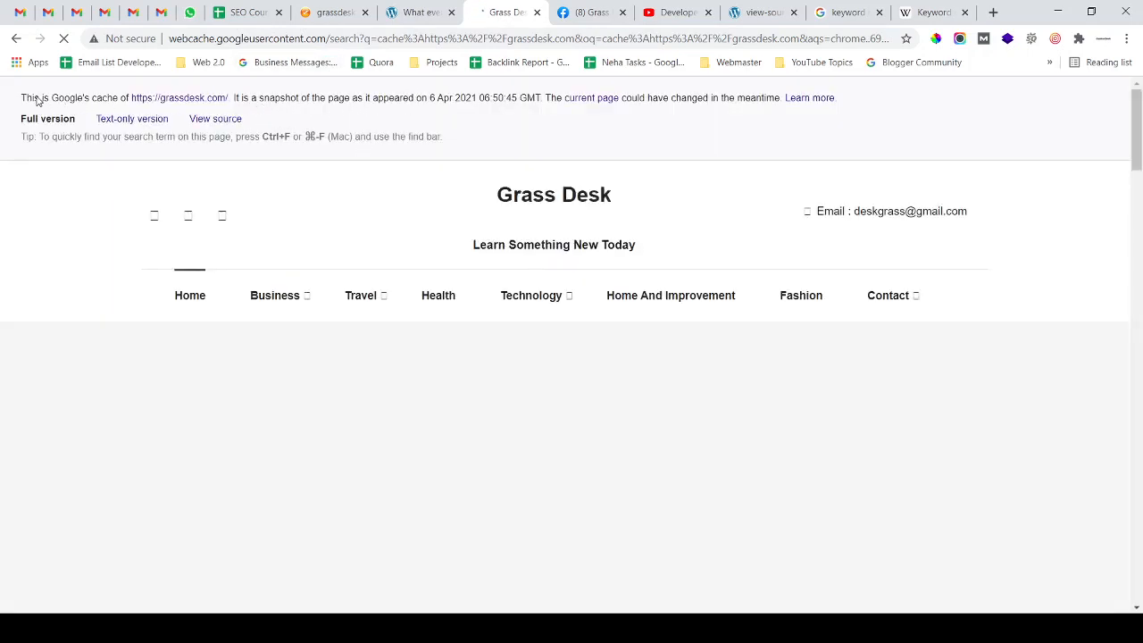
Examine the cache notice for the home page, including the date of Google's snapshot
{"action": "left_click_drag", "start_coordinate": [36, 98], "coordinate": [79, 98]}
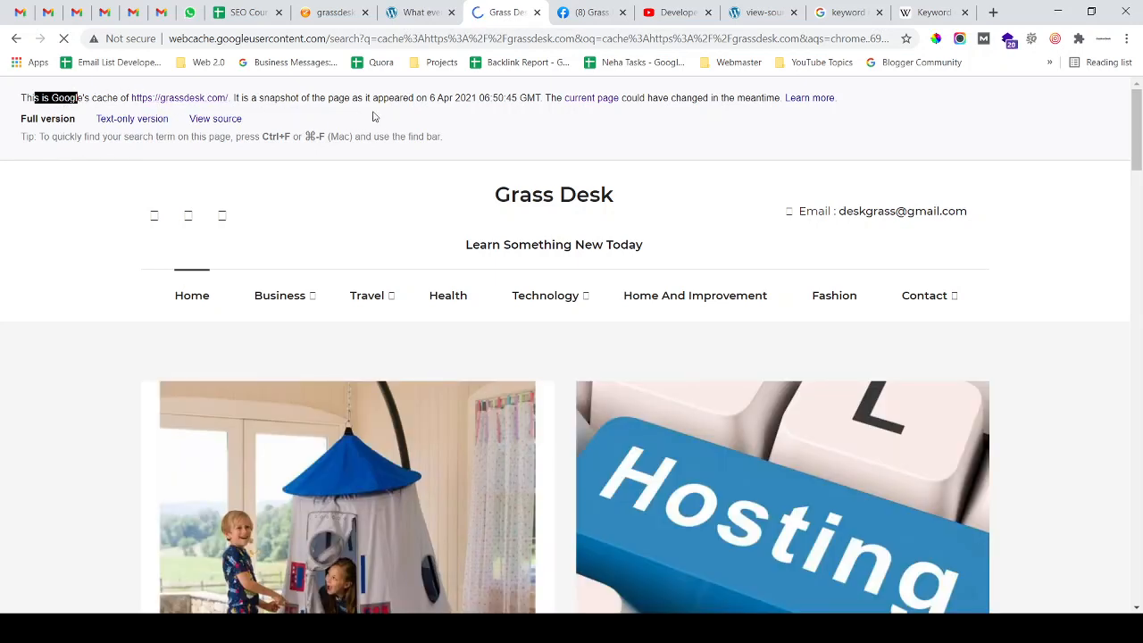
{"action": "left_click", "coordinate": [453, 99]}
{"action": "left_click_drag", "start_coordinate": [422, 98], "coordinate": [498, 98]}
{"action": "left_click", "coordinate": [395, 112]}
{"action": "key", "text": "ctrl+plus"}
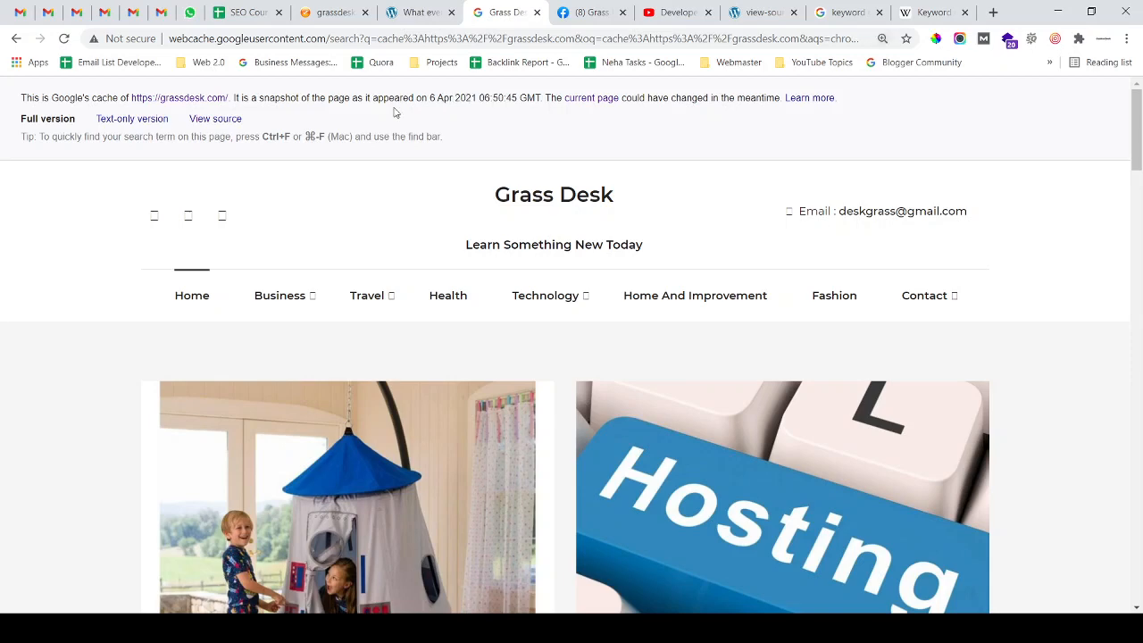
Return to the Important Links sheet and review the website audit, schema testing, URL example and page source entries
{"action": "left_click", "coordinate": [418, 12]}
{"action": "left_click", "coordinate": [333, 12]}
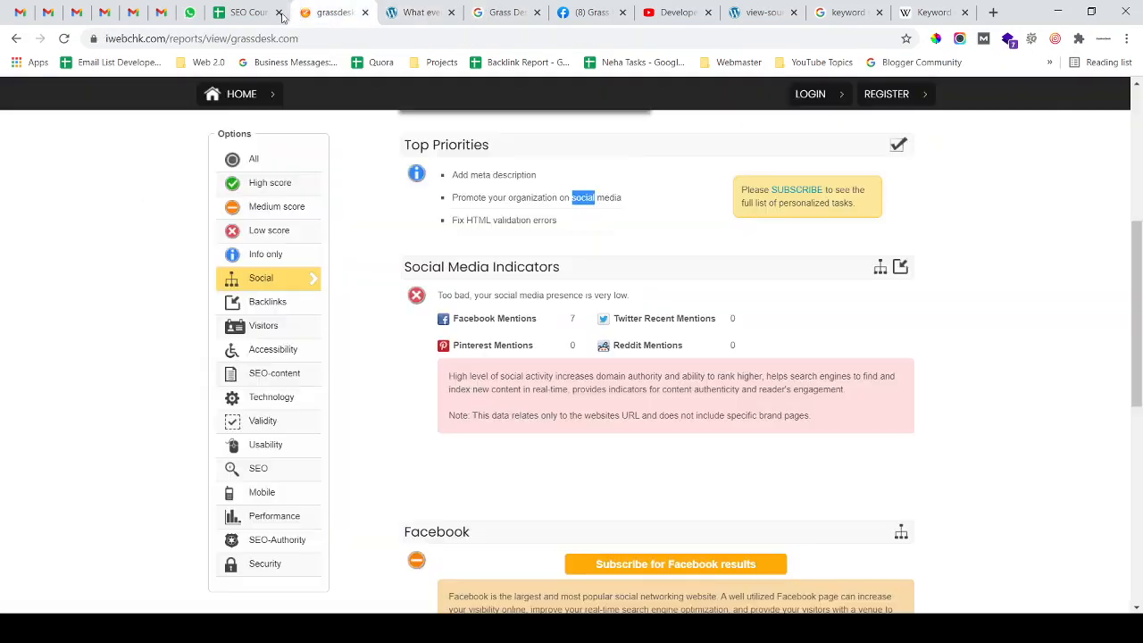
{"action": "left_click", "coordinate": [235, 10]}
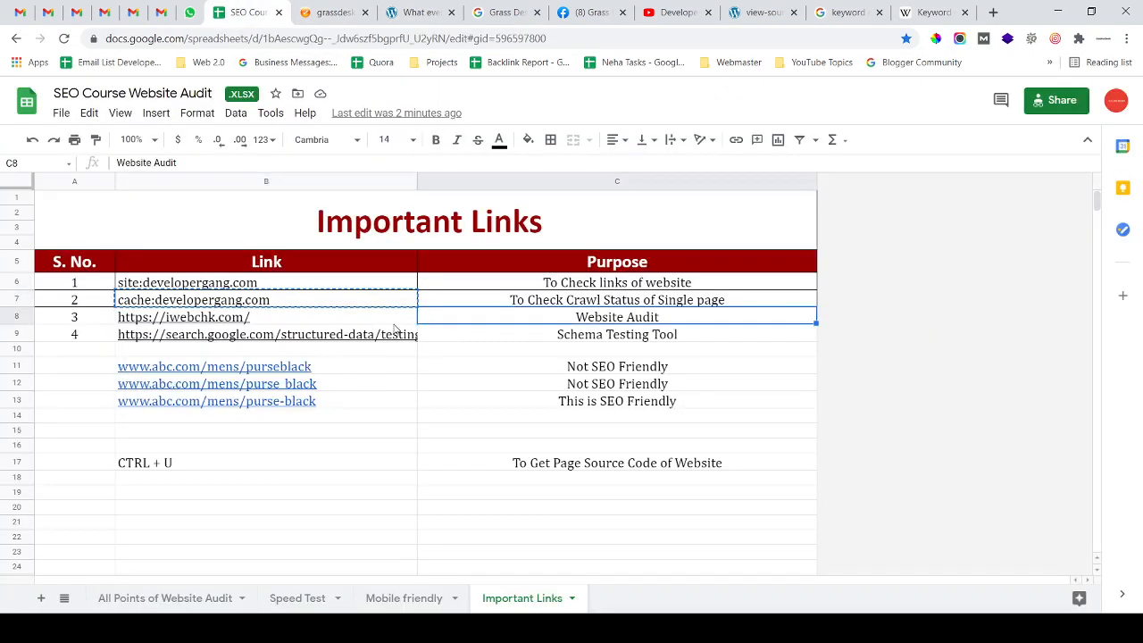
{"action": "left_click", "coordinate": [321, 320]}
{"action": "left_click", "coordinate": [436, 337]}
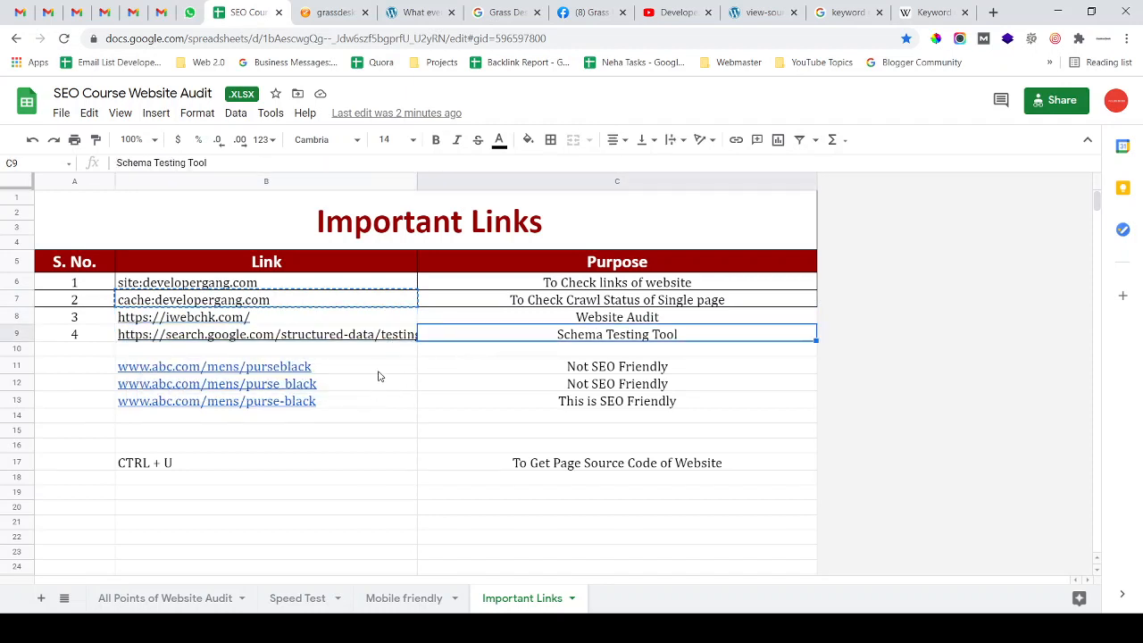
{"action": "left_click_drag", "start_coordinate": [378, 373], "coordinate": [383, 403]}
{"action": "left_click", "coordinate": [393, 446]}
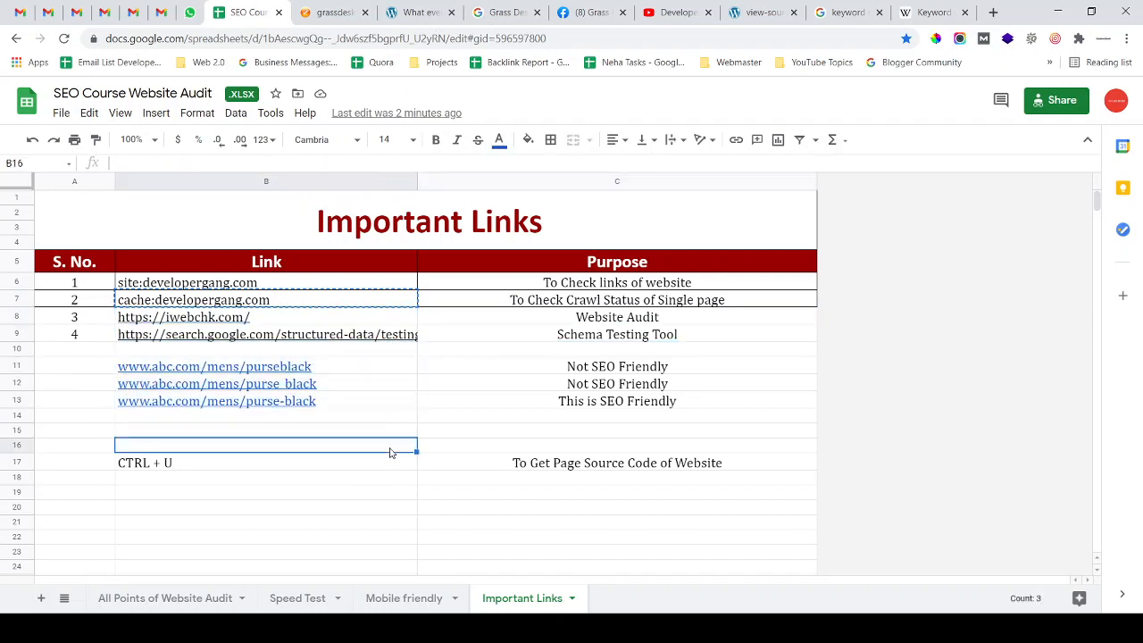
{"action": "left_click", "coordinate": [238, 474]}
{"action": "left_click", "coordinate": [497, 466]}
{"action": "left_click", "coordinate": [448, 359]}
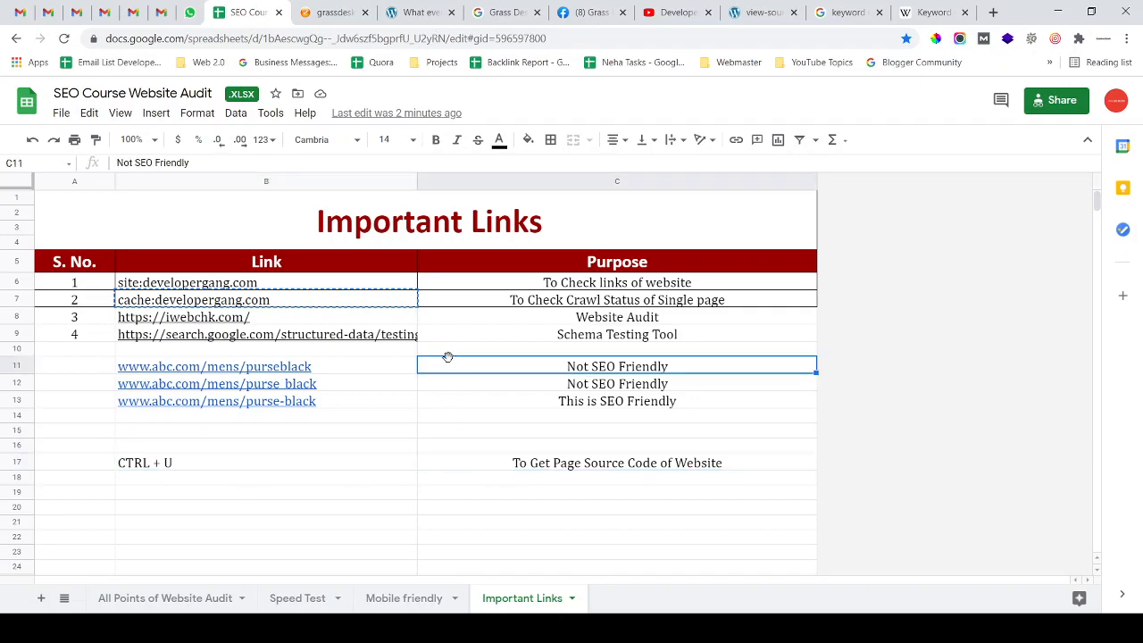
{"action": "scroll", "coordinate": [393, 397], "scroll_direction": "down", "scroll_amount": 3}
{"action": "scroll", "coordinate": [408, 419], "scroll_direction": "up", "scroll_amount": 3}
Open the All Points of Website Audit sheet and look over the task list with its remarks, ending at its beginning
{"action": "left_click", "coordinate": [197, 598]}
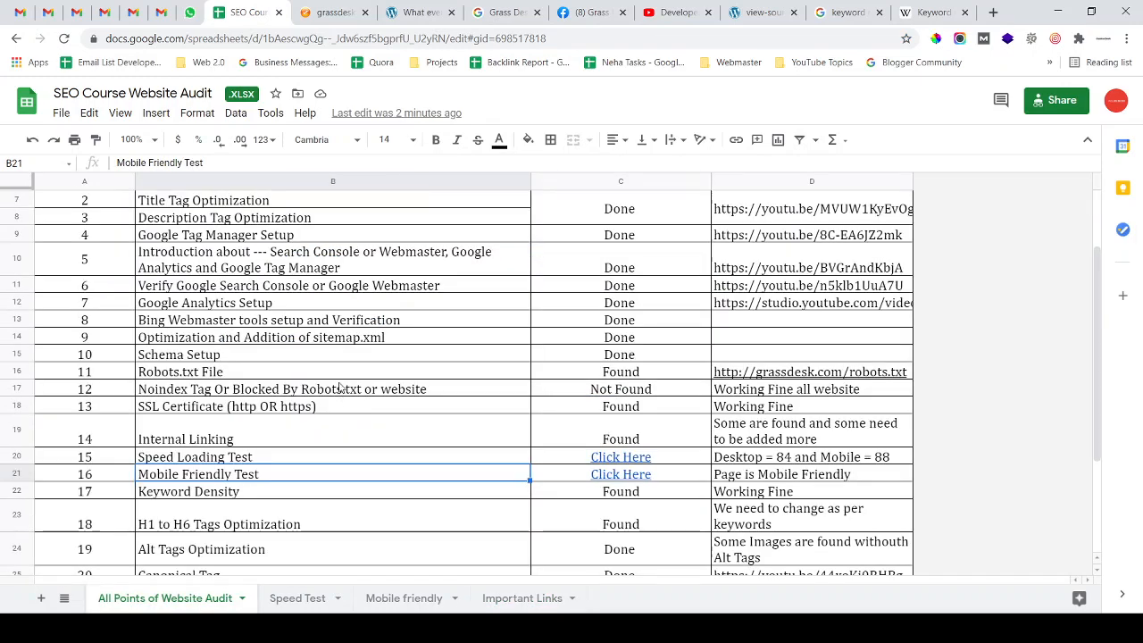
{"action": "scroll", "coordinate": [340, 386], "scroll_direction": "up", "scroll_amount": 2}
{"action": "scroll", "coordinate": [355, 335], "scroll_direction": "down", "scroll_amount": 3}
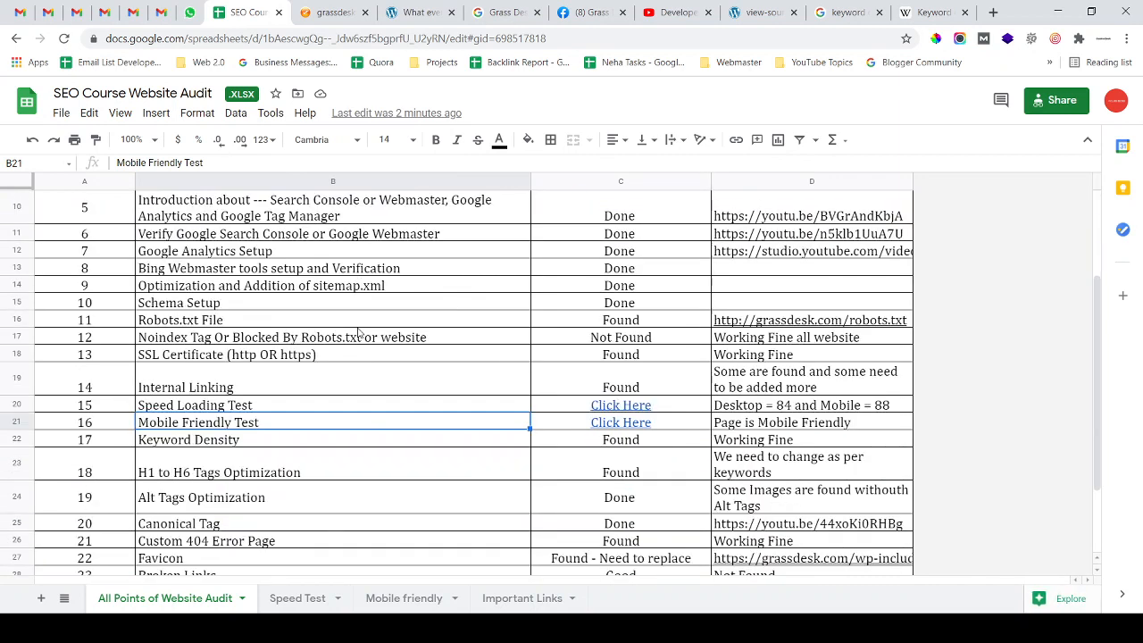
{"action": "scroll", "coordinate": [356, 335], "scroll_direction": "up", "scroll_amount": 3}
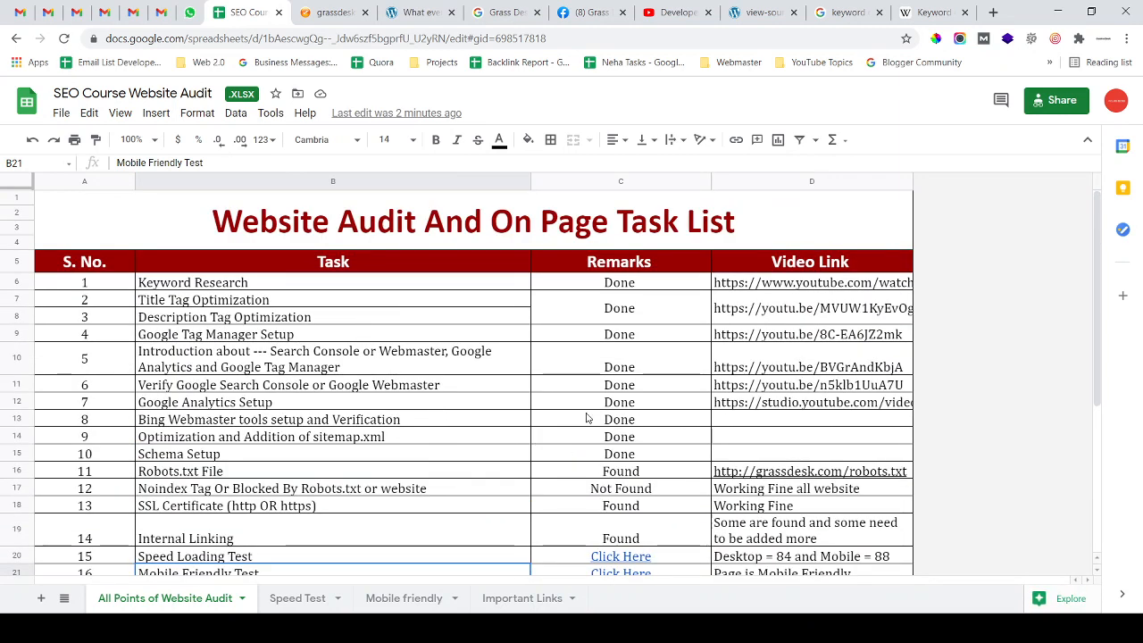